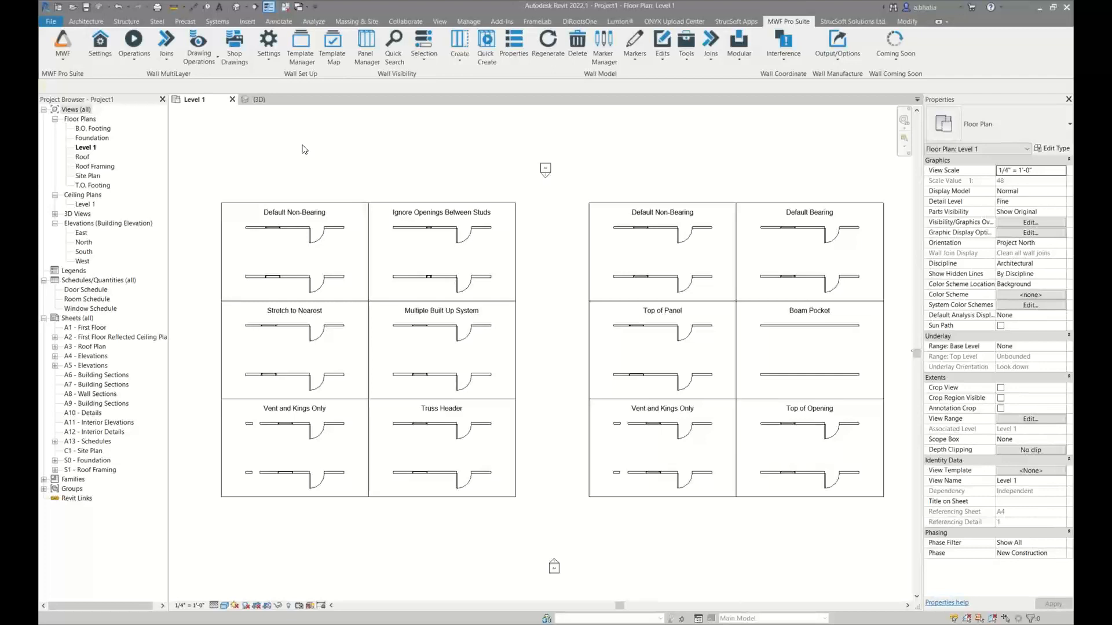
Review the opening, wall, join and project marker categories in the Marker Manager, and close it without changes
scroll(302, 149, "up", 1)
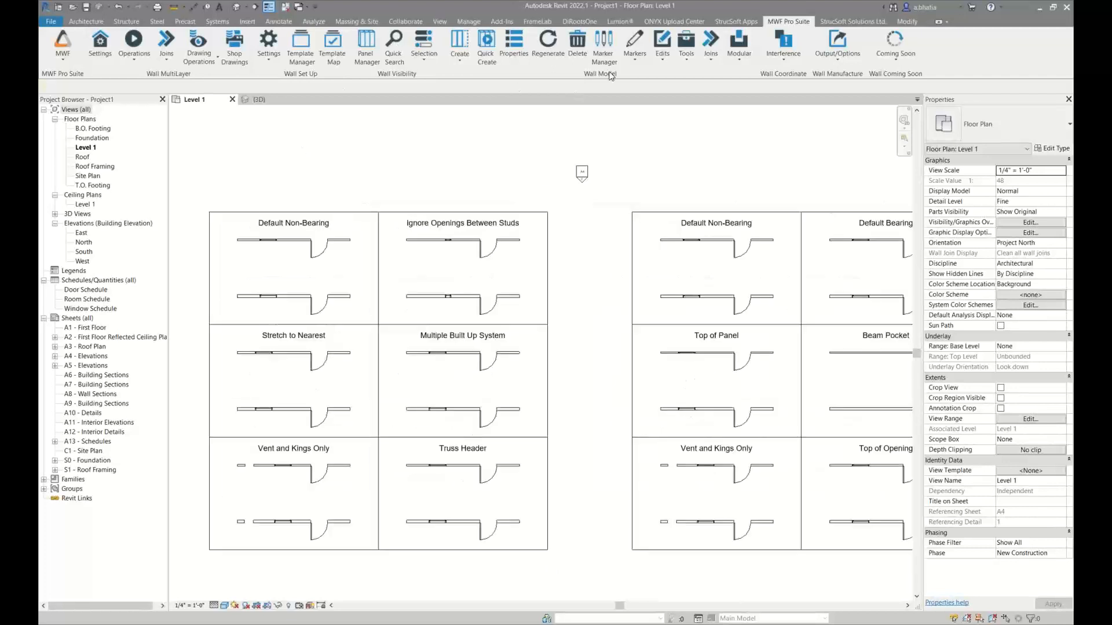
left_click(602, 49)
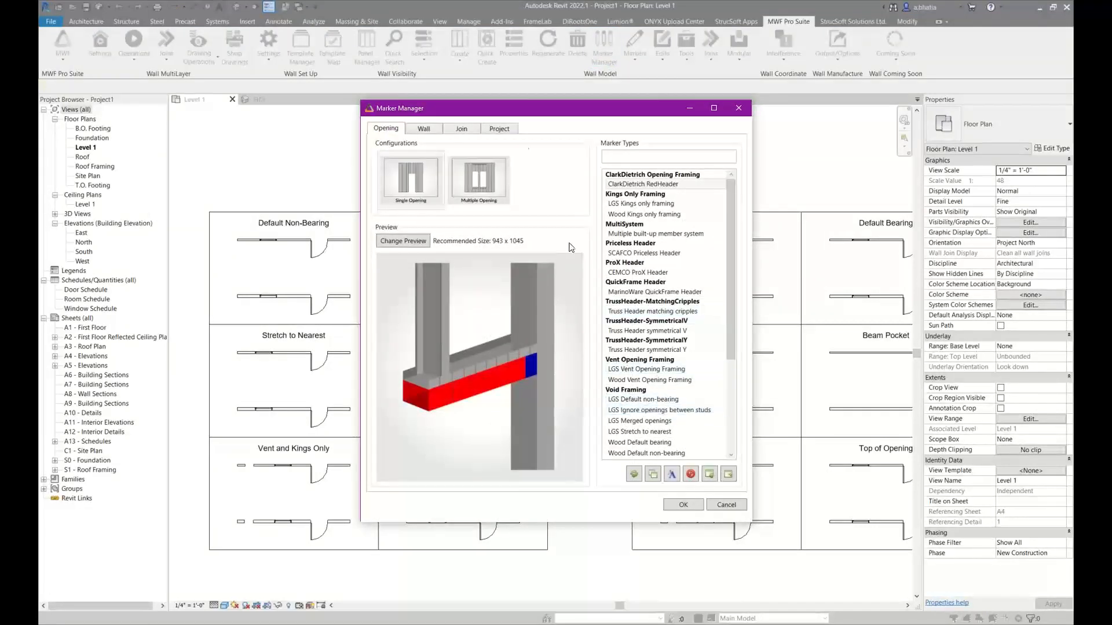
left_click(425, 130)
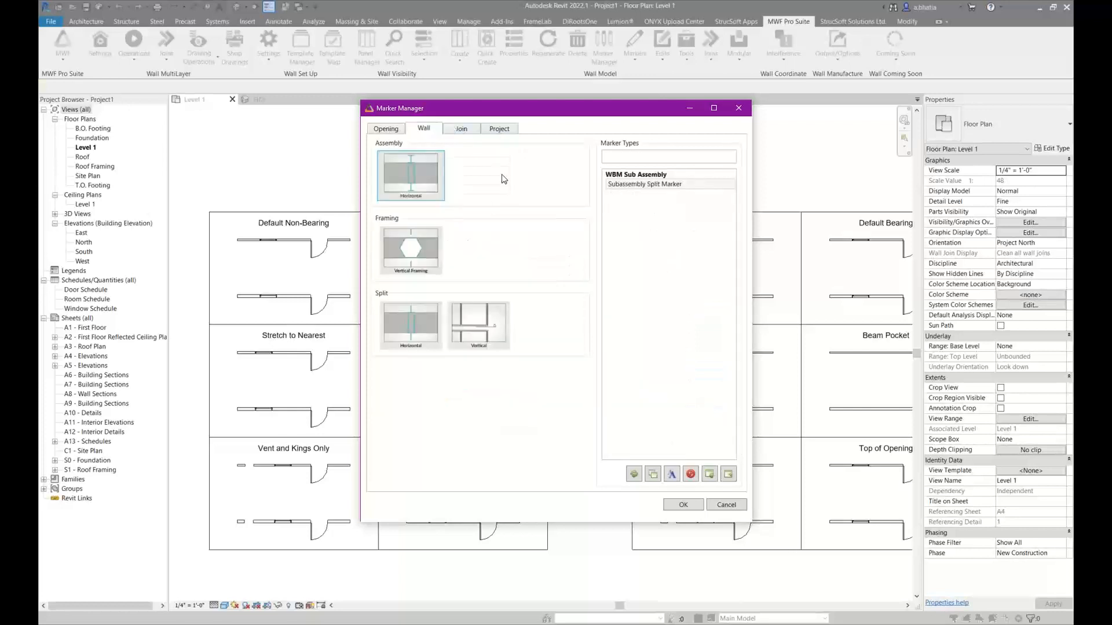
left_click(461, 128)
left_click(499, 129)
left_click(388, 129)
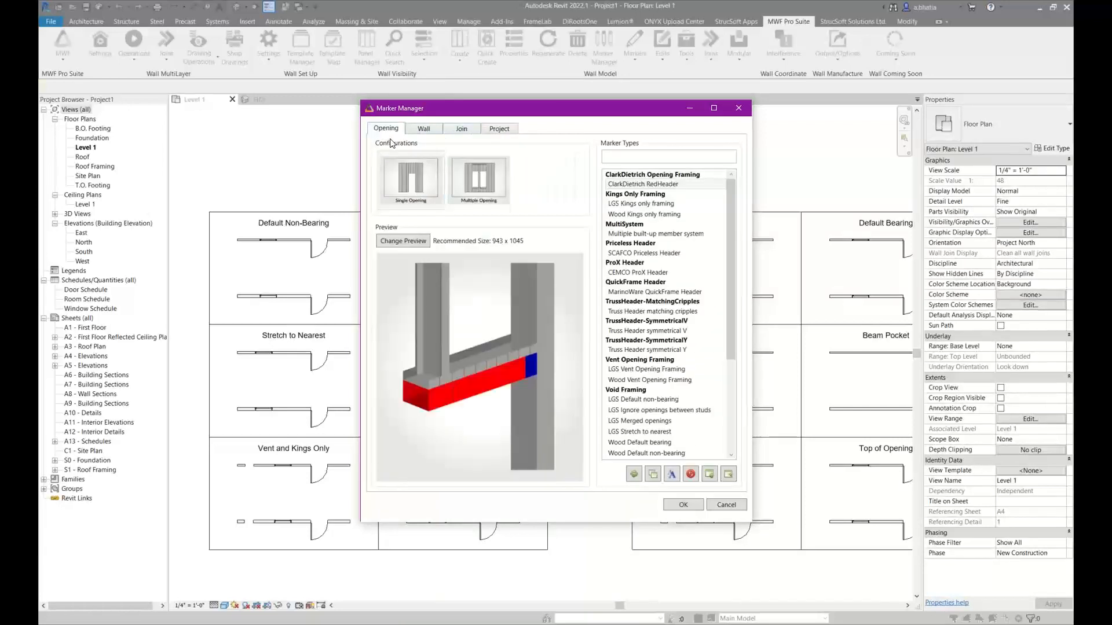
left_click(725, 505)
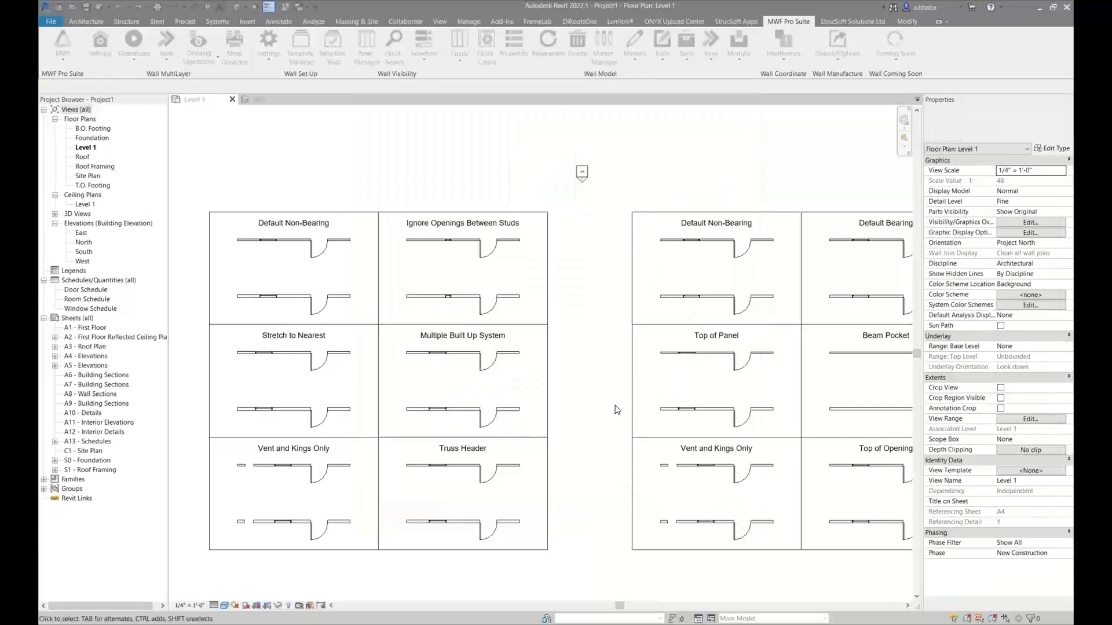
Inspect the available wall data directories under Load Data, and cancel without loading any of them
scroll(575, 400, "down", 2)
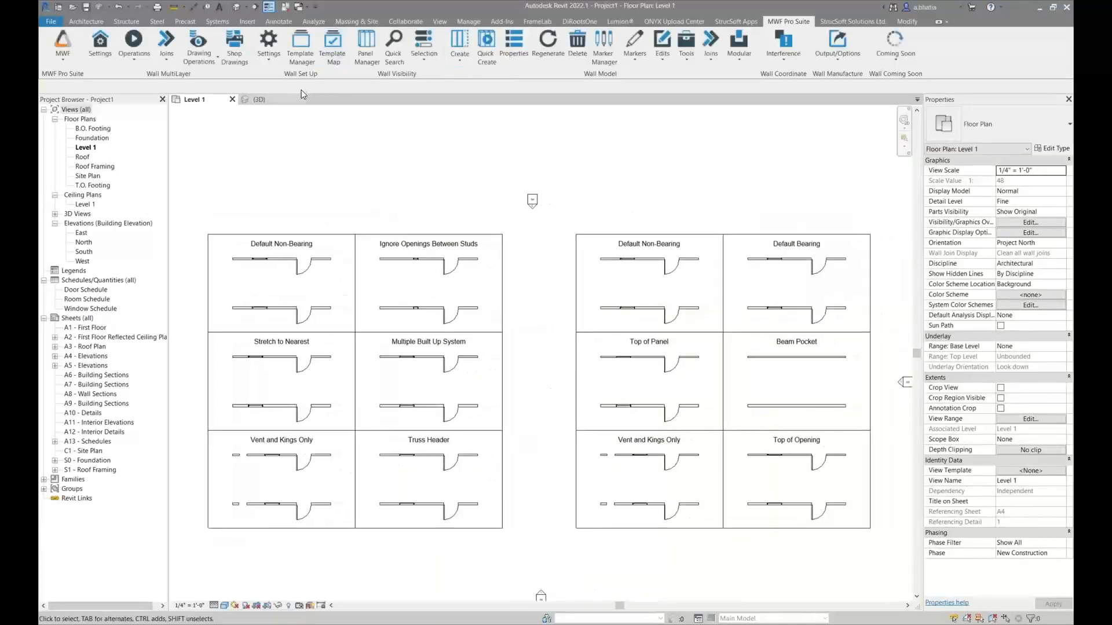
left_click(269, 58)
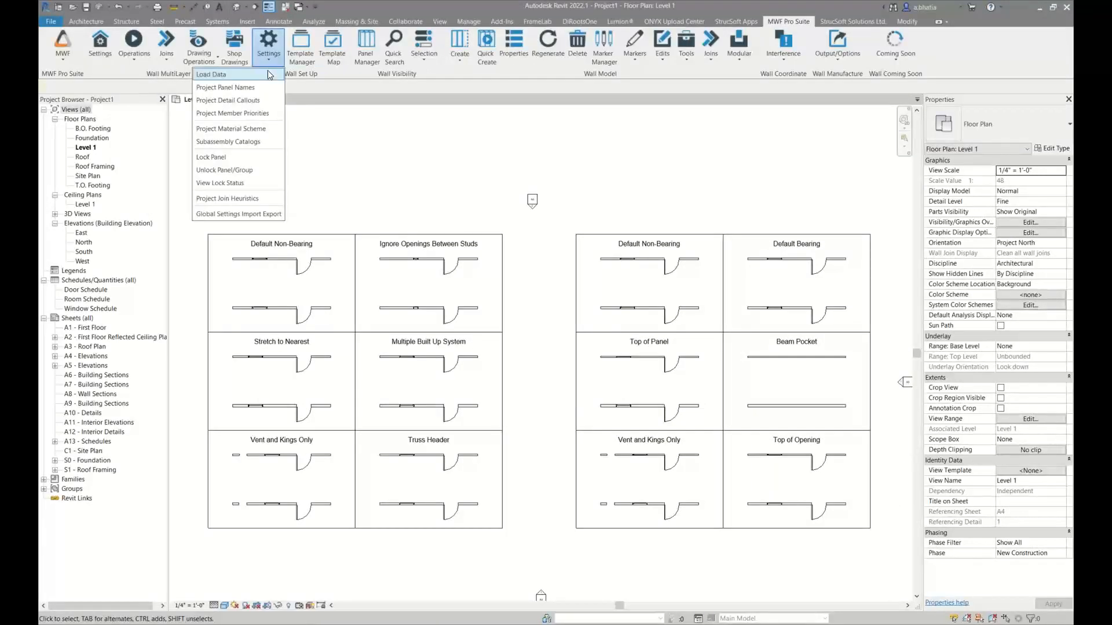
left_click(268, 71)
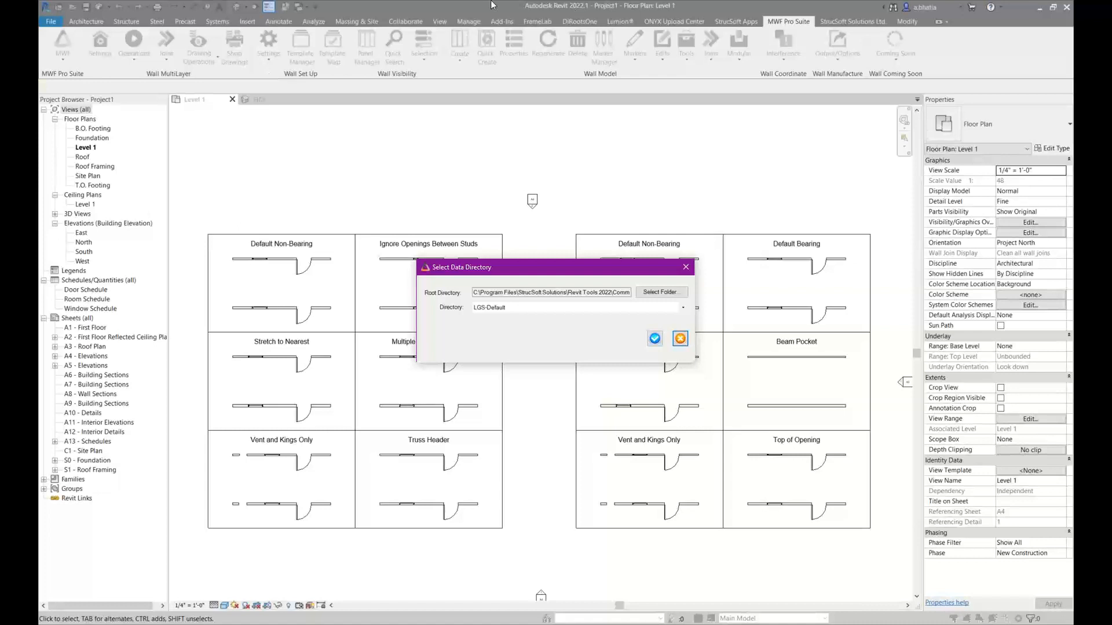
left_click(530, 308)
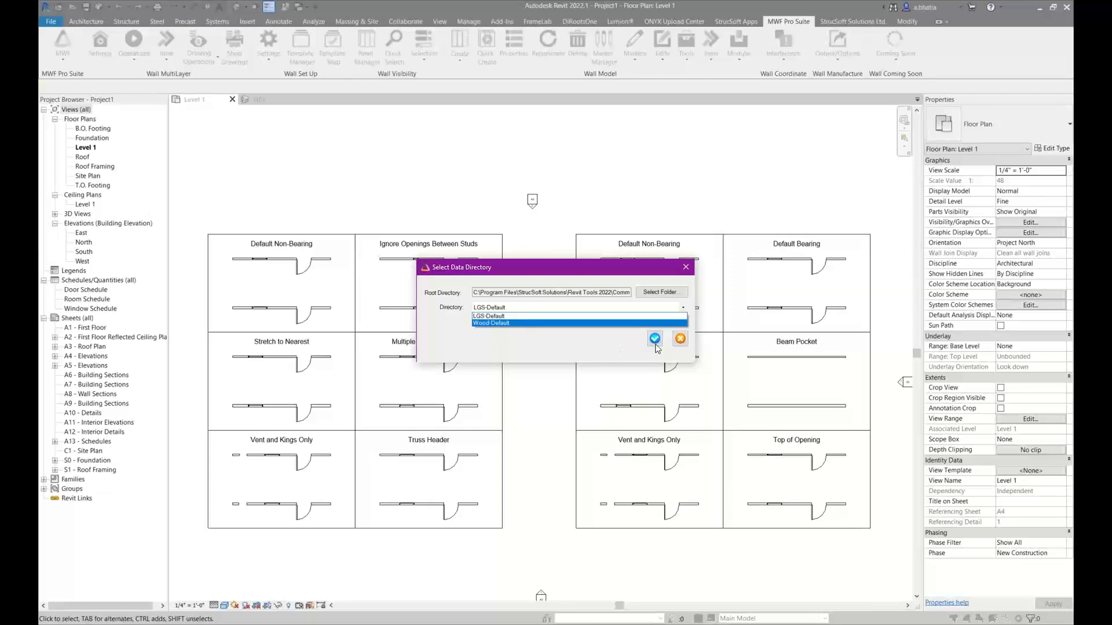
left_click(687, 265)
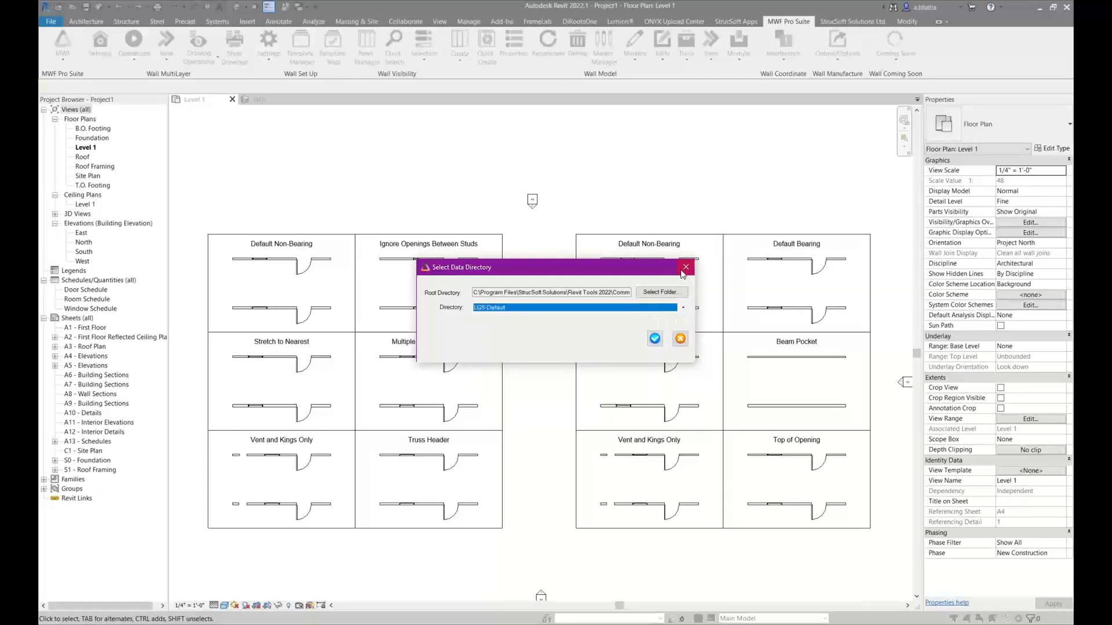
left_click(684, 270)
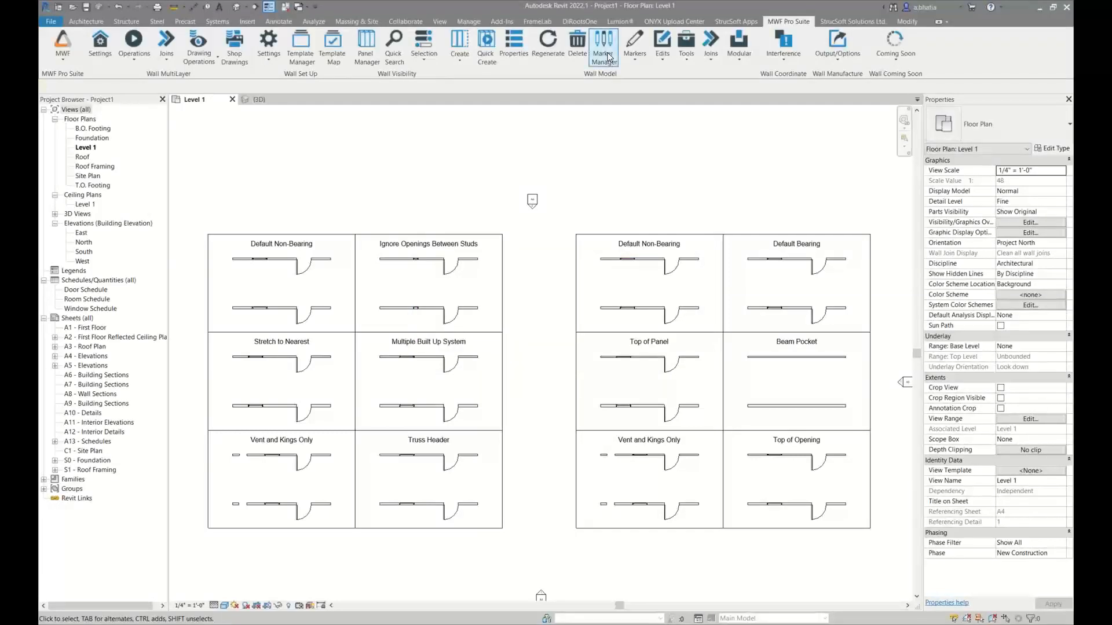
Look through the full list of opening marker types in the Marker Manager, and close it without changes
left_click(608, 57)
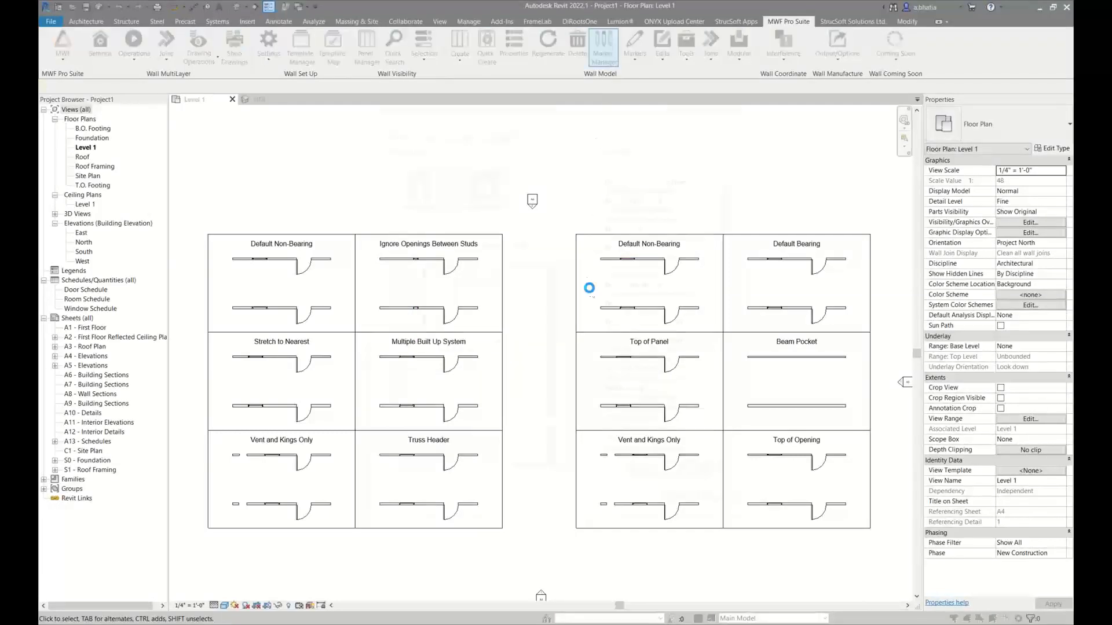
scroll(647, 389, "down", 5)
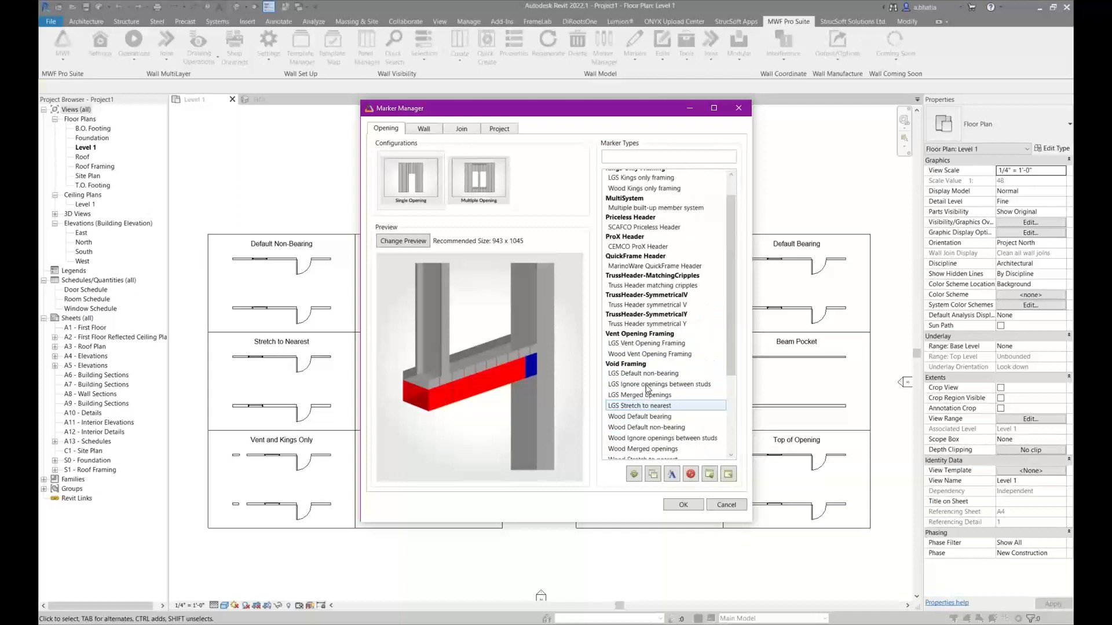
scroll(647, 389, "down", 5)
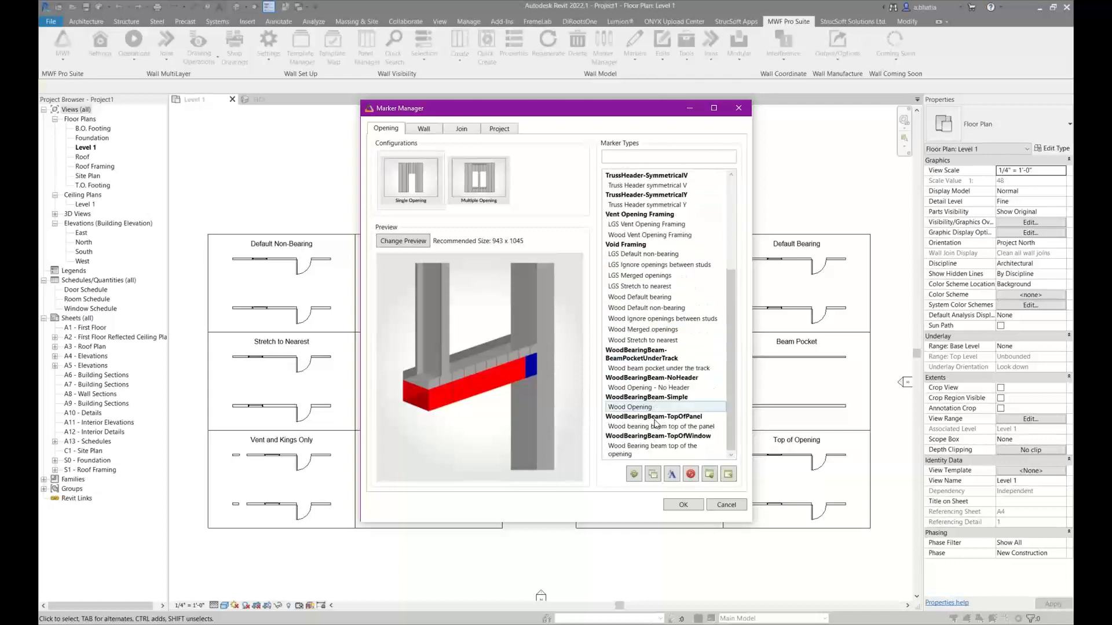
left_click(716, 505)
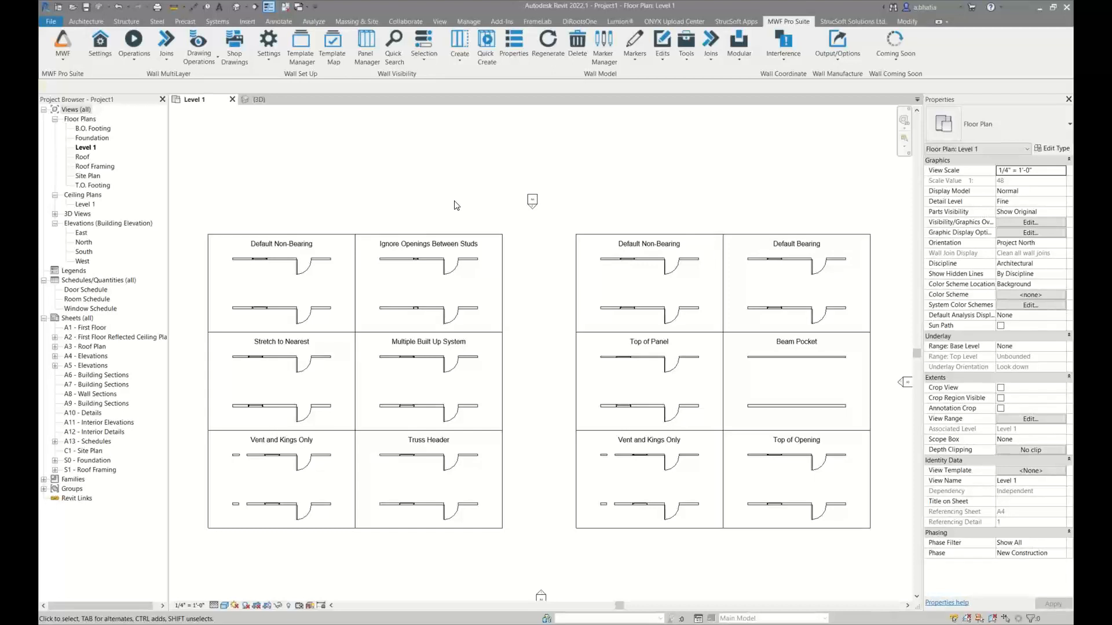
Check the wall types of both walls in the LGS Default Non-Bearing cell and both in the wood Default Non-Bearing cell
left_click(327, 260)
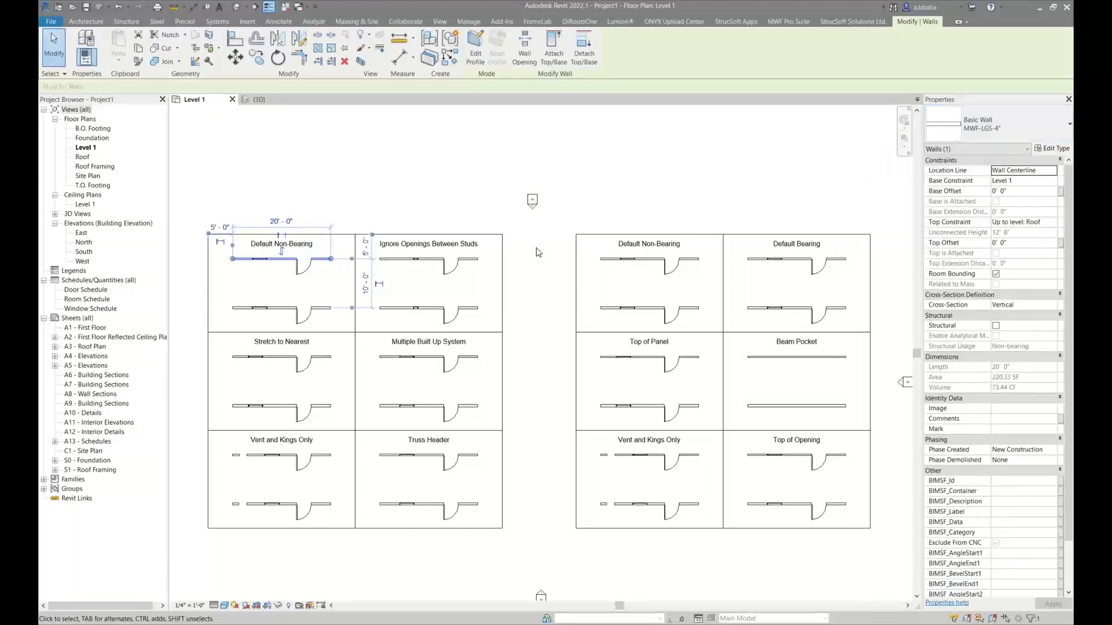
left_click(318, 306)
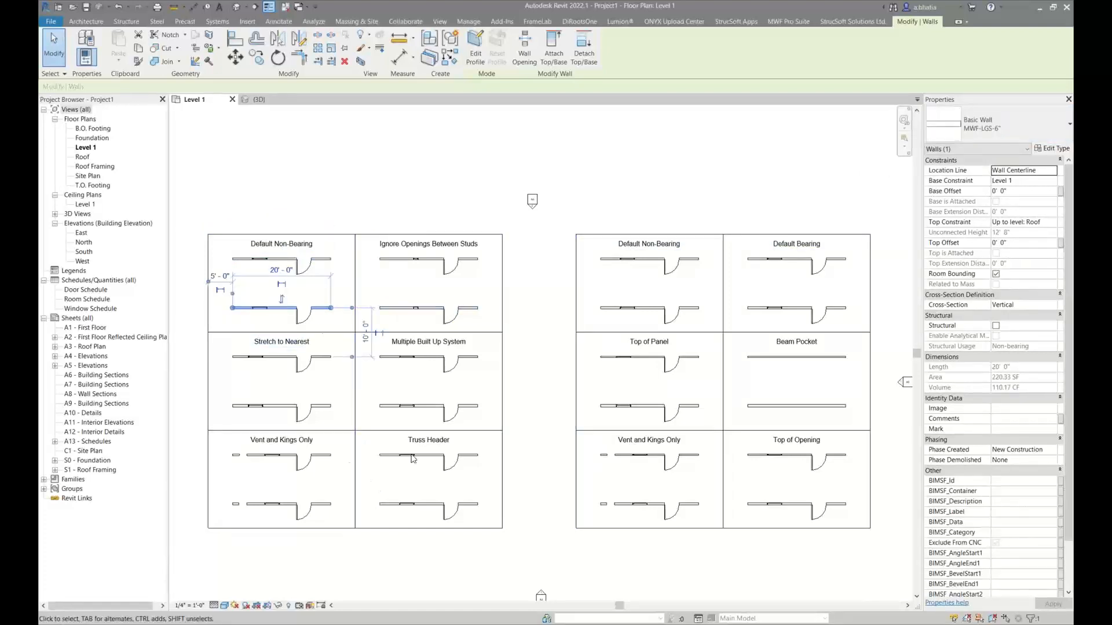
left_click(628, 258)
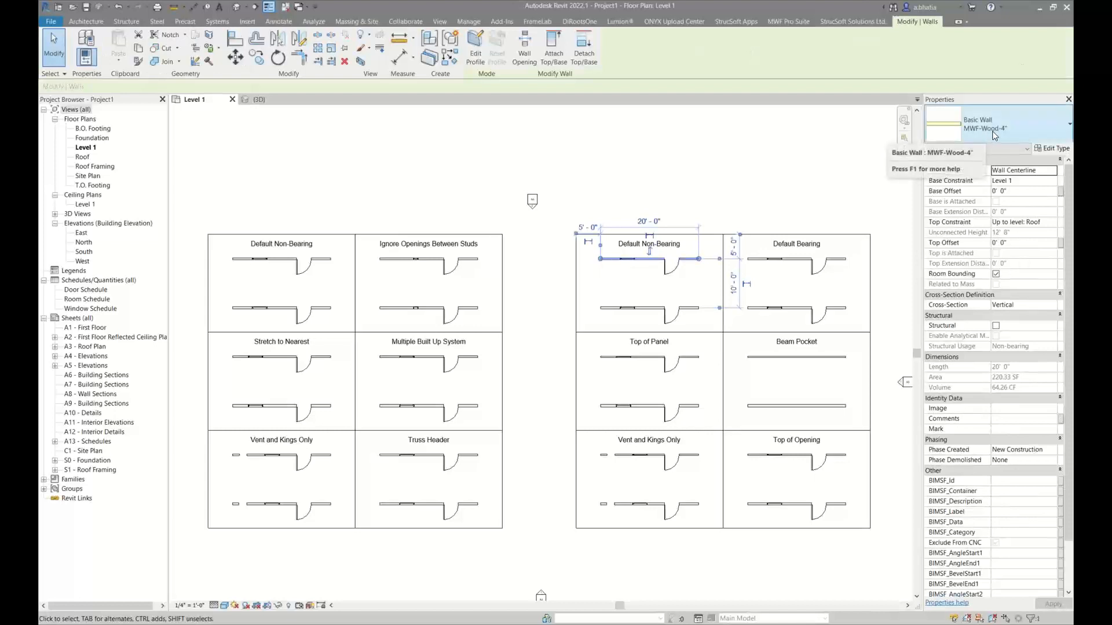
left_click(632, 308)
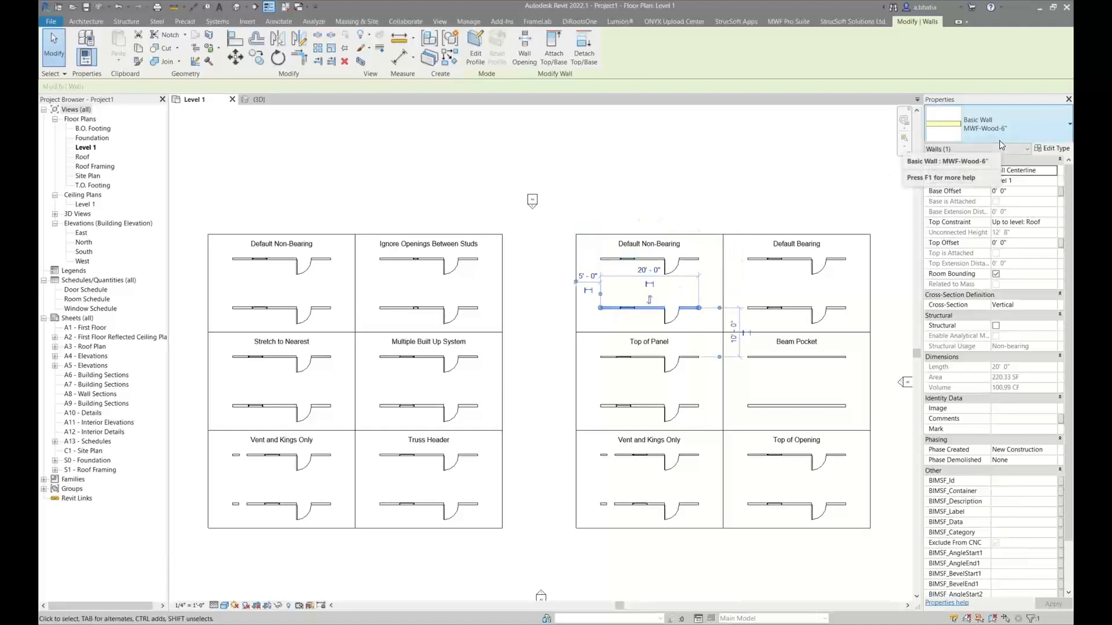
Inspect the structure layer thickness of the MWF-Wood-4" wall type, cancel without changes and clear the selection
left_click(698, 260)
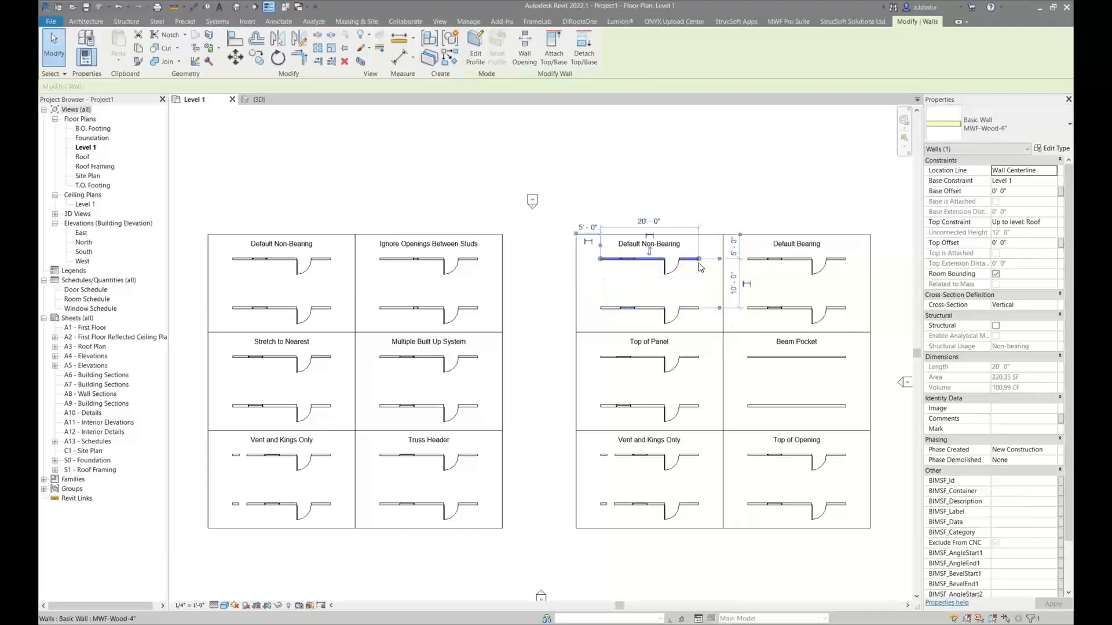
left_click(1051, 148)
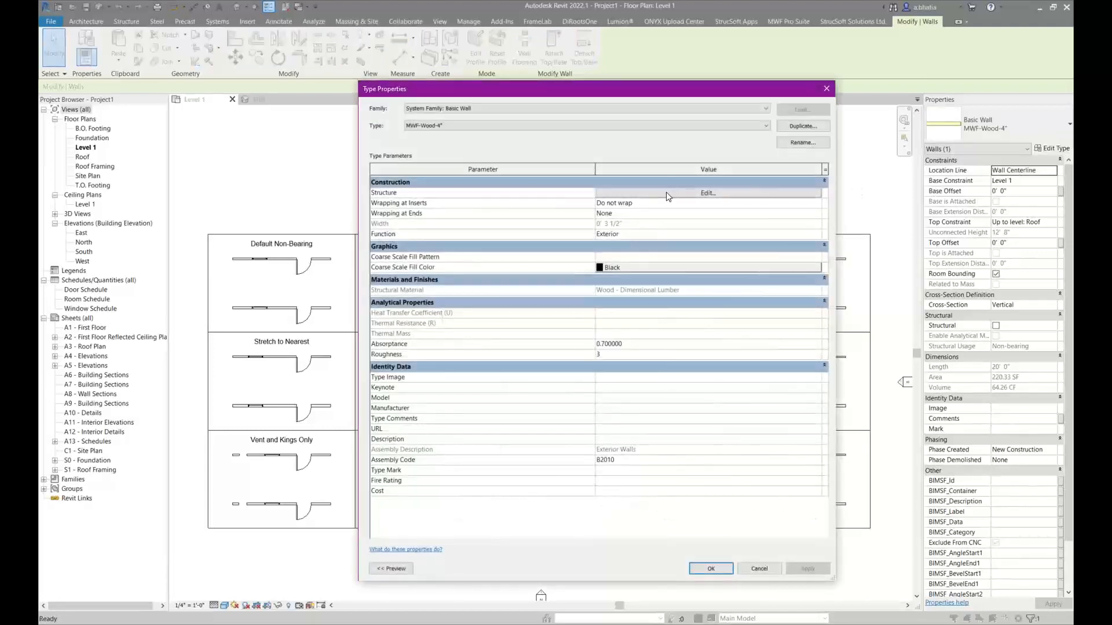
left_click(665, 192)
left_click(592, 193)
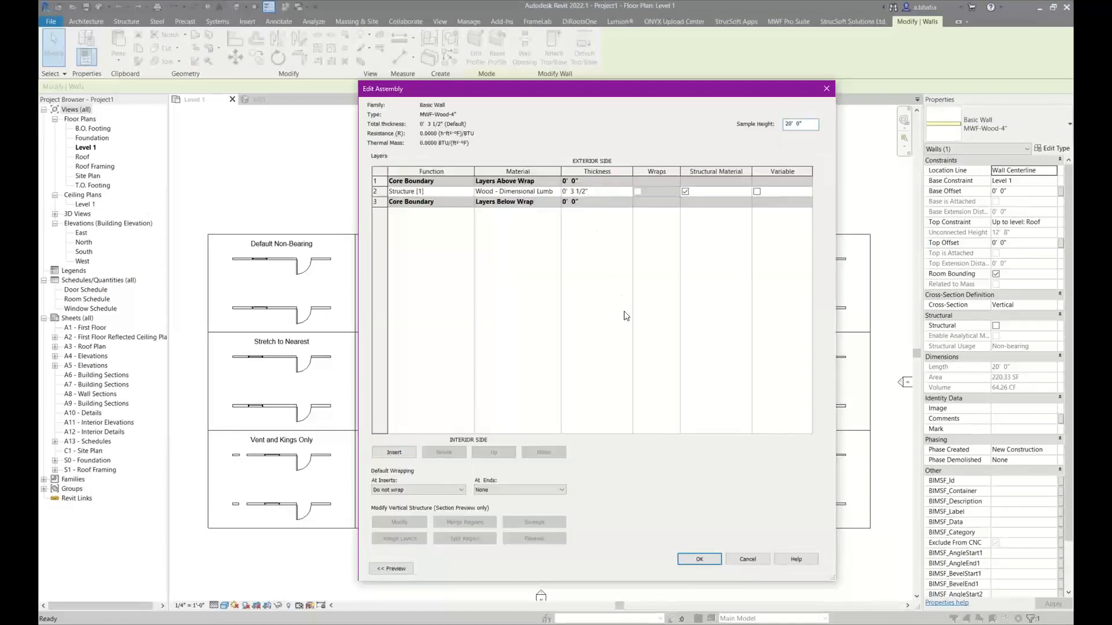
left_click(732, 558)
left_click(753, 568)
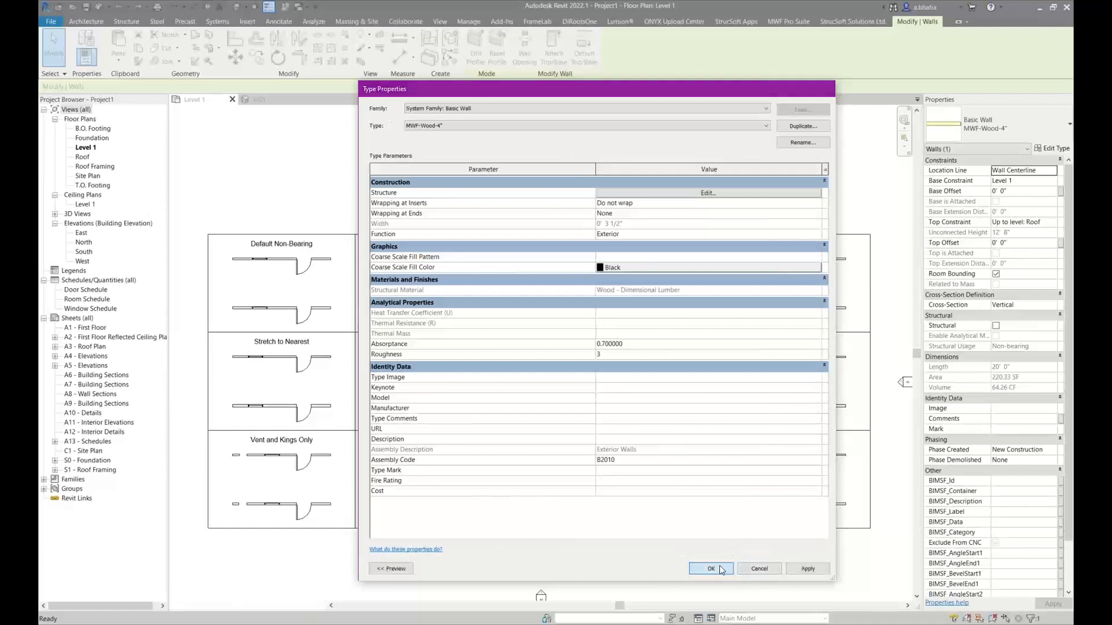
left_click(750, 166)
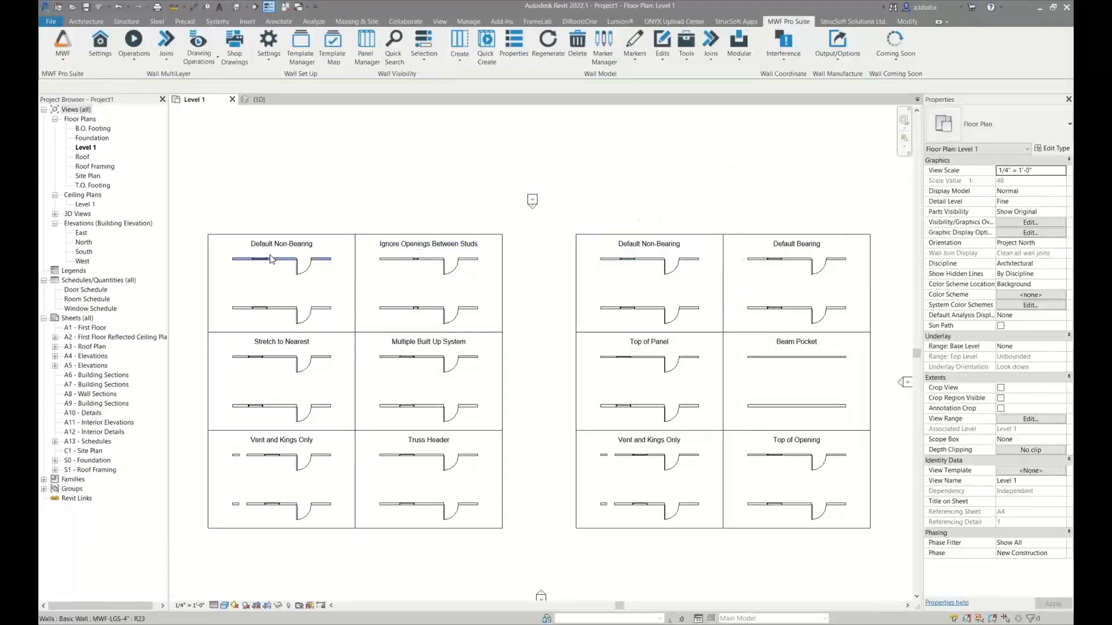
Apply the "LGS Default non-bearing" framing type to the two windows and two doors in the LGS Default Non-Bearing cell
scroll(245, 246, "up", 5)
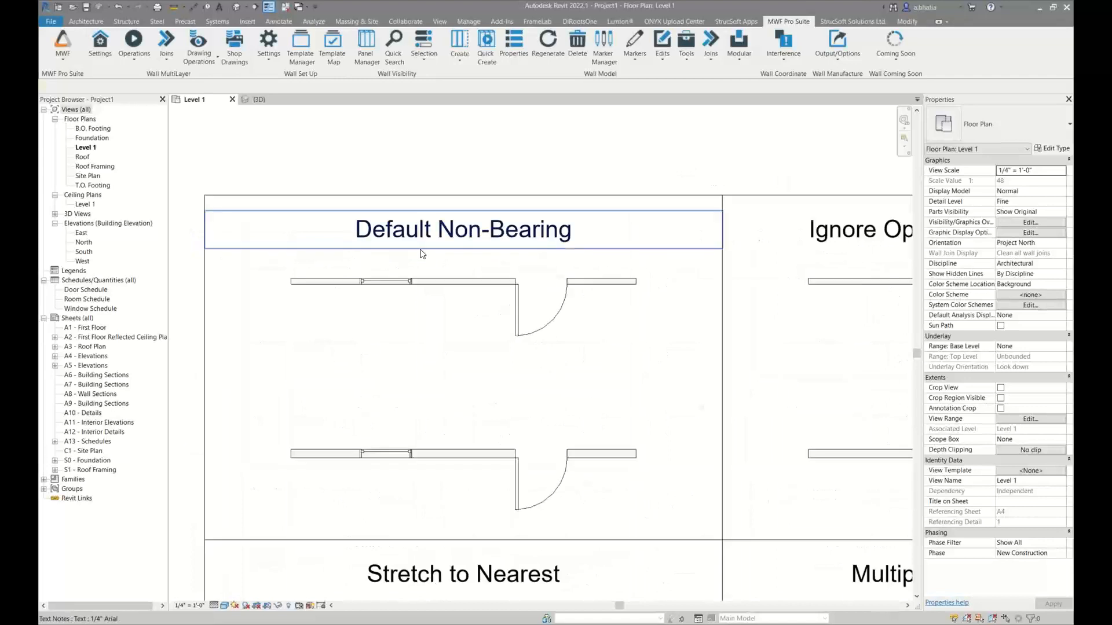
mouse_move(421, 261)
middle_mouse_down()
mouse_move(360, 255)
mouse_move(420, 257)
middle_mouse_up()
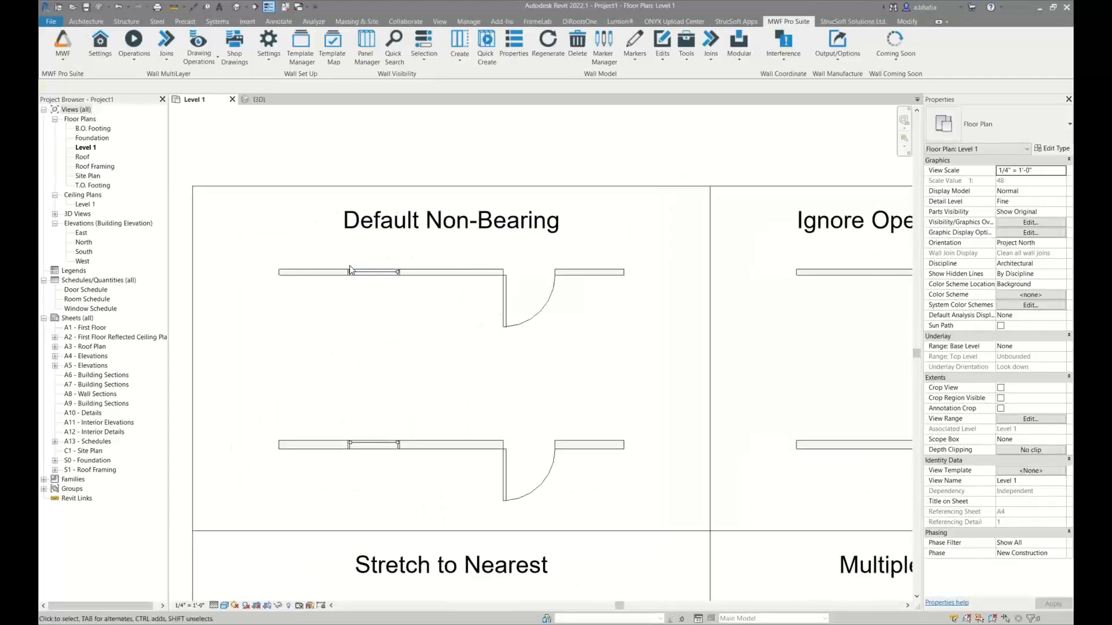
left_click_drag(337, 263, 579, 550)
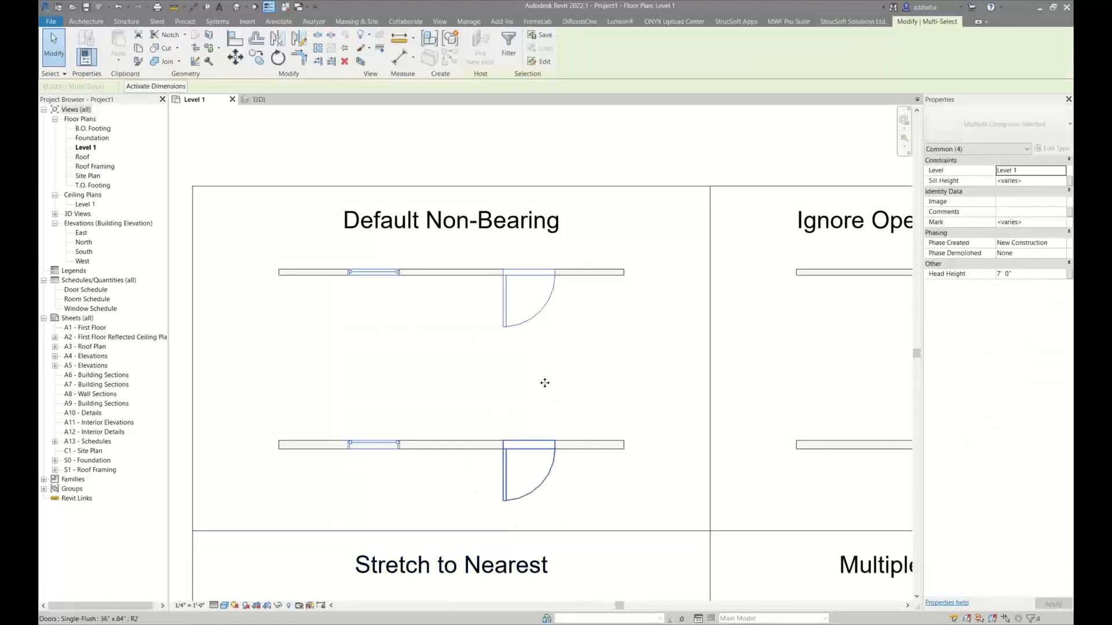
left_click(786, 25)
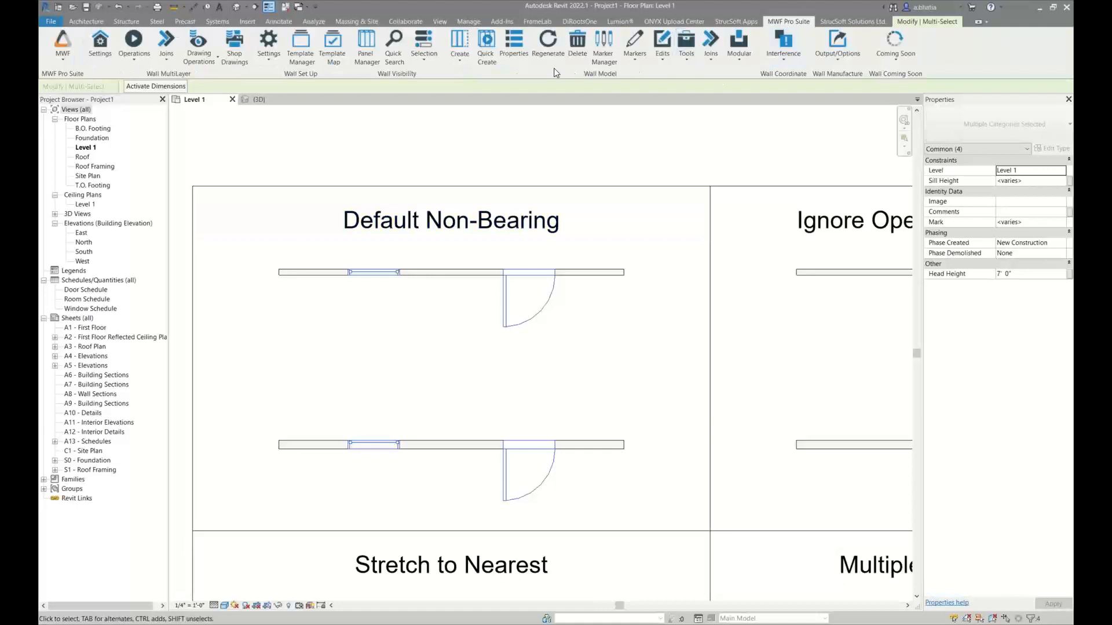
left_click(633, 55)
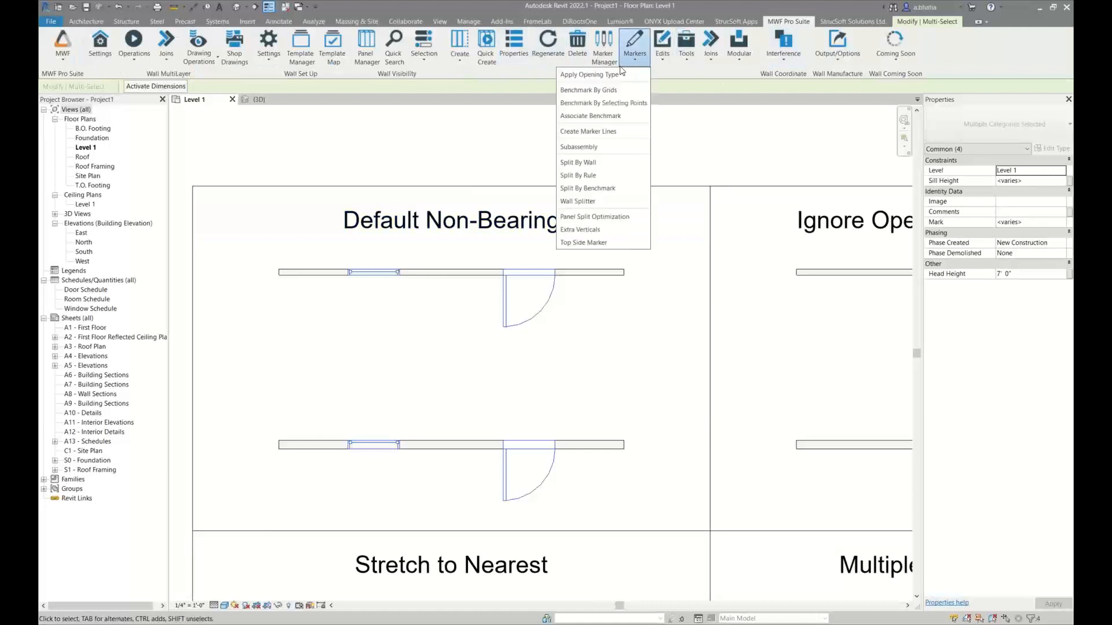
left_click(610, 75)
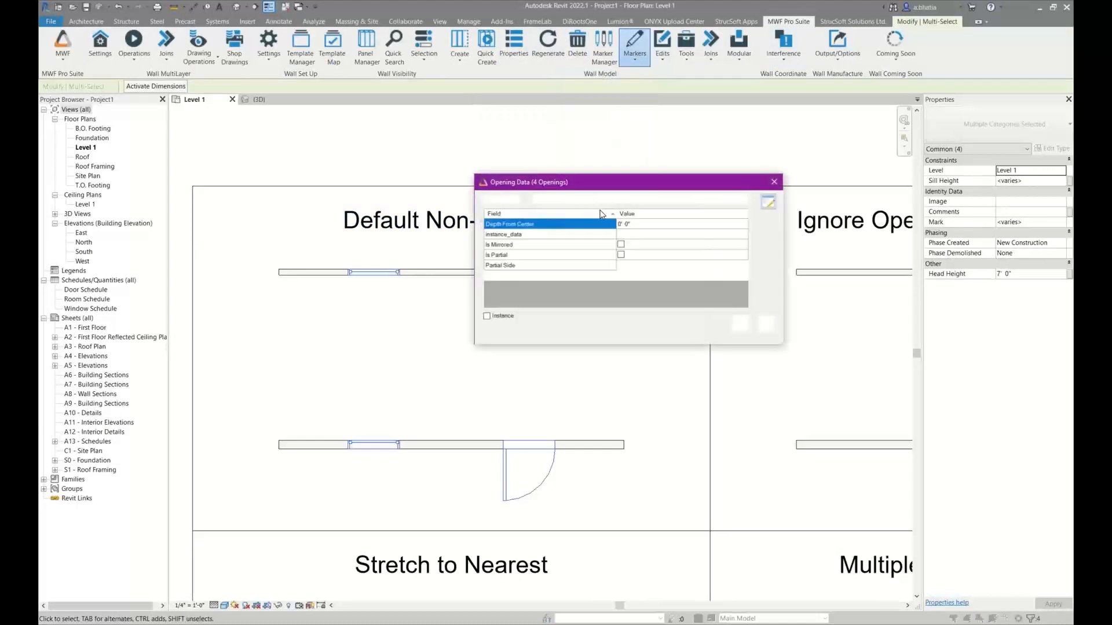
left_click(579, 200)
left_click(578, 208)
left_click(677, 200)
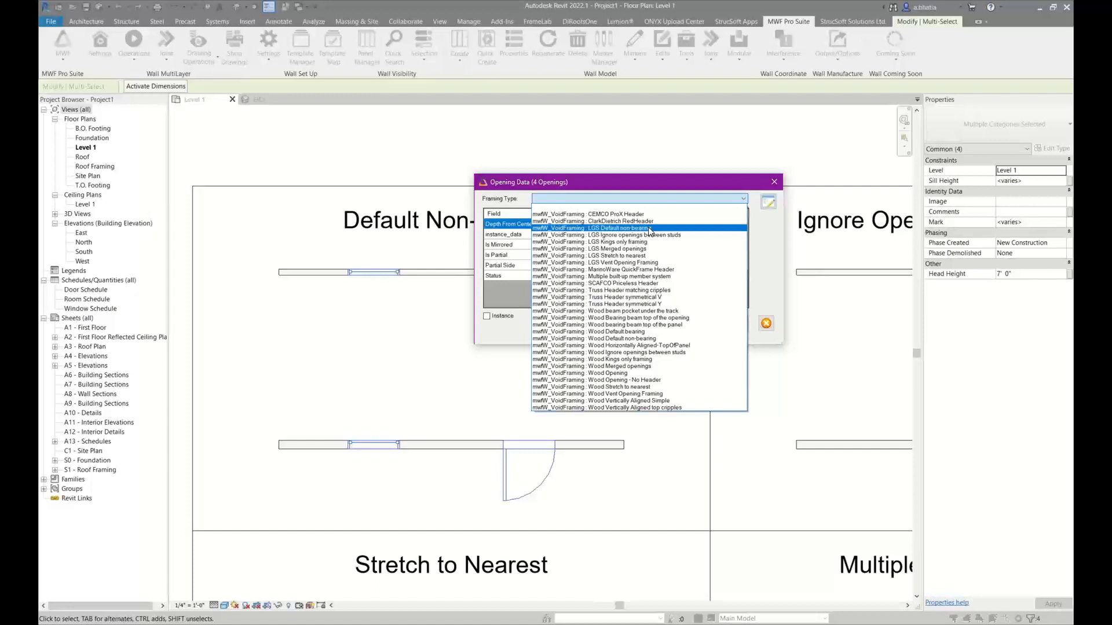
left_click(650, 229)
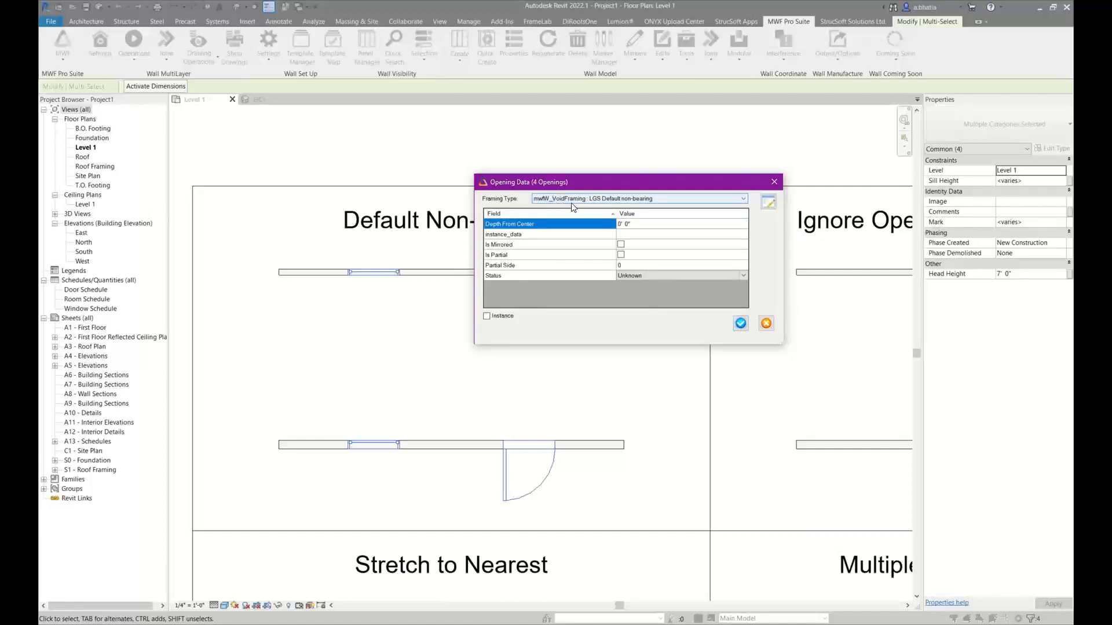
left_click(741, 323)
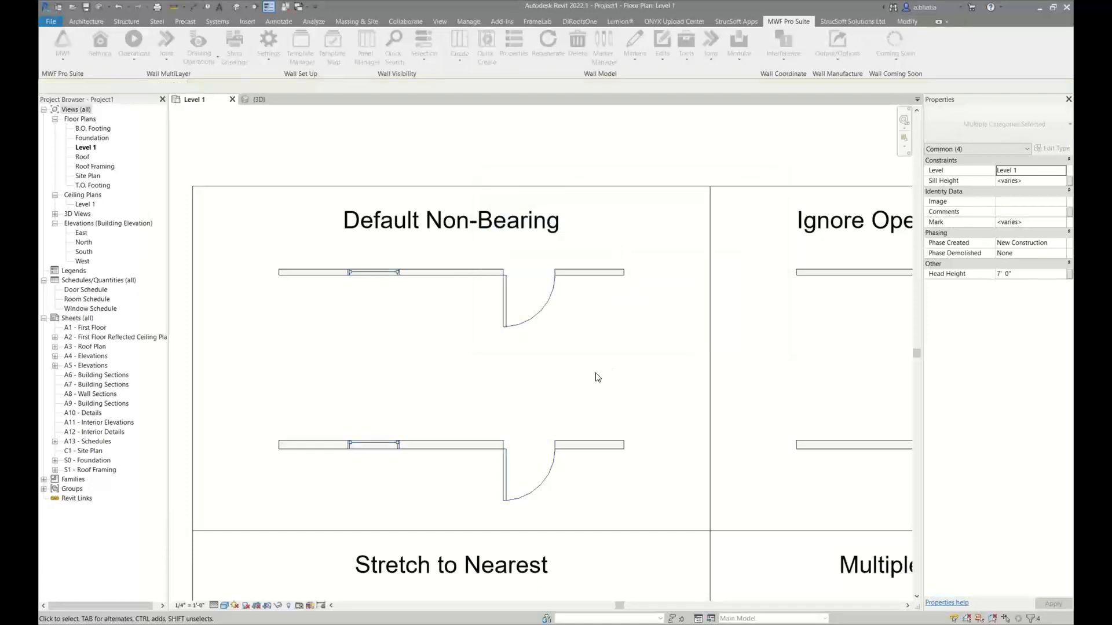
Quick-create the framing for both walls in the LGS Default Non-Bearing cell
middle_click_drag(467, 360, 424, 350)
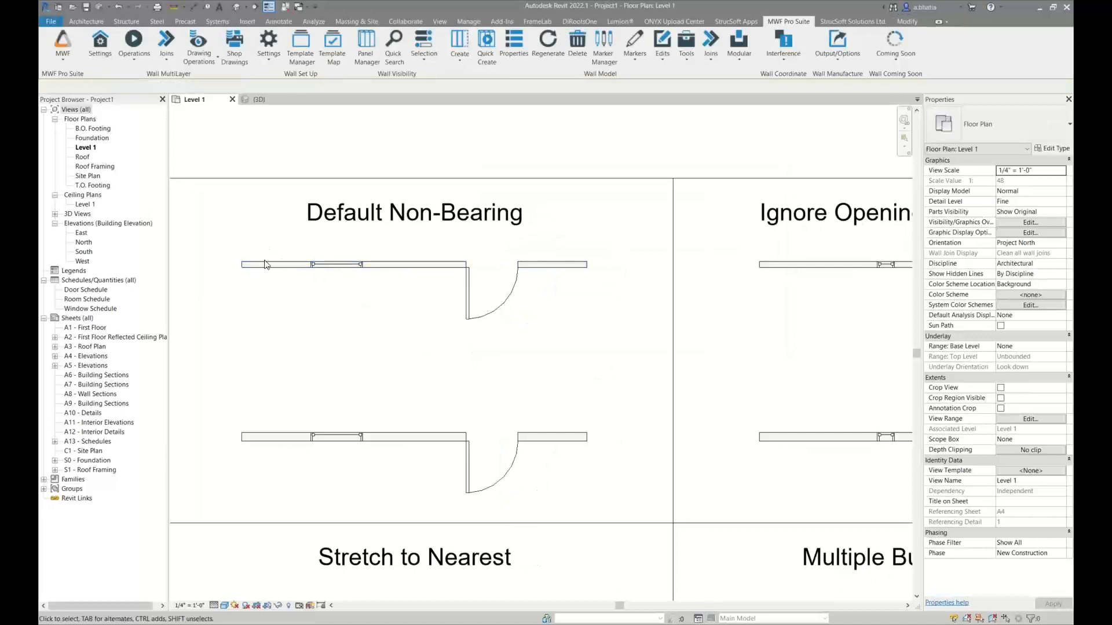
left_click_drag(270, 243, 227, 459)
left_click(790, 21)
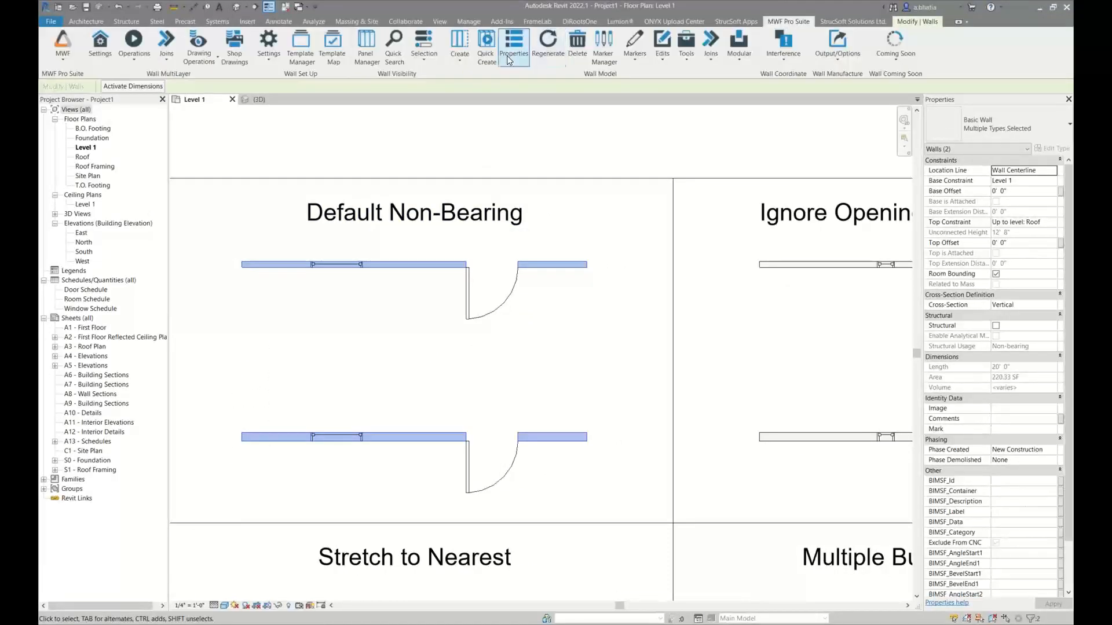
left_click(485, 50)
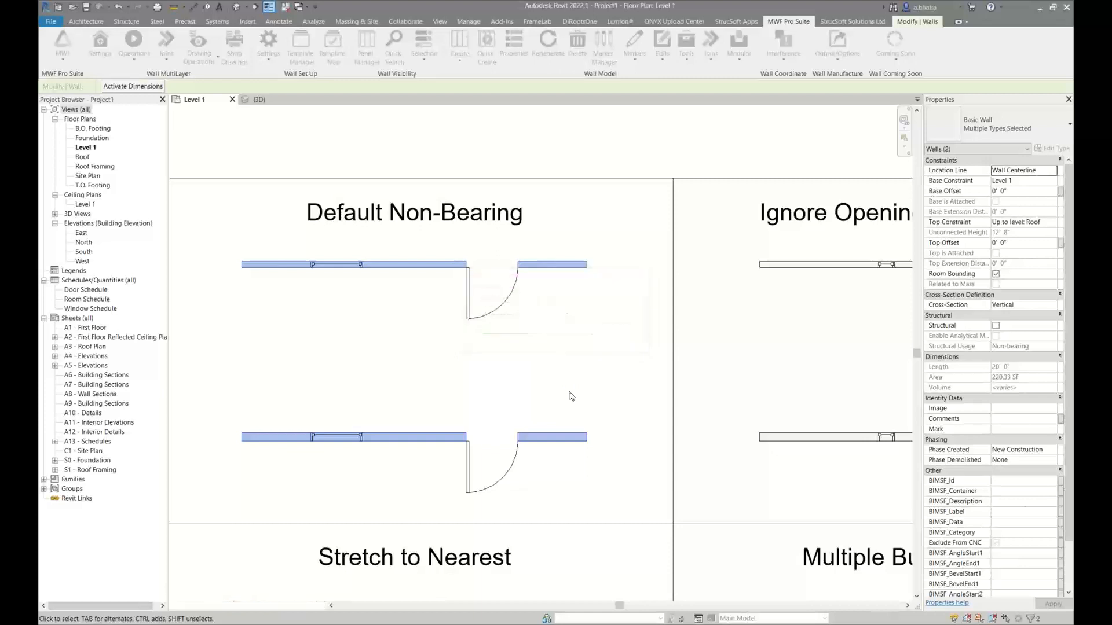
left_click(571, 396)
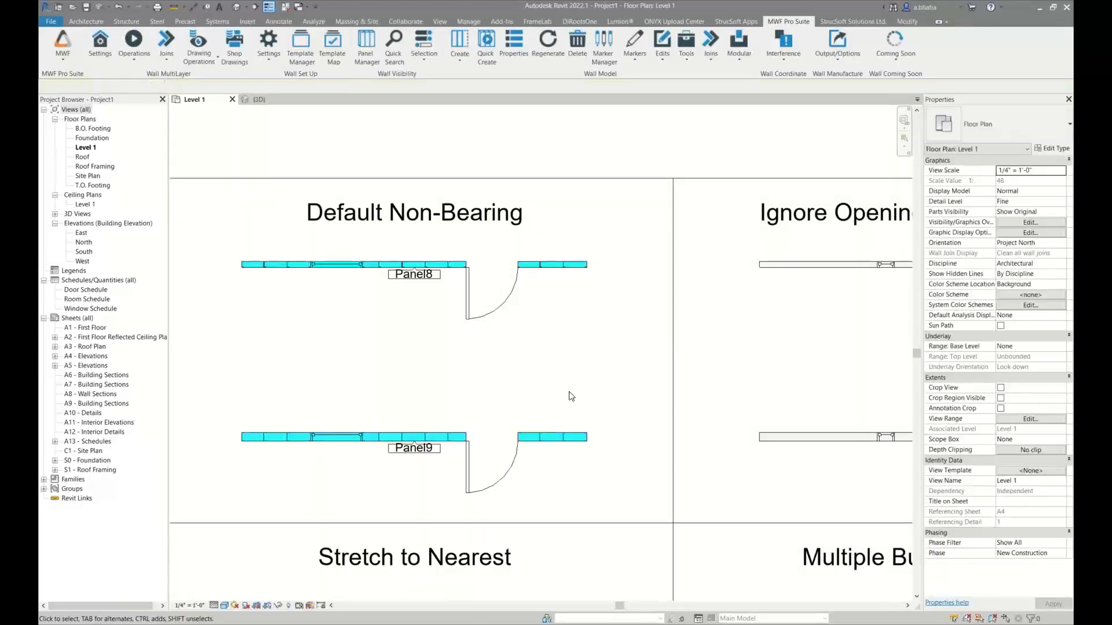
Isolate the two framed Default Non-Bearing walls in a 3D view with a selection box, and clear the selection
left_click_drag(226, 238, 610, 498)
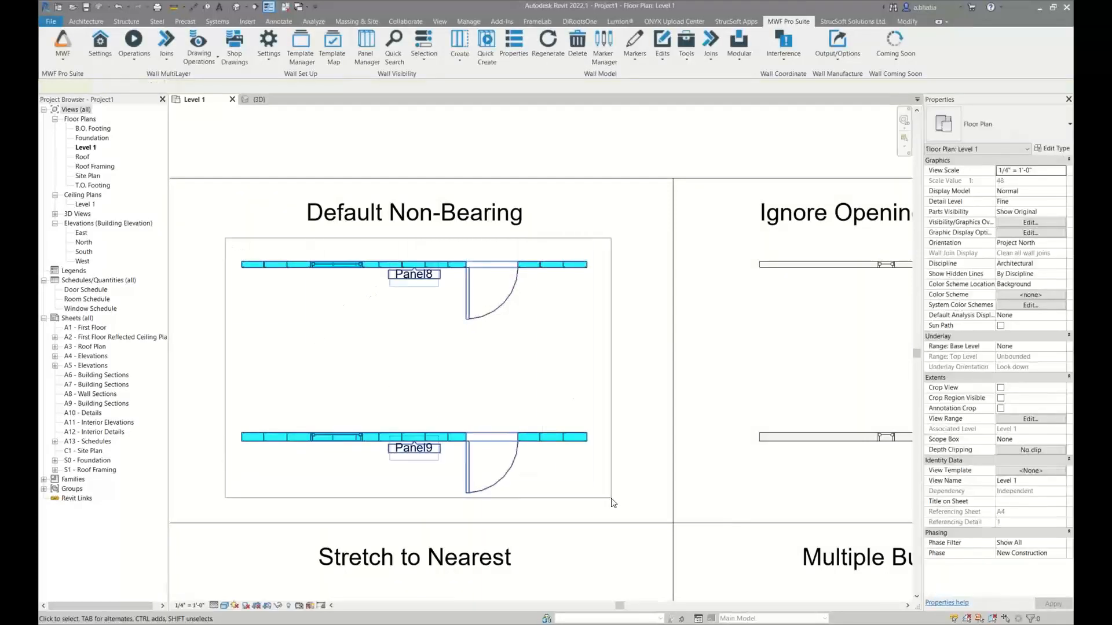
left_click(361, 63)
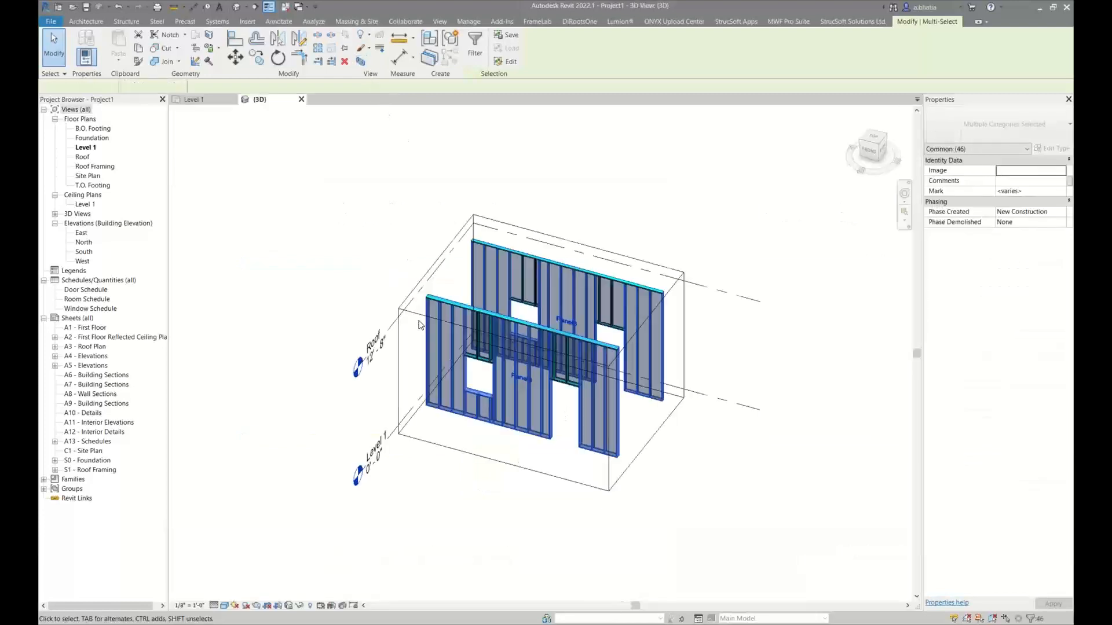
key("Escape")
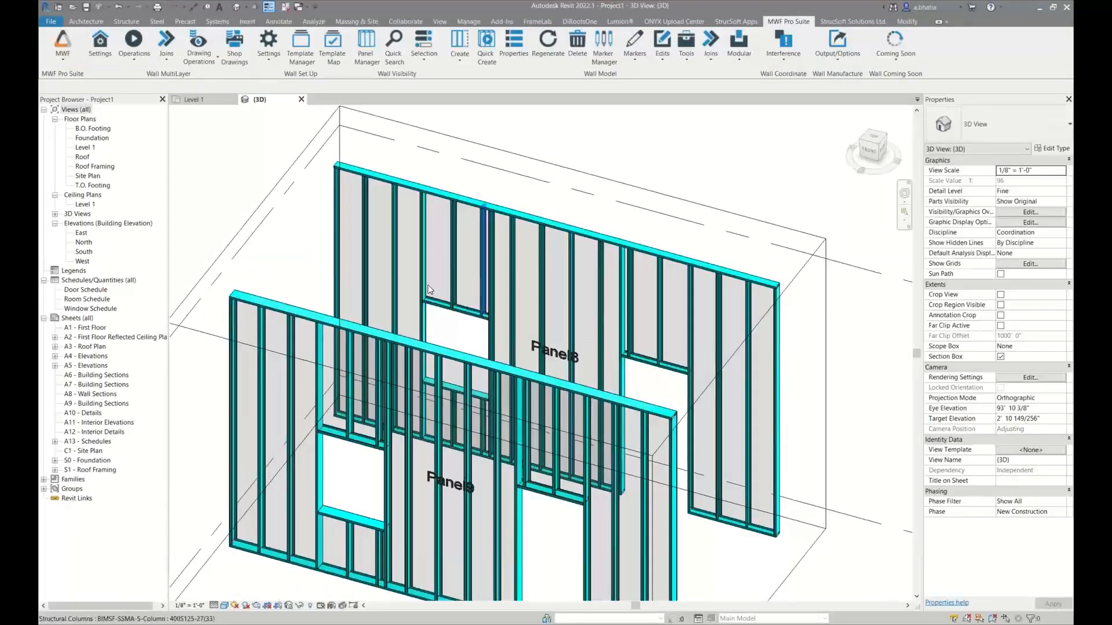
Check the column type of the full-height stud beside the window opening in Panel8
scroll(437, 330, "up", 5)
scroll(437, 339, "down", 6)
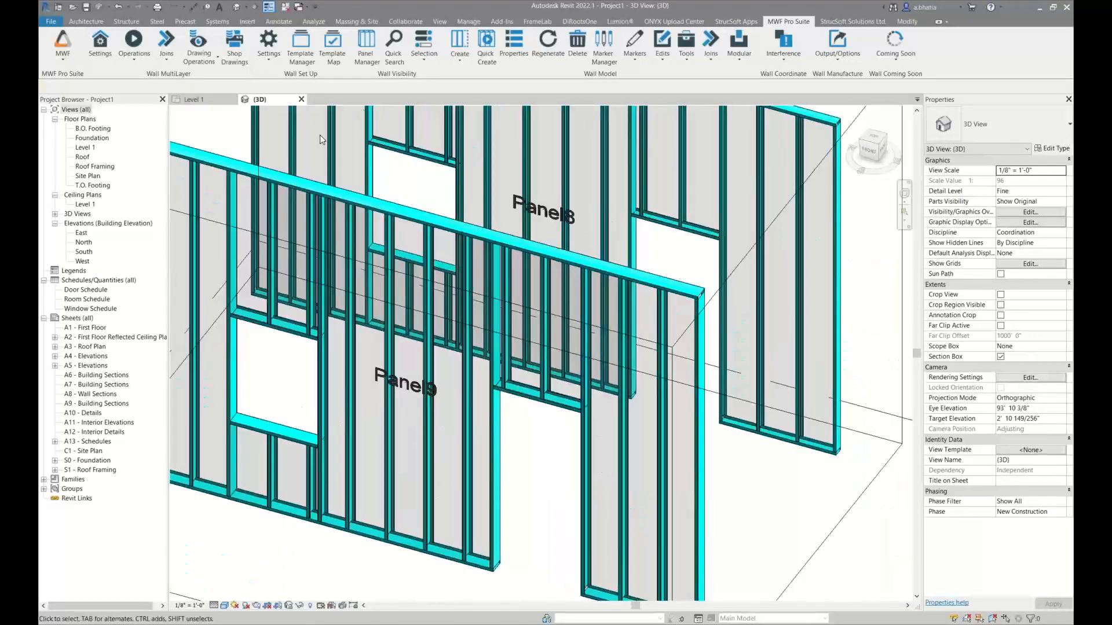
scroll(380, 220, "up", 5)
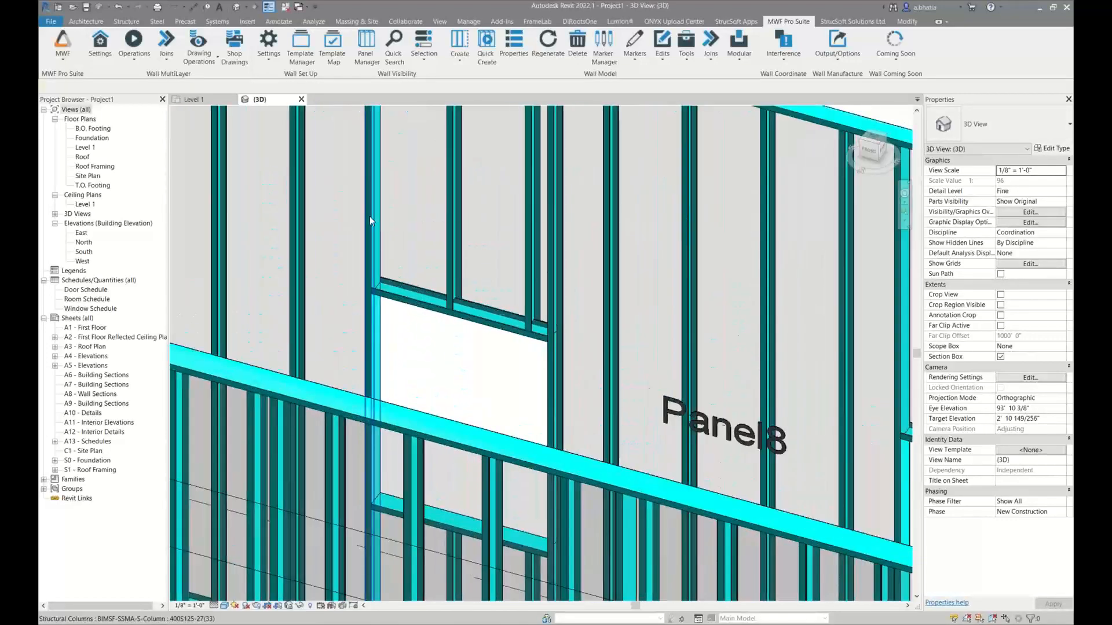
left_click(366, 213)
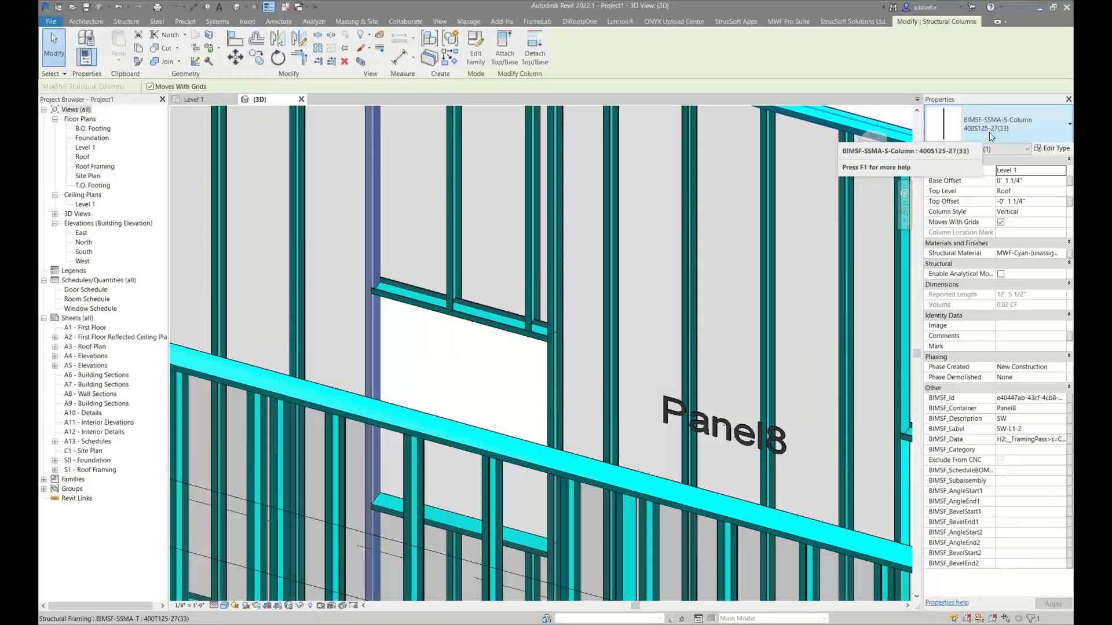
Check the column type of the full-height stud beside the window opening in Panel9, and clear the selection
scroll(524, 271, "down", 3)
middle_click_drag(538, 261, 658, 163)
left_click(393, 327)
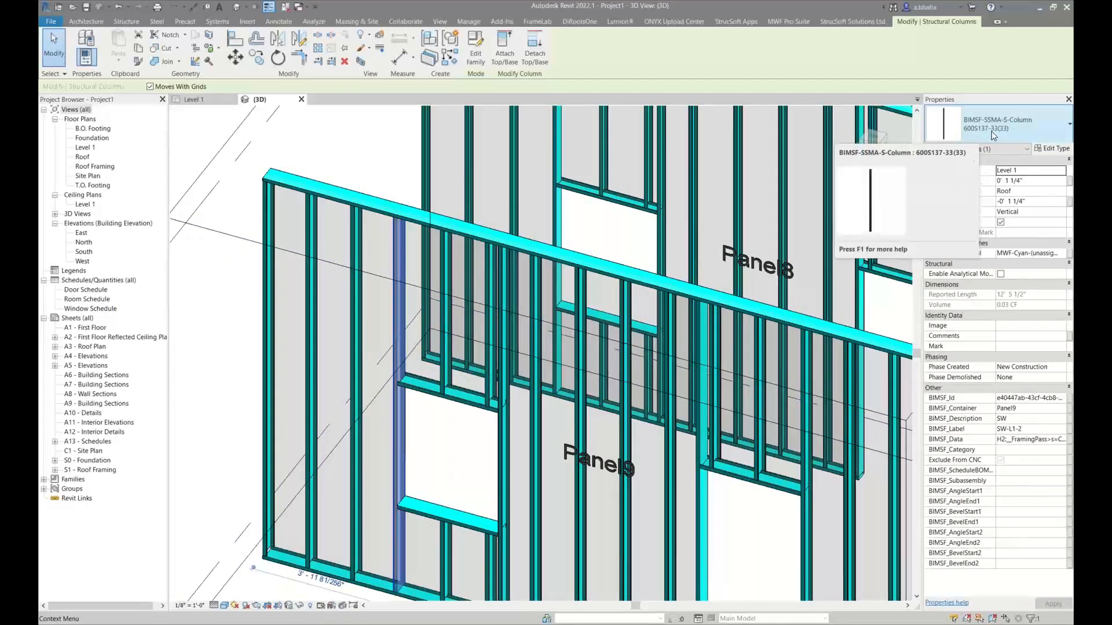
middle_click_drag(644, 347, 592, 340)
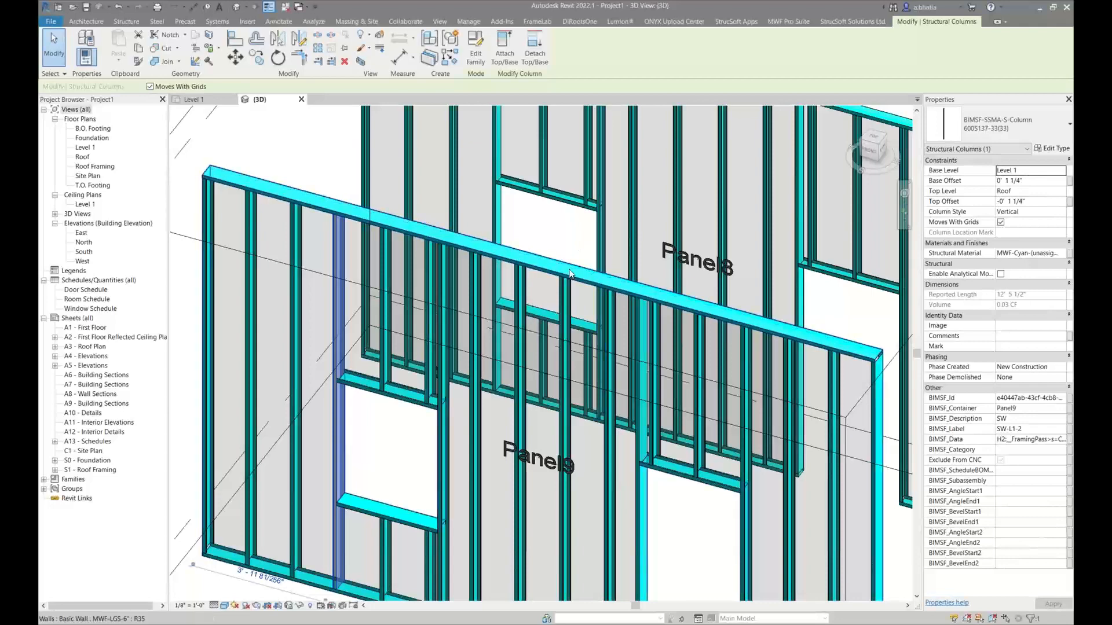
scroll(507, 235, "down", 3)
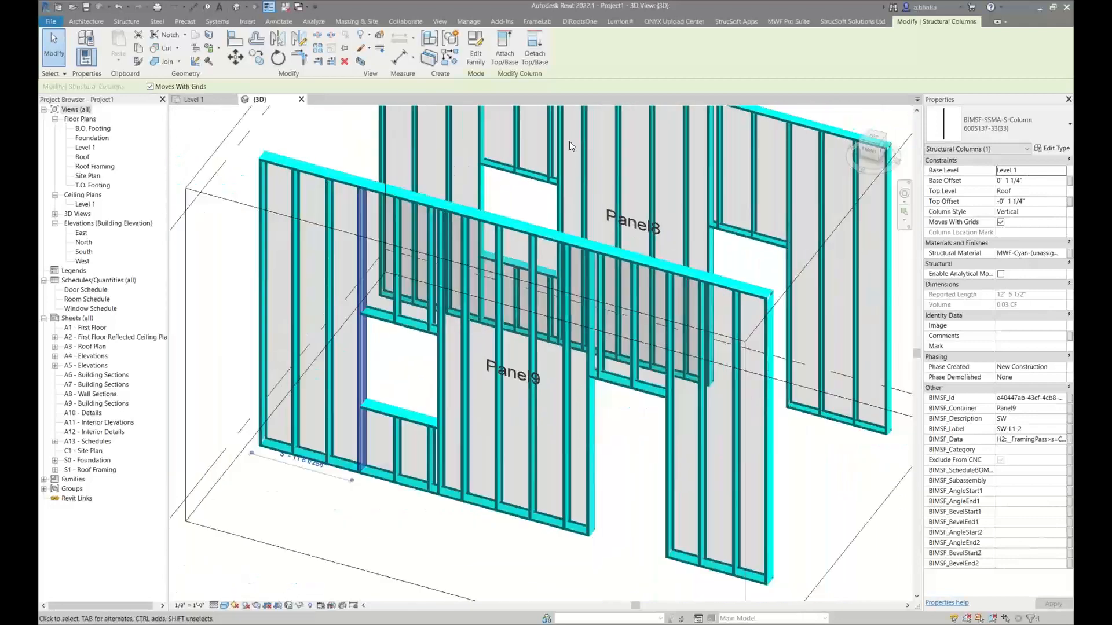
left_click(471, 243)
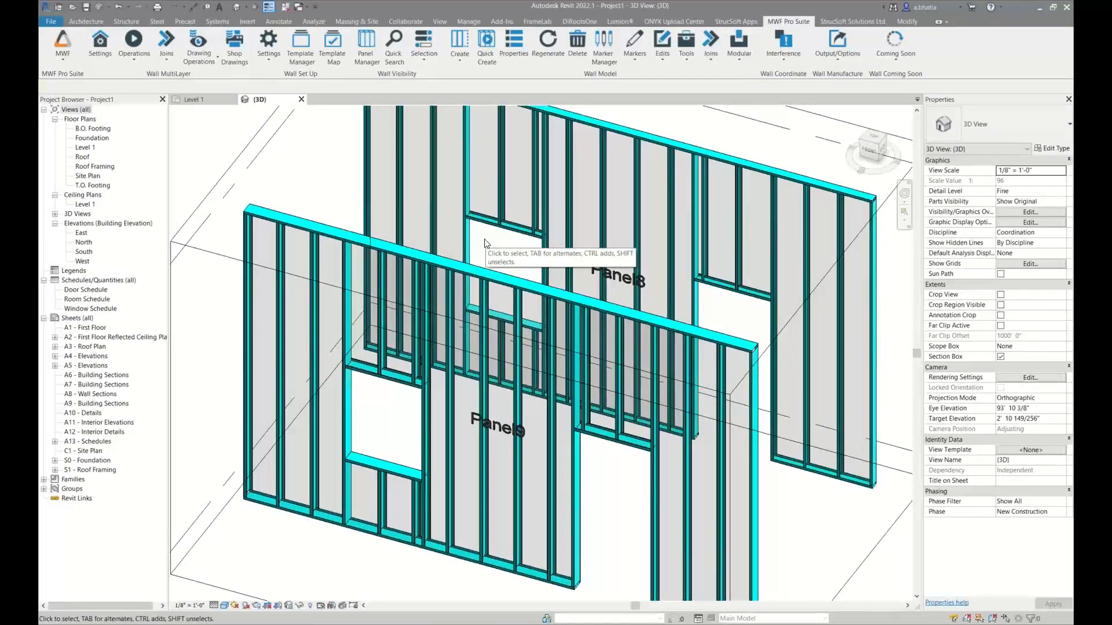
Inspect the properties of the window in Panel8 and clear the selection without changes
left_click(483, 241)
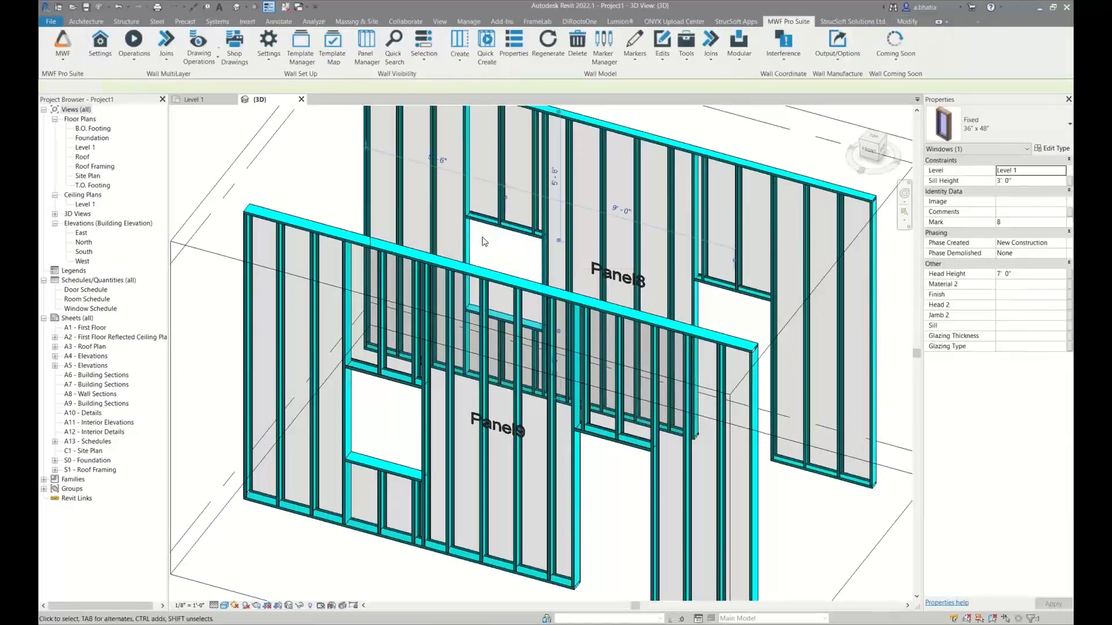
key("Escape")
middle_click_drag(484, 241, 470, 236)
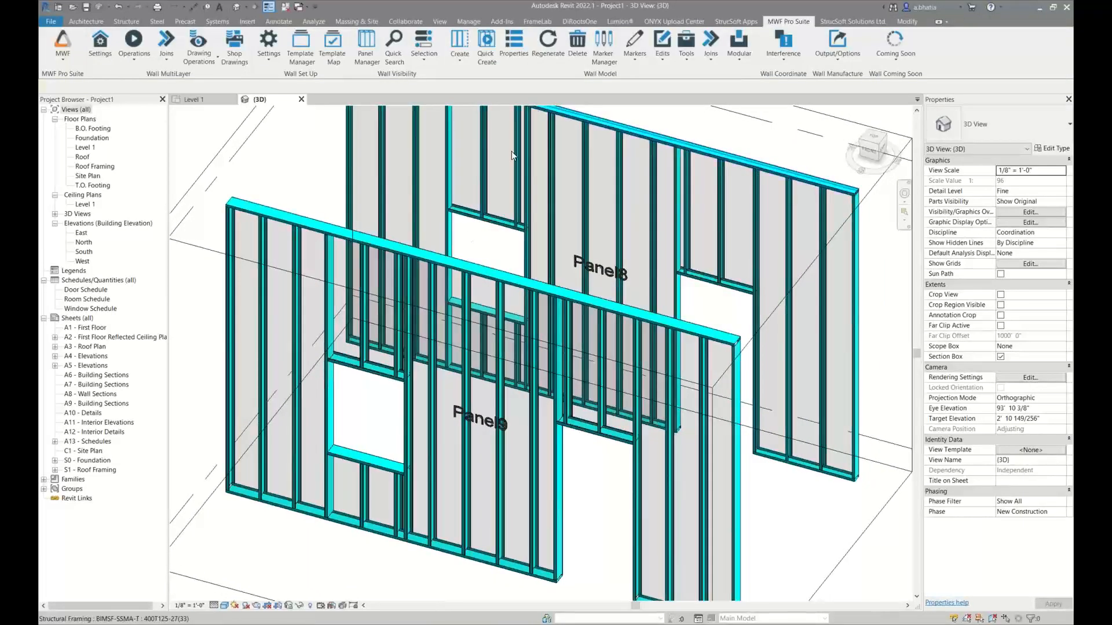
left_click(457, 219)
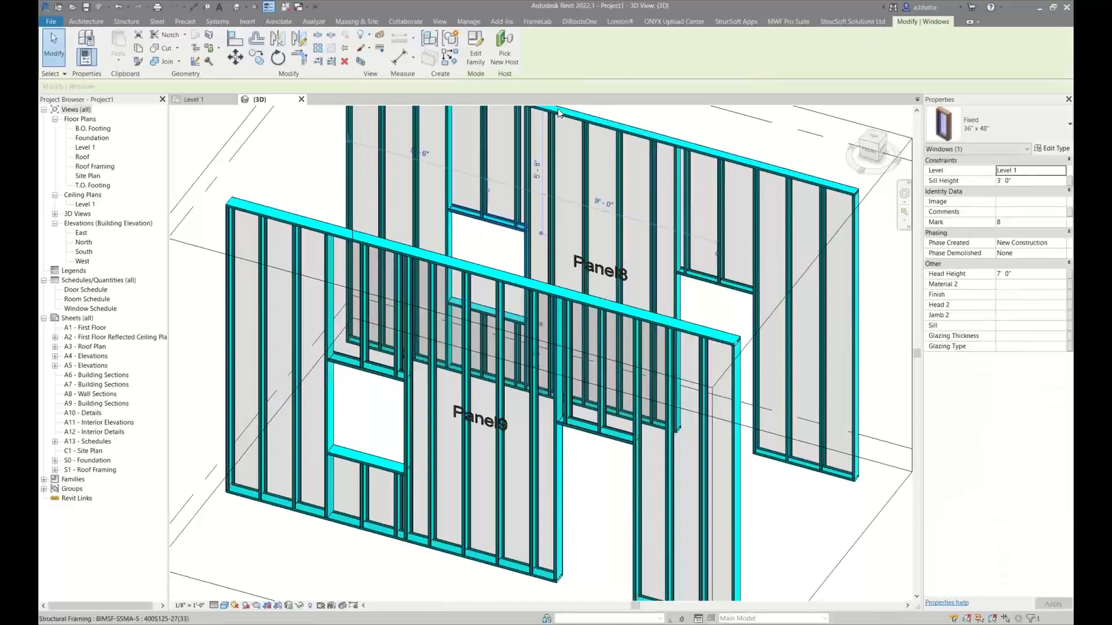
left_click(780, 24)
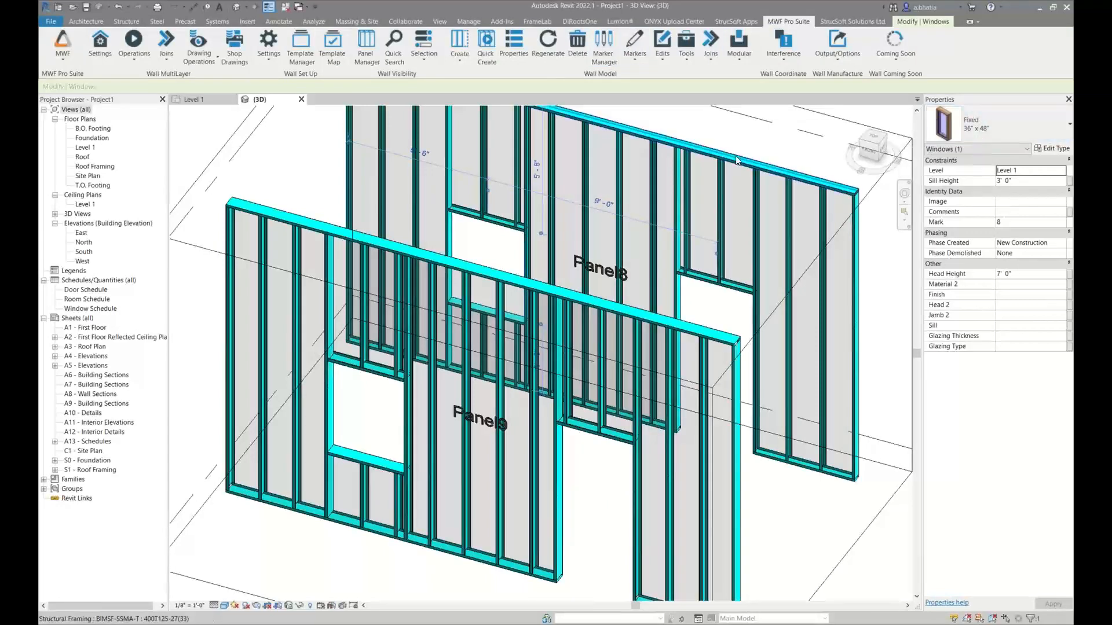
left_click(751, 144)
Turn on all Doors subcategories in the 3D view's Visibility/Graphic Overrides, apply, and move the dialog clear of the doors
middle_click_drag(754, 146, 720, 139)
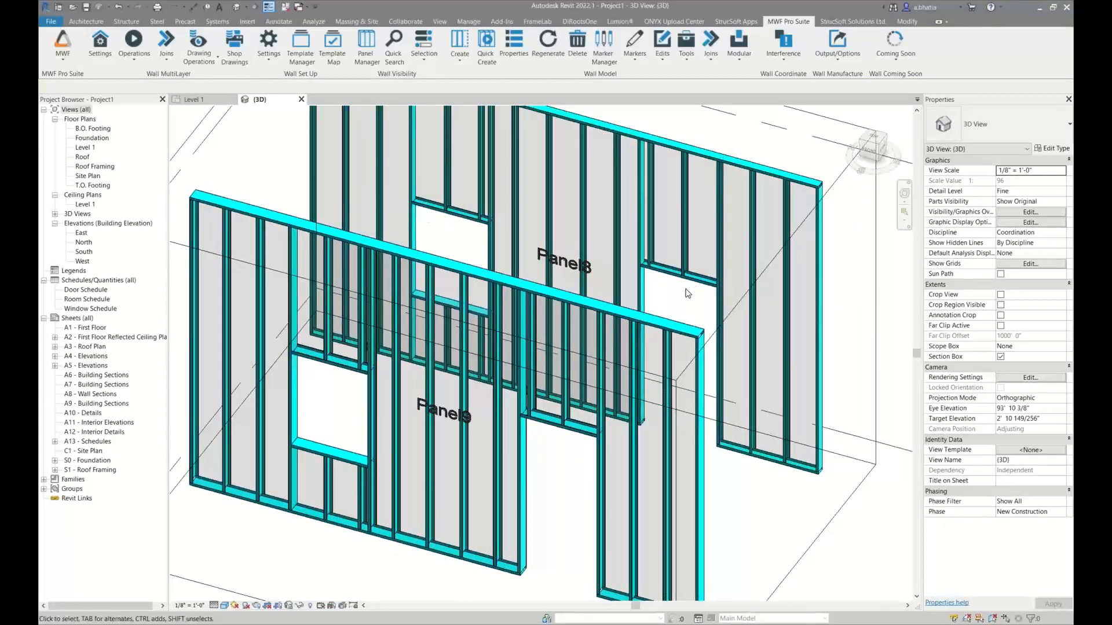
key("v")
key("g")
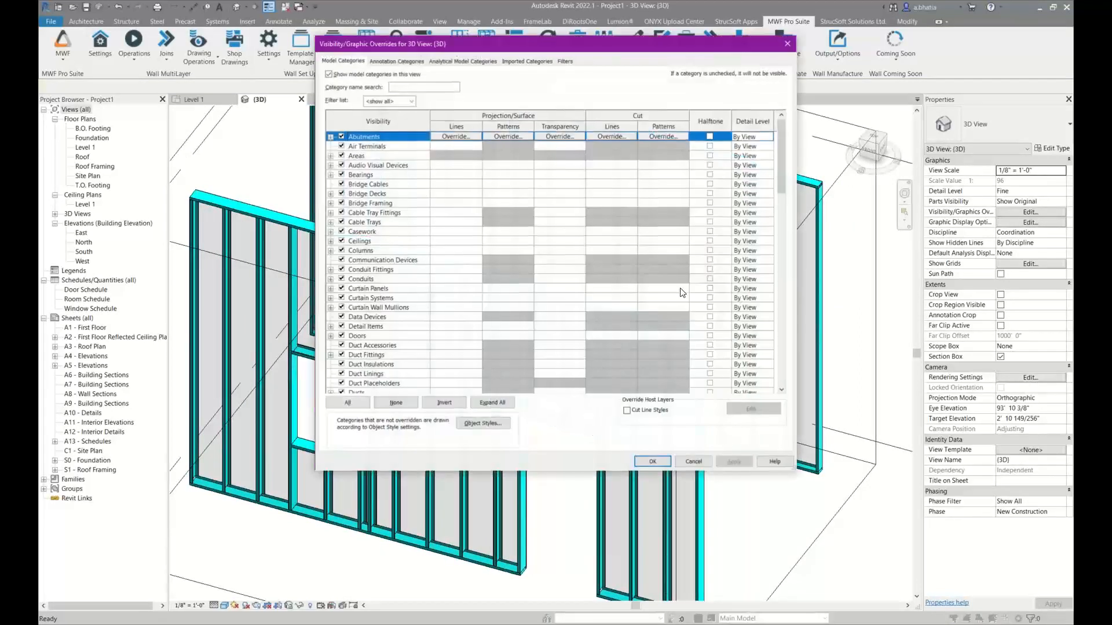
left_click(406, 185)
left_click(367, 317)
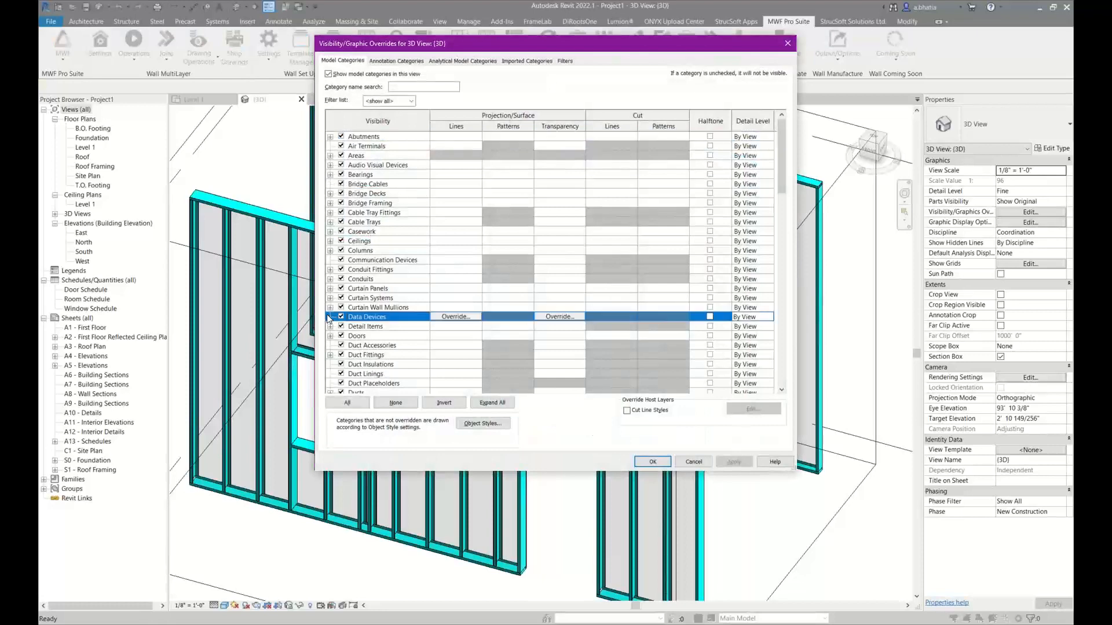
scroll(406, 342, "down", 1)
left_click(330, 317)
left_click(381, 328)
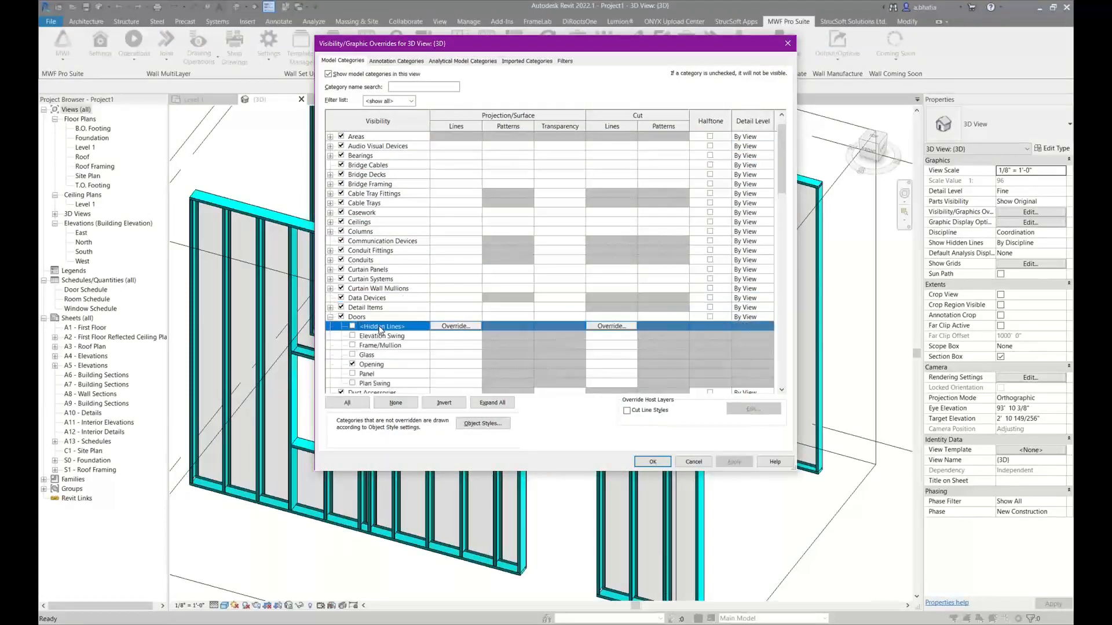
scroll(380, 345, "down", 1)
left_click(370, 366, "shift")
left_click(353, 354)
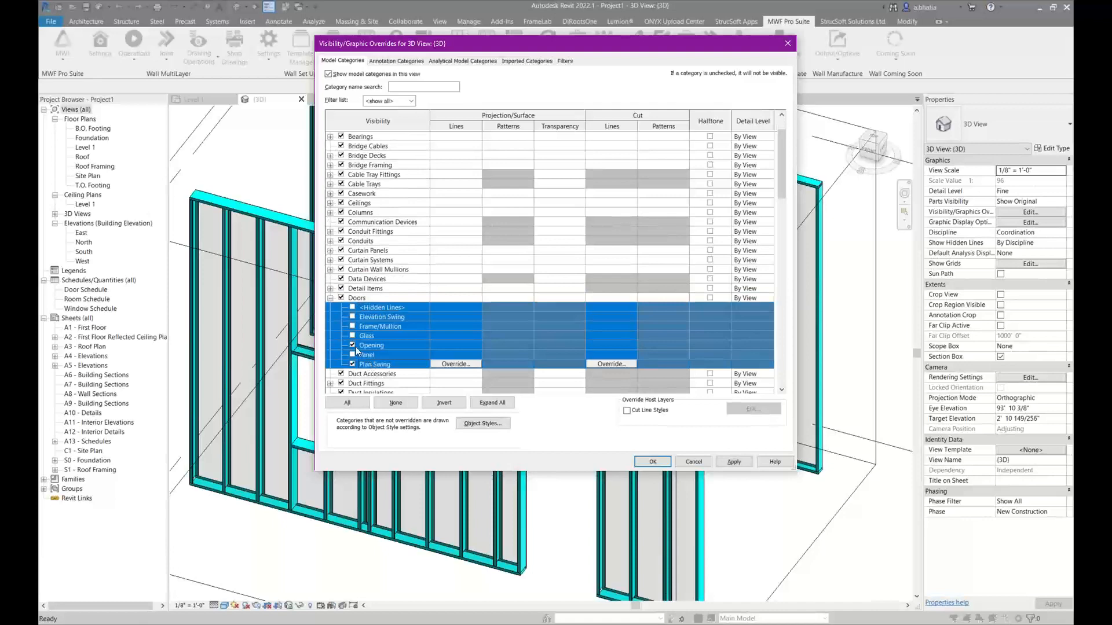
left_click(367, 328)
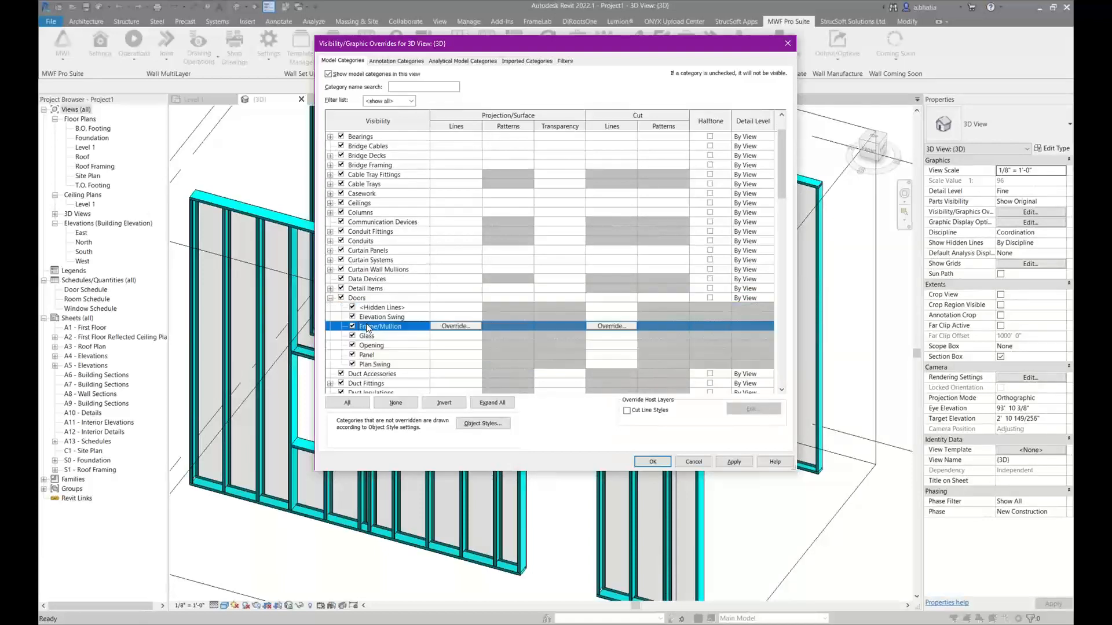
left_click(733, 461)
left_click_drag(664, 47, 419, 59)
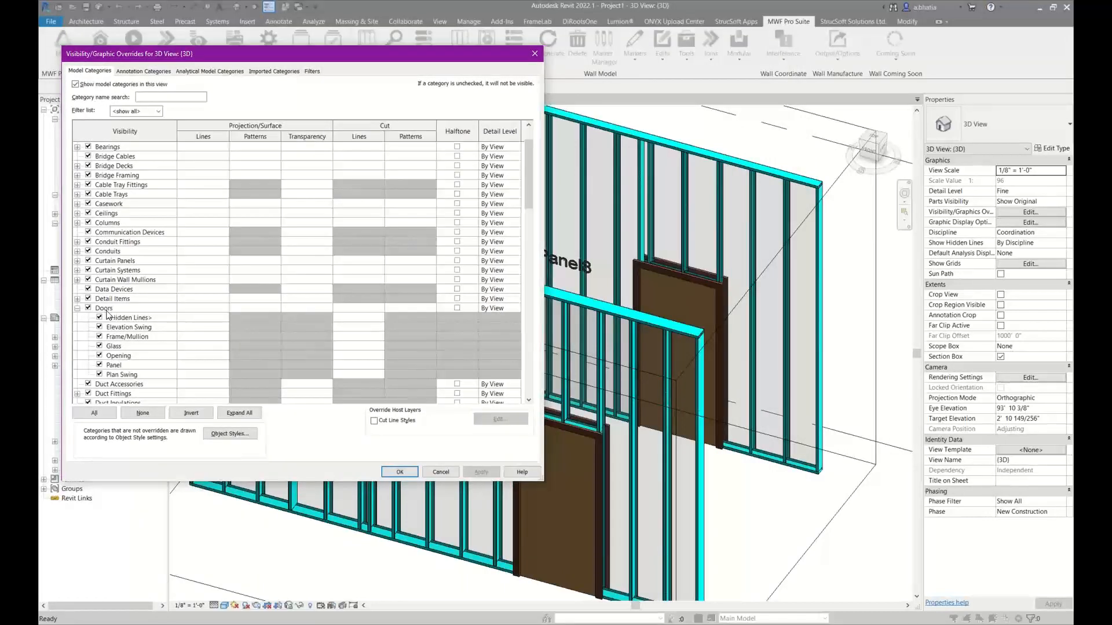
Turn off every Doors subcategory except Opening in the 3D view's Visibility/Graphic Overrides, and apply the change
left_click(112, 320)
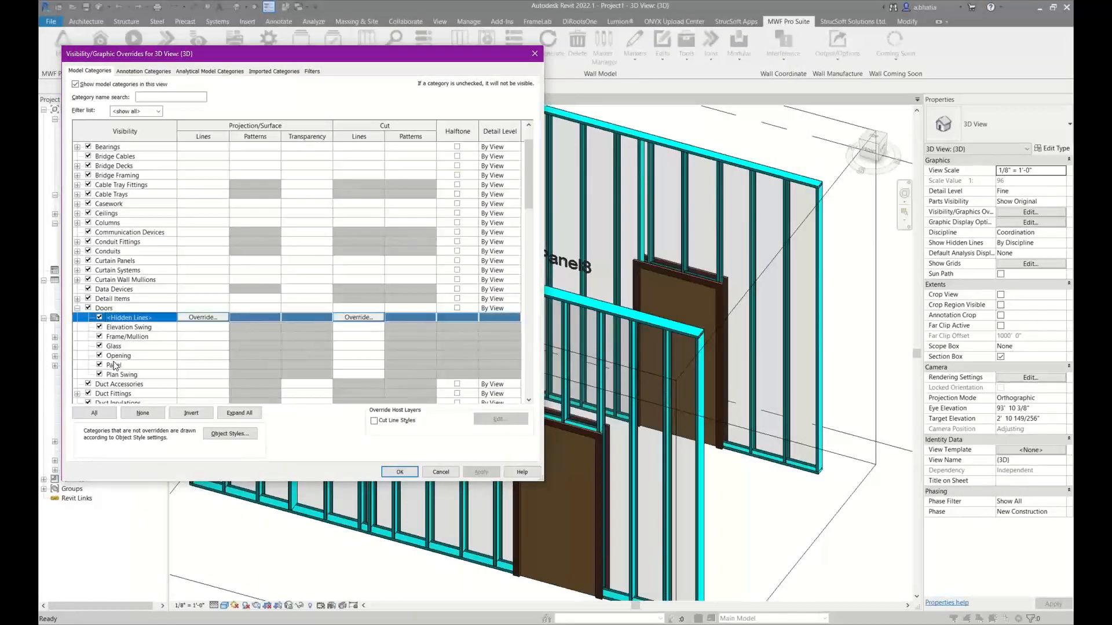
left_click(109, 373, "shift")
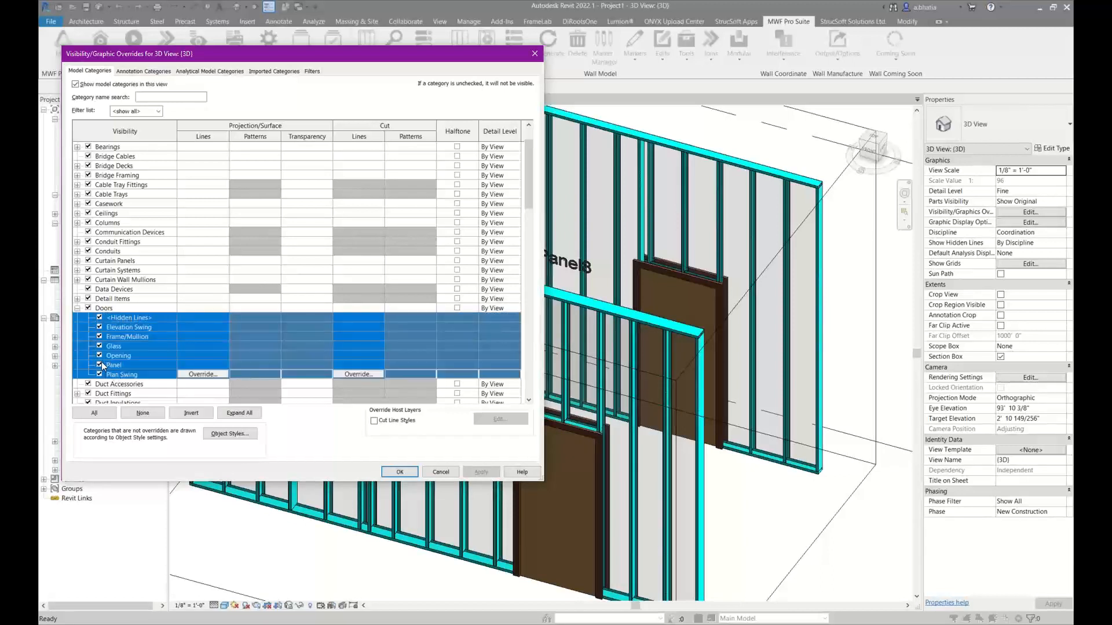
left_click(102, 362)
left_click(101, 355)
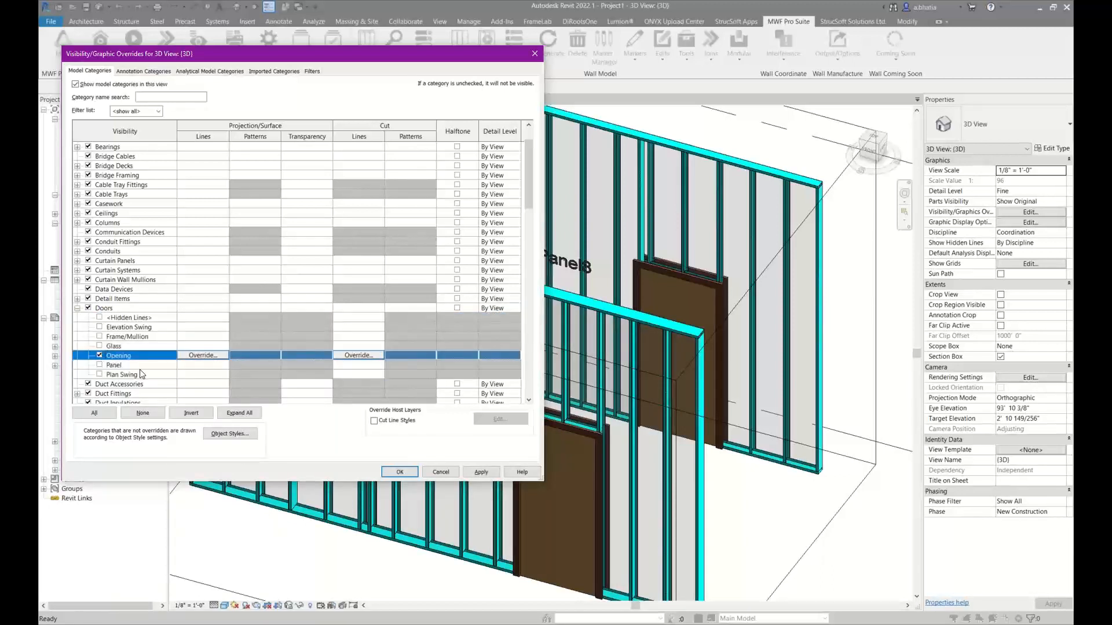
left_click(481, 472)
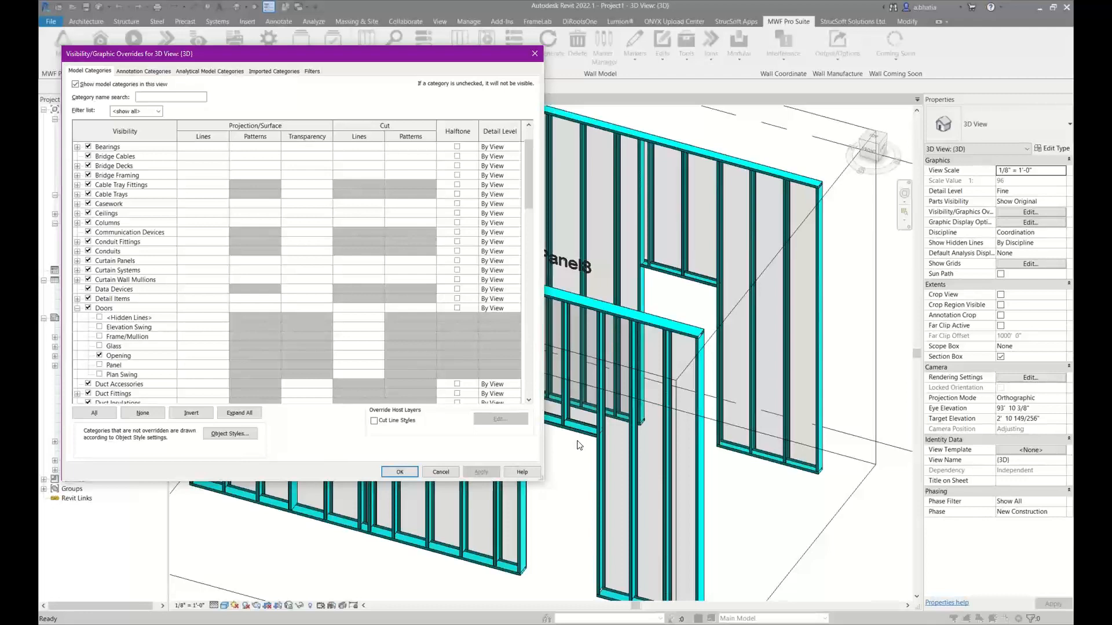
left_click(400, 472)
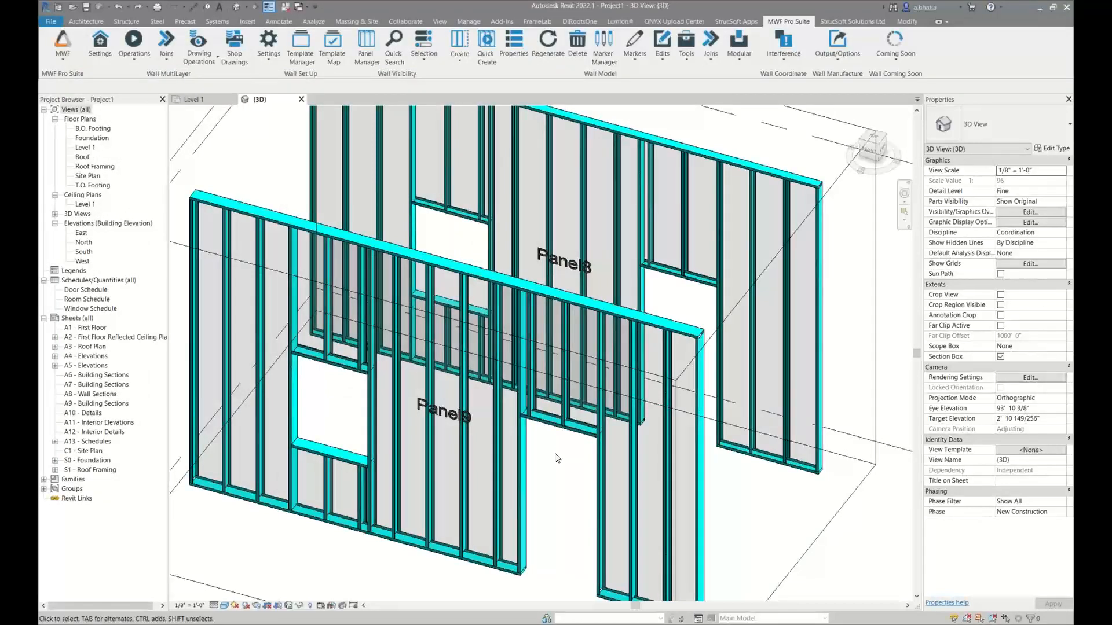
Turn on the Frame/Mullion, Glass and Panel subcategories of Doors in the 3D view's Visibility/Graphic Overrides, and apply
key("v")
key("g")
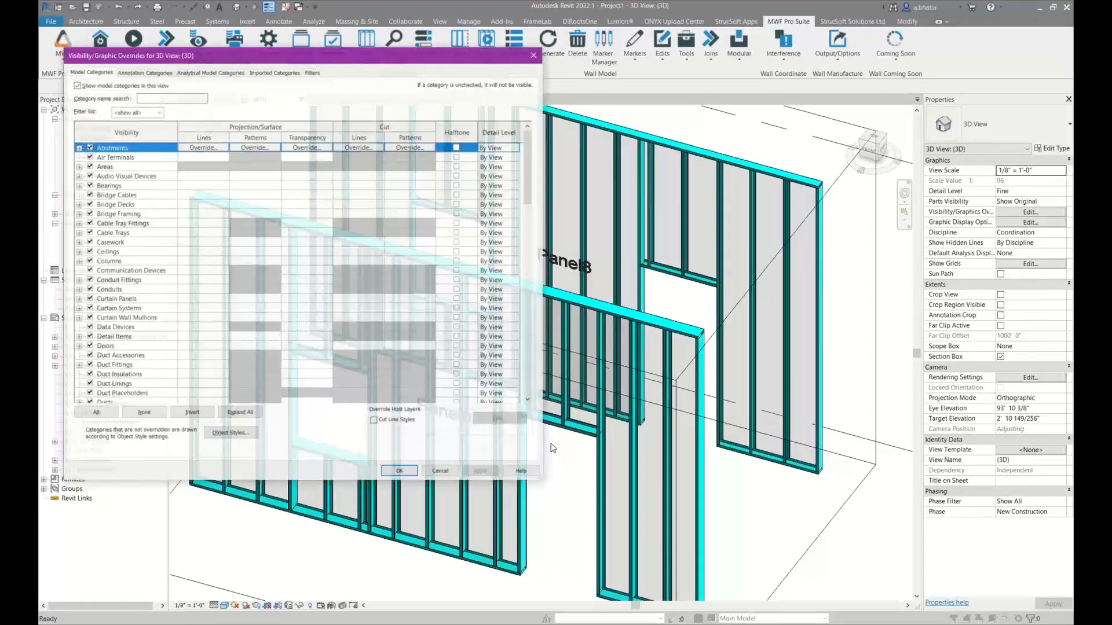
left_click(201, 328)
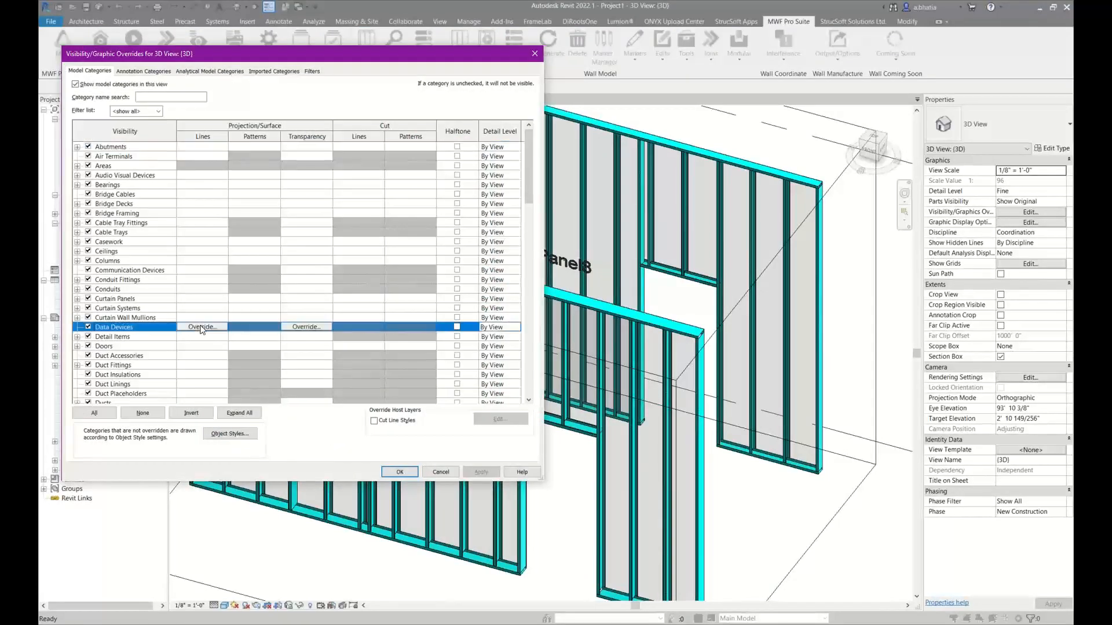
left_click(77, 347)
left_click(122, 339)
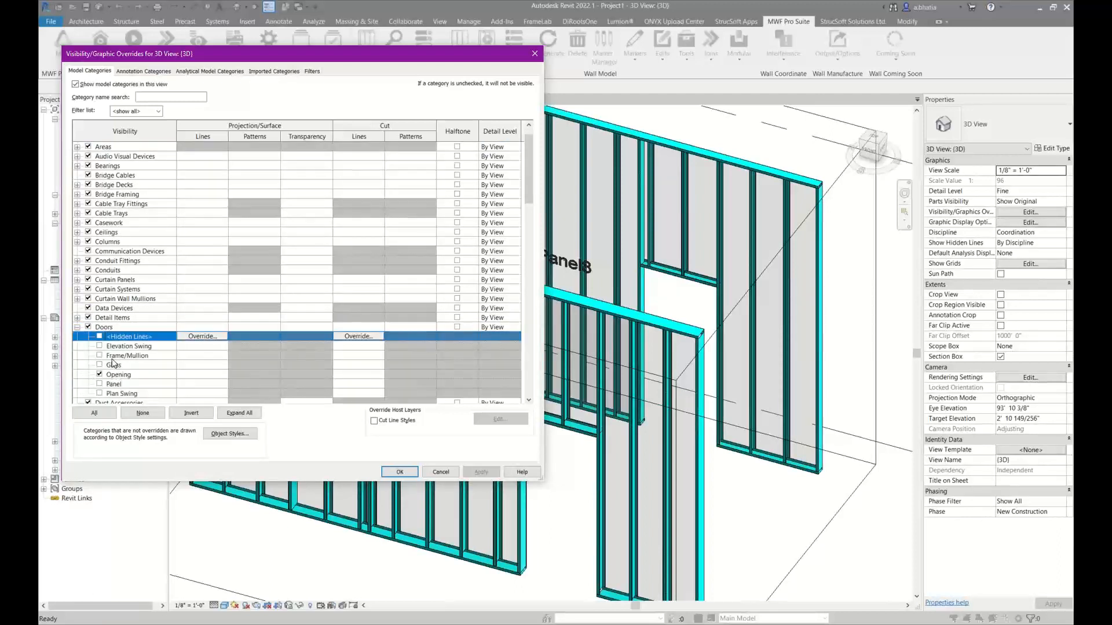
left_click(100, 356)
left_click(99, 364)
left_click(119, 378)
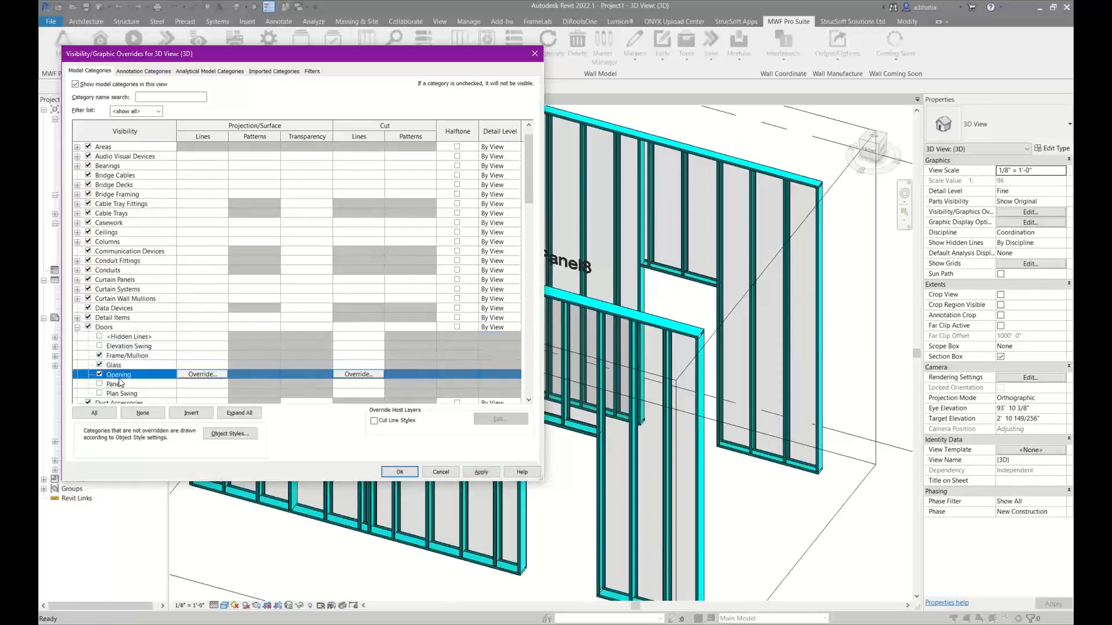
left_click(100, 383)
left_click(481, 472)
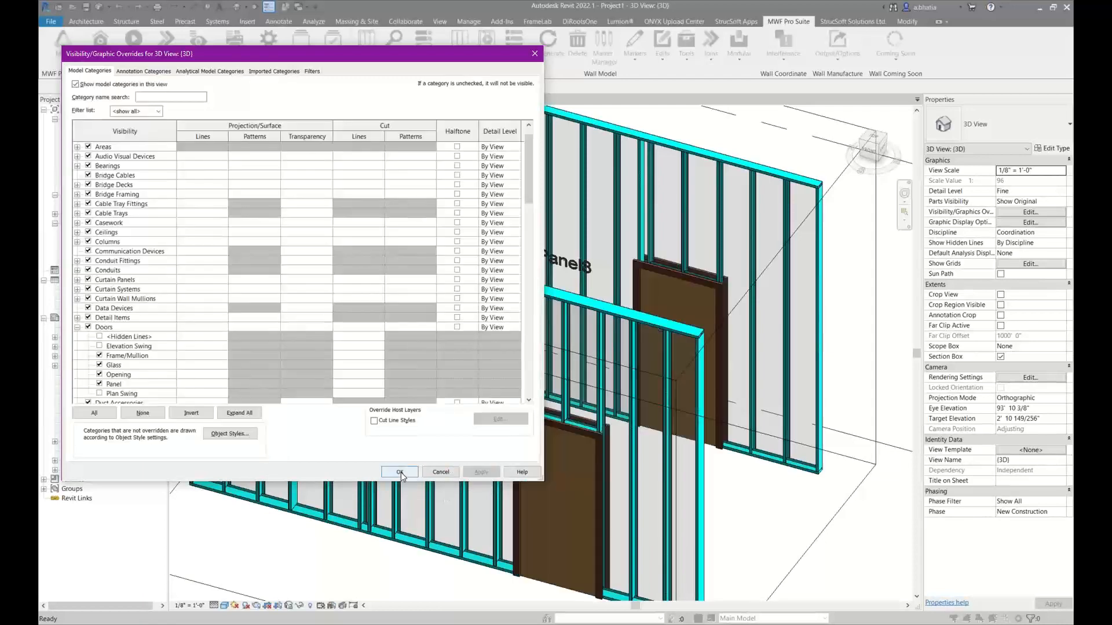
Close the visibility overrides and inspect how the Panel9 door's frame overlaps the surrounding studs and header
left_click(399, 472)
scroll(521, 469, "up", 3)
scroll(440, 310, "up", 5)
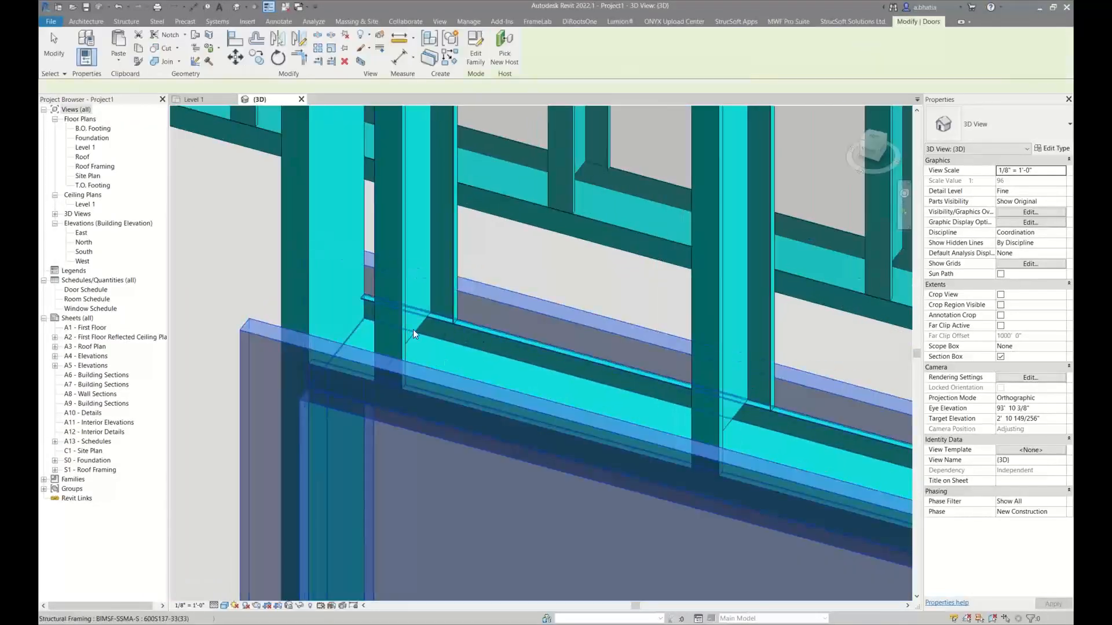
left_click(411, 339)
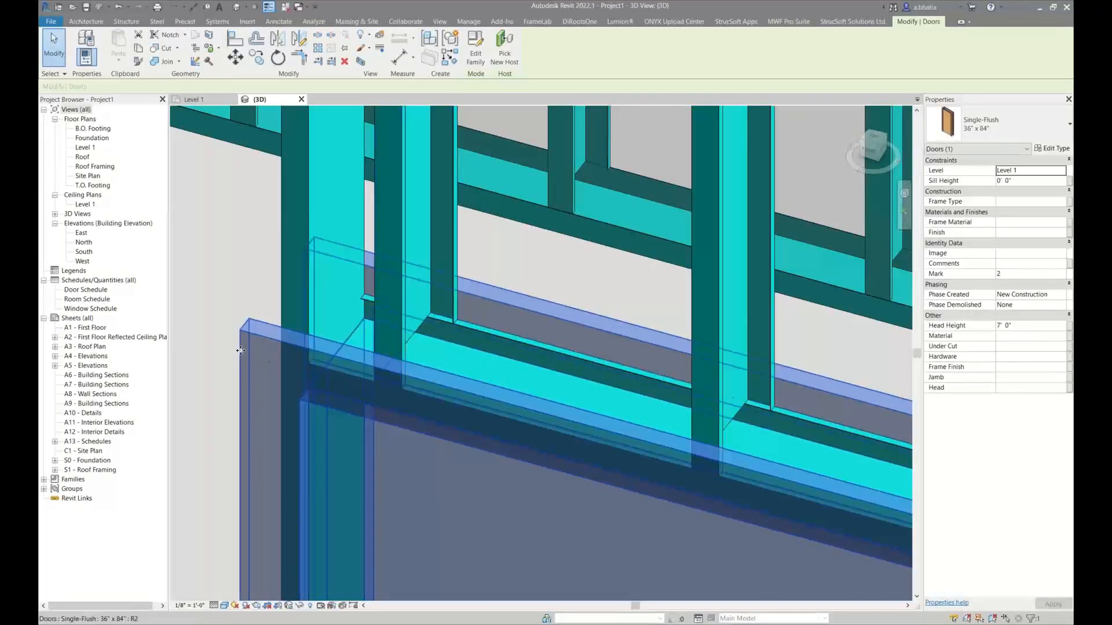
scroll(241, 349, "down", 4)
middle_click_drag(374, 351, 452, 350)
scroll(452, 350, "down", 1)
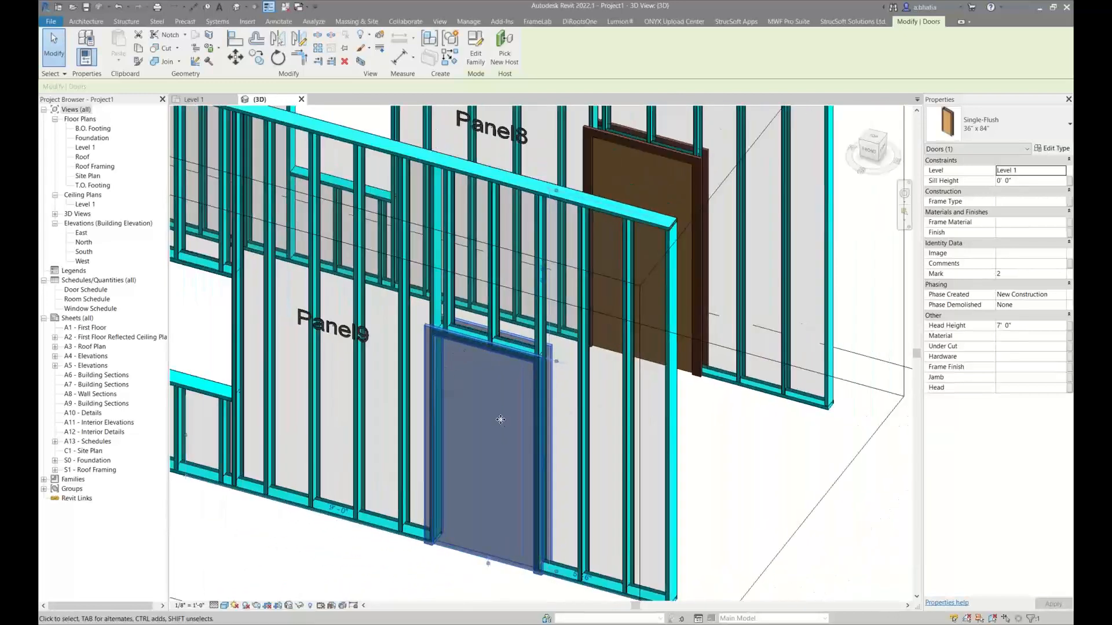
key("Escape")
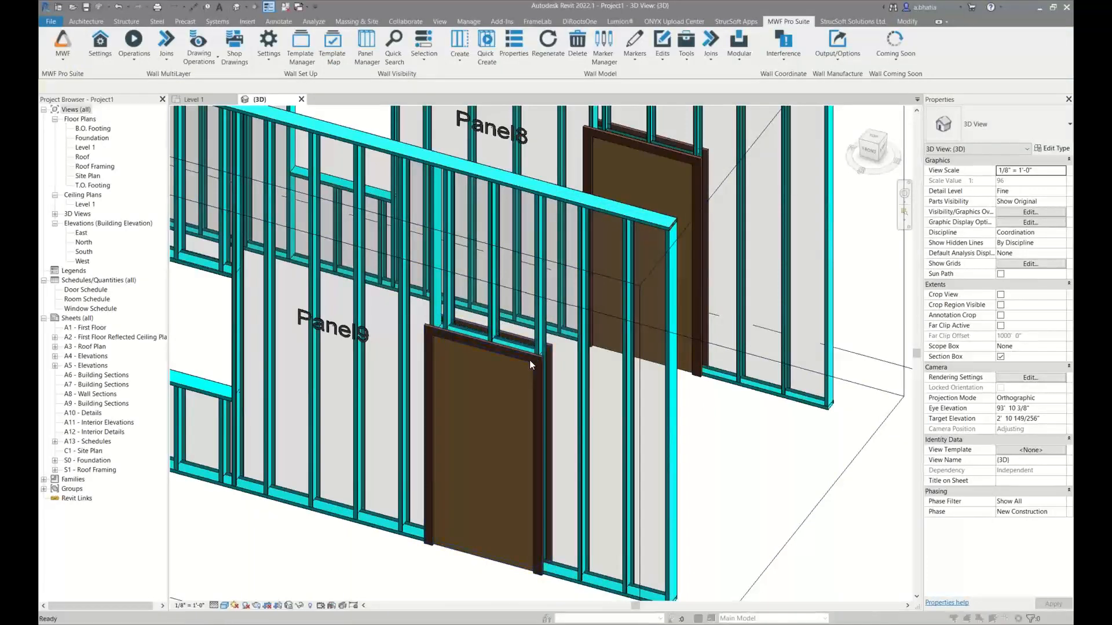
Turn off all Doors subcategories except Opening in the 3D view's Visibility/Graphic Overrides
key("v")
key("g")
left_click(162, 272)
key("d")
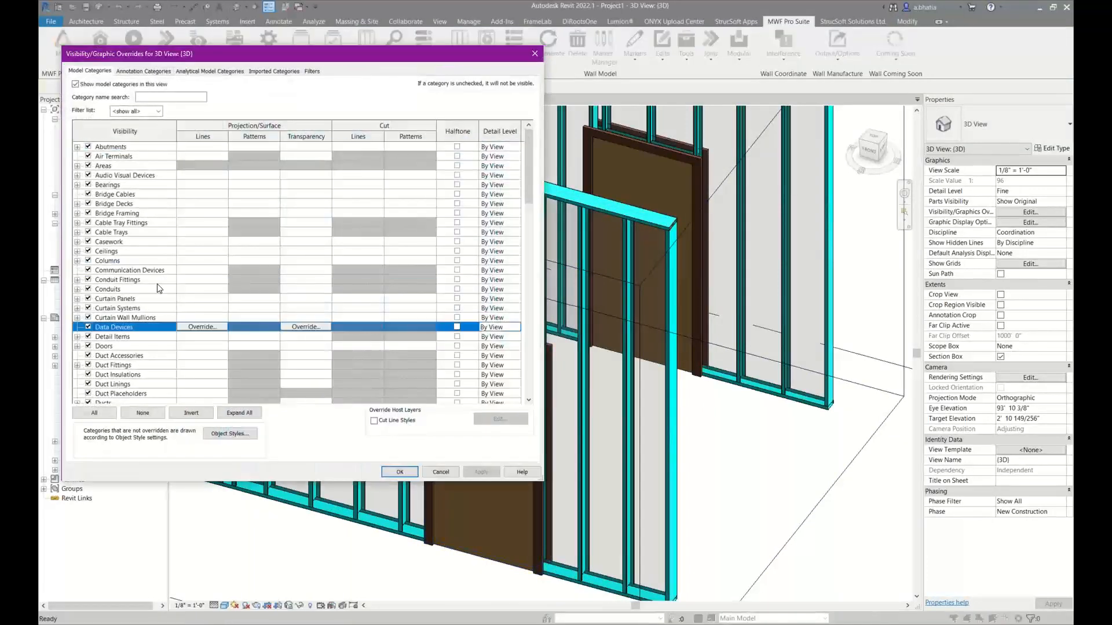
left_click(76, 348)
left_click(77, 346)
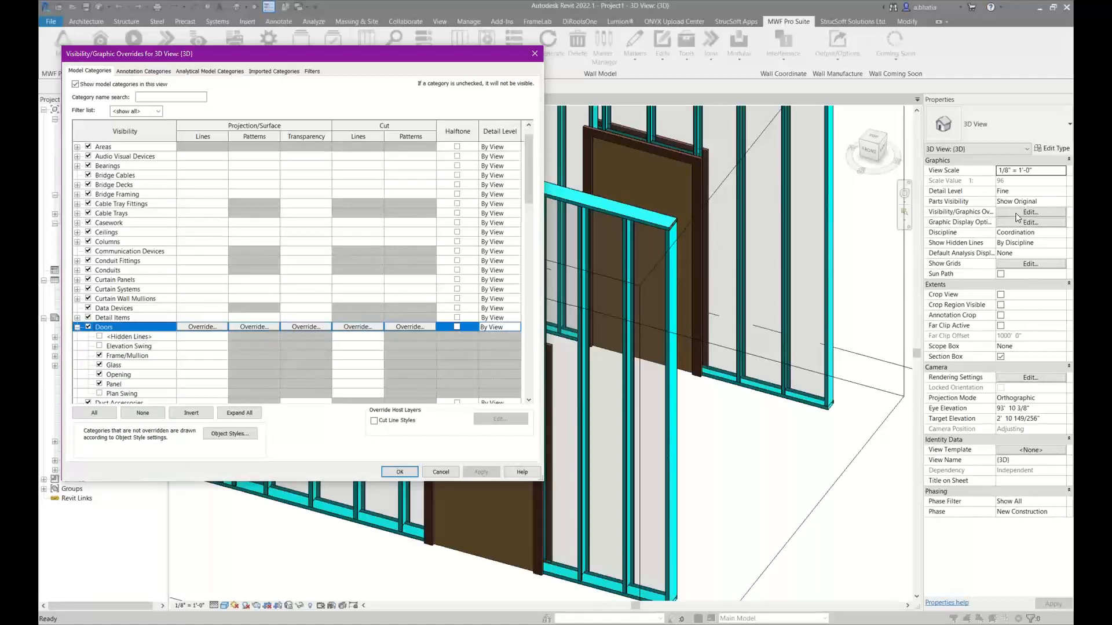
left_click(113, 338)
scroll(112, 338, "down", 1)
left_click(93, 374, "shift")
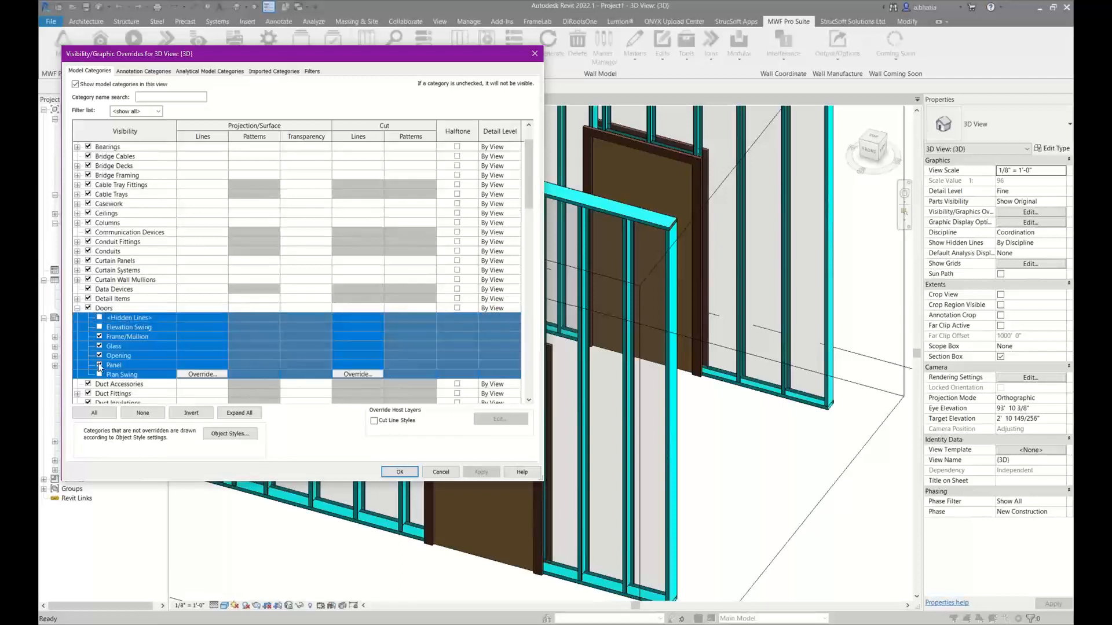
left_click(99, 365)
left_click(117, 353)
left_click(99, 356)
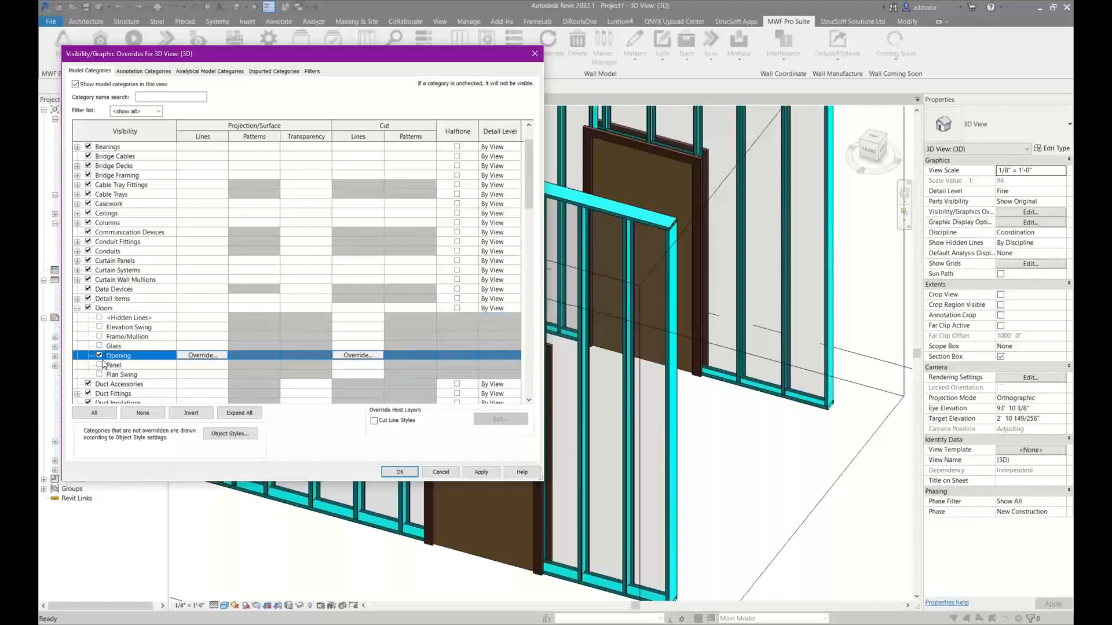
left_click(396, 472)
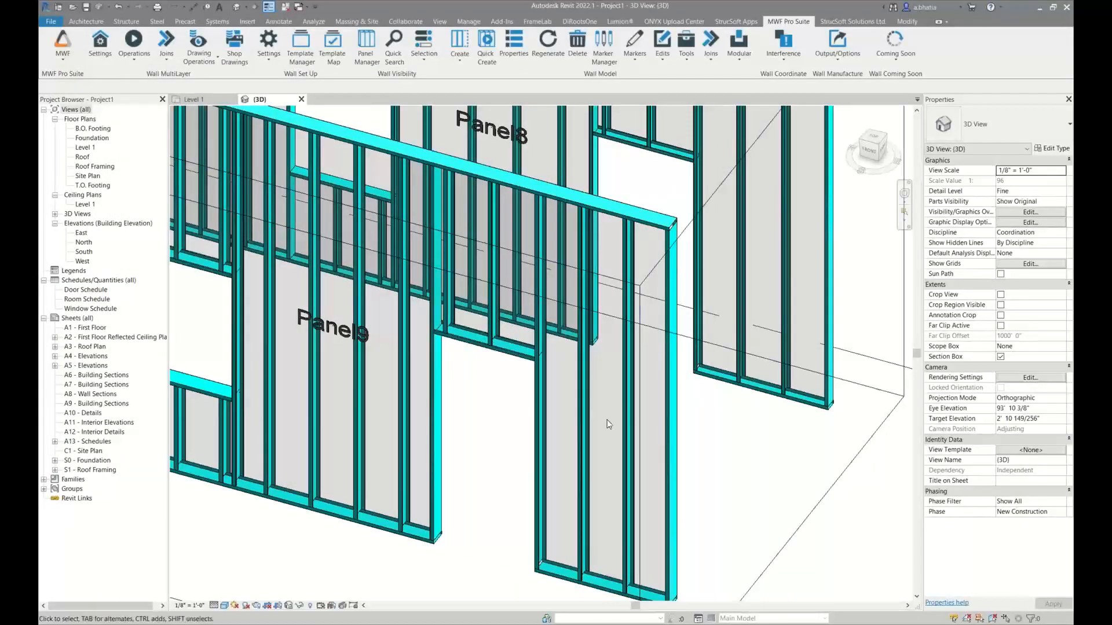
Inspect the type and size of the door in Panel9's framed opening, then clear the selection
scroll(452, 421, "up", 4)
left_click(432, 376)
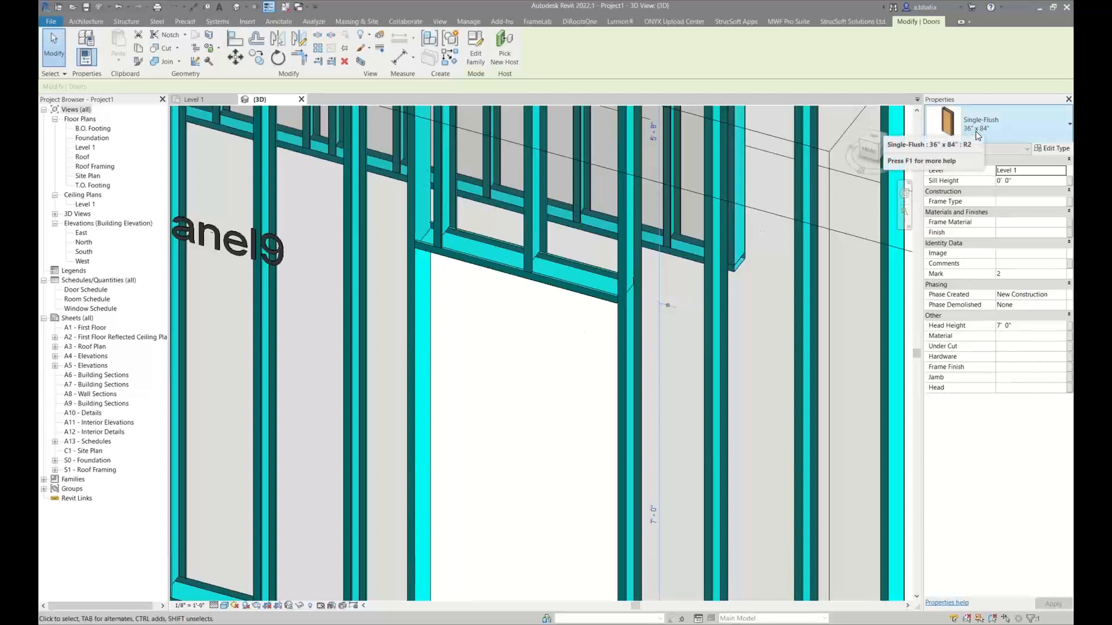
scroll(557, 352, "down", 3)
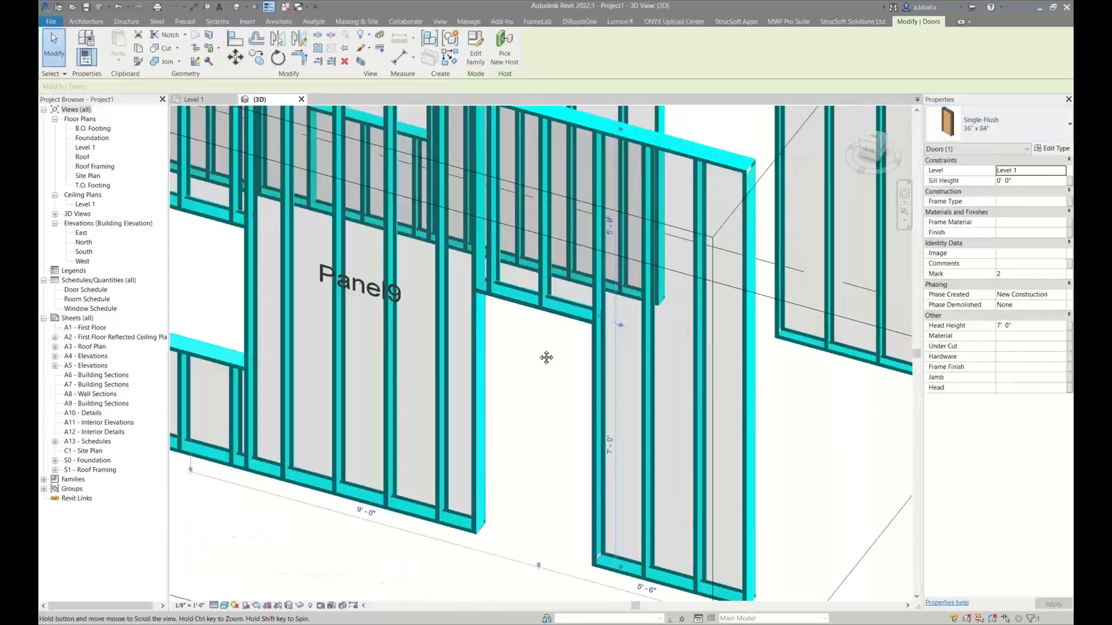
middle_click_drag(546, 357, 573, 363)
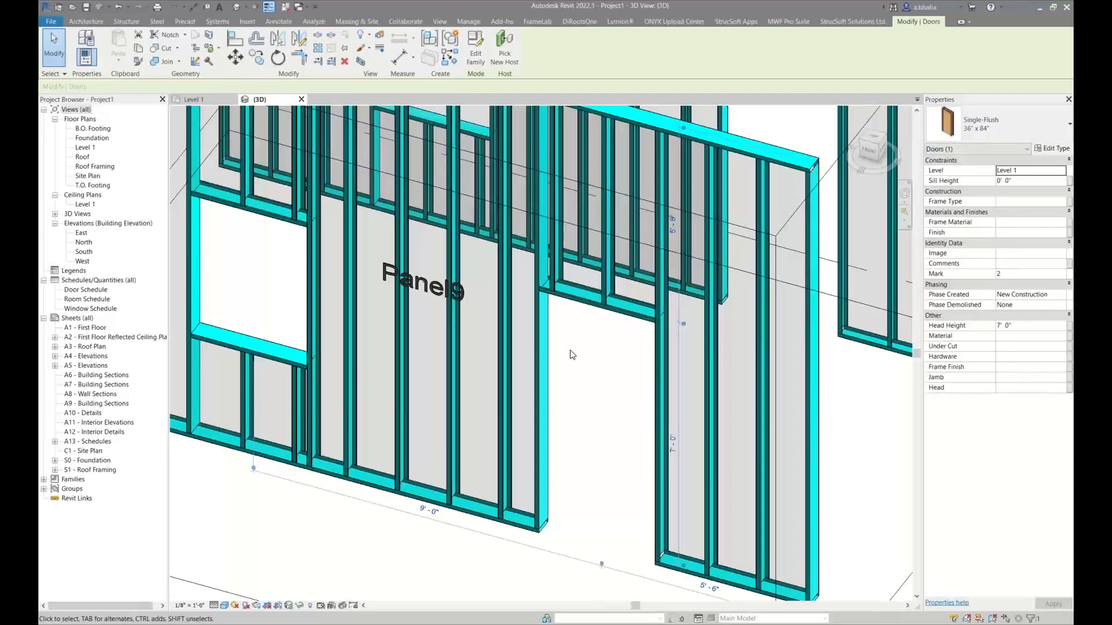
scroll(573, 355, "down", 6)
key("Escape")
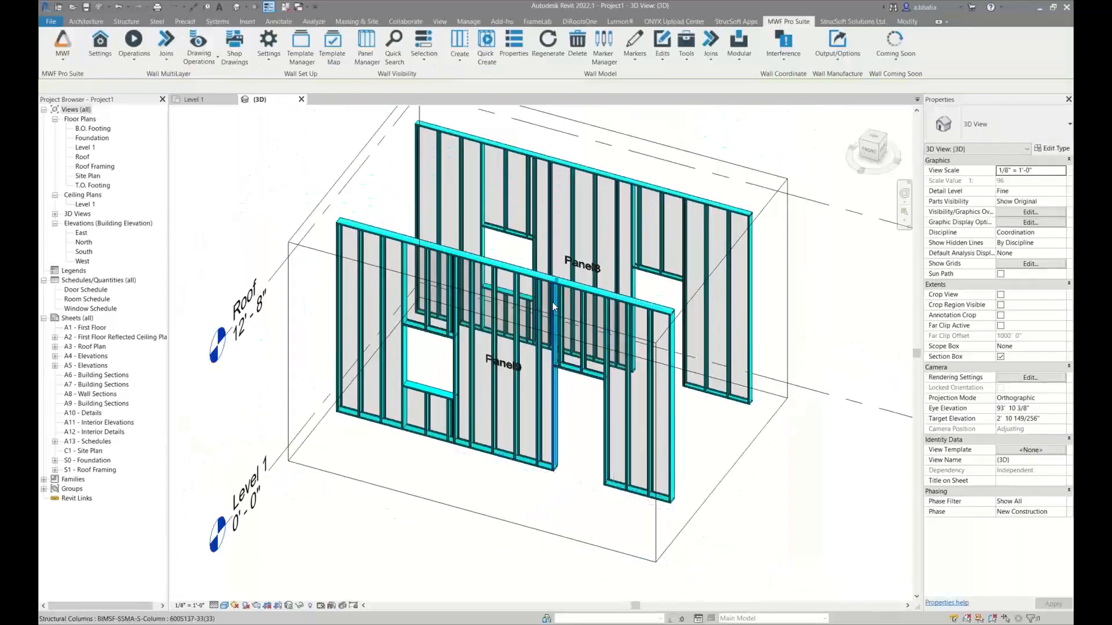
Examine the king studs, header and sill framed around Panel9's window opening and compare both panels
scroll(422, 385, "up", 8)
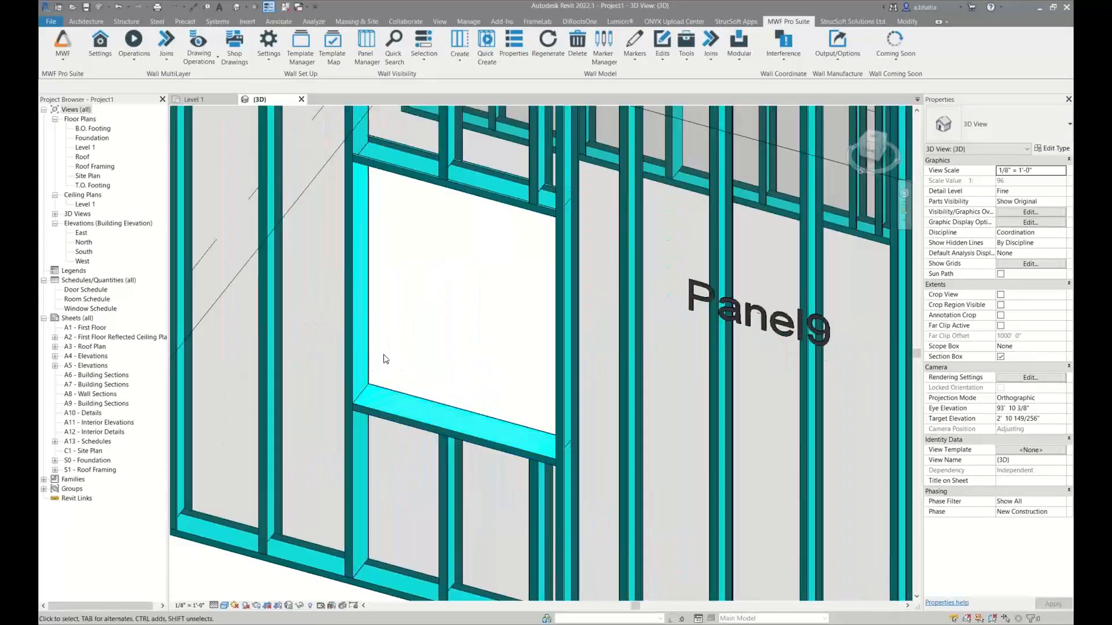
scroll(363, 321, "down", 2)
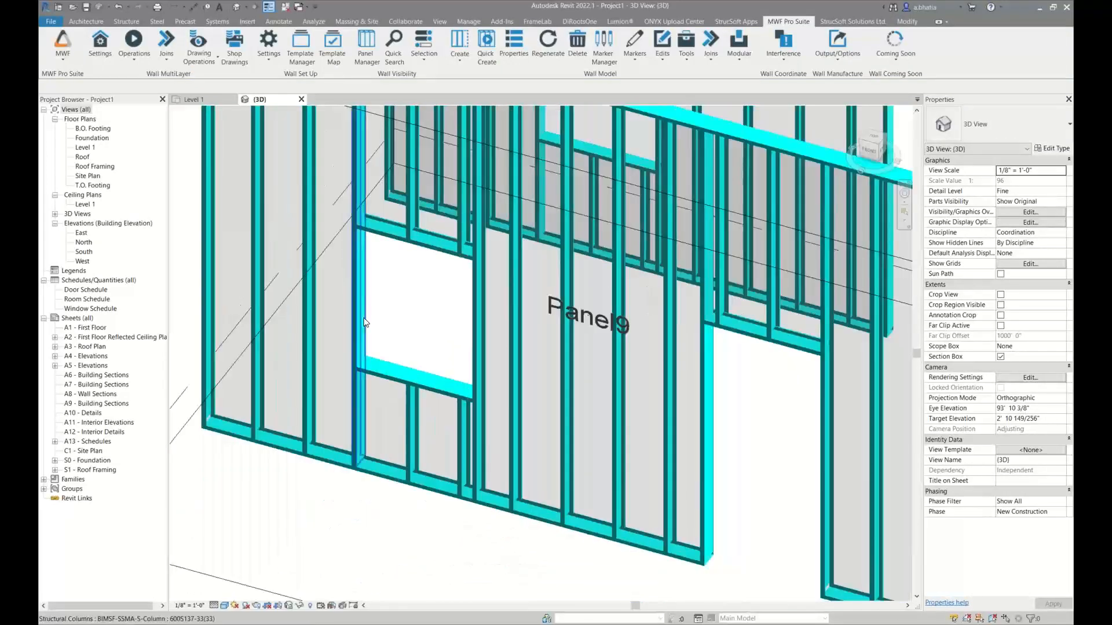
scroll(364, 322, "up", 2)
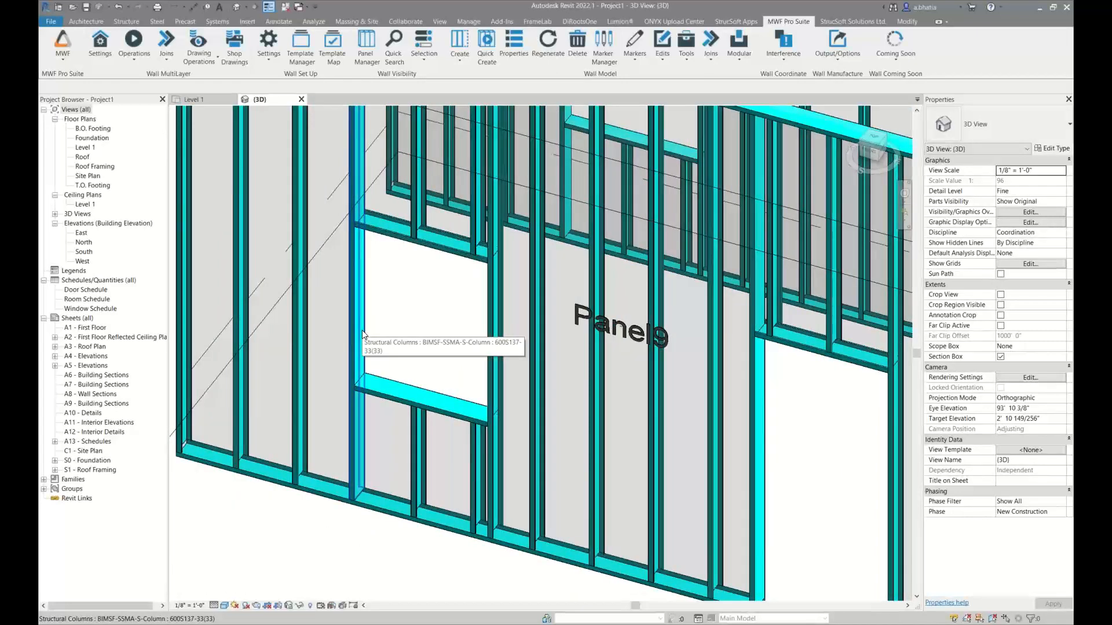
scroll(363, 335, "down", 1)
scroll(363, 334, "down", 2)
middle_click_drag(455, 379, 445, 424)
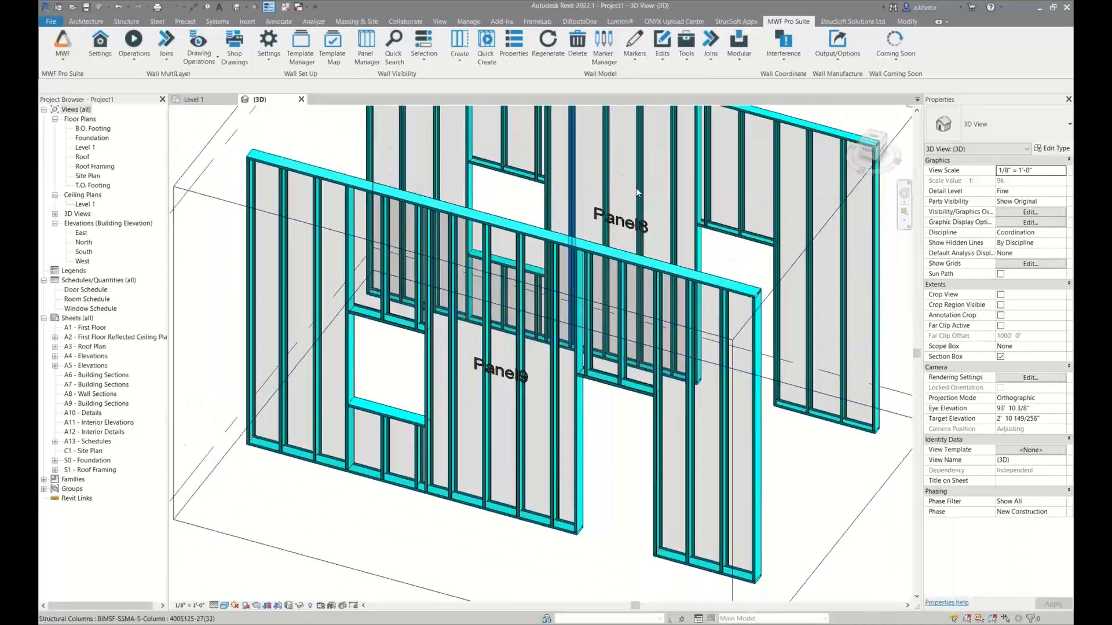
middle_click_drag(591, 239, 545, 279)
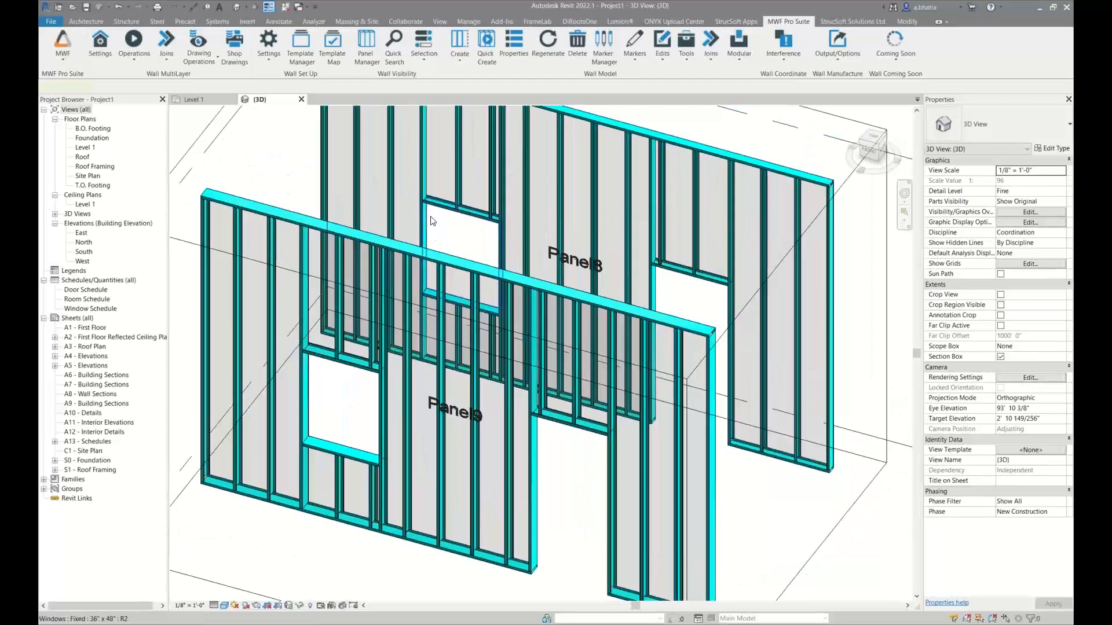
Open the opening data of Panel8's window and bring up the settings of its LGS Default non-bearing framing type
left_click(430, 216)
left_click(788, 22)
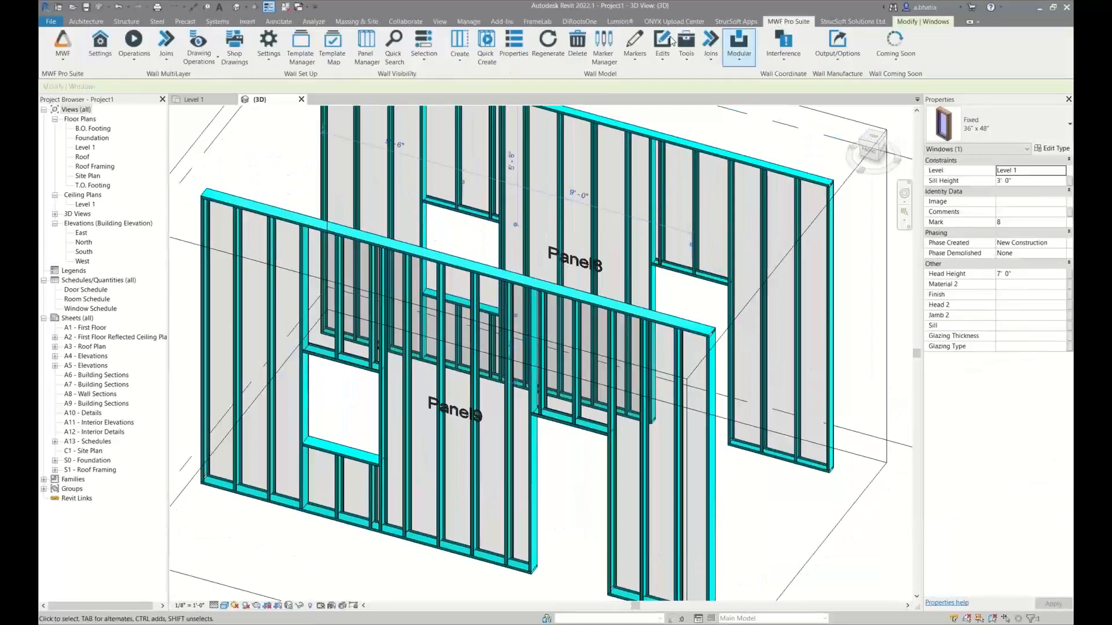
left_click(635, 54)
left_click(601, 75)
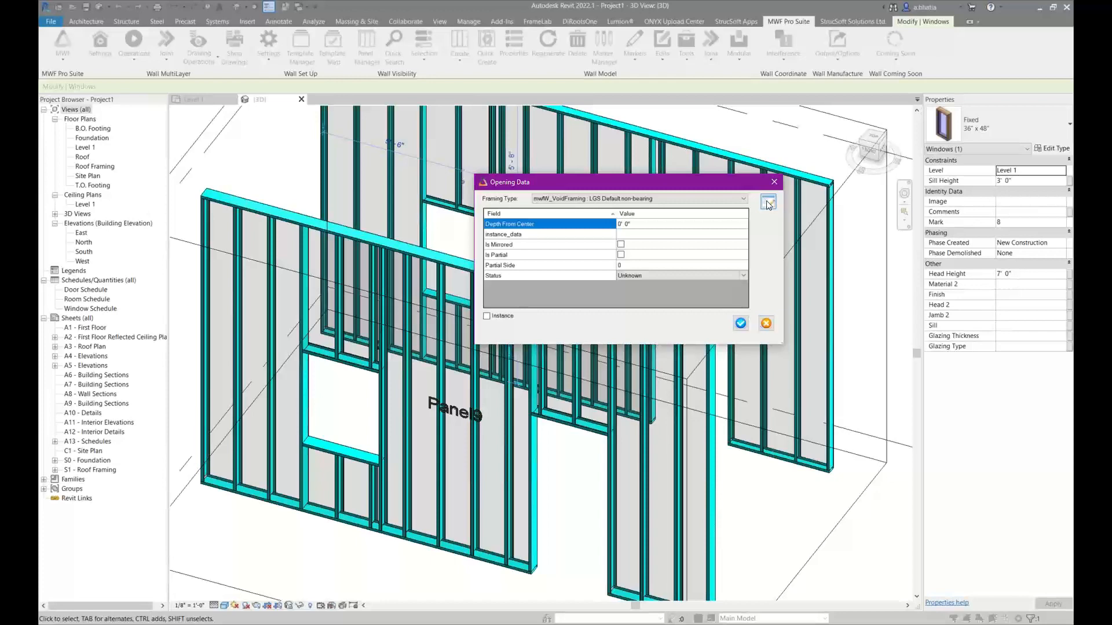
left_click(768, 203)
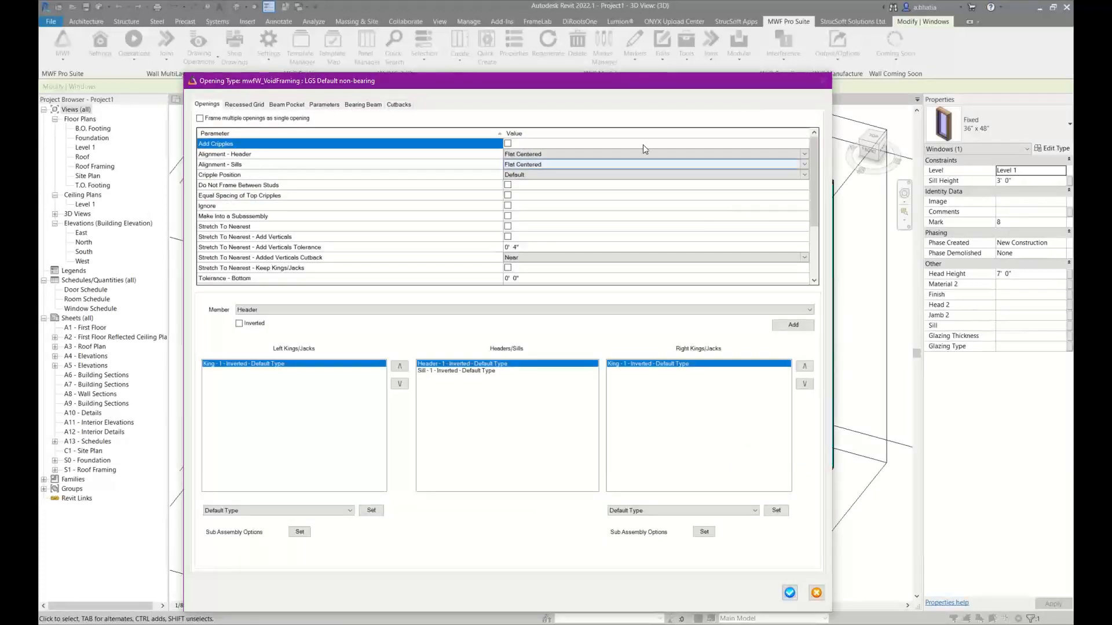
left_click_drag(644, 74, 651, 53)
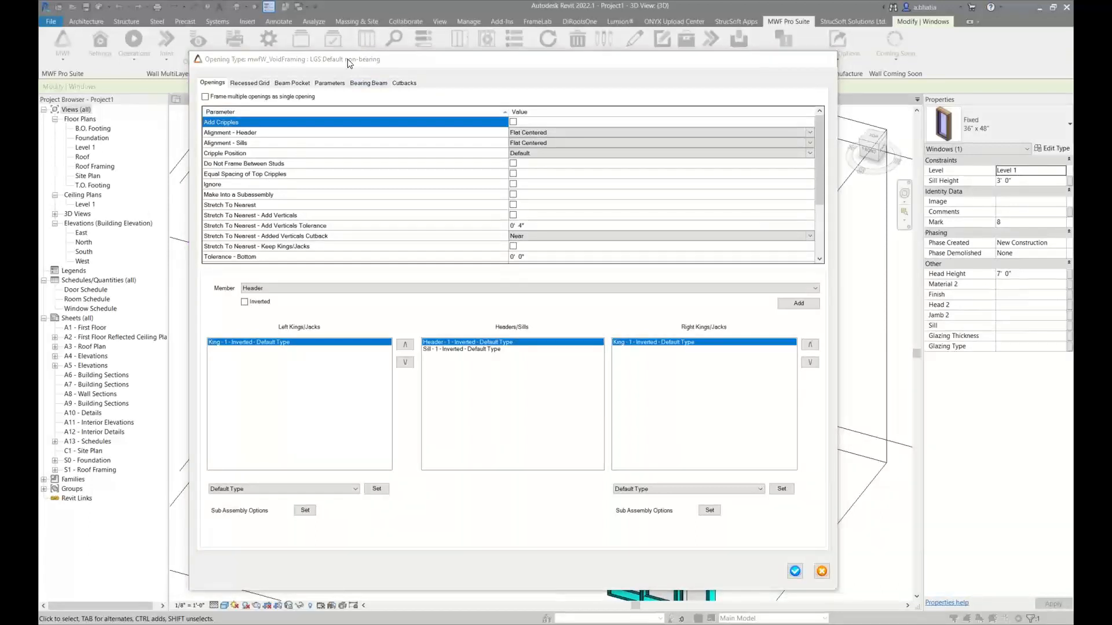
Review the header alignment parameter and the header, jack, king and sill type parameters of the opening type
left_click_drag(346, 60, 373, 60)
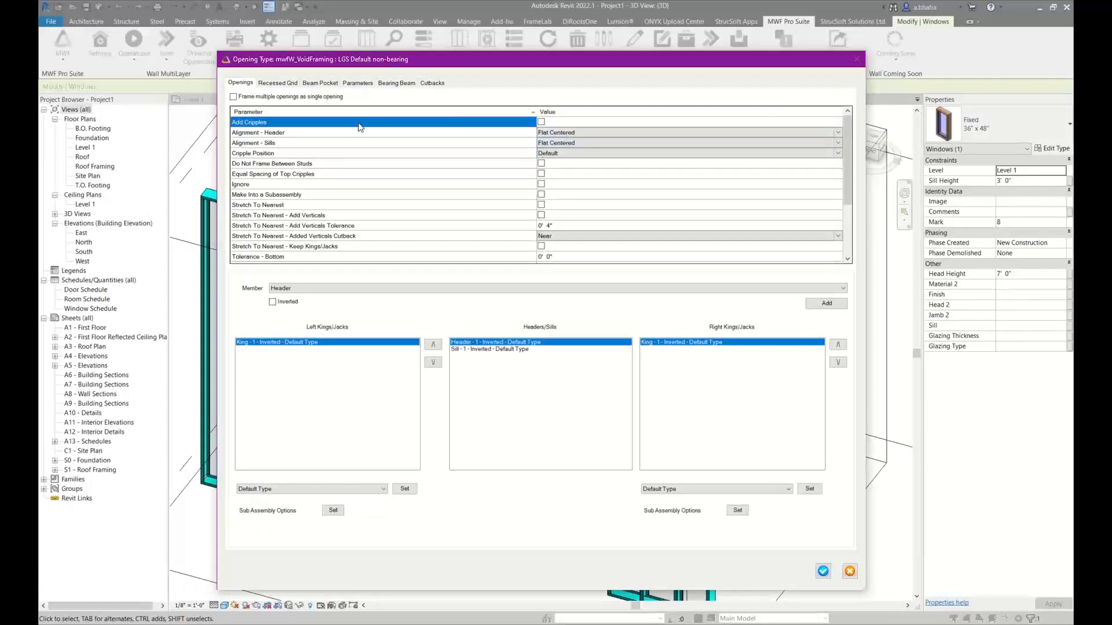
left_click(329, 132)
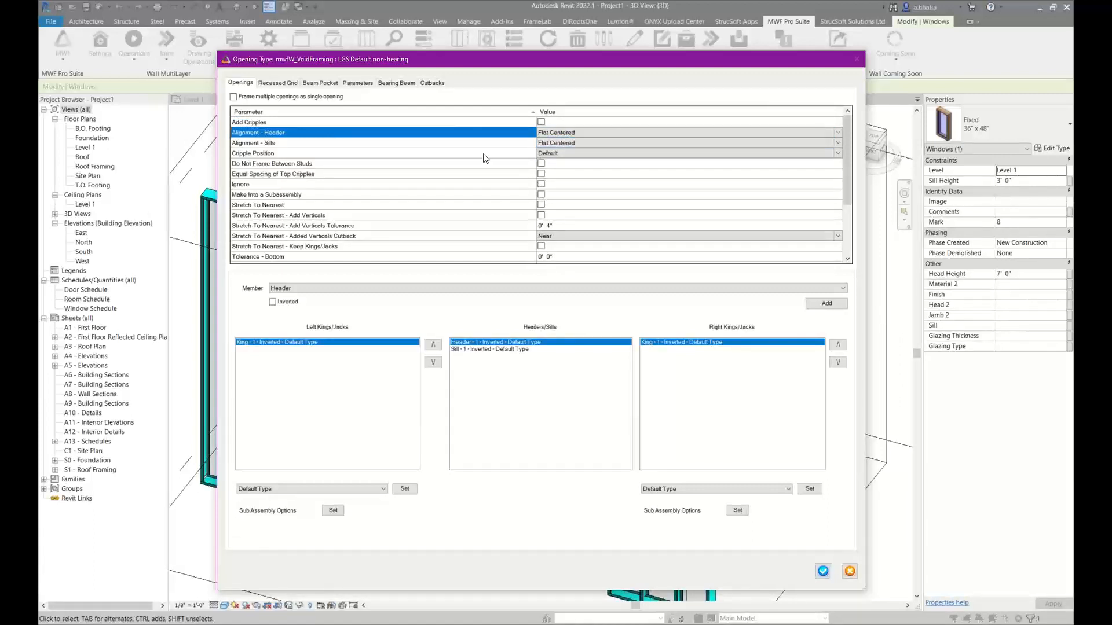
left_click_drag(514, 63, 964, 47)
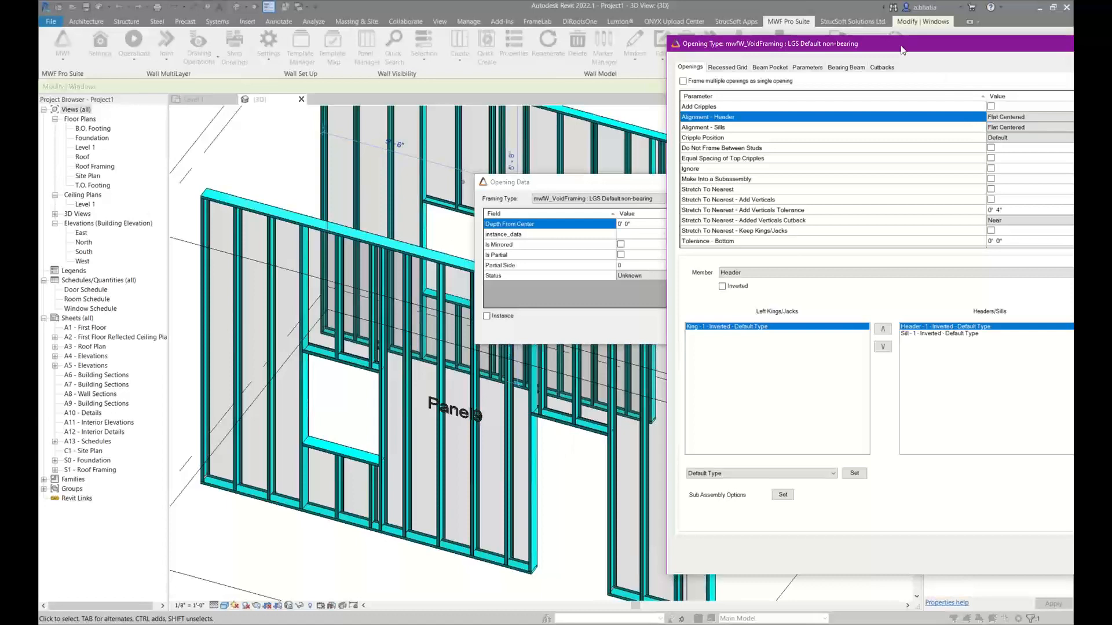
left_click_drag(902, 51, 553, 60)
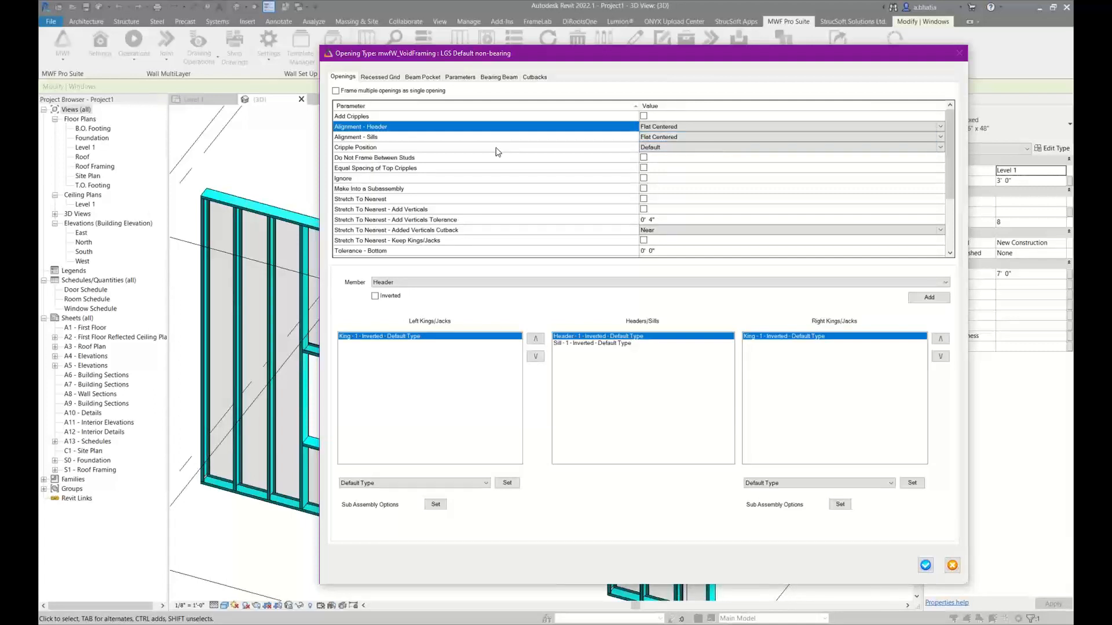
scroll(495, 144, "down", 3)
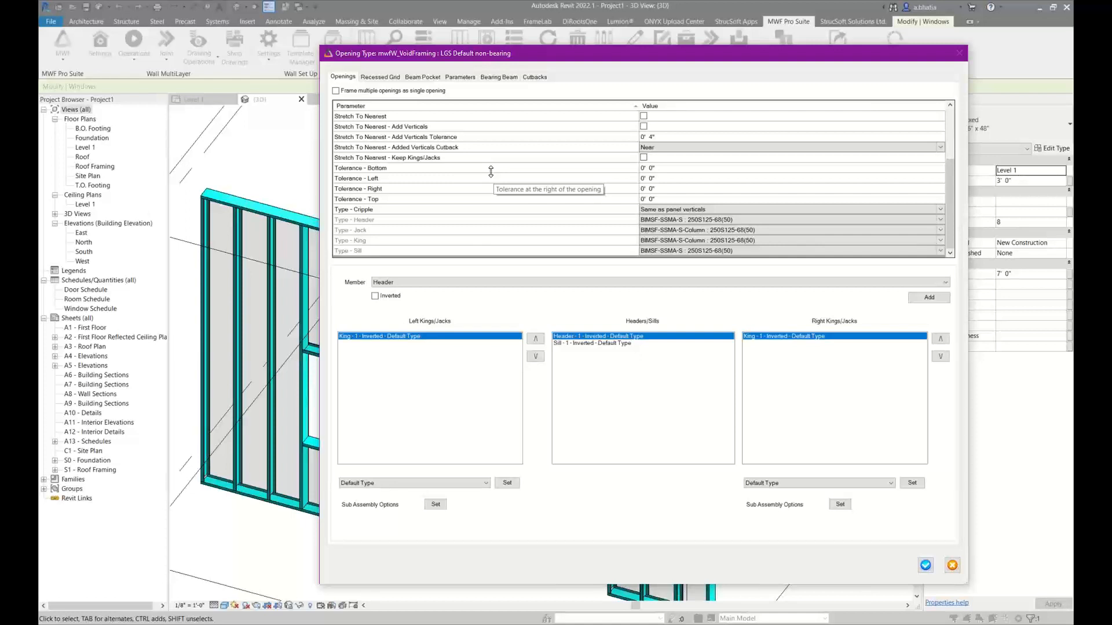
left_click(396, 223)
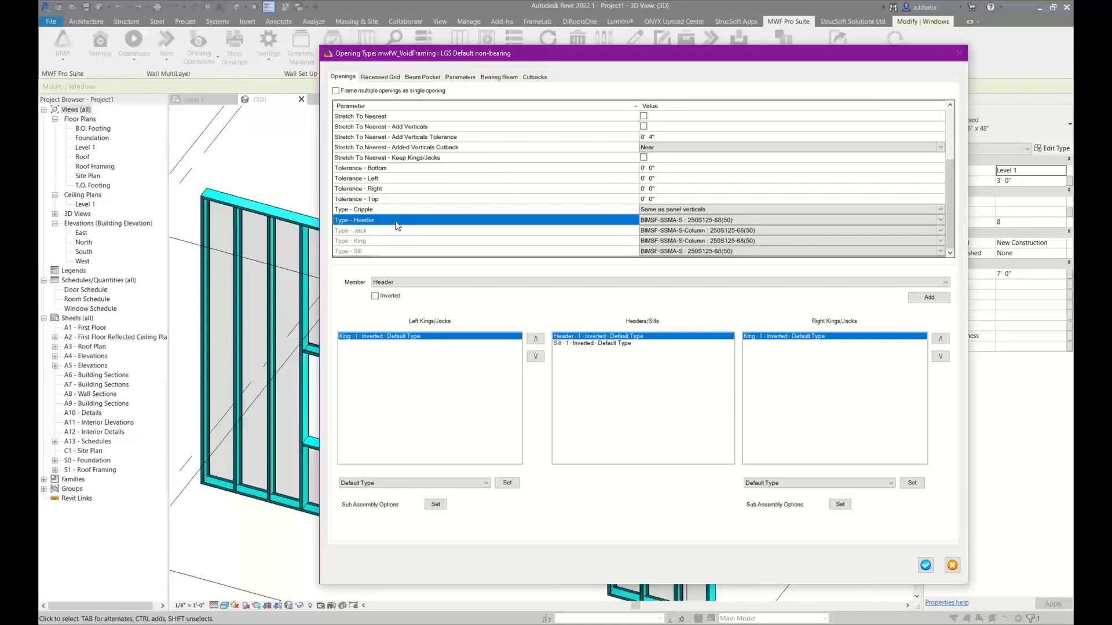
left_click(348, 232)
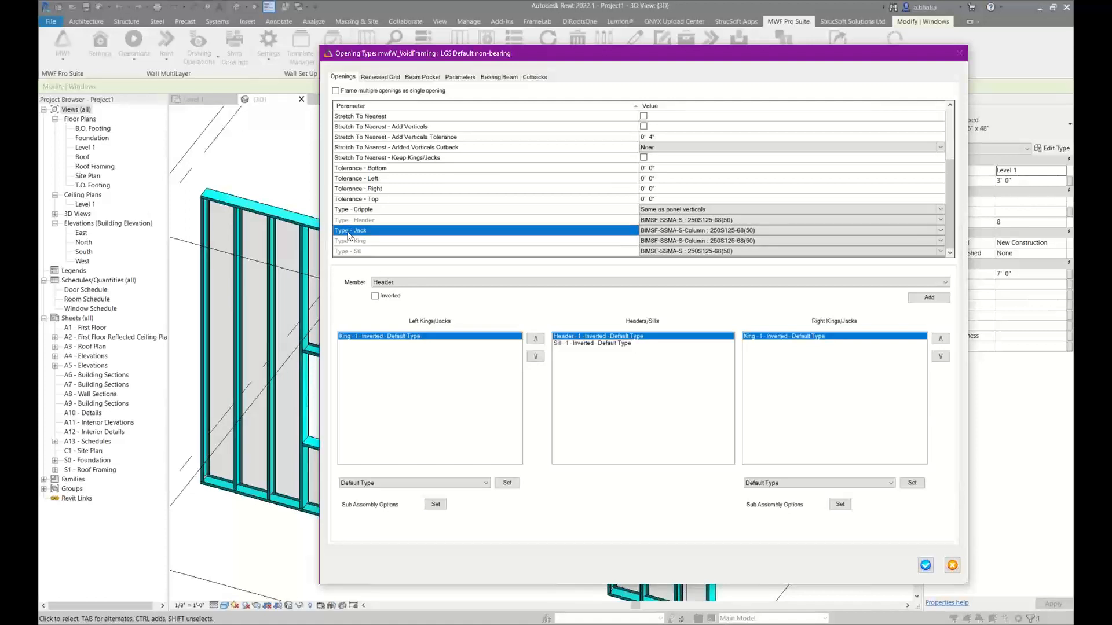
left_click(351, 241)
left_click(346, 252)
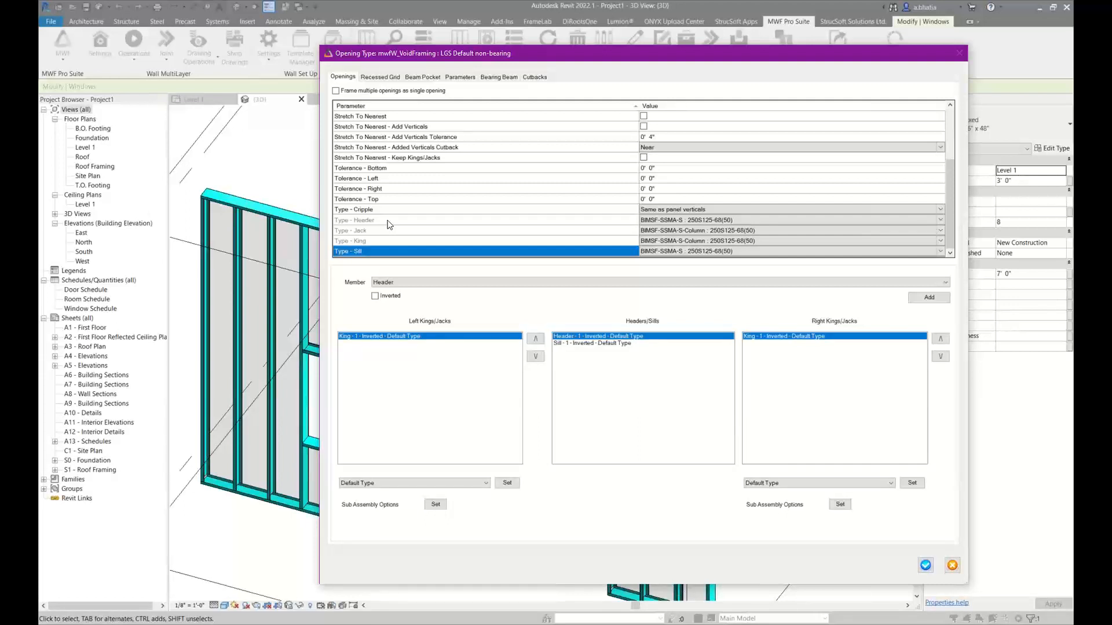
Enable the Type - Header parameter for the opening type and check it against Type - Jack in the opening settings
left_click(460, 77)
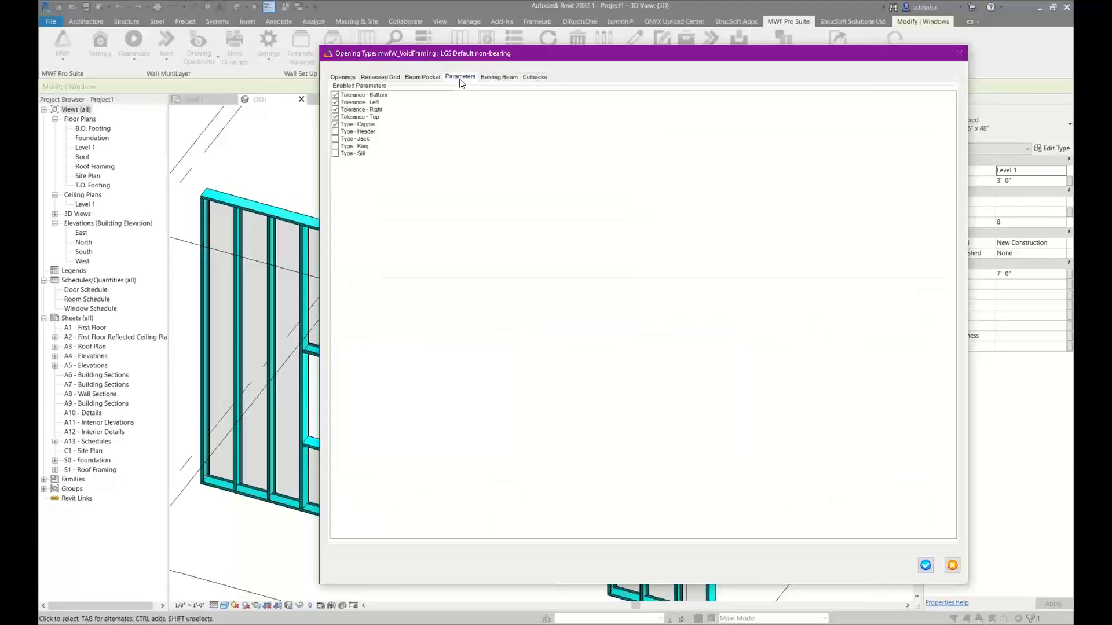
left_click(336, 132)
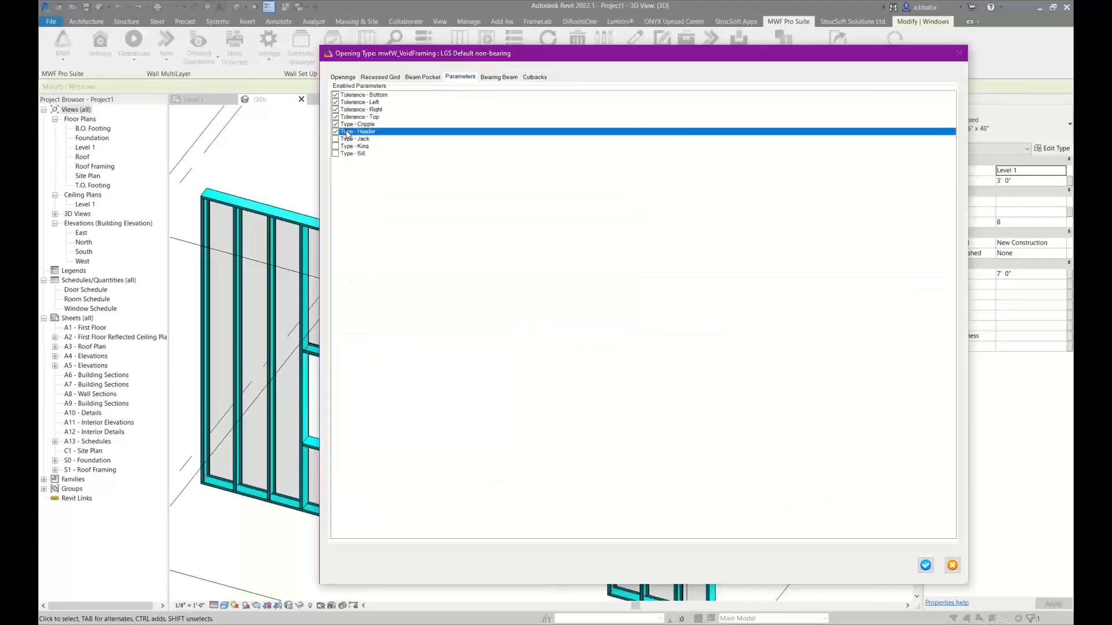
left_click(343, 78)
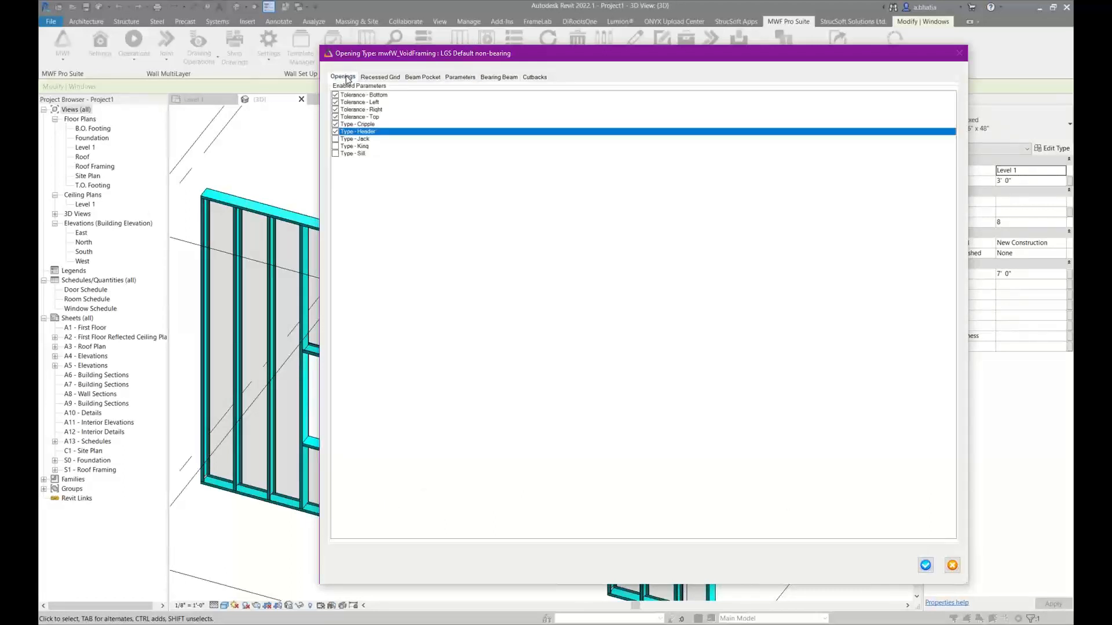
left_click(351, 220)
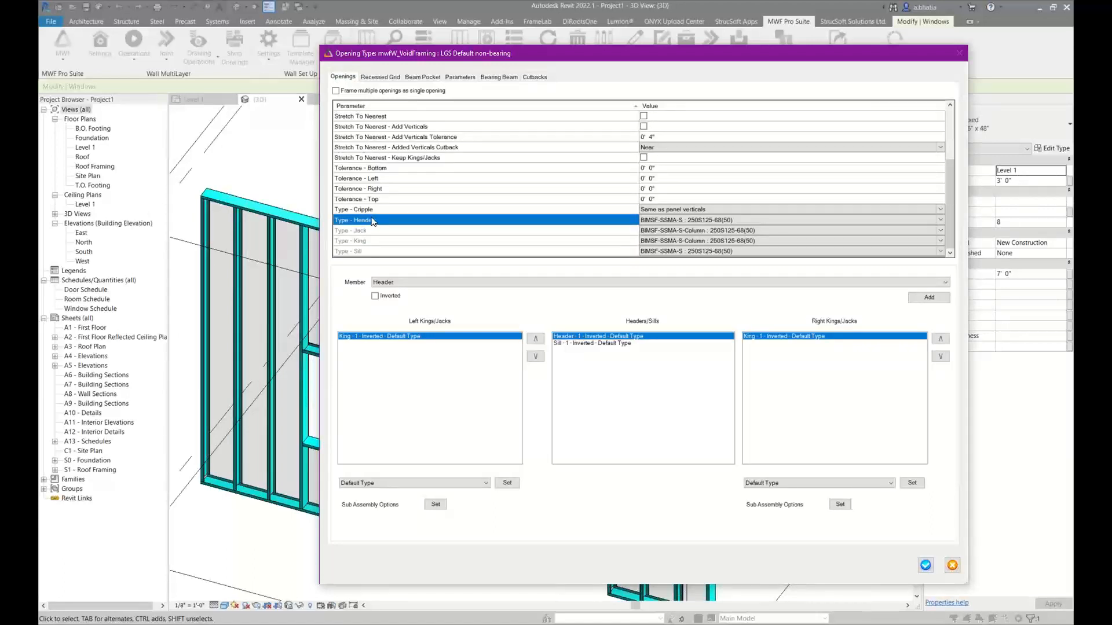
left_click(380, 232)
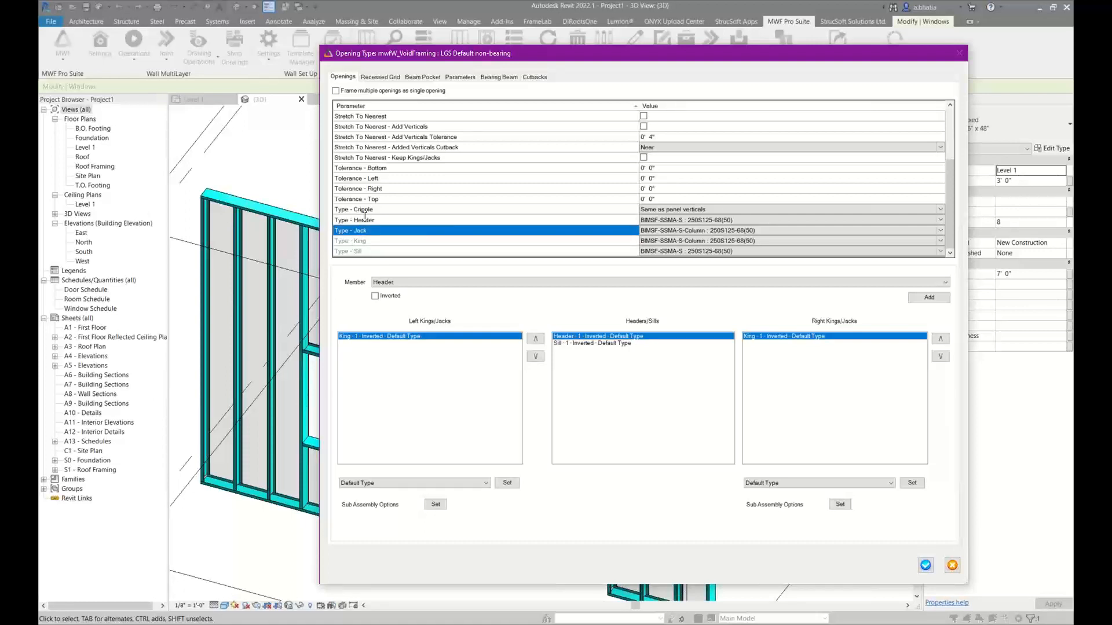
Review the available header sections, disable the Type - Header parameter for the opening type, and check the opening settings again
left_click(695, 220)
left_click(940, 220)
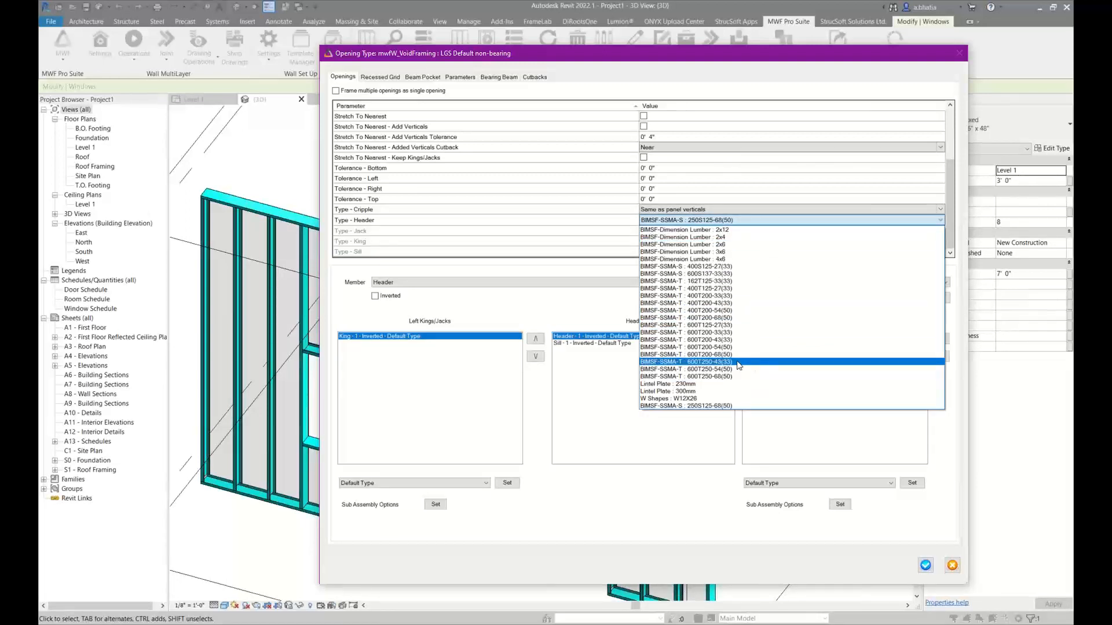
left_click(472, 82)
left_click(471, 81)
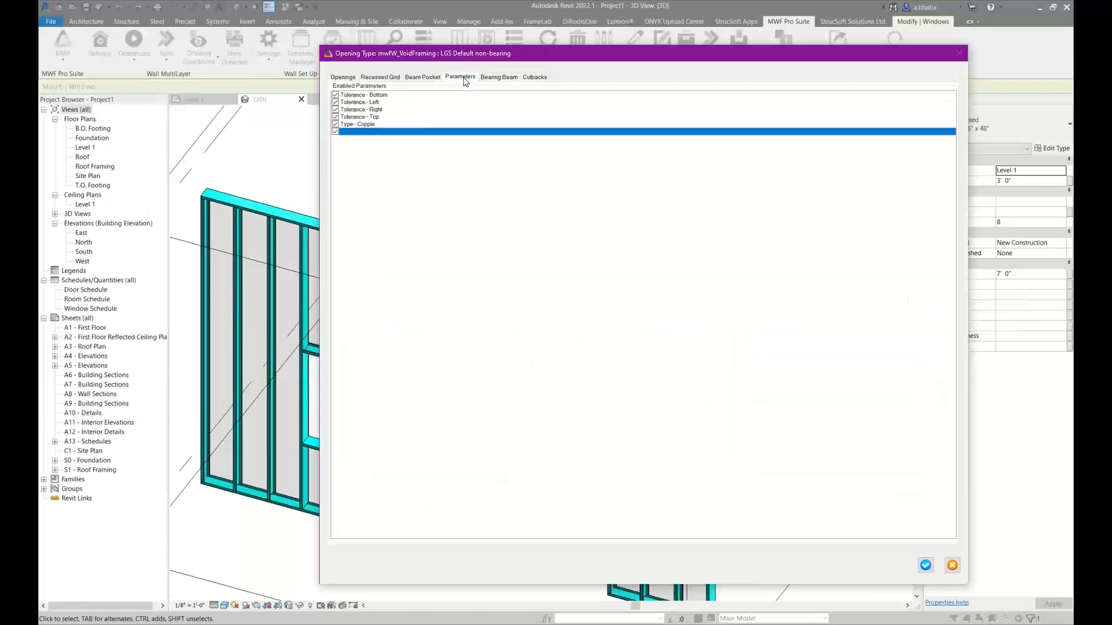
left_click(343, 77)
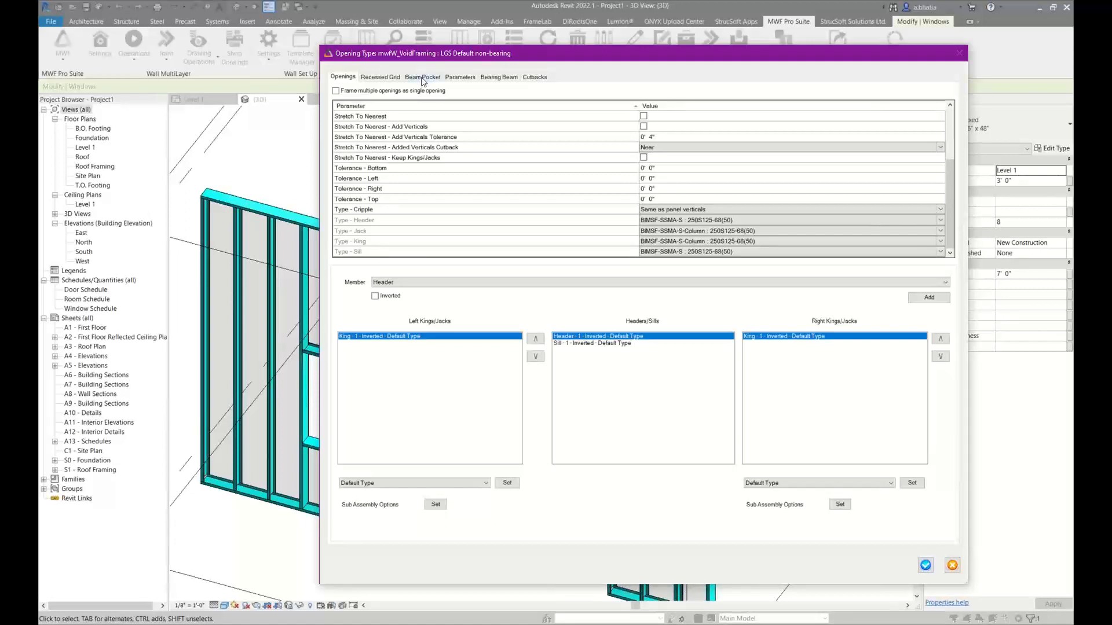
left_click(449, 78)
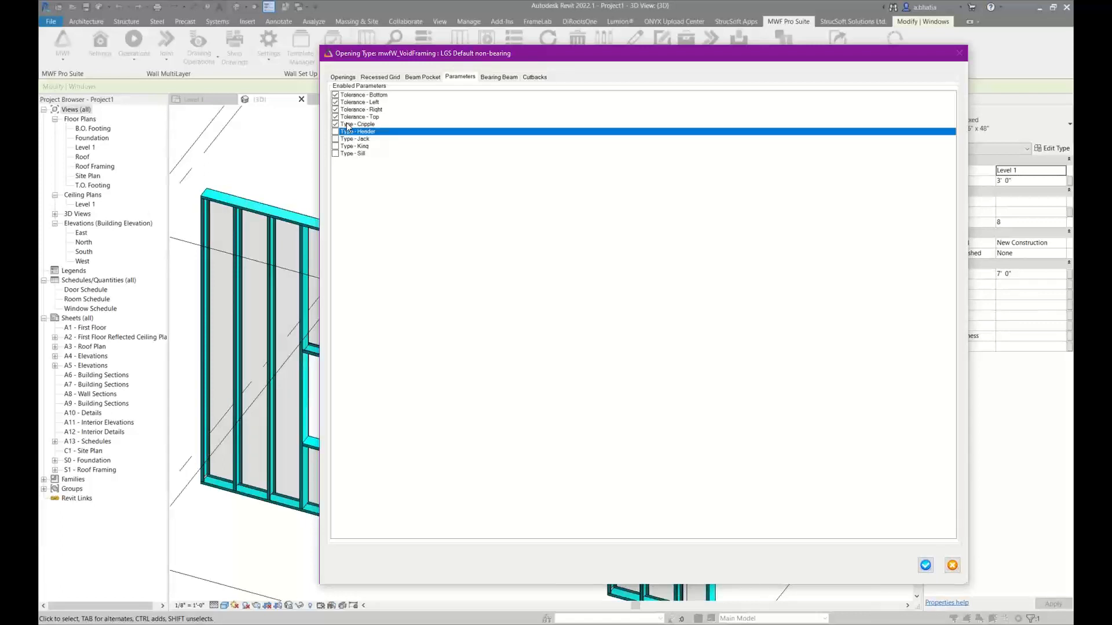
left_click(346, 77)
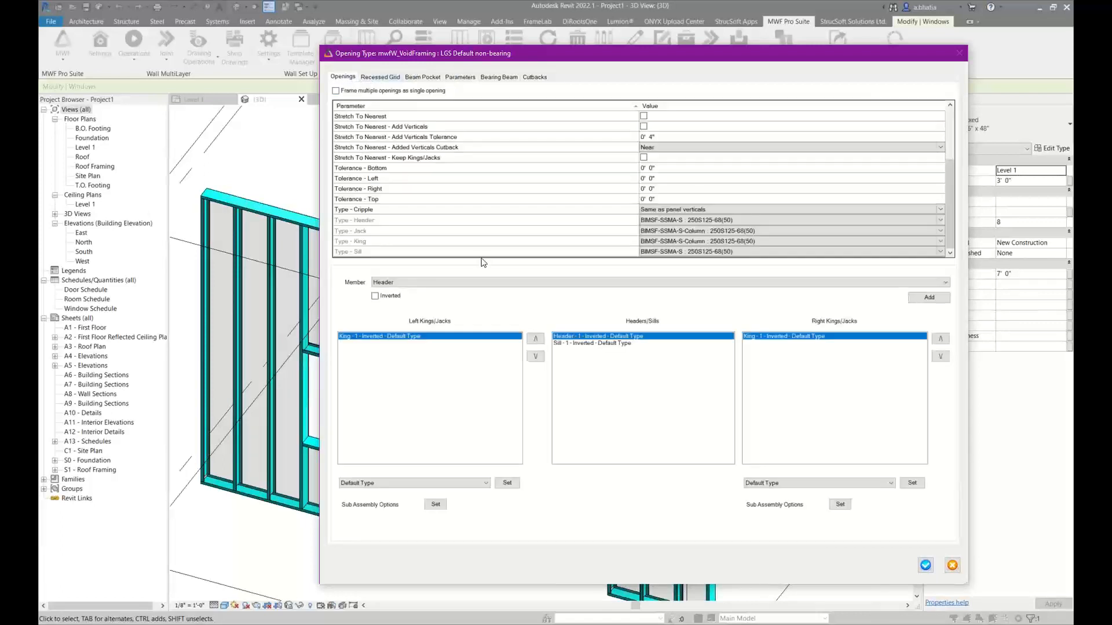
Review the section choices for the Type - Cripple parameter and keep it at Same as panel verticals
left_click(496, 211)
left_click(659, 210)
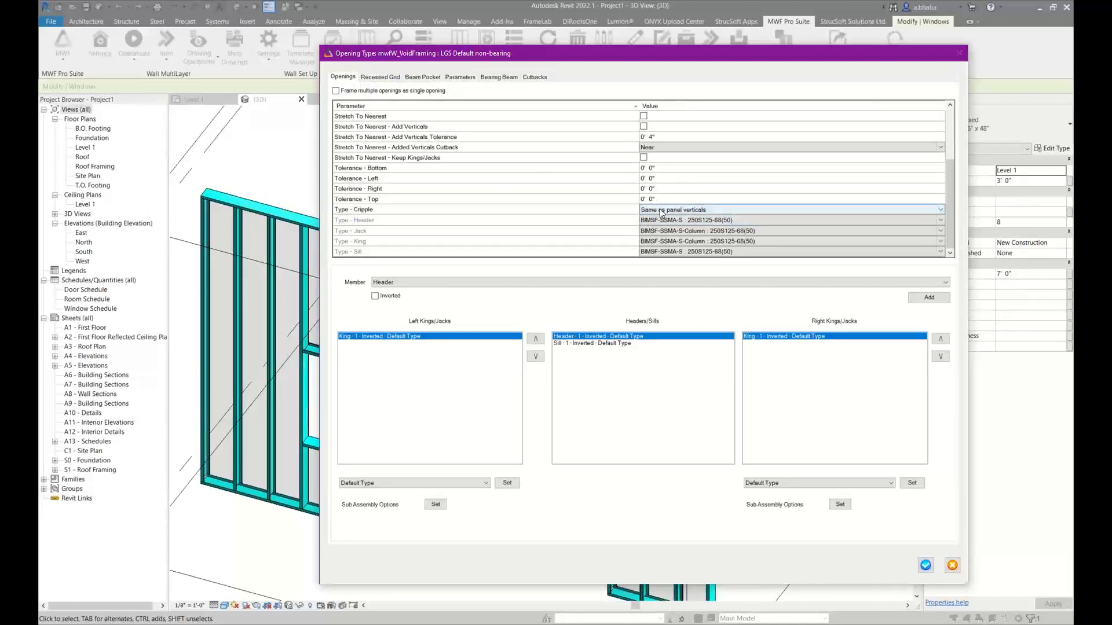
left_click(660, 211)
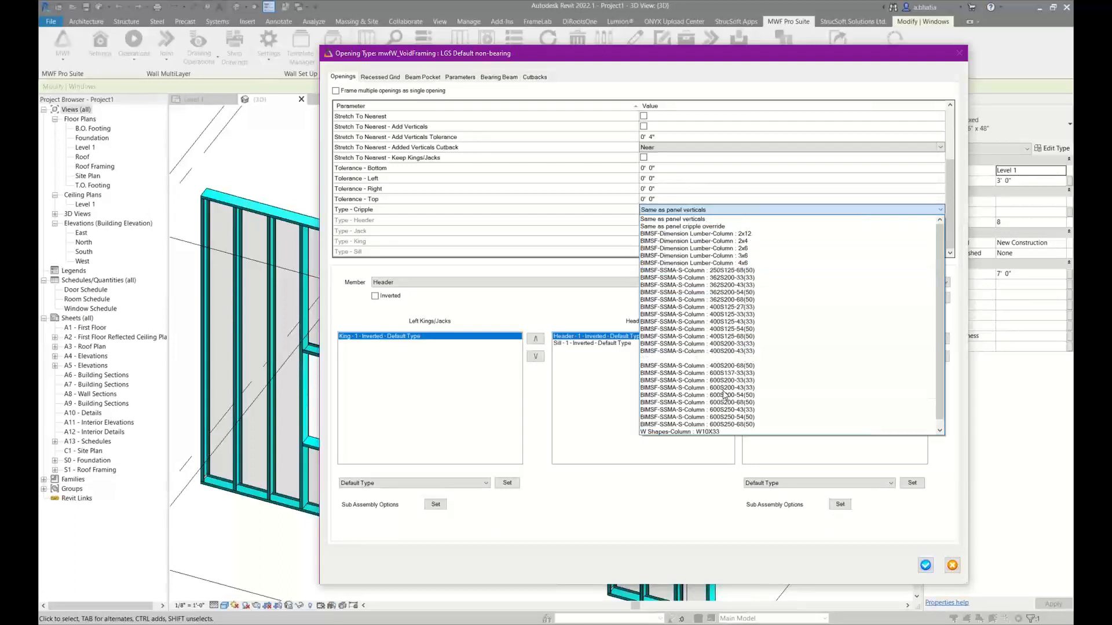
left_click(714, 221)
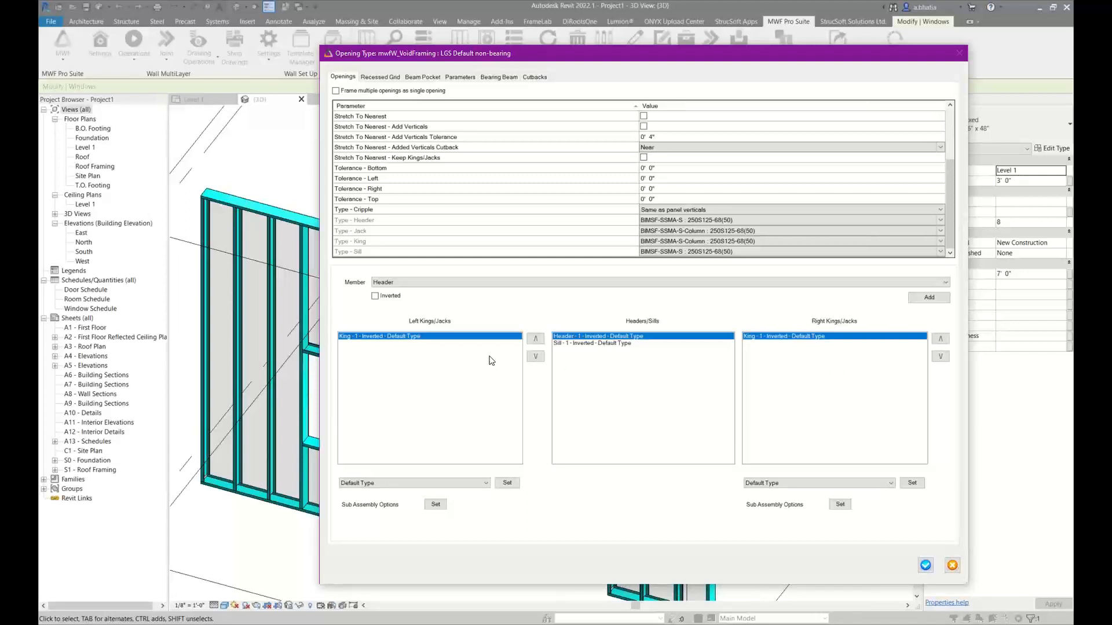
Add a second inverted king member on both sides of the opening type
left_click(525, 283)
left_click(479, 305)
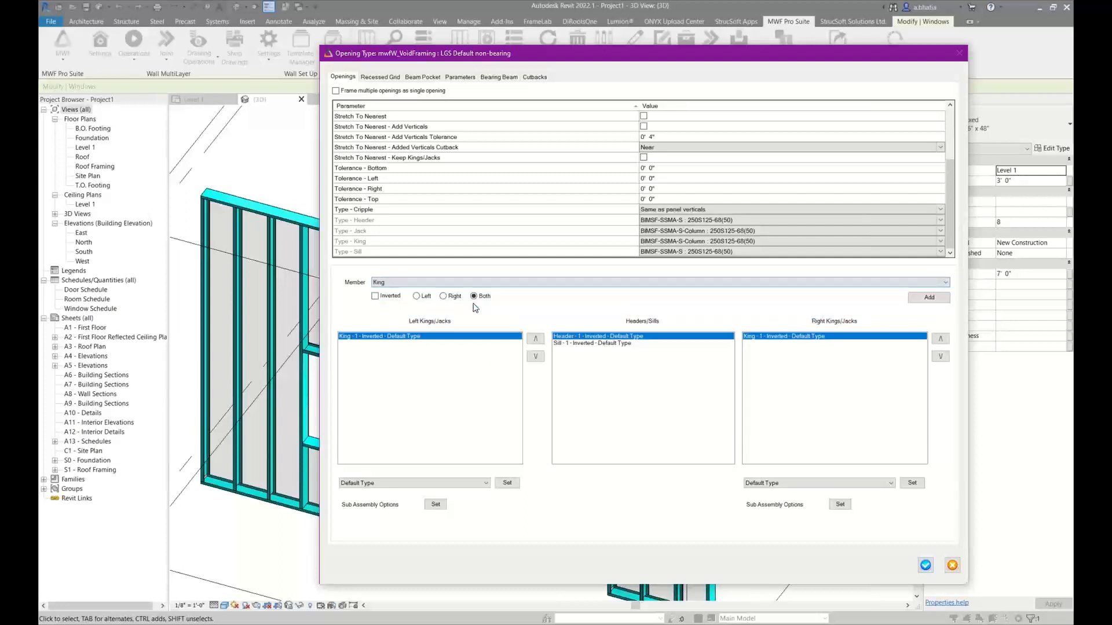
left_click(375, 283)
left_click(374, 285)
left_click(375, 297)
left_click(934, 300)
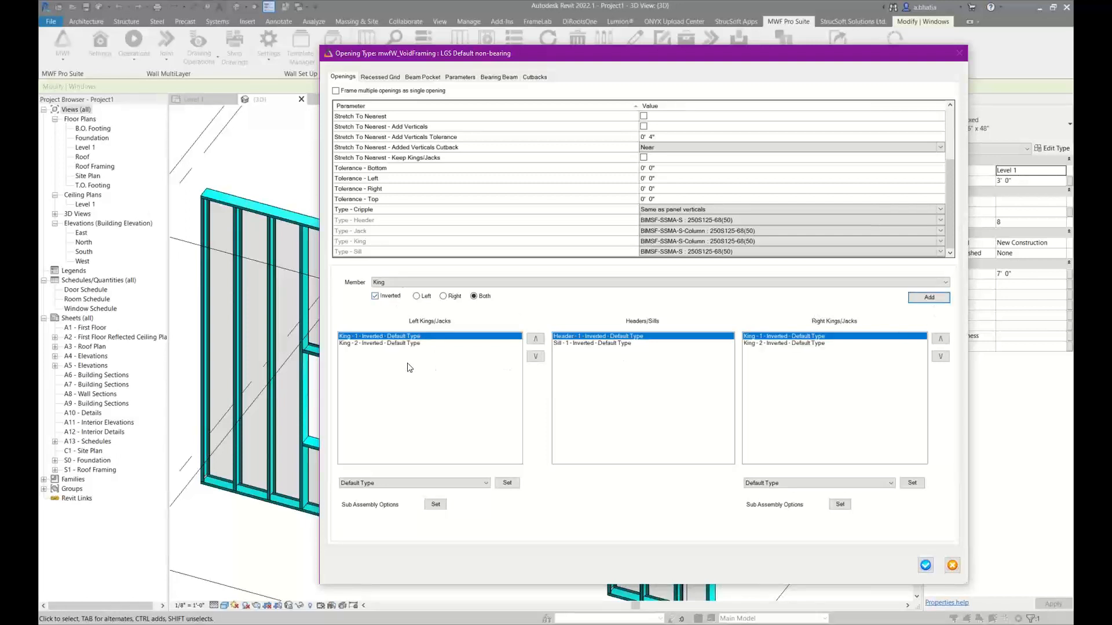
Set the second left king's type to BIMSF-SSMA-S-Column : 400S200-68(50) and save the opening type and opening data
left_click(405, 344)
left_click(815, 345)
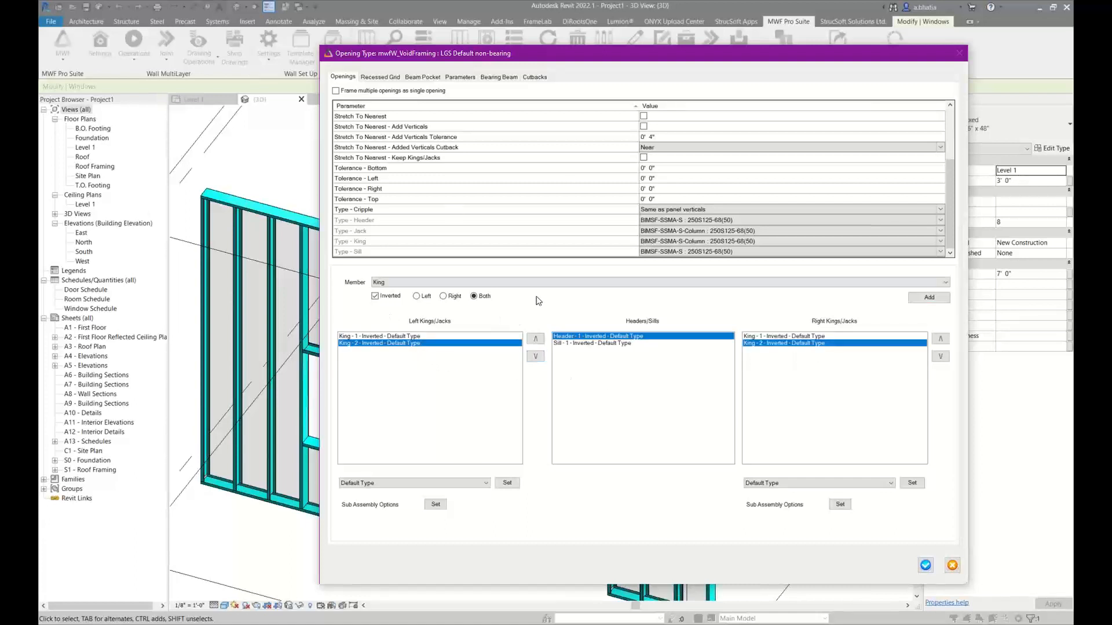
left_click(418, 338)
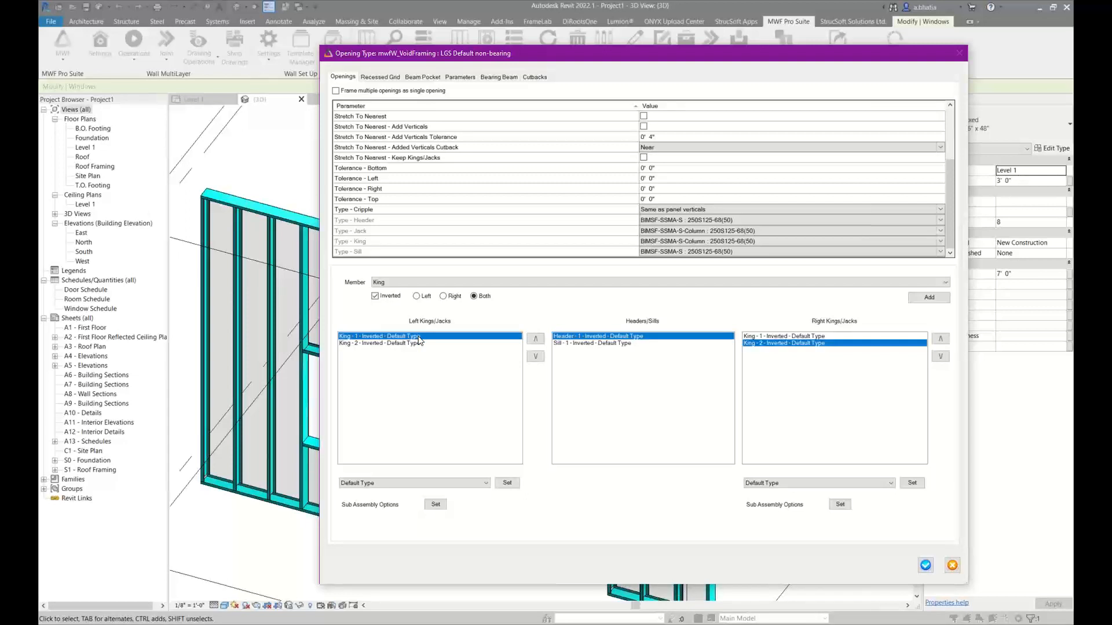
left_click(407, 344)
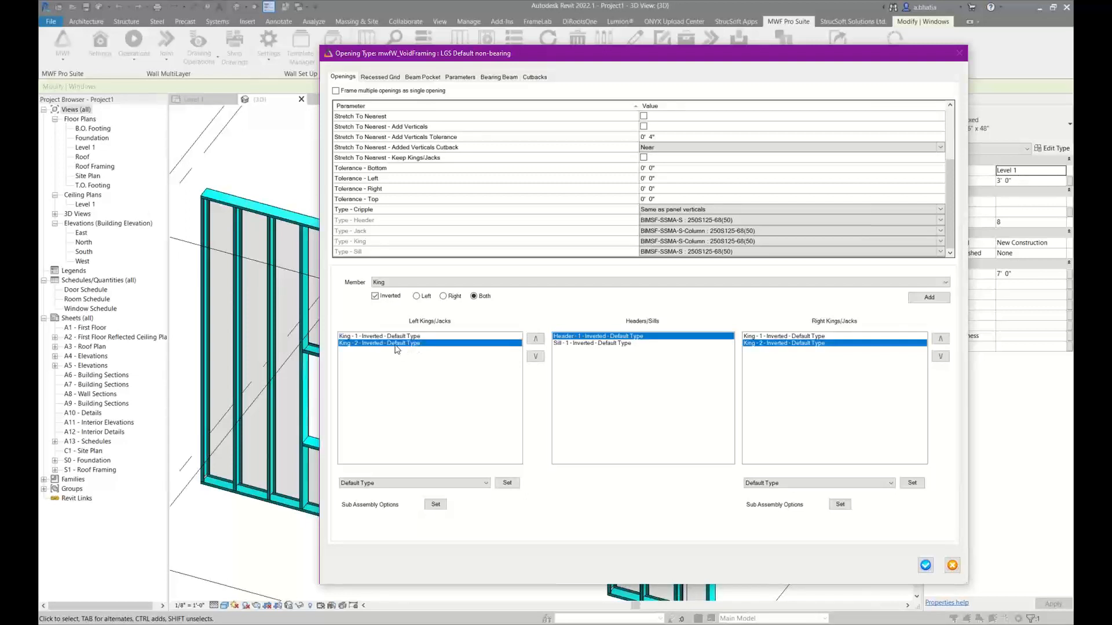
left_click(405, 484)
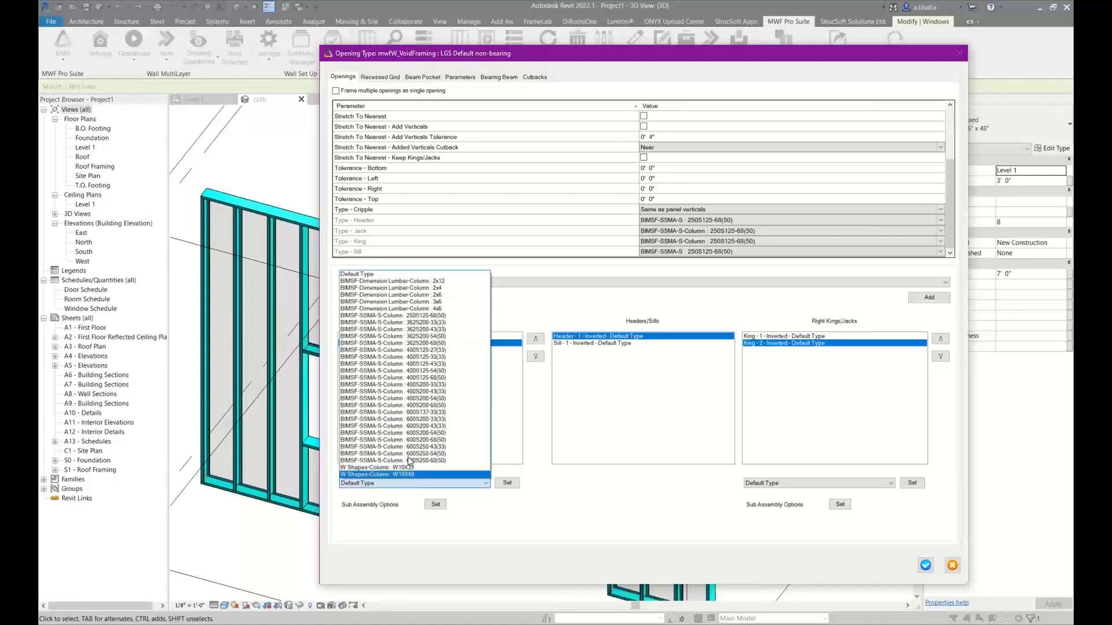
left_click(417, 405)
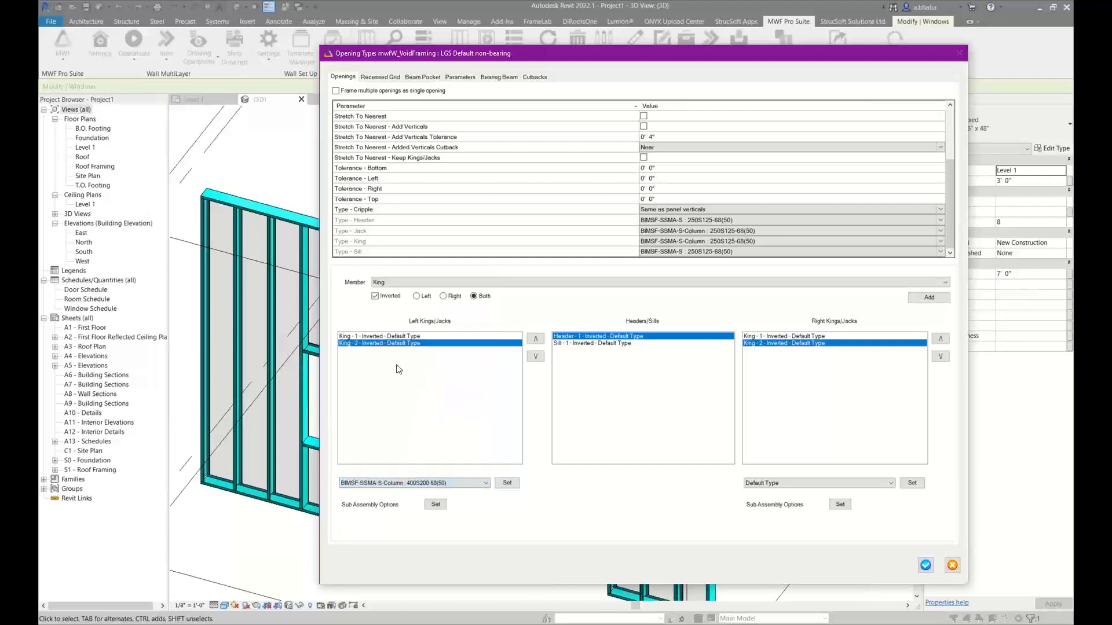
left_click(508, 484)
left_click(763, 486)
left_click(752, 488)
left_click(926, 566)
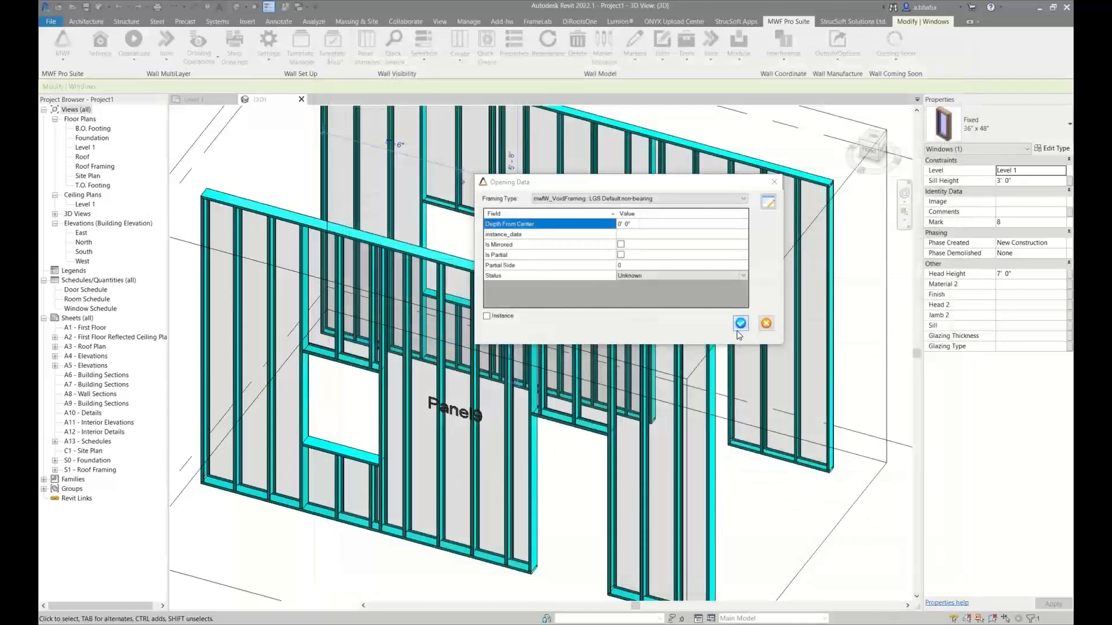
left_click(741, 323)
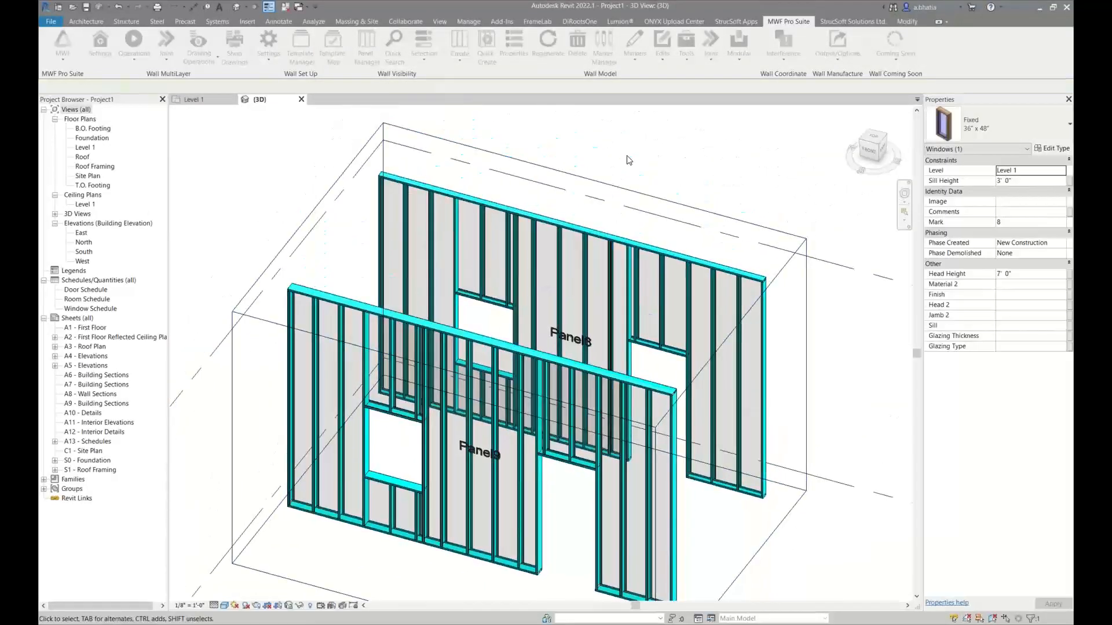
Regenerate the framing of Panel8 and Panel9 using one selected stud in each panel
left_click(582, 255)
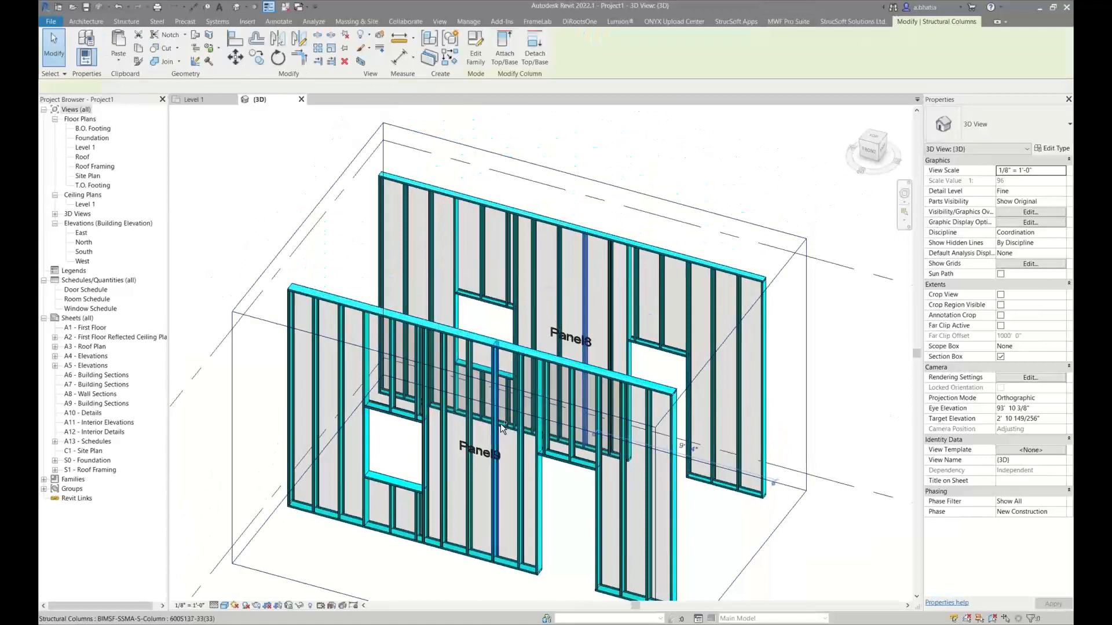
left_click(518, 465)
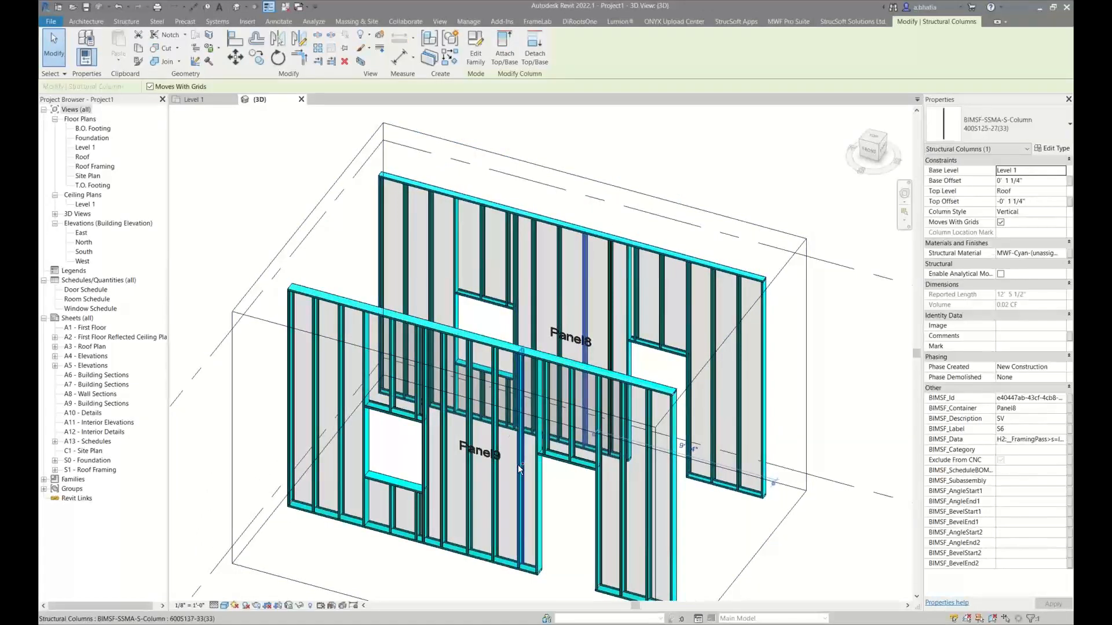
left_click(787, 22)
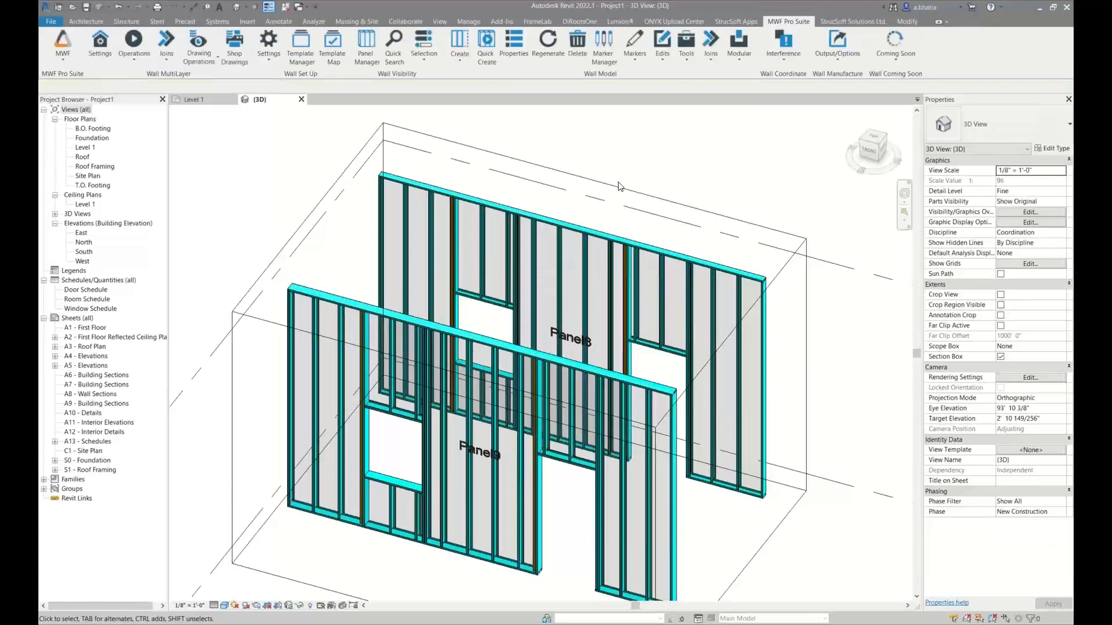
Examine the second left king stud beside Panel8's door opening and check its column type
scroll(620, 187, "up", 10)
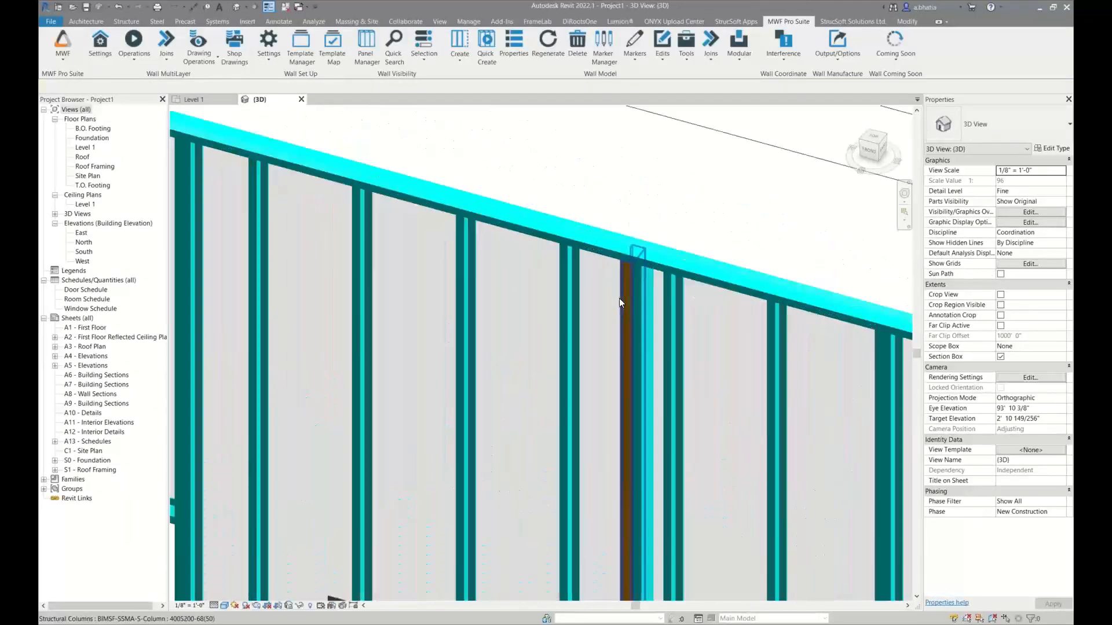
left_click(623, 272)
scroll(623, 273, "down", 5)
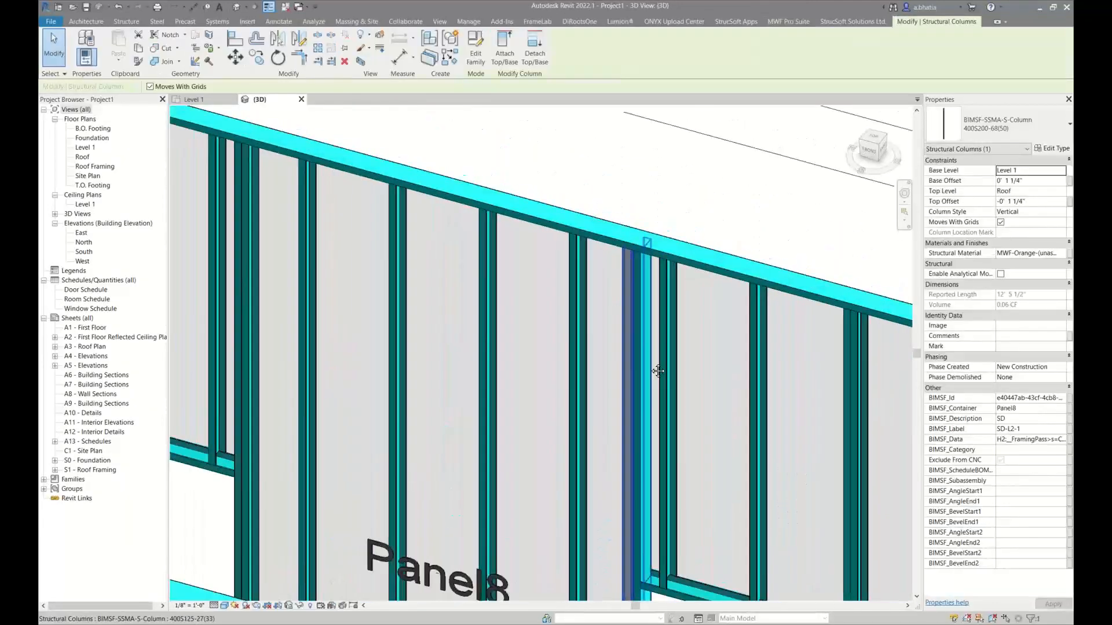
middle_click_drag(651, 367, 584, 235)
scroll(580, 478, "up", 6)
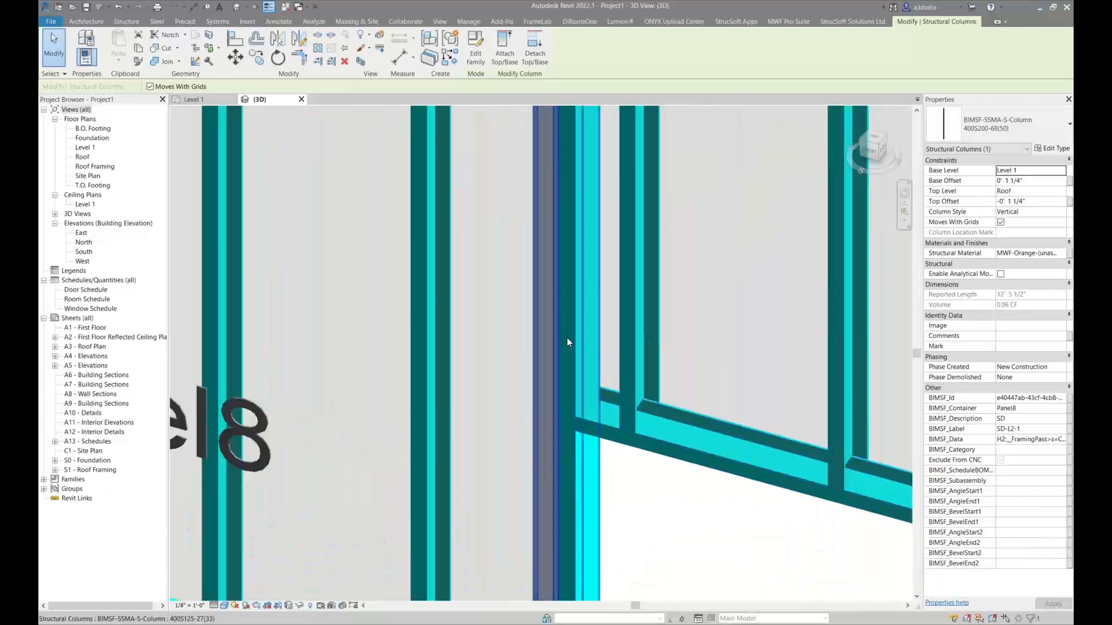
scroll(568, 337, "down", 5)
scroll(567, 338, "down", 6)
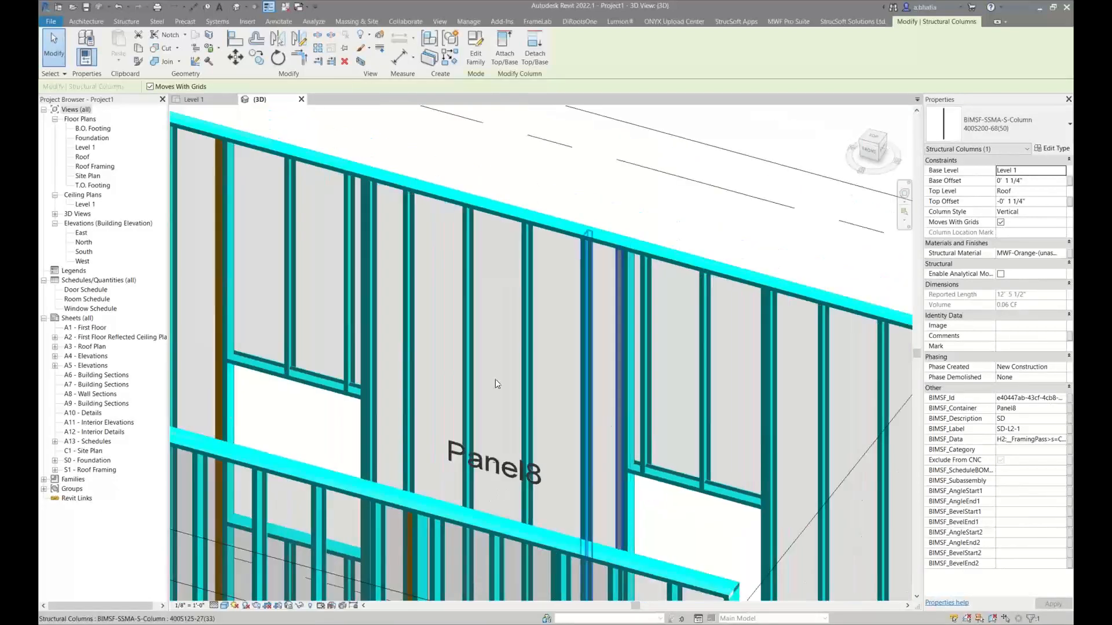
middle_click_drag(450, 351, 462, 369)
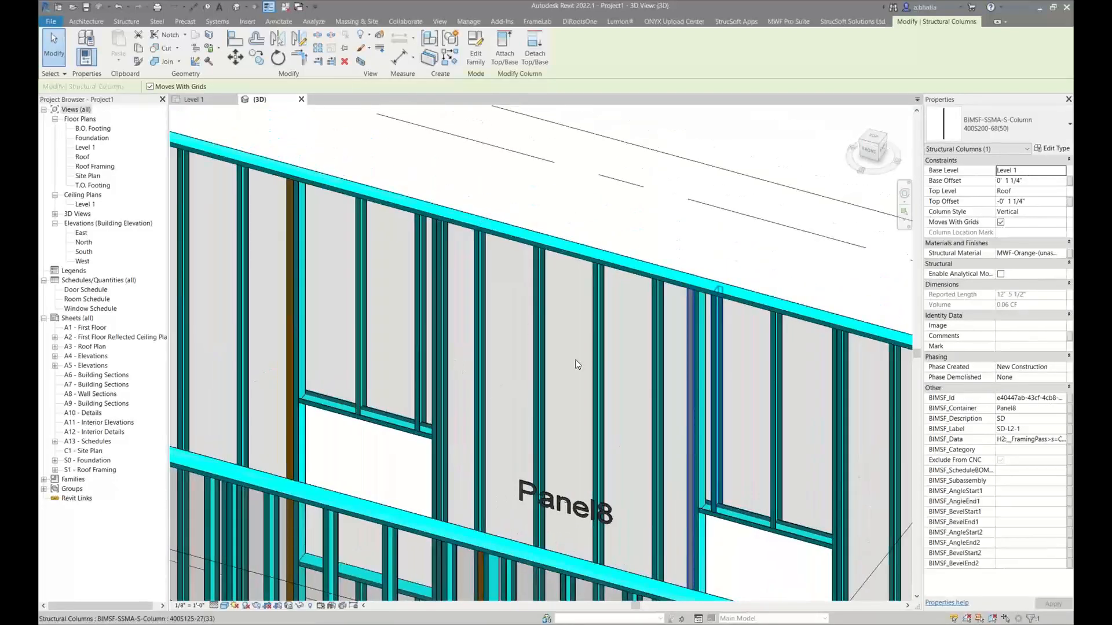
middle_click_drag(566, 356, 393, 315)
left_click(588, 236)
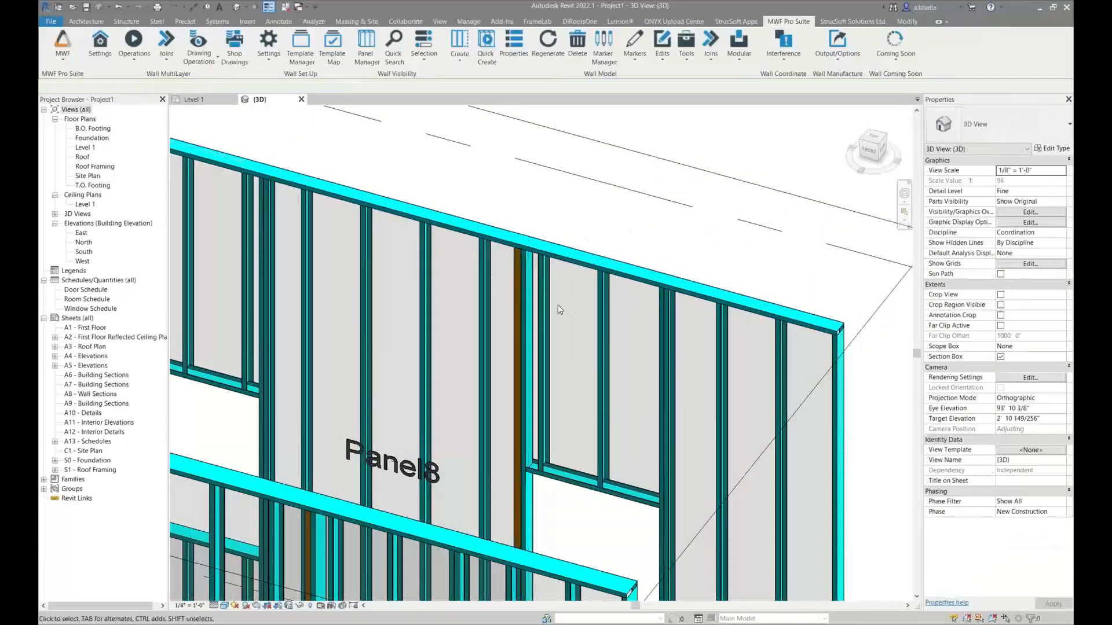
Inspect the first left king stud at Panel9's window opening and view the pair of kings from the other side
scroll(558, 304, "down", 3)
middle_click_drag(461, 335, 538, 276)
scroll(405, 299, "up", 2)
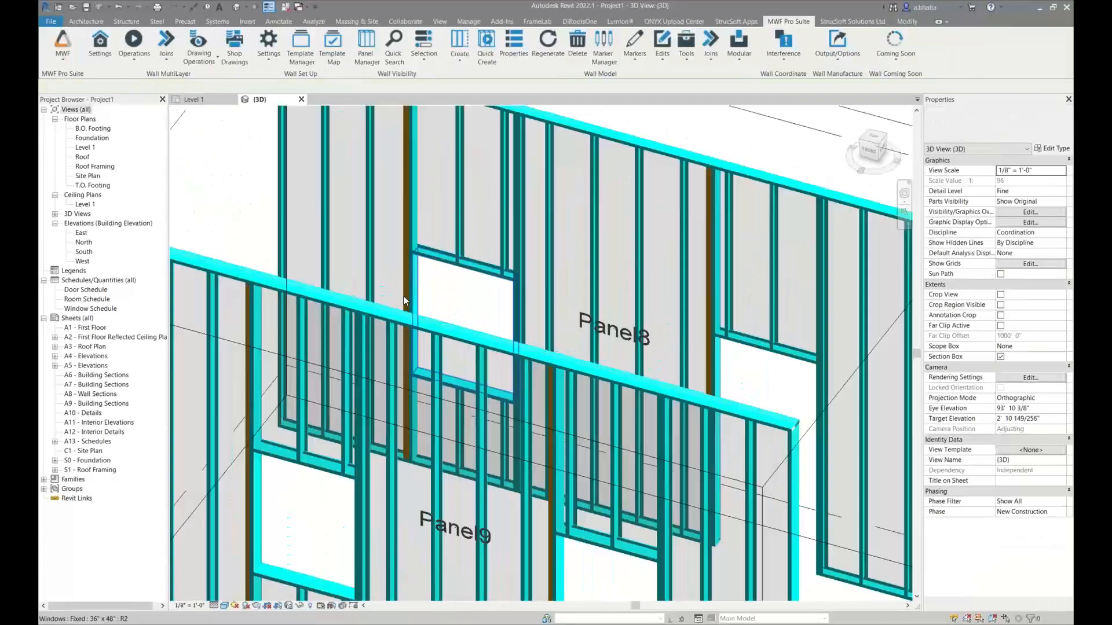
scroll(239, 285, "up", 3)
scroll(353, 276, "up", 2)
left_click(354, 278)
scroll(405, 287, "up", 2)
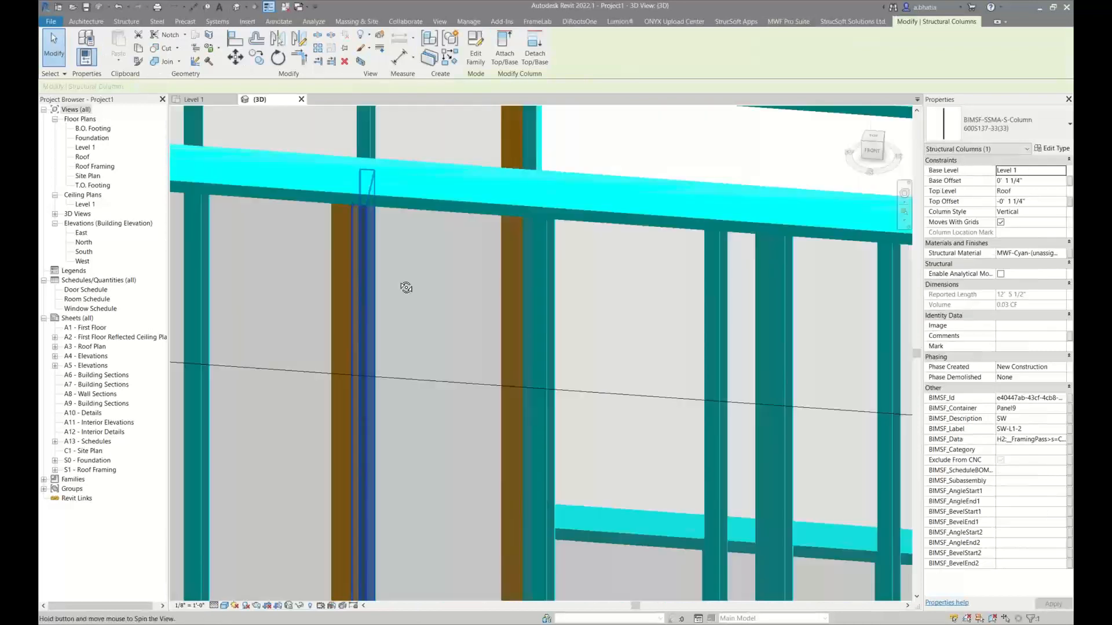
middle_click_drag(405, 288, 562, 271, "shift")
middle_click_drag(379, 139, 386, 202)
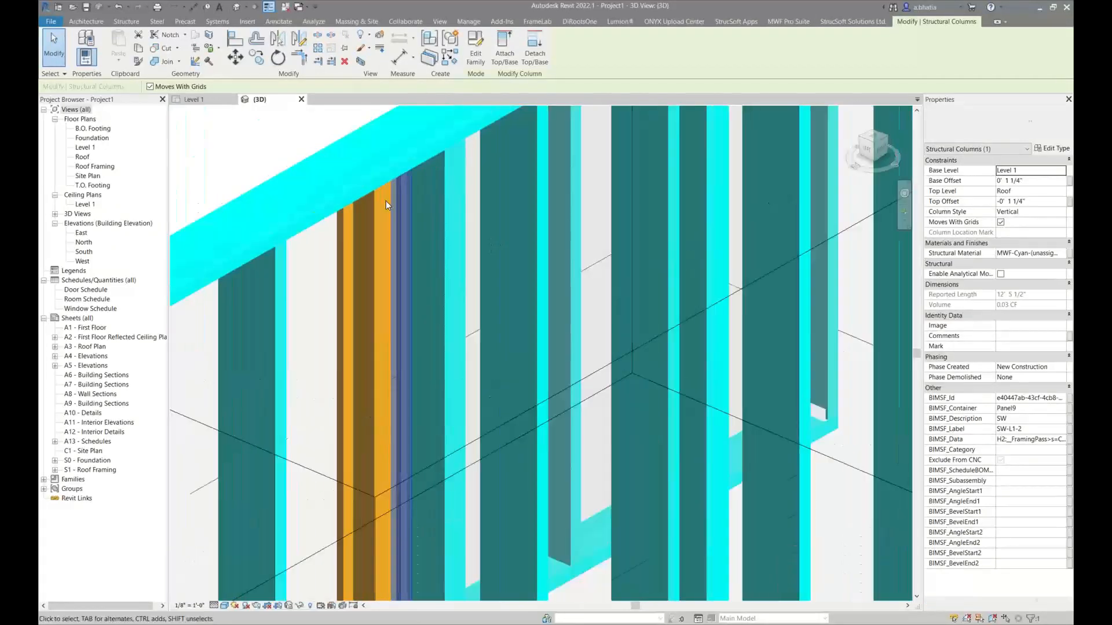
scroll(387, 203, "up", 2)
key("Escape")
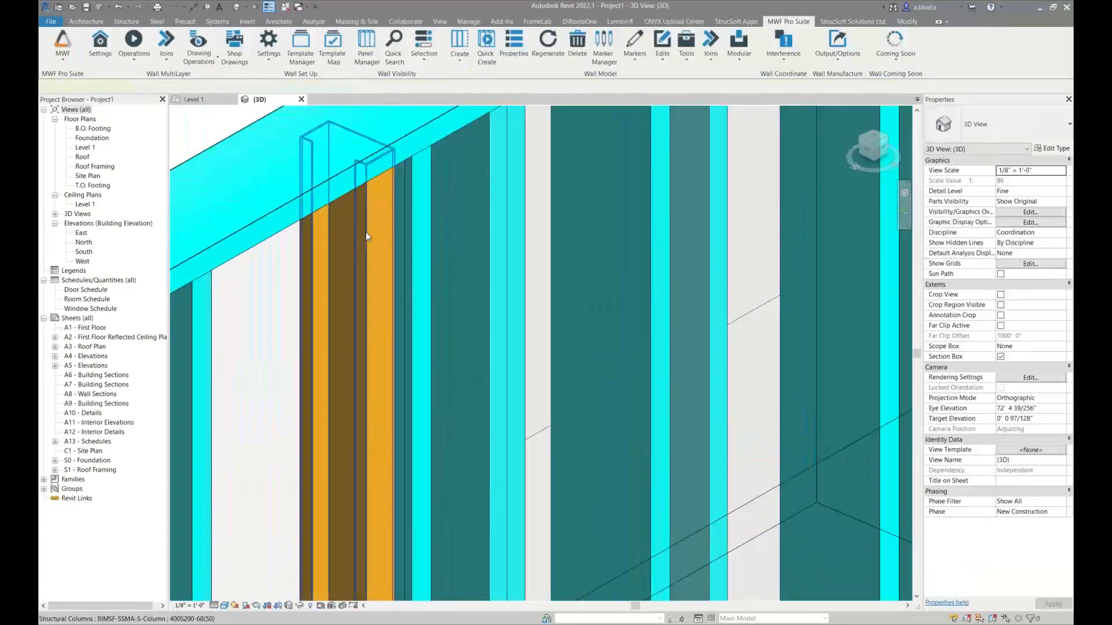
Check the column type of the second left king stud at Panel9's window and review the king studs across both panels
left_click(365, 232)
key("Escape")
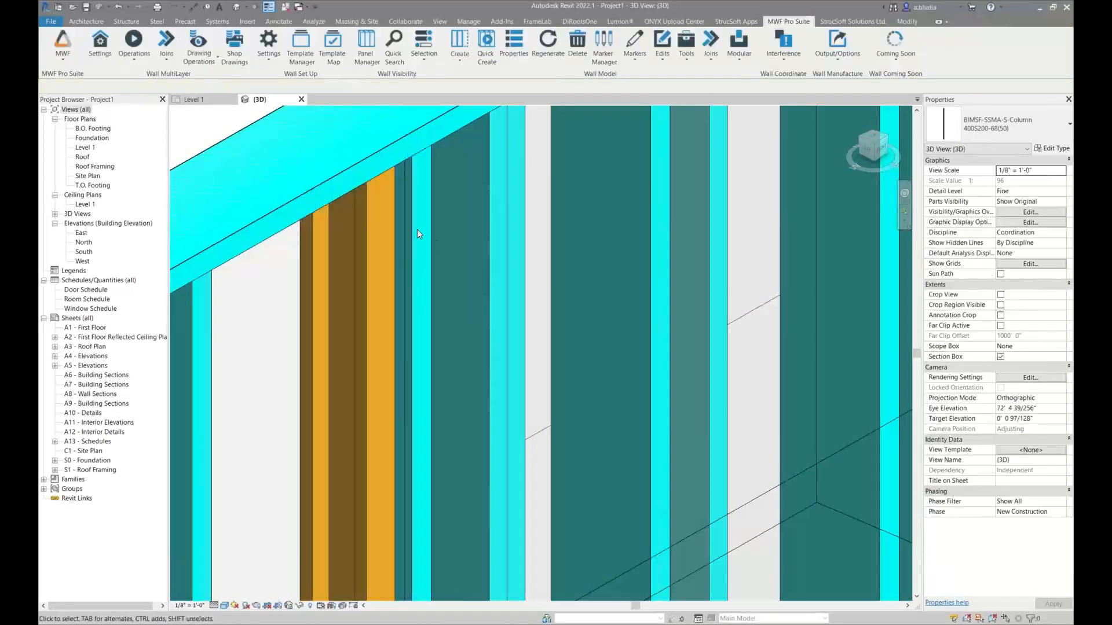
left_click(413, 231)
left_click(366, 248)
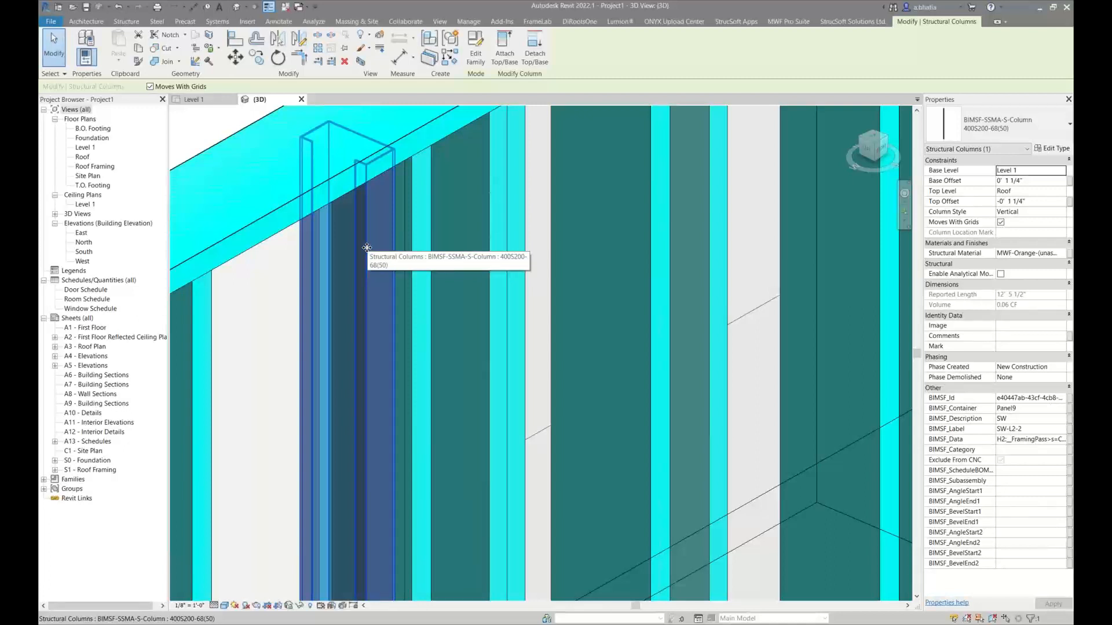
scroll(367, 248, "down", 5)
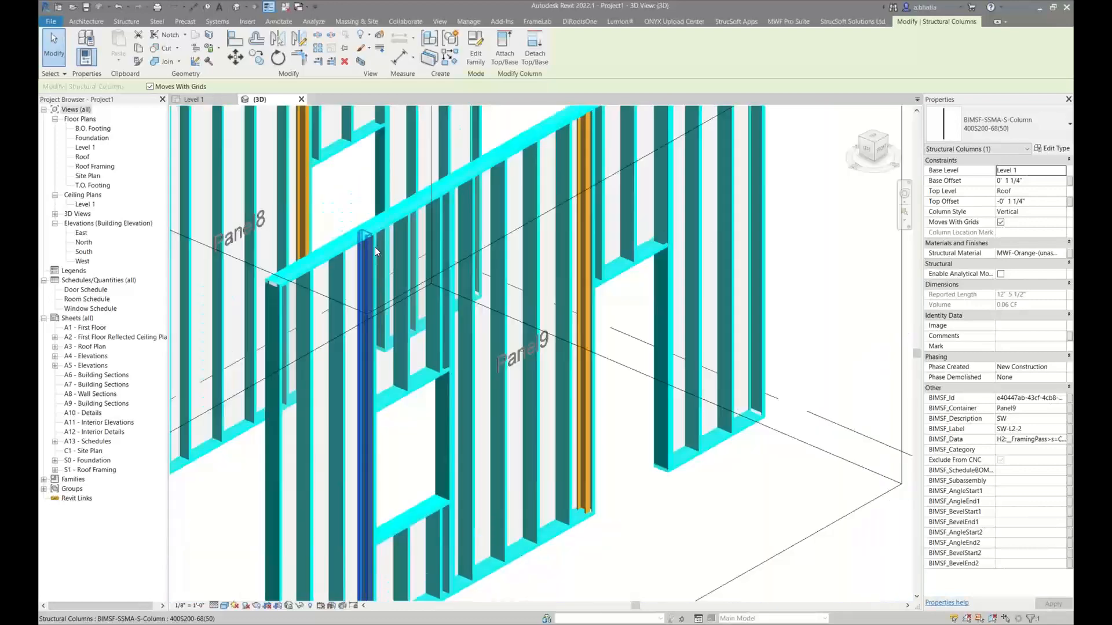
middle_click_drag(374, 247, 255, 287, "shift")
scroll(372, 262, "down", 5)
middle_click_drag(431, 255, 414, 272)
scroll(415, 273, "up", 2)
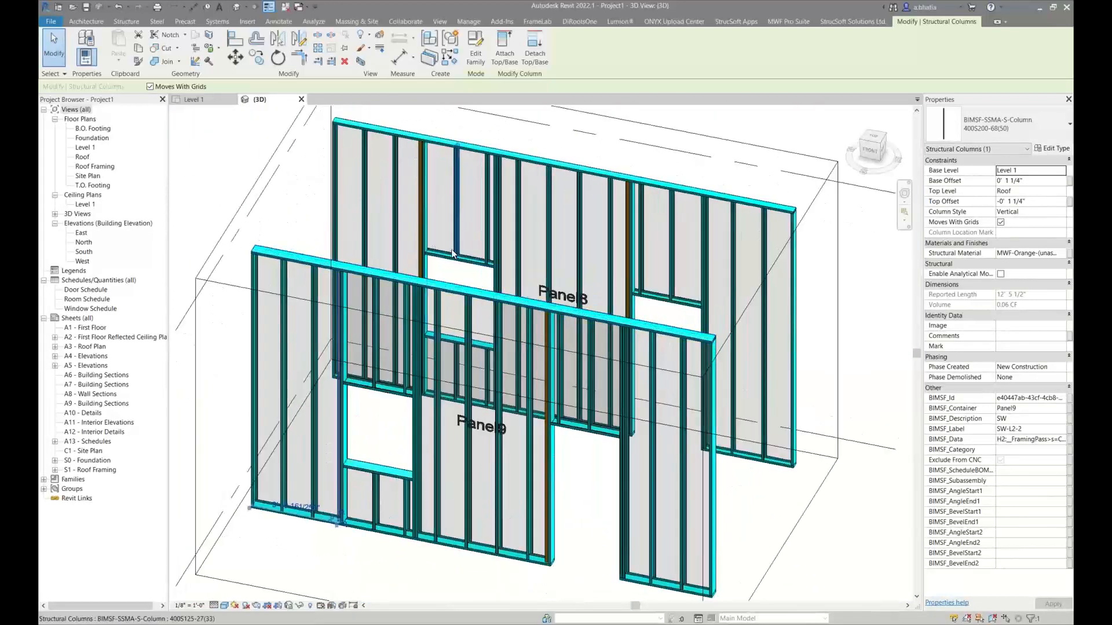
Open the LGS Default non-bearing framing type for editing from the opening data of Panel8's window
left_click(441, 264)
left_click(779, 22)
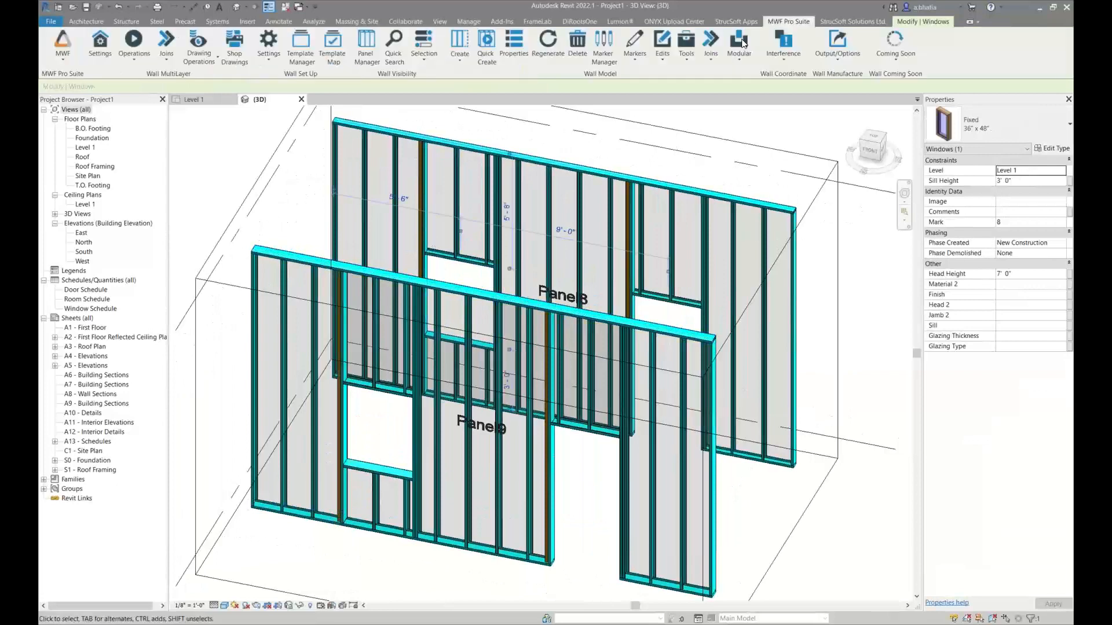
left_click(635, 43)
left_click(637, 75)
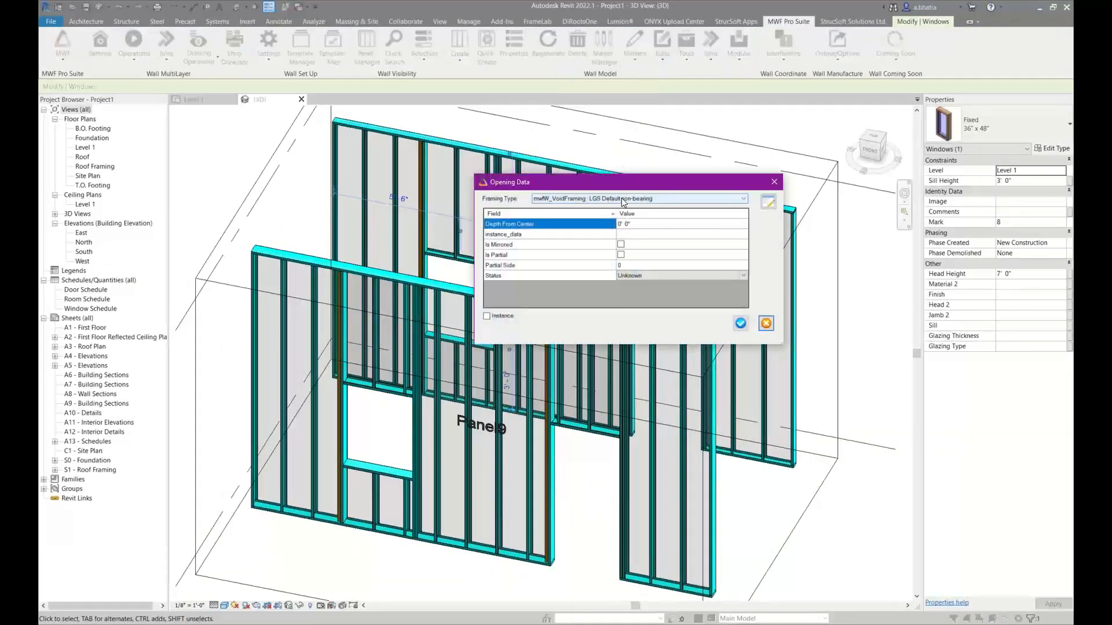
left_click(741, 198)
left_click(775, 199)
left_click(774, 201)
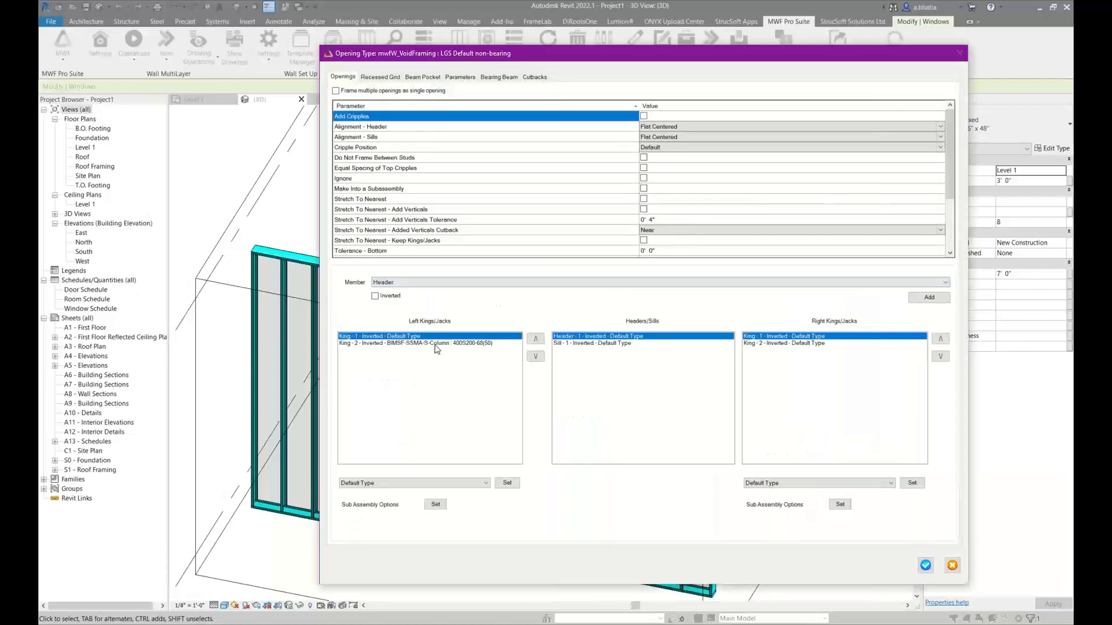
Delete the second king from both the left and right sides of the opening type and accept the opening data
left_click(436, 344)
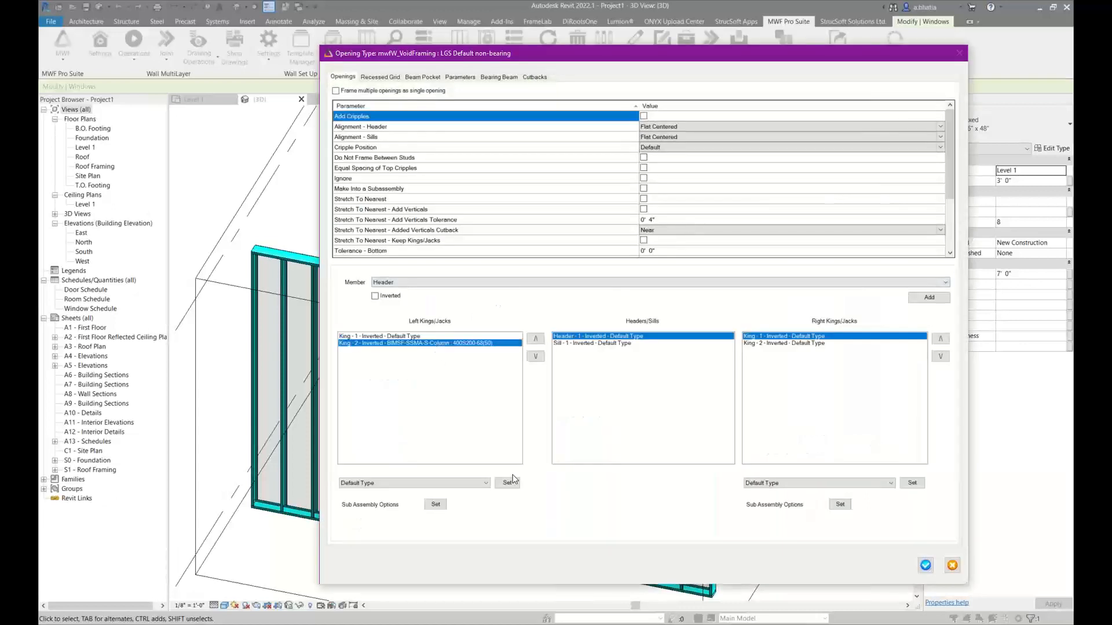
right_click(495, 347)
left_click(507, 348)
left_click(783, 344)
right_click(782, 344)
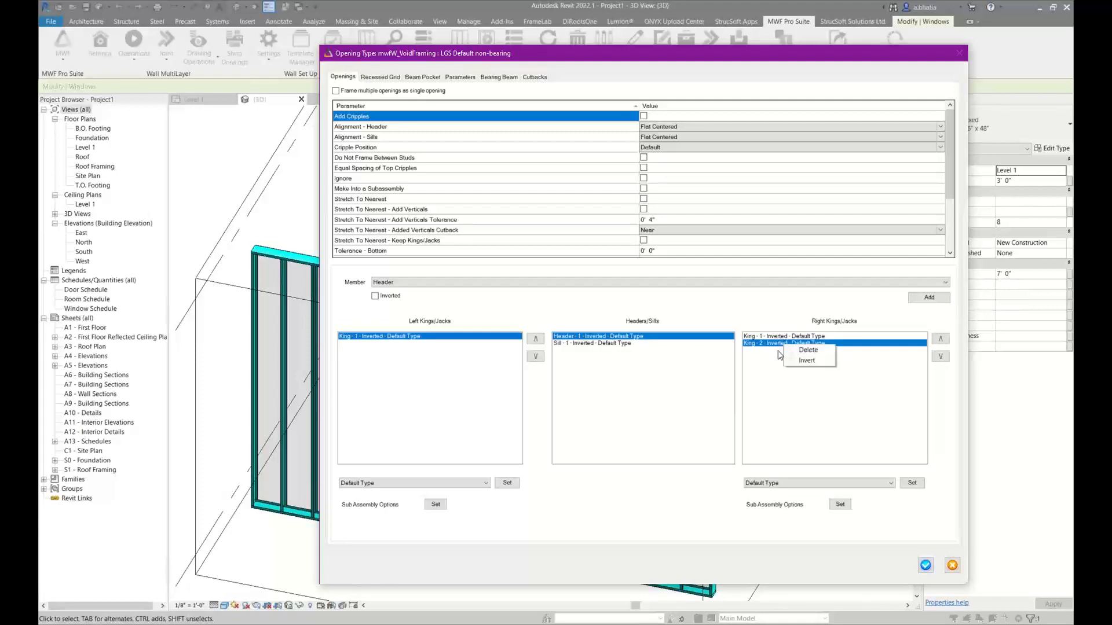
left_click(808, 350)
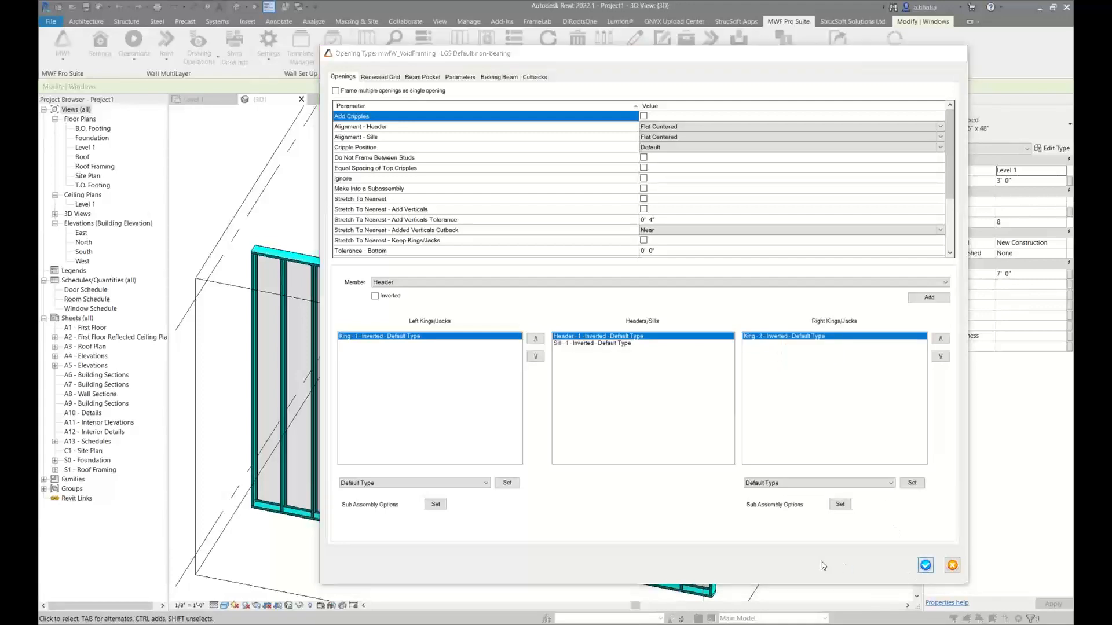
left_click(925, 565)
left_click(748, 325)
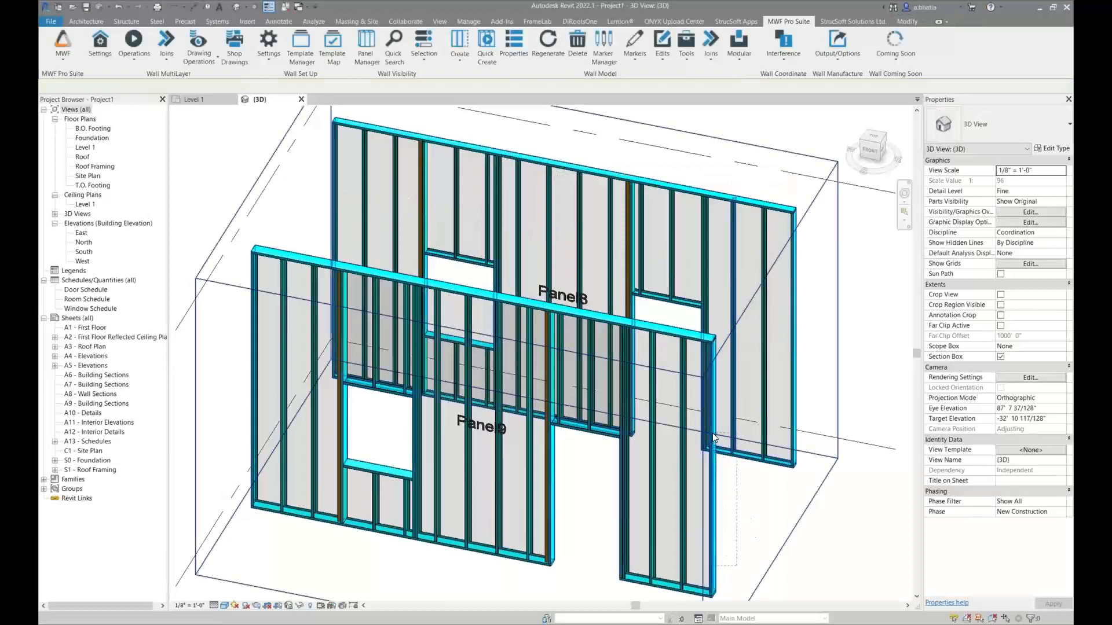
Regenerate the framing of Panel8 and Panel9 together using a selection that spans both panels
left_click_drag(737, 566, 712, 432)
left_click(788, 22)
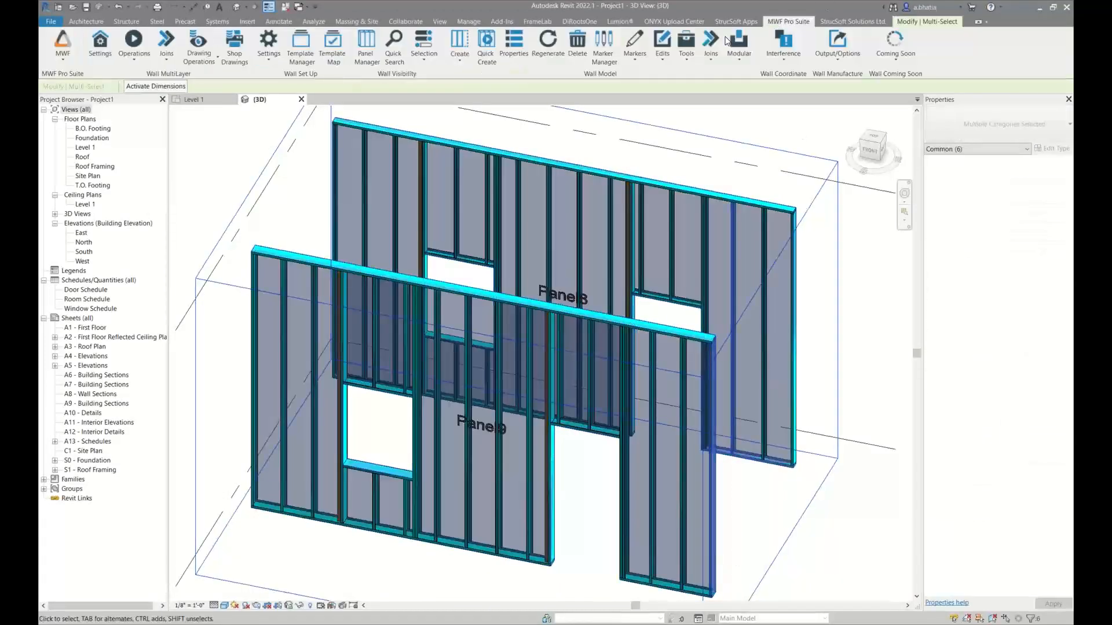
left_click(573, 55)
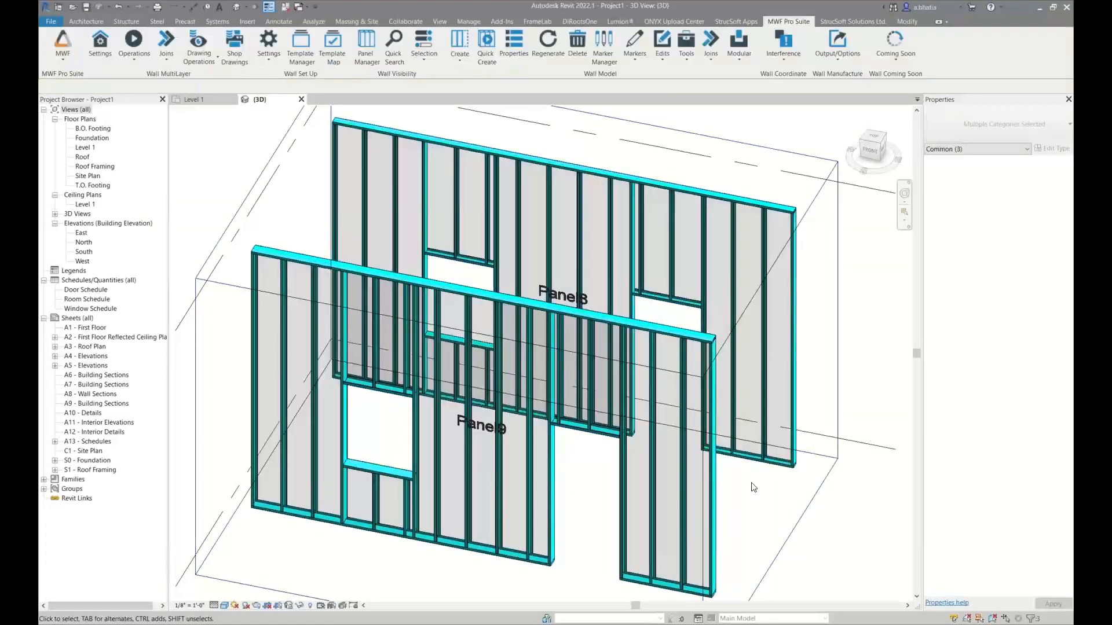
Open the Opening Framing settings in Panel8's MWF properties, starting from one of its studs
left_click(585, 222)
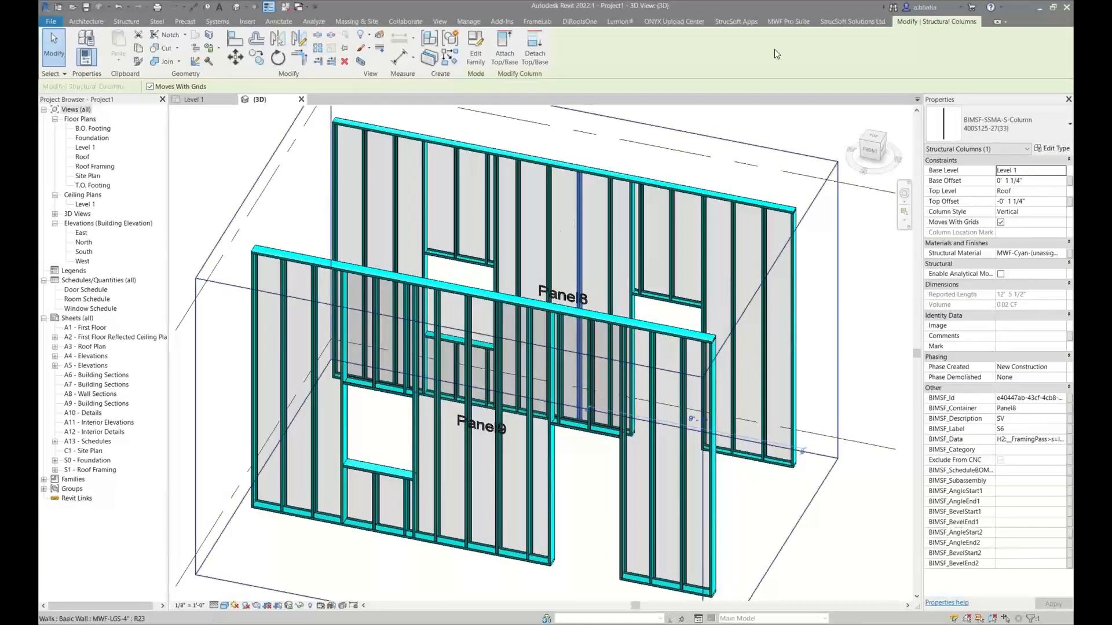
left_click(788, 21)
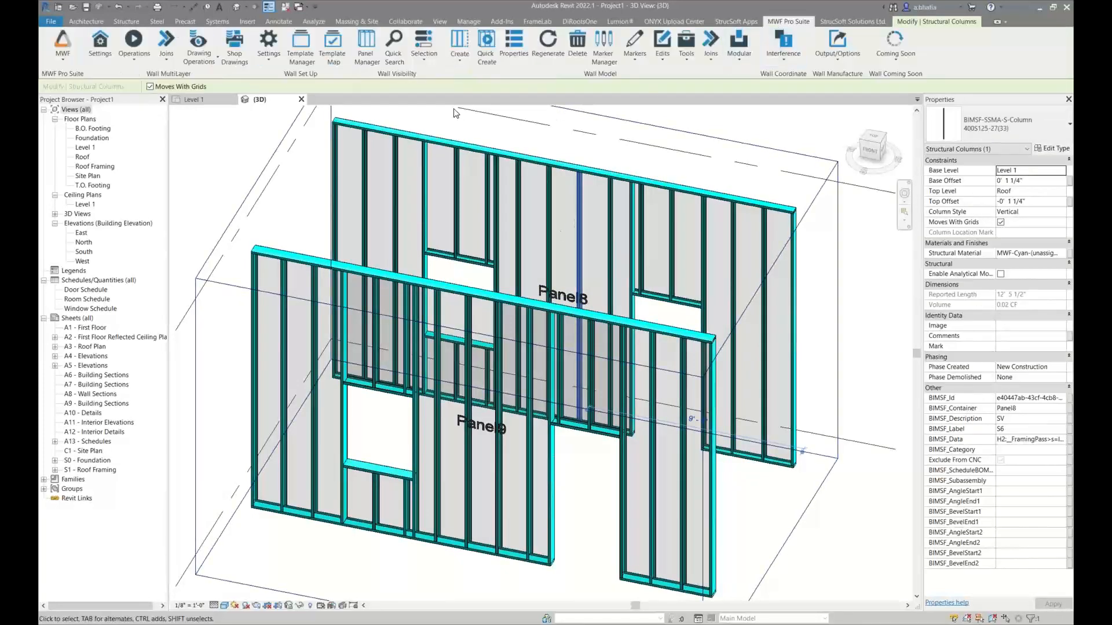
left_click(503, 50)
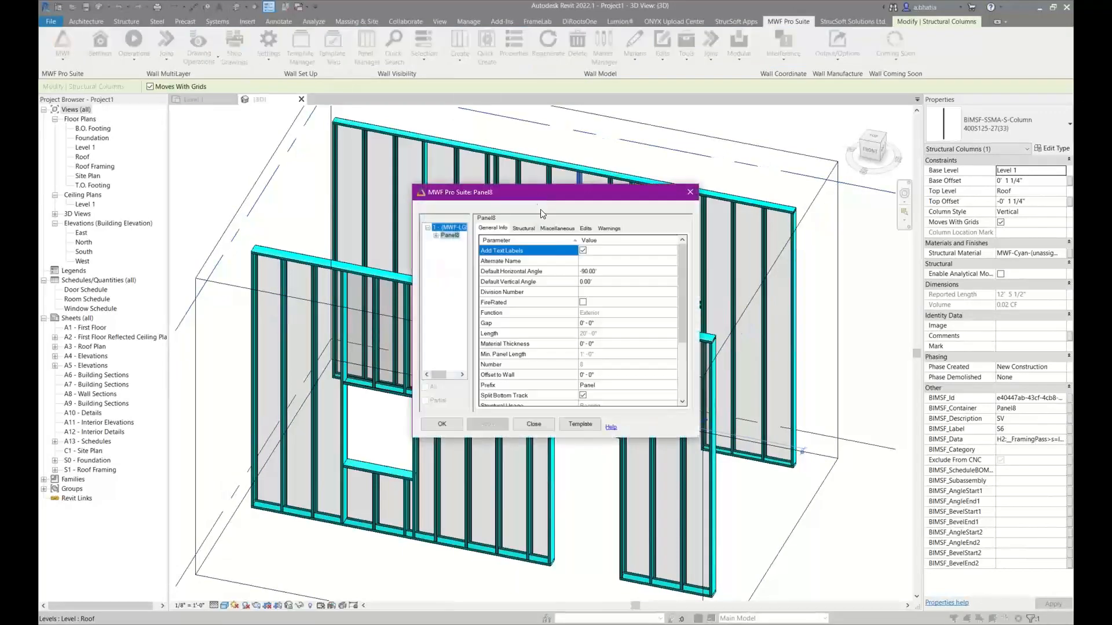
left_click_drag(576, 198, 495, 200)
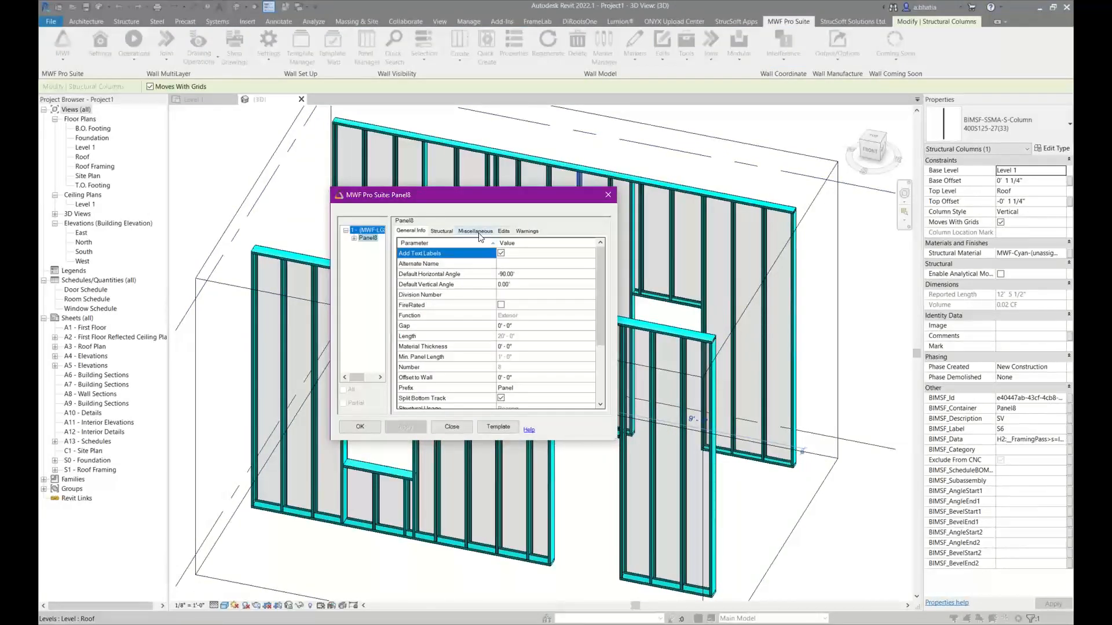
left_click(485, 234)
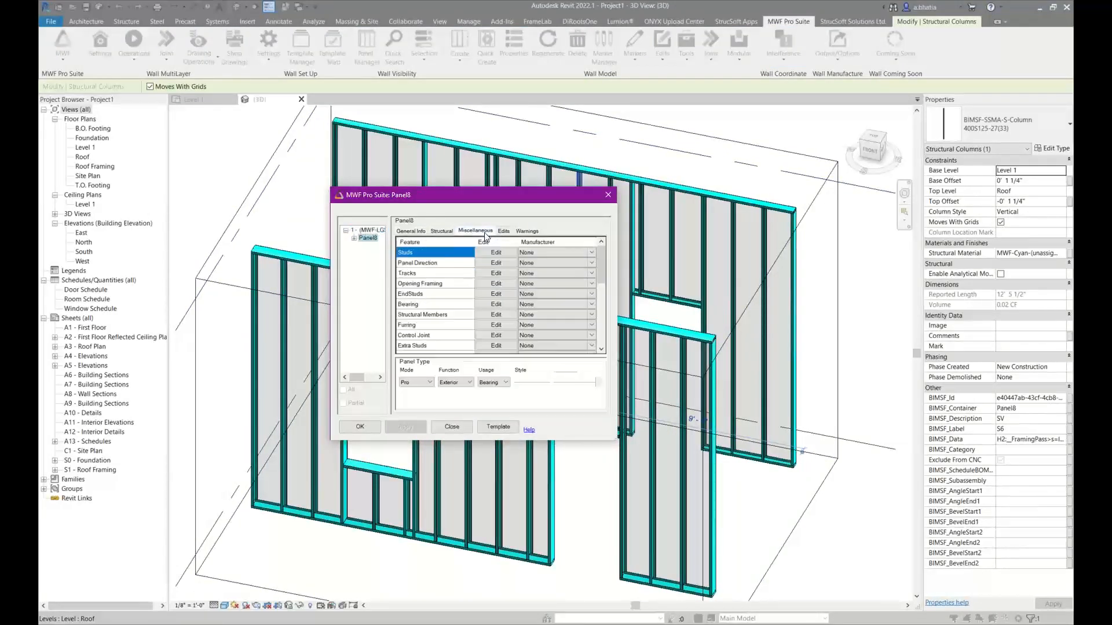
left_click(429, 285)
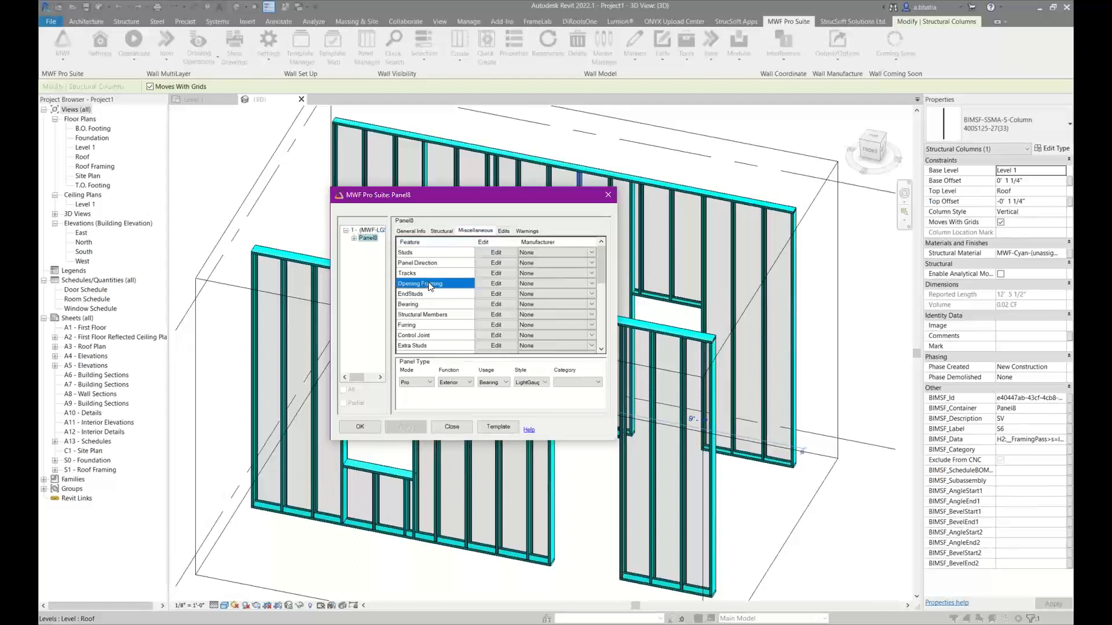
left_click(493, 285)
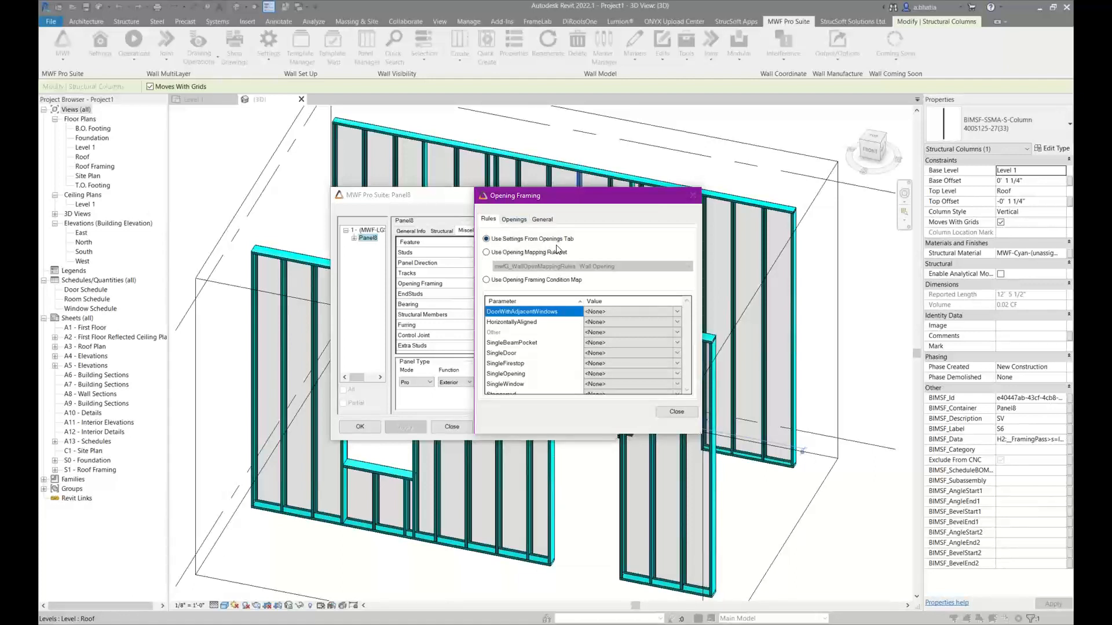
Set both the header type and the sill type for Window openings to BIMSF-SSMA-T : 400T200-43(33)
left_click(514, 220)
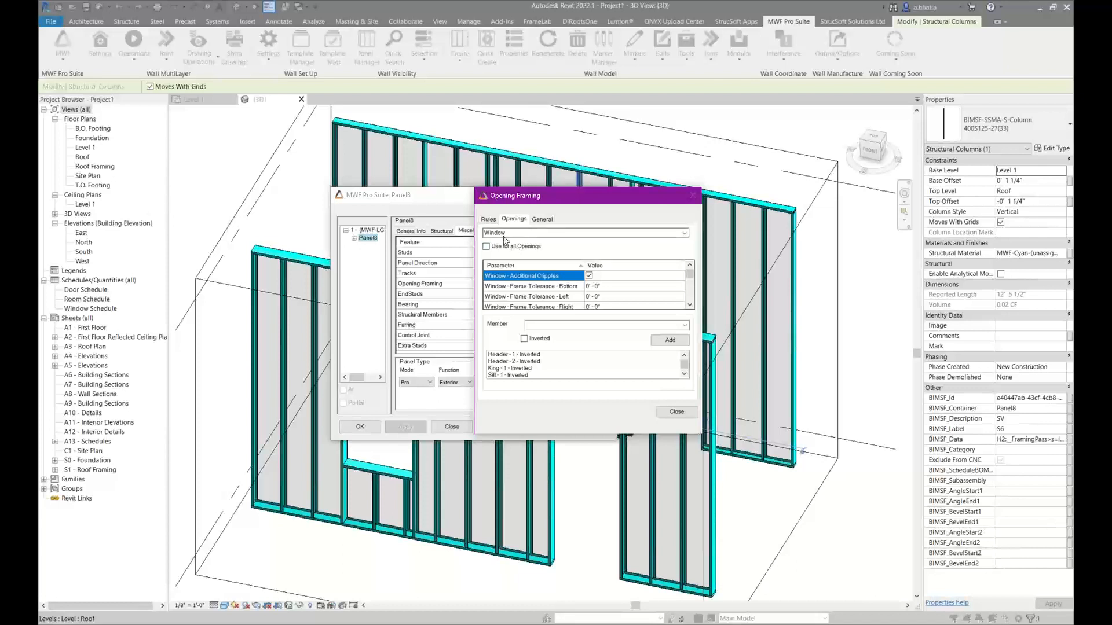
left_click(683, 232)
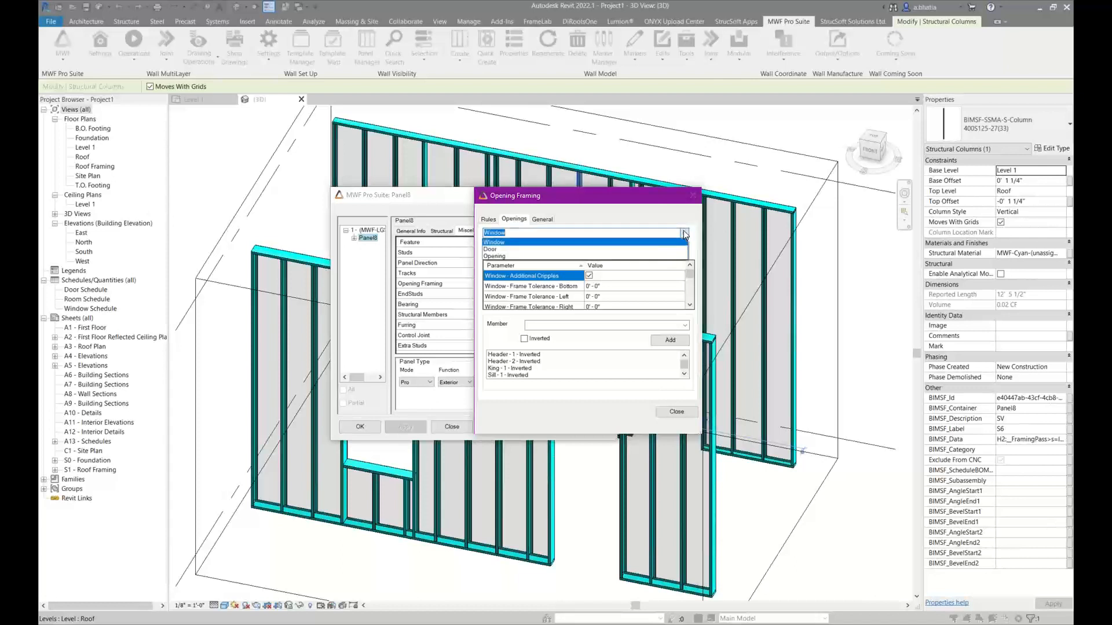
left_click(649, 243)
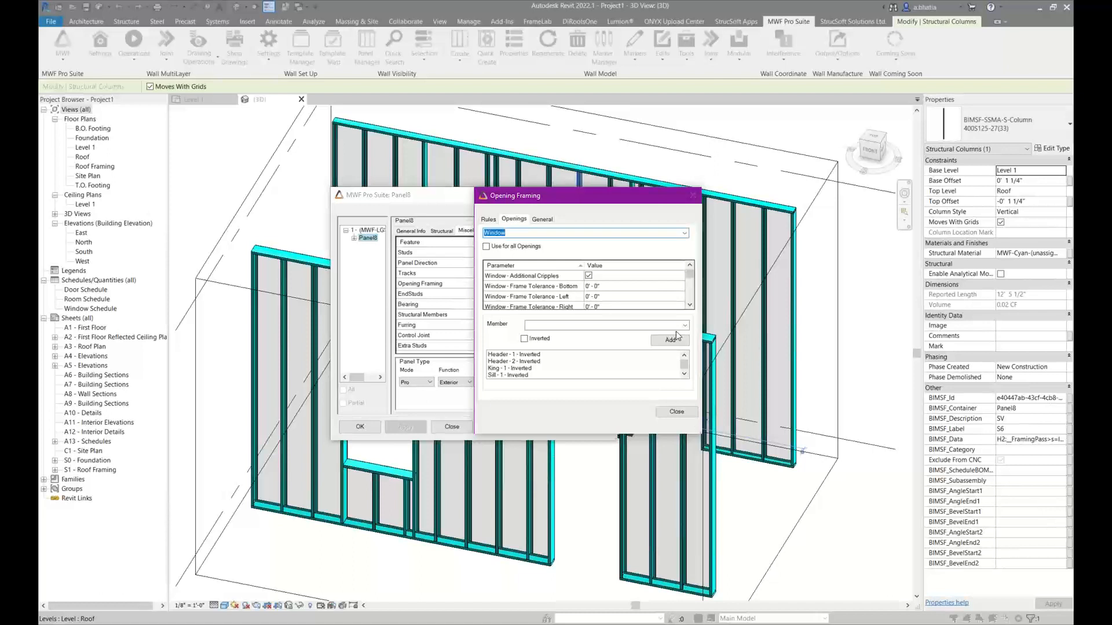
left_click(689, 306)
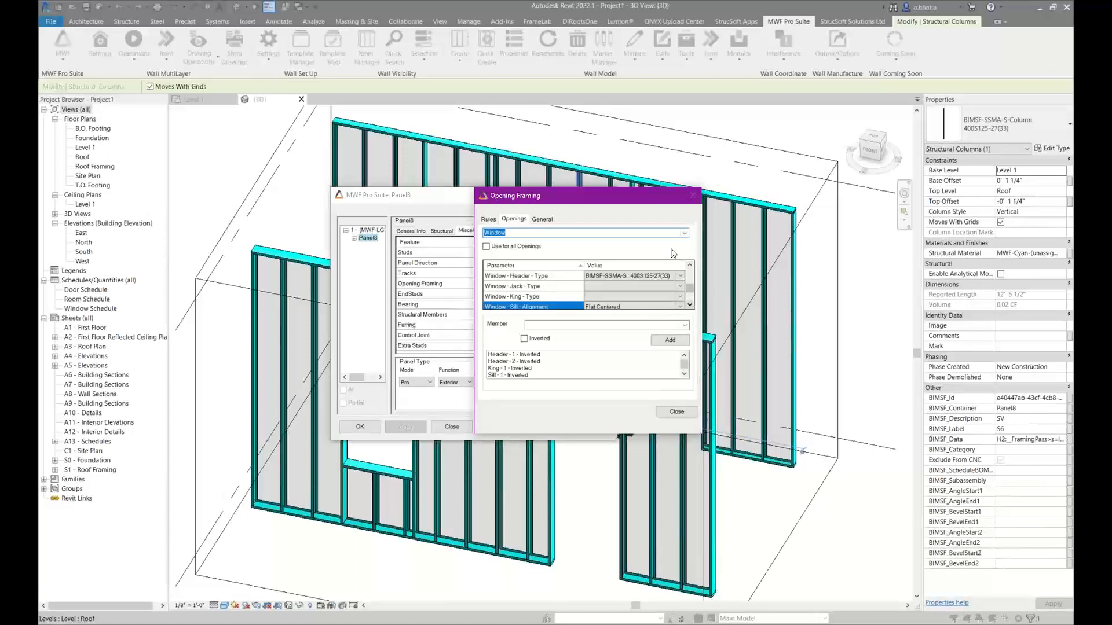
left_click(683, 276)
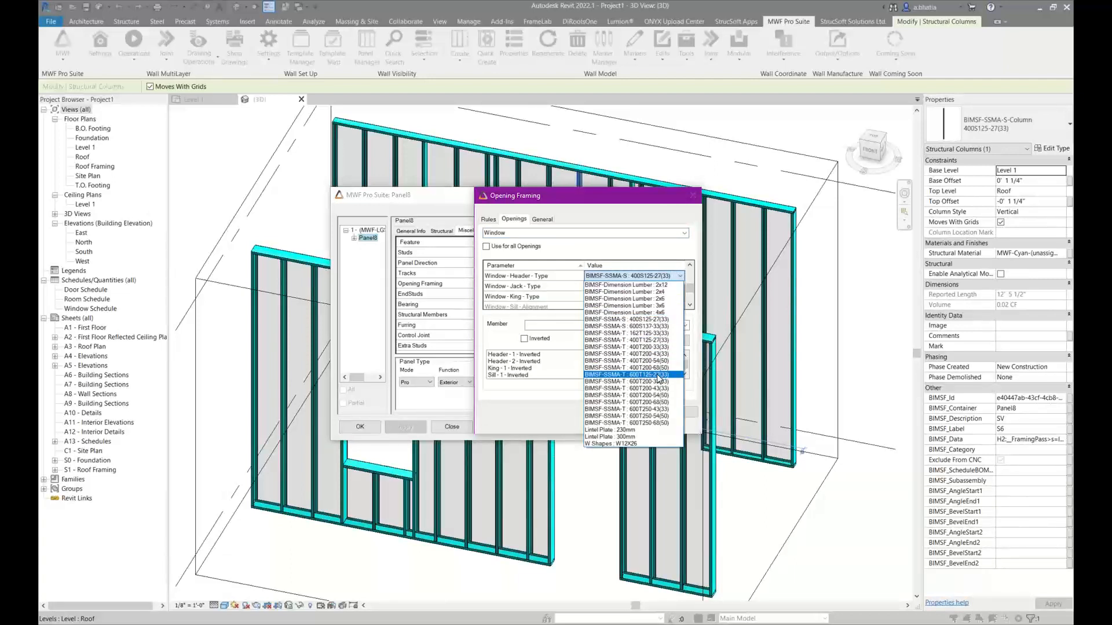
left_click(650, 354)
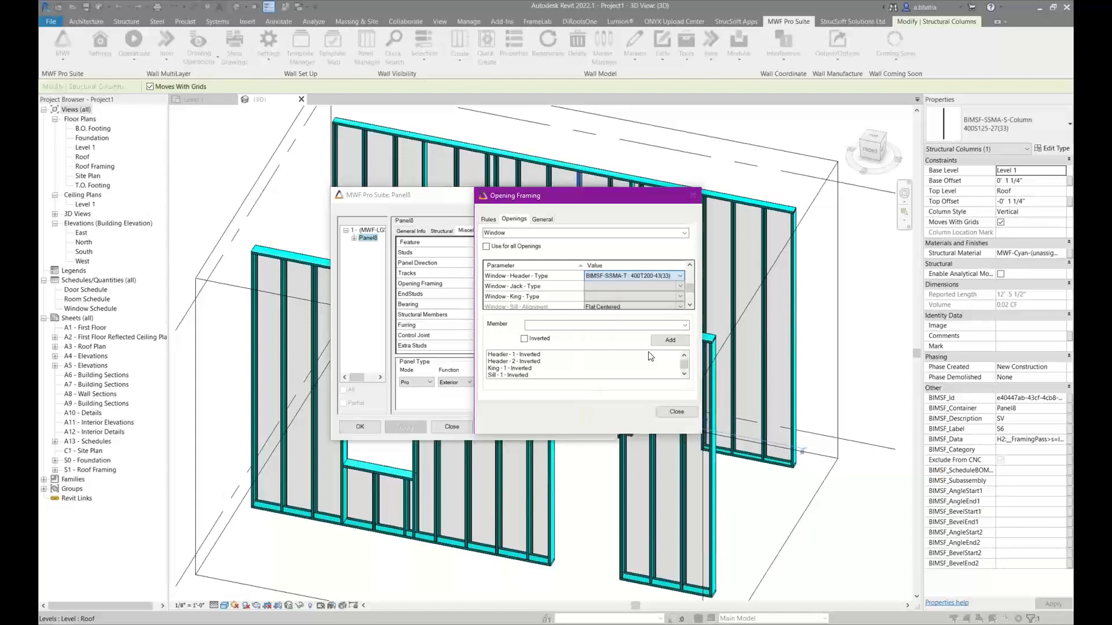
left_click(690, 305)
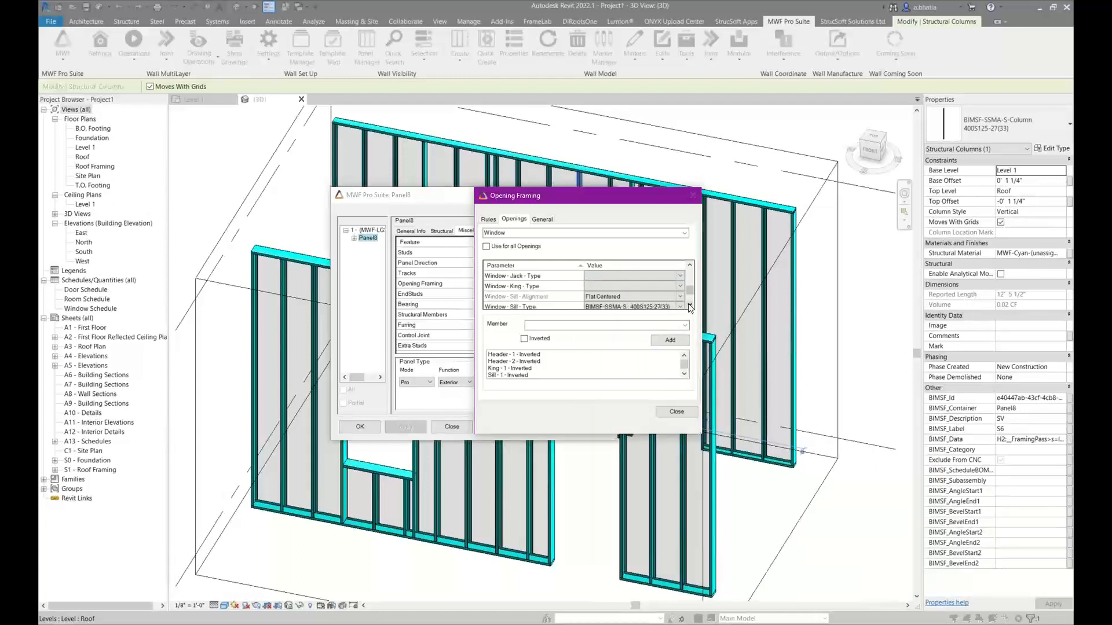
left_click(680, 307)
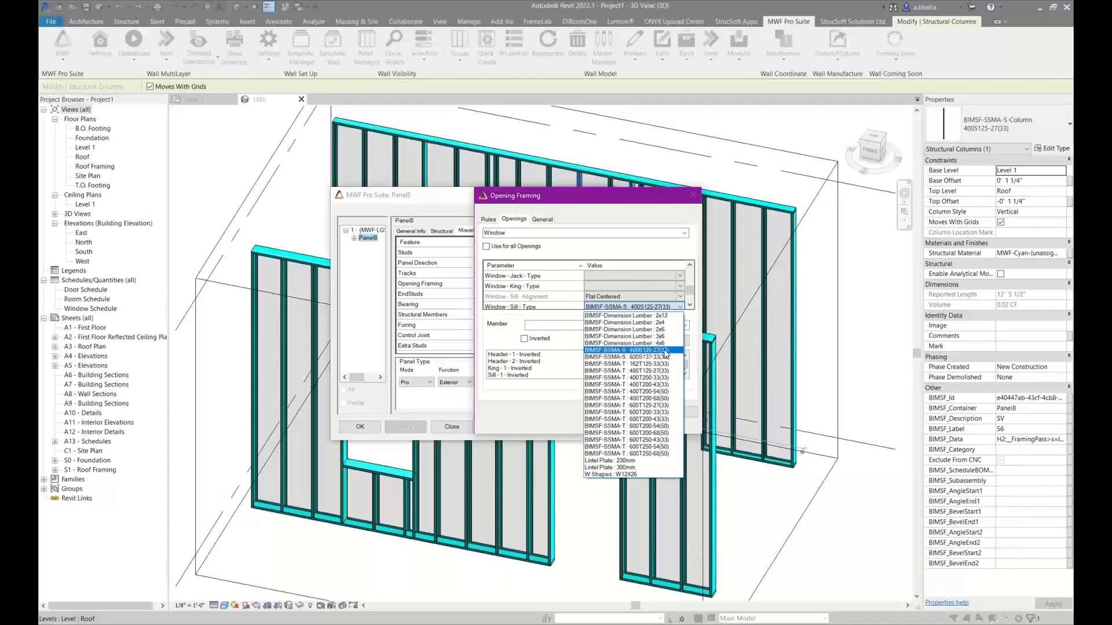
left_click(657, 385)
left_click(690, 265)
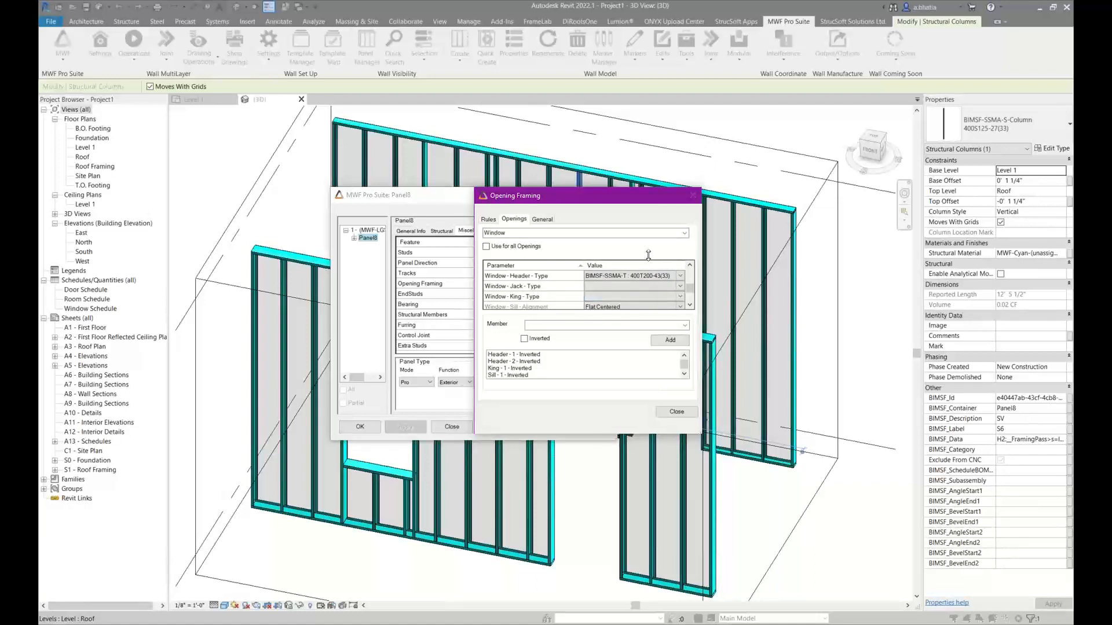
Set both the header type and the sill type for Door openings to BIMSF-SSMA-T : 400T200-68(50)
left_click(684, 233)
left_click(539, 247)
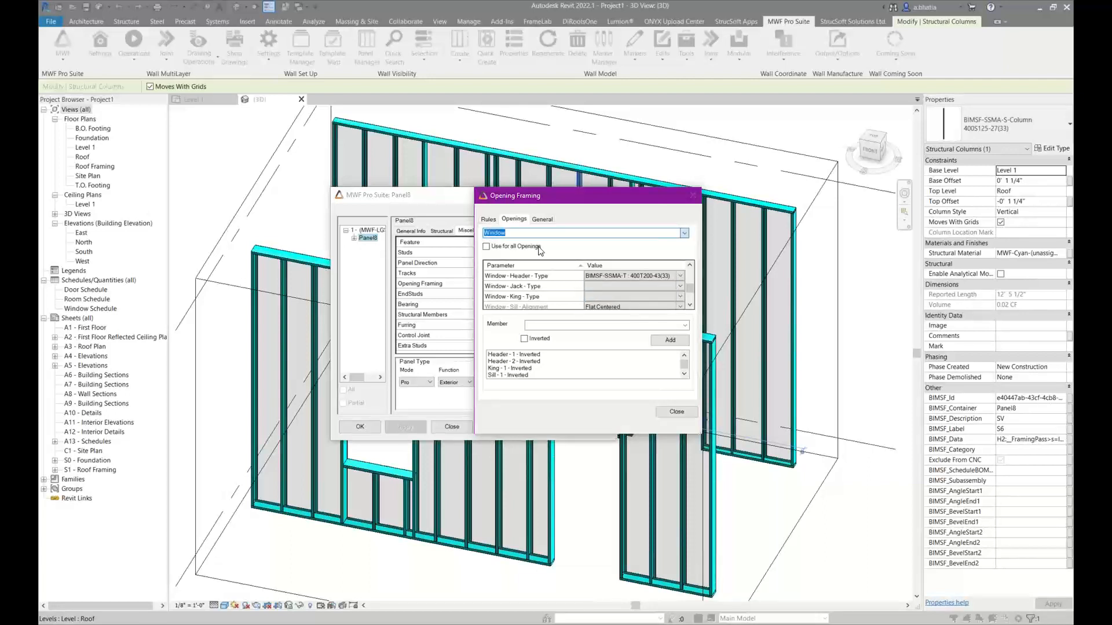
left_click(694, 307)
left_click(690, 305)
left_click(689, 306)
left_click(689, 306)
left_click(689, 305)
left_click(689, 306)
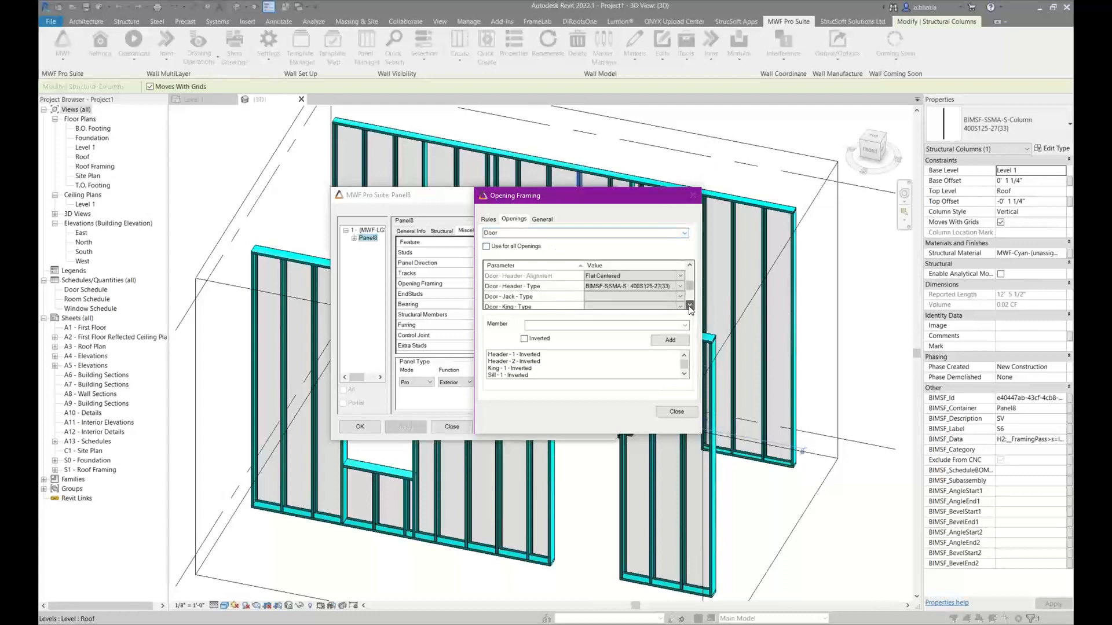
left_click(682, 287)
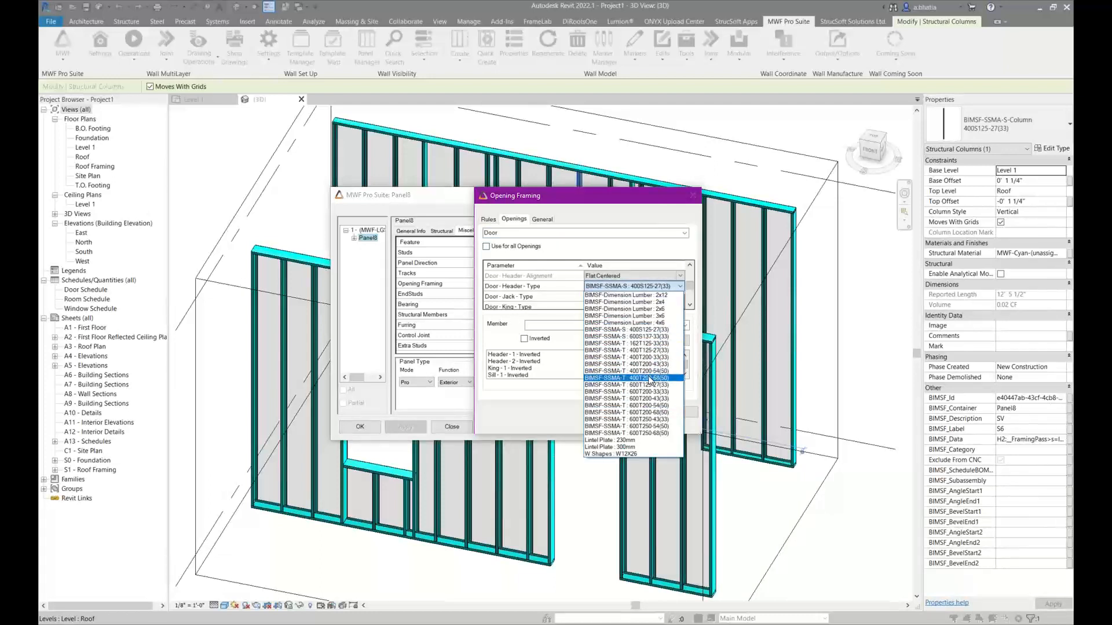
left_click(650, 378)
left_click(689, 306)
left_click(690, 306)
left_click(689, 306)
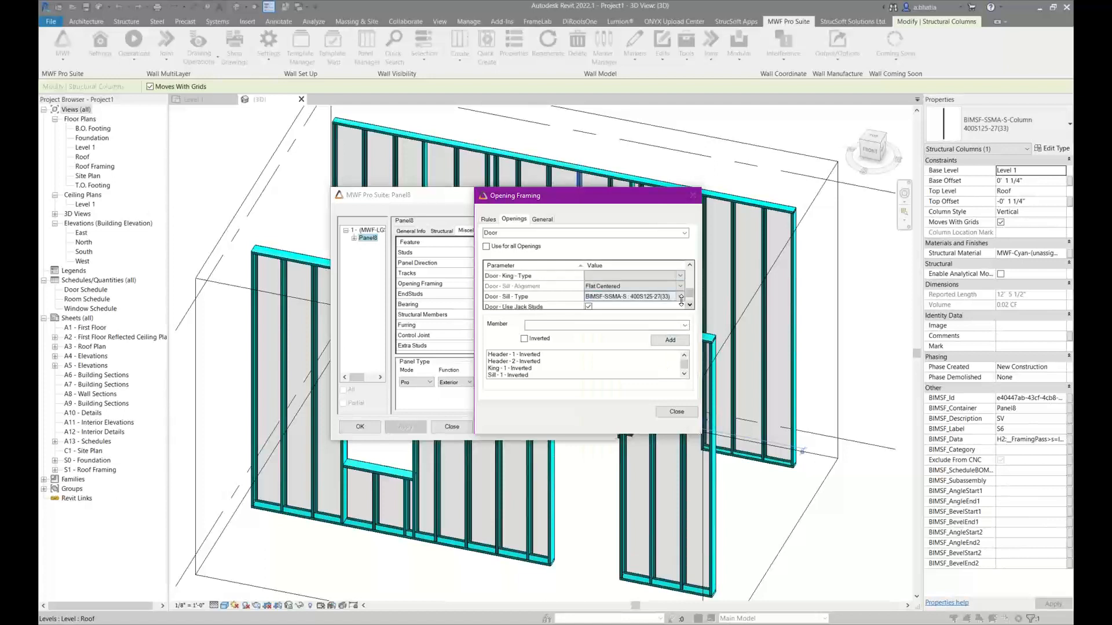
left_click(681, 297)
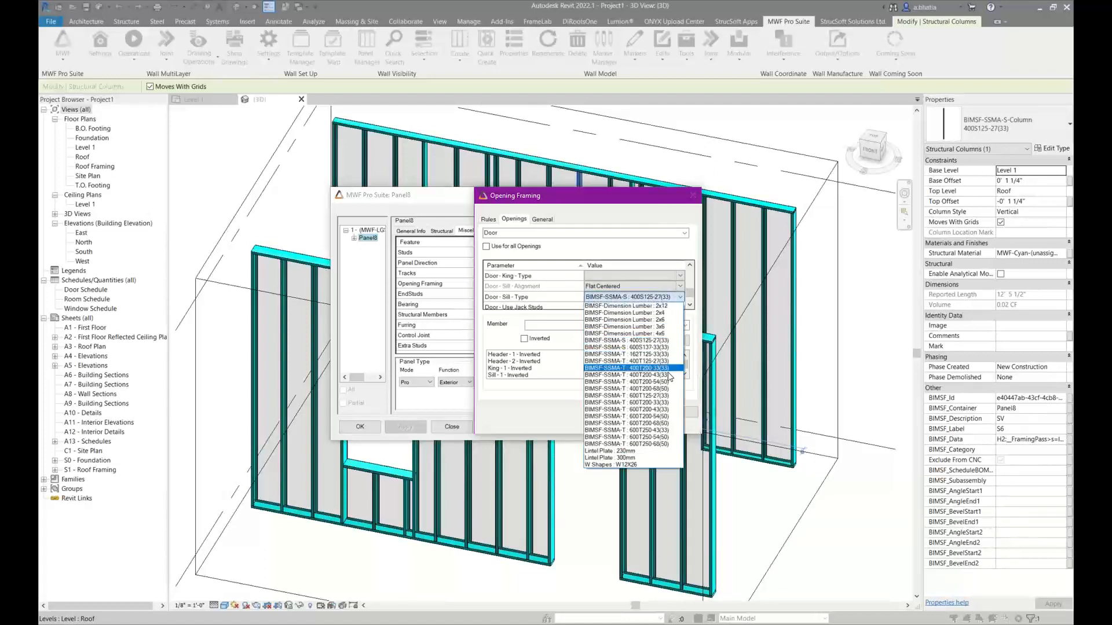
left_click(659, 388)
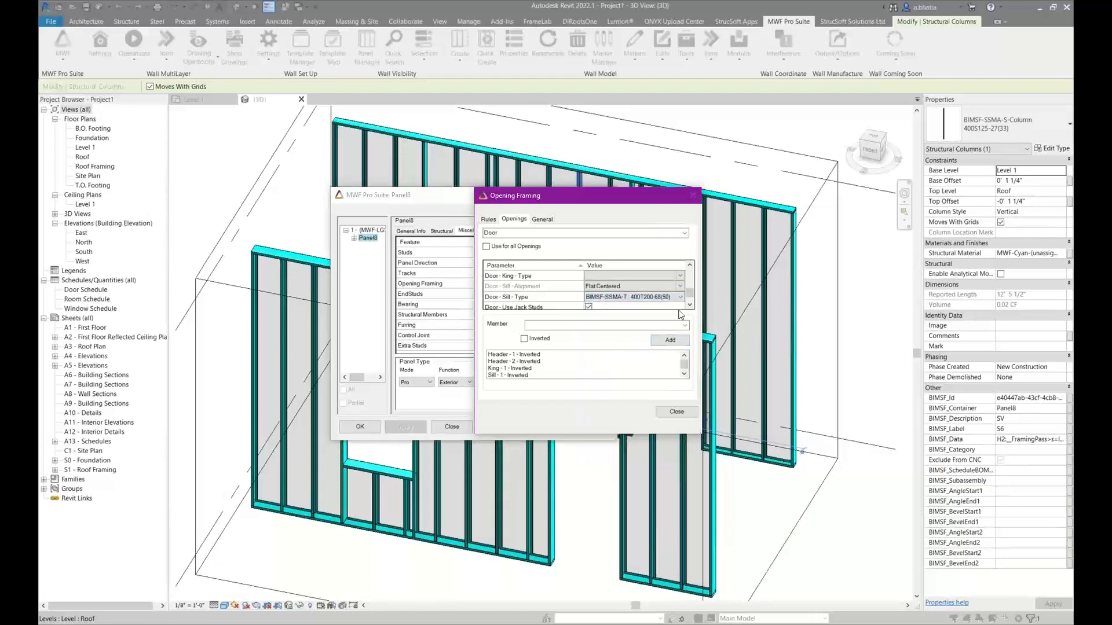
Set the Door king type to the BIMSF-SSMA-S-Column 400S200-68 section and review the door's member list
left_click(689, 265)
left_click(690, 265)
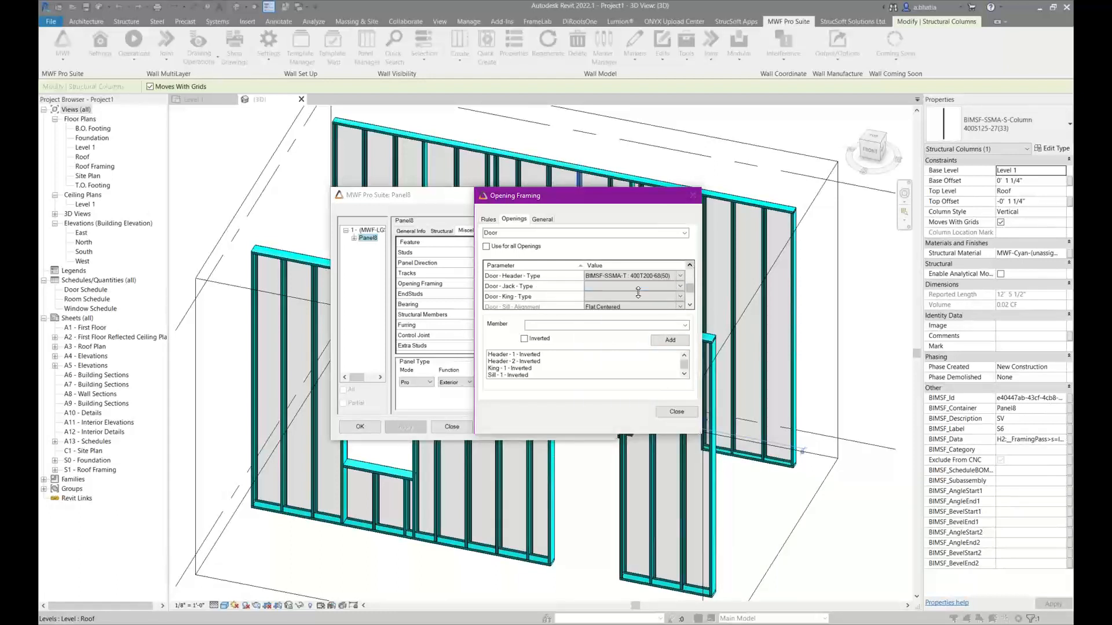
left_click(680, 298)
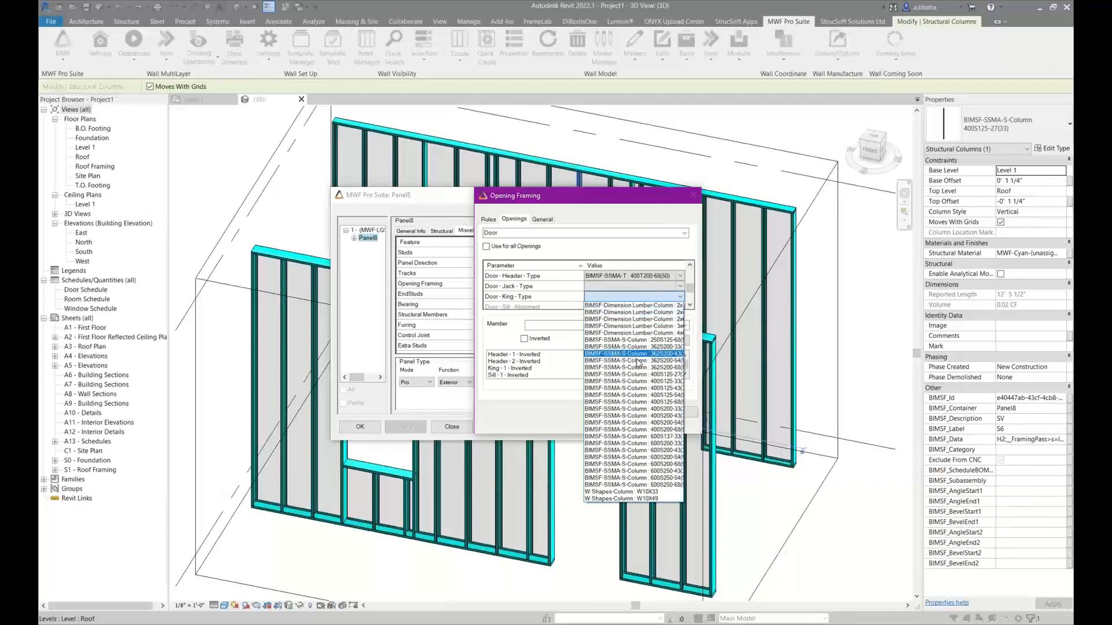
left_click(634, 428)
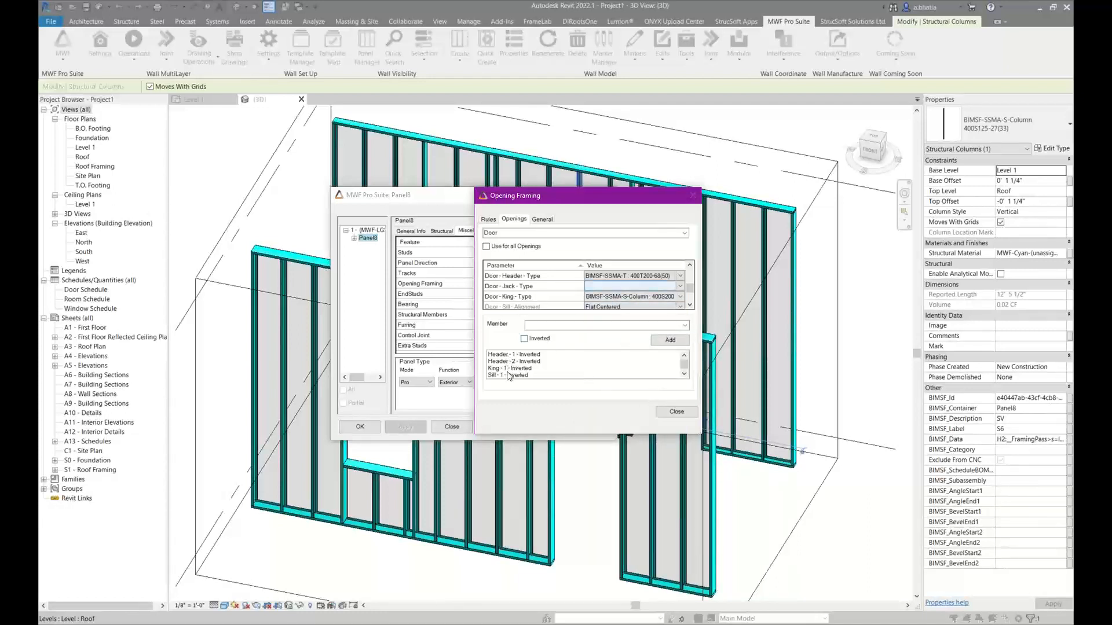
scroll(526, 368, "down", 1)
scroll(526, 382, "up", 1)
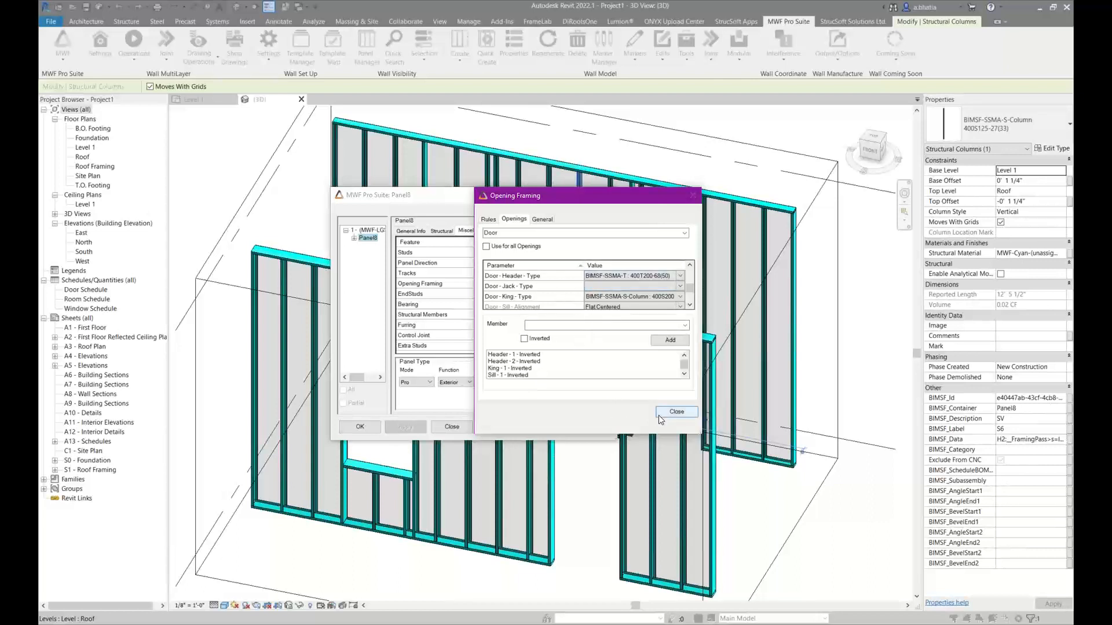
Finish the opening framing settings for Panel8 and apply them to the panel
left_click(675, 414)
left_click(380, 431)
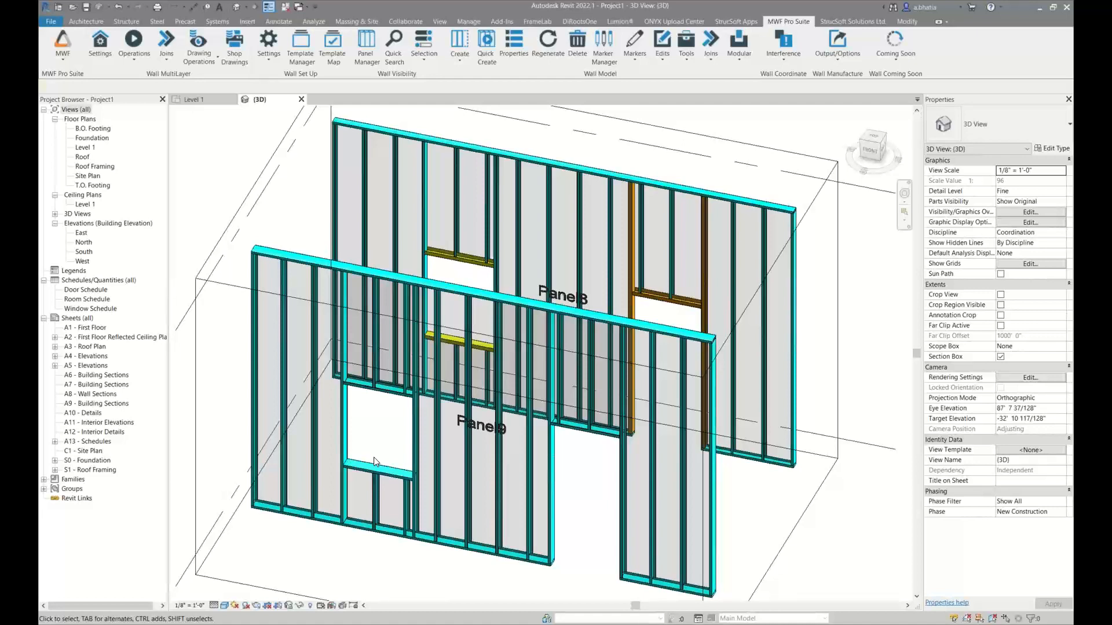
Examine the framing around Panel8's window opening and check the header's section type
scroll(430, 211, "up", 3)
scroll(431, 214, "up", 3)
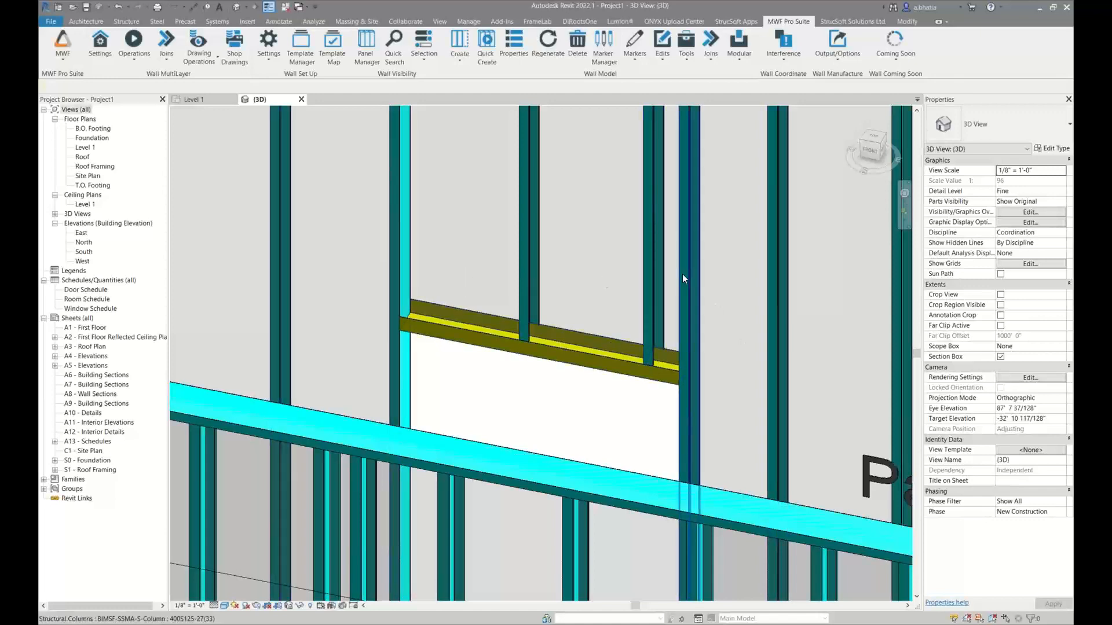
scroll(682, 273, "down", 2)
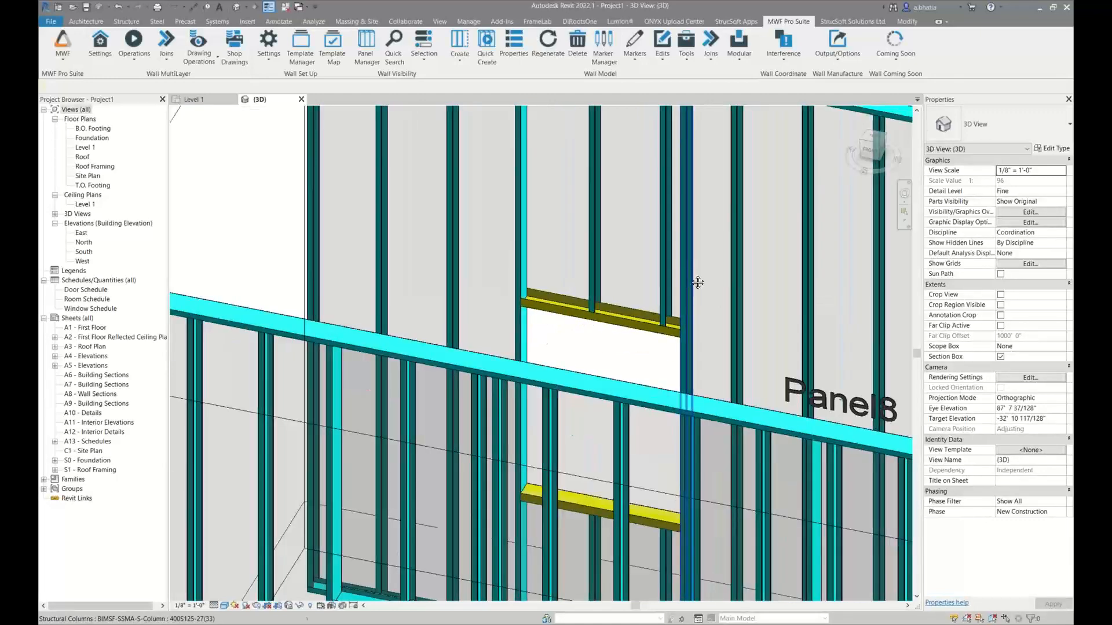
middle_click_drag(682, 273, 608, 255)
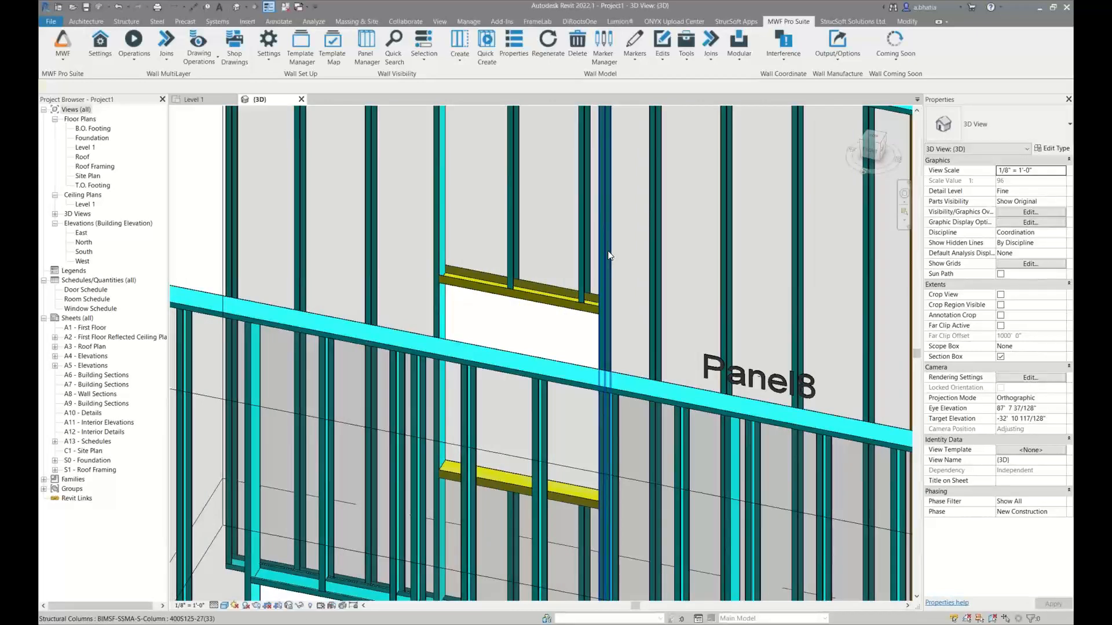
scroll(533, 313, "up", 2)
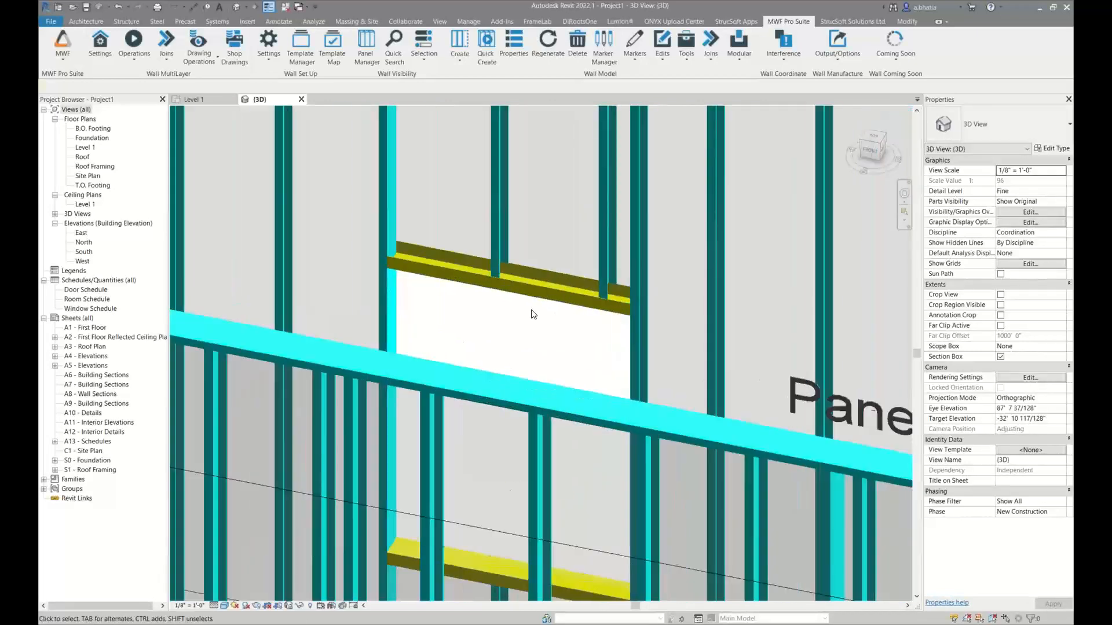
left_click(550, 269)
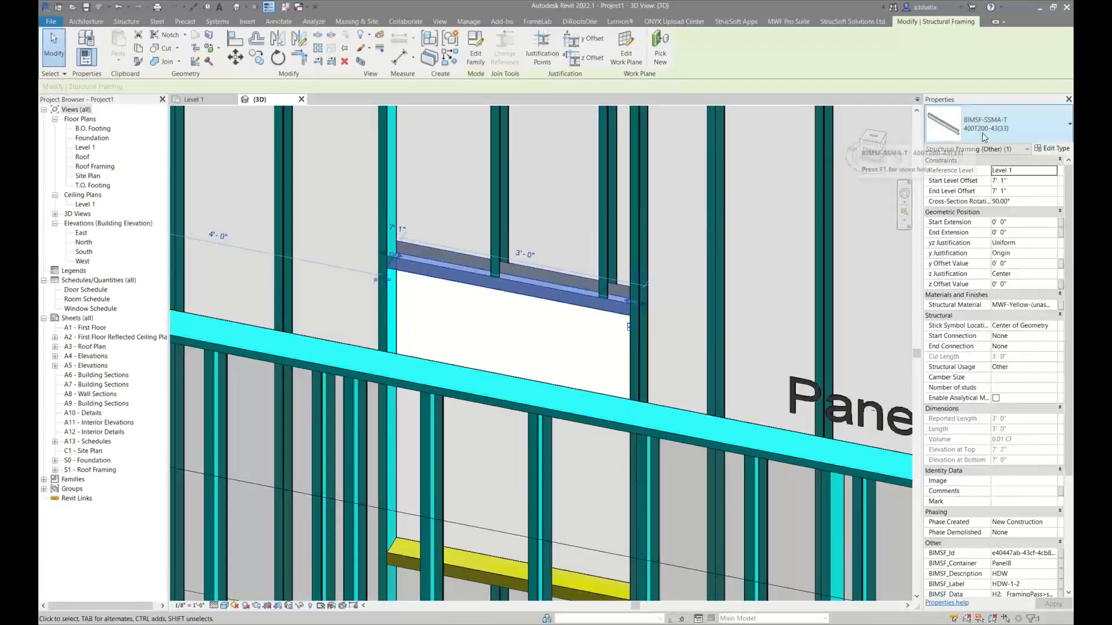
scroll(602, 177, "down", 4)
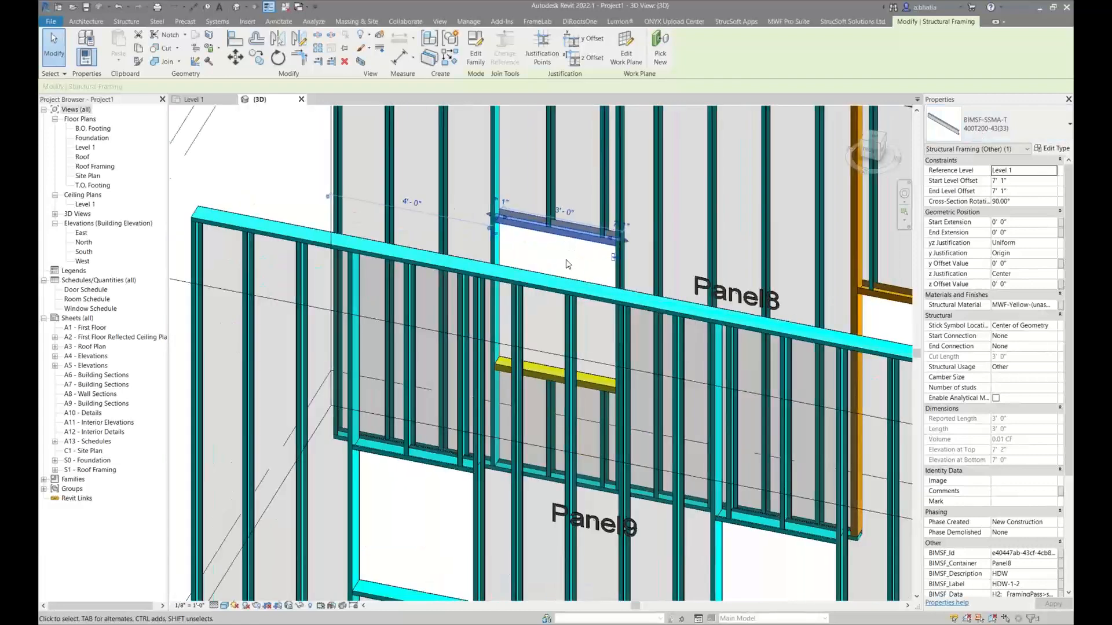
left_click(550, 259)
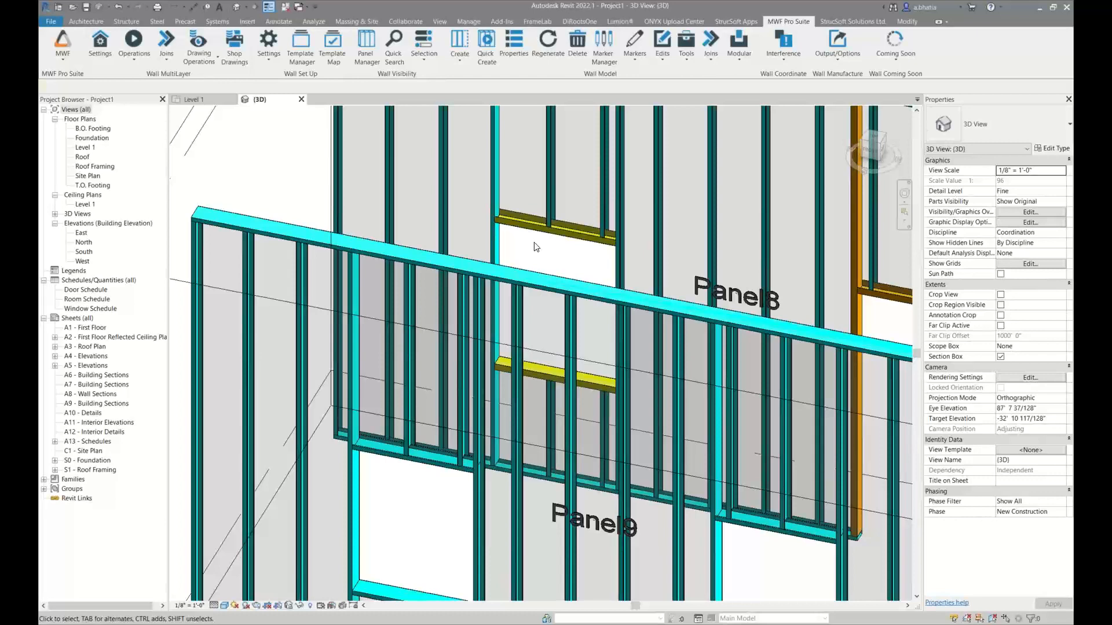
Regenerate Panel9 and compare its framing with Panel8 in the 3D view
scroll(534, 242, "down", 1)
middle_click_drag(435, 431, 335, 341)
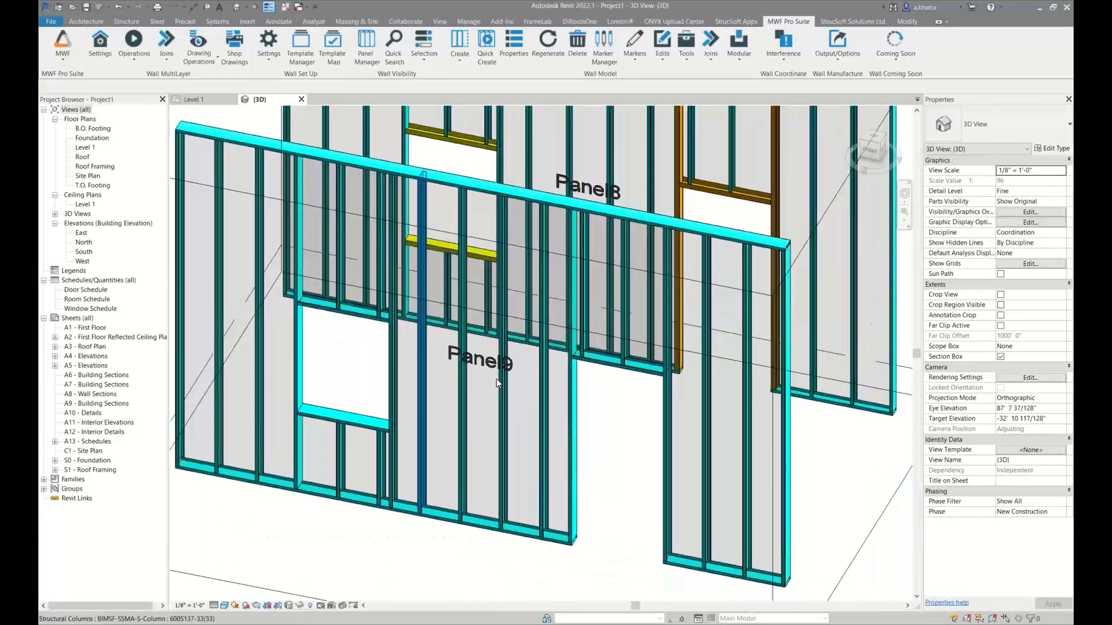
left_click(501, 379)
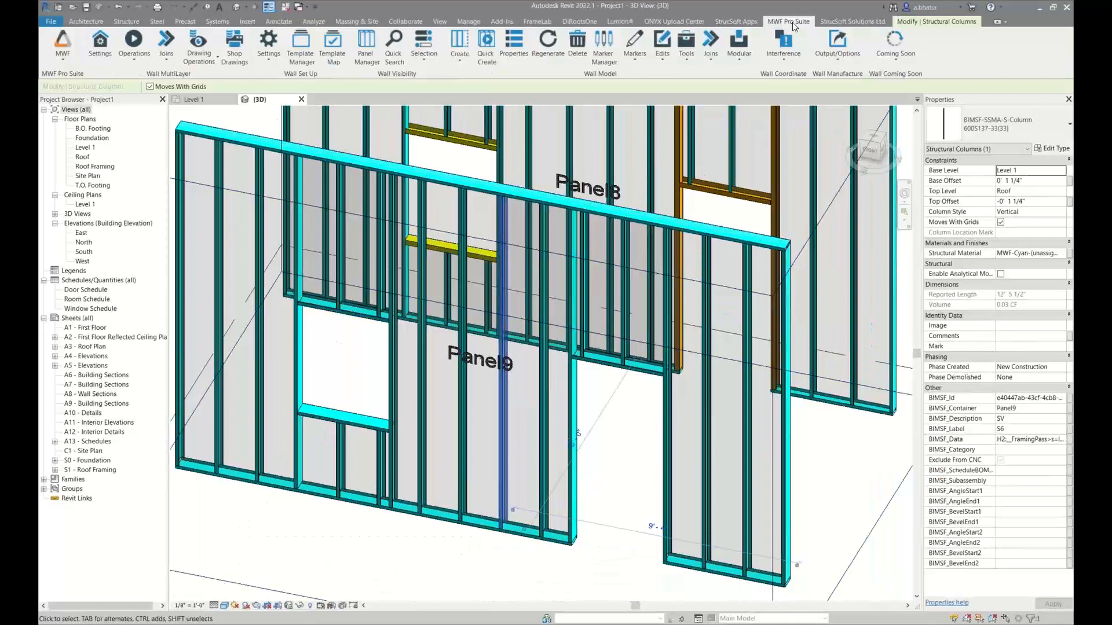
left_click(549, 54)
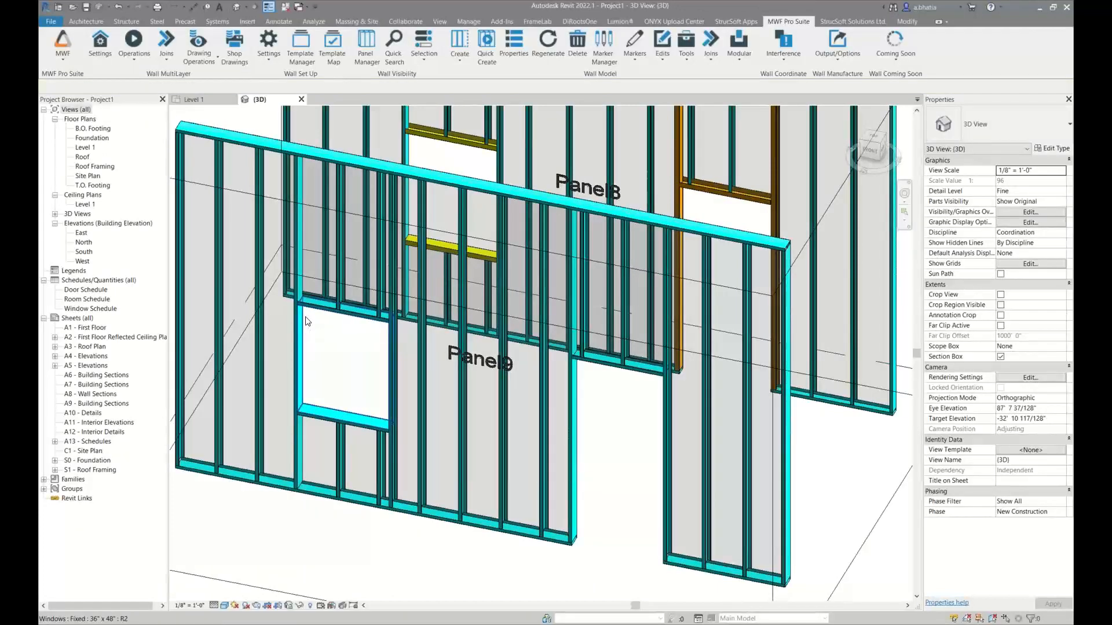
scroll(306, 318, "down", 3)
middle_click_drag(307, 320, 331, 406)
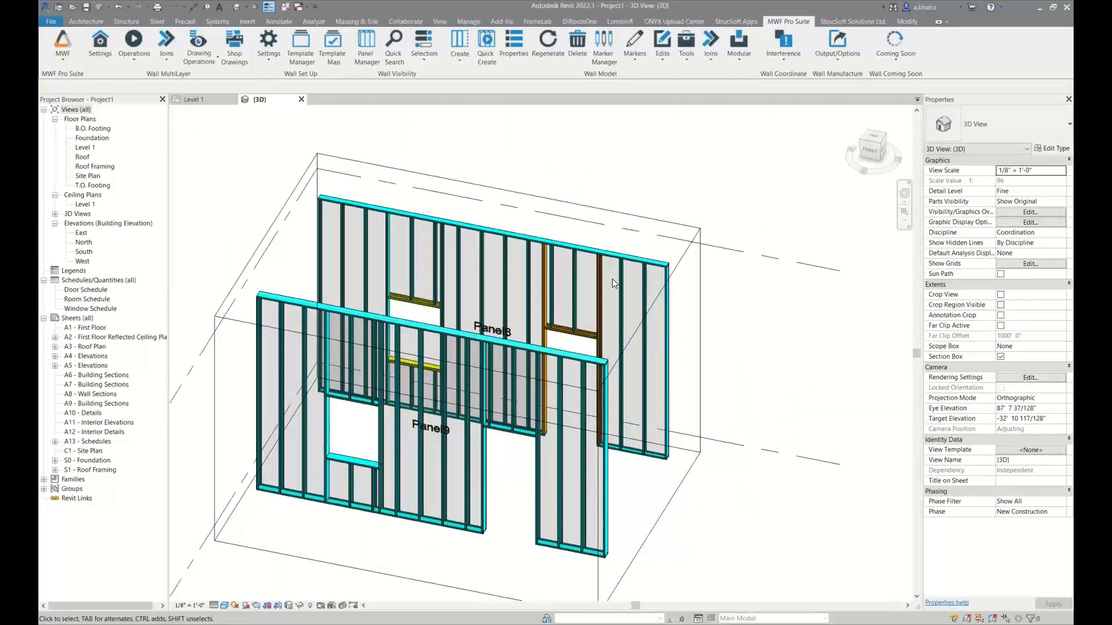
middle_click_drag(494, 289, 491, 271)
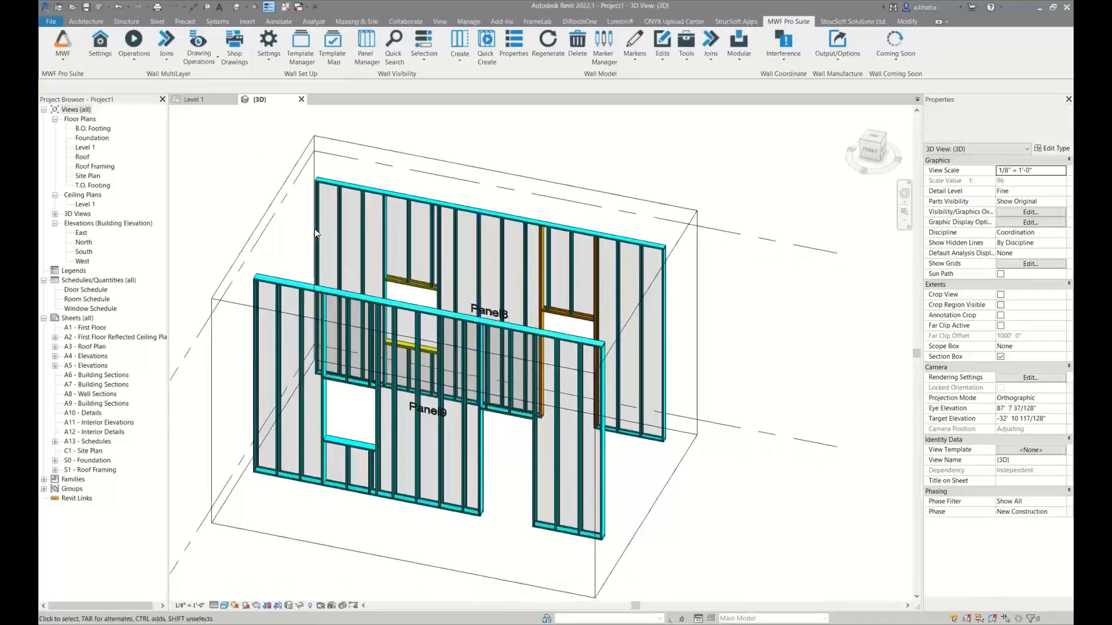
Apply the LGS Ignore openings between studs framing type to the four Level 1 openings in the Ignore Openings Between Studs area
left_click(193, 99)
scroll(344, 320, "down", 5)
middle_click_drag(382, 439, 243, 493)
scroll(513, 354, "up", 4)
middle_click_drag(505, 357, 474, 332)
scroll(489, 306, "down", 1)
scroll(486, 315, "up", 2)
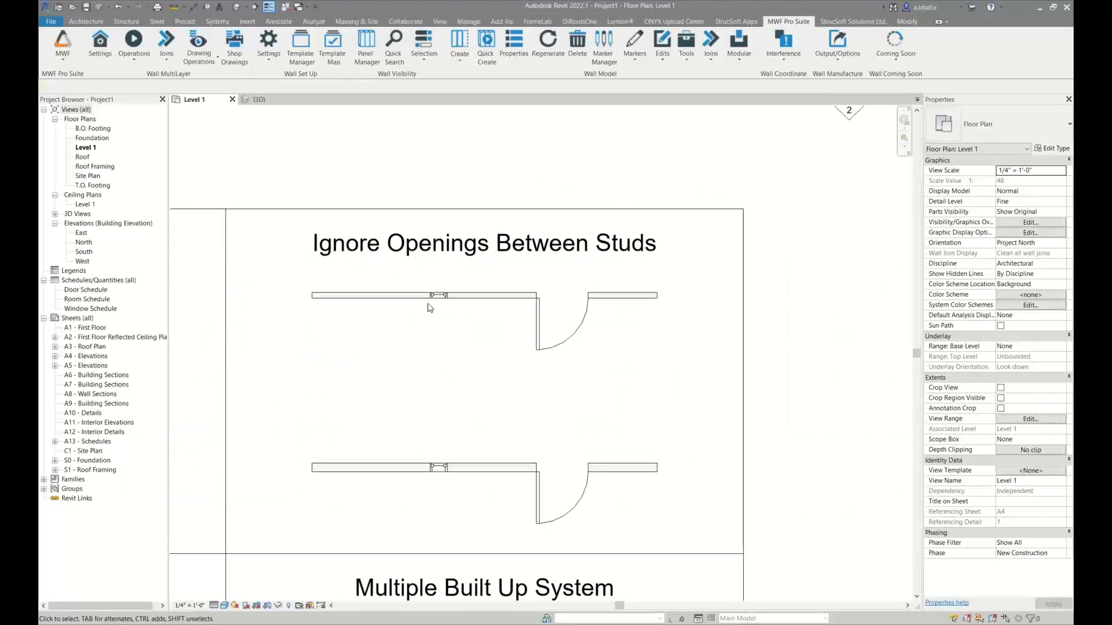
left_click_drag(419, 280, 631, 541)
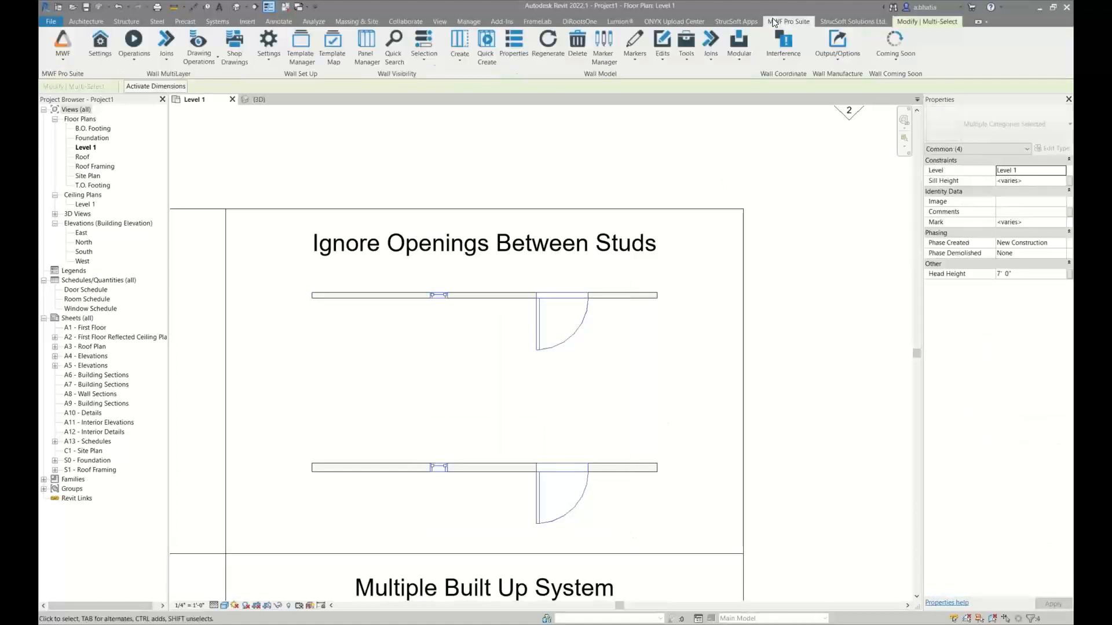
left_click(641, 51)
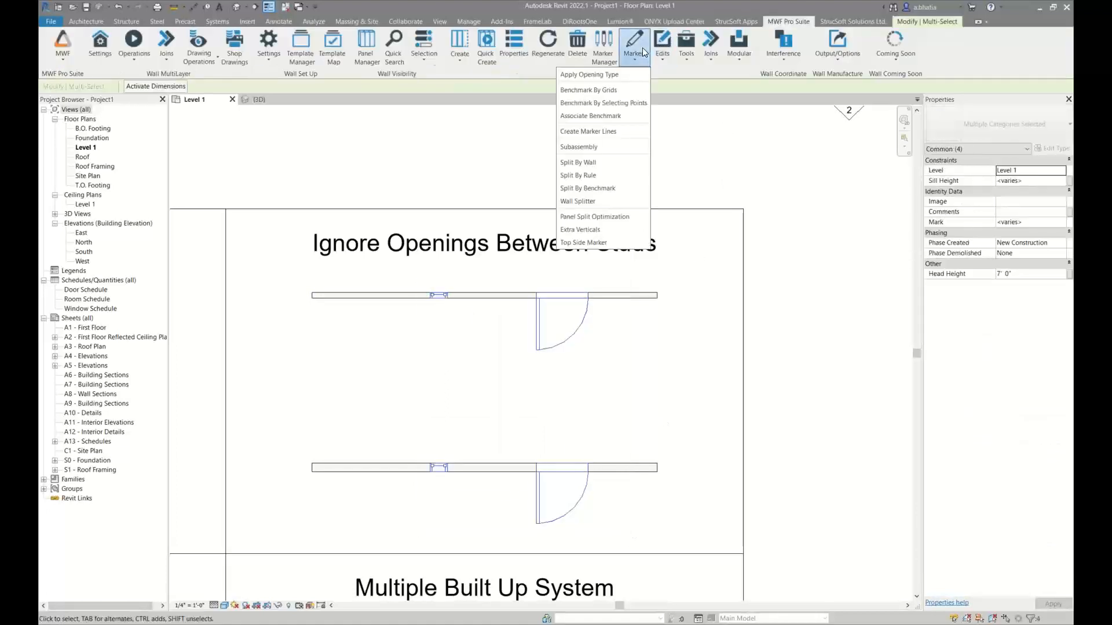
left_click(613, 72)
left_click(596, 199)
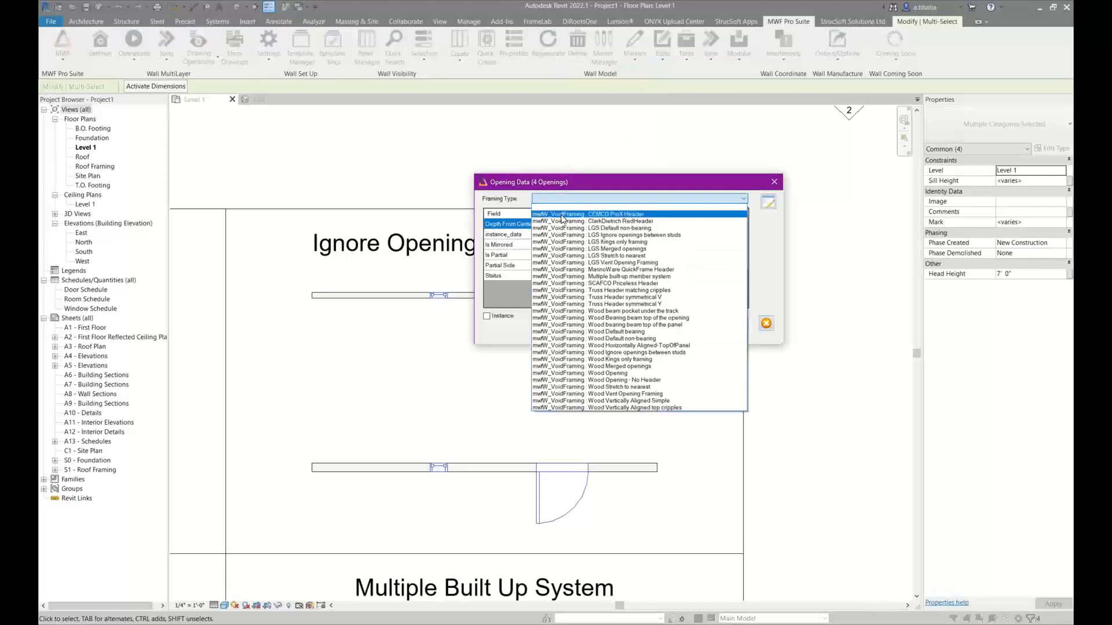
left_click(644, 235)
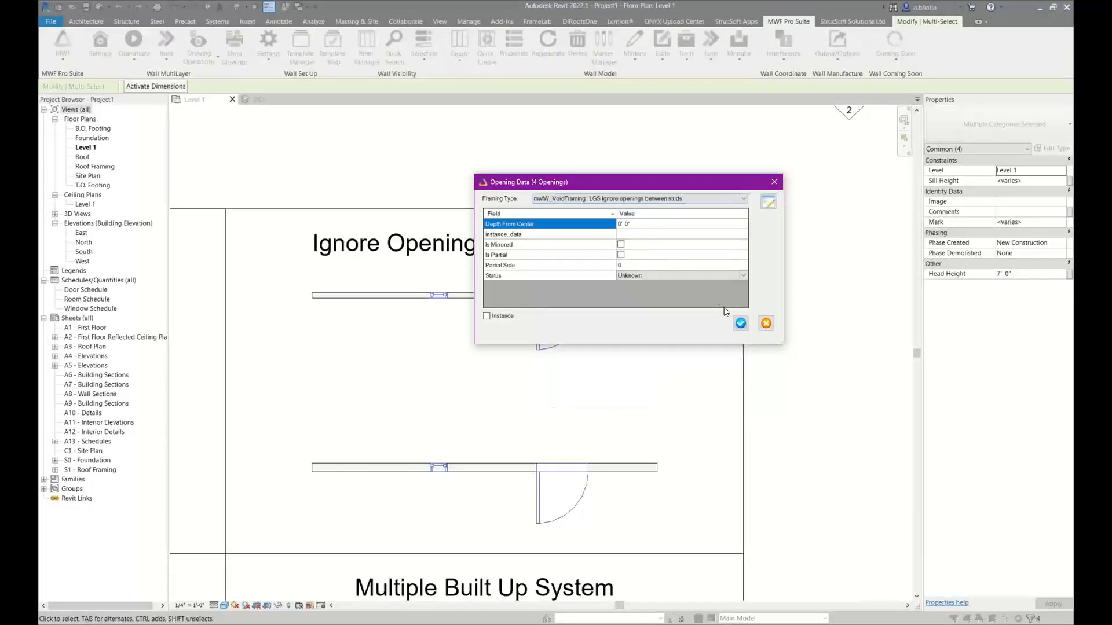
left_click(741, 324)
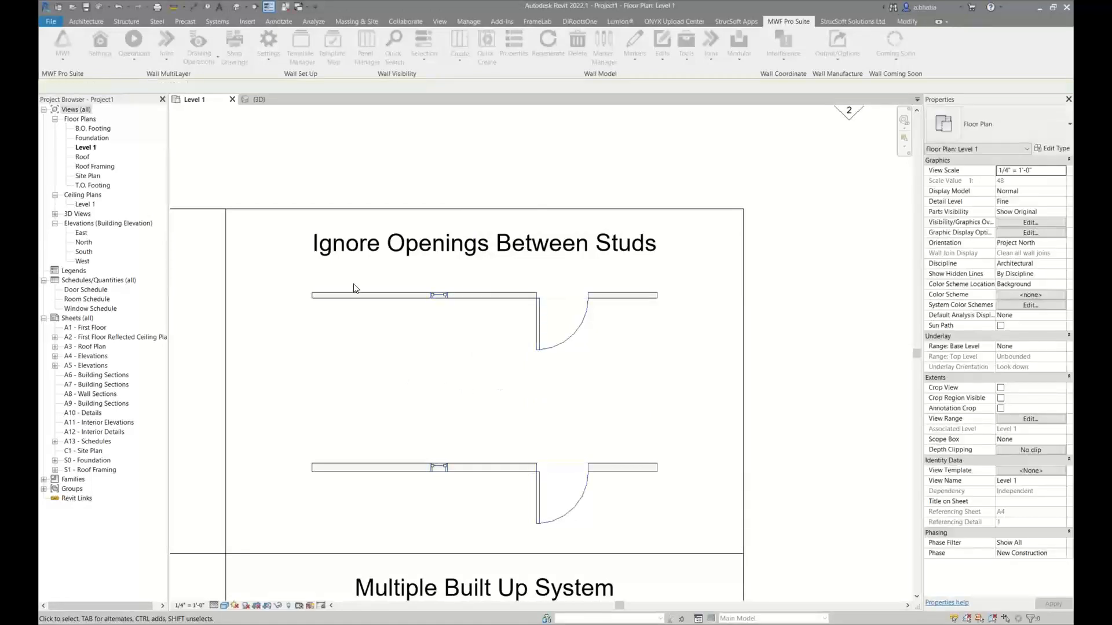
Quick-create panels on both walls in the Ignore Openings Between Studs area and inspect the studs beside the upper wall's window
left_click_drag(354, 284, 275, 555)
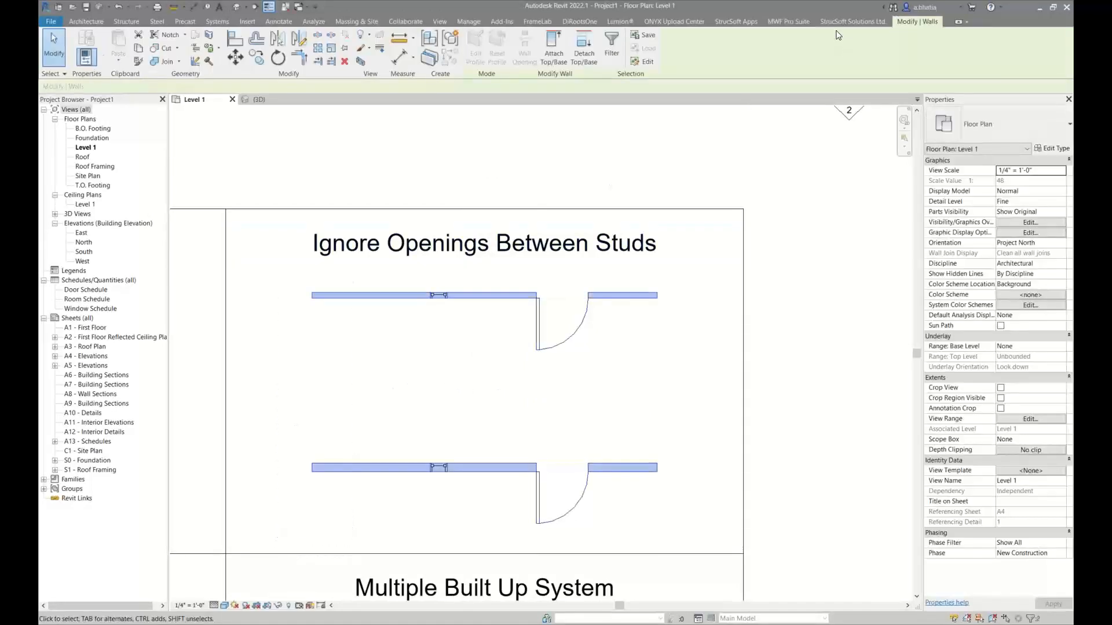
left_click(486, 47)
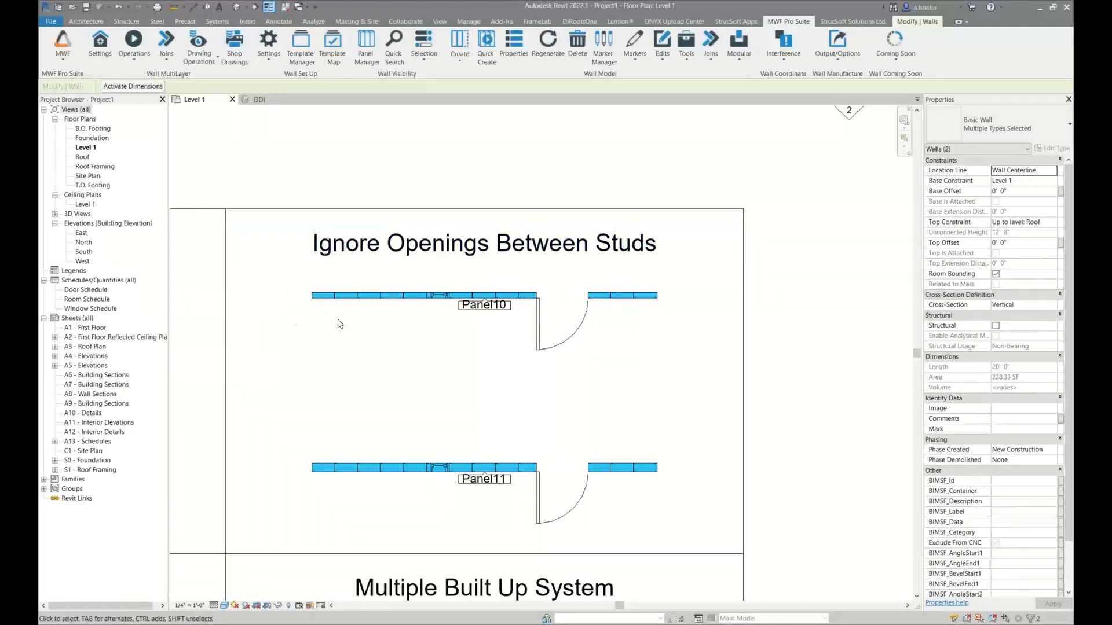
scroll(428, 296, "up", 5)
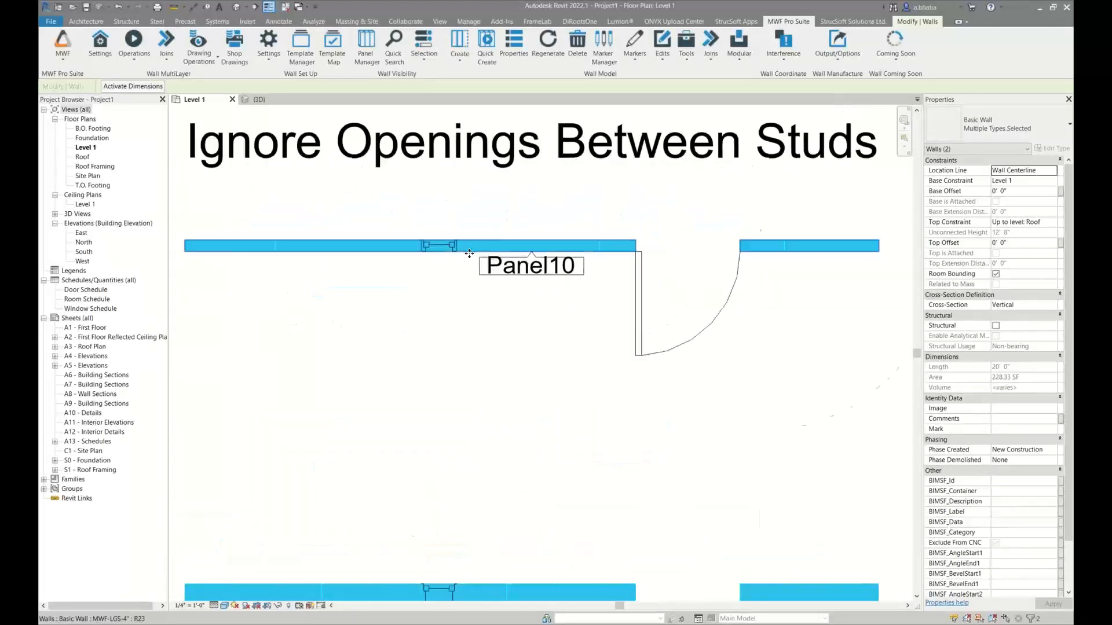
left_click(466, 253)
scroll(455, 250, "up", 5)
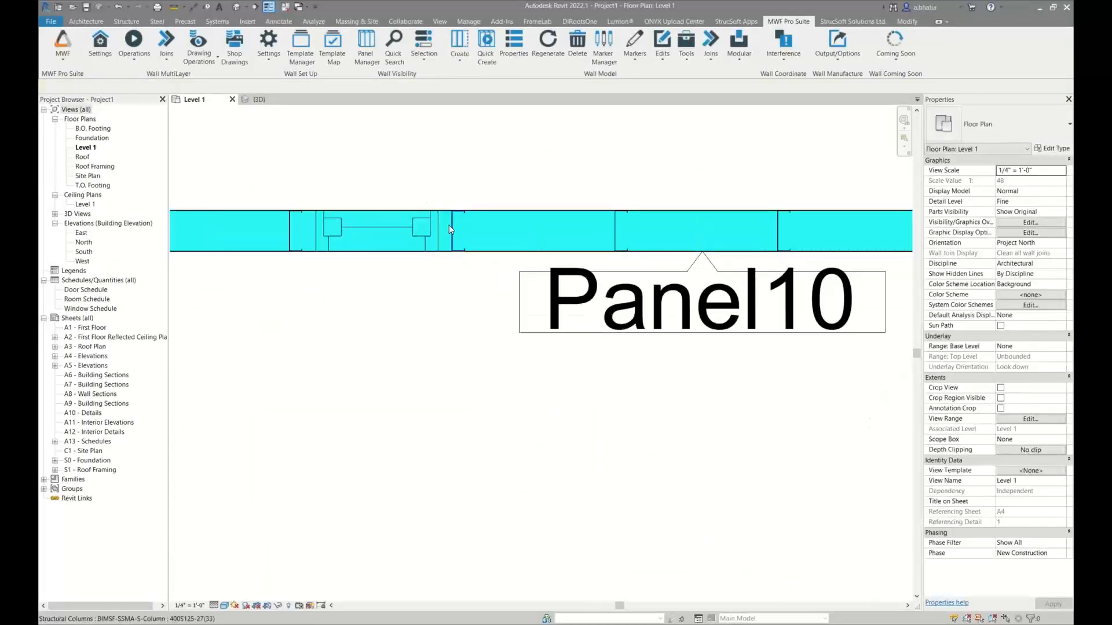
scroll(450, 224, "down", 6)
scroll(450, 225, "down", 3)
Review which panel template the MWF template map assigns to each wall type
middle_click_drag(183, 330, 680, 340)
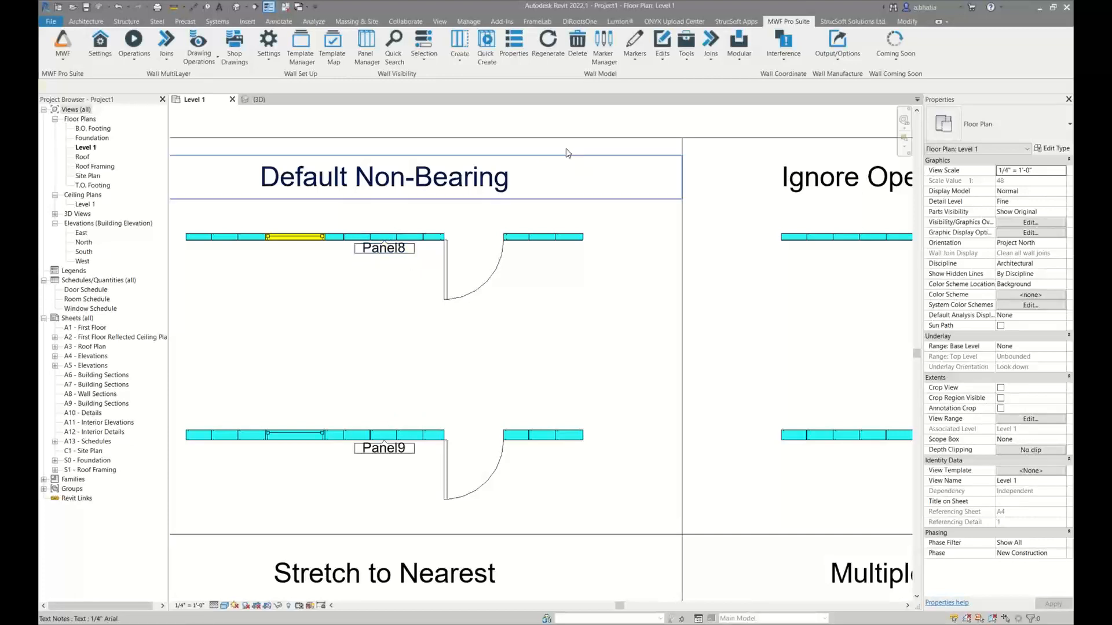
middle_click_drag(613, 231, 557, 242)
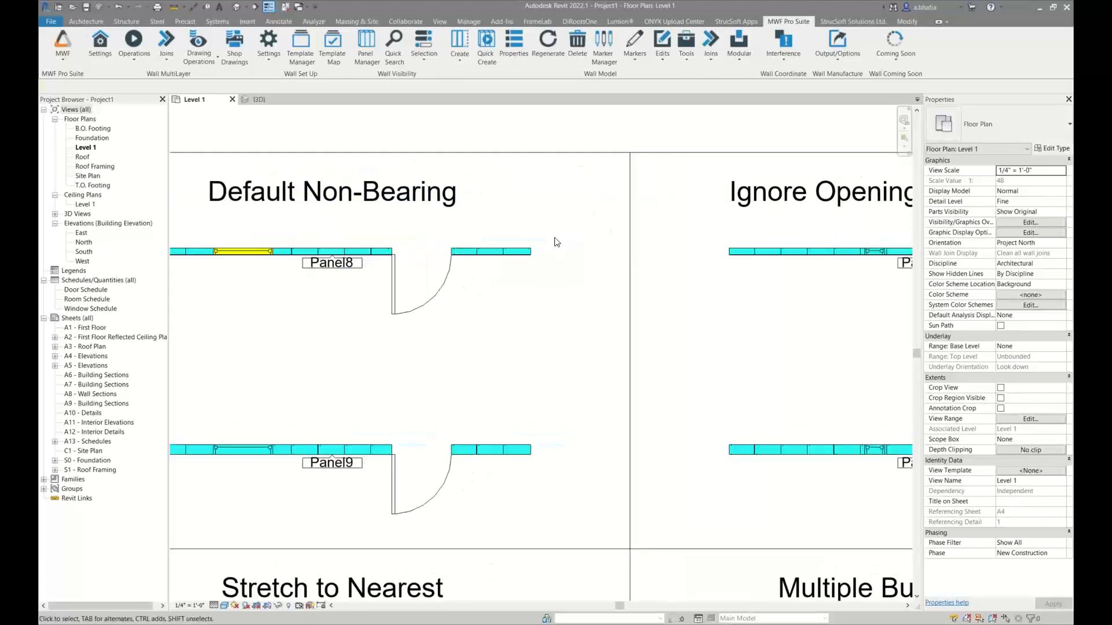
middle_click_drag(729, 263, 649, 254)
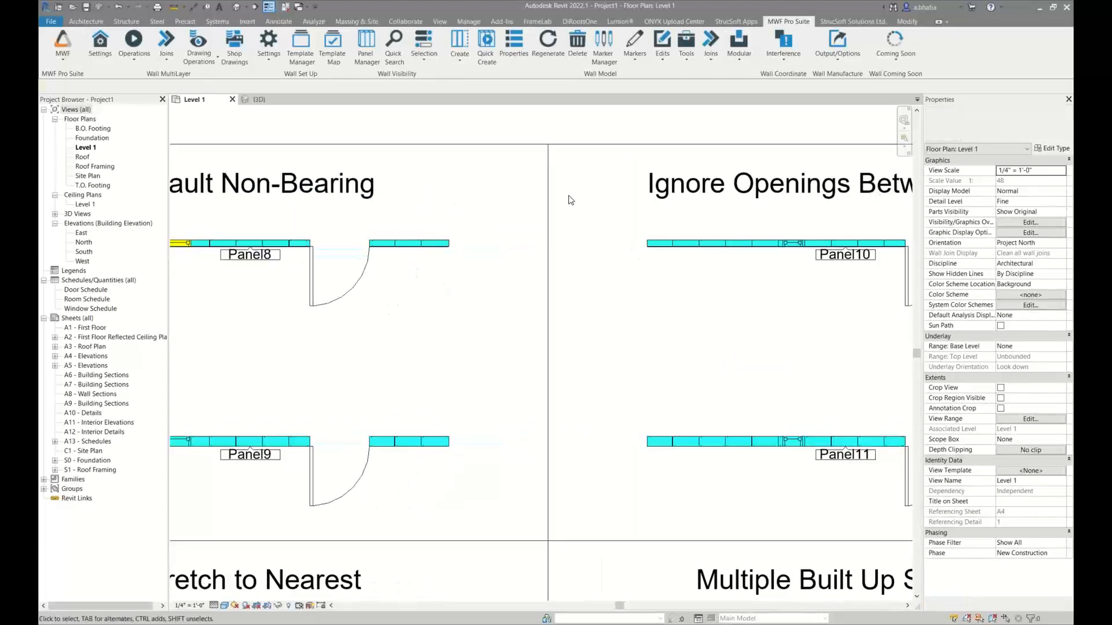
left_click(333, 46)
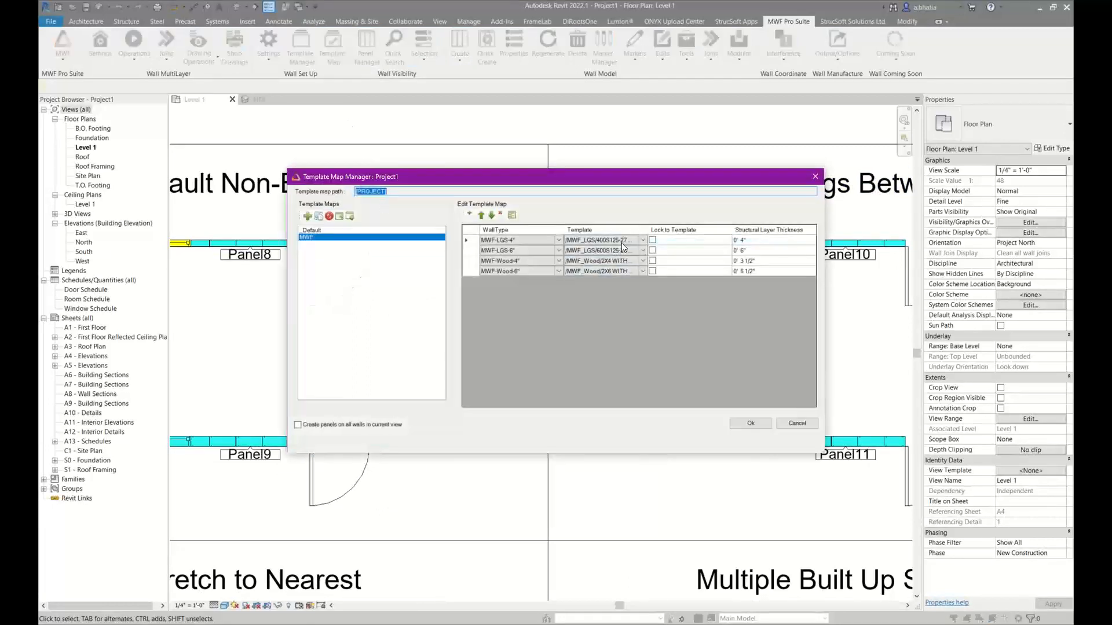
left_click(795, 424)
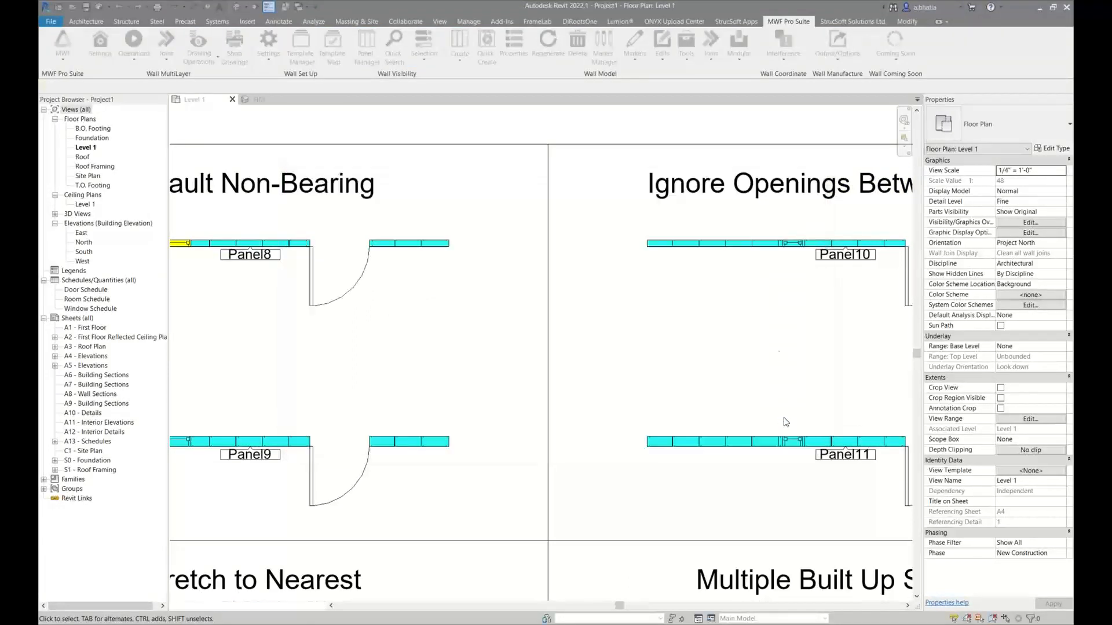
Isolate Panel10 and Panel11 from the Level 1 plan in a section-boxed 3D view
middle_click_drag(760, 302, 512, 280)
scroll(511, 278, "up", 1)
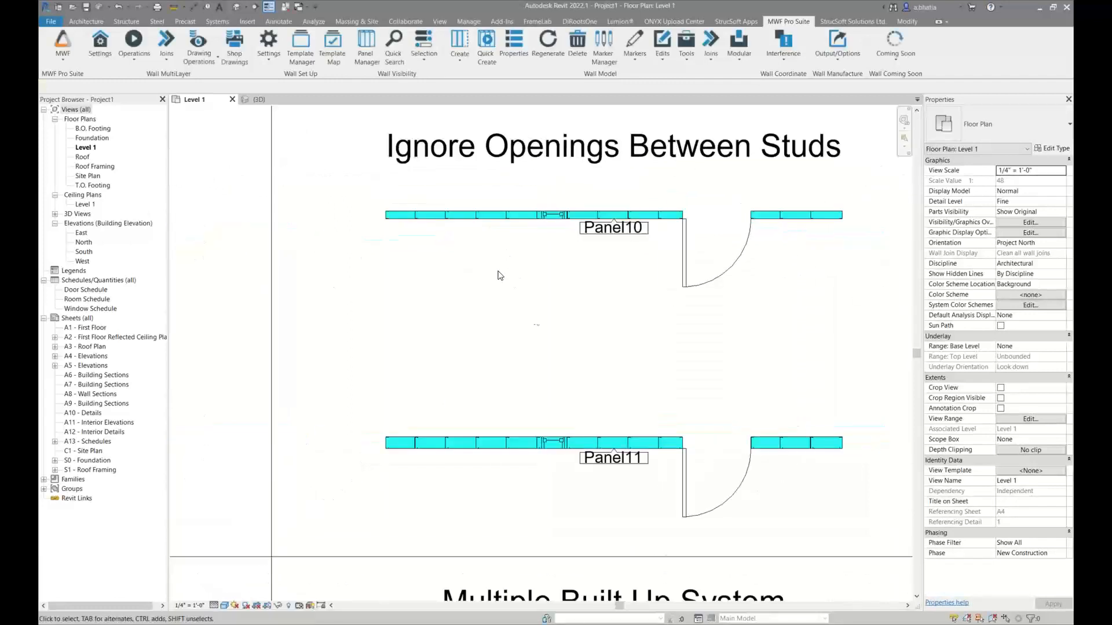
middle_click_drag(367, 241, 330, 243)
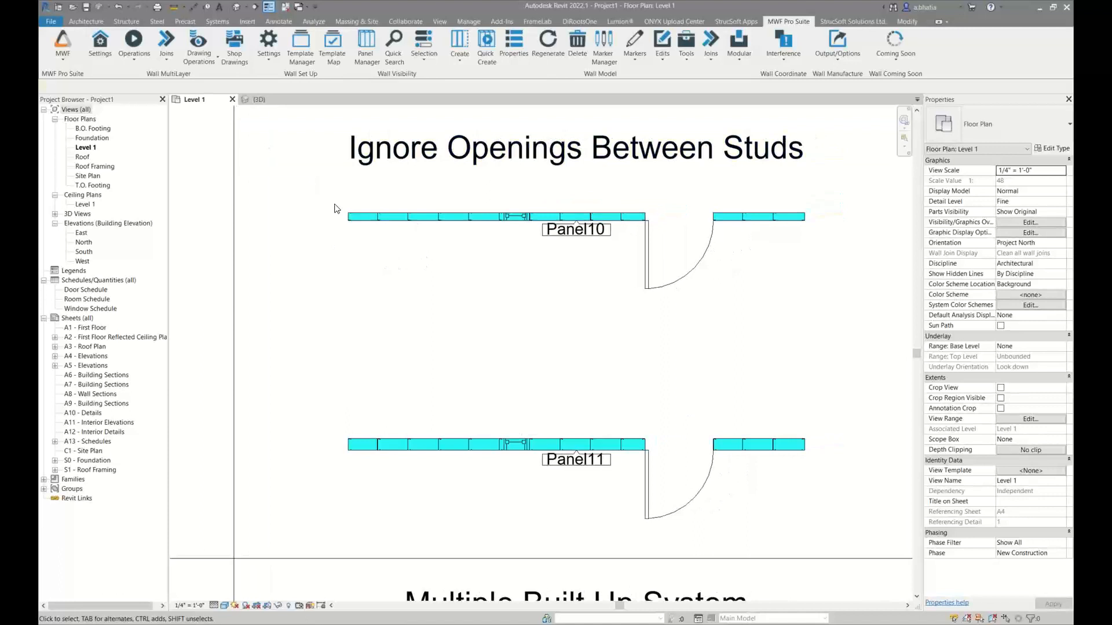
left_click_drag(334, 204, 904, 517)
key("ctrl+Tab")
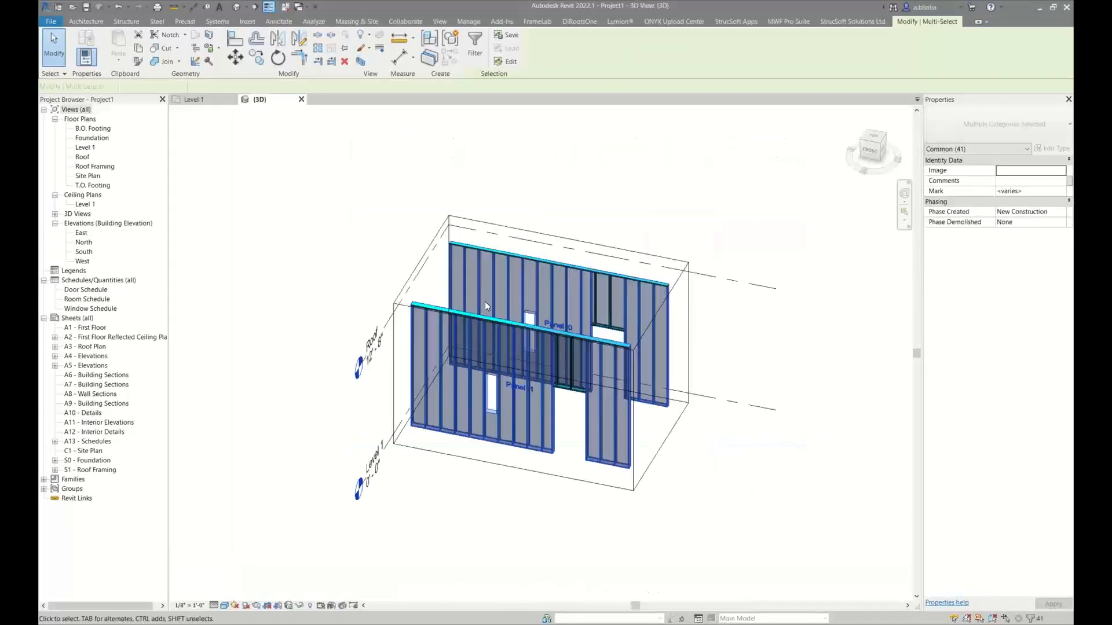
left_click(576, 174)
scroll(582, 316, "up", 6)
middle_click_drag(581, 316, 568, 260)
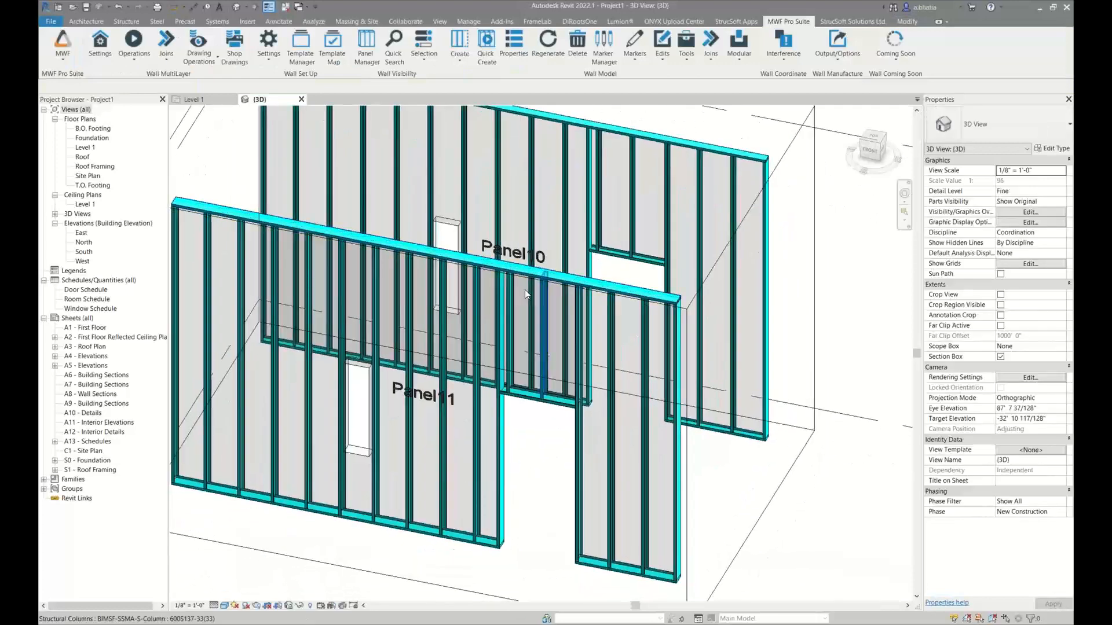
Select the narrow window in Panel10 to check its size against the stud spacing
scroll(431, 211, "up", 3)
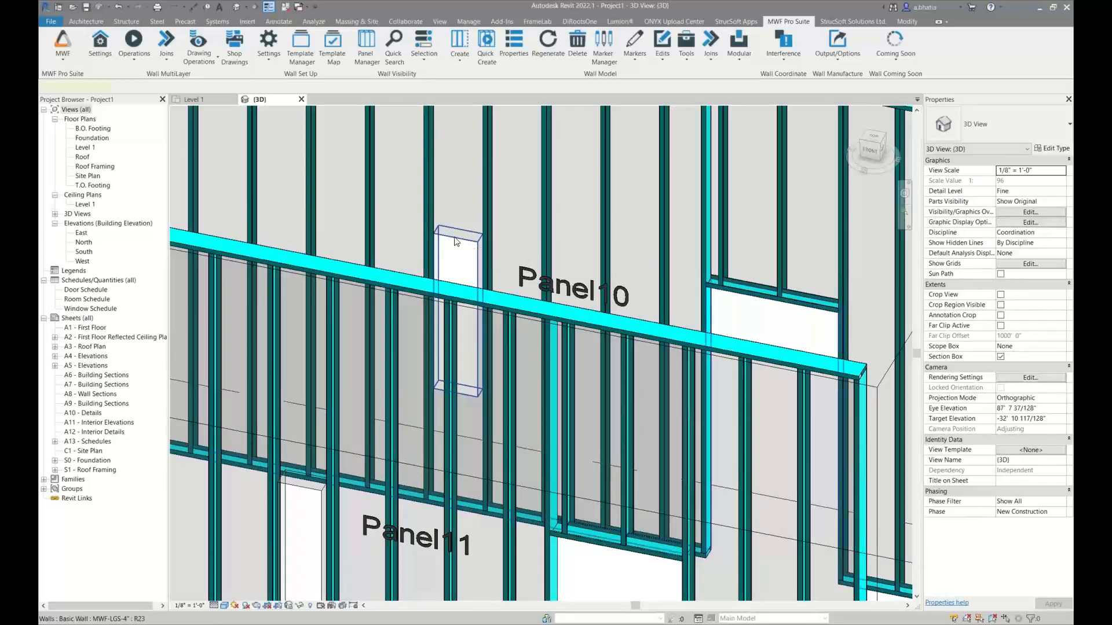
left_click(457, 242)
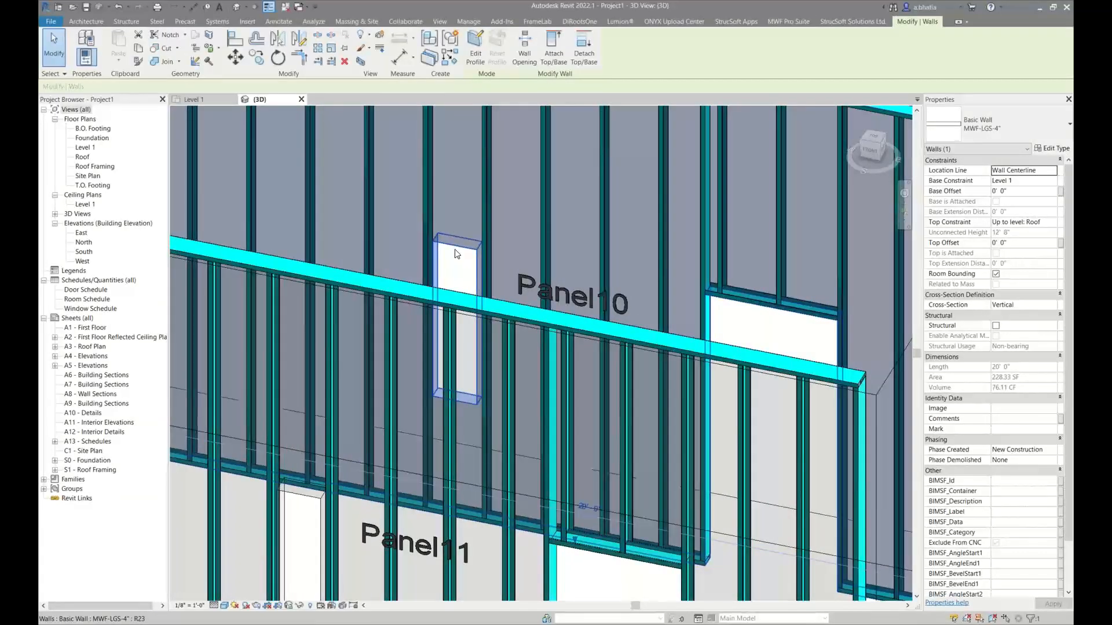
key("Escape")
left_click(459, 253)
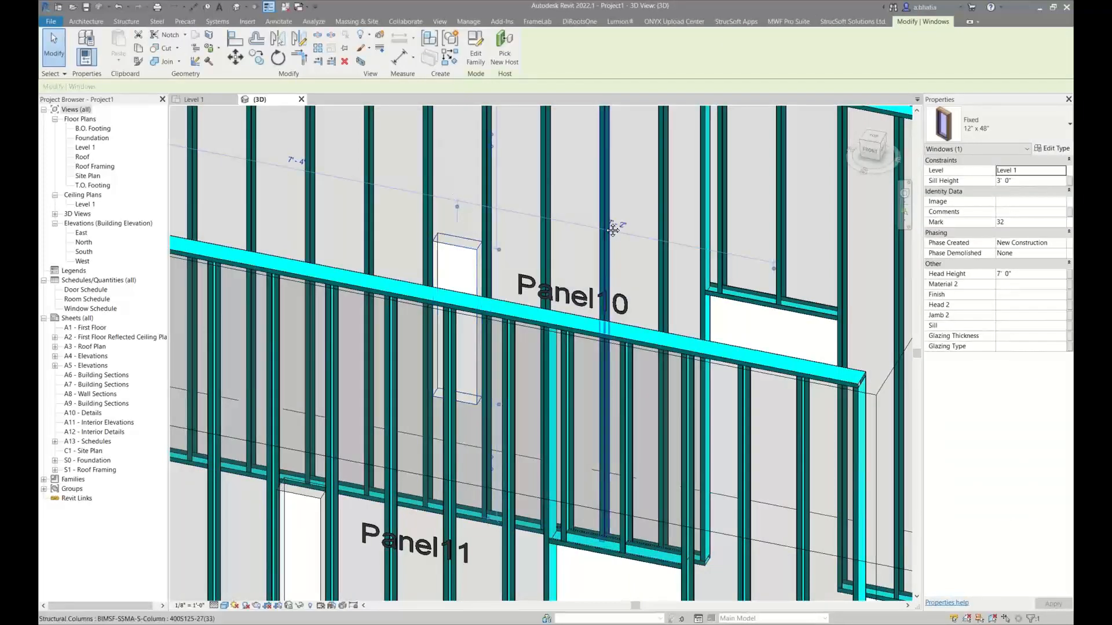
Select the door in Panel10 and open the definition of its opening framing type, LGS Ignore openings between studs
middle_click_drag(701, 341, 493, 259)
scroll(494, 260, "down", 1)
key("Escape")
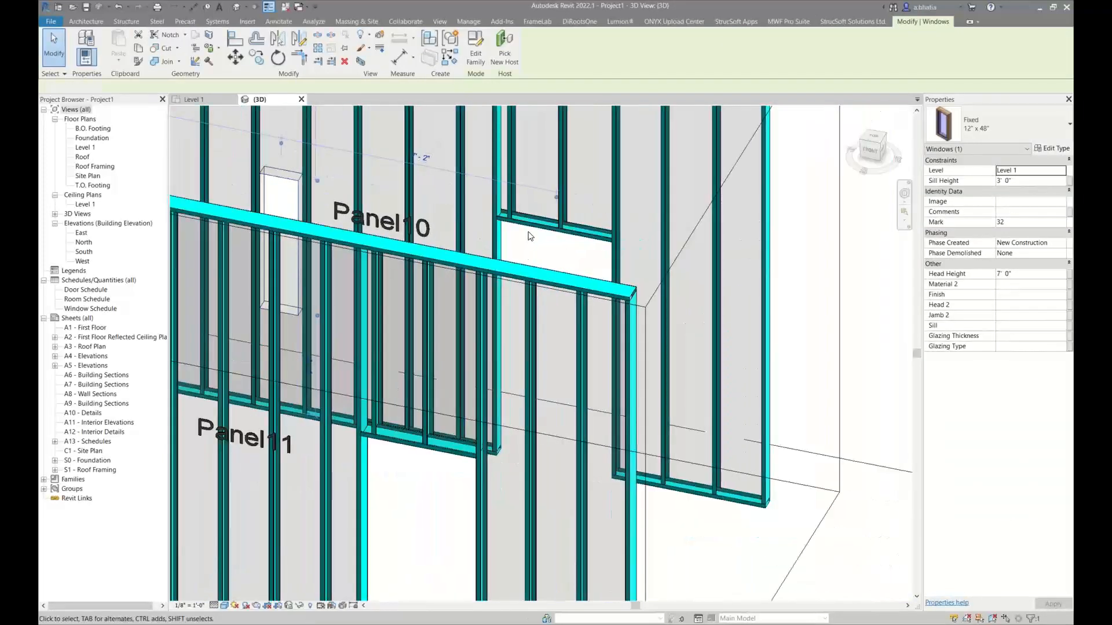
left_click(489, 223)
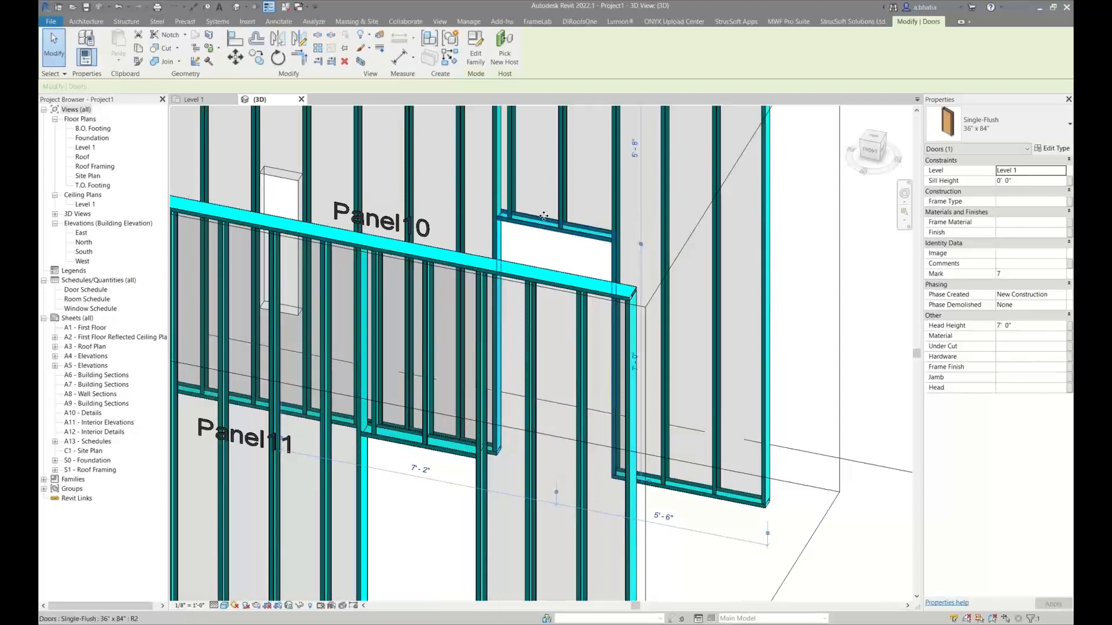
scroll(569, 327, "down", 2)
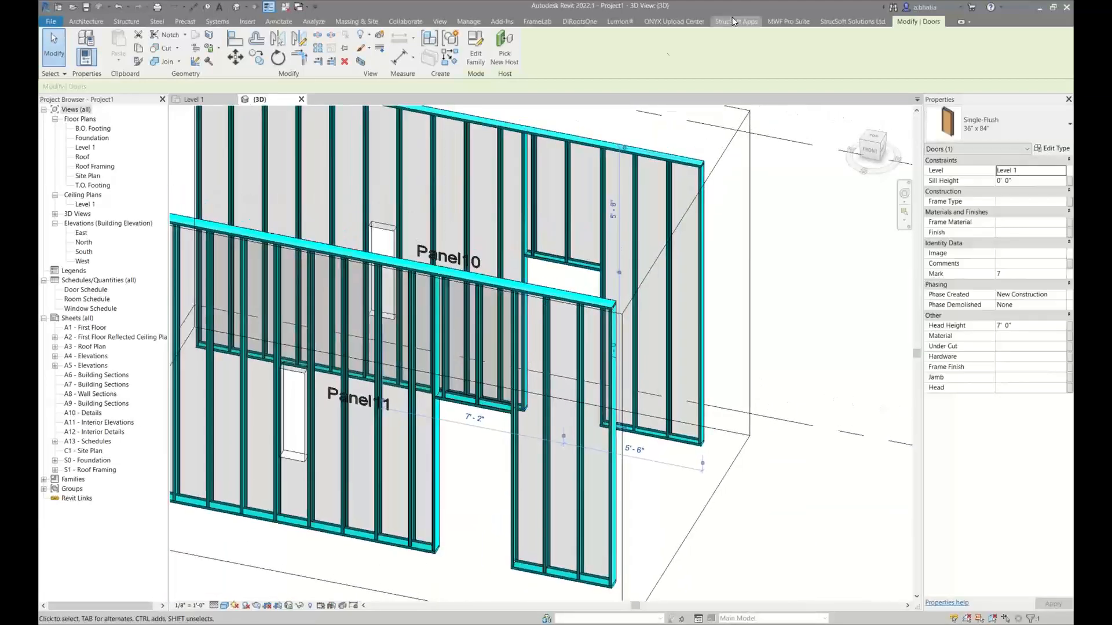
left_click(781, 20)
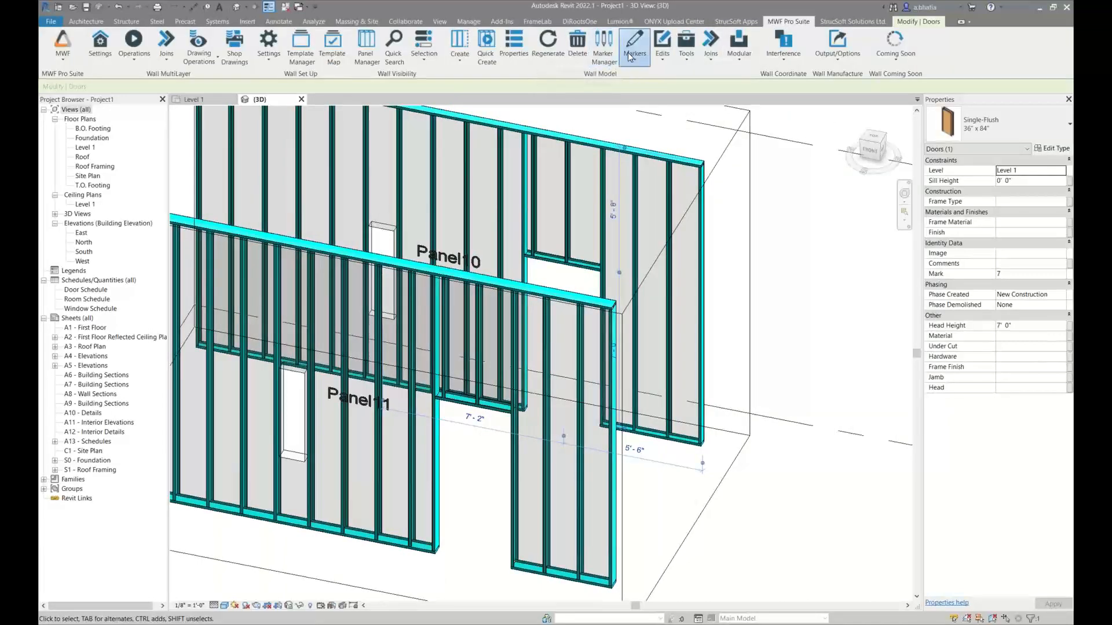
left_click(635, 51)
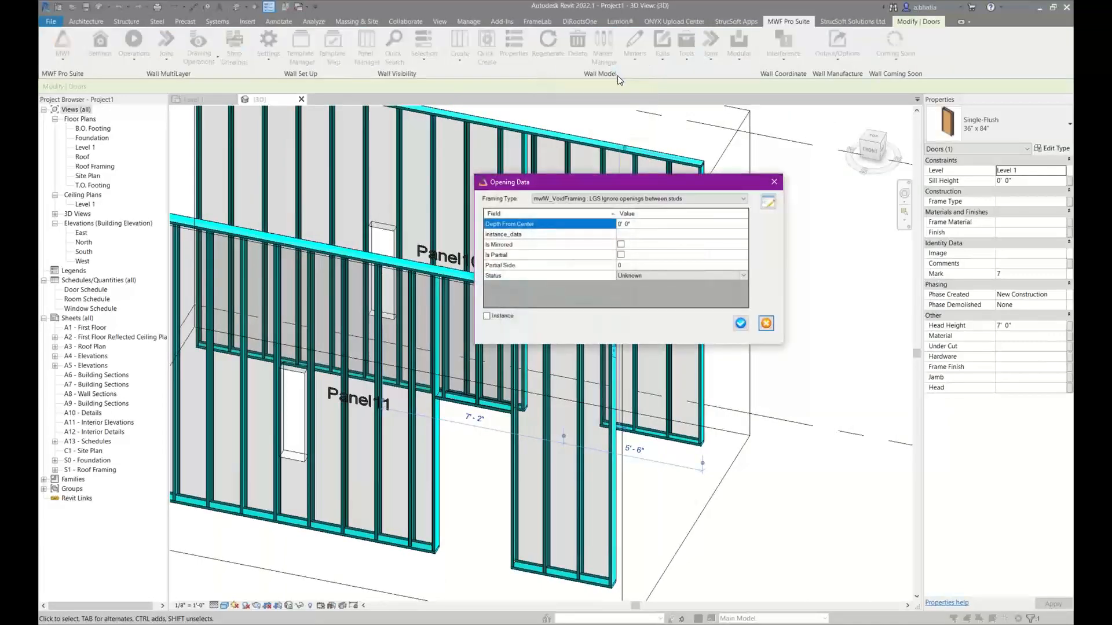
left_click(769, 203)
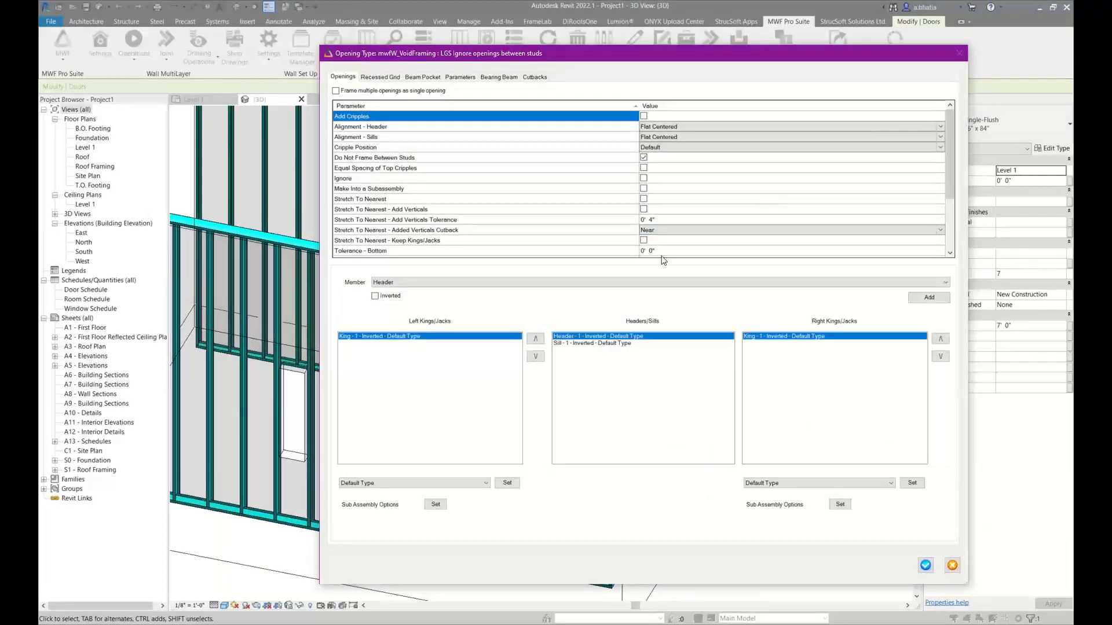
Review the type's Do Not Frame Between Studs, Ignore and member options, and close the opening data
left_click(550, 158)
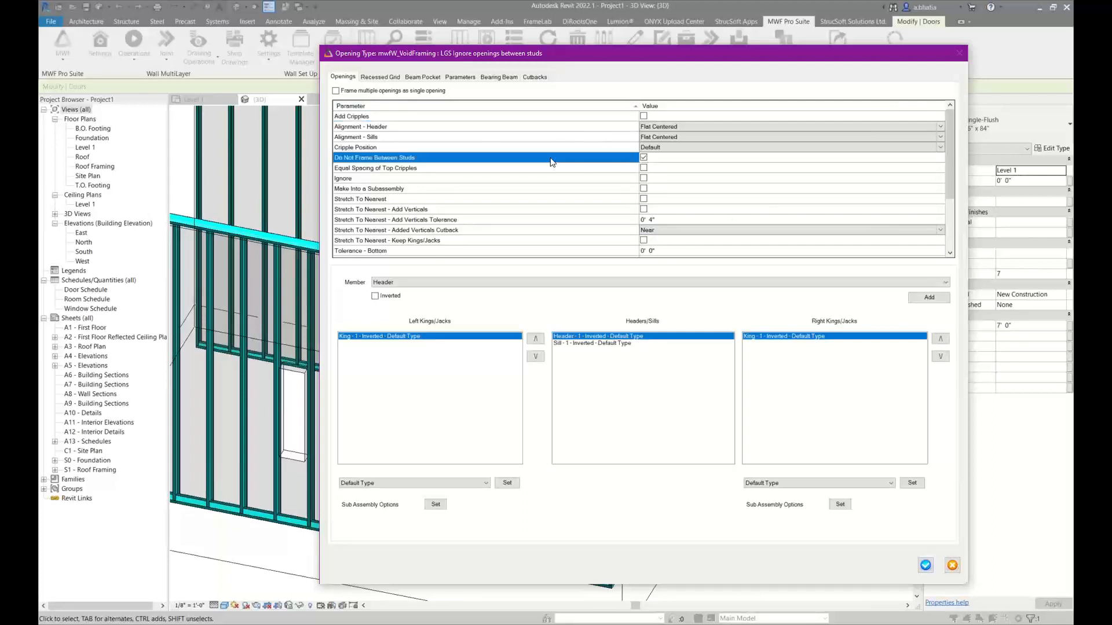
double_click(407, 163)
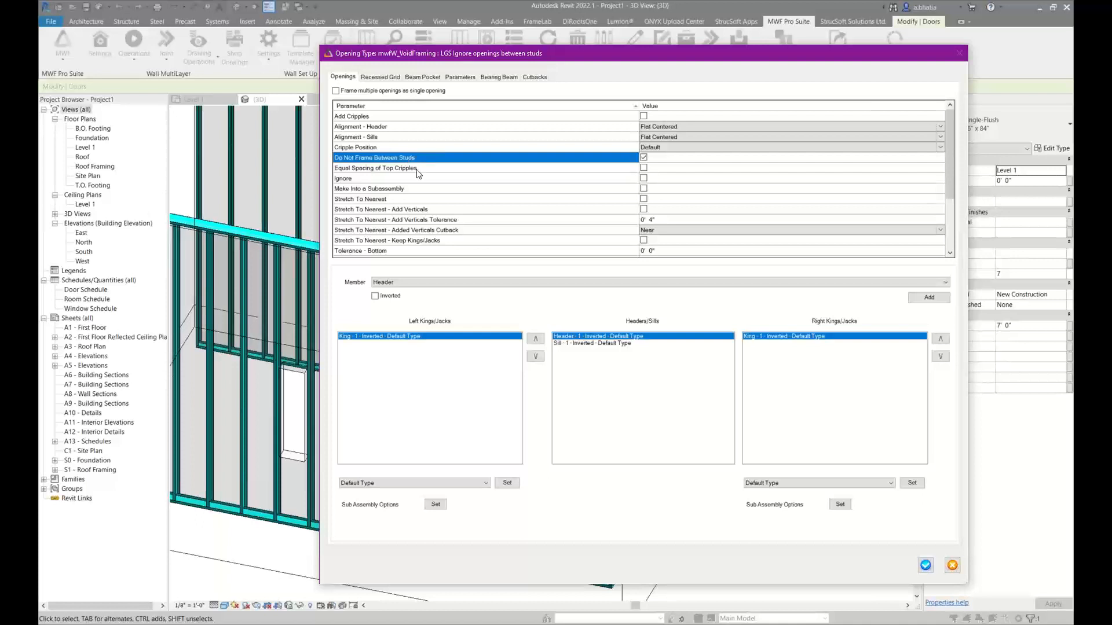
left_click(385, 182)
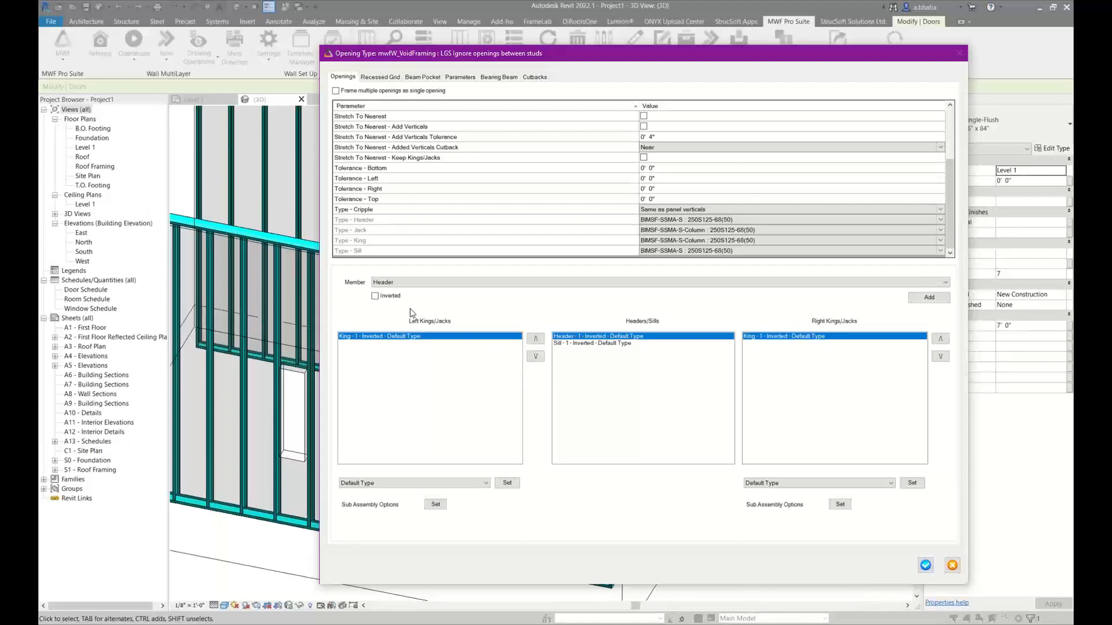
left_click(405, 283)
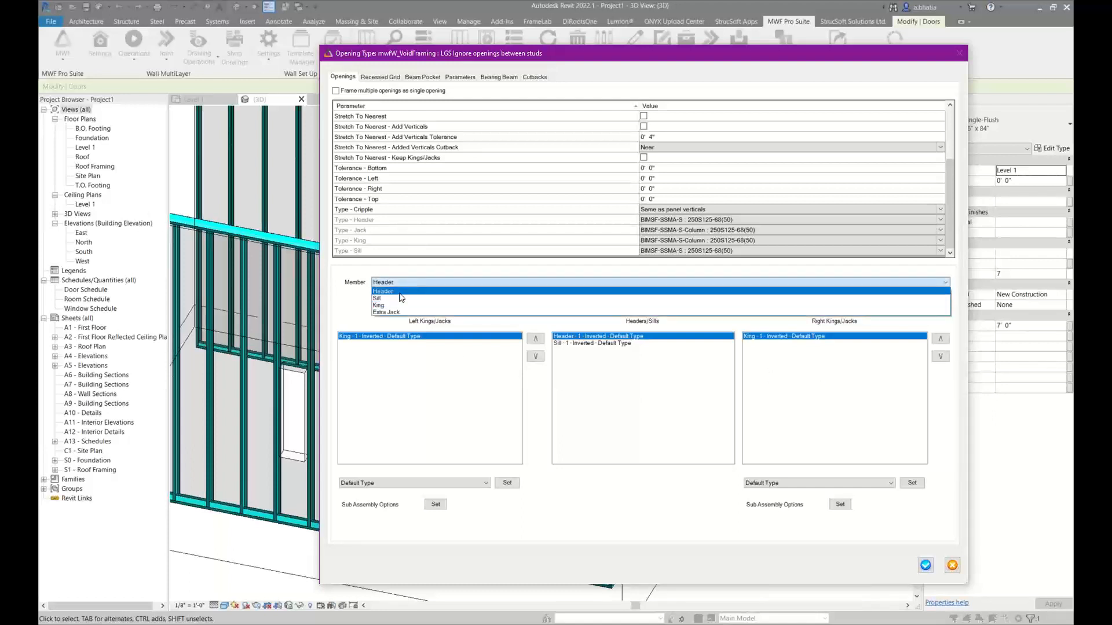
left_click(401, 280)
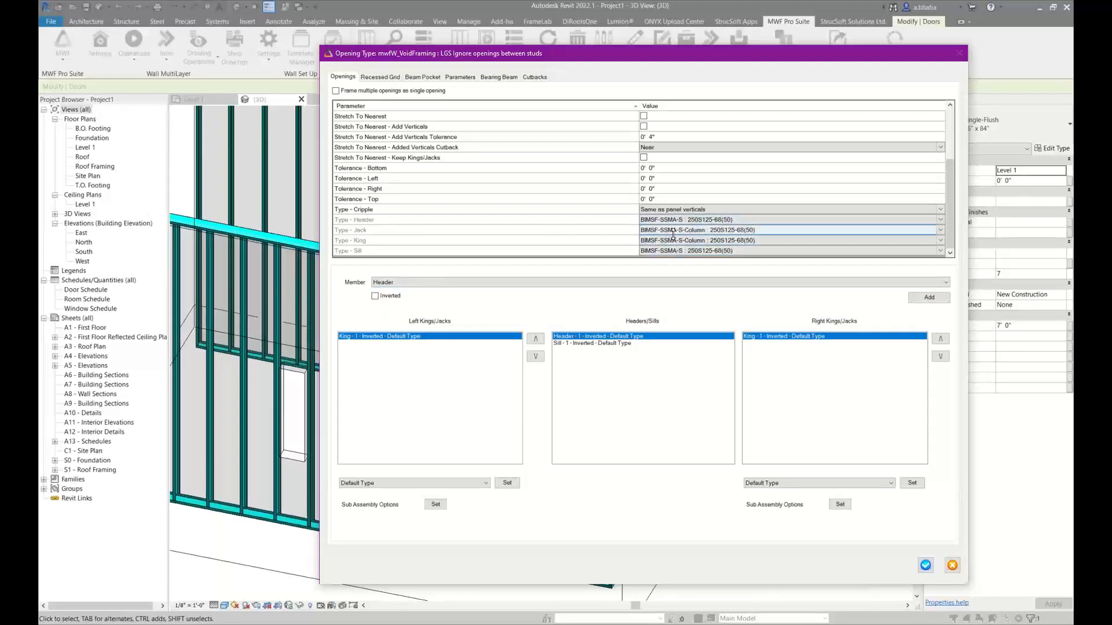
left_click(931, 563)
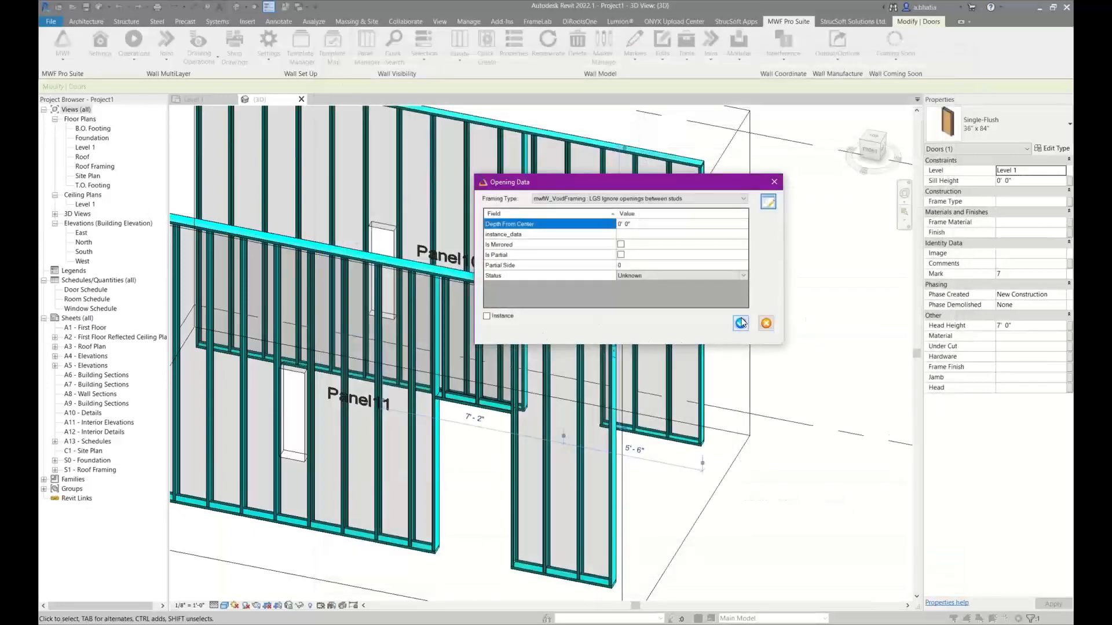
left_click(741, 323)
In the Level 1 plan, select the doors and windows in the Stretch to Nearest area and open their opening data, keeping framing type LGS Stretch to nearest
scroll(752, 397, "down", 4)
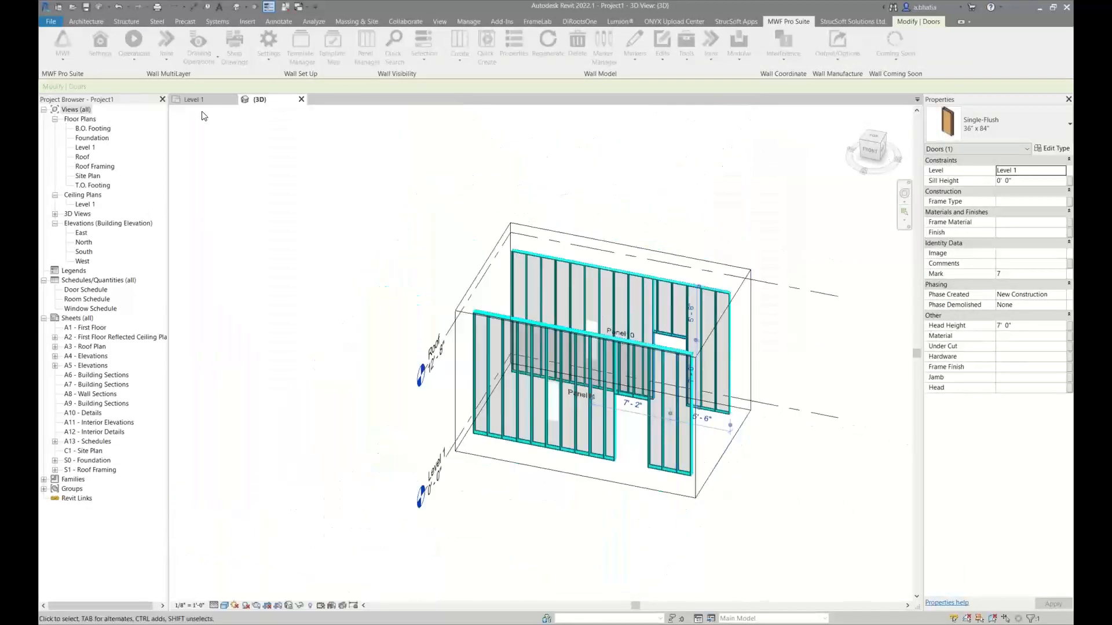
left_click(191, 99)
scroll(534, 415, "down", 5)
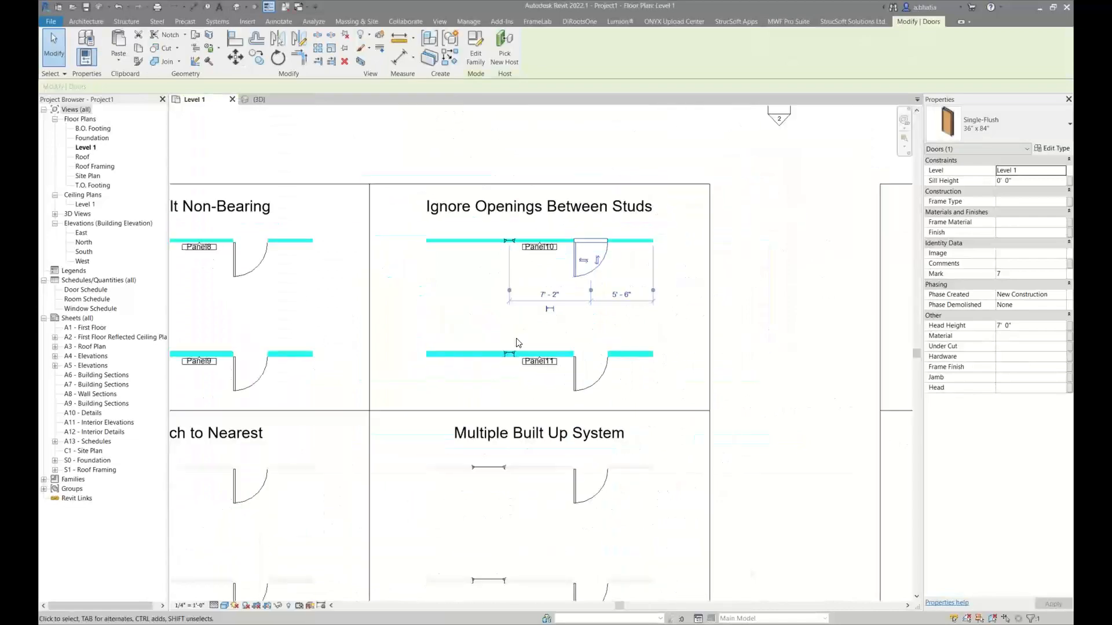
scroll(462, 415, "up", 4)
left_click_drag(302, 283, 613, 527)
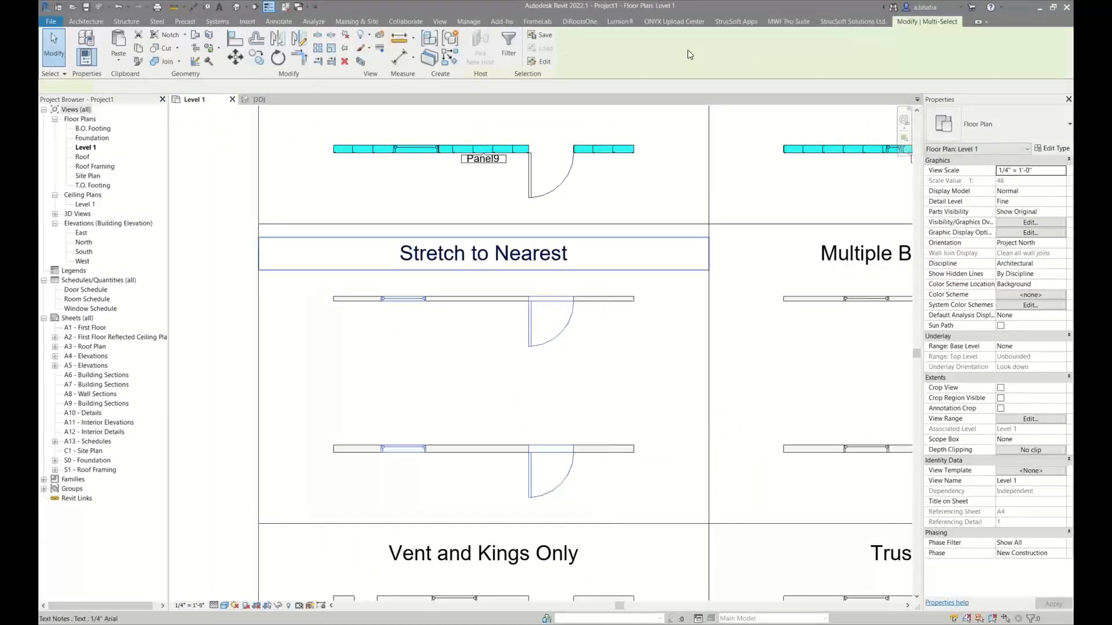
left_click(801, 22)
left_click(631, 48)
left_click(620, 70)
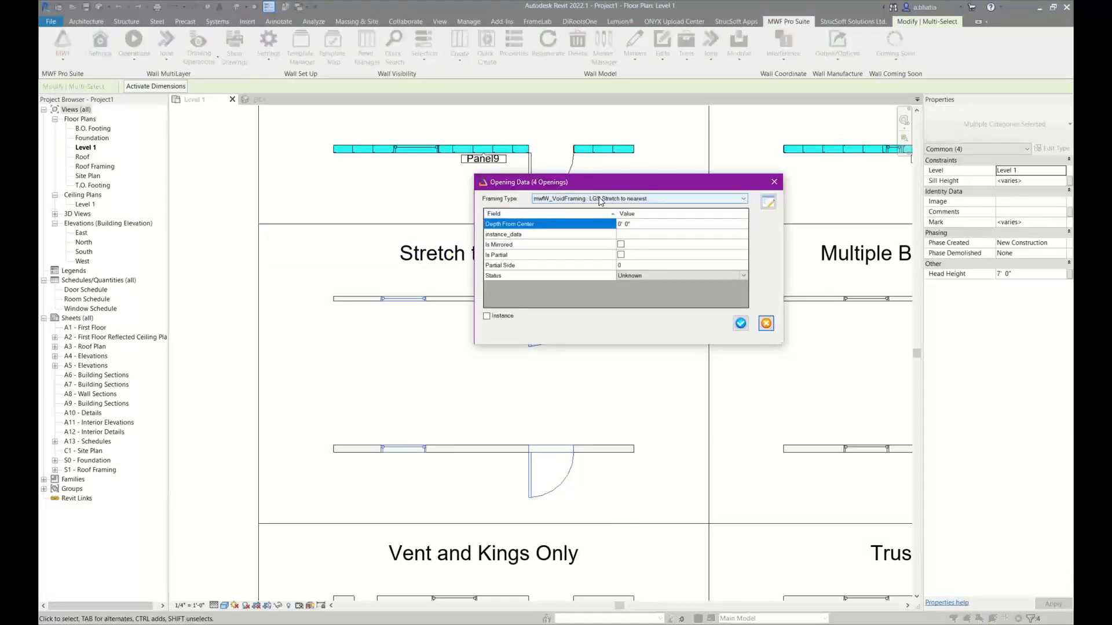
left_click(600, 201)
left_click(605, 201)
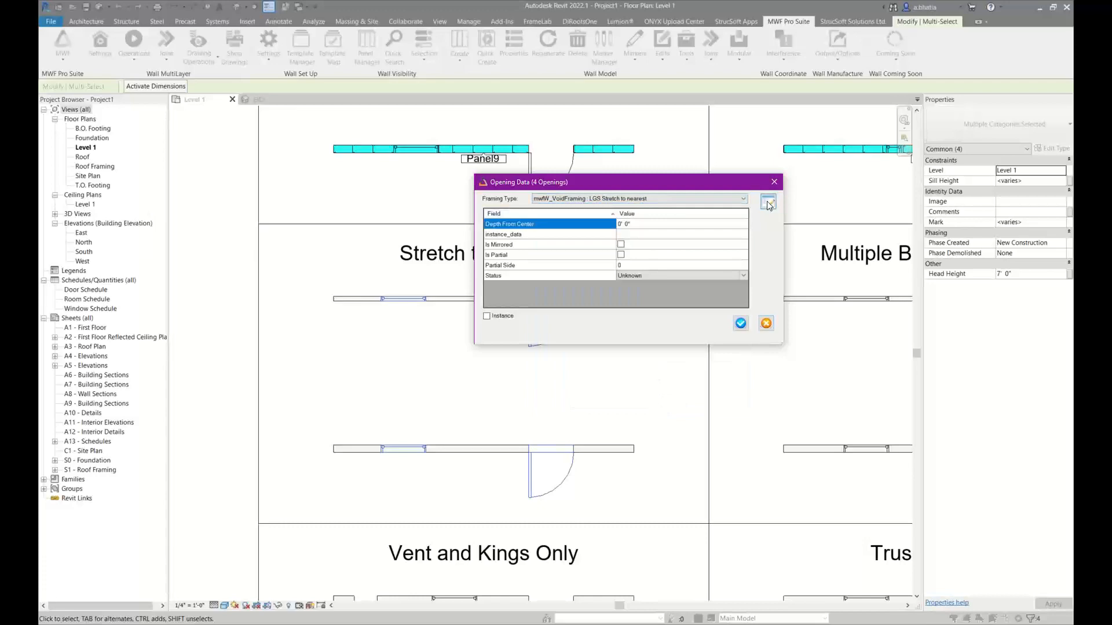
Open the LGS Stretch to nearest type definition and review the Stretch To Nearest, Add Verticals and Add Verticals Tolerance parameters
left_click(769, 202)
left_click_drag(505, 53, 406, 17)
left_click(296, 163)
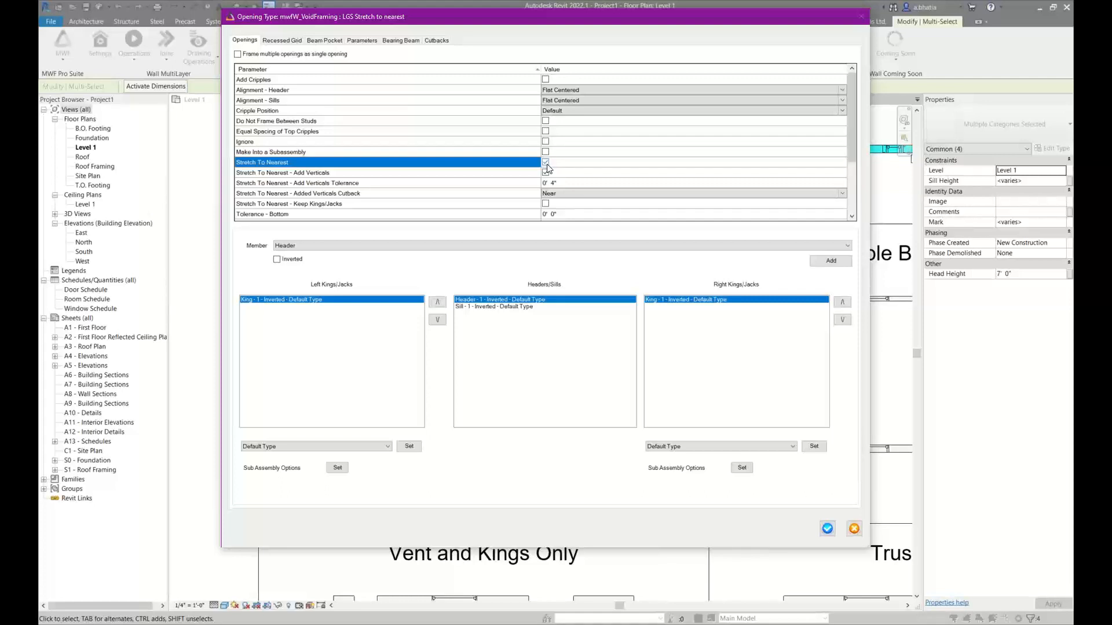
left_click(439, 175)
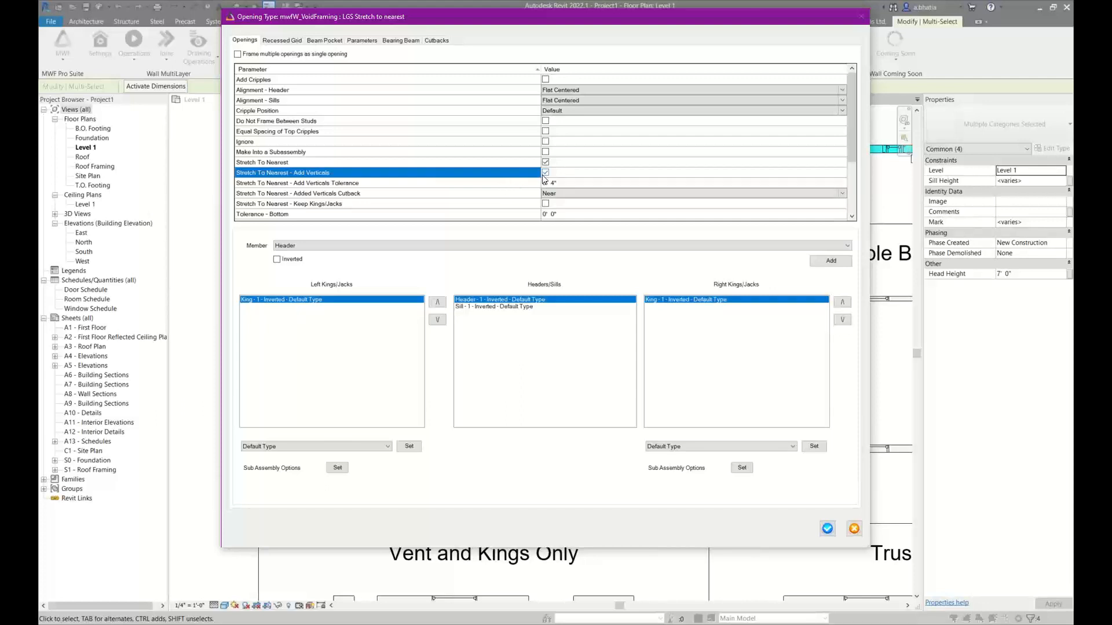
left_click(502, 185)
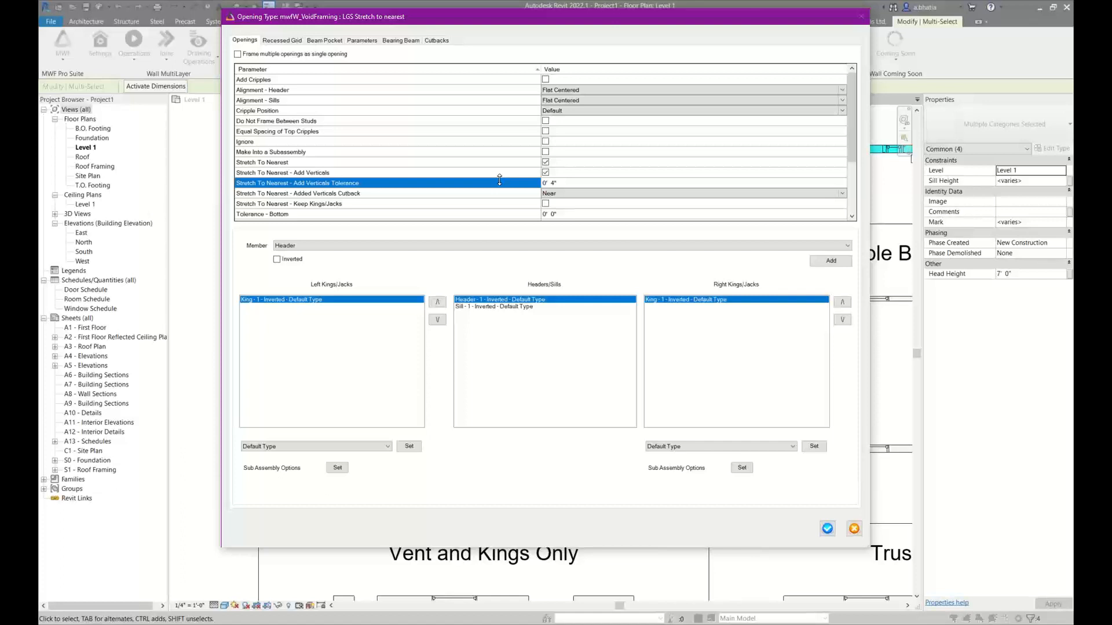
Review the Add Verticals and Add Verticals Tolerance settings, and accept the LGS Stretch to nearest type and the opening data
left_click(525, 173)
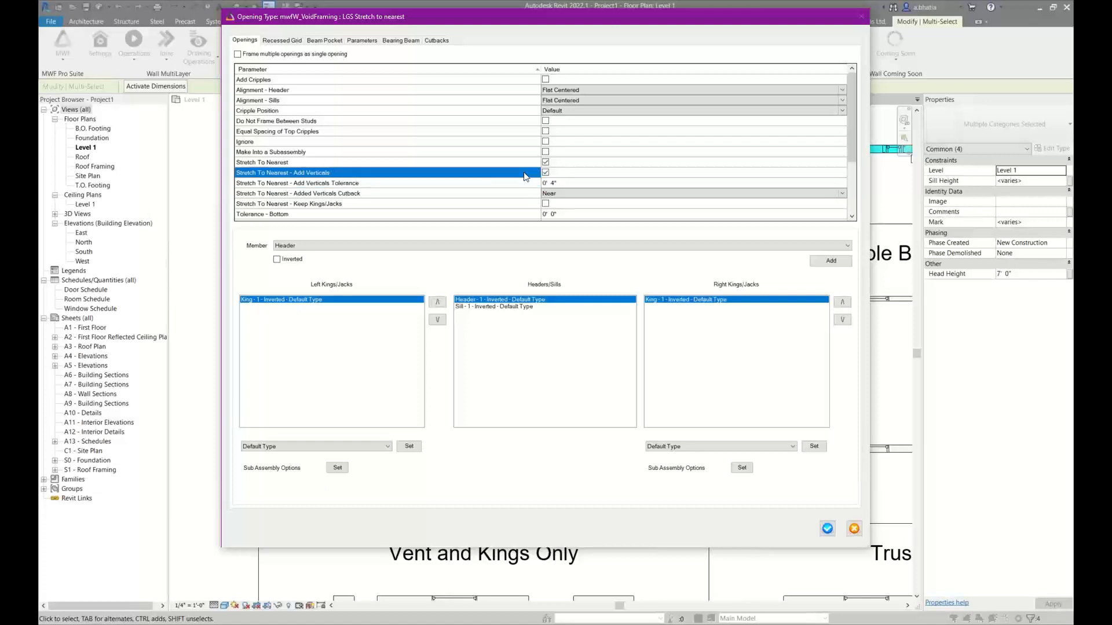
left_click(566, 183)
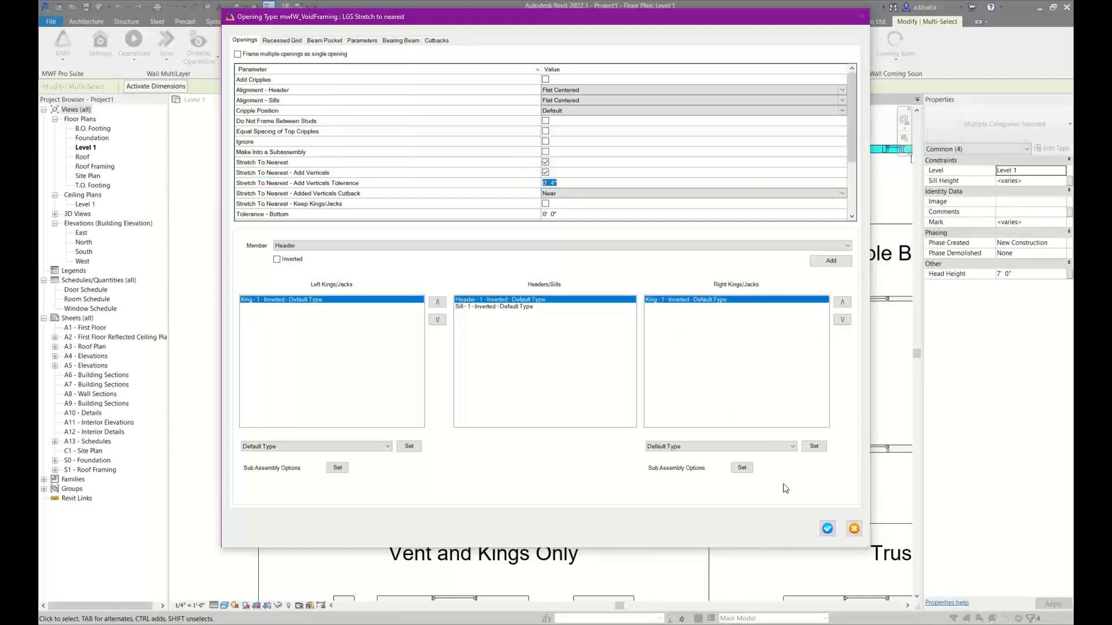
left_click(828, 528)
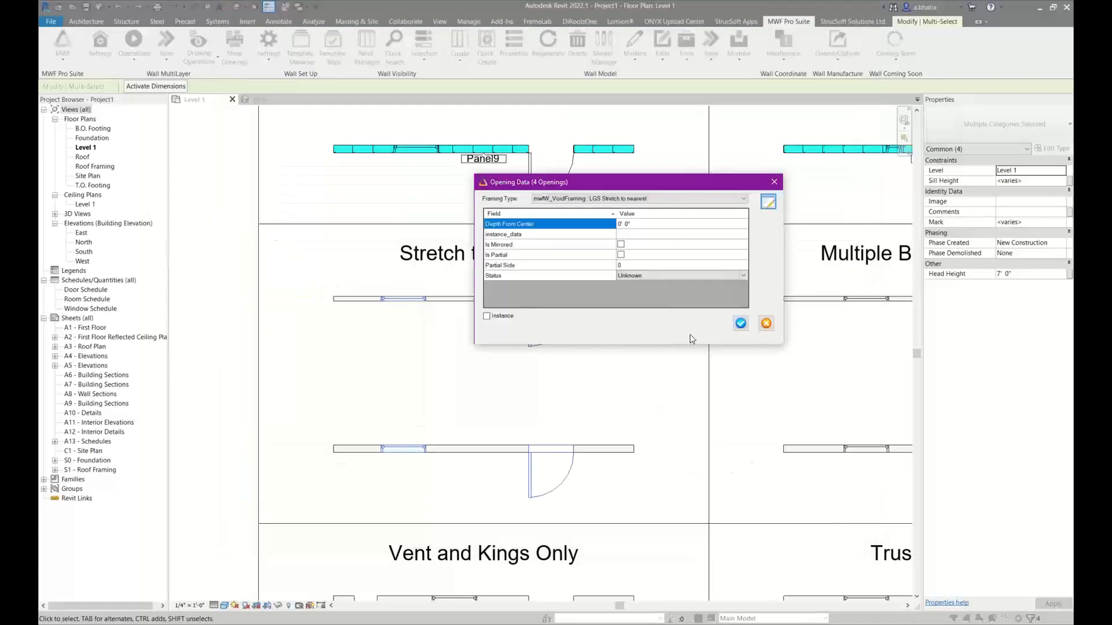
left_click(740, 324)
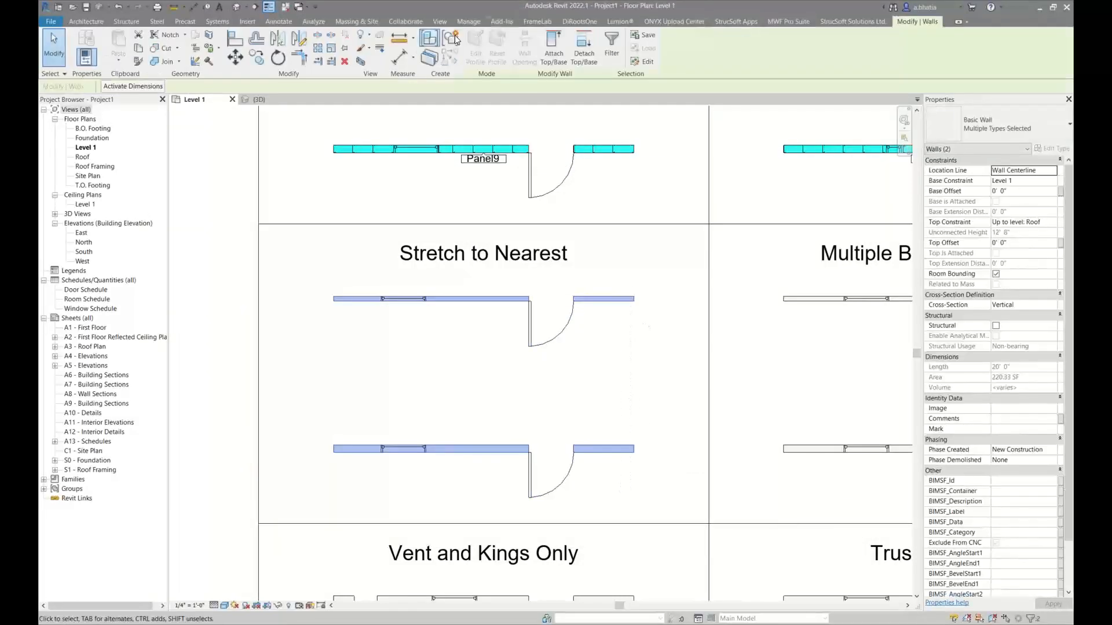
Quick Create the framing on the two Stretch to Nearest walls and dismiss the project save reminder
left_click(489, 44)
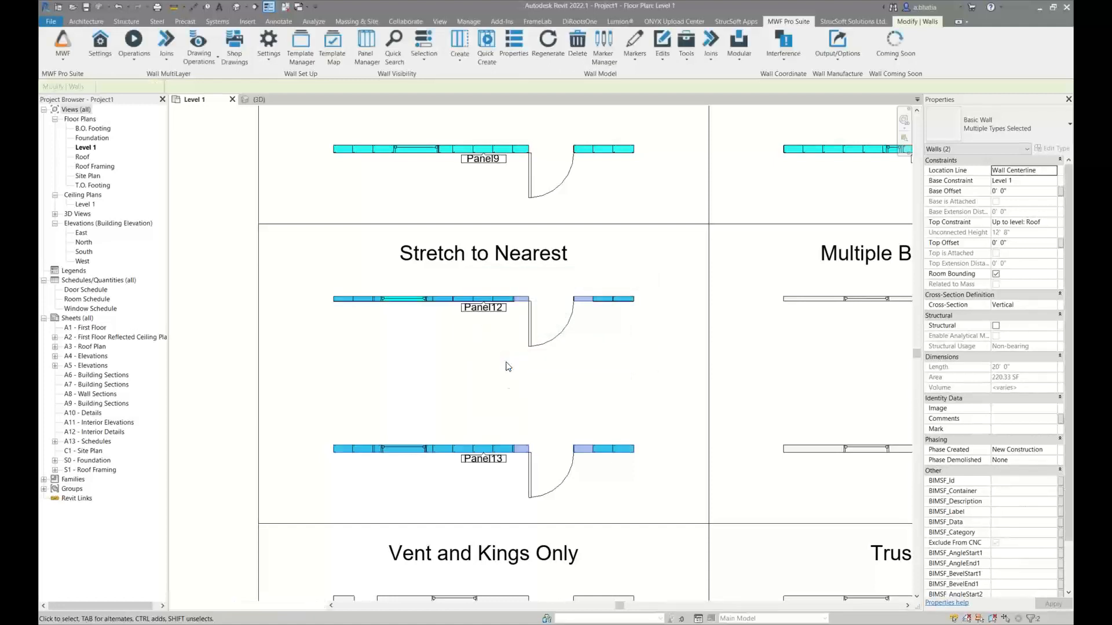
left_click(318, 291)
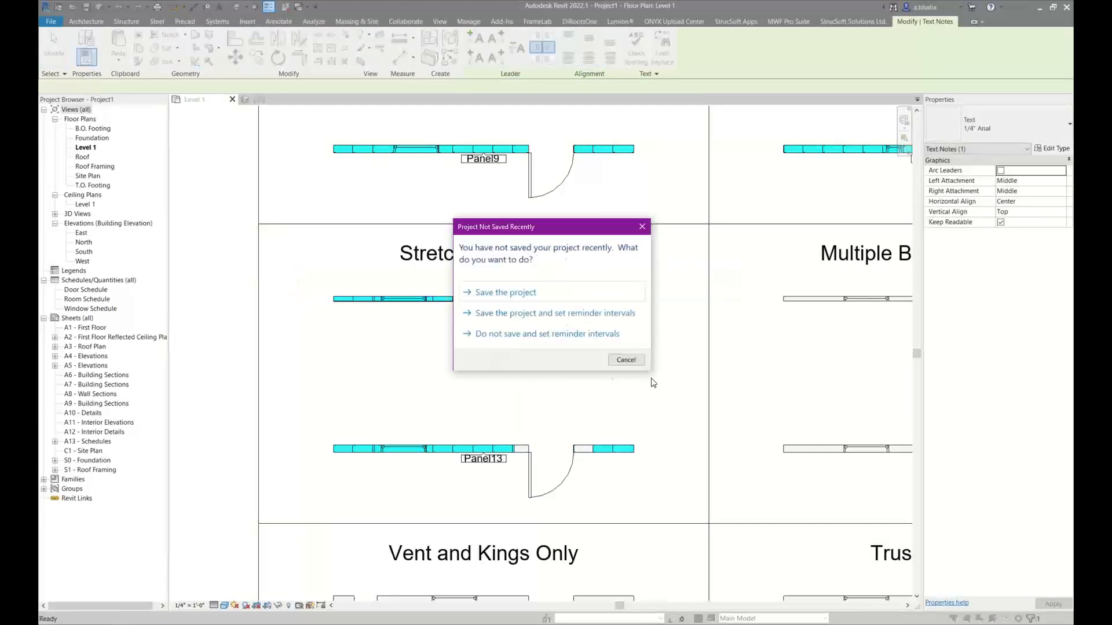
left_click(626, 361)
Isolate both framed Stretch to Nearest walls, Panel12 and Panel13, in the 3D view
left_click_drag(309, 280, 669, 517)
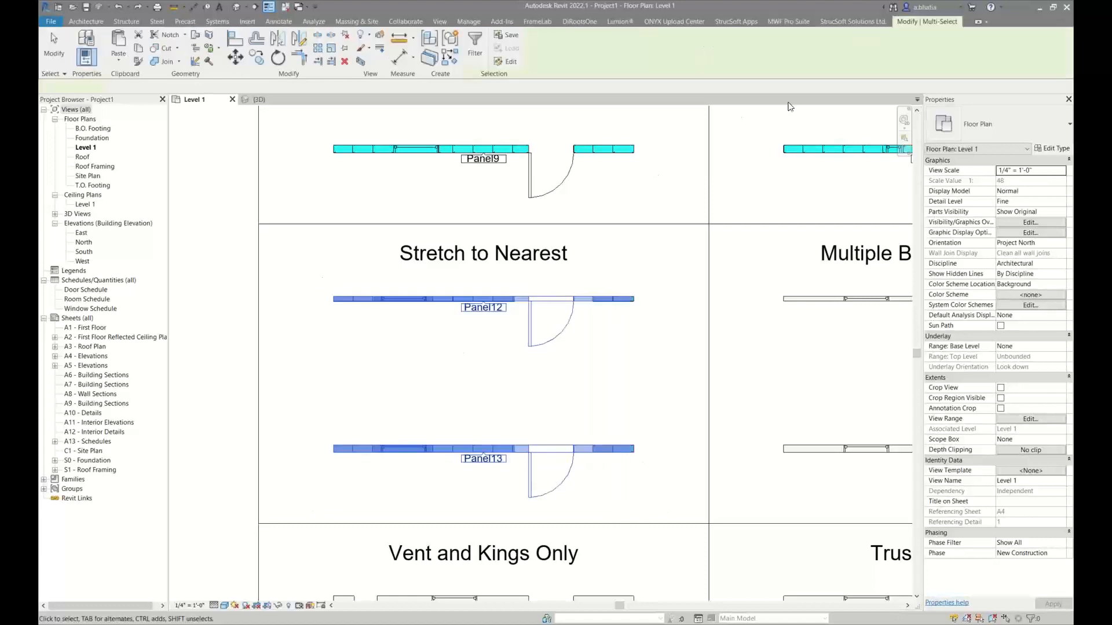
left_click(793, 22)
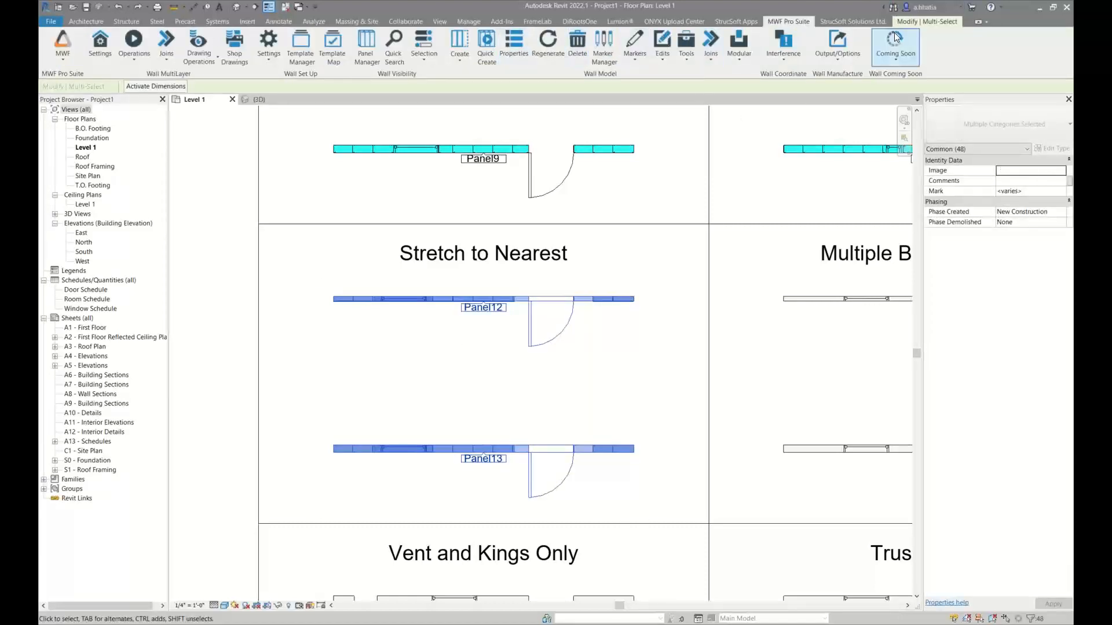
key("ctrl+Tab")
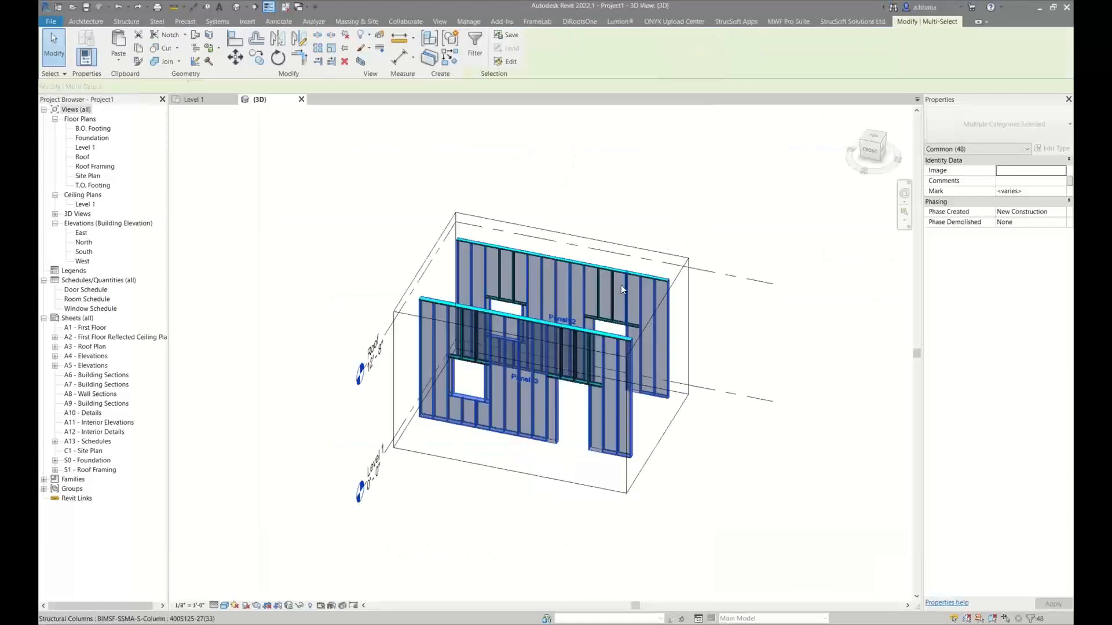
middle_click_drag(589, 400, 571, 409, "shift")
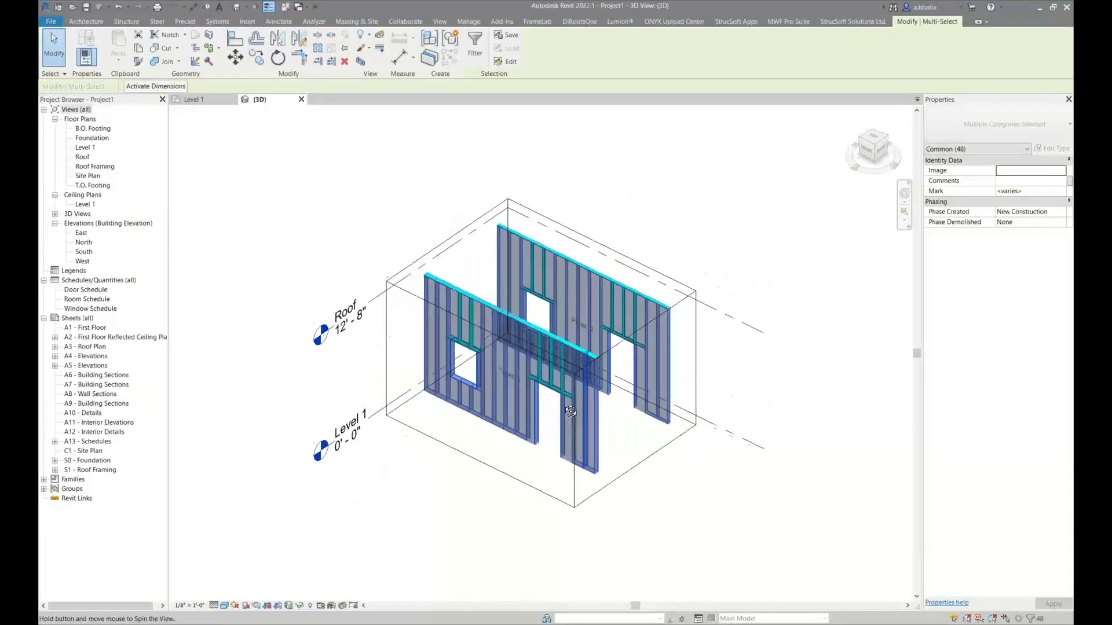
left_click(663, 256)
Inspect the added vertical and the neighbouring stud beside Panel12's window opening in 3D
scroll(527, 314, "up", 8)
middle_click_drag(528, 314, 589, 328, "shift")
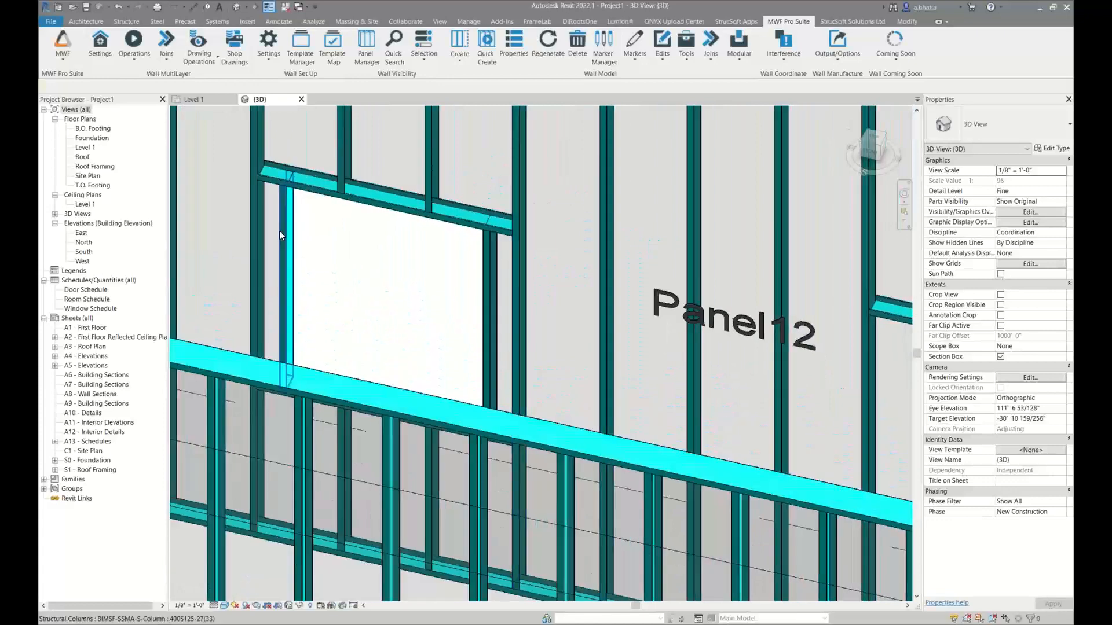
scroll(429, 237, "up", 10)
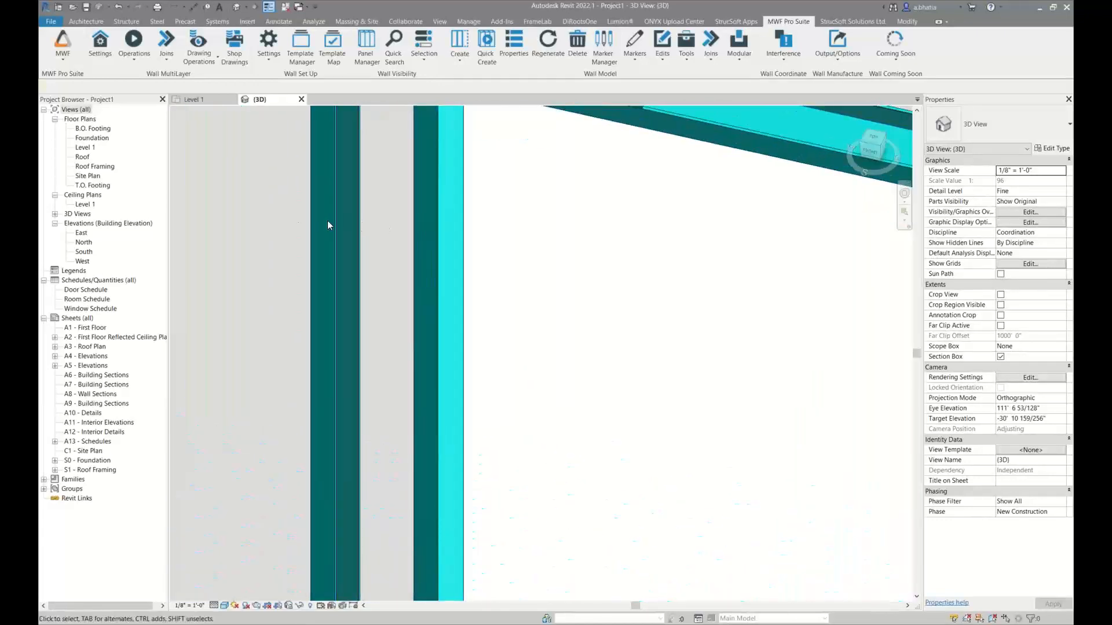
scroll(328, 221, "down", 3)
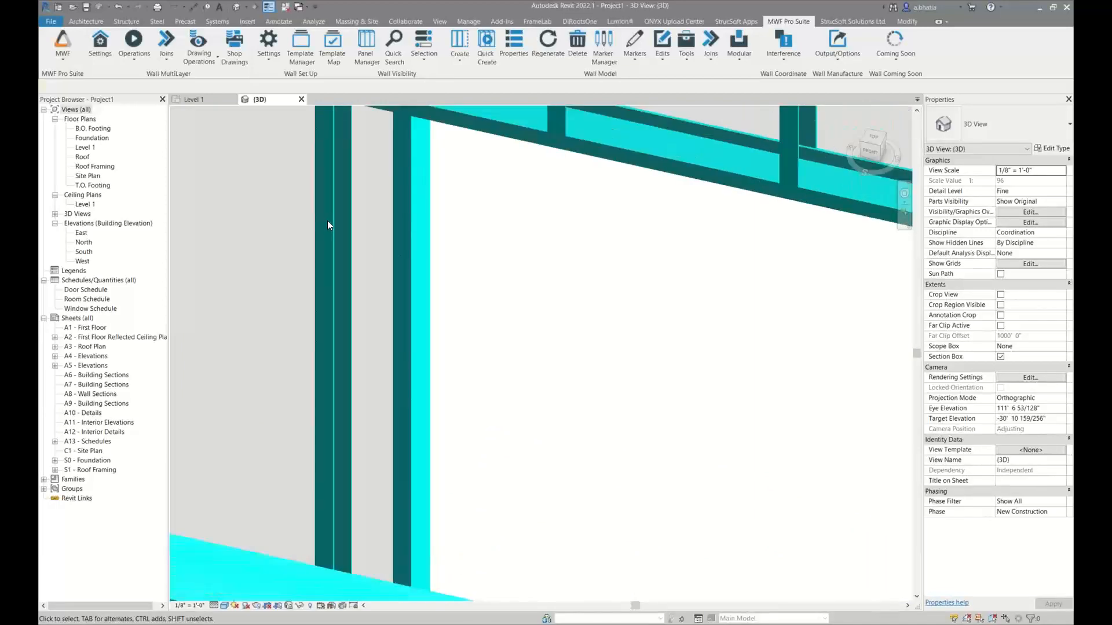
scroll(312, 208, "down", 5)
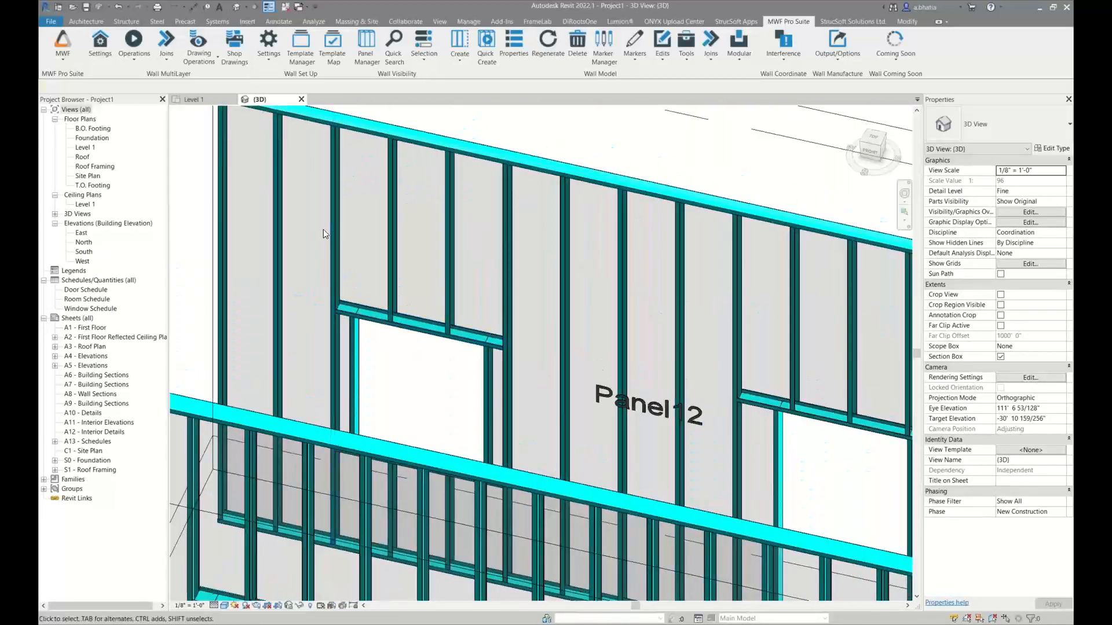
Check the BIMSF_Label values of the full-height studs bounding Panel12's window and door openings
left_click(333, 222)
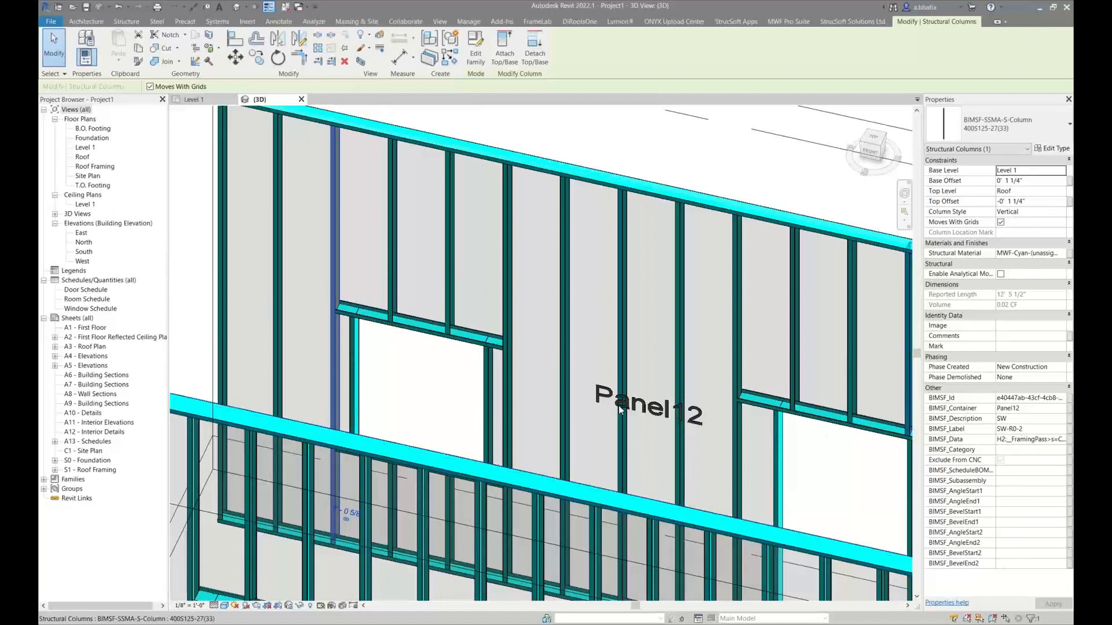
left_click(512, 309)
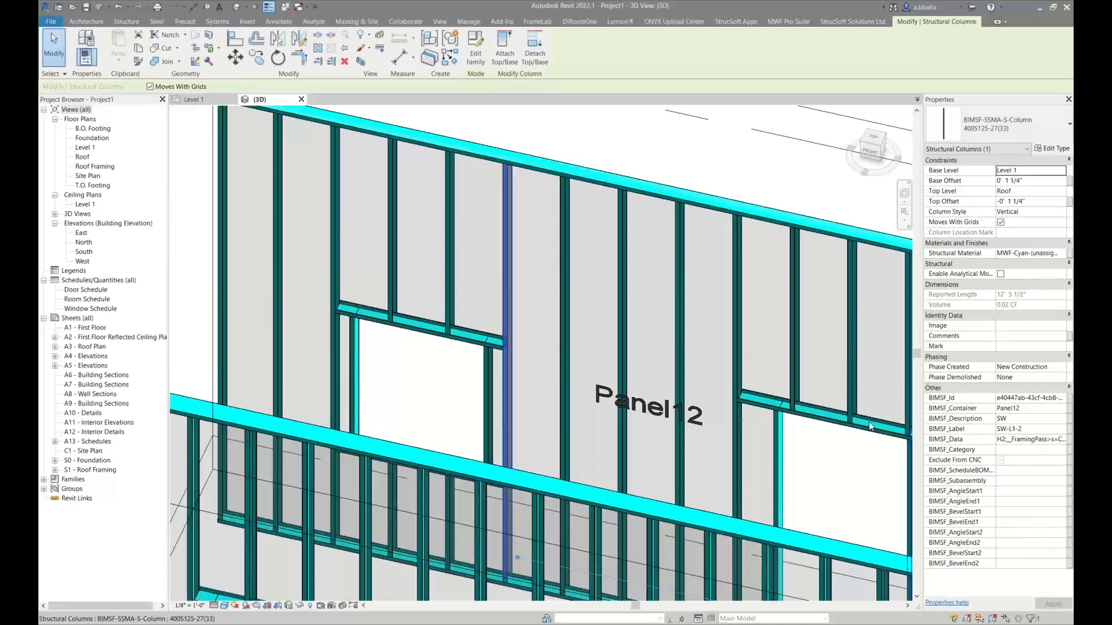
middle_click_drag(606, 352, 493, 285)
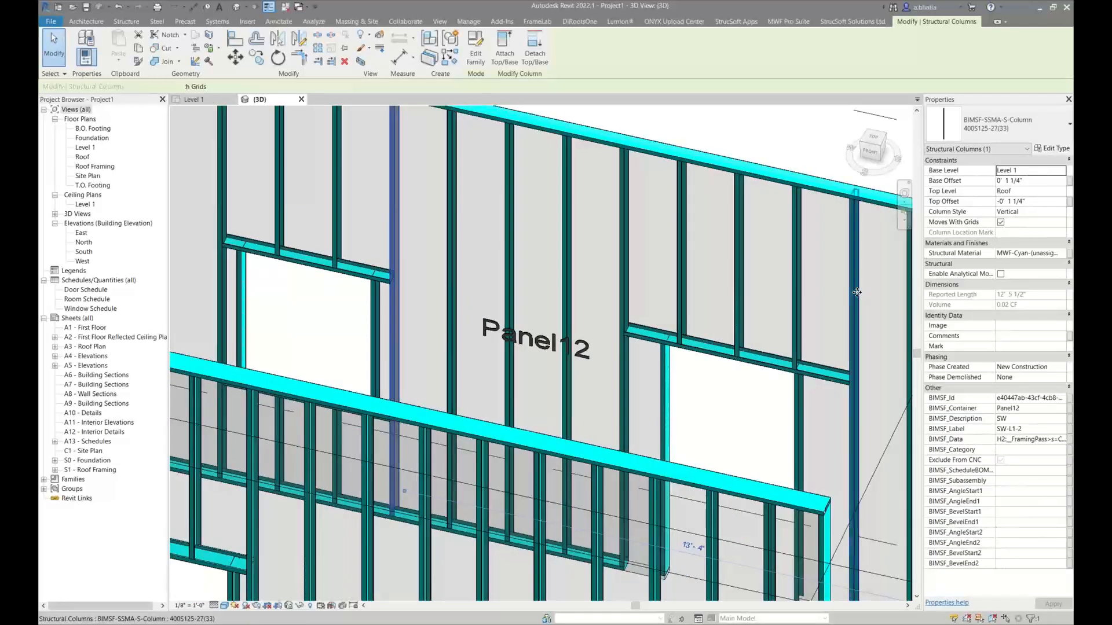
left_click(856, 301)
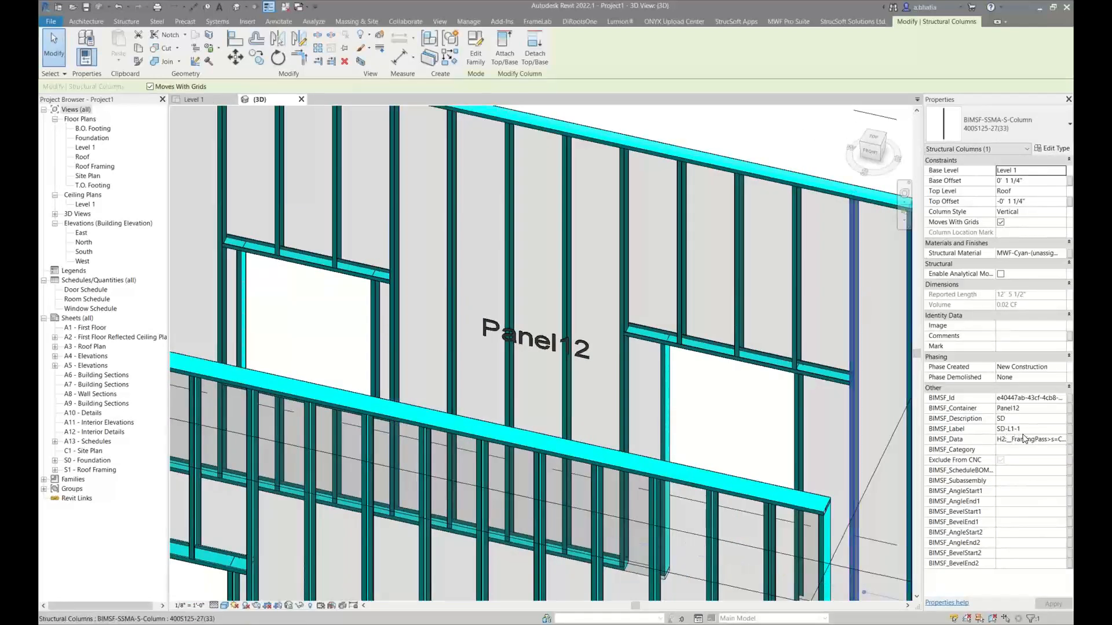
left_click(627, 260)
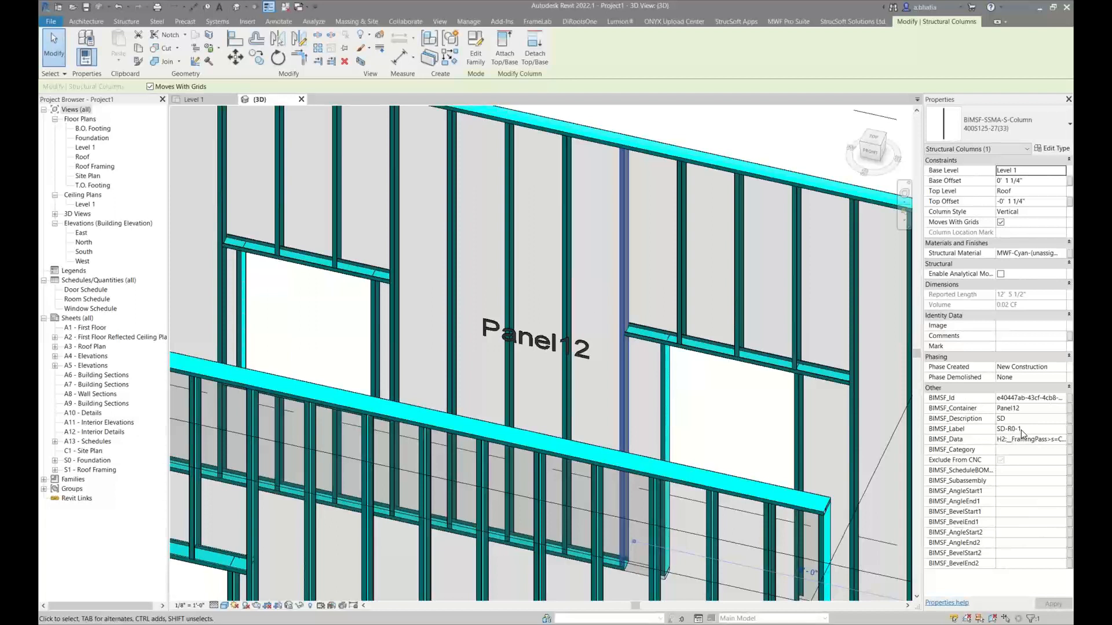
left_click(1020, 429)
left_click_drag(1020, 430, 1016, 430)
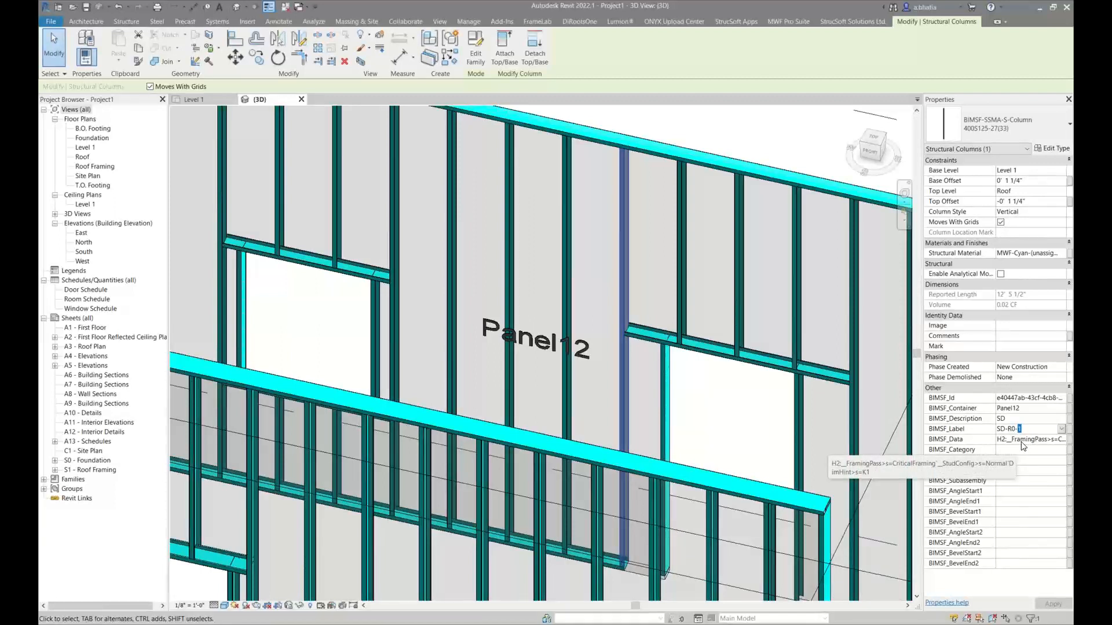
Select Panel12's window and examine the BIMSF_Label of the full-height stud on each side of it
left_click(705, 406)
middle_click_drag(241, 303, 427, 279)
left_click(427, 279)
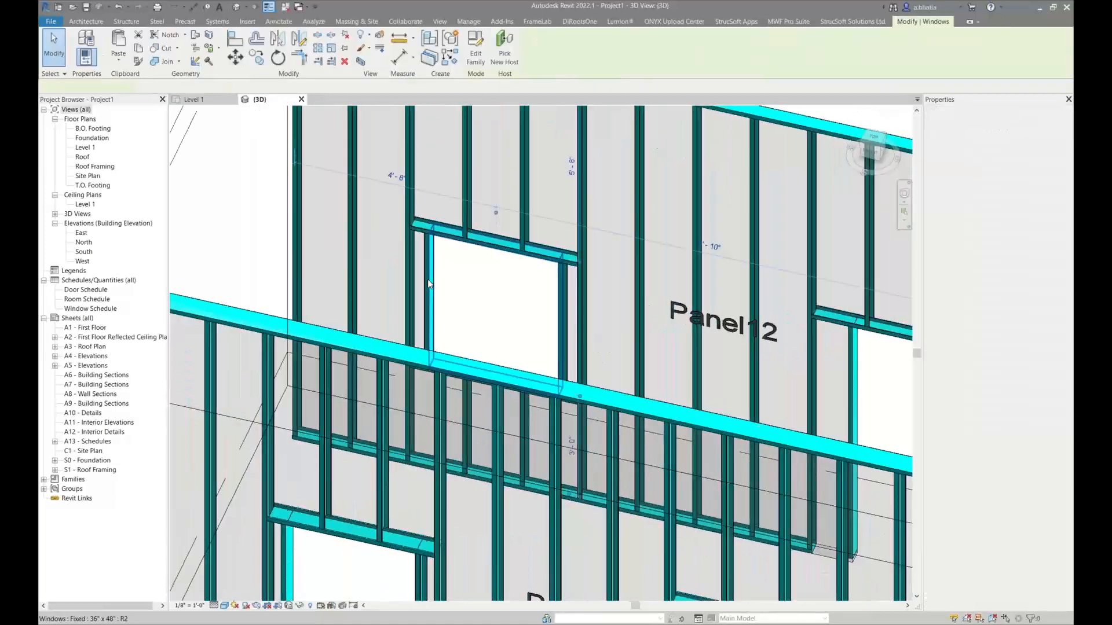
left_click(453, 271)
left_click(431, 268)
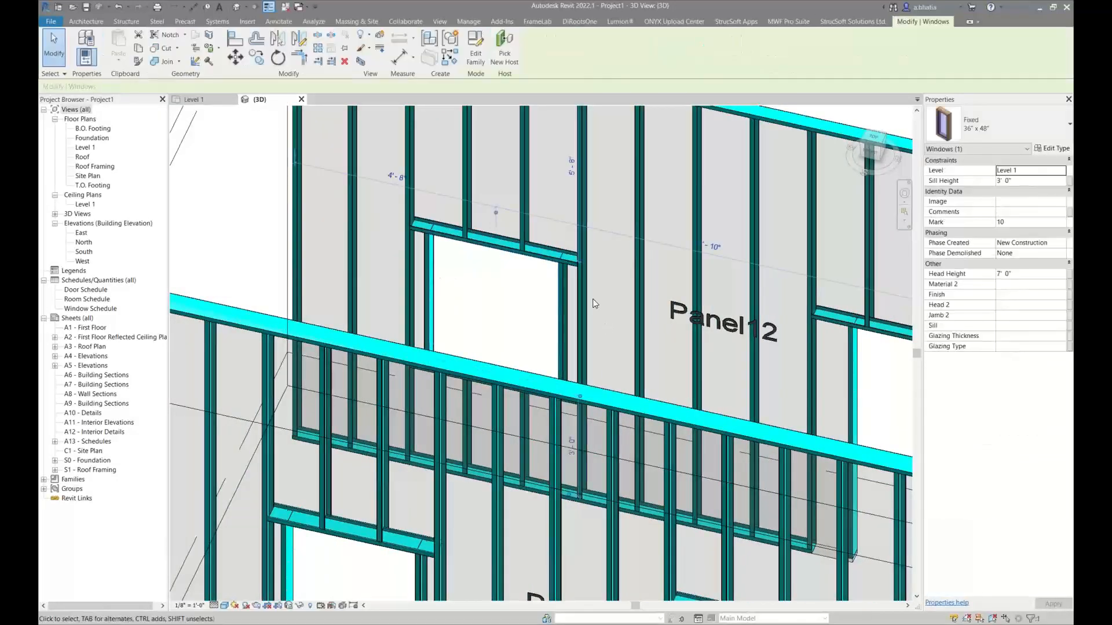
left_click(521, 289)
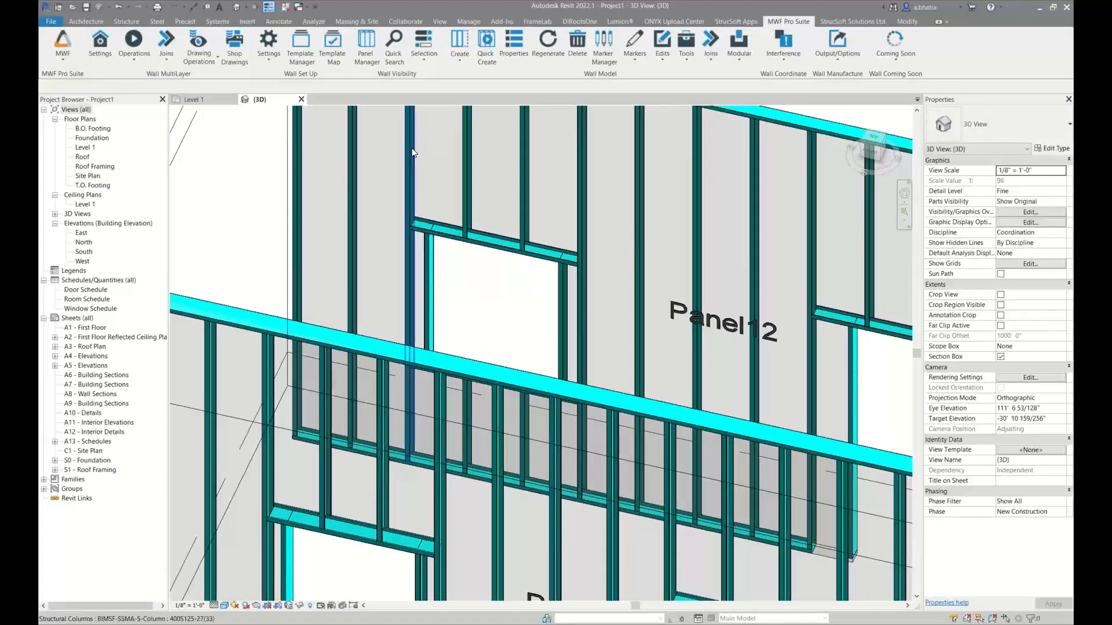
left_click(411, 148)
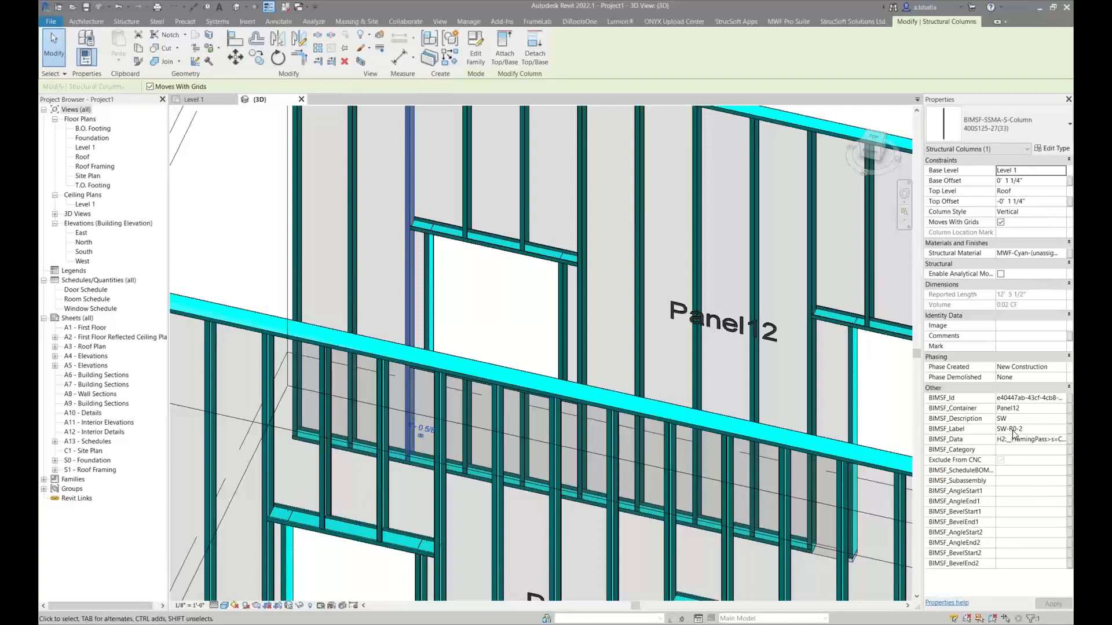
left_click(1019, 429)
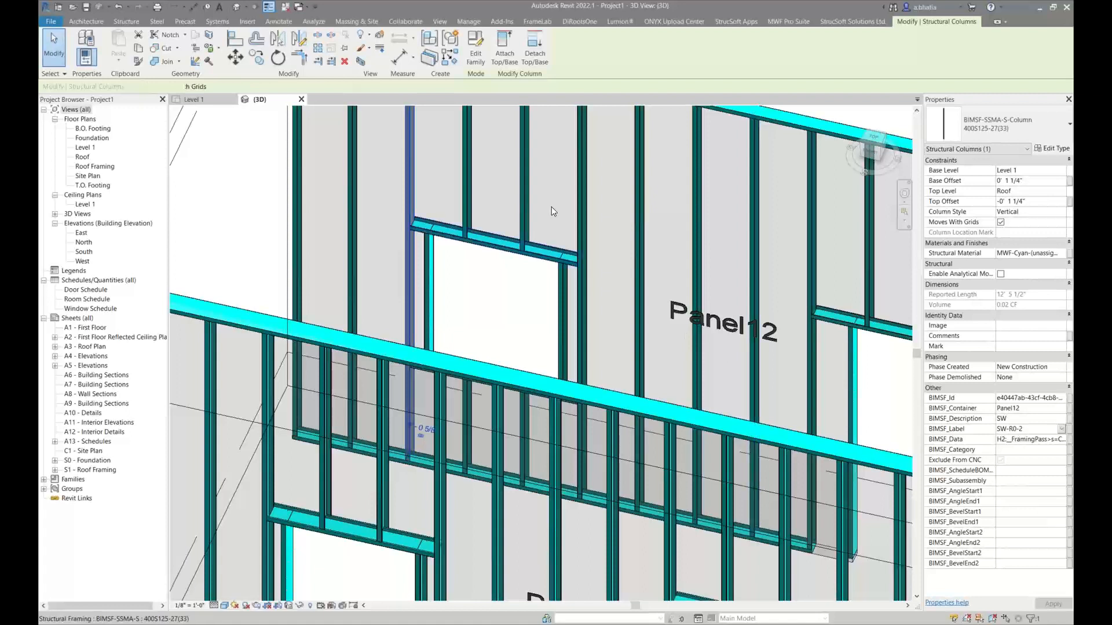
left_click(579, 167)
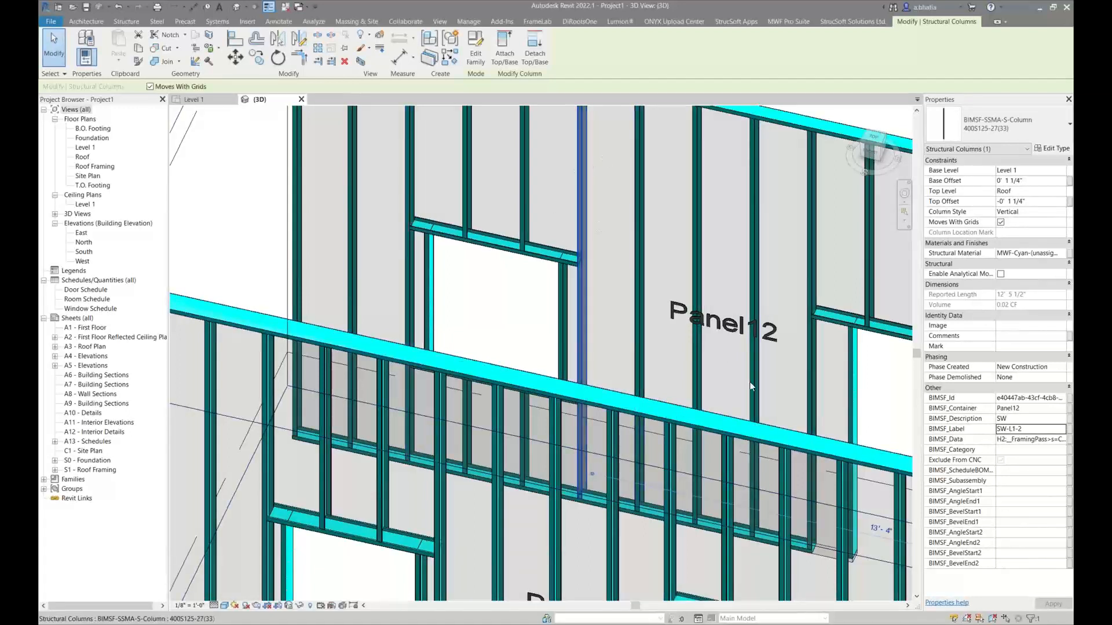
left_click(1029, 430)
key("Escape")
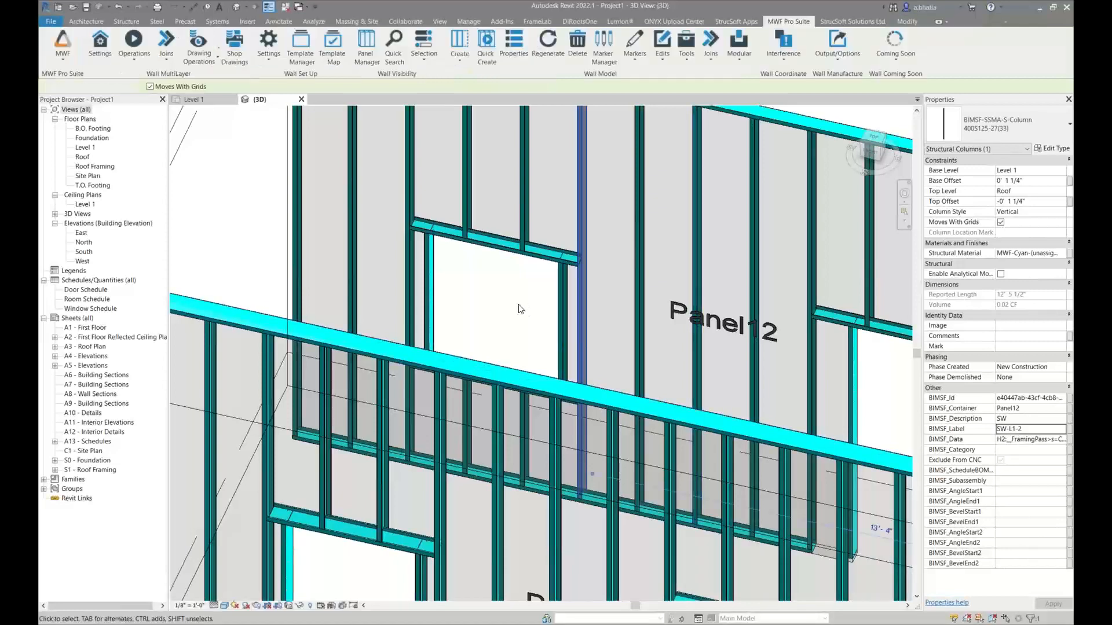
Examine the stretched headers and sills around the openings of Panel13 and Panel12 in 3D
scroll(519, 304, "down", 3)
middle_click_drag(514, 330, 505, 245)
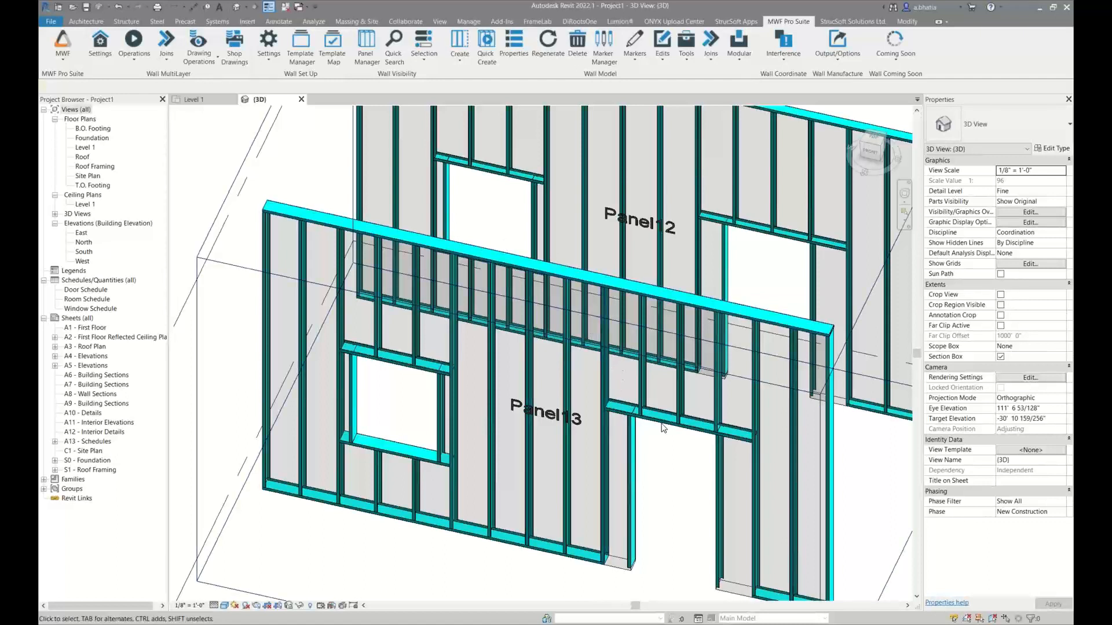
scroll(657, 437, "down", 1)
scroll(658, 437, "down", 2)
scroll(714, 307, "up", 4)
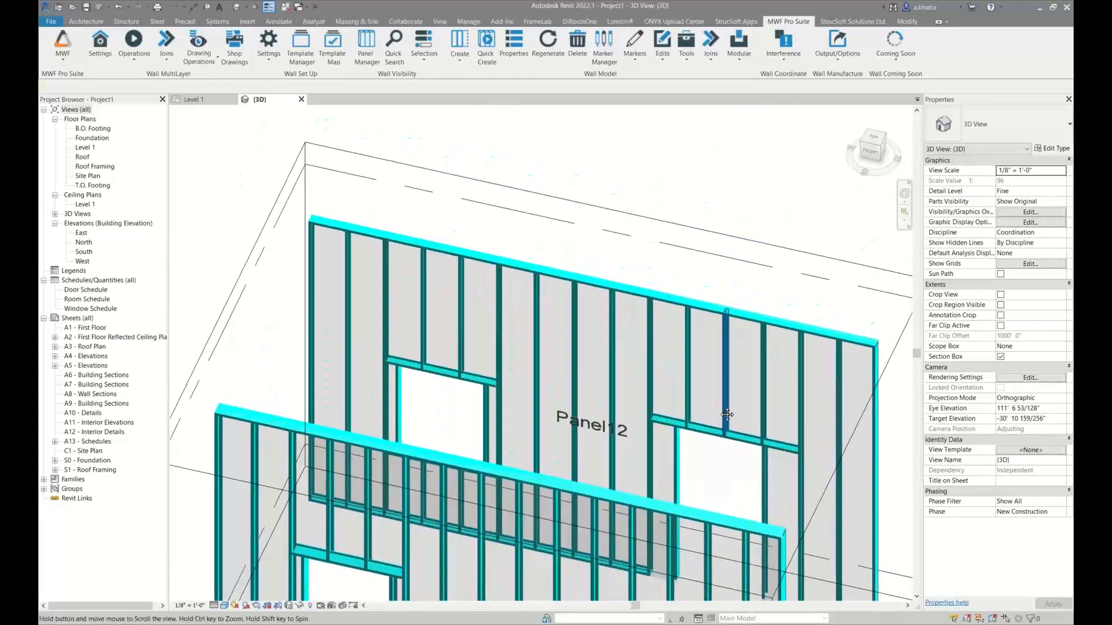
middle_click_drag(713, 399, 729, 454)
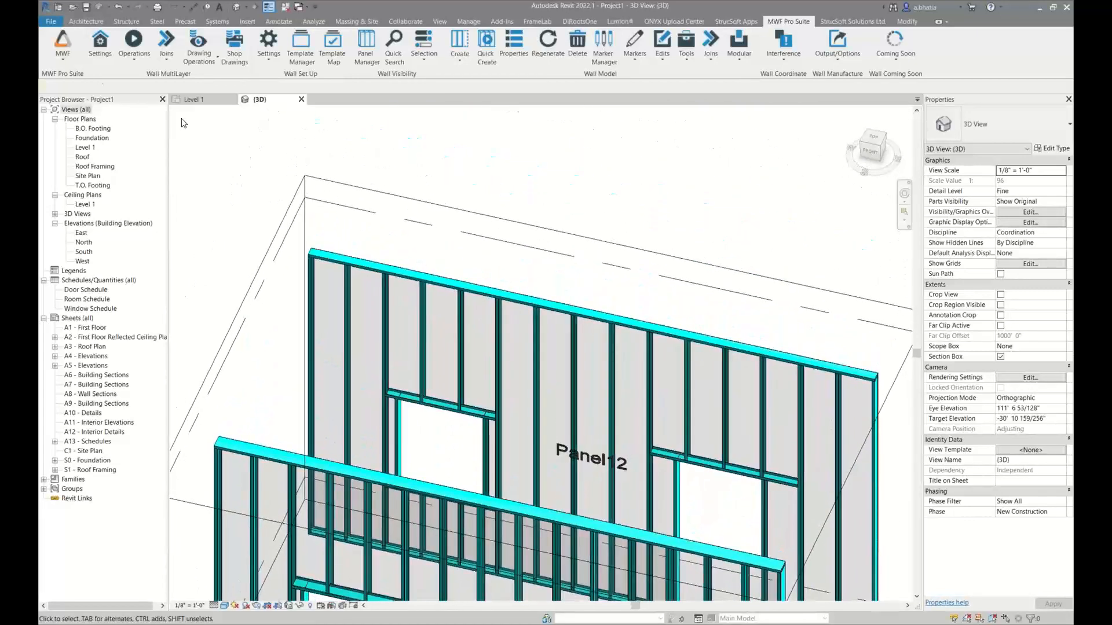
In the Level 1 plan, Quick Create the framing on the two Vent and Kings Only walls and close the warnings list
left_click(191, 100)
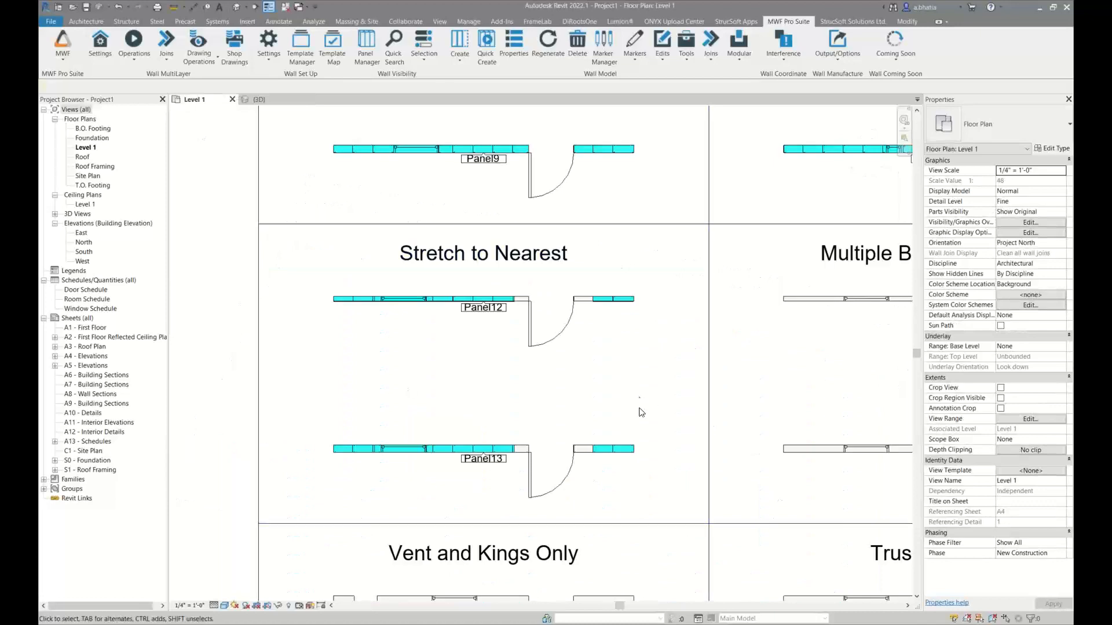
scroll(489, 340, "down", 5)
middle_click_drag(531, 395, 565, 251)
scroll(525, 288, "up", 3)
scroll(491, 312, "up", 1)
middle_click_drag(491, 312, 549, 346)
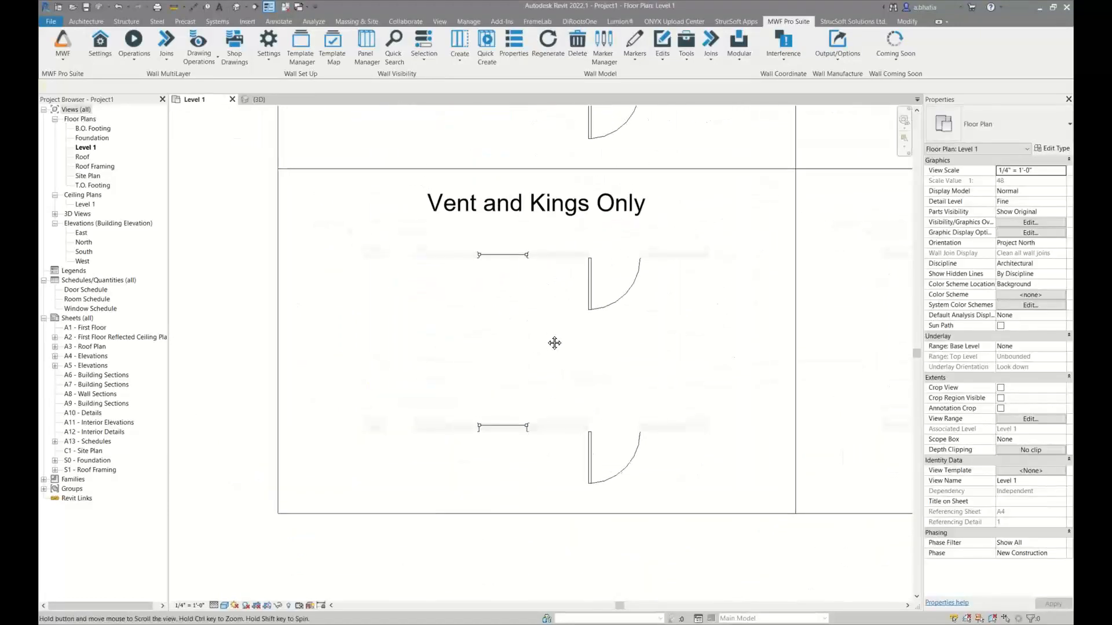
left_click_drag(447, 244, 428, 464)
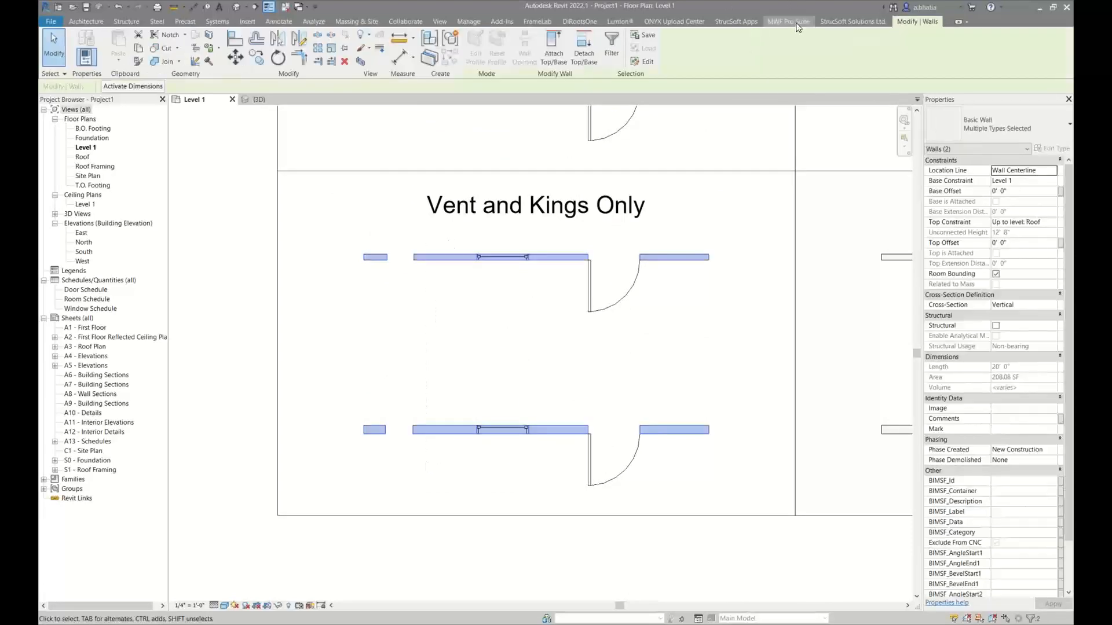
left_click(486, 46)
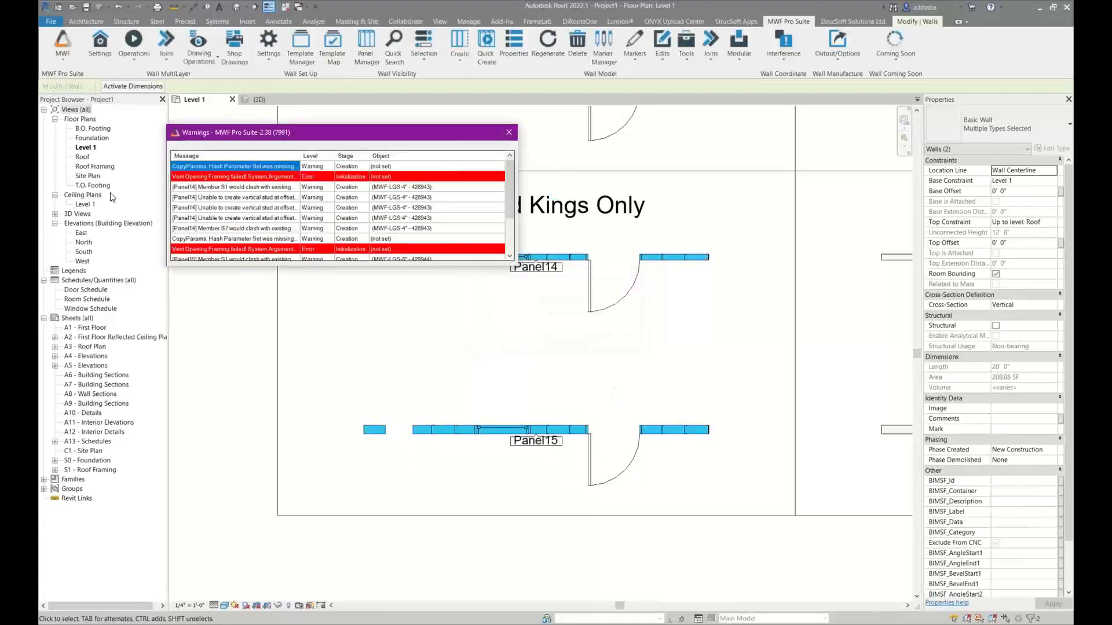
left_click(509, 133)
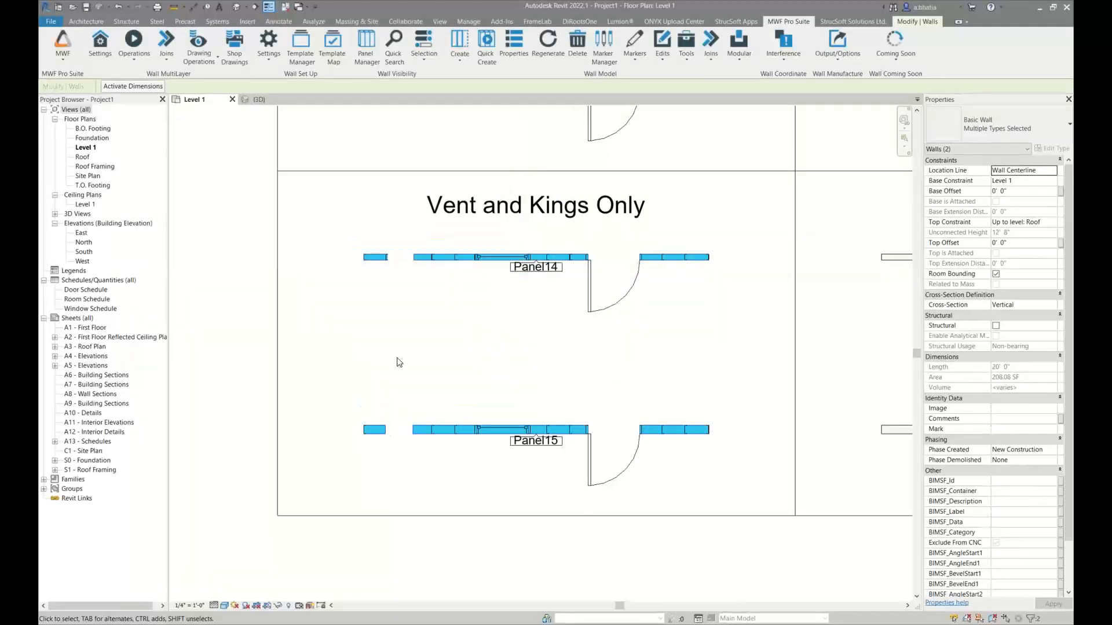
Select only the rectangular wall openings in Panel14 and Panel15, set their Top Offset to -6", and edit their Base Offset
left_click_drag(382, 235, 421, 466)
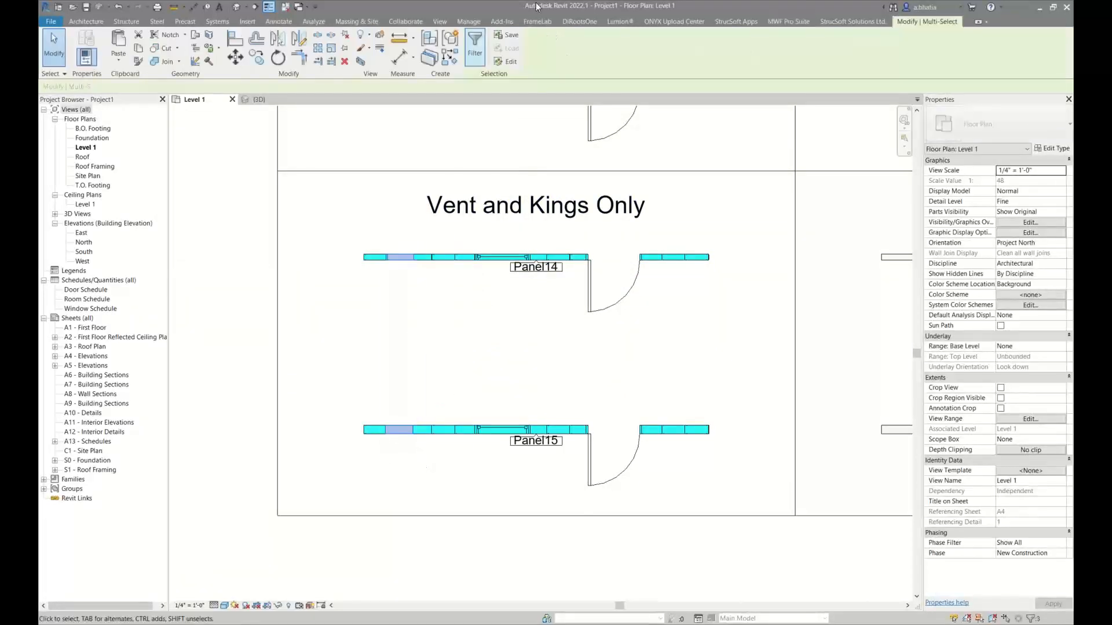
left_click(475, 46)
left_click(386, 254)
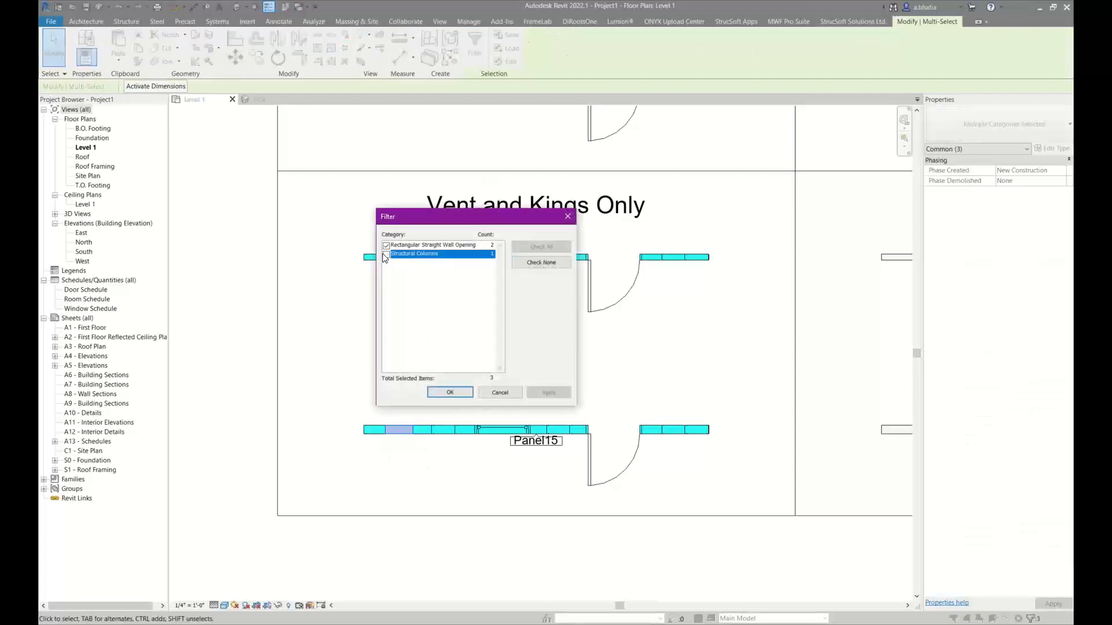
left_click(444, 393)
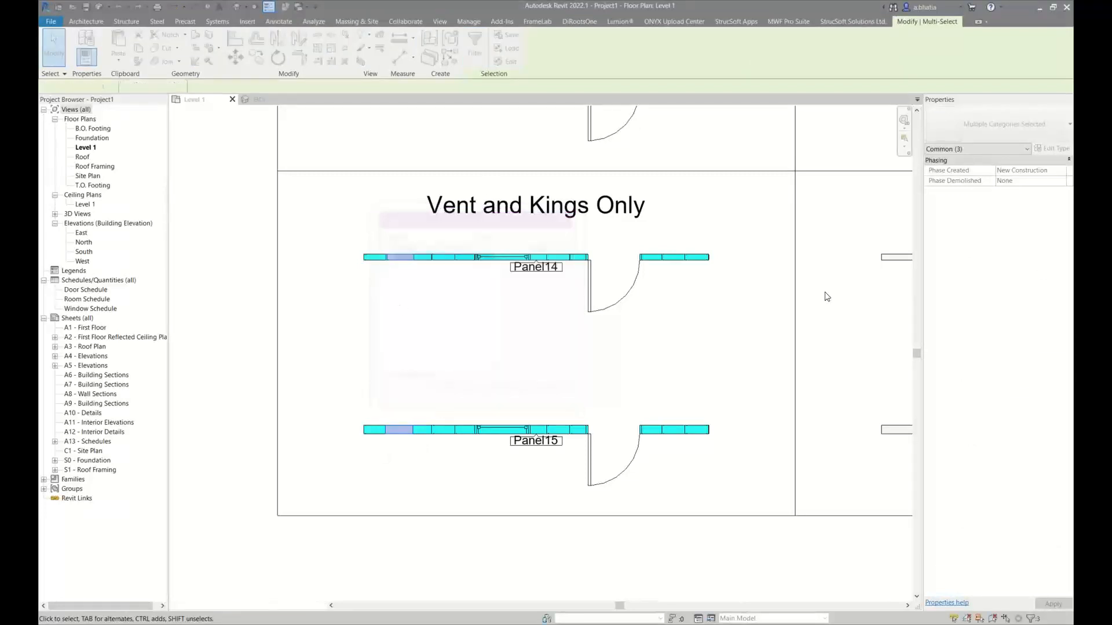
left_click(1032, 172)
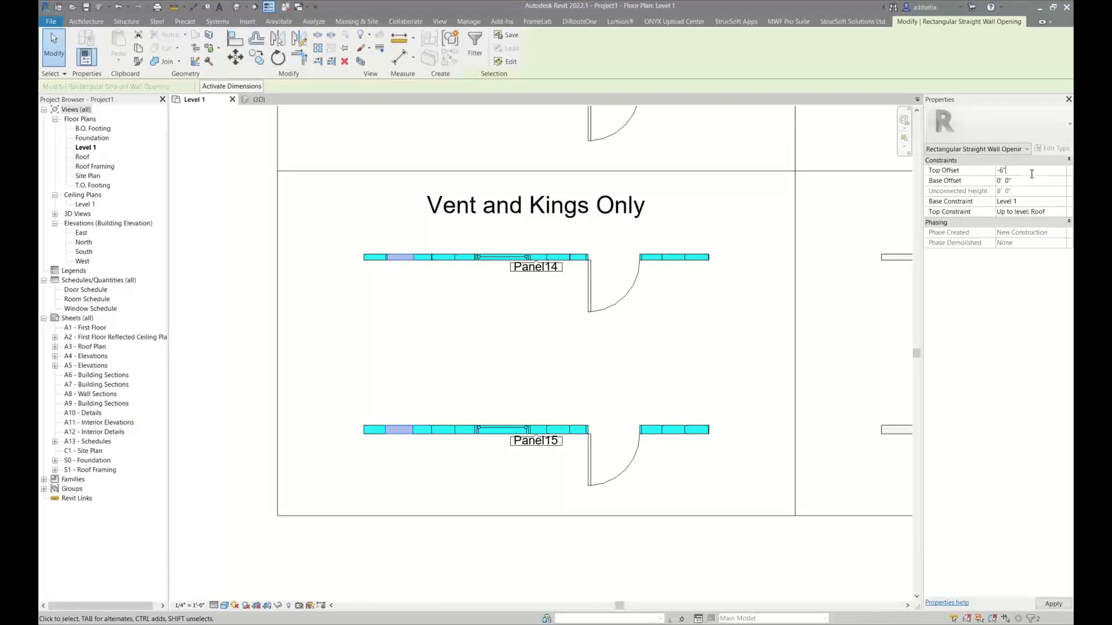
left_click(1023, 182)
left_click(717, 334)
Isolate Panel14 and Panel15 in a 3D selection box, update their wall framing, and close the warnings lists
left_click_drag(726, 243, 663, 451)
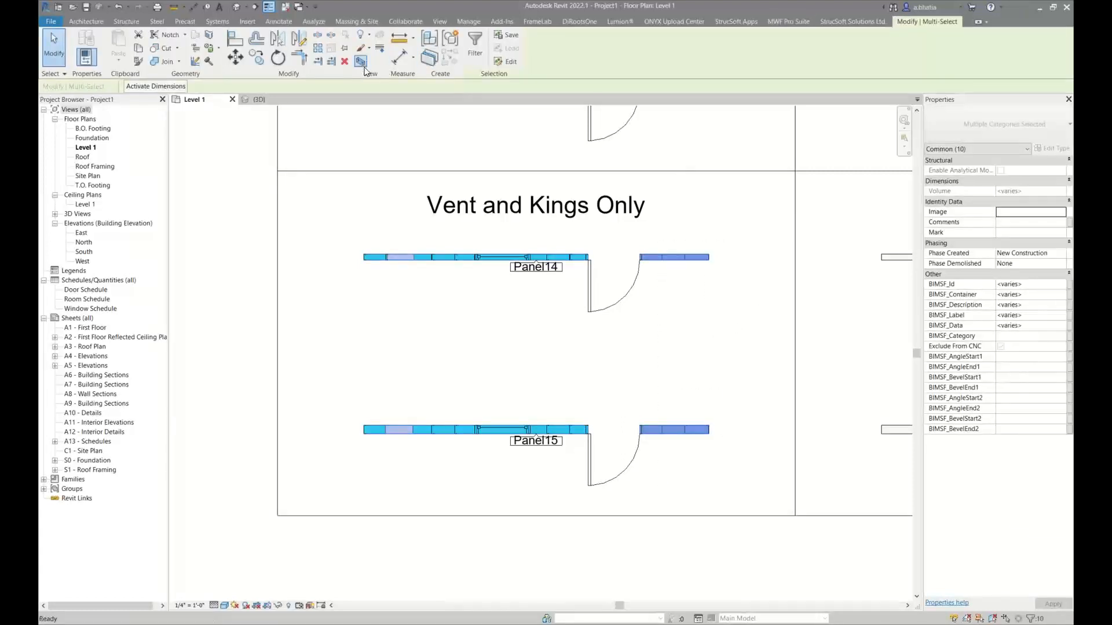
left_click(361, 62)
left_click(789, 21)
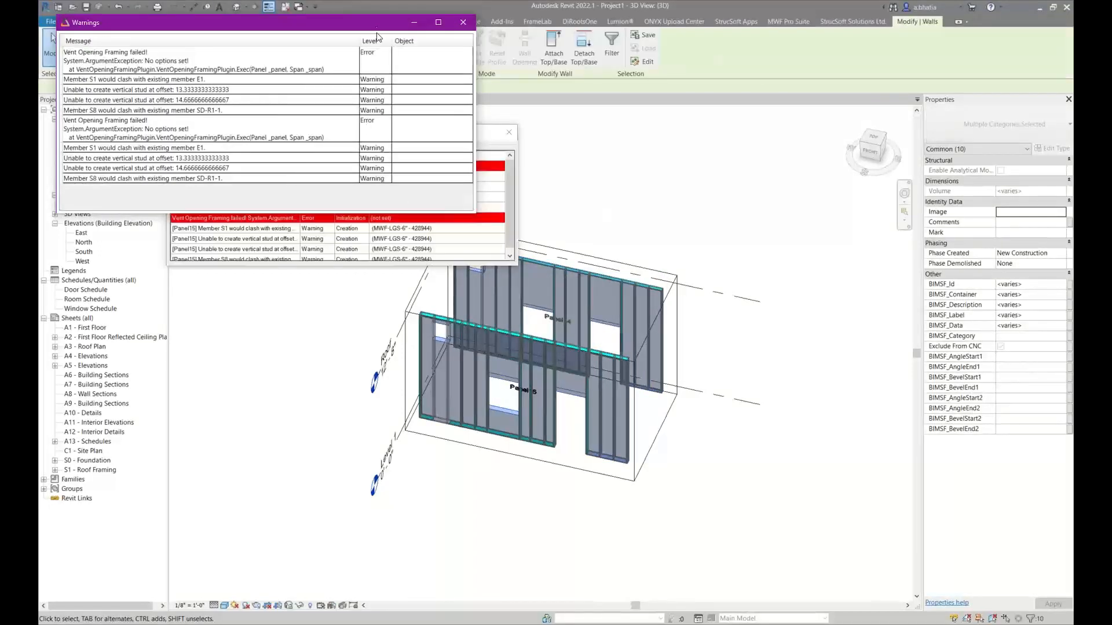
left_click(462, 23)
left_click(514, 135)
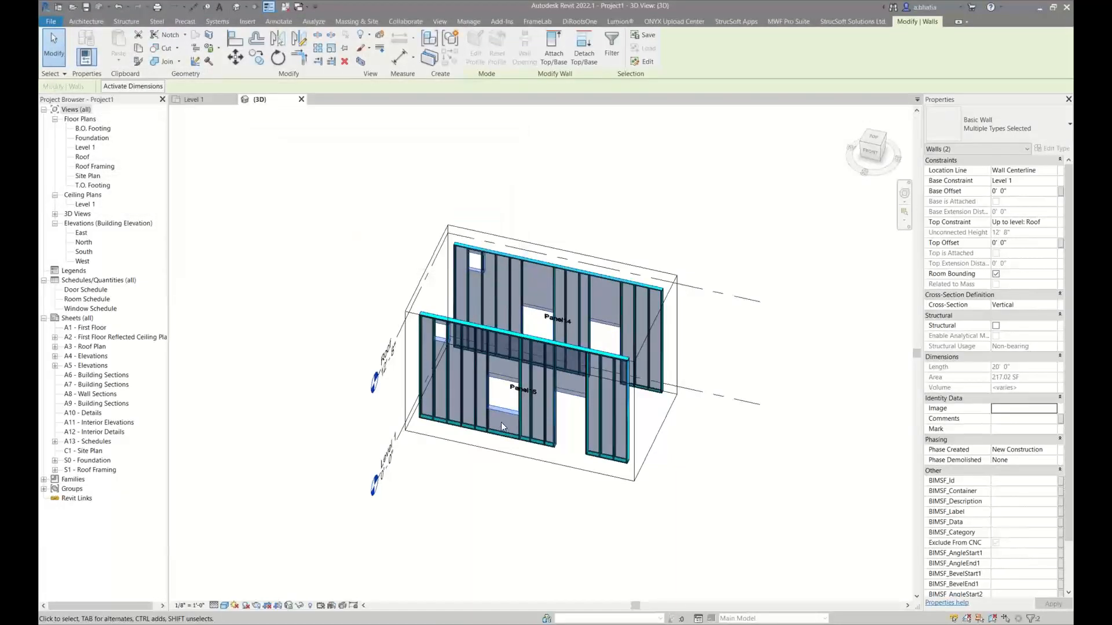
Examine the king studs and the framing around the vent, window and door openings of Panel15 and Panel14 in 3D
scroll(503, 373, "up", 5)
left_click(501, 311)
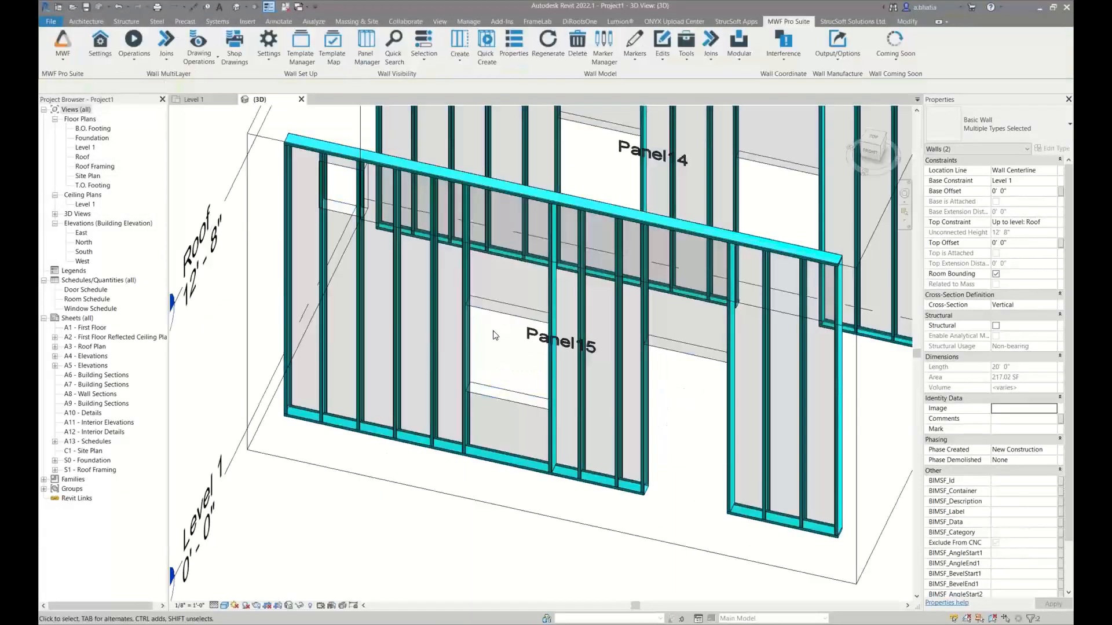
left_click(590, 158)
scroll(589, 157, "down", 2)
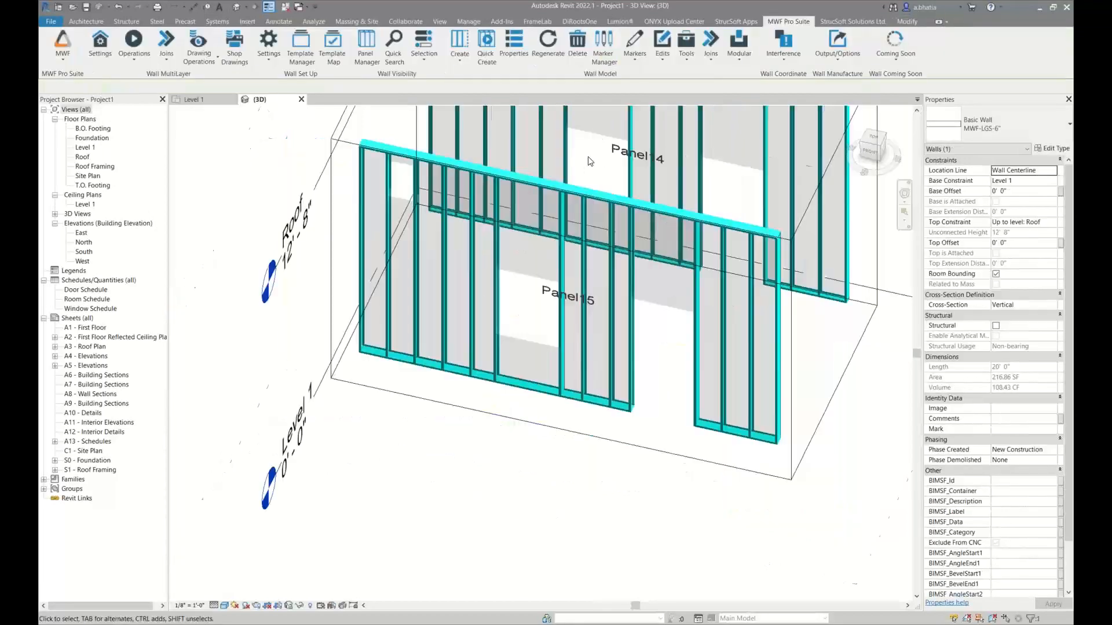
middle_click_drag(588, 157, 533, 241)
scroll(532, 241, "down", 2)
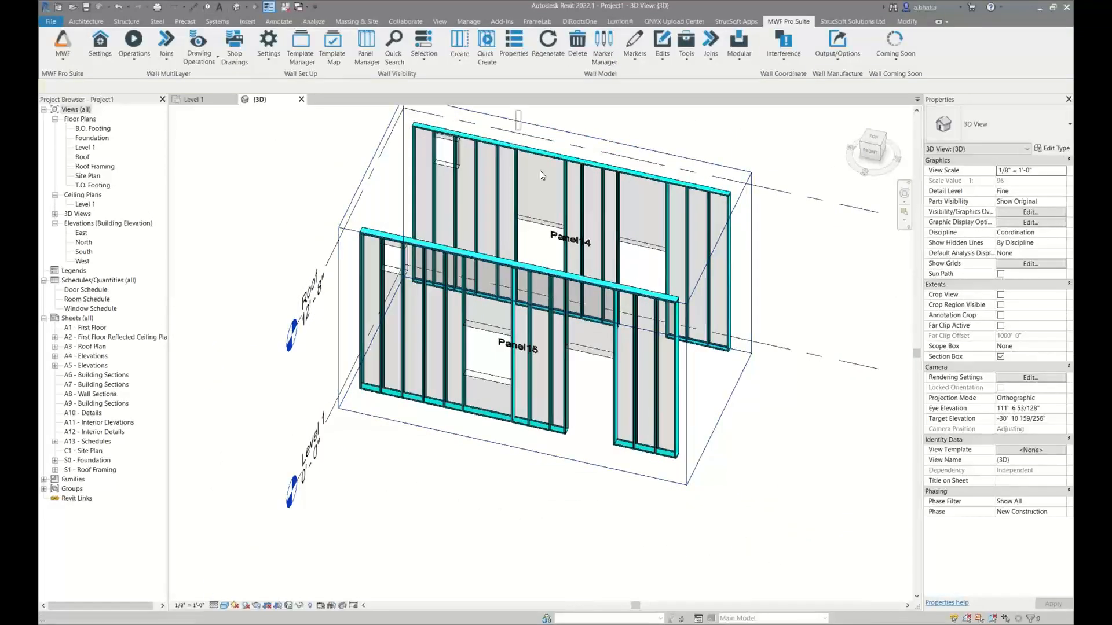
middle_click_drag(547, 185, 601, 208, "shift")
middle_click_drag(601, 208, 540, 222)
For the window and door openings of both panels, set the left kings of LGS Kings only framing to Same as Panel King Stud
left_click_drag(497, 131, 721, 515)
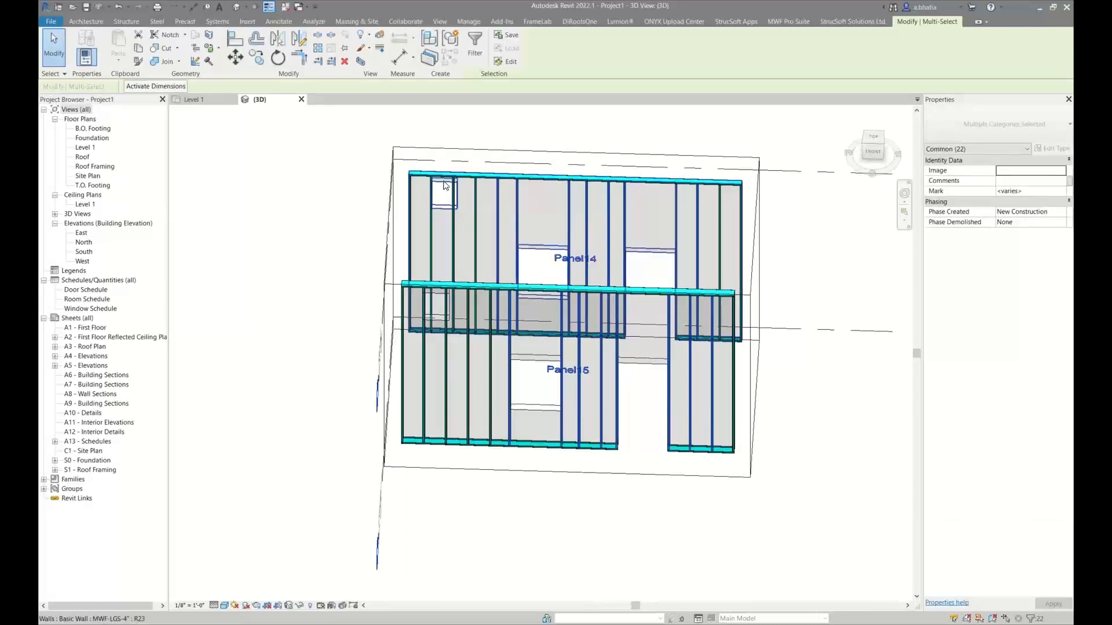
left_click(776, 24)
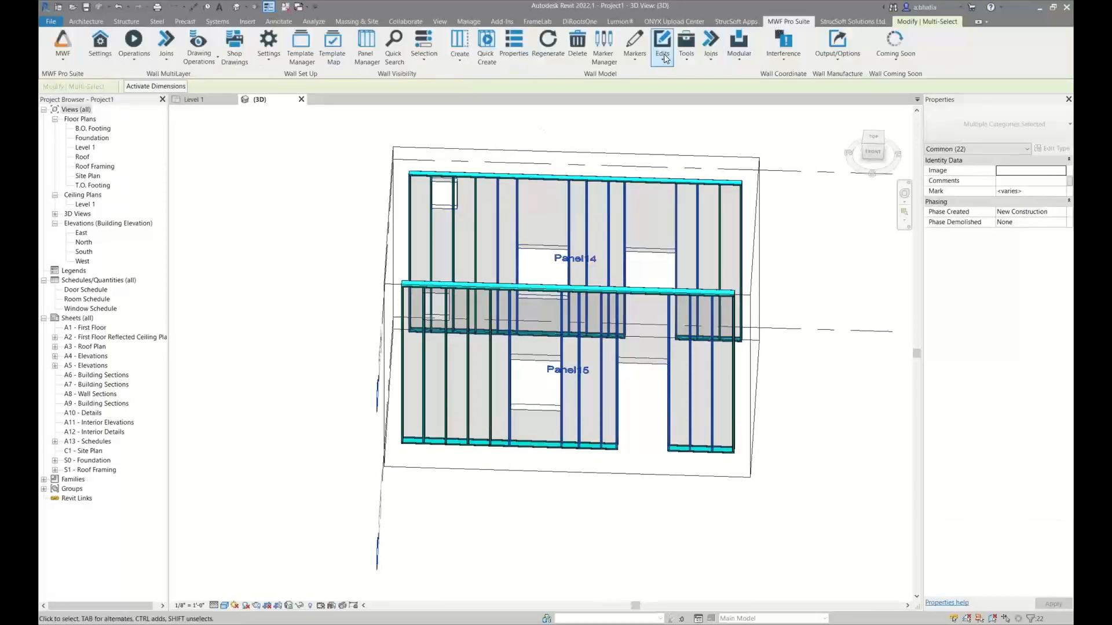
left_click(642, 64)
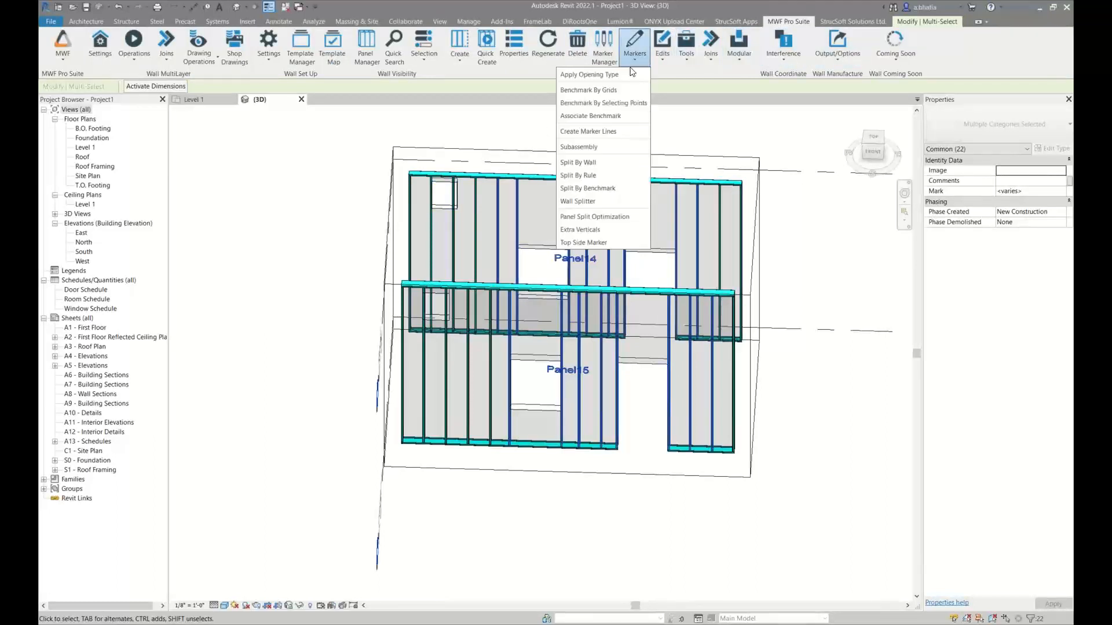
left_click(640, 75)
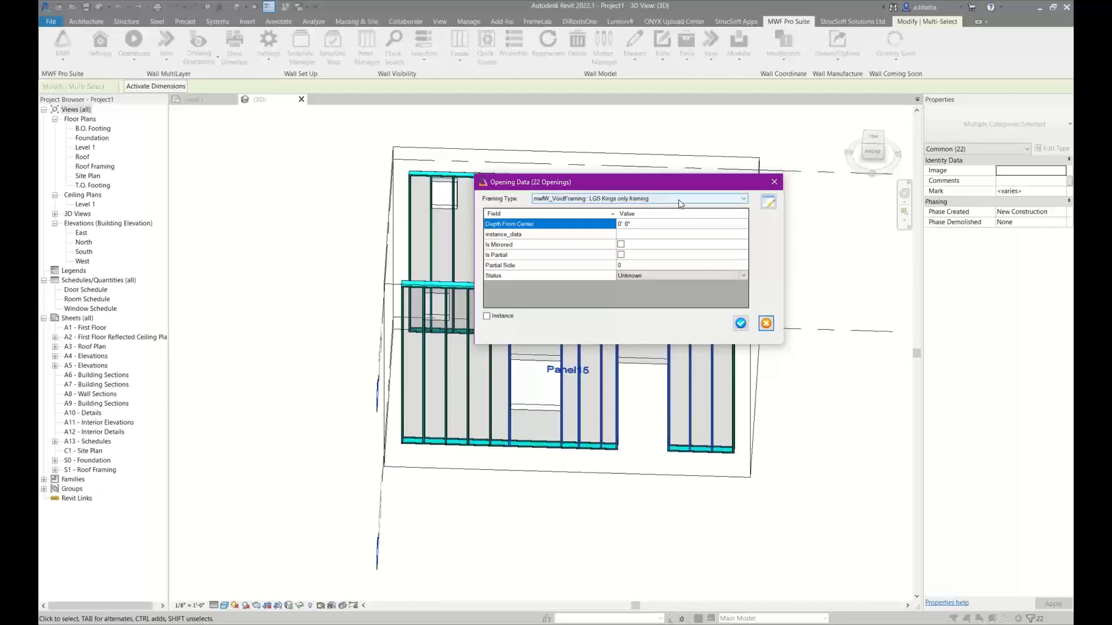
left_click(769, 203)
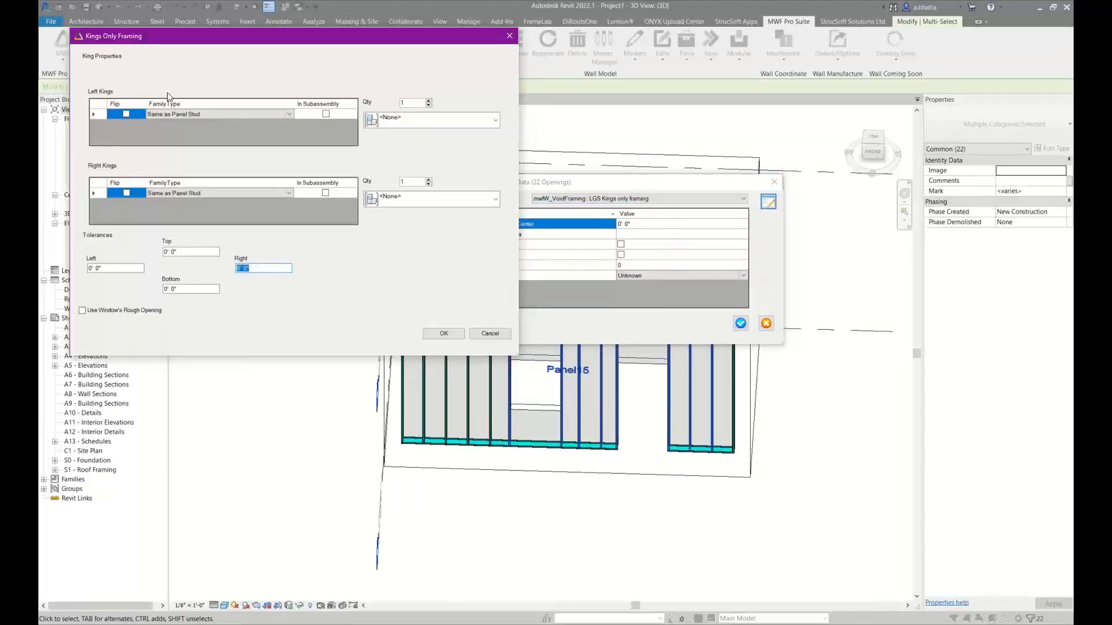
left_click(216, 116)
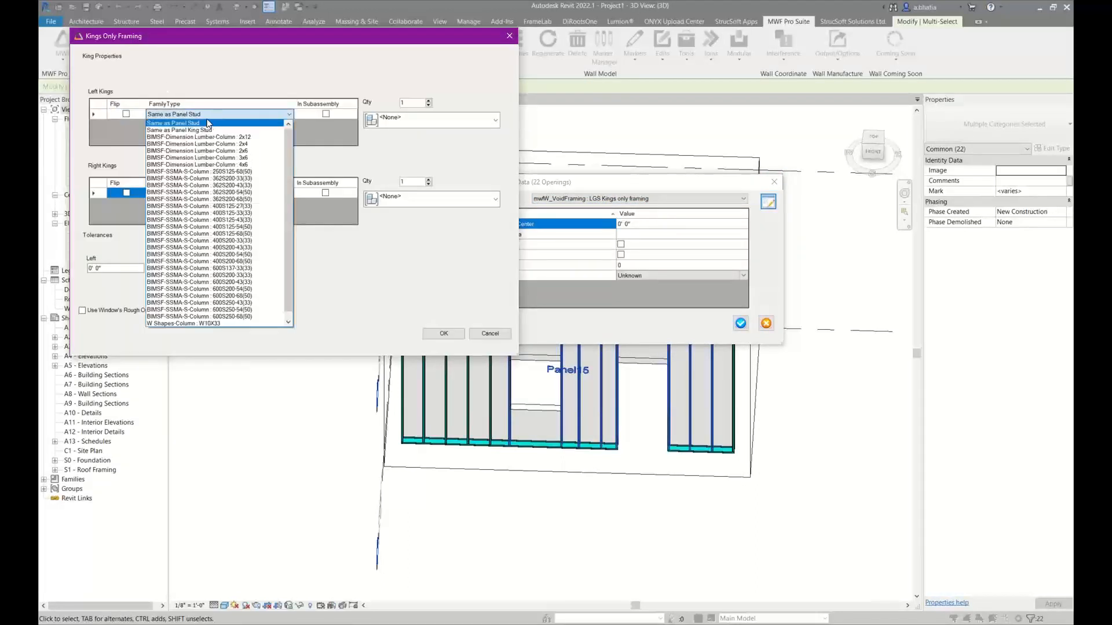
left_click(200, 124)
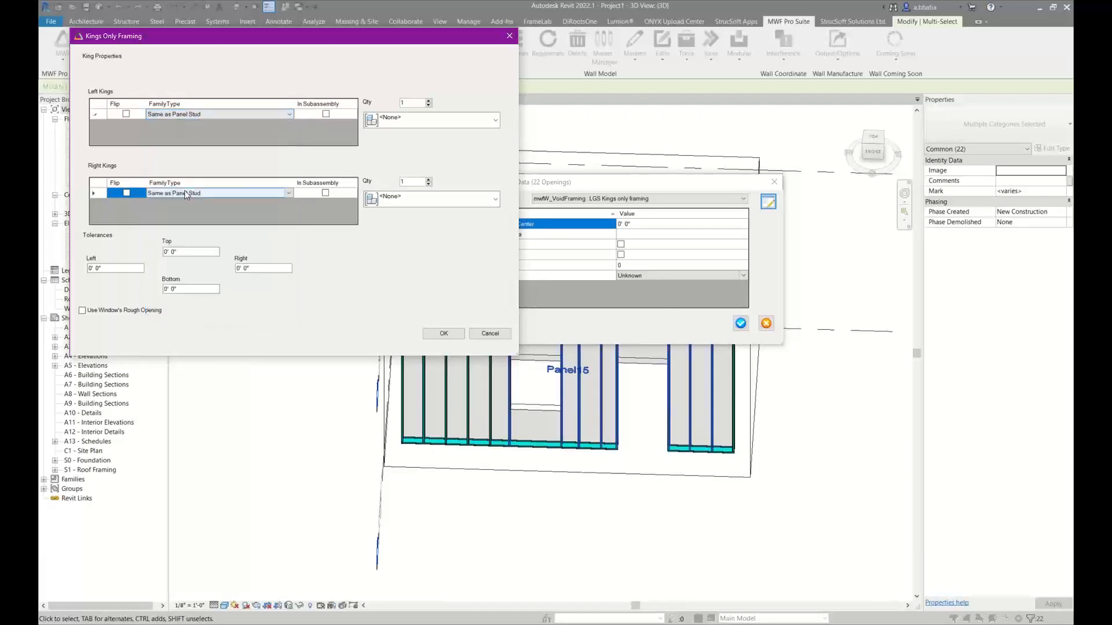
left_click(203, 116)
left_click(191, 130)
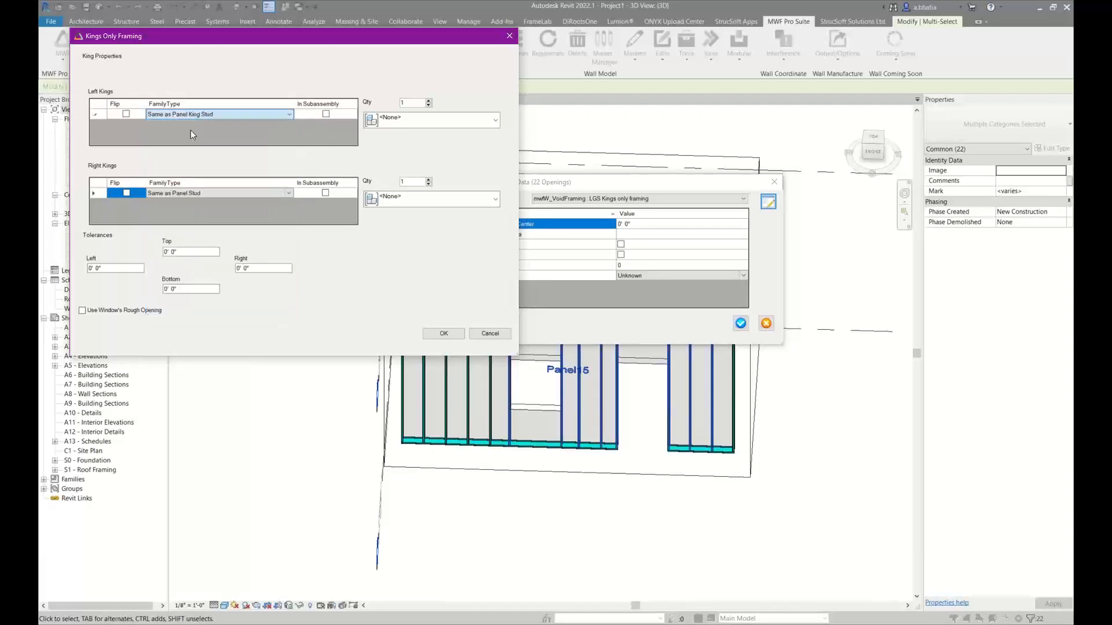
Set the right kings to Same as Panel King Stud, try to apply the opening type, and close the resulting warnings
left_click(169, 195)
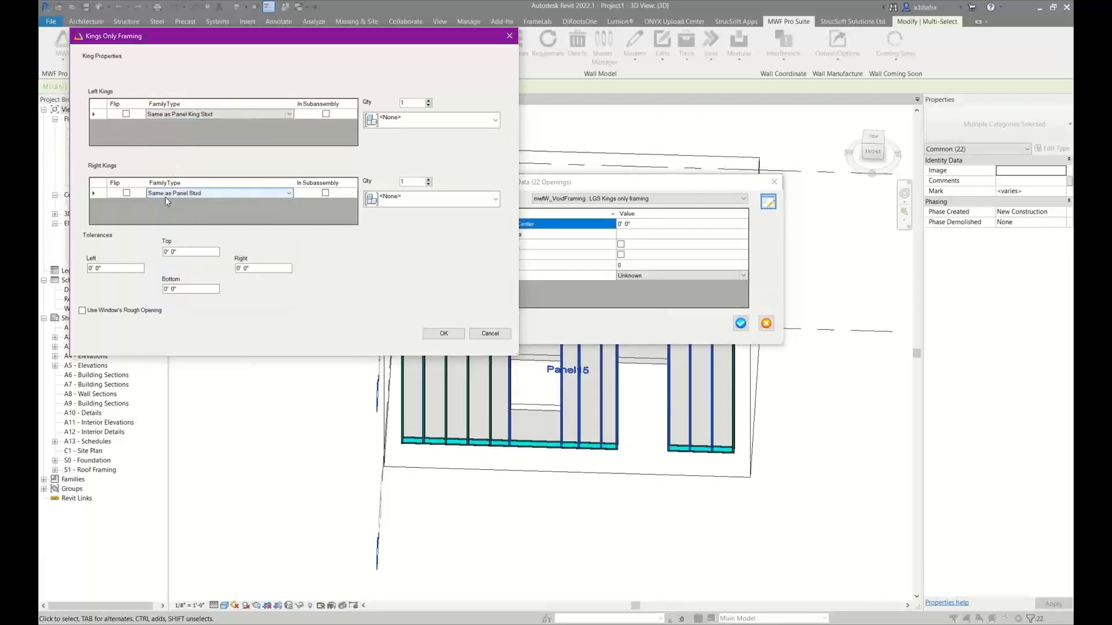
left_click(165, 197)
left_click(175, 207)
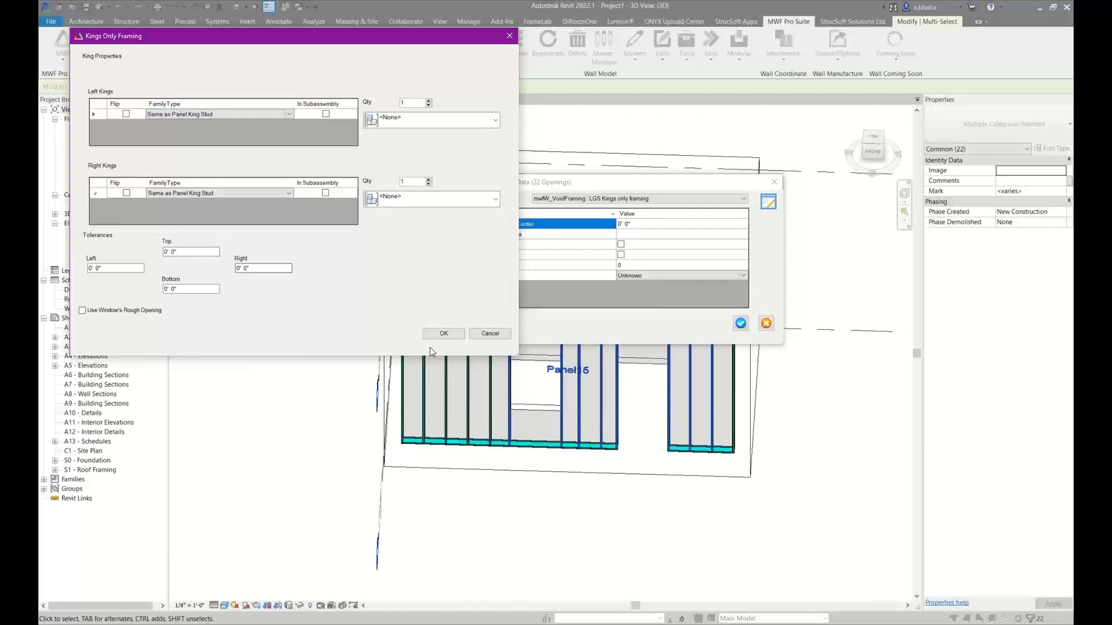
left_click(441, 334)
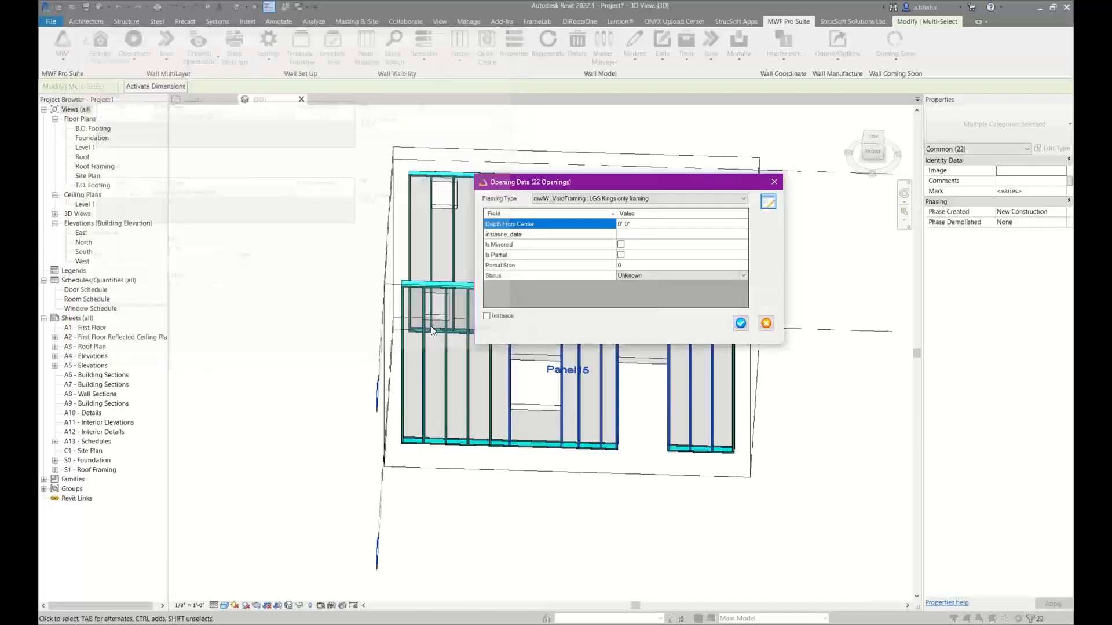
left_click(740, 325)
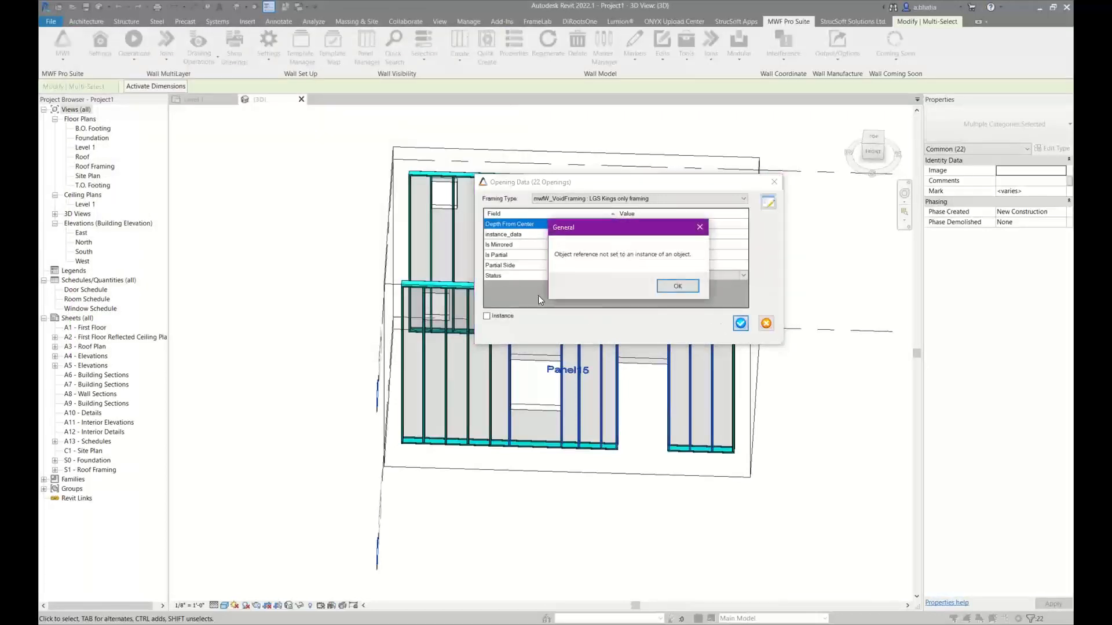
left_click(687, 287)
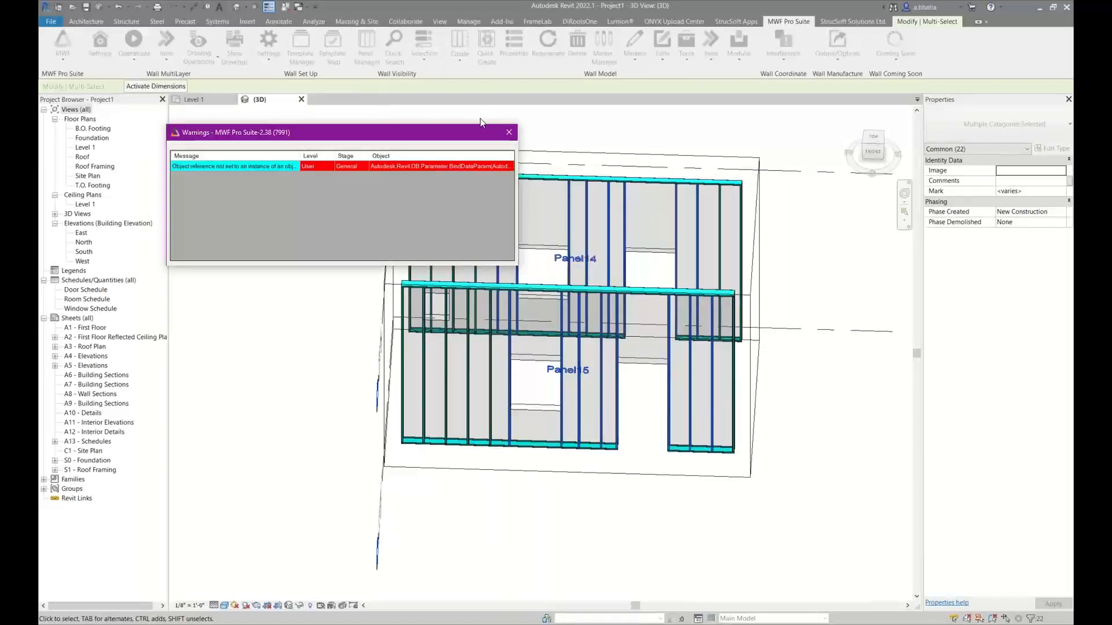
left_click(508, 132)
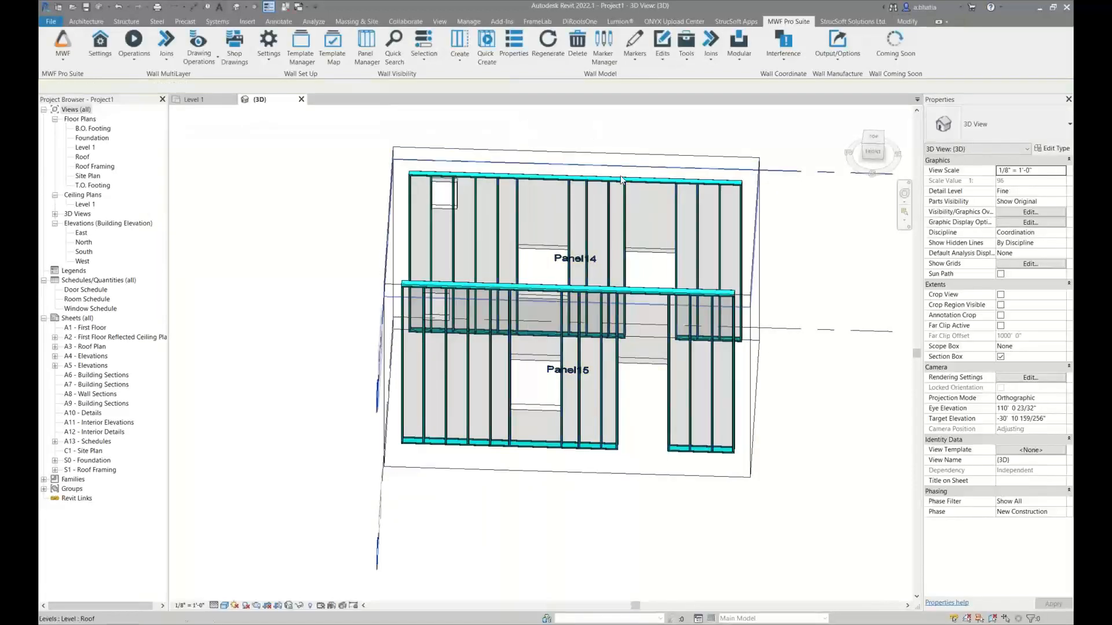
Select the doors of Panel14 and Panel15 with their adjacent studs and check the warnings in the panel properties
left_click_drag(614, 124, 679, 497)
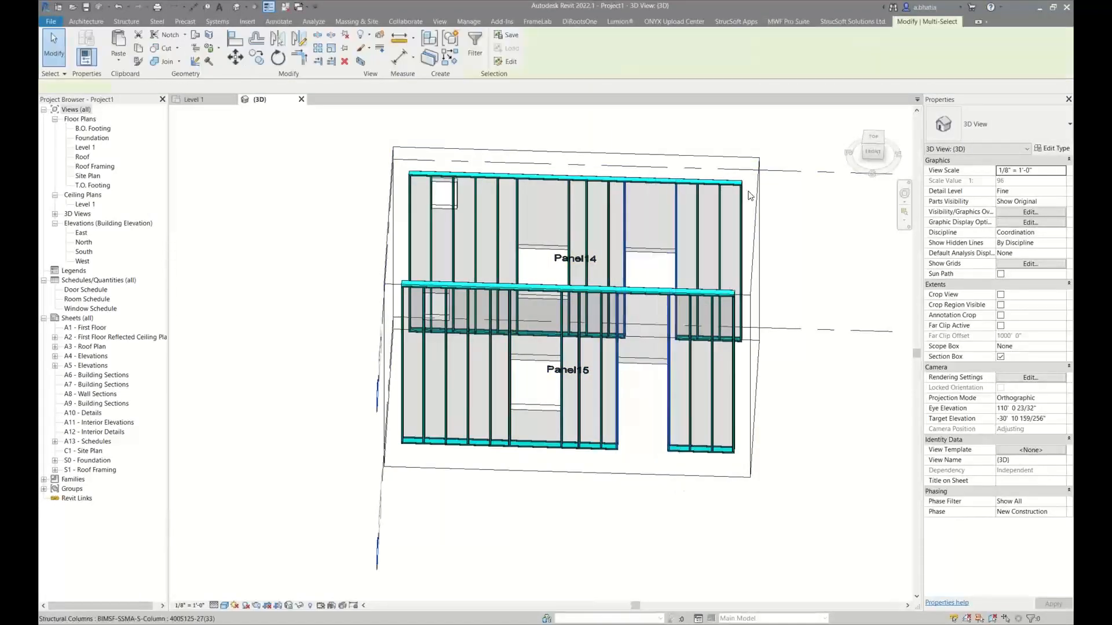
left_click(774, 23)
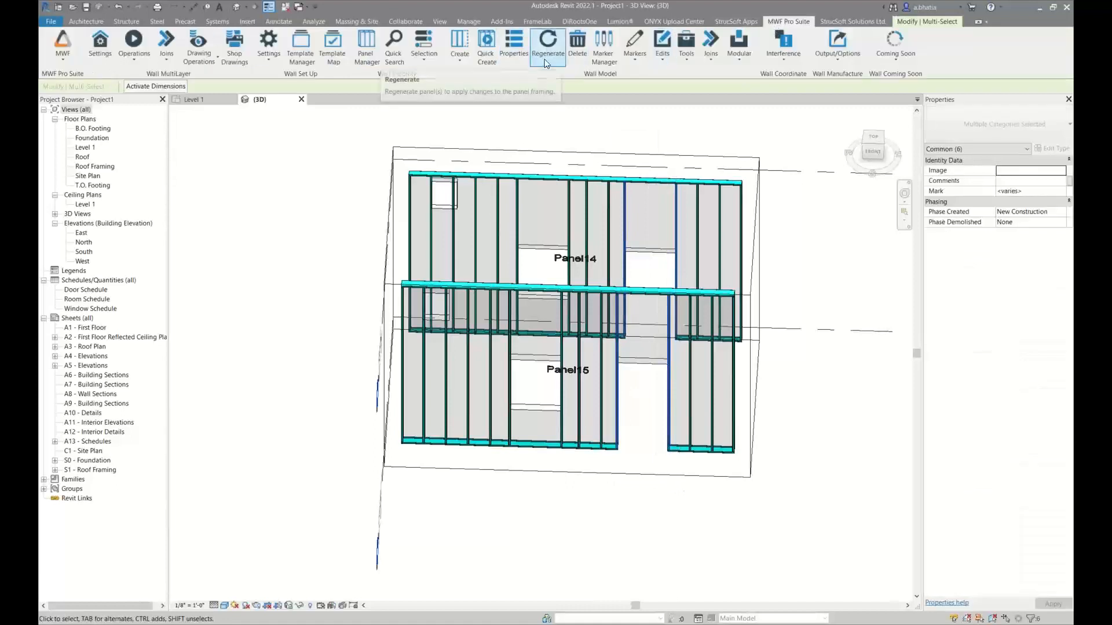
left_click(518, 46)
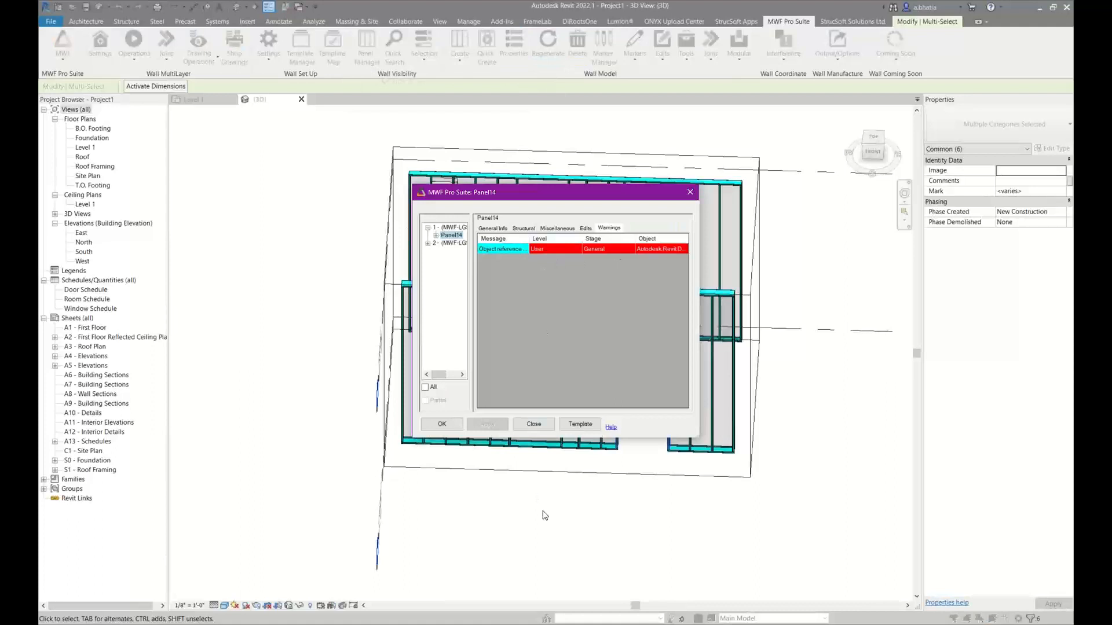
left_click(534, 424)
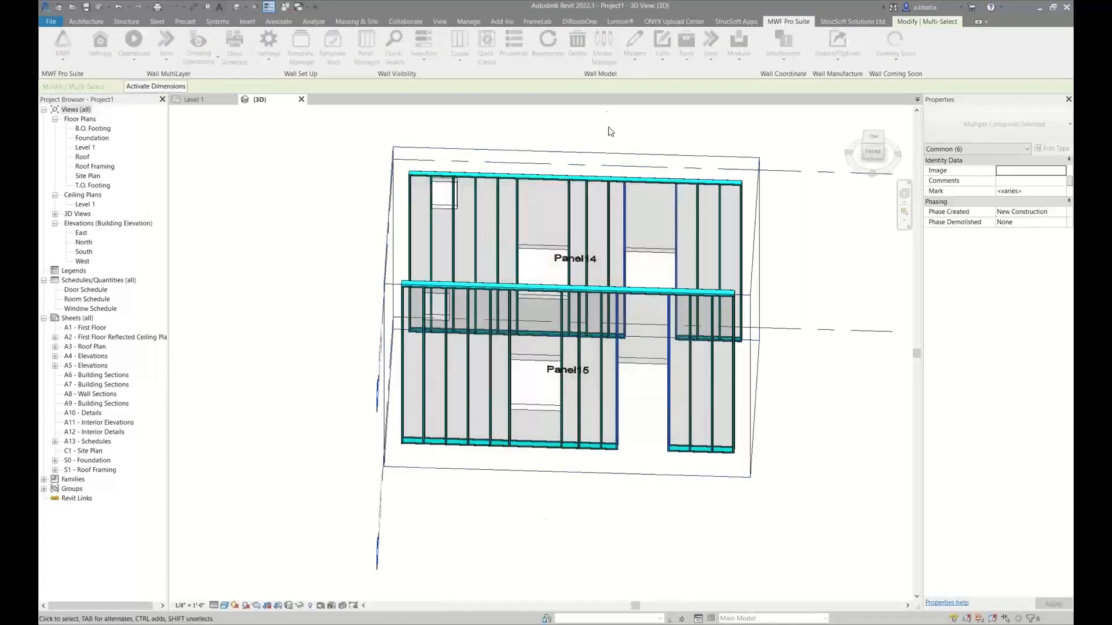
Apply an opening type to the selected doors and set the left kings of LGS Kings only framing to Same as Panel Stud
left_click(633, 61)
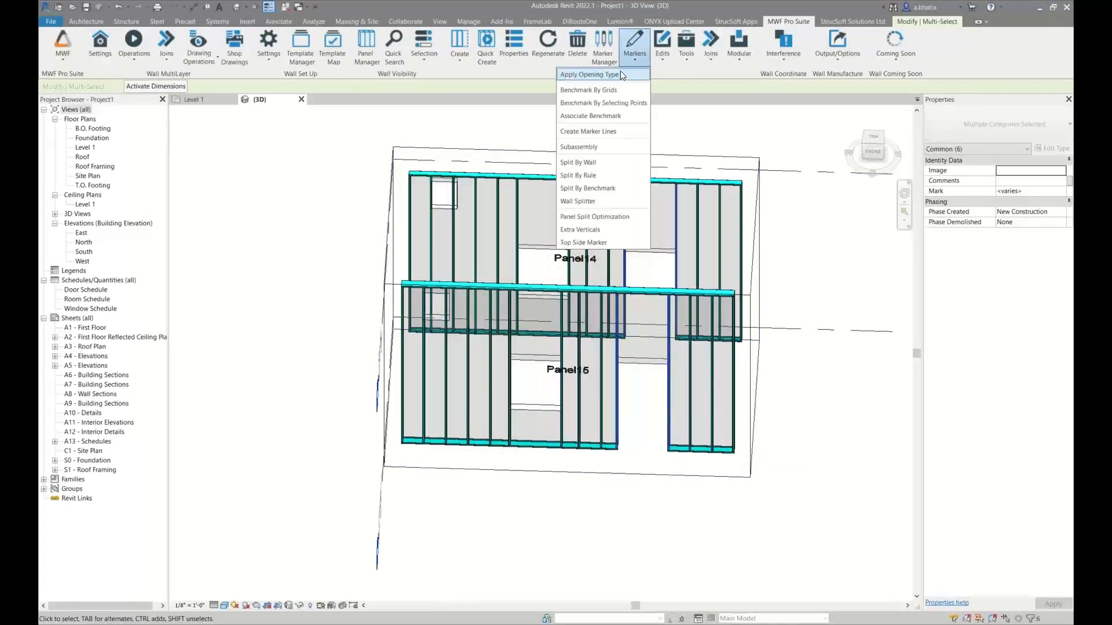
left_click(619, 214)
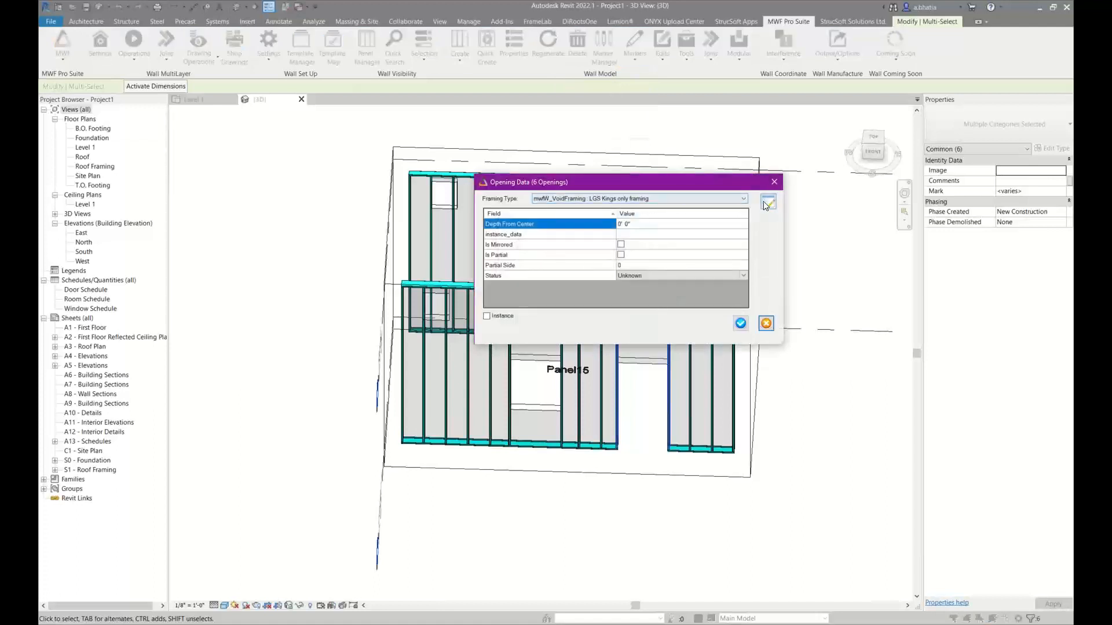
left_click(767, 202)
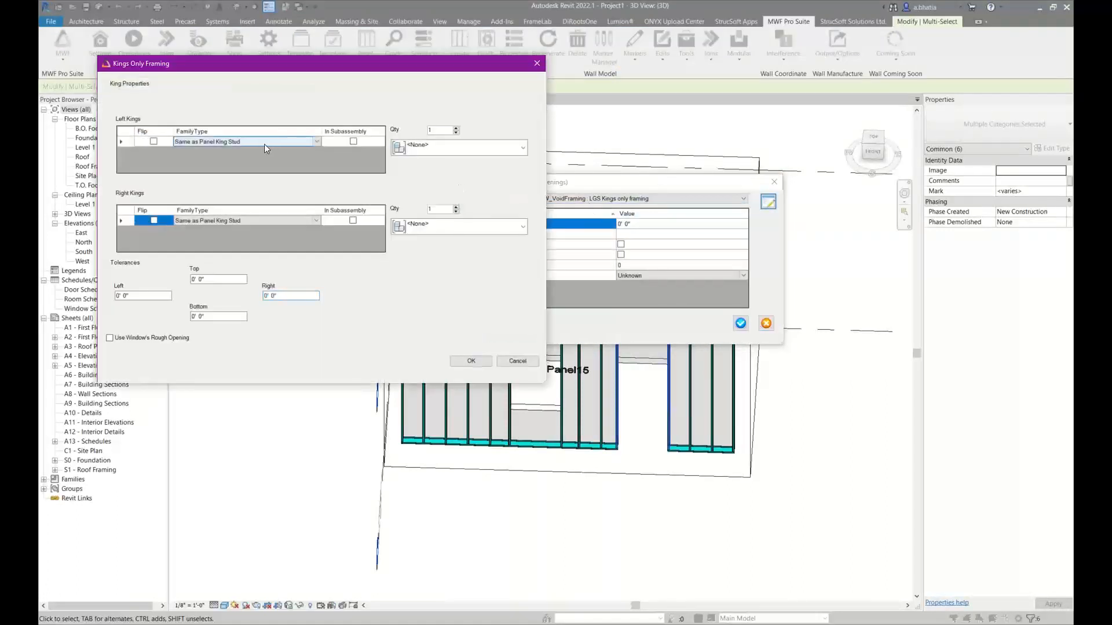
left_click(264, 144)
left_click(257, 149)
left_click(265, 145)
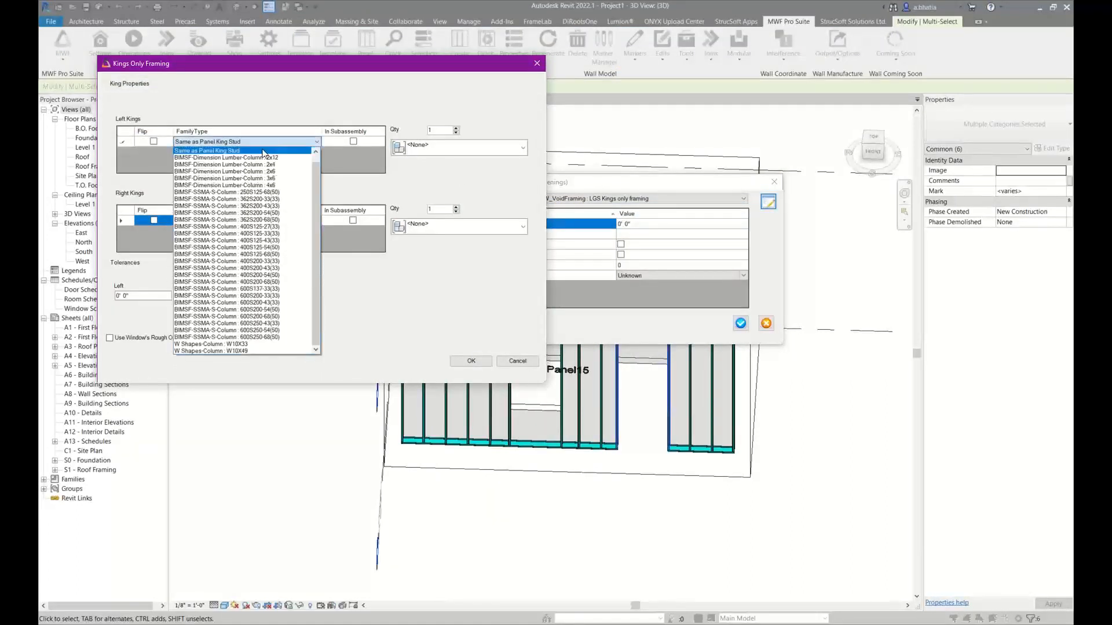
scroll(264, 152, "up", 1)
left_click(255, 151)
Set the right kings to Same as Panel Stud and accept the Kings Only framing settings
left_click(234, 220)
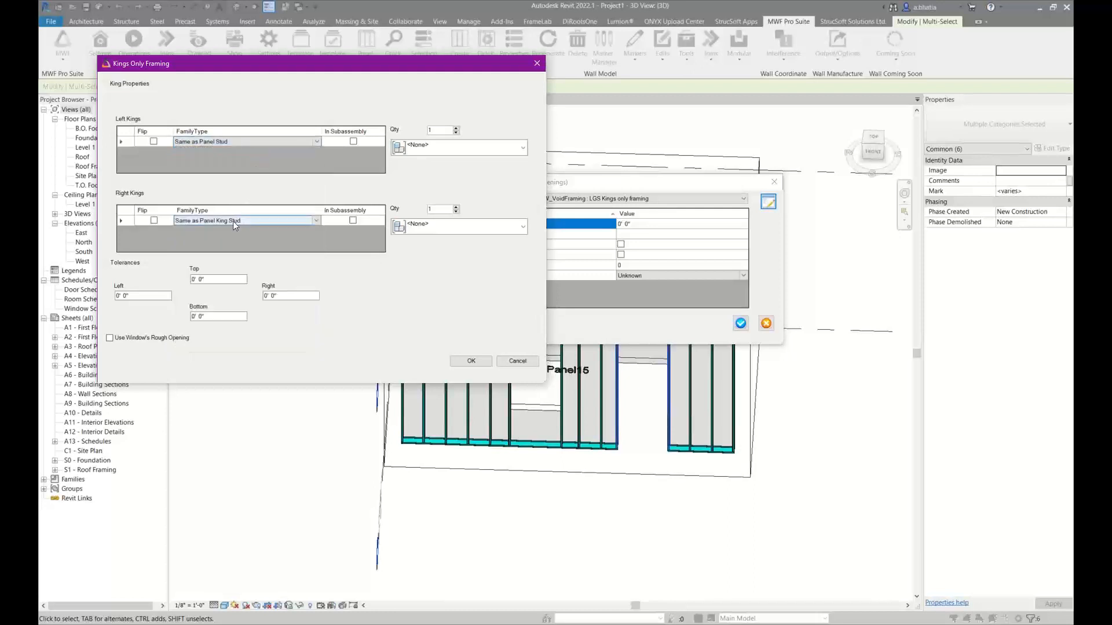
left_click(227, 223)
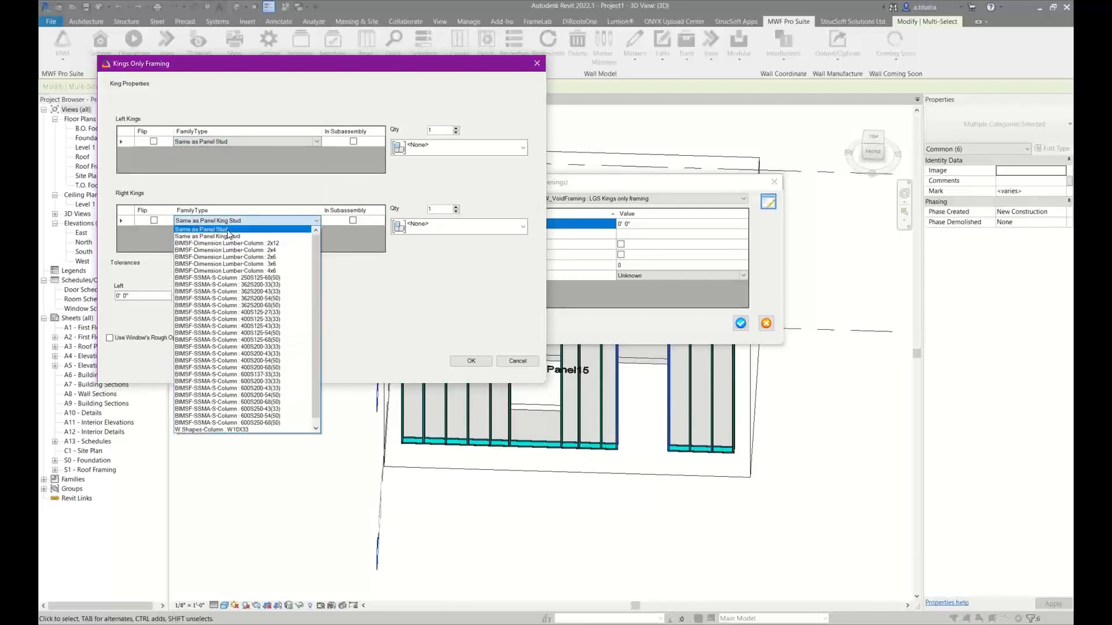
left_click(228, 231)
left_click(484, 362)
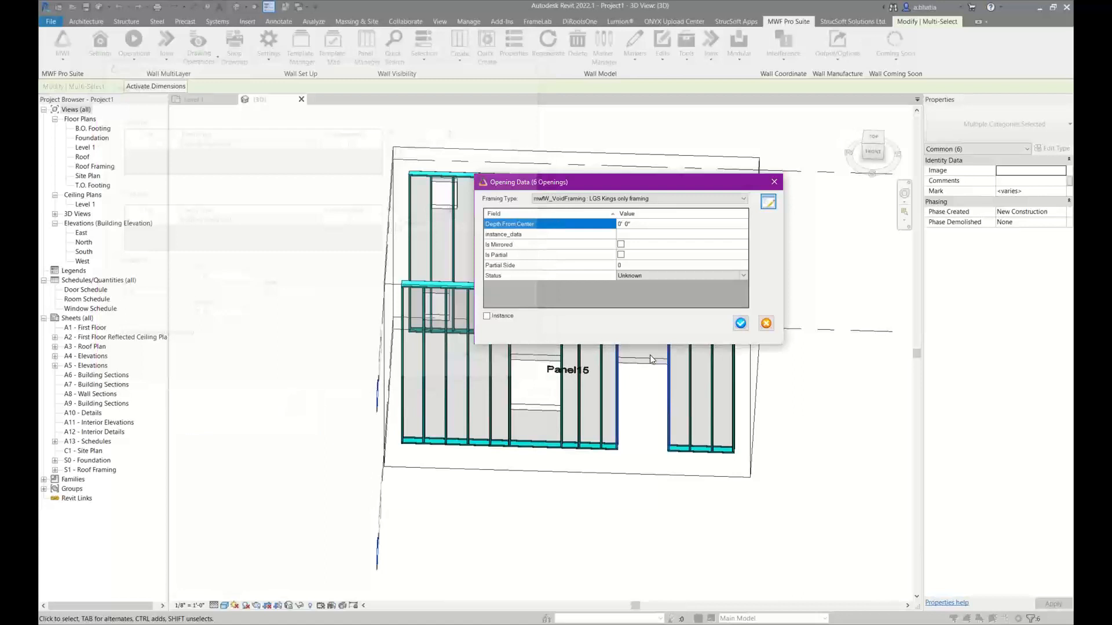
Apply LGS Kings only framing to the selected door openings and dismiss the resulting messages
left_click(740, 323)
left_click(676, 286)
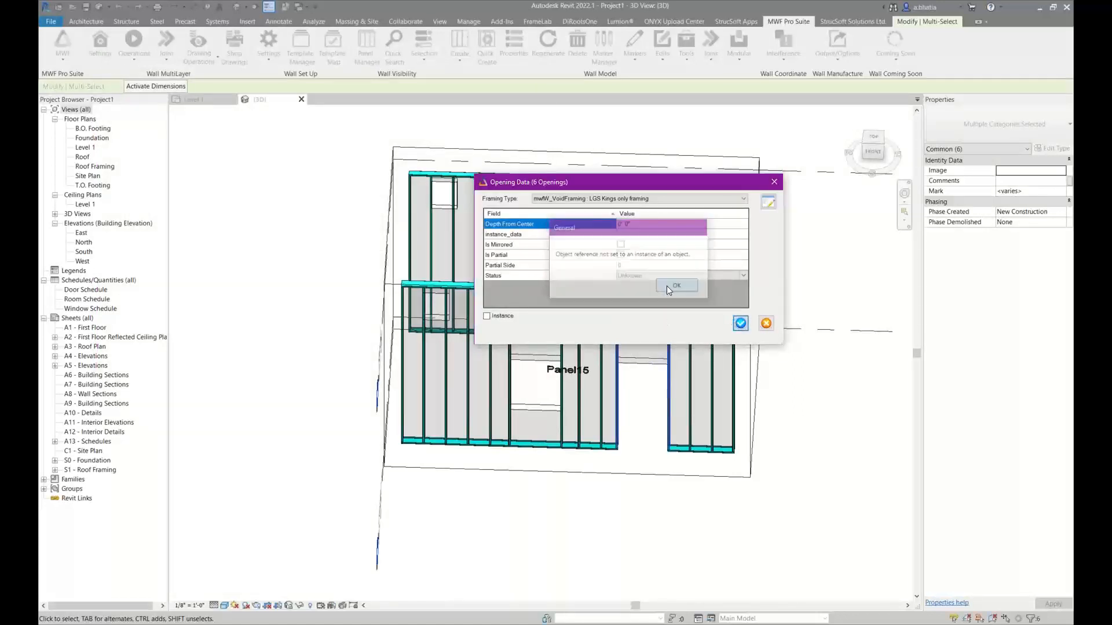
left_click(434, 123)
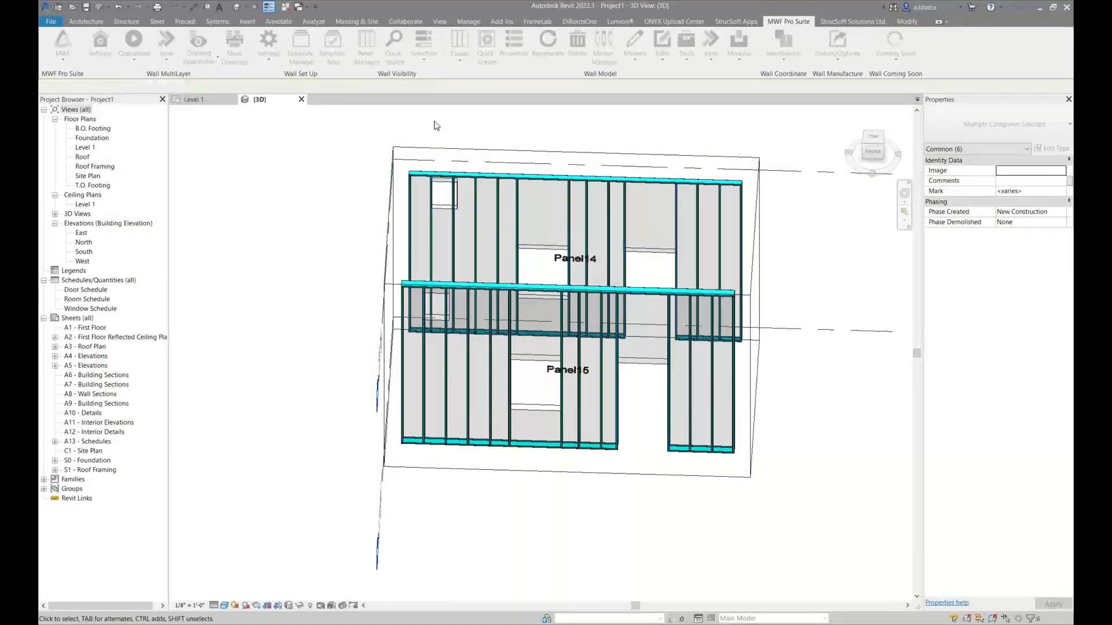
Select the windows of Panel14 and Panel15 with their adjacent studs and apply the LGS Kings only framing opening type
scroll(424, 134, "down", 1)
left_click_drag(420, 135, 581, 429)
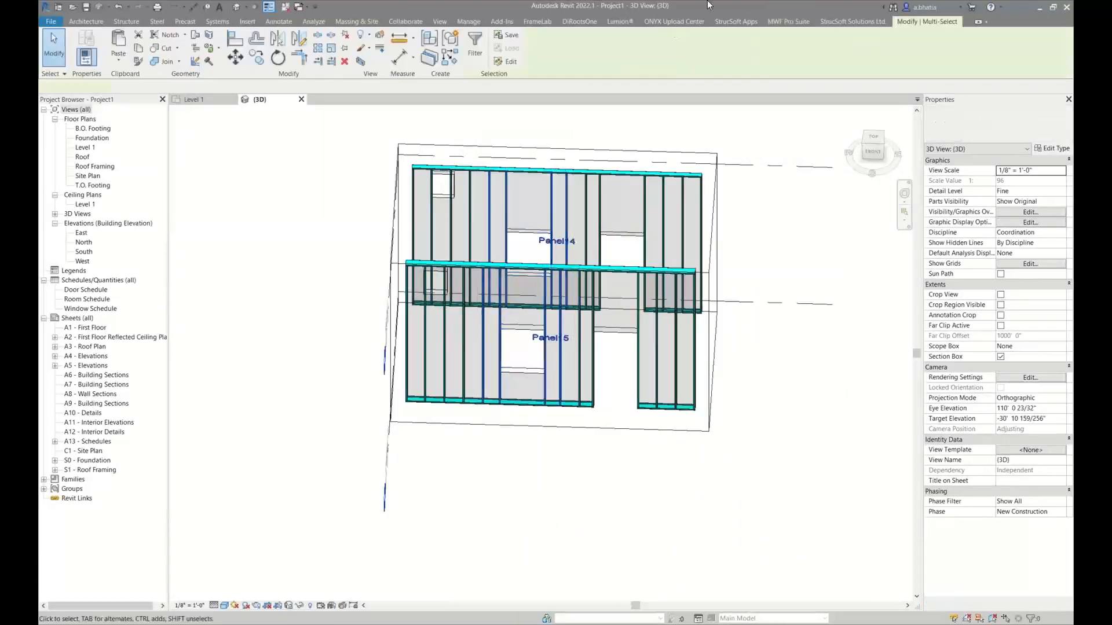
left_click(633, 56)
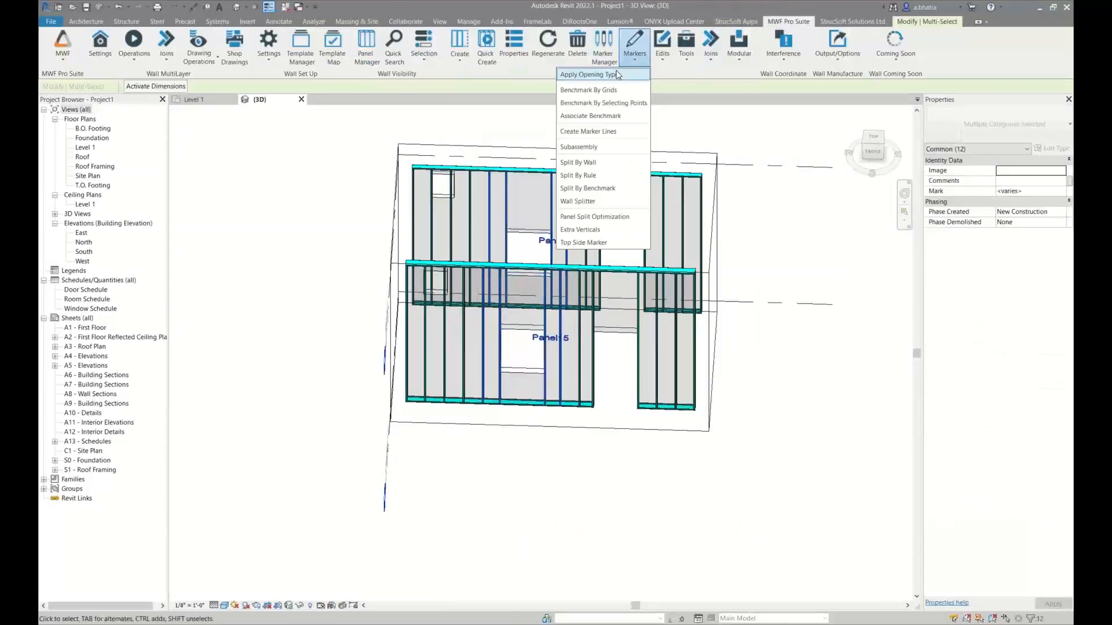
left_click(606, 163)
left_click(674, 200)
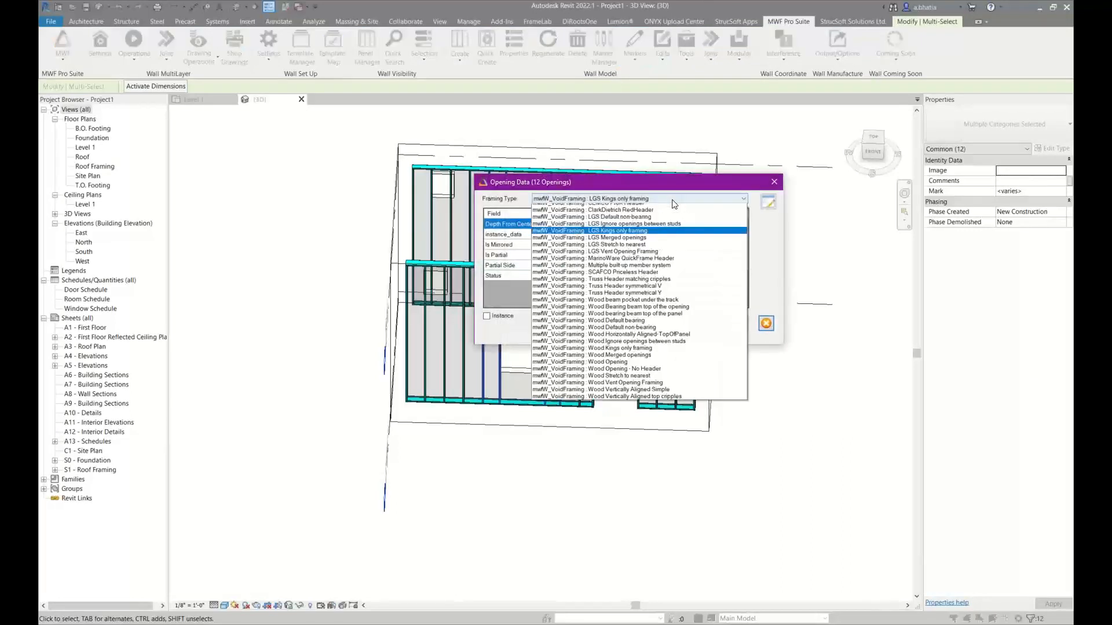
left_click(666, 241)
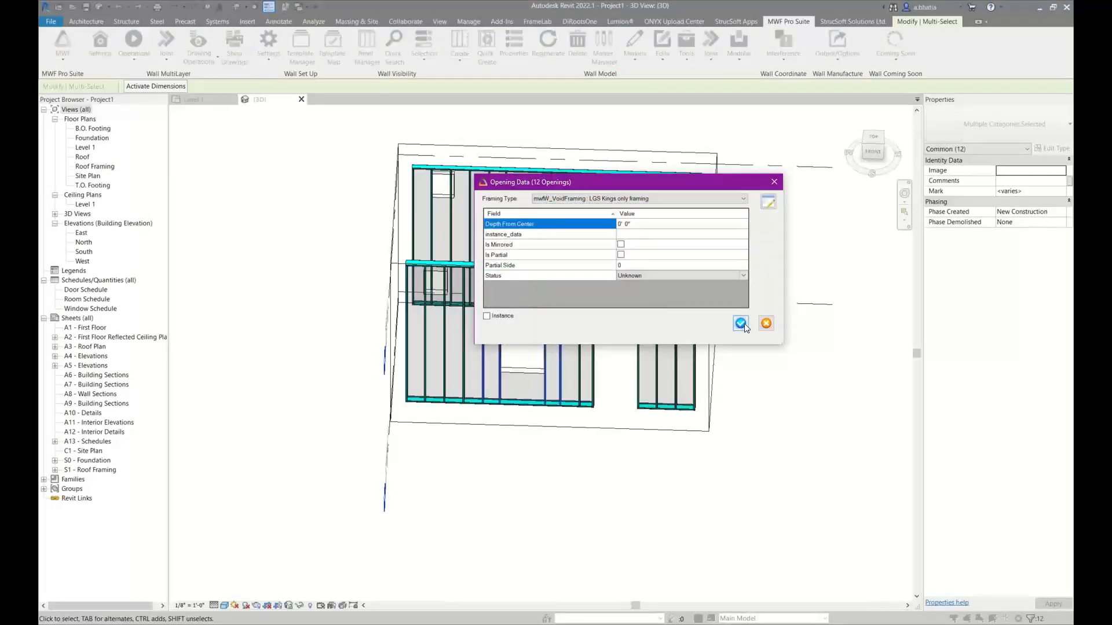
left_click(740, 323)
left_click(666, 289)
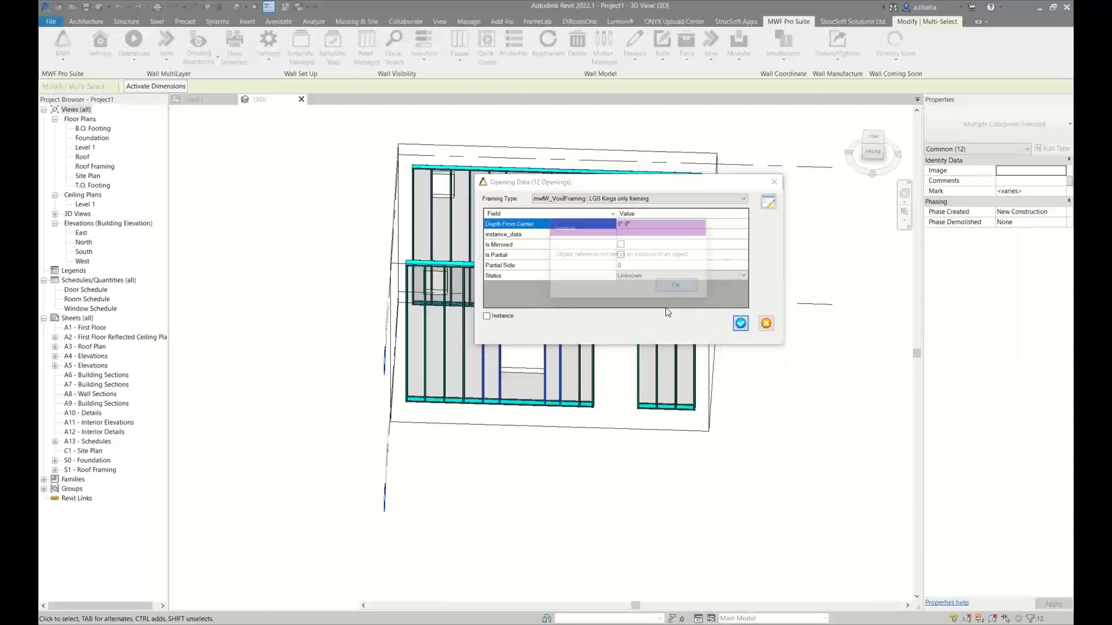
left_click(509, 132)
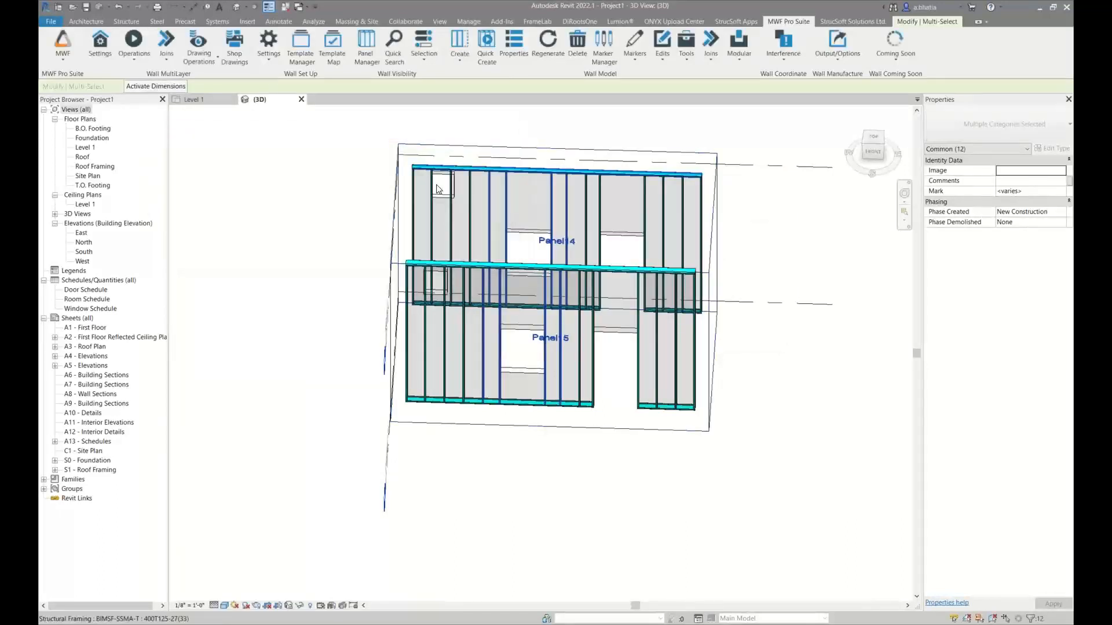
Select both panels' vent openings and accept the LGS Vent Opening Framing settings with the header family Same as Panel Opening Header
left_click_drag(409, 126, 463, 322)
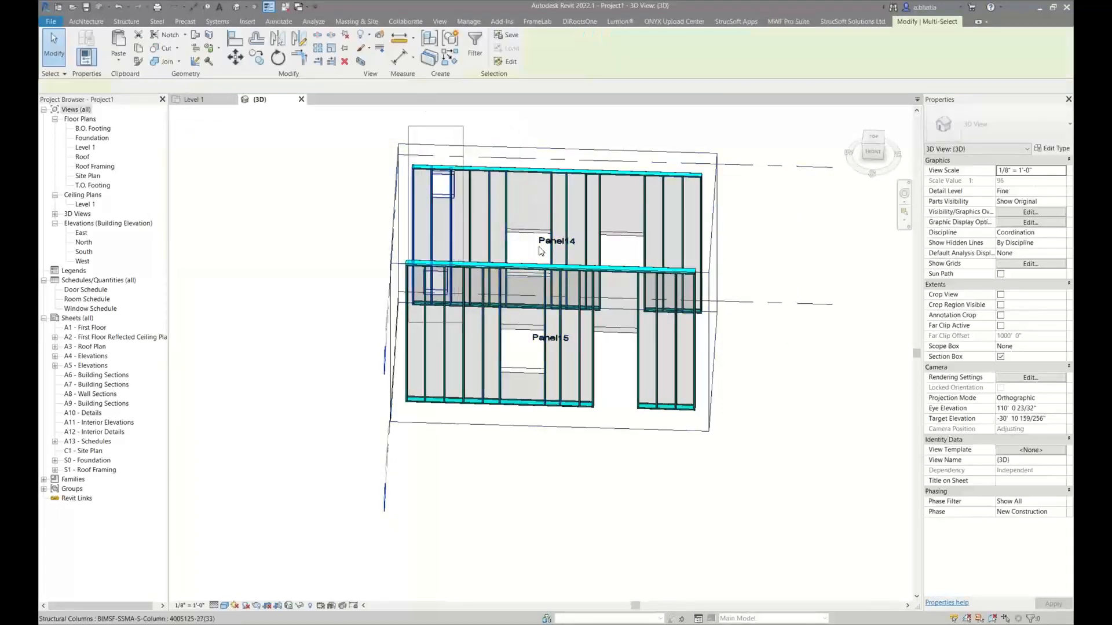
left_click(788, 22)
left_click(634, 47)
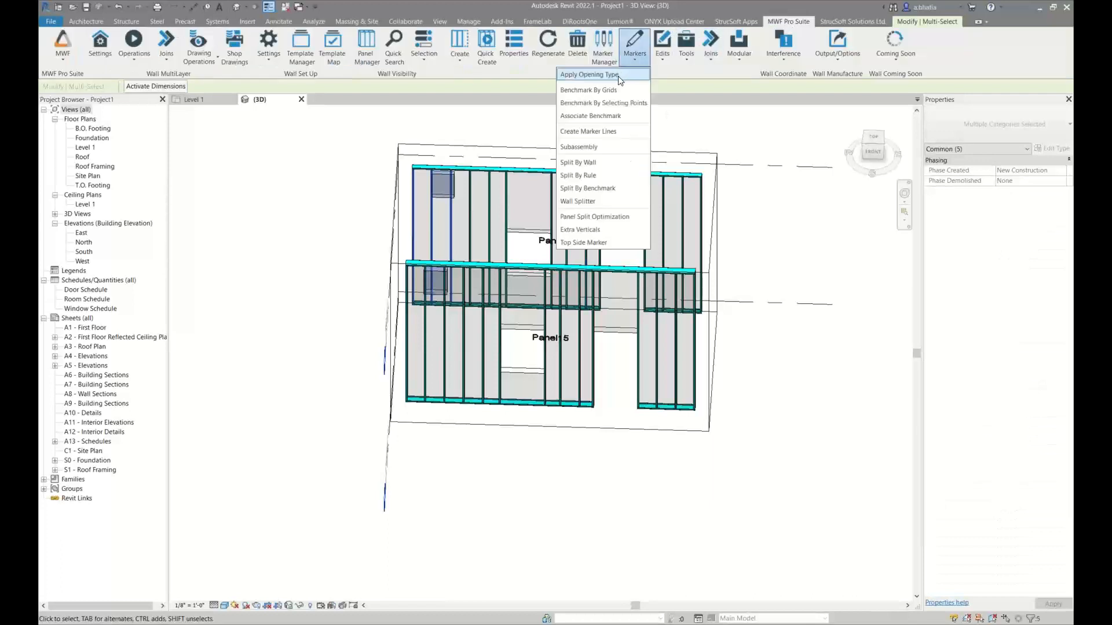
left_click(617, 75)
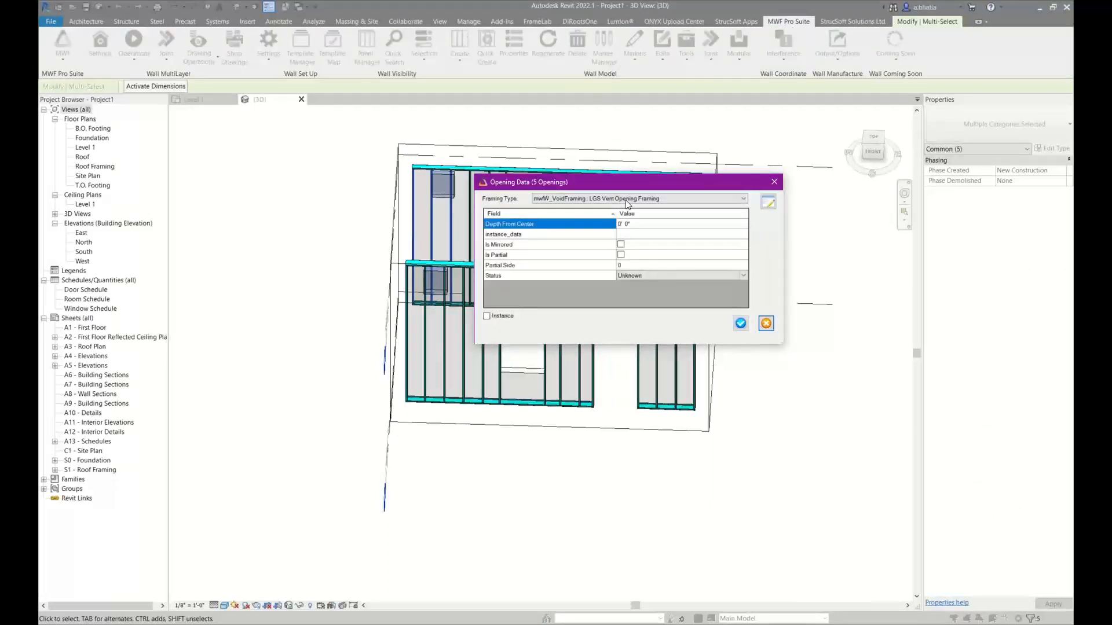
left_click(767, 201)
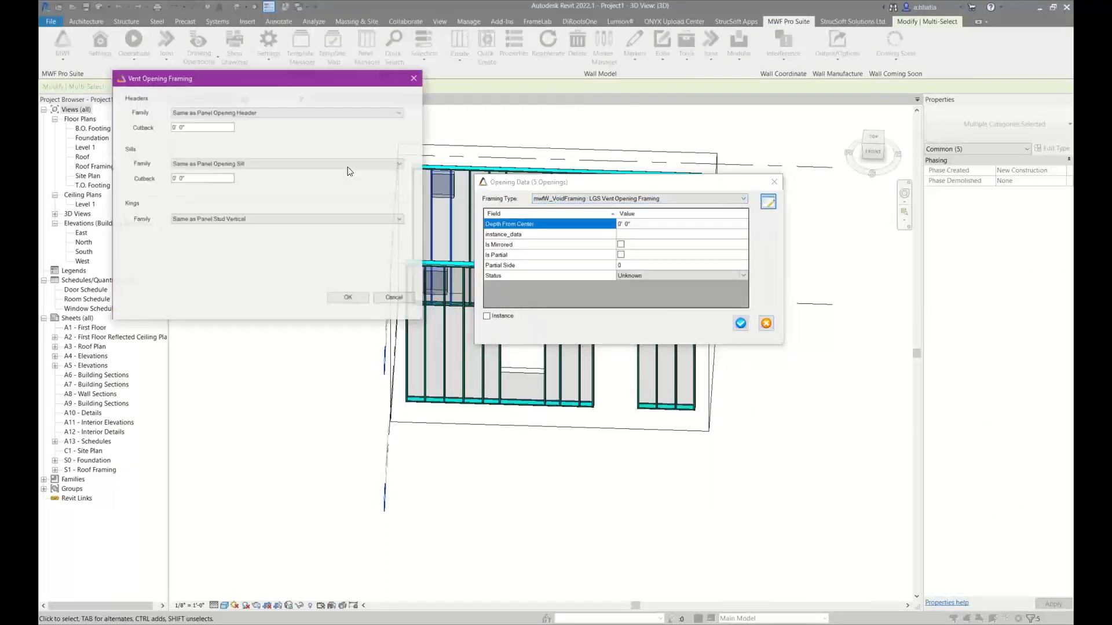
left_click(197, 110)
left_click(196, 111)
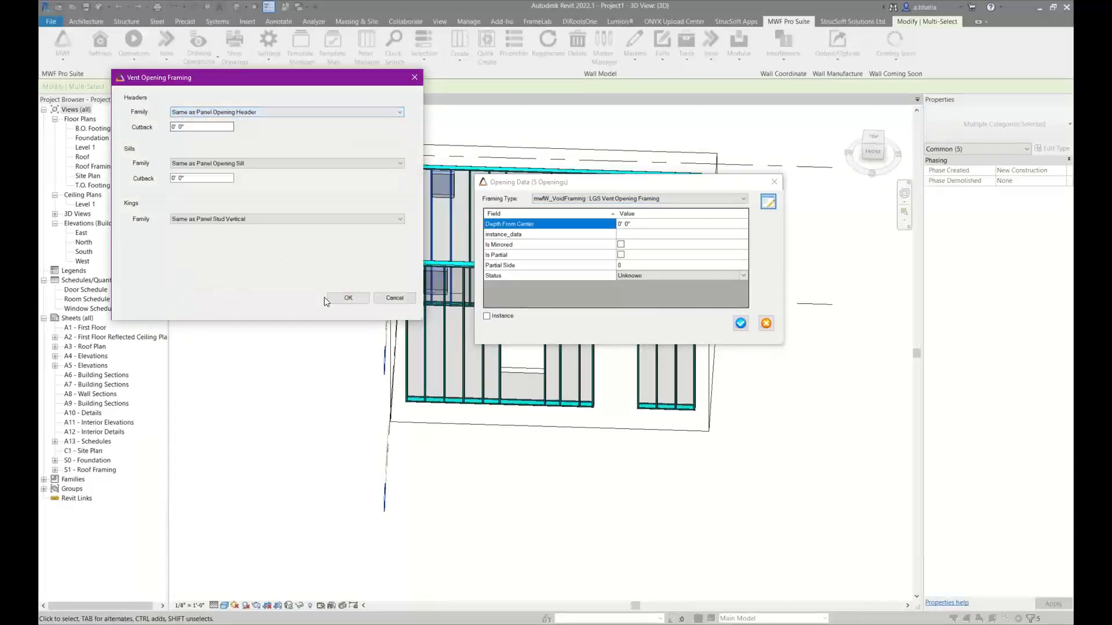
left_click(347, 299)
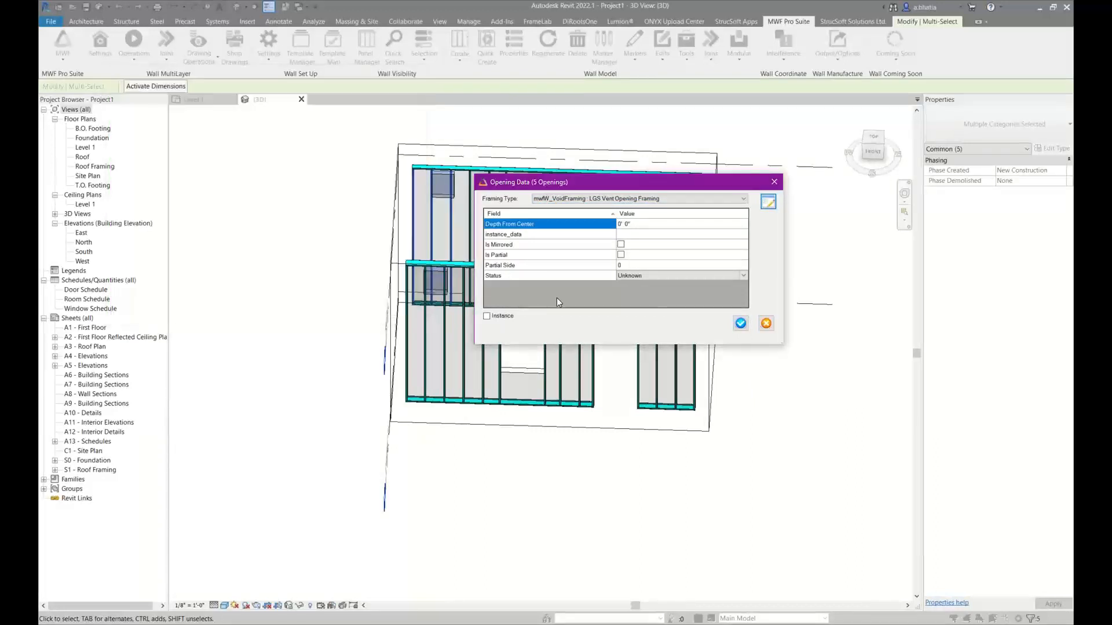
Apply the LGS Vent Opening Framing type to the selected openings and close the resulting warnings
left_click(740, 323)
left_click(679, 288)
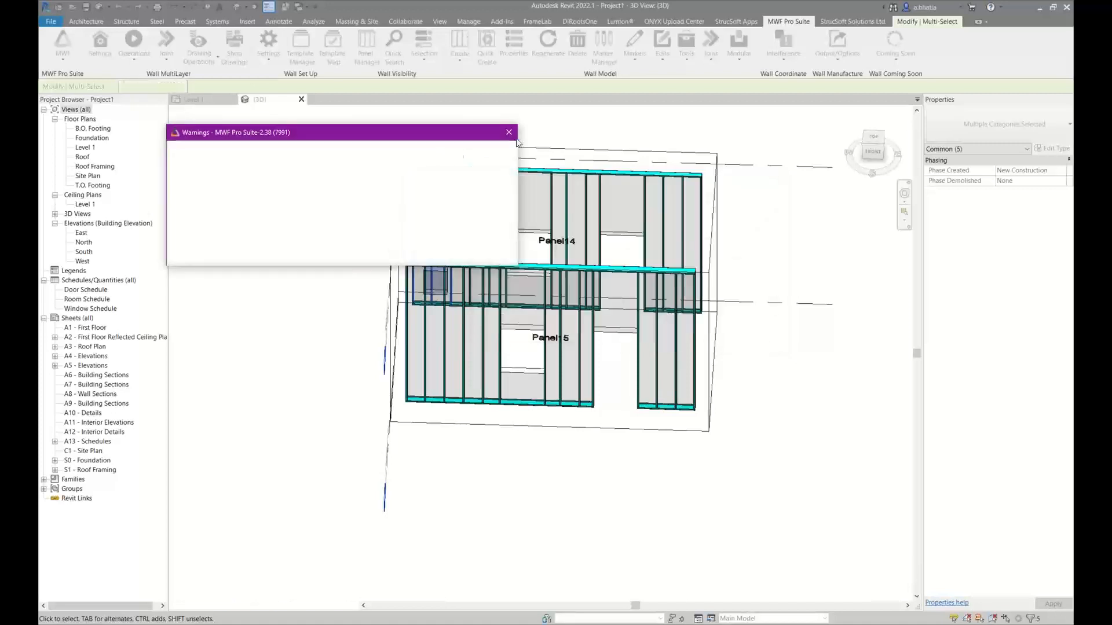
left_click(509, 132)
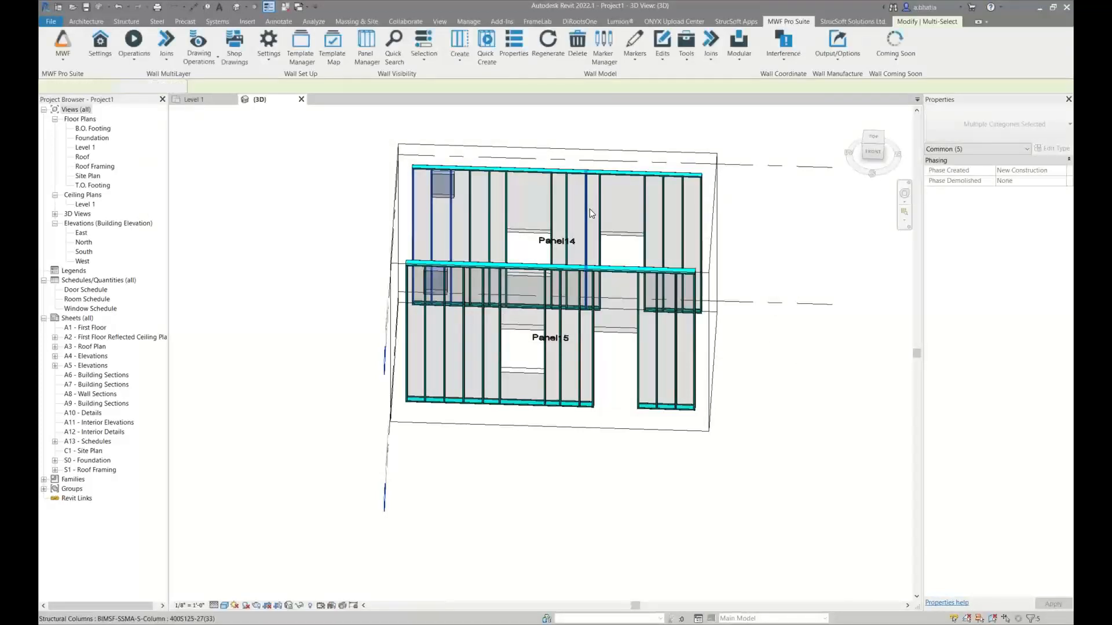
Select a stud in both Panel14 and Panel15 and regenerate the panels
left_click(587, 208)
left_click(788, 22)
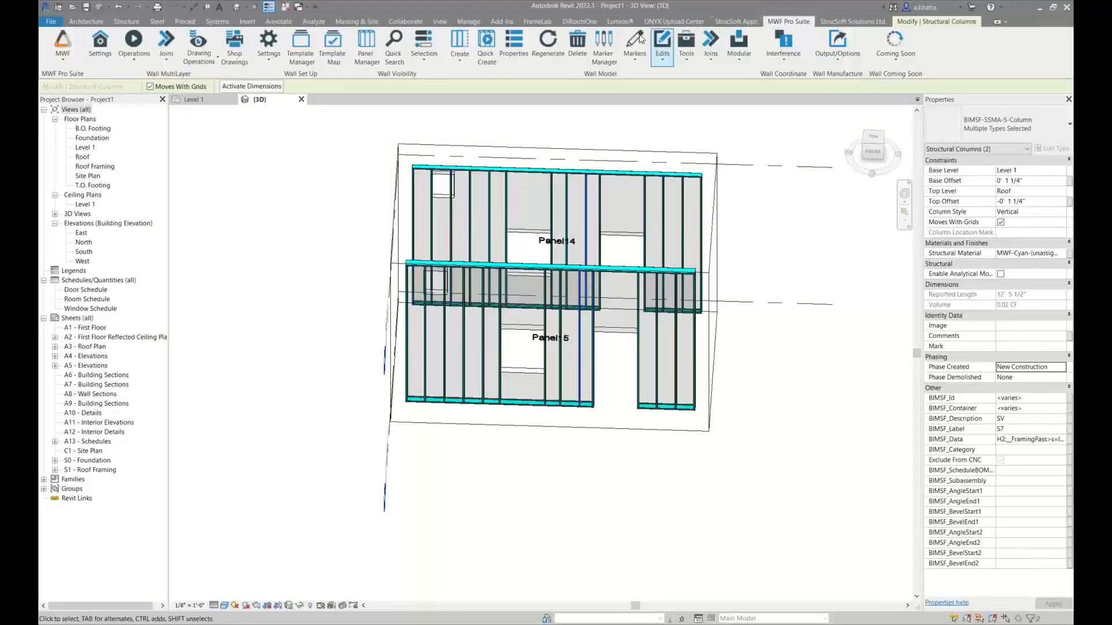
left_click(549, 45)
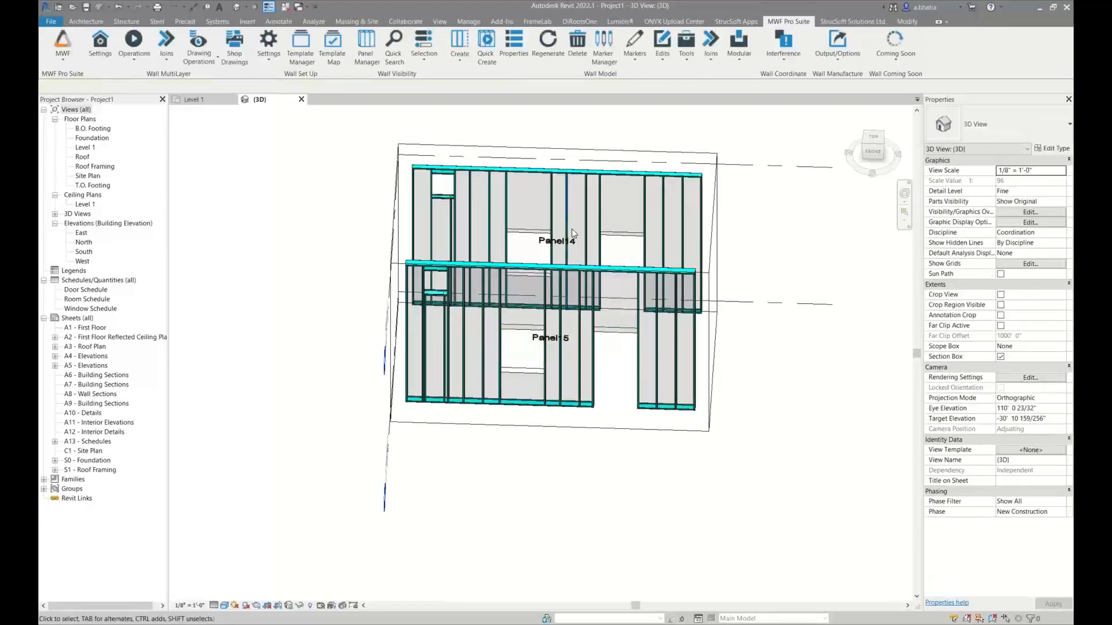
Select the studs on either side of the Panel14 window in turn and check their labels and descriptions in the properties
scroll(523, 219, "up", 2)
scroll(523, 218, "up", 2)
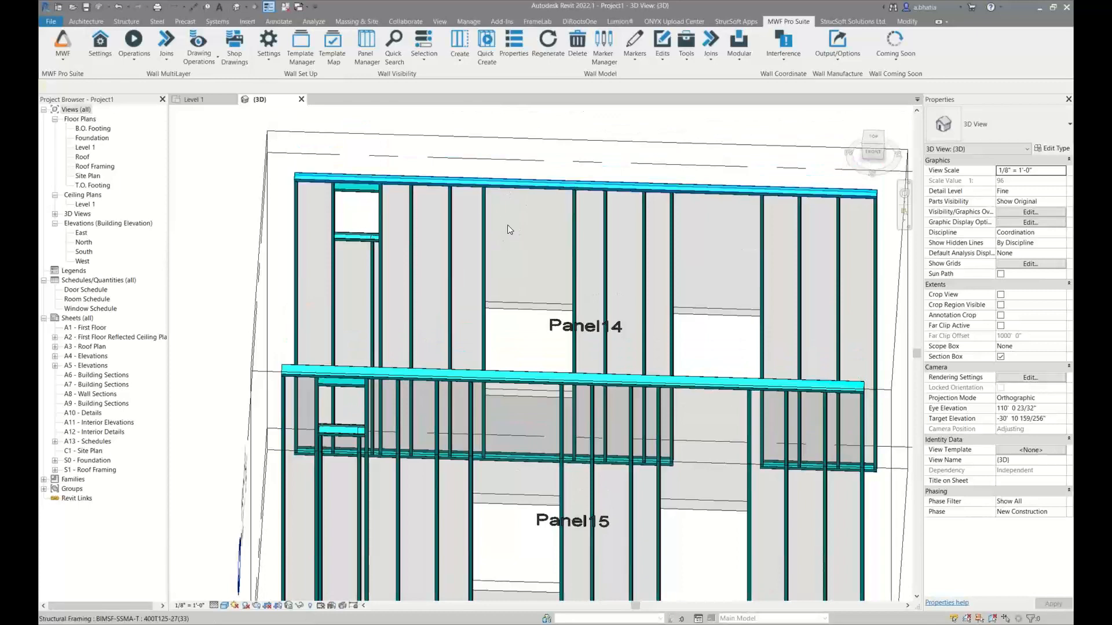
middle_click_drag(528, 350, 527, 255)
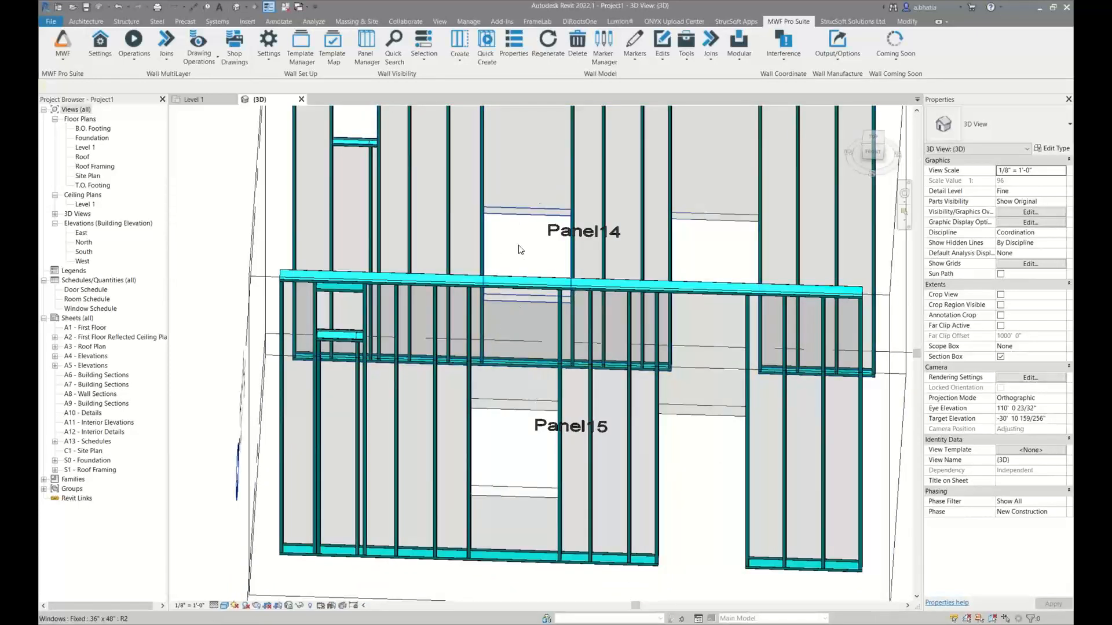
middle_click_drag(519, 226, 519, 277)
left_click(483, 167)
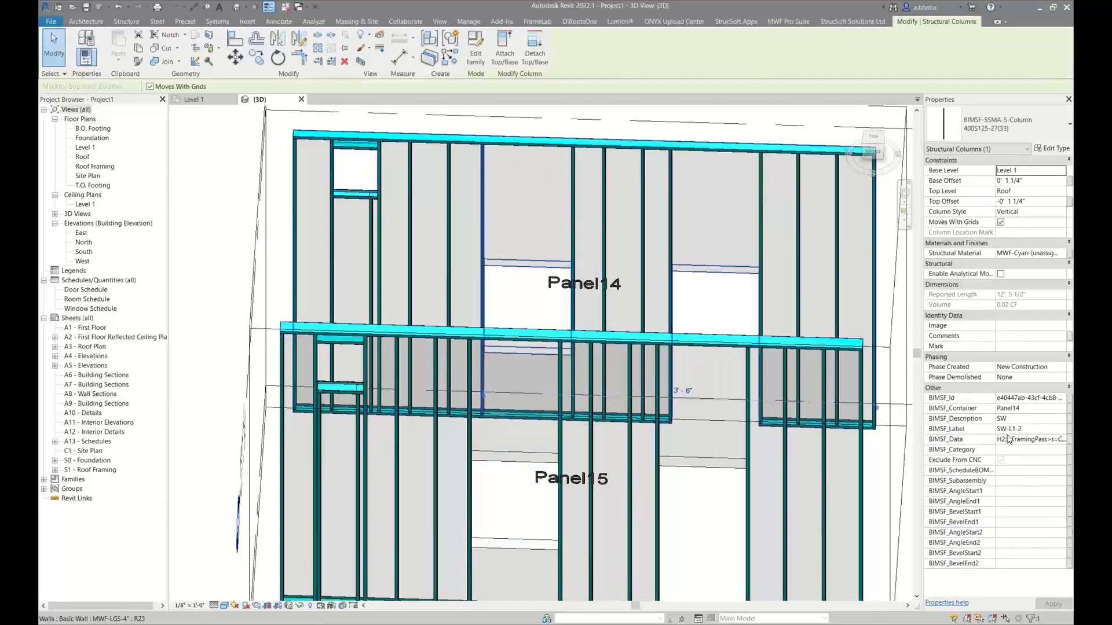
left_click(568, 231)
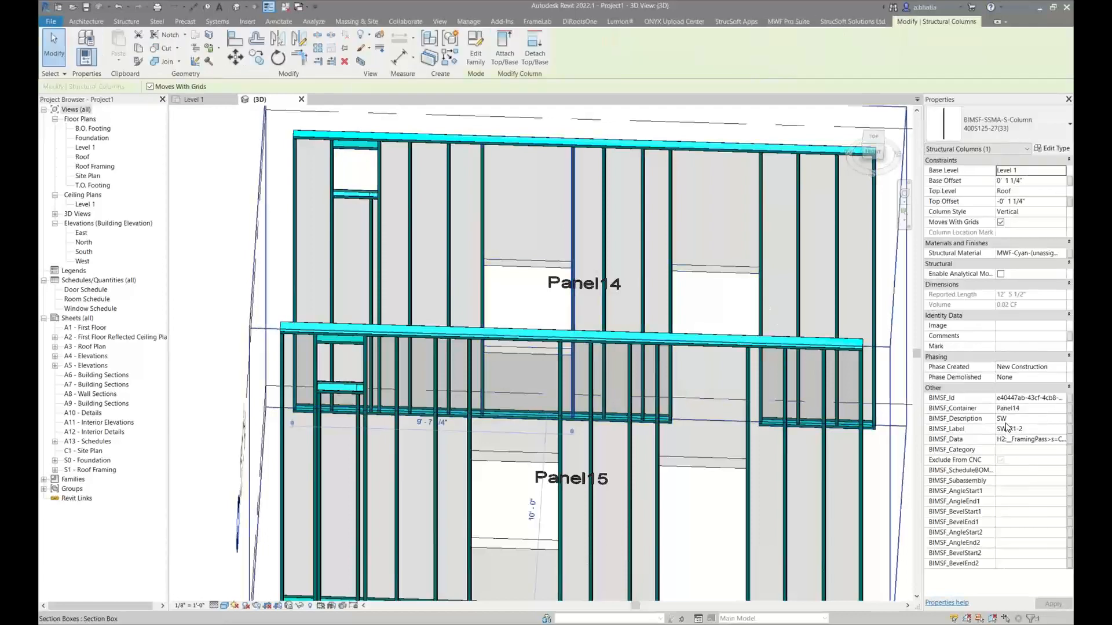
middle_click_drag(778, 333, 776, 284, "shift")
left_click(744, 249)
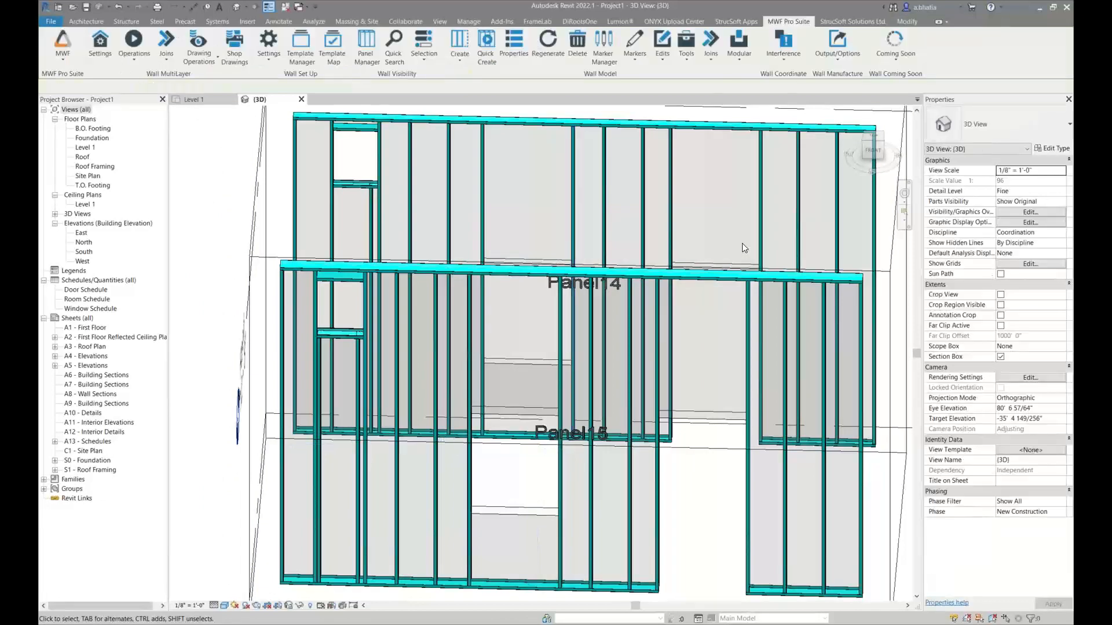
Examine the framing around the Panel15 window and door openings from several angles
scroll(744, 248, "down", 2)
mouse_move(718, 320)
middle_mouse_down("shift")
mouse_move(697, 328)
mouse_move(716, 290)
mouse_move(707, 334)
middle_mouse_up("shift")
scroll(566, 447, "up", 4)
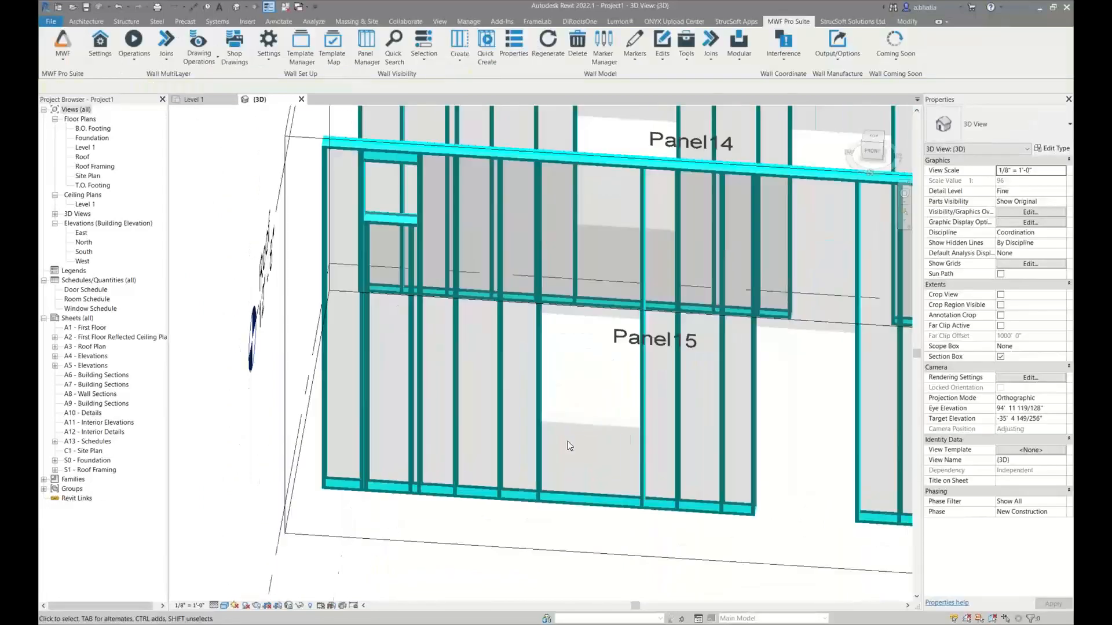
scroll(538, 427, "down", 2)
scroll(541, 417, "up", 3)
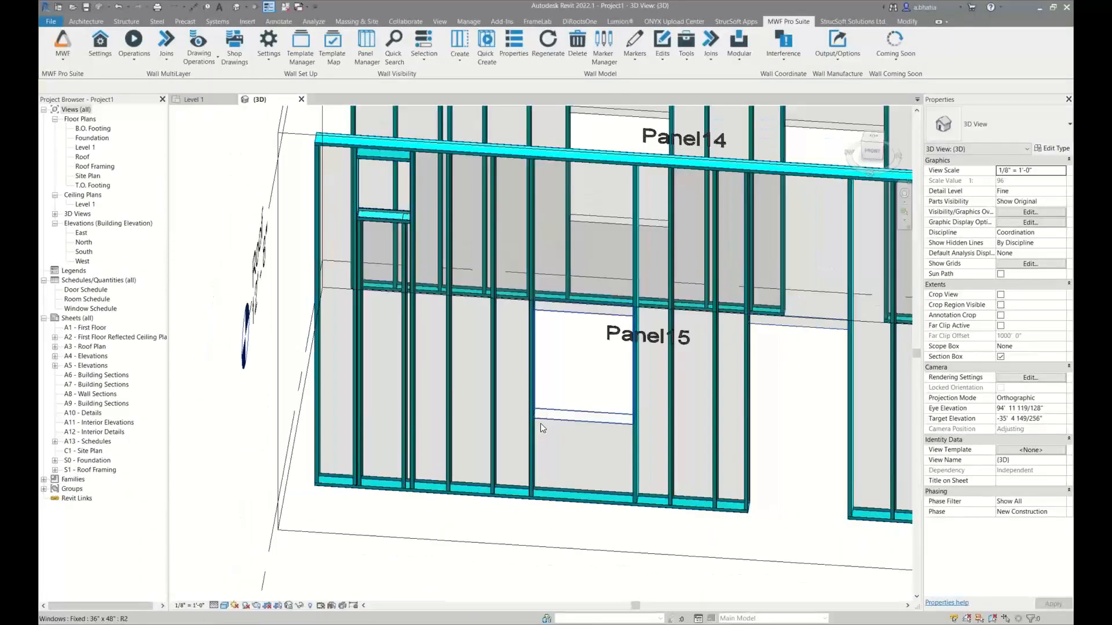
middle_click_drag(540, 423, 399, 467, "shift")
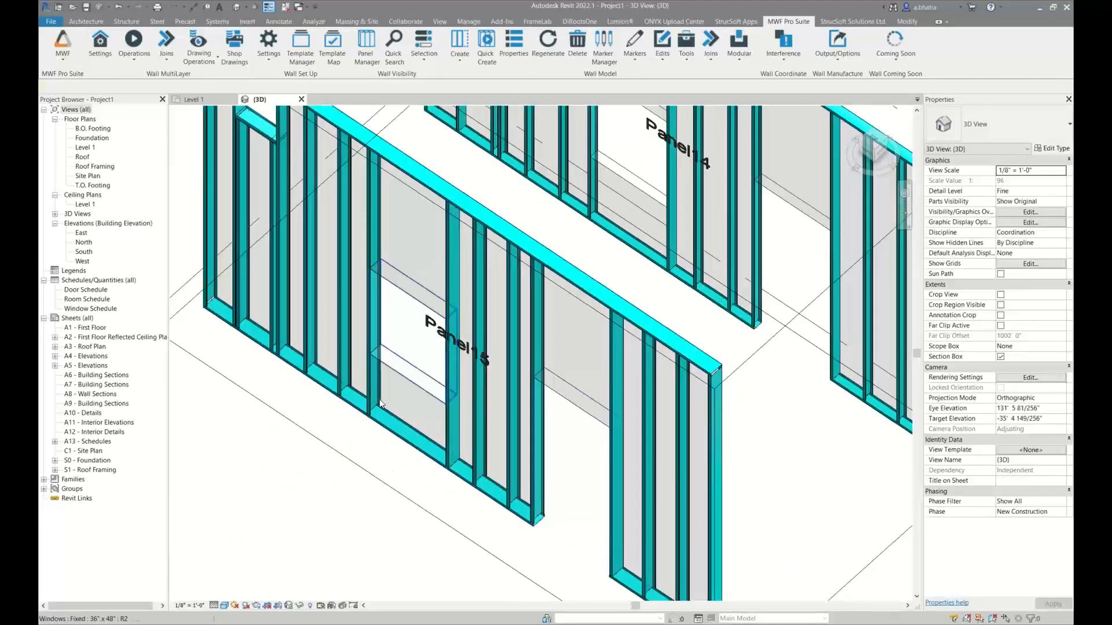
middle_click_drag(421, 282, 458, 484, "shift")
scroll(328, 364, "up", 5)
Select the Panel15 vent opening and examine the header, sill and studs framing it
middle_click_drag(442, 377, 561, 307, "shift")
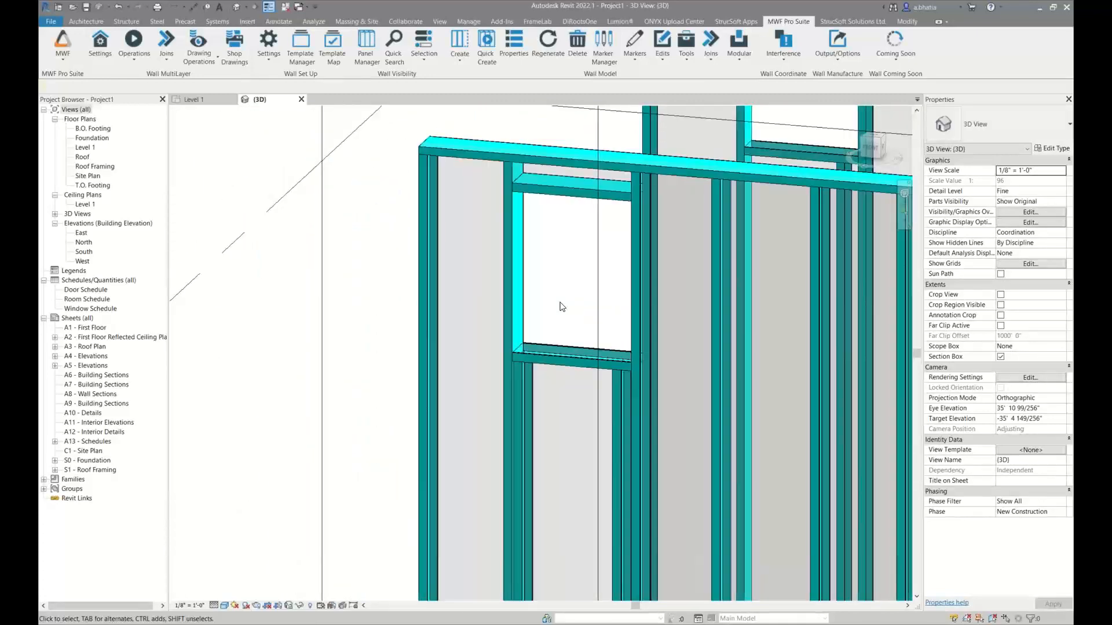
left_click(527, 222)
middle_click_drag(573, 275, 552, 233)
scroll(549, 231, "down", 1)
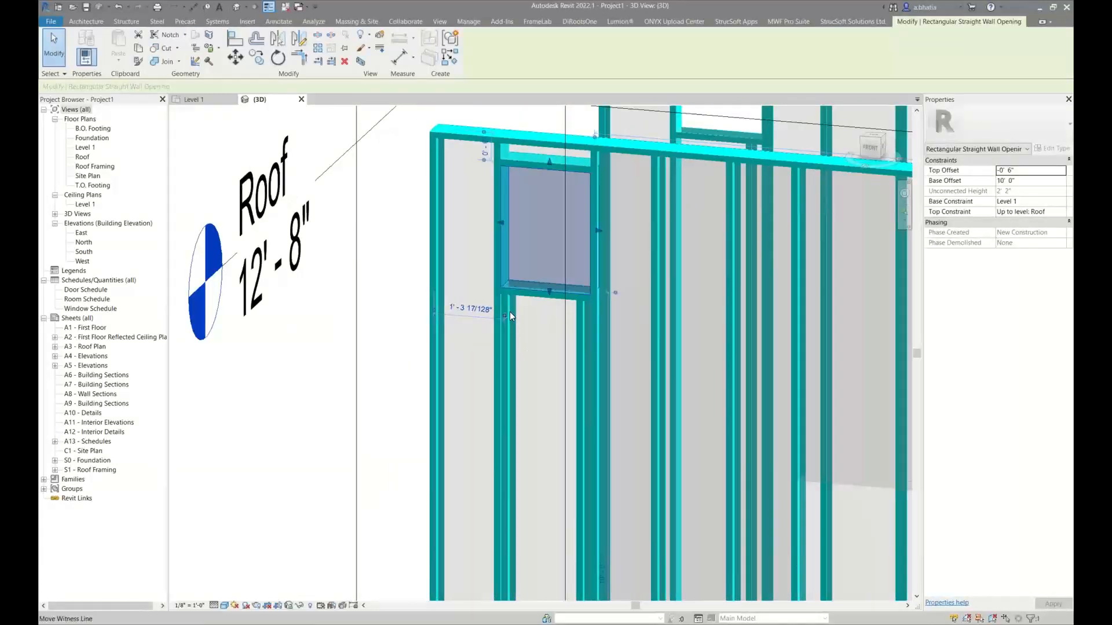
middle_click_drag(573, 346, 565, 212, "shift")
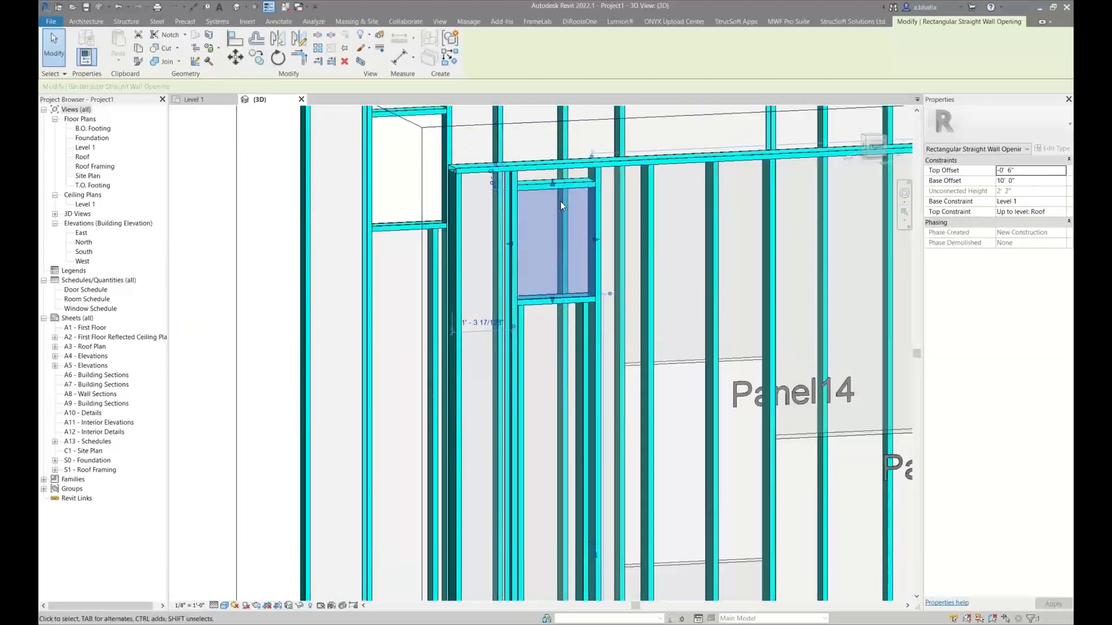
scroll(391, 273, "down", 5)
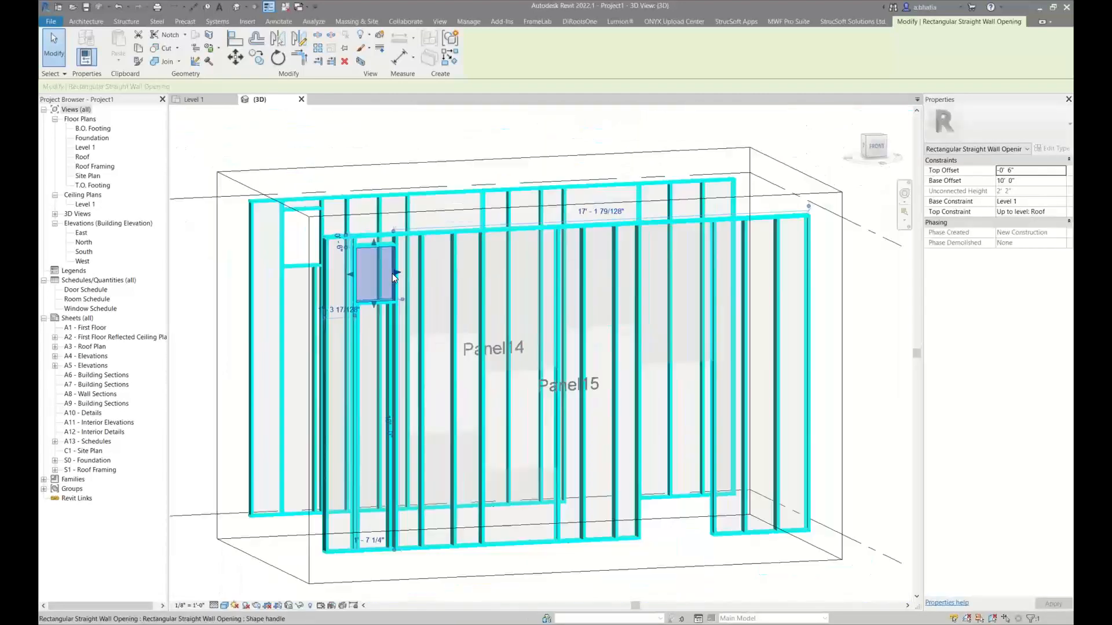
middle_click_drag(392, 273, 354, 284, "shift")
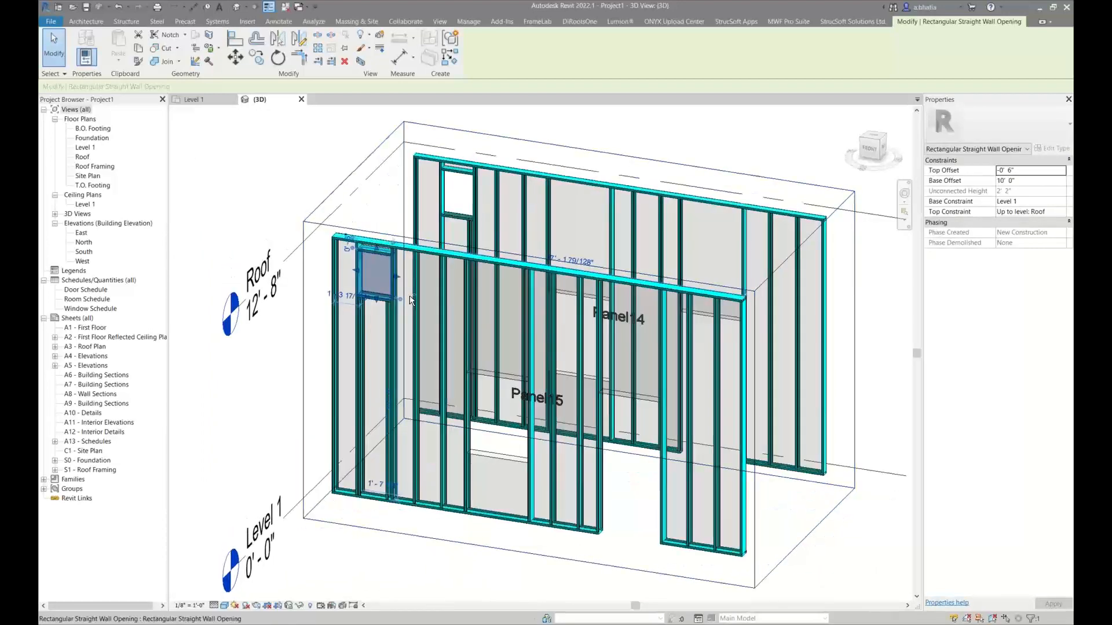
Open the Level 1 floor plan and quick create framed panels on the two walls under Multiple Built Up System
left_click(212, 103)
scroll(712, 326, "down", 5)
scroll(742, 328, "up", 1)
middle_click_drag(726, 328, 288, 284)
scroll(394, 247, "up", 3)
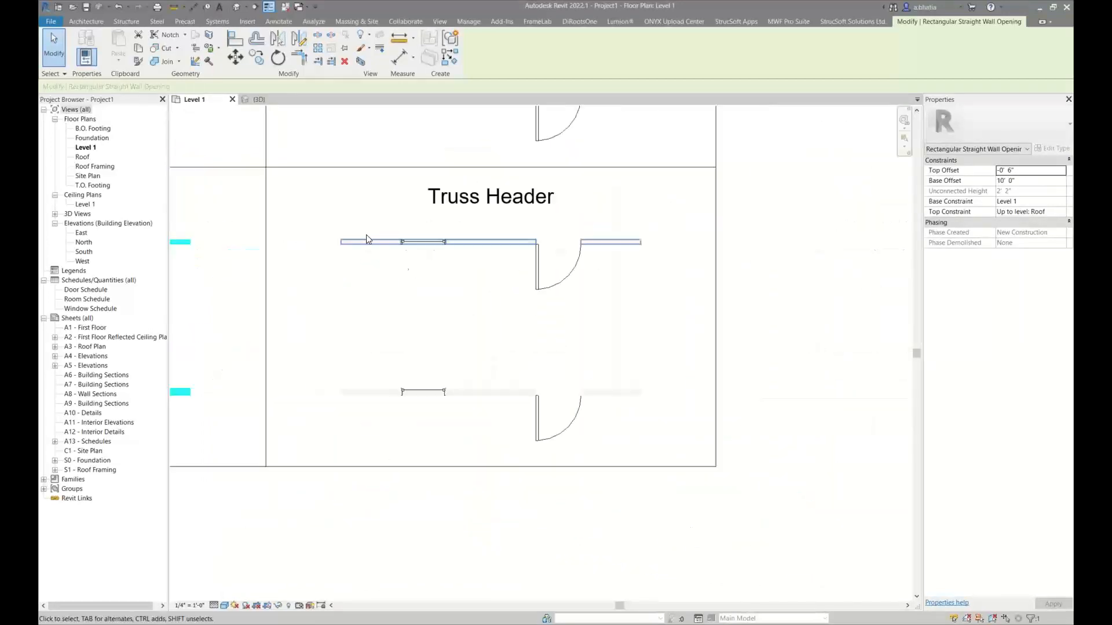
scroll(351, 216, "down", 3)
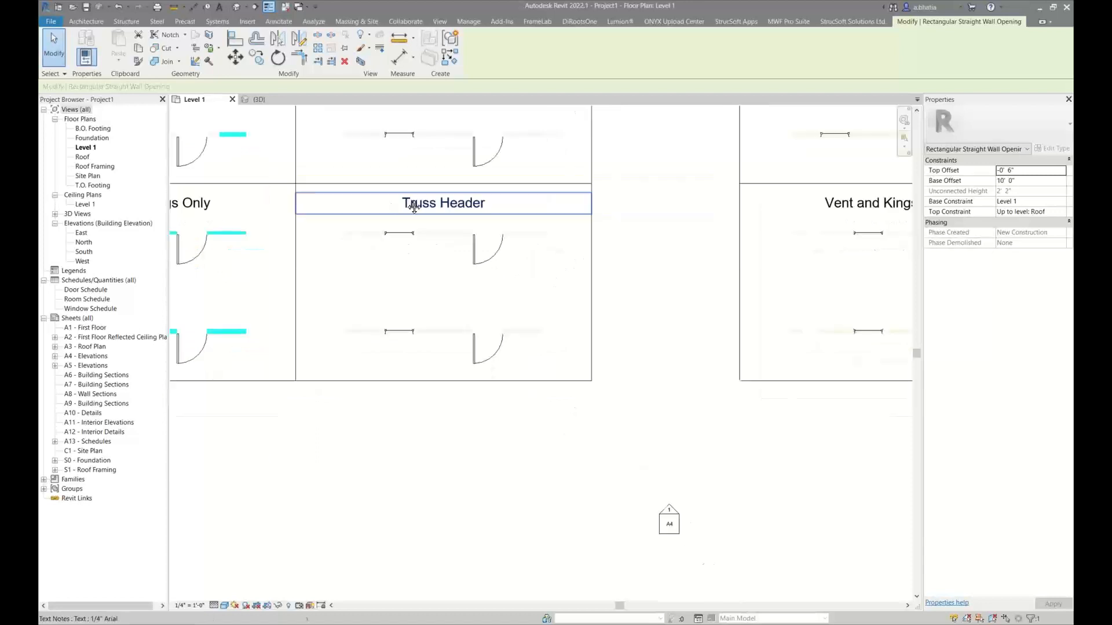
middle_click_drag(412, 207, 266, 454)
scroll(265, 428, "up", 3)
middle_click_drag(307, 375, 405, 431)
scroll(270, 281, "up", 1)
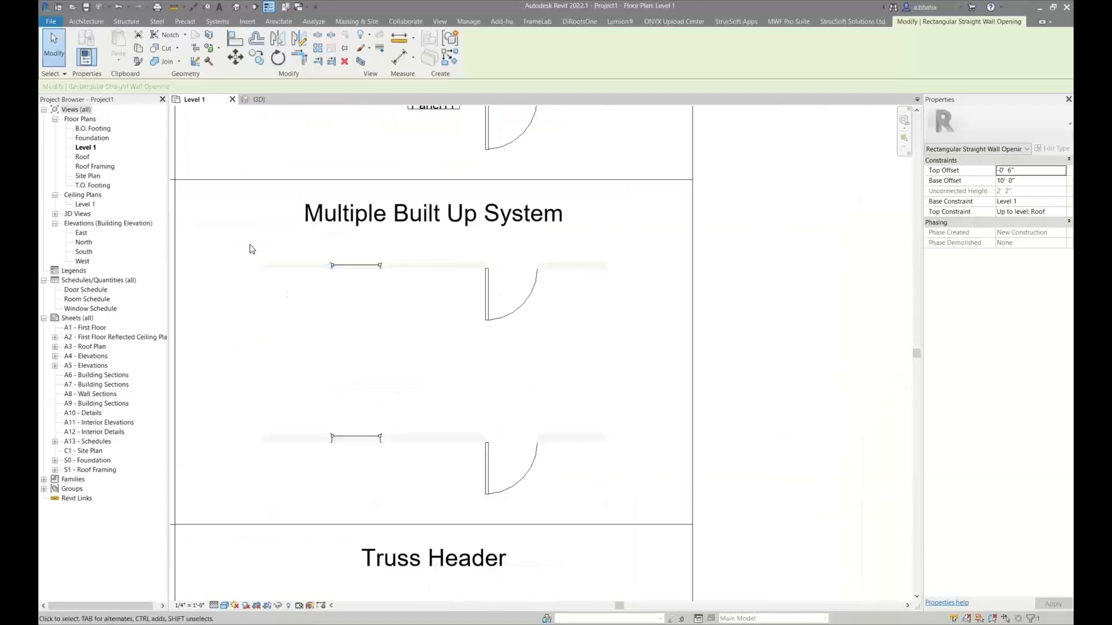
left_click(241, 251)
left_click_drag(241, 257, 621, 502)
left_click(783, 21)
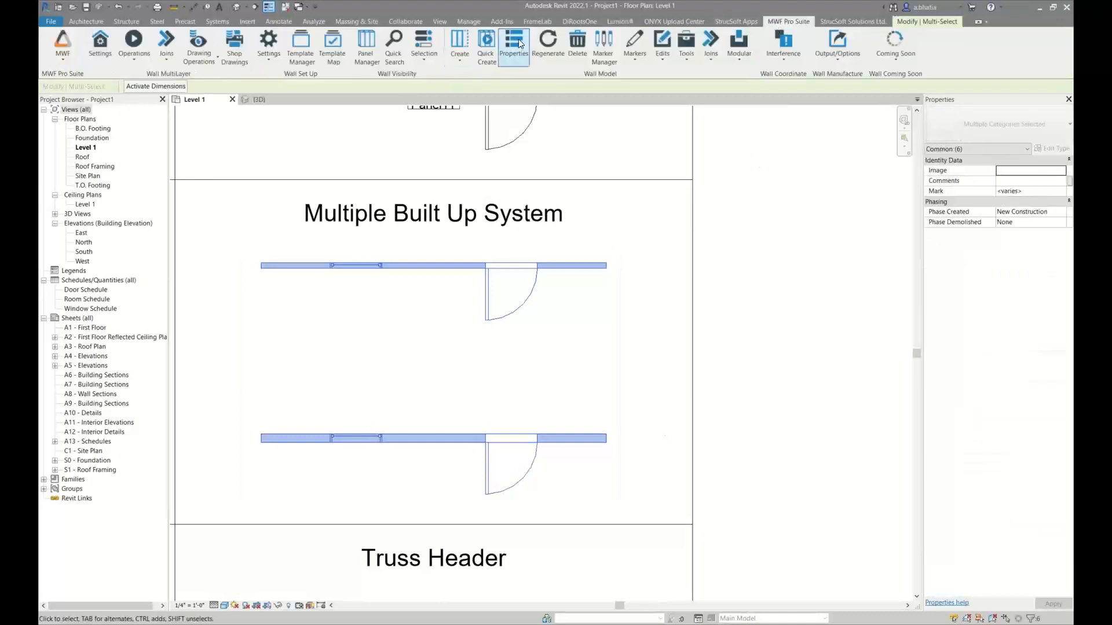
left_click(492, 39)
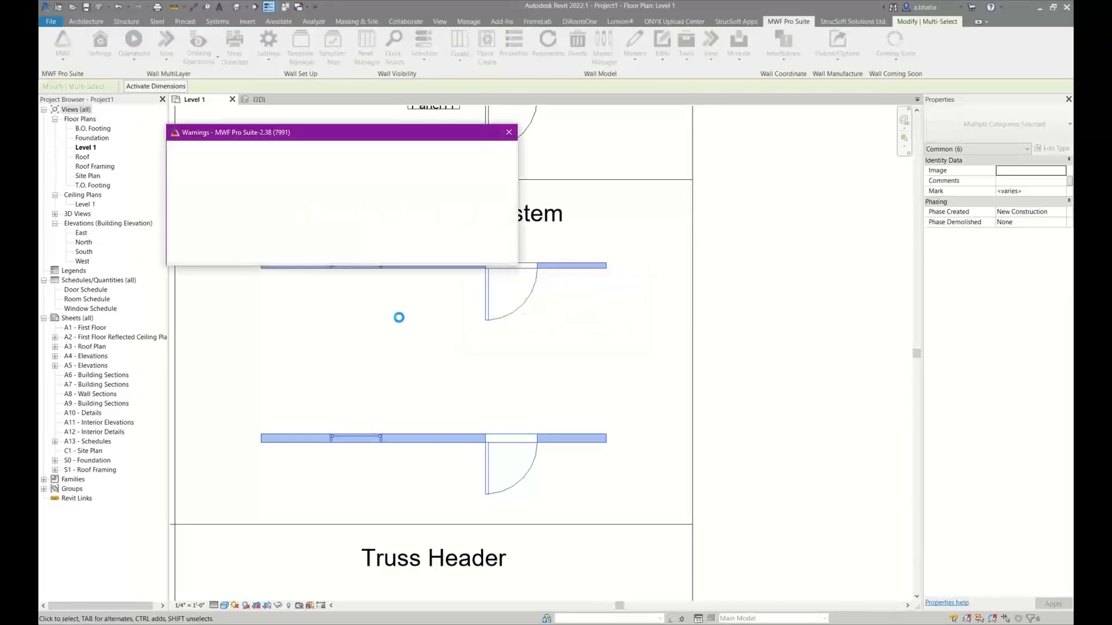
left_click(508, 132)
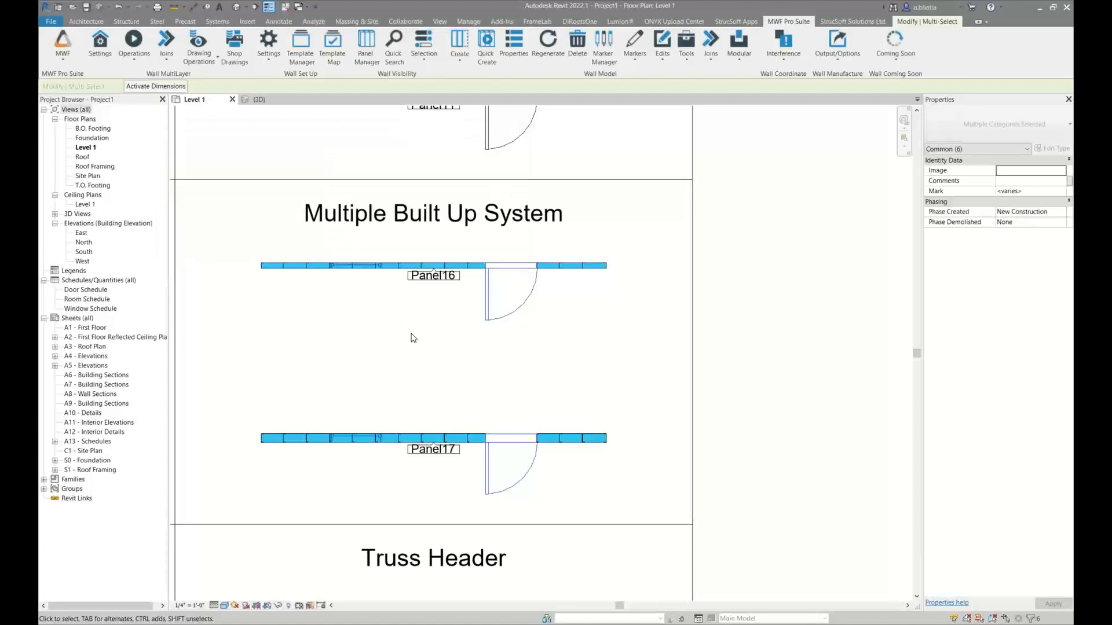
Select the framed walls and openings of Panel16 and Panel17 and open the MultiSystem settings for the Multiple built-up member system framing type
left_click_drag(312, 249, 566, 501)
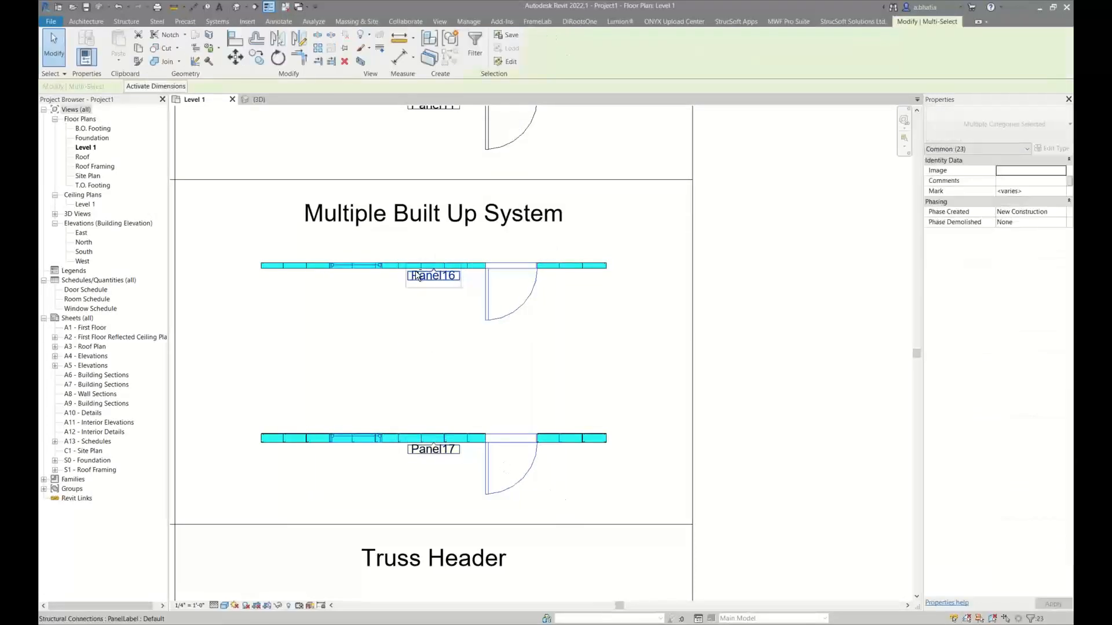
left_click(432, 275, "shift")
left_click(784, 19)
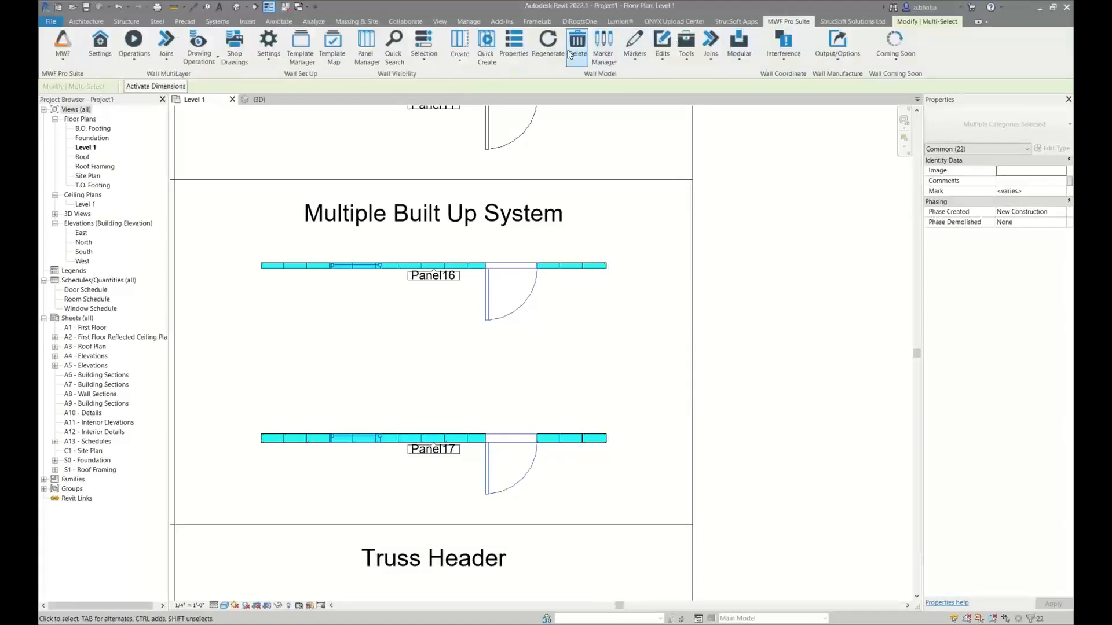
left_click(635, 55)
left_click(597, 116)
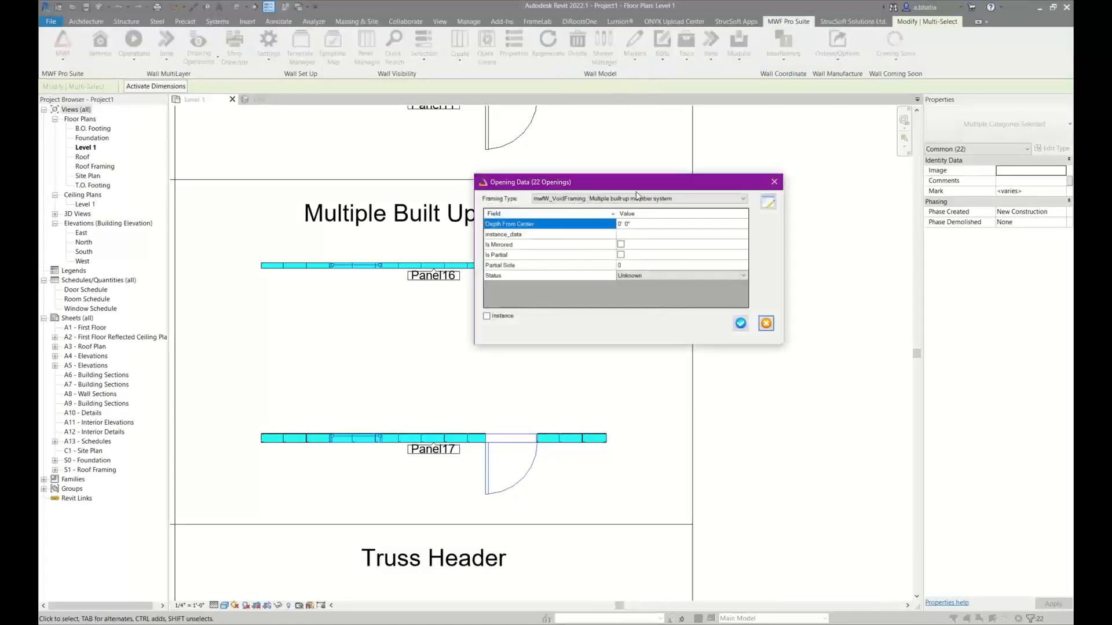
left_click(766, 209)
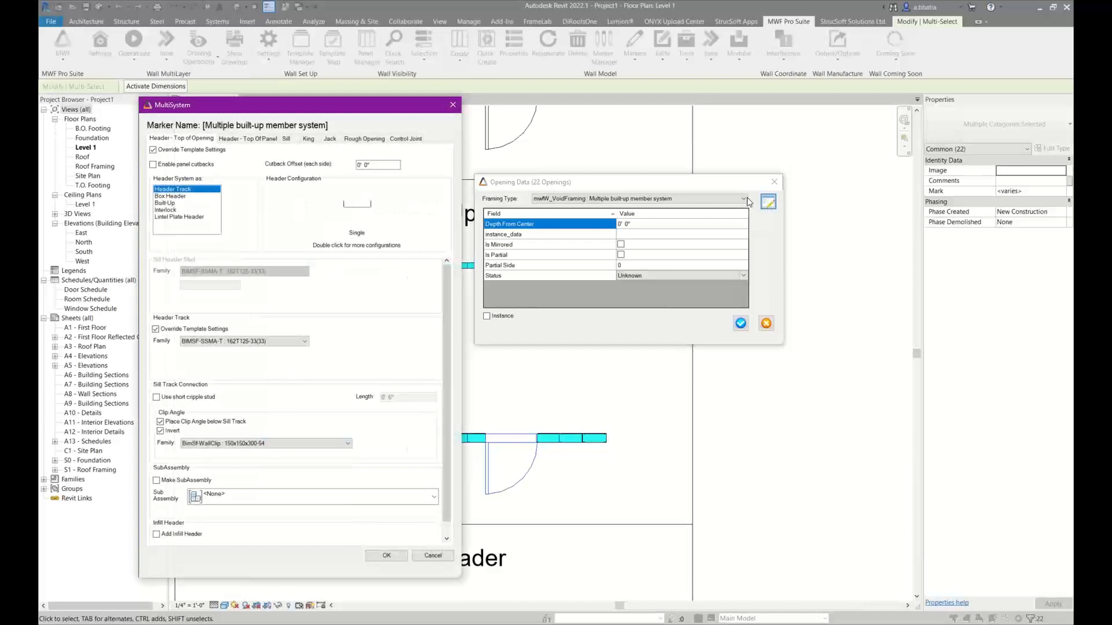
left_click_drag(330, 110, 509, 95)
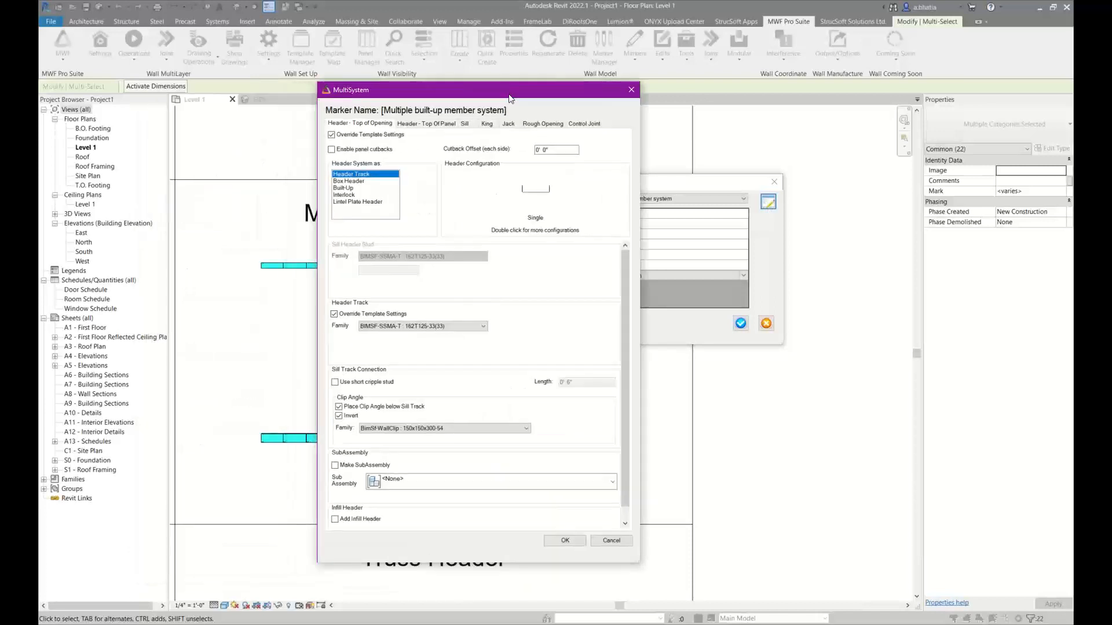
Set the top-of-opening header to Box Header with configuration Option 2 and turn off the cripple track's template override
left_click(353, 182)
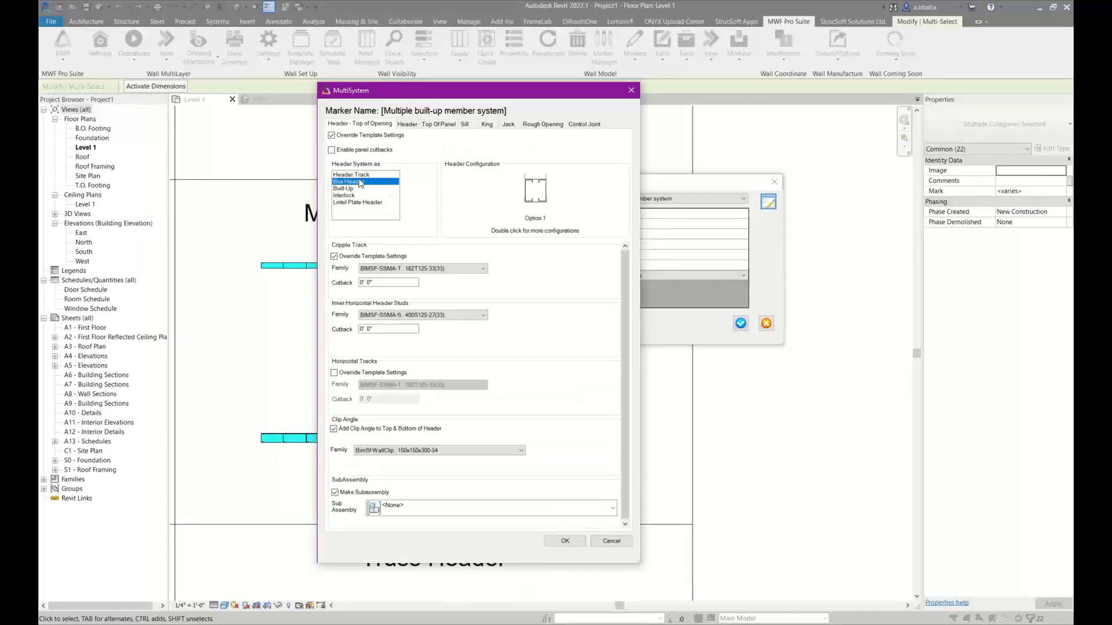
double_click(534, 193)
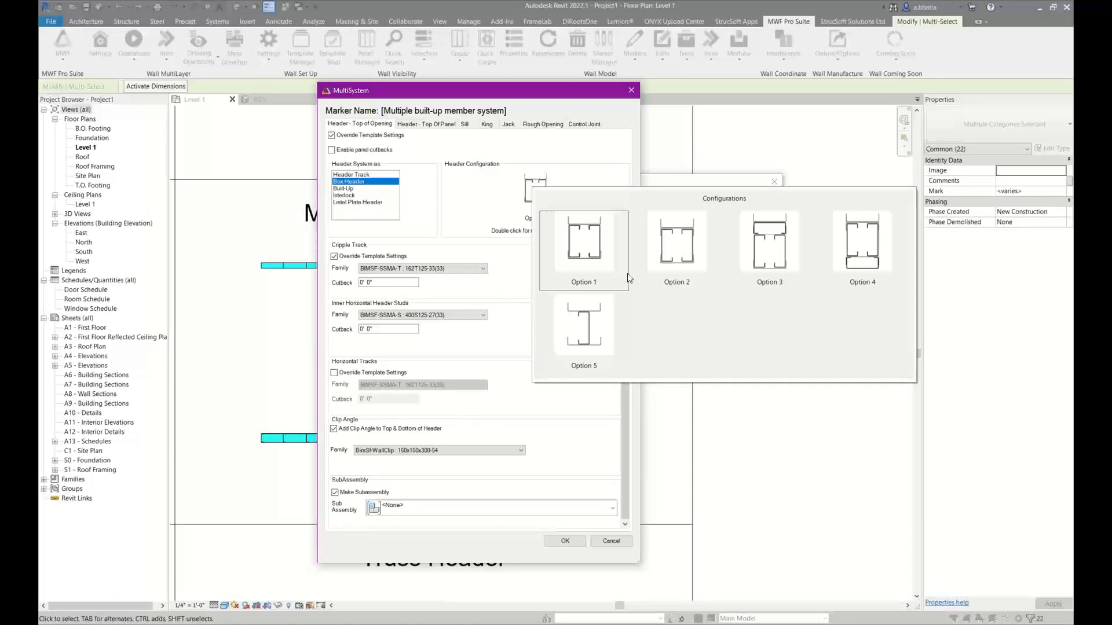
left_click(673, 242)
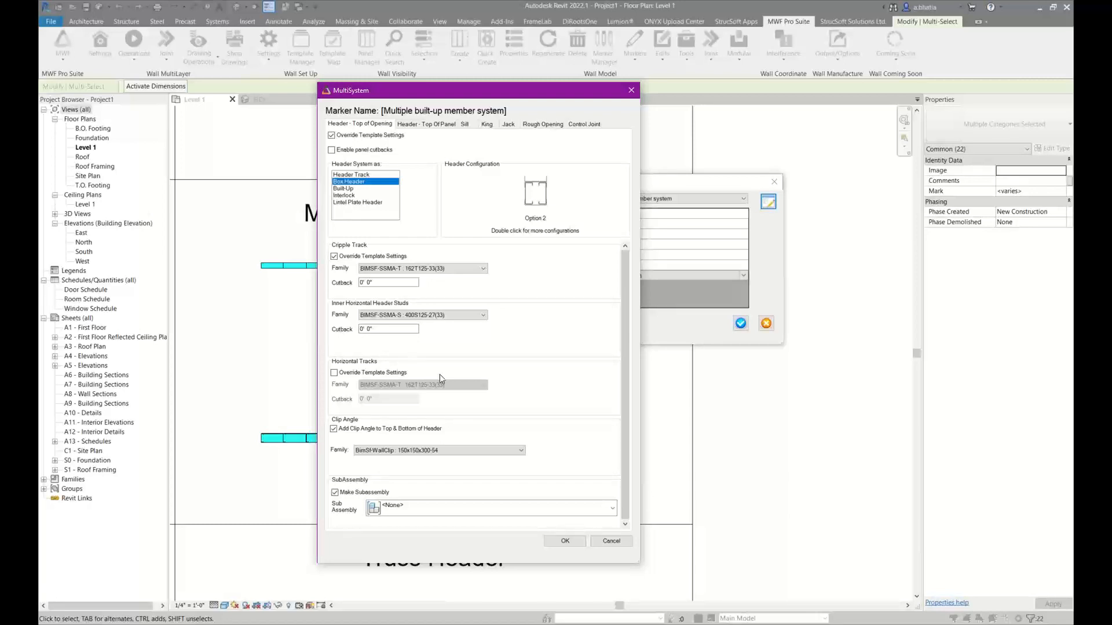
left_click(424, 269)
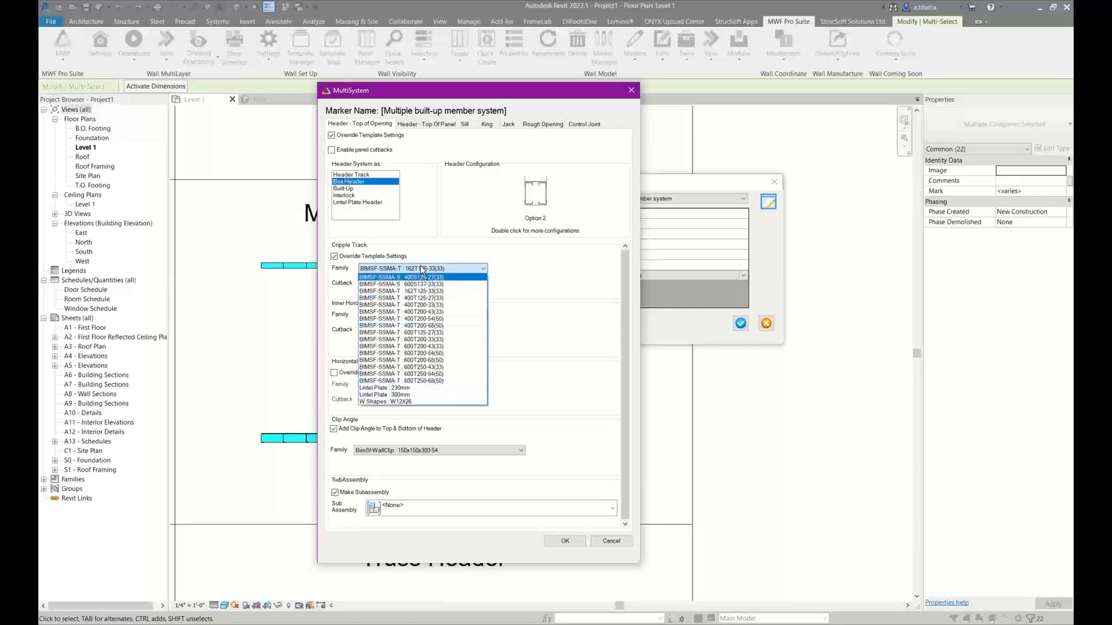
left_click(378, 258)
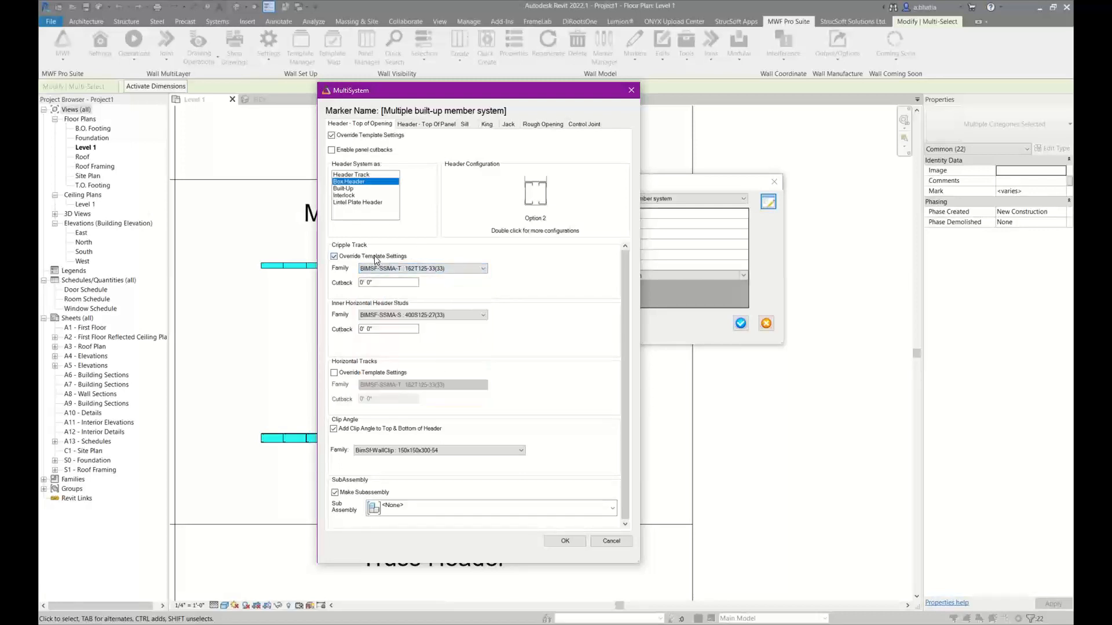
left_click(375, 258)
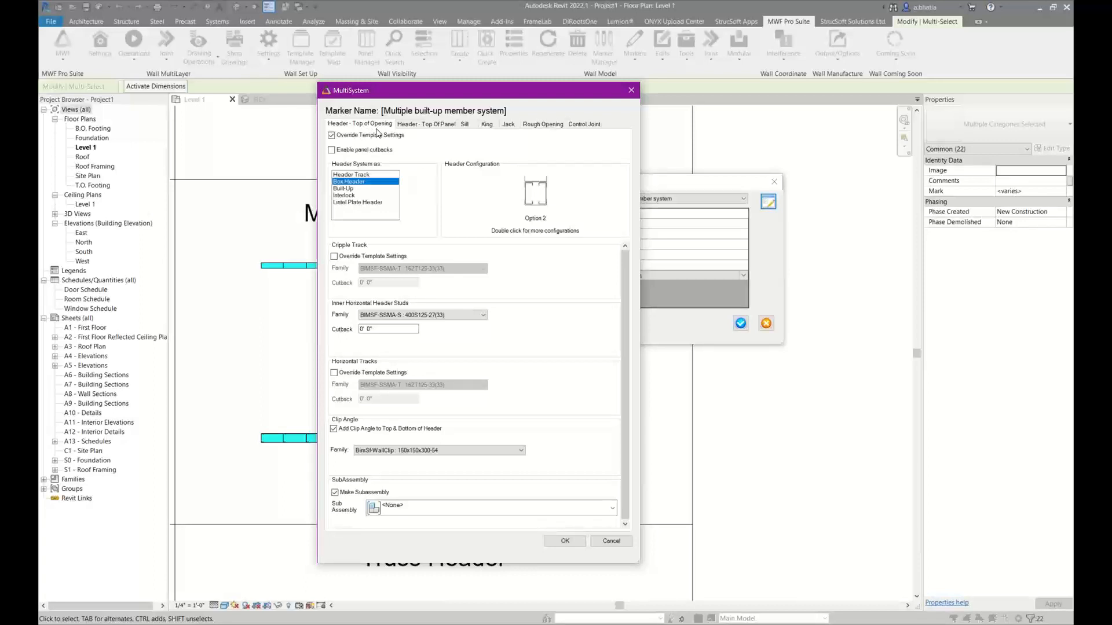
Enable the Top of Panel header, set its system to Box Header and view the available configurations
left_click(444, 128)
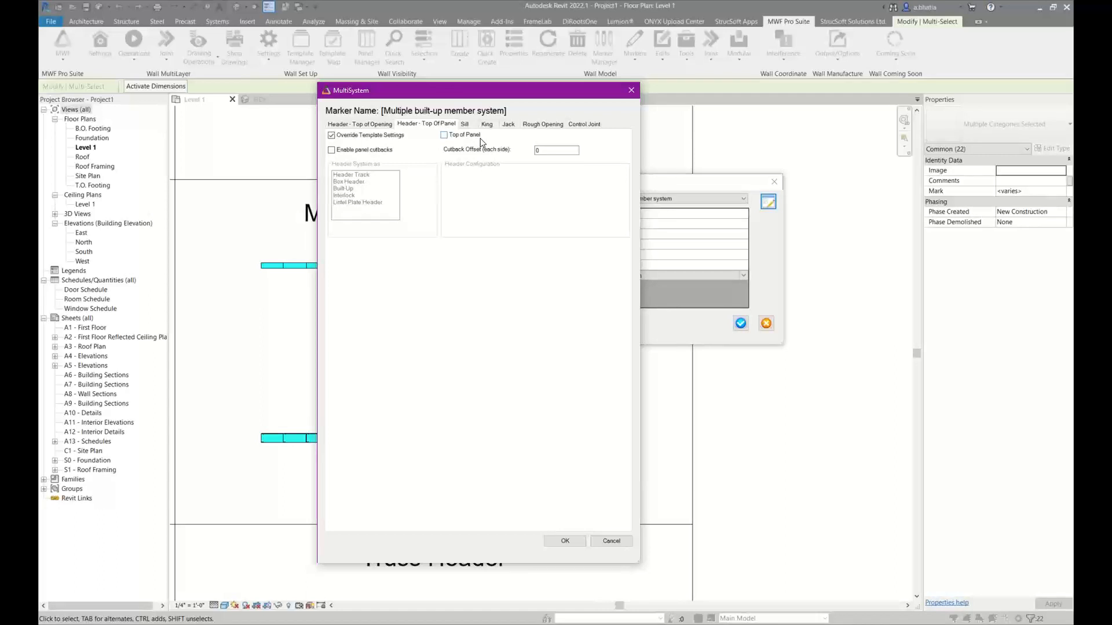
left_click(480, 139)
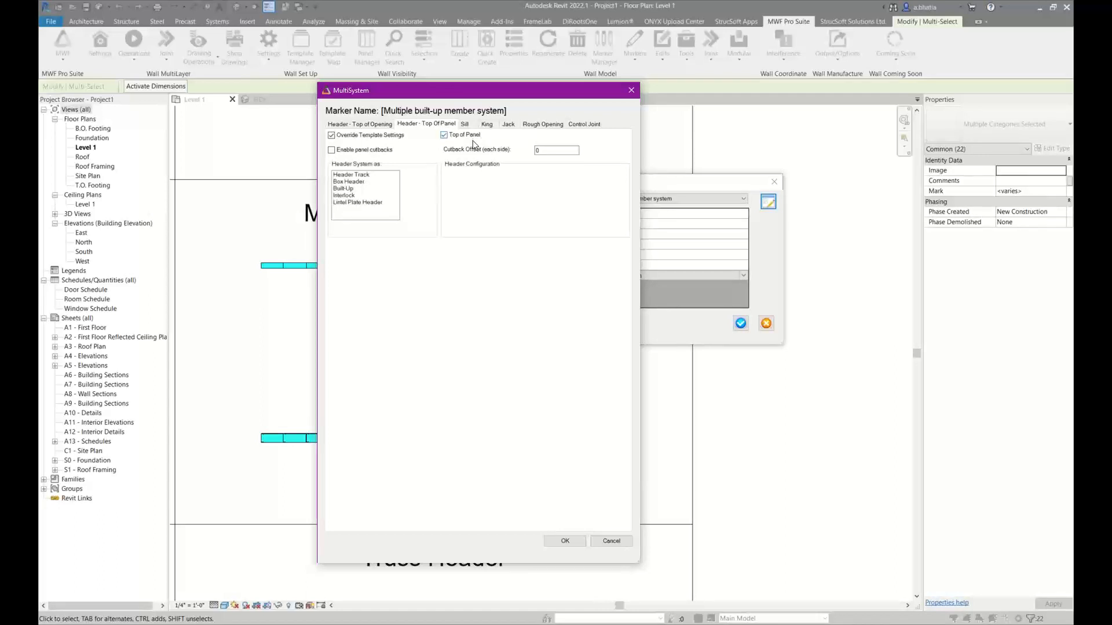
left_click(358, 182)
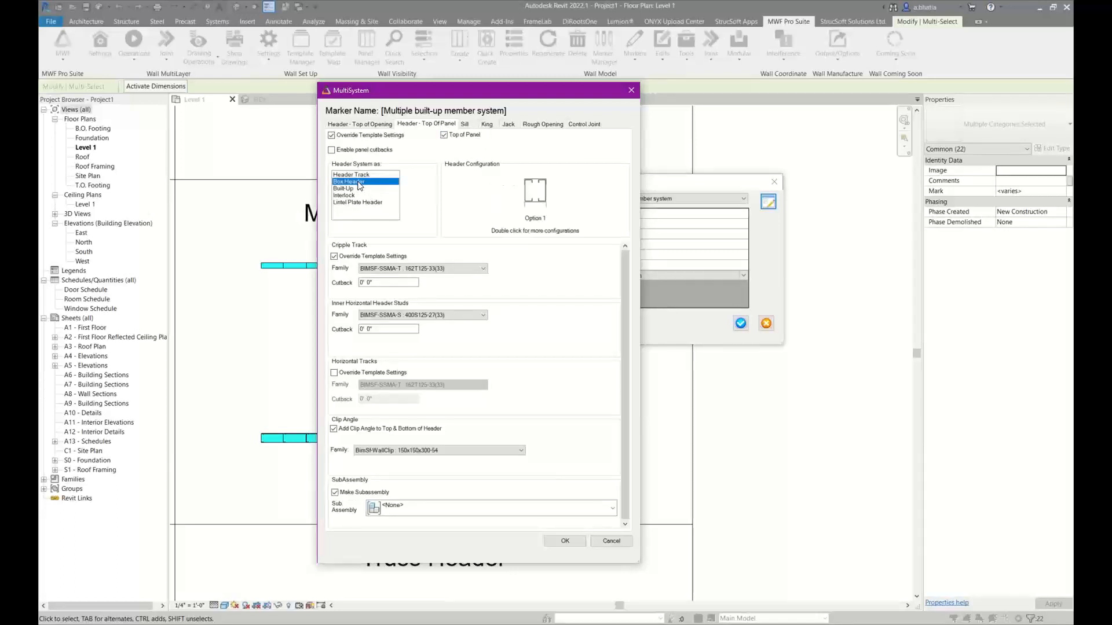
double_click(542, 204)
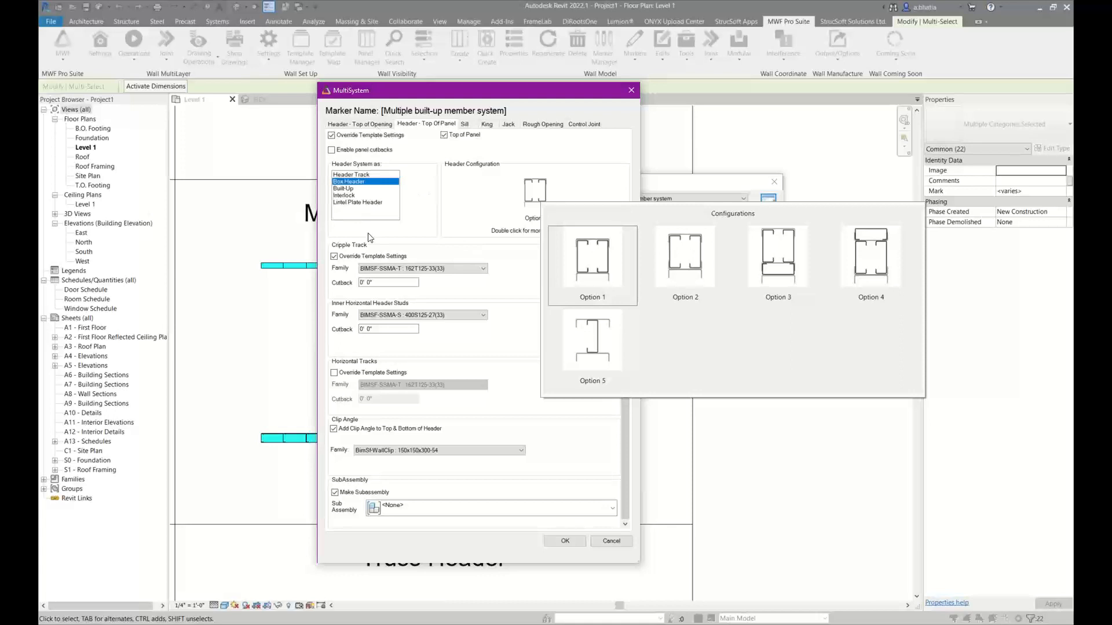
left_click(369, 253)
Turn off the top-of-panel cripple track's template override and set the inner horizontal header studs to BIMSF-SSMA-T : 600T200-68(50)
left_click(370, 256)
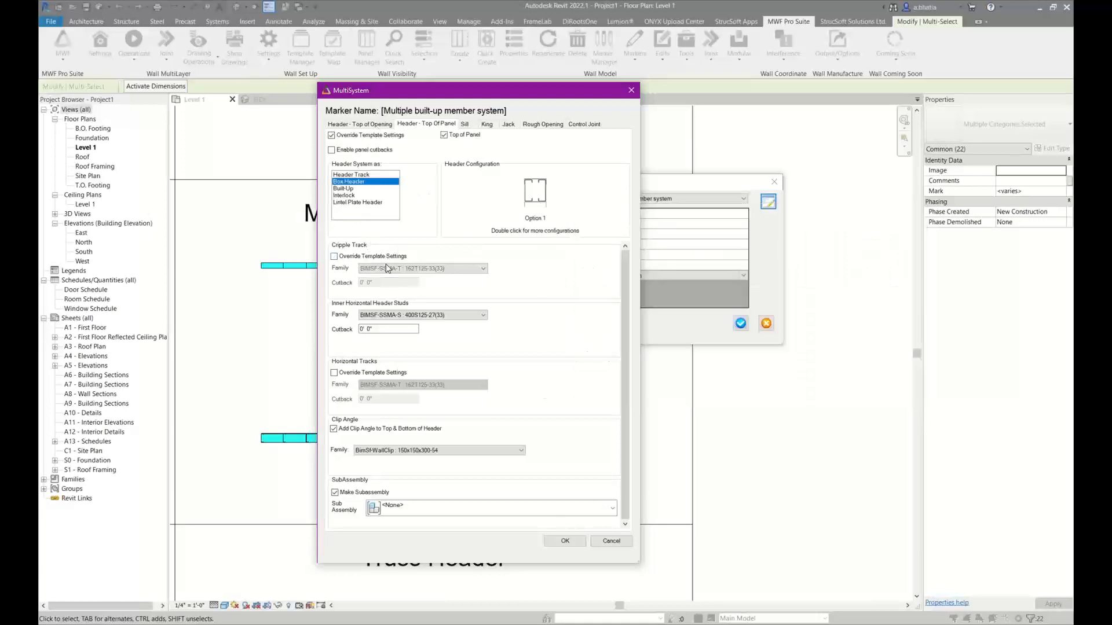
left_click(422, 316)
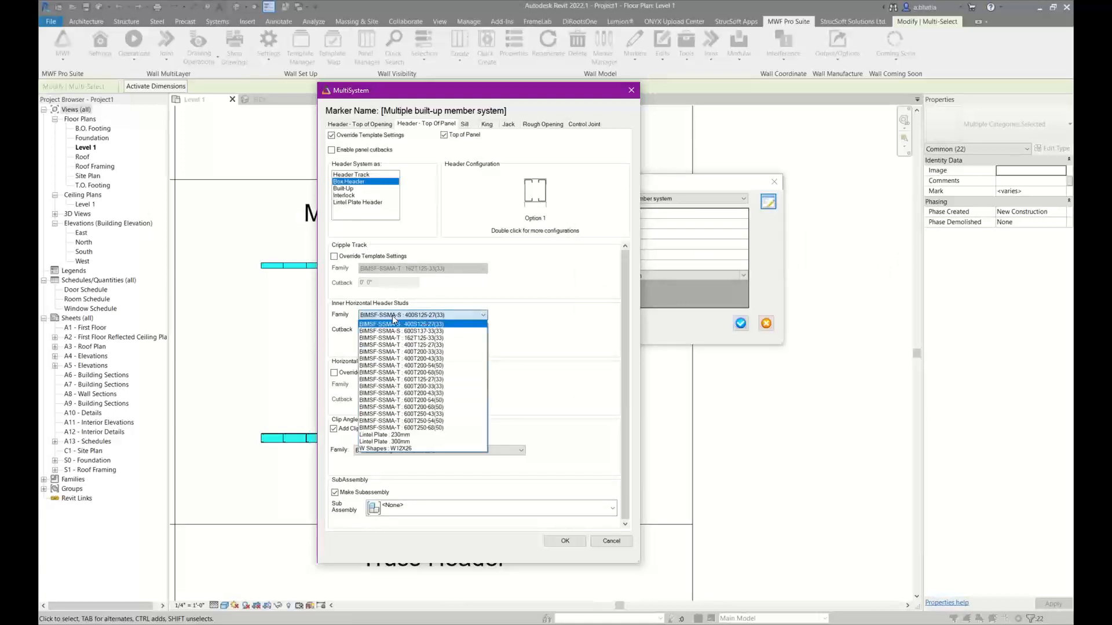
left_click(422, 407)
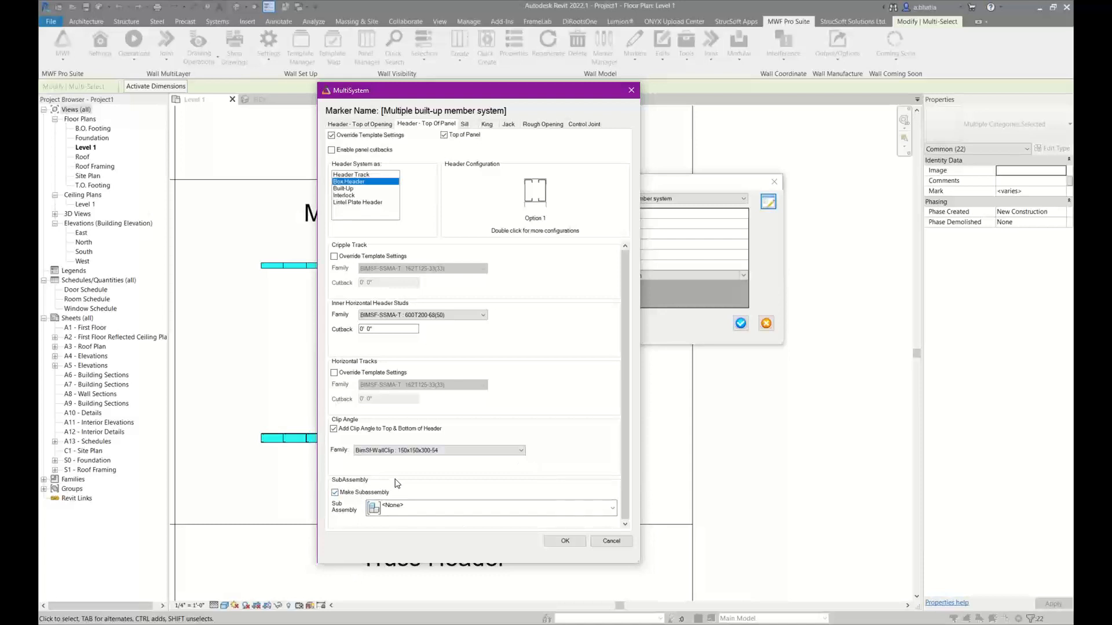
Compare the Lintel Plate Header, Interlock, Built-Up and Header Track options for the top-of-panel header, then return to Box Header and view its configurations
left_click(344, 197)
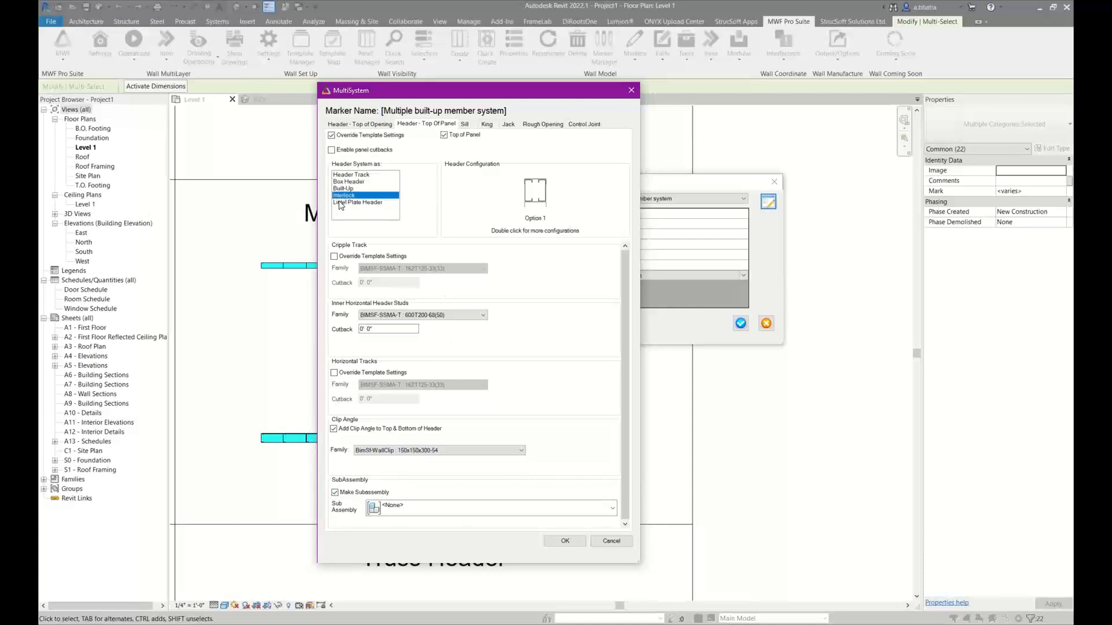
left_click(342, 203)
double_click(546, 199)
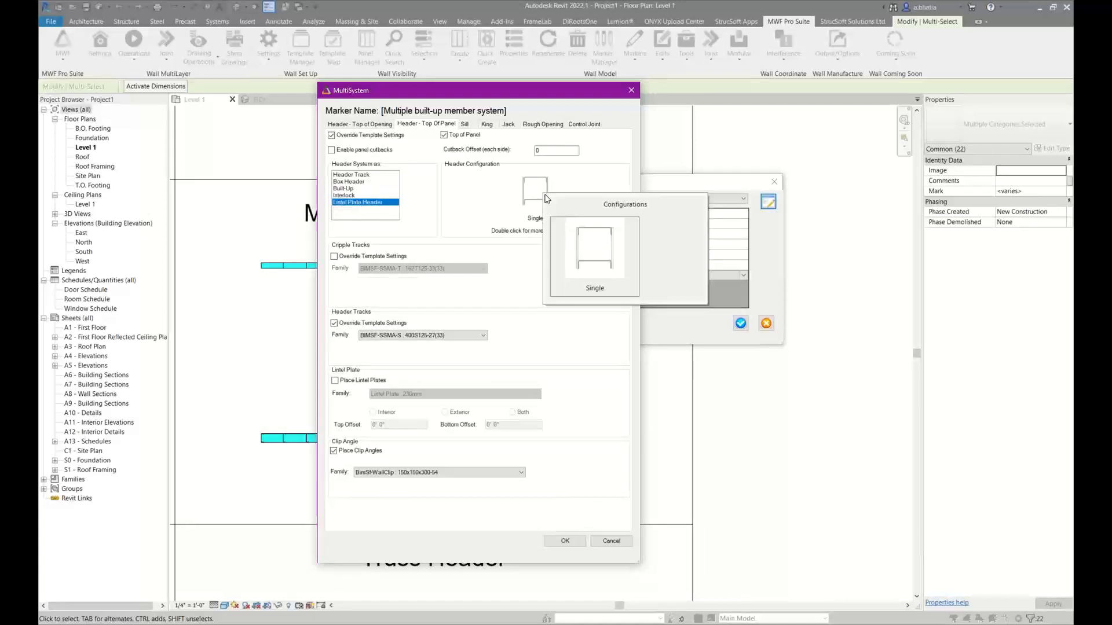
left_click(353, 196)
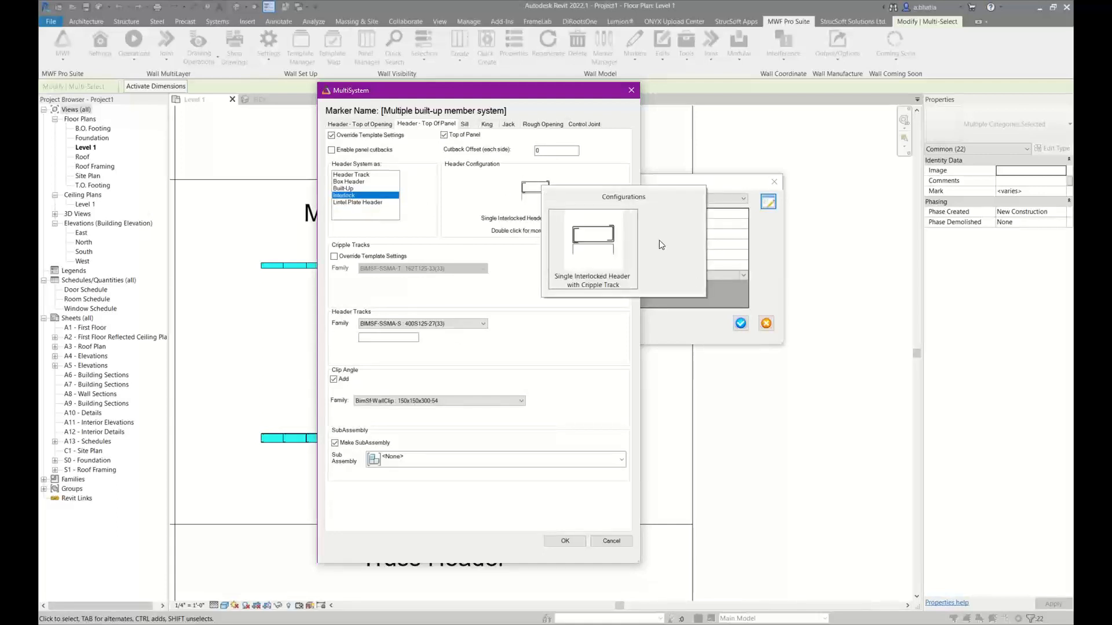
left_click(341, 189)
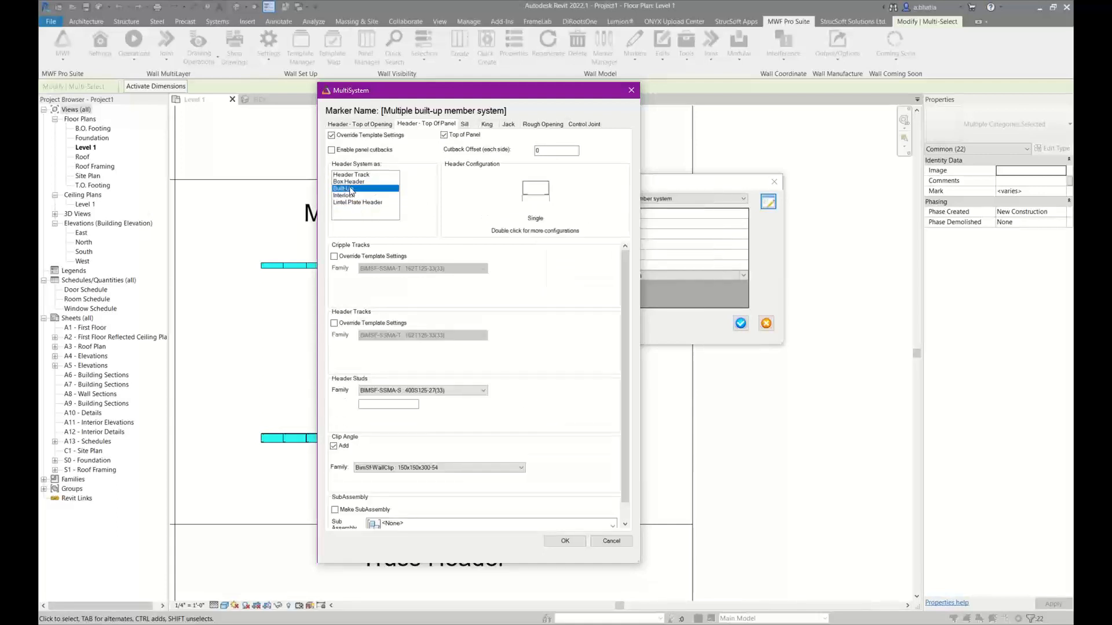
double_click(533, 196)
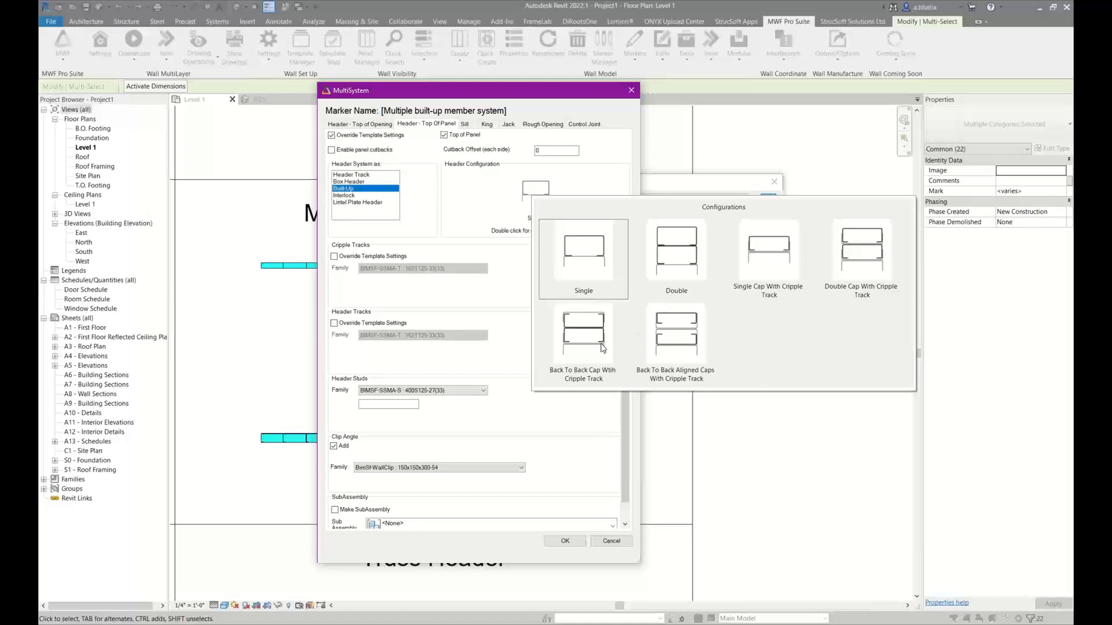
left_click(373, 181)
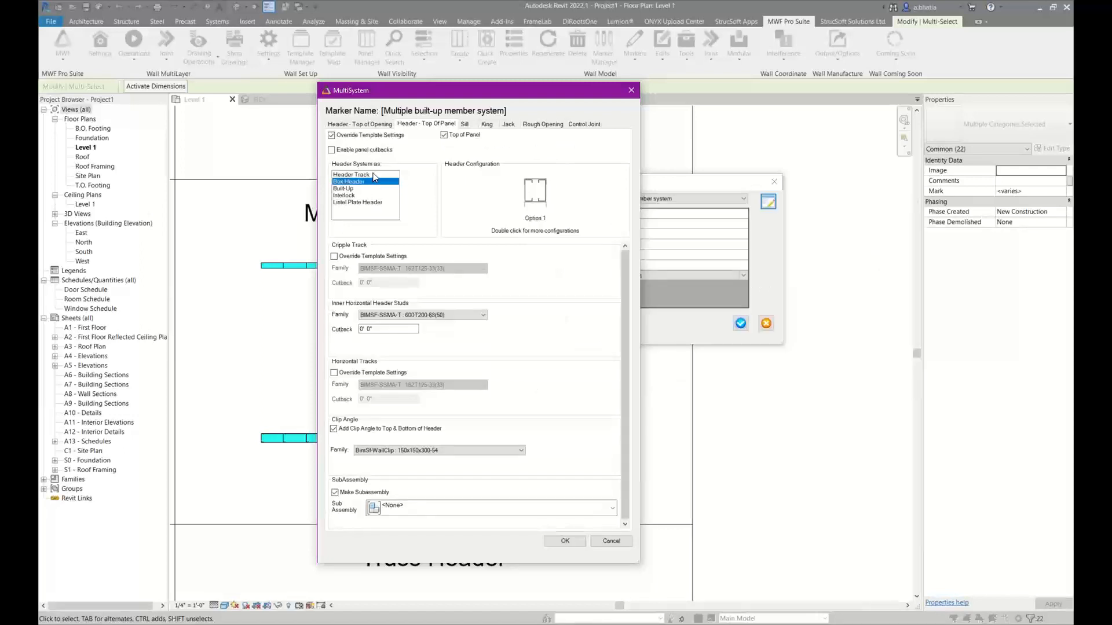
left_click(372, 174)
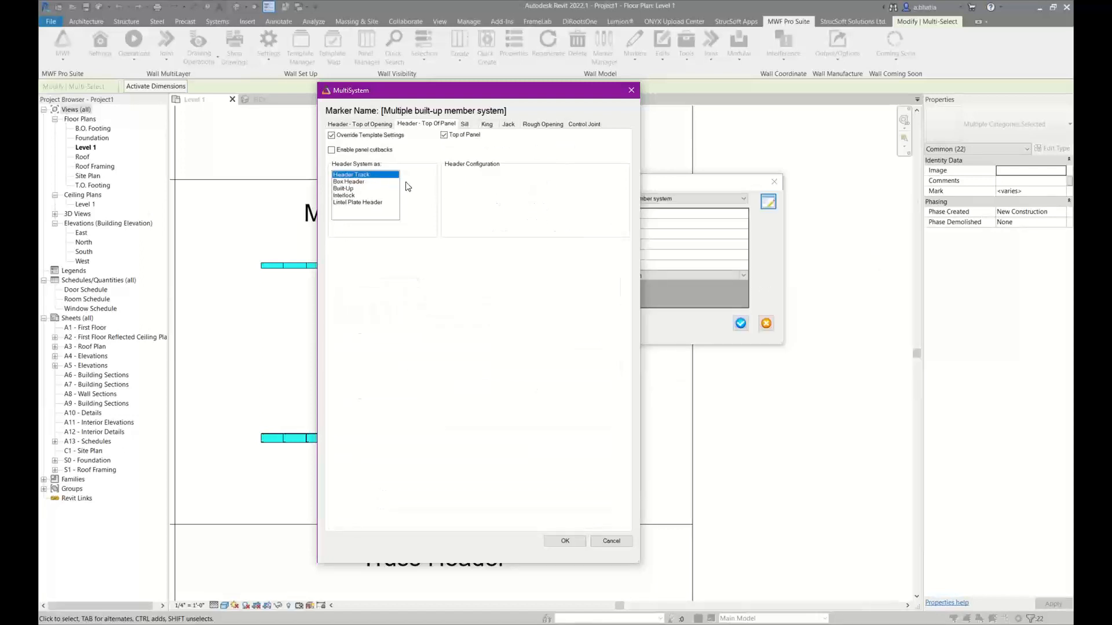
left_click(370, 182)
left_click(368, 175)
left_click(359, 181)
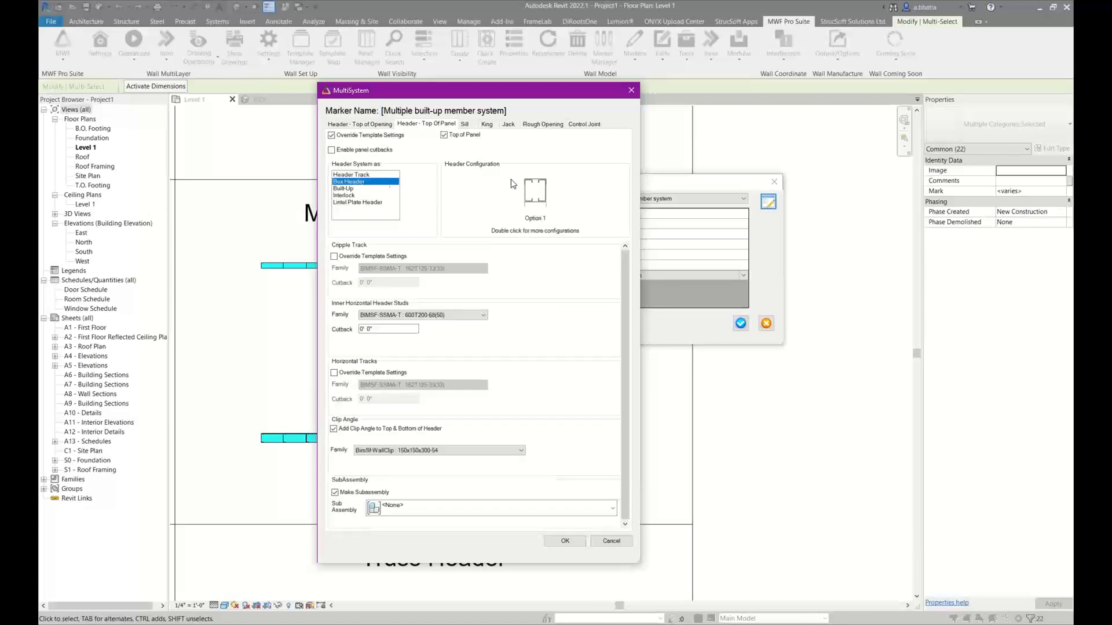
double_click(532, 203)
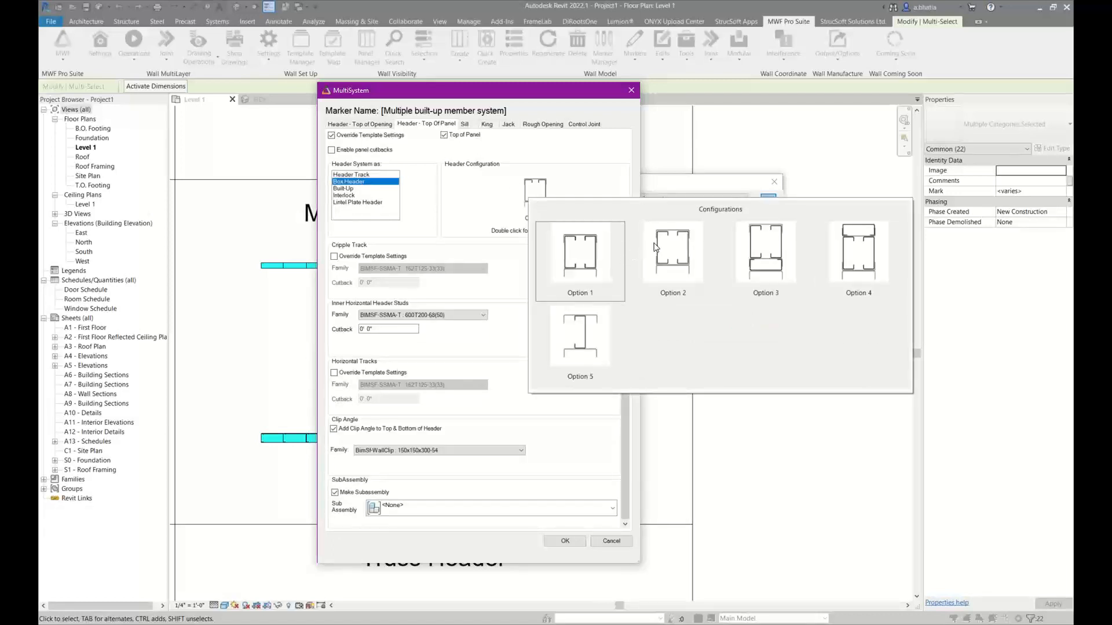
left_click(493, 132)
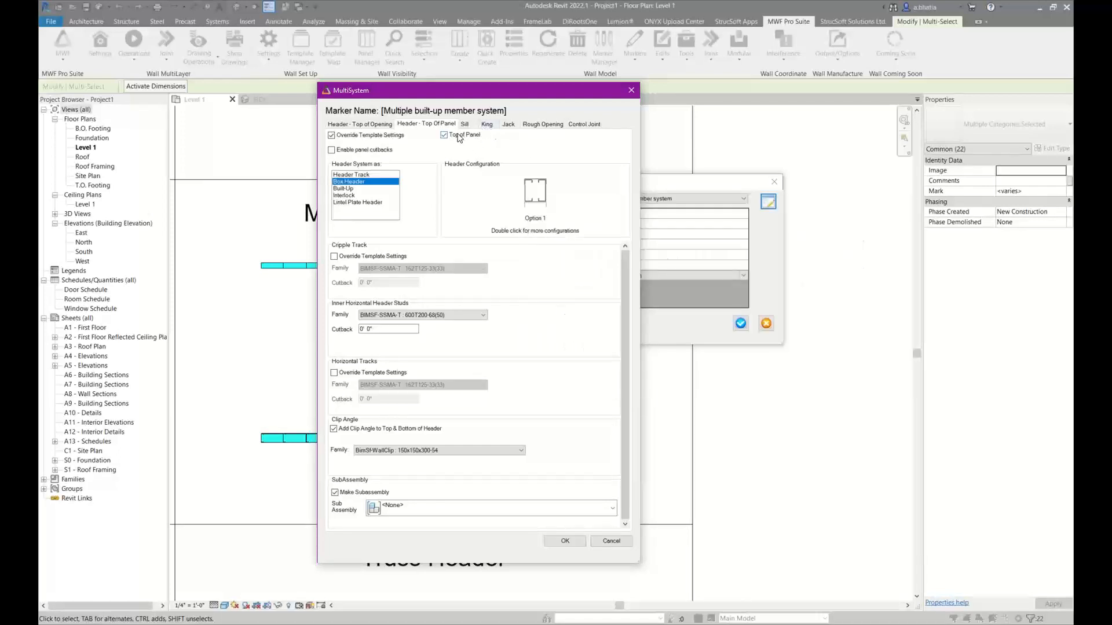
Turn off the template override for the sill
left_click(468, 125)
left_click(379, 135)
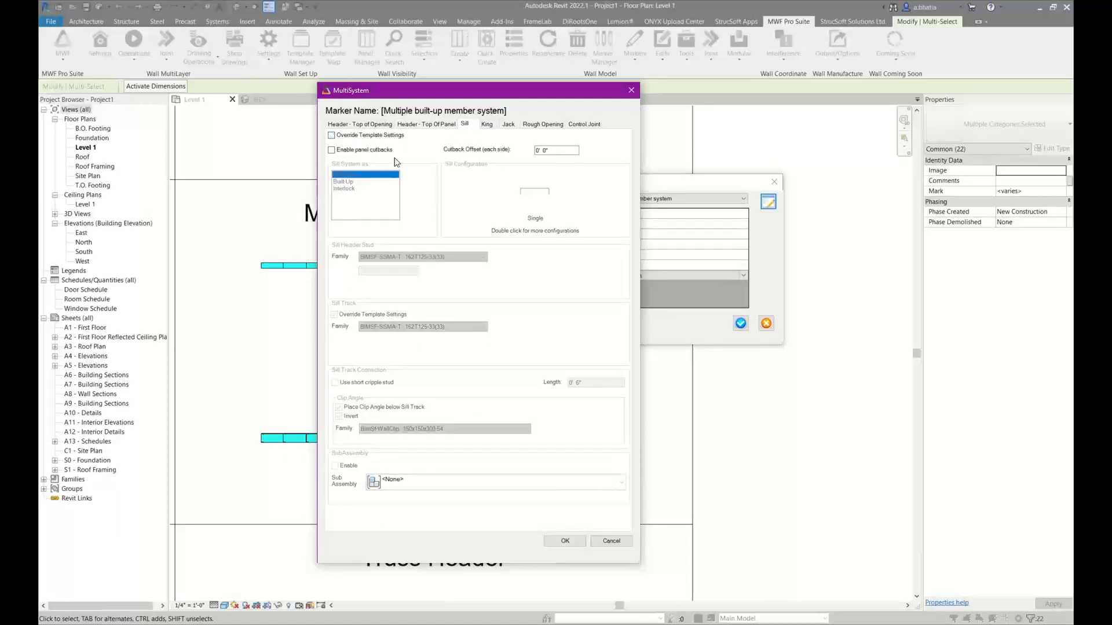
Compare the king jamb configurations offered by the Built-up C-Stud Jamb, Built-Up and Interlock systems, then return to Built-Up
left_click(488, 125)
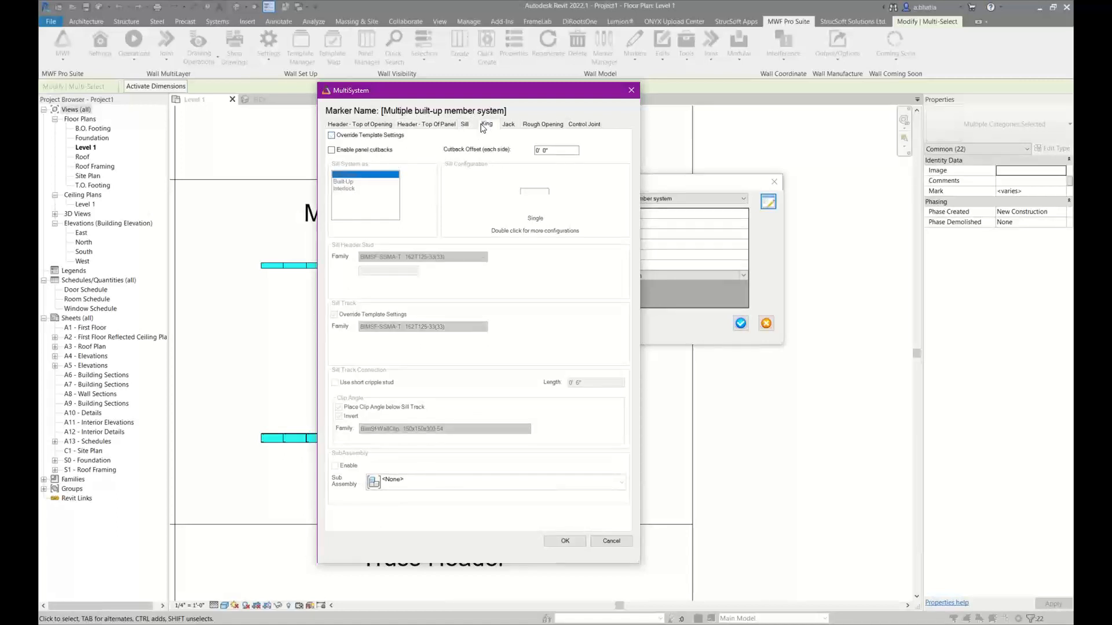
left_click(360, 137)
left_click(360, 138)
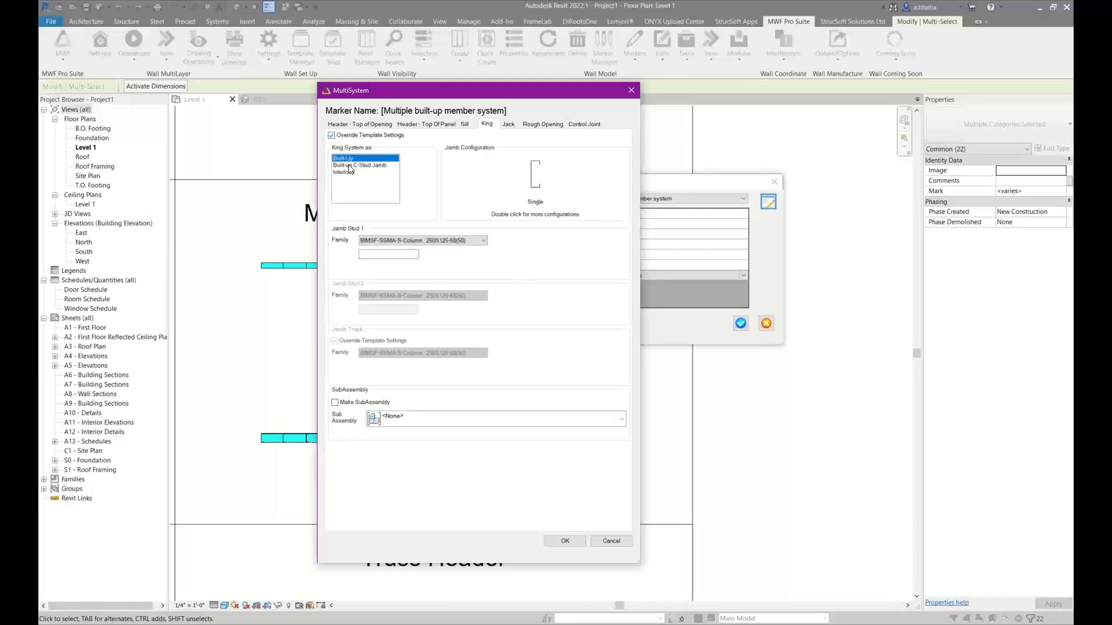
left_click(349, 166)
double_click(537, 187)
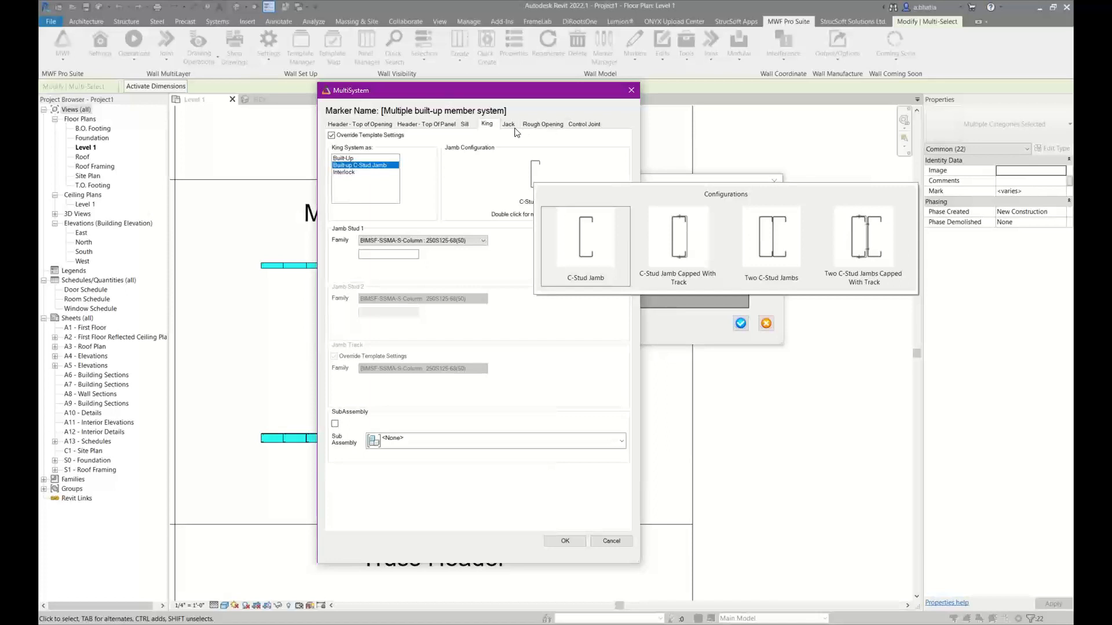
left_click(342, 158)
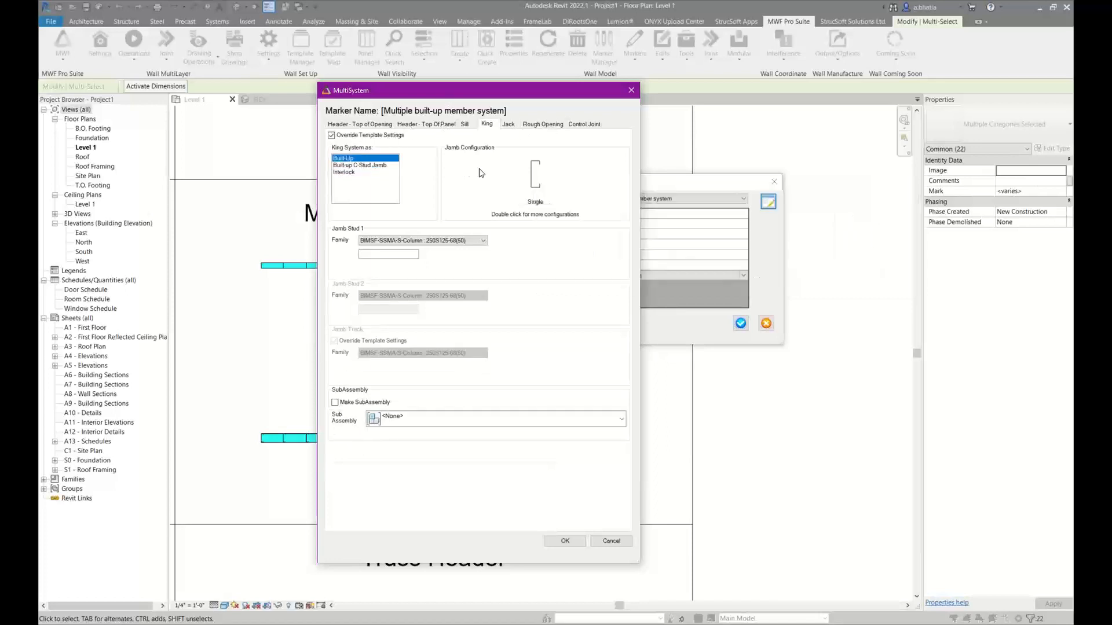
double_click(534, 185)
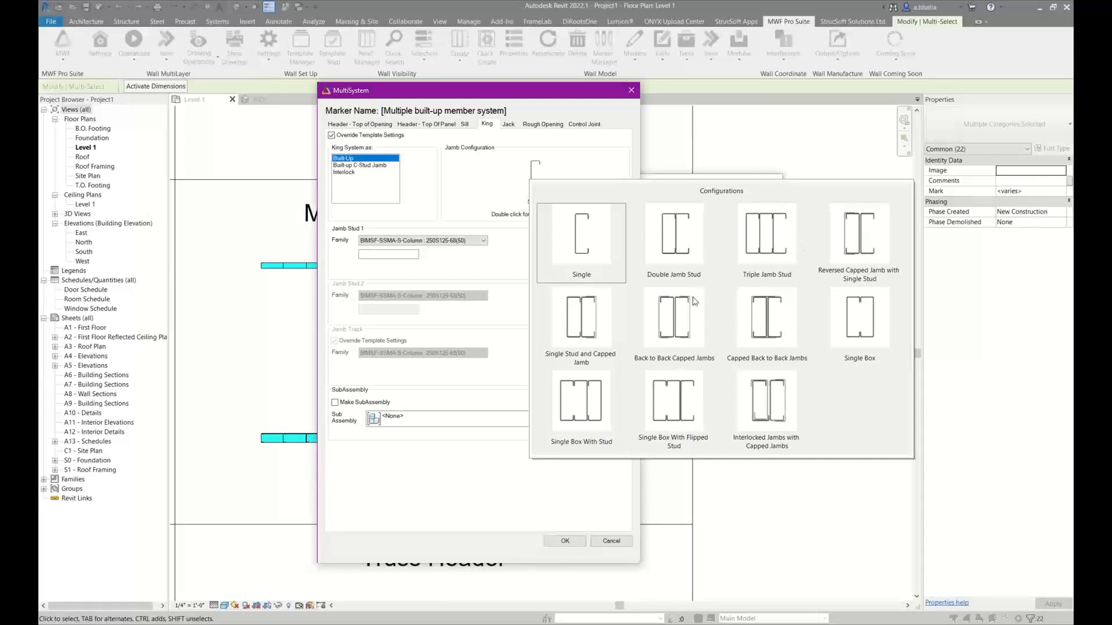
left_click(351, 173)
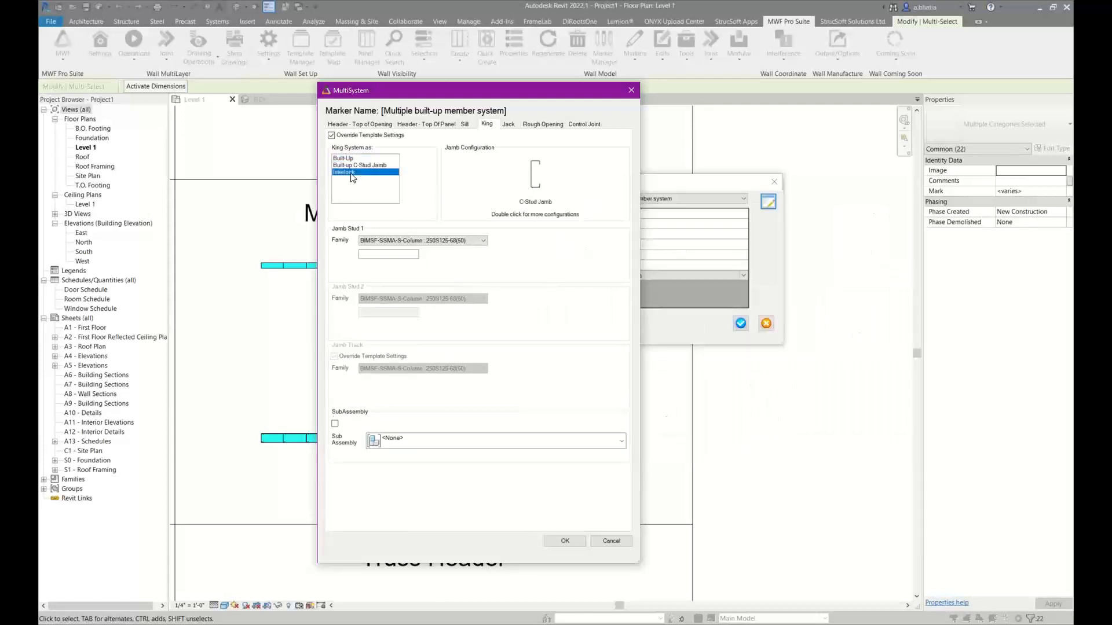
double_click(542, 187)
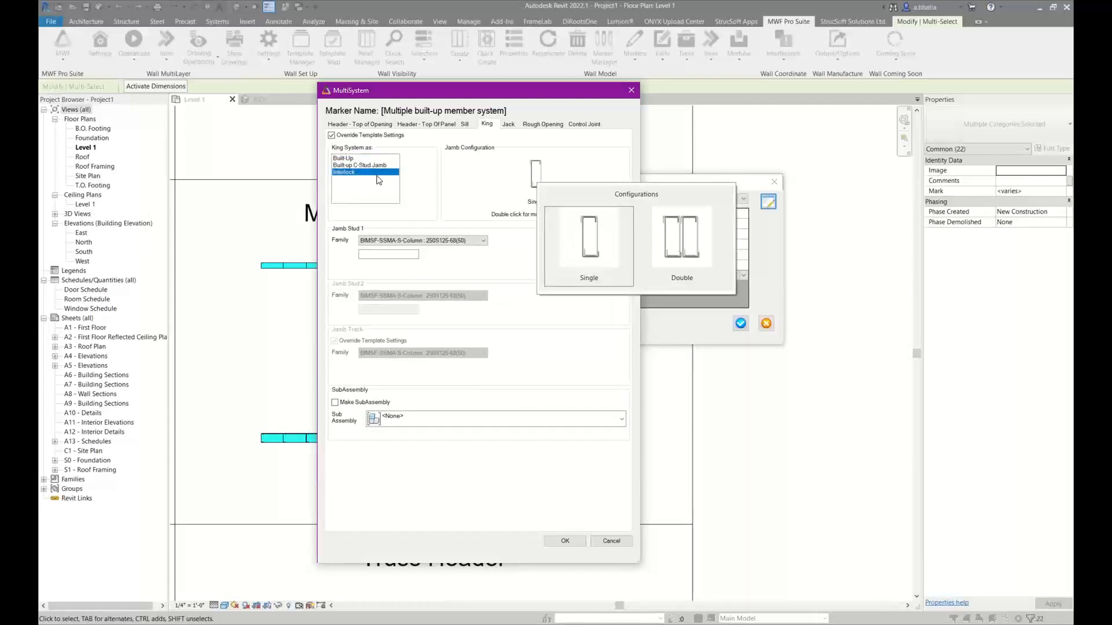
left_click(366, 159)
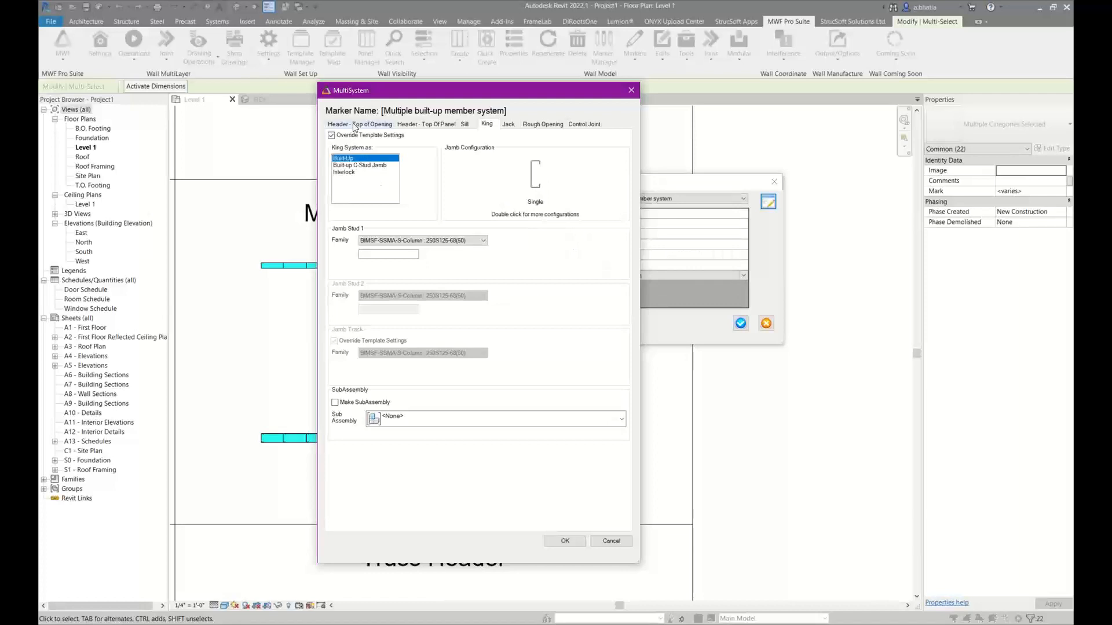
Keep the king template override enabled and set the Built-Up king system to the Reversed Capped Jamb with Single Stud configuration
left_click(363, 135)
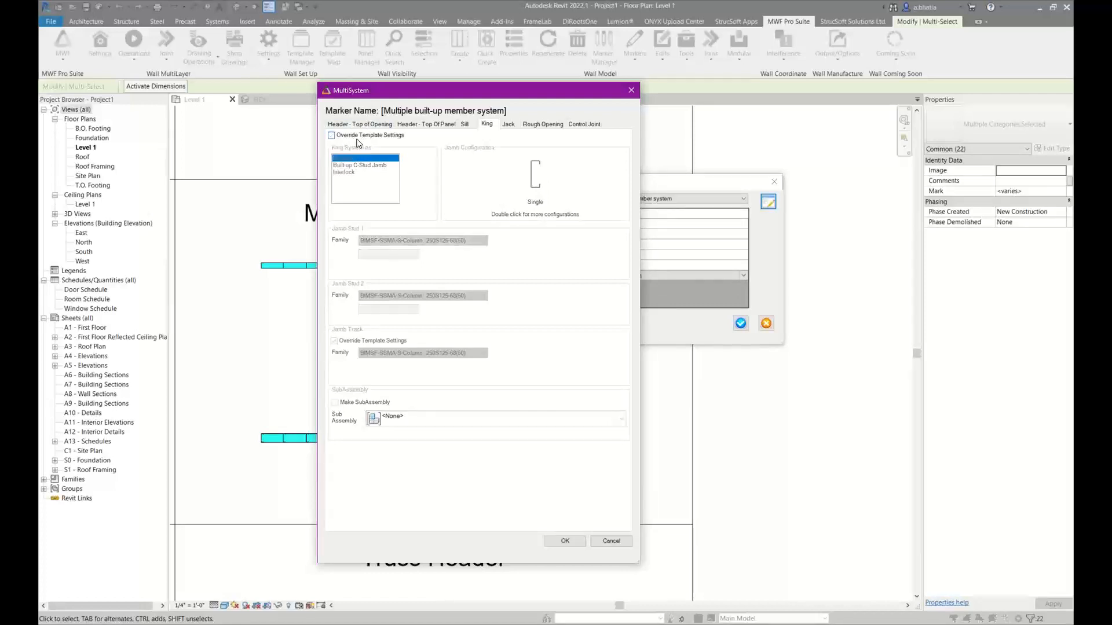
left_click(398, 138)
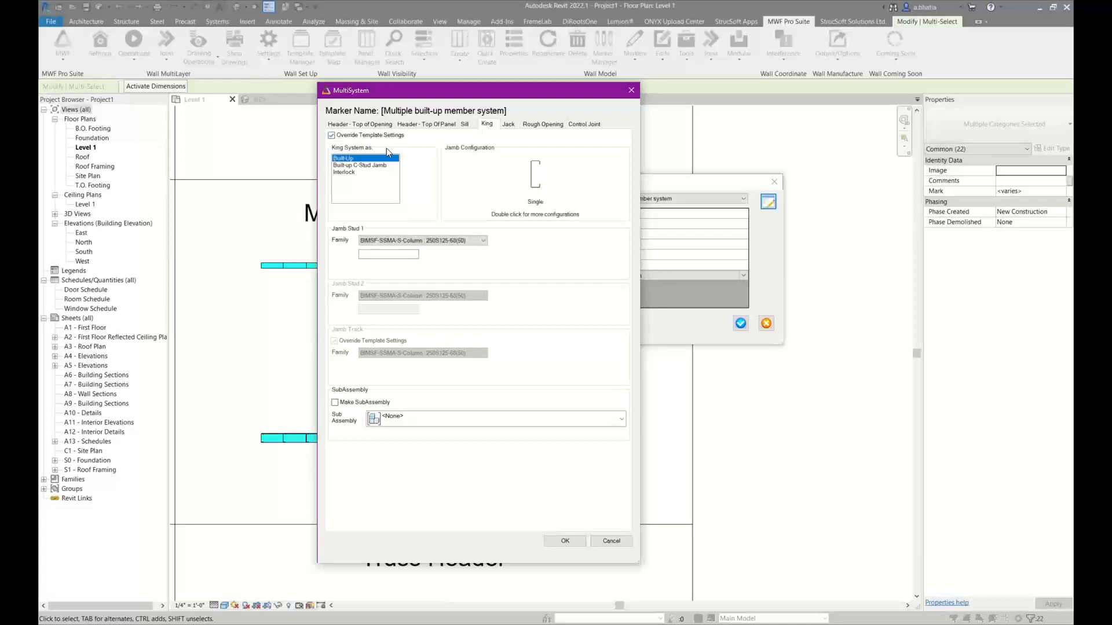
left_click(368, 165)
double_click(527, 183)
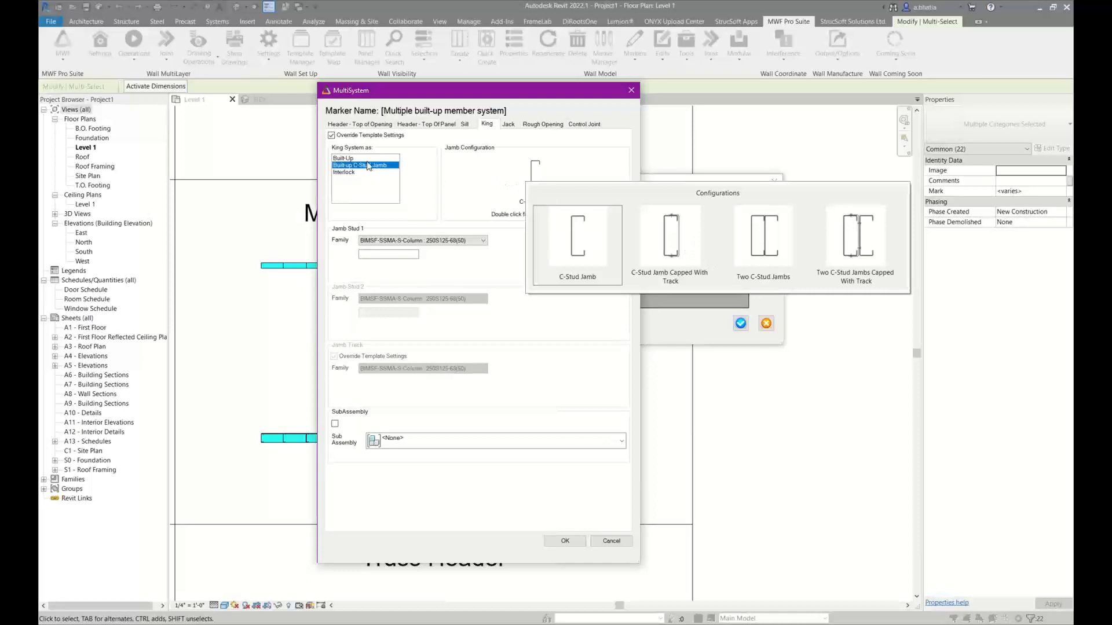
left_click(364, 158)
double_click(530, 185)
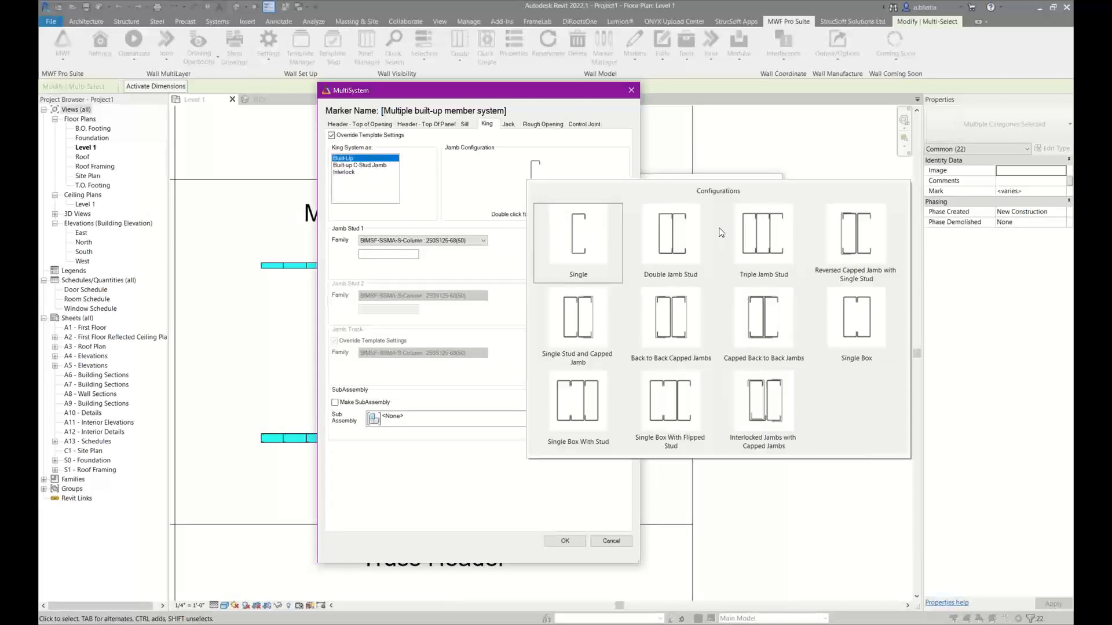
left_click(850, 245)
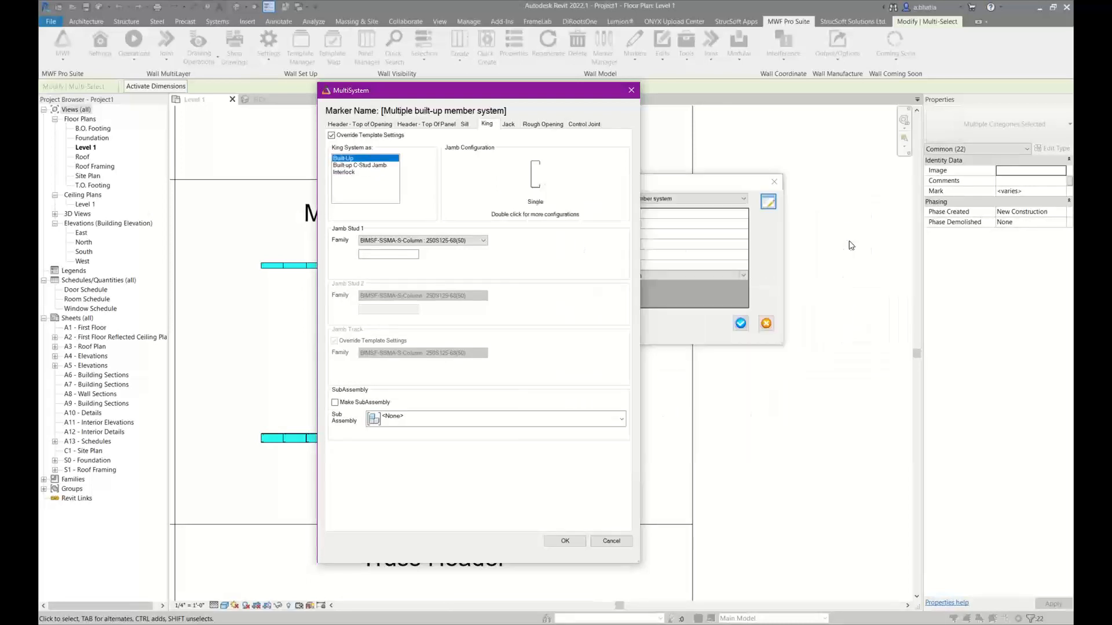
Set the king's Jamb Stud 1 and Jamb Stud 2 families to BIMSF-SSMA-S-Column : 600S200-68(50)
left_click(415, 244)
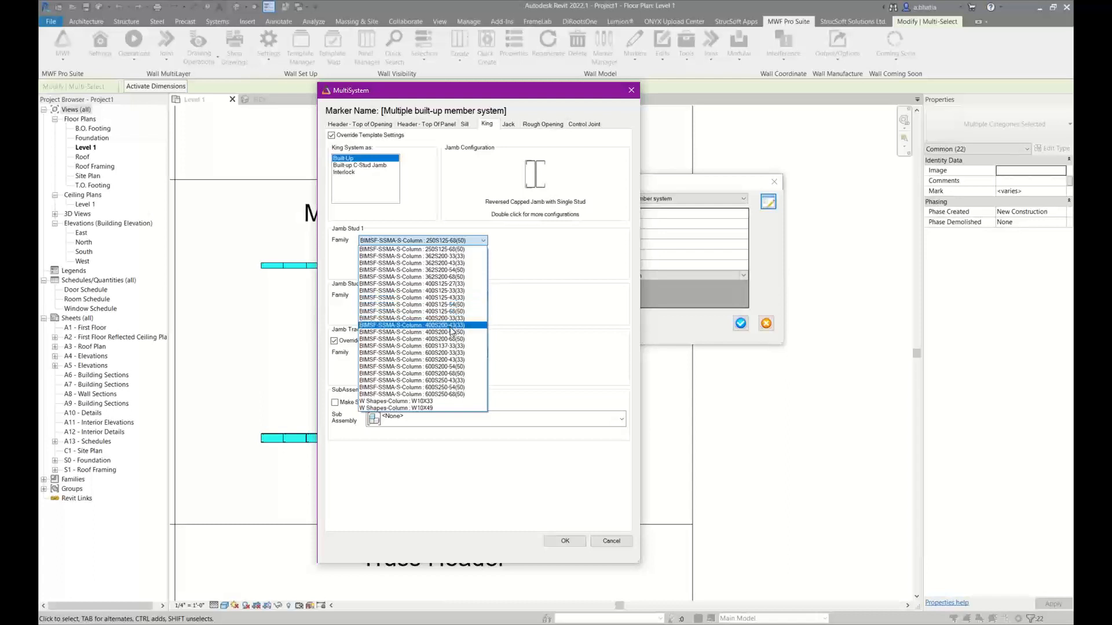
left_click(446, 394)
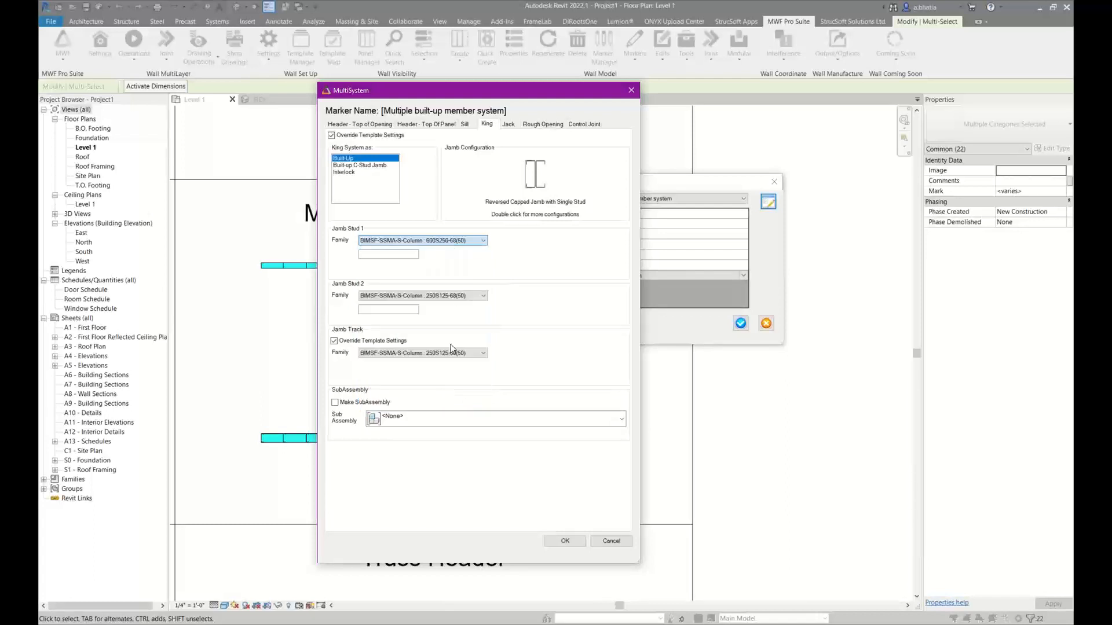
left_click(459, 240)
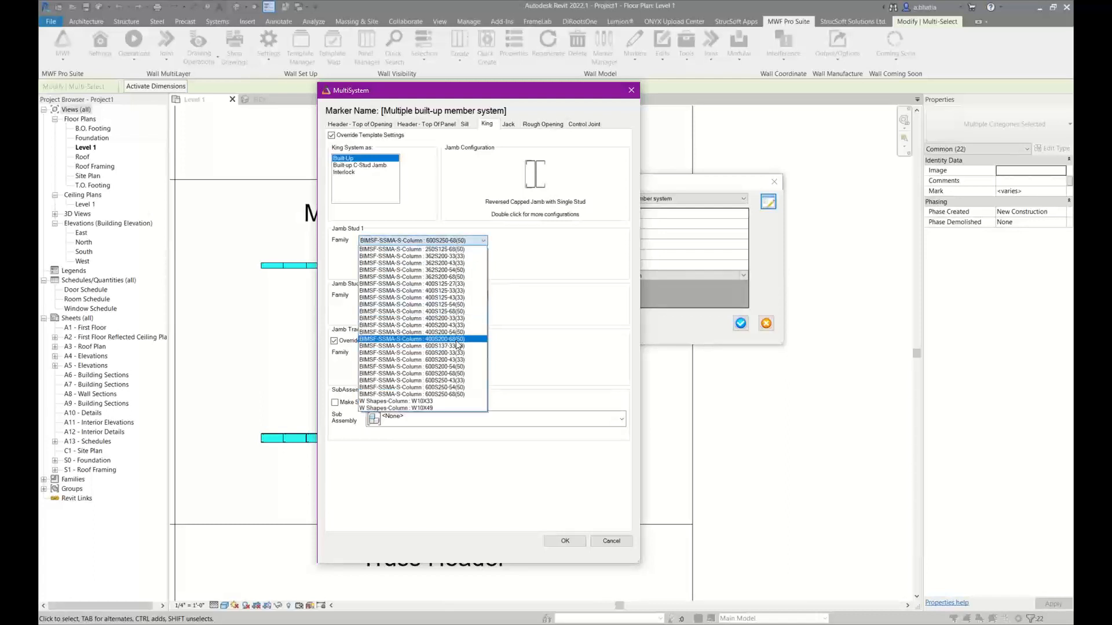
left_click(458, 374)
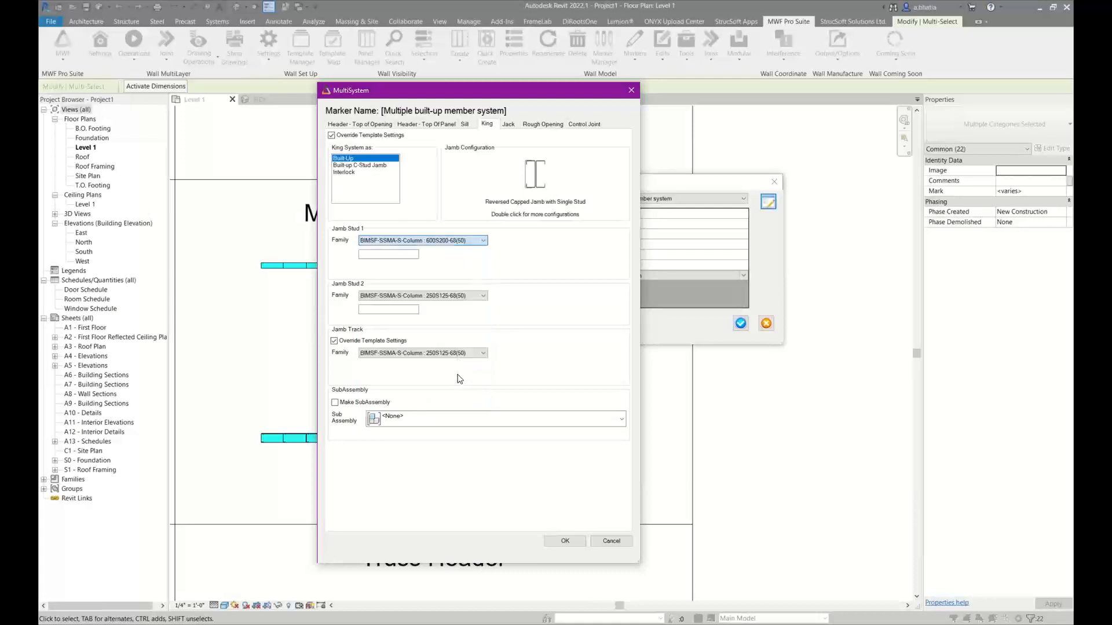
left_click(464, 297)
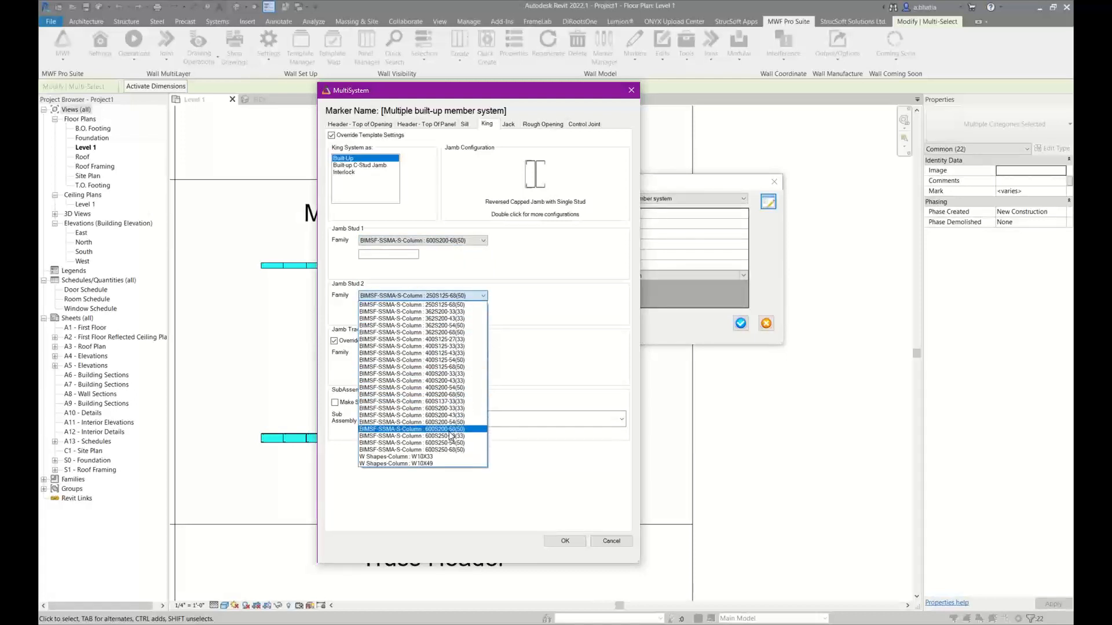
left_click(450, 431)
Set the king's Jamb Track family to BIMSF-SSMA-S-Column : 600S200-43(33)
left_click(455, 354)
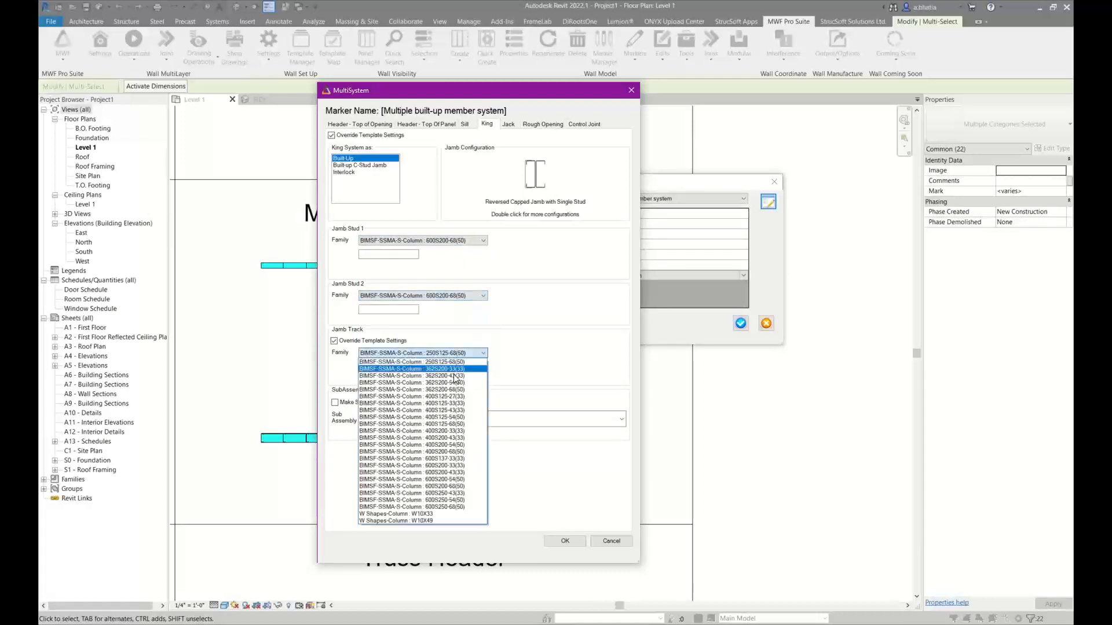
left_click(447, 486)
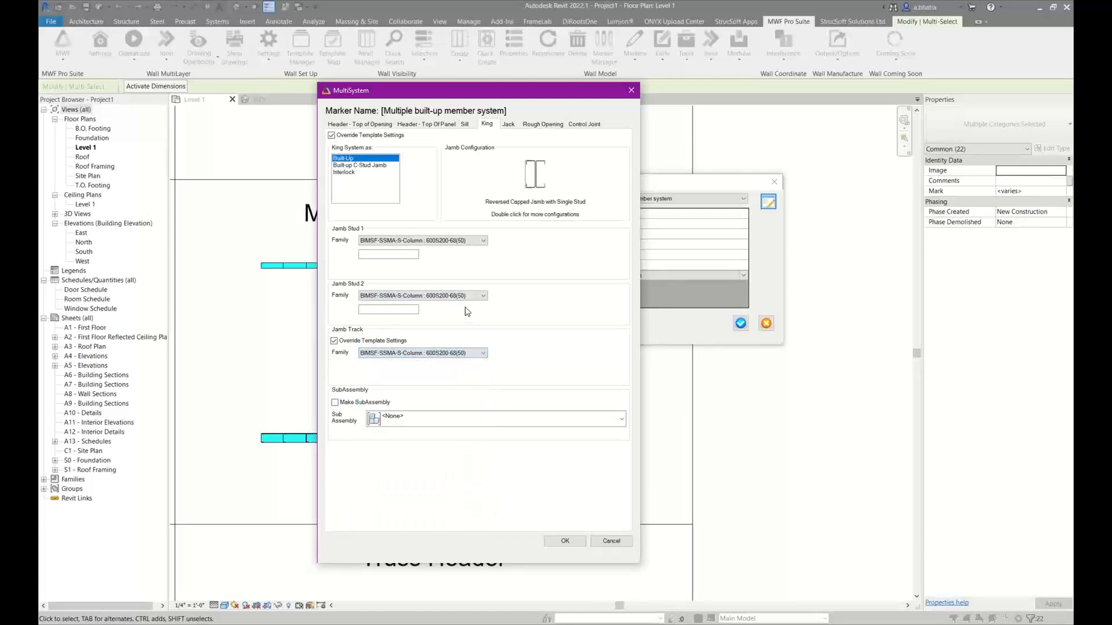
left_click(457, 353)
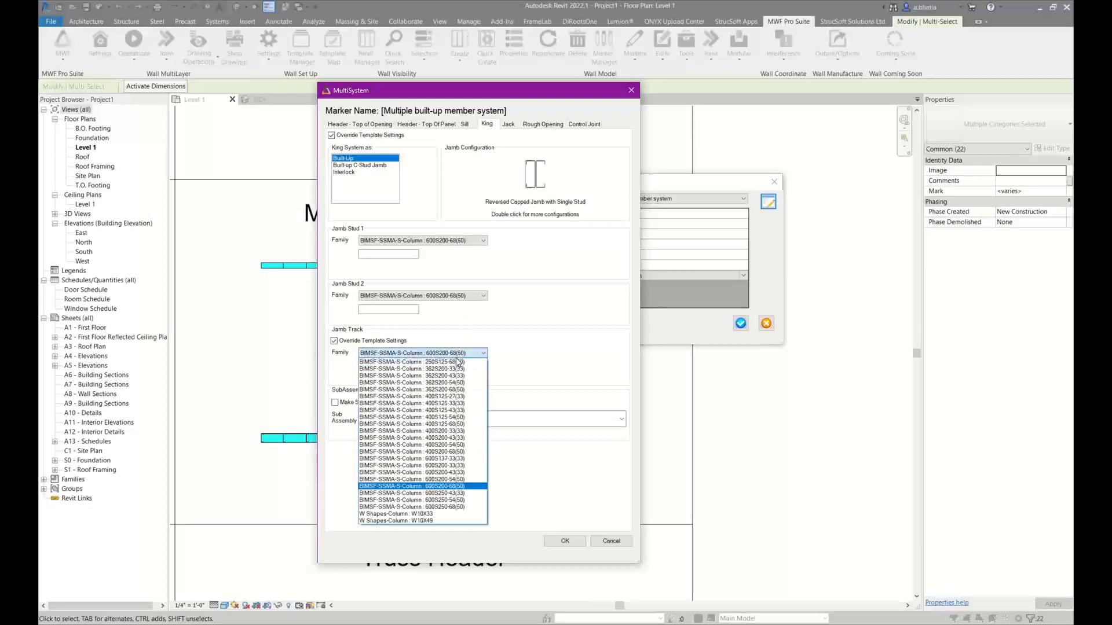
left_click(457, 473)
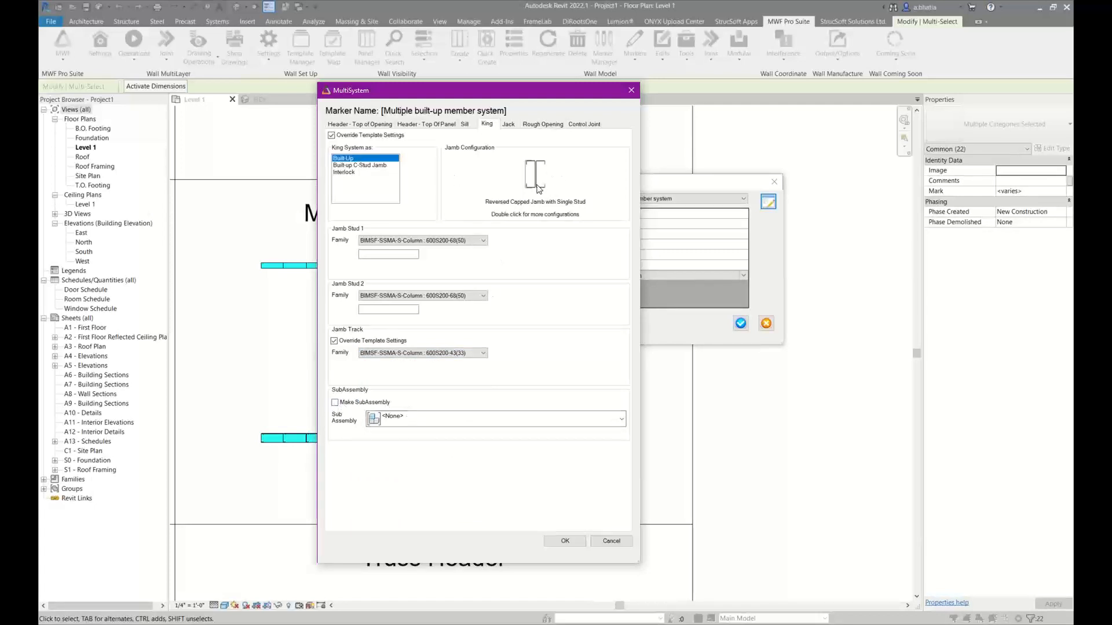
Review the jack settings, the rough opening tolerances and the option to use the window or door's rough opening property
left_click(509, 125)
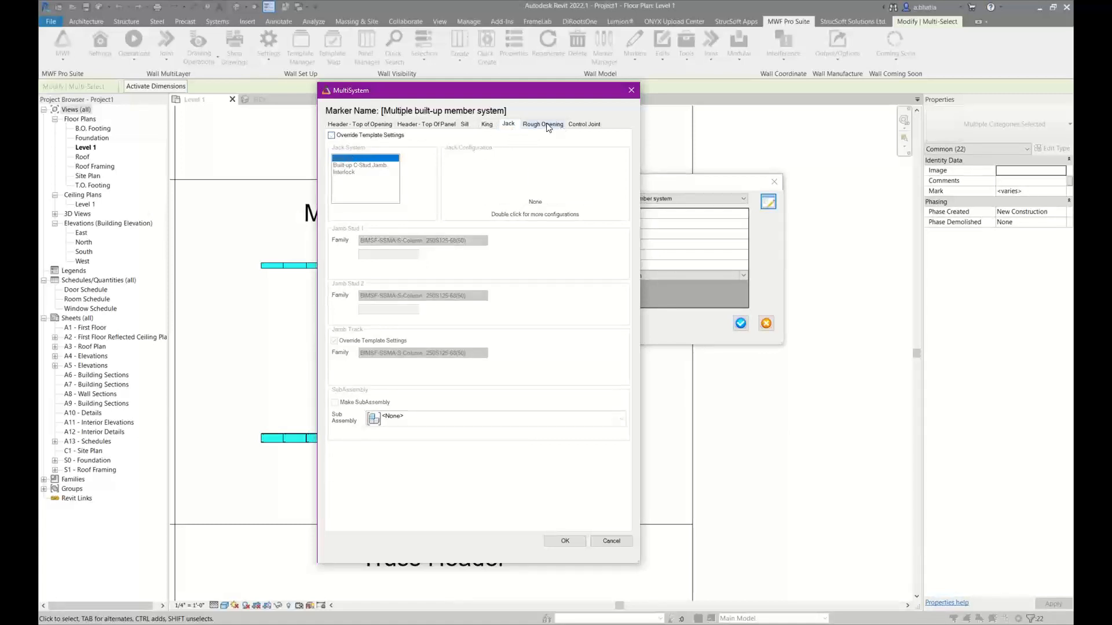
left_click(547, 125)
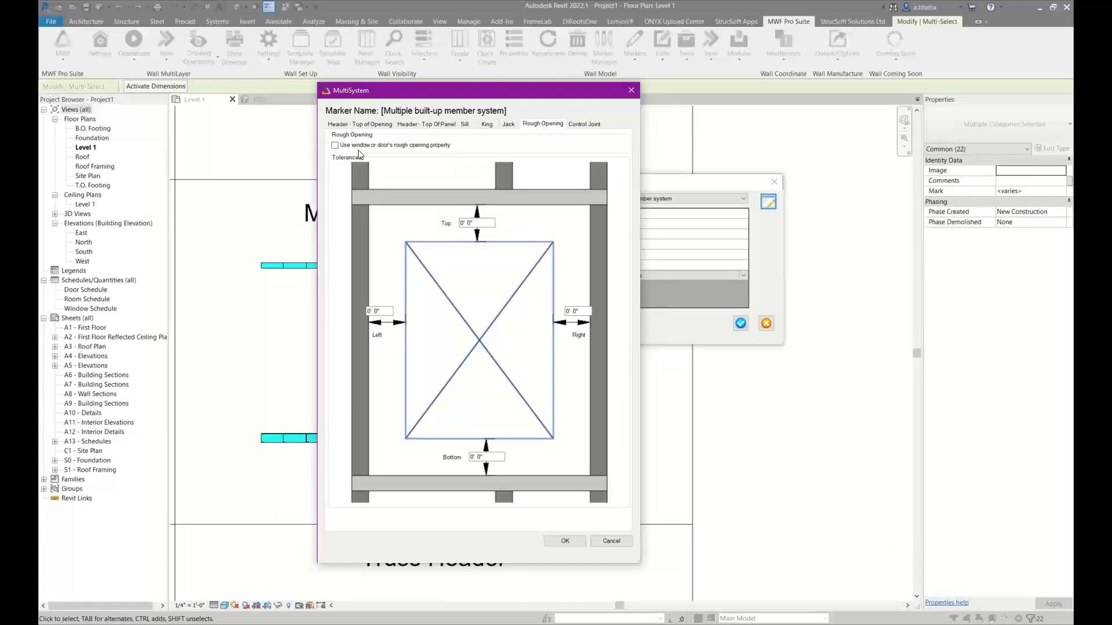
left_click(472, 223)
left_click_drag(452, 219, 446, 227)
left_click(547, 126)
left_click_drag(471, 223, 444, 223)
left_click(405, 145)
Accept the MultiSystem settings, apply the Multiple built-up member system framing type to the selected openings, and dismiss the error and warnings windows
left_click(560, 543)
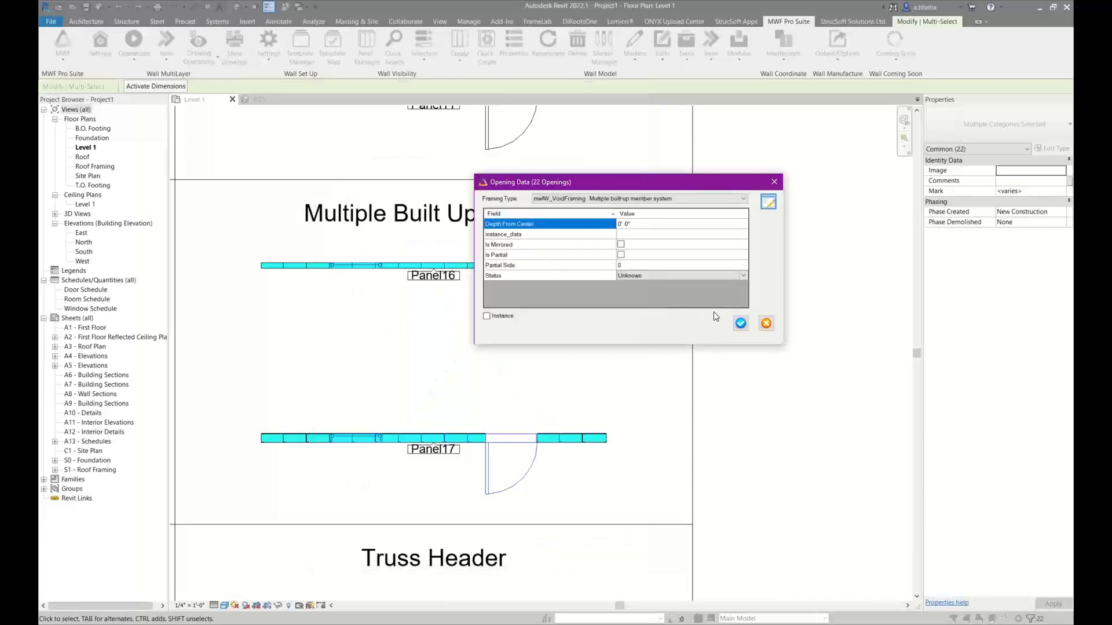
left_click(739, 323)
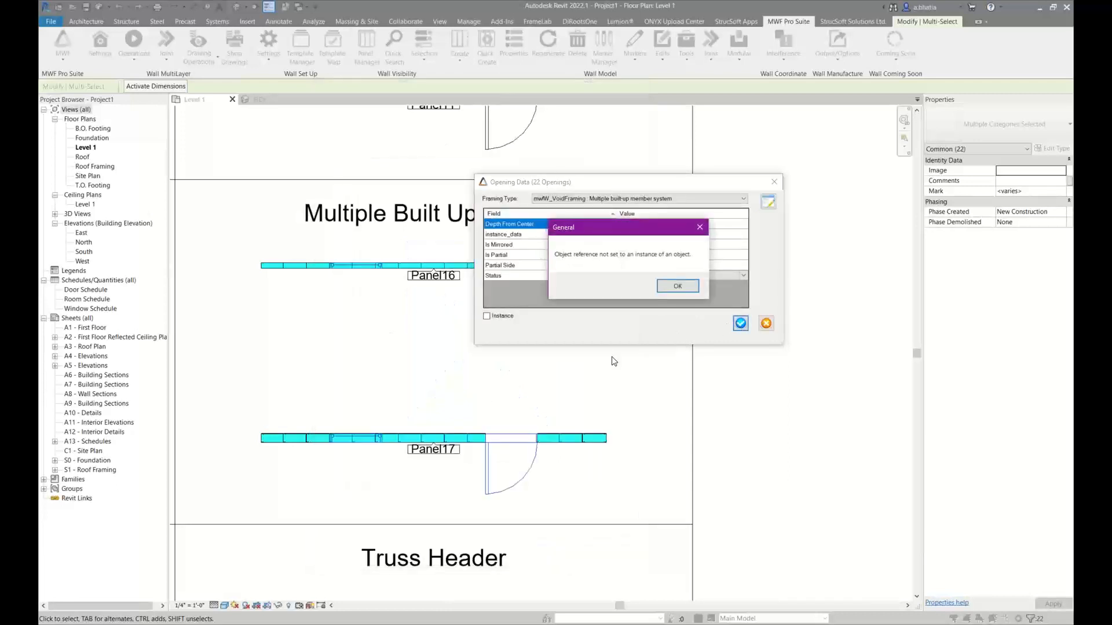
left_click(677, 287)
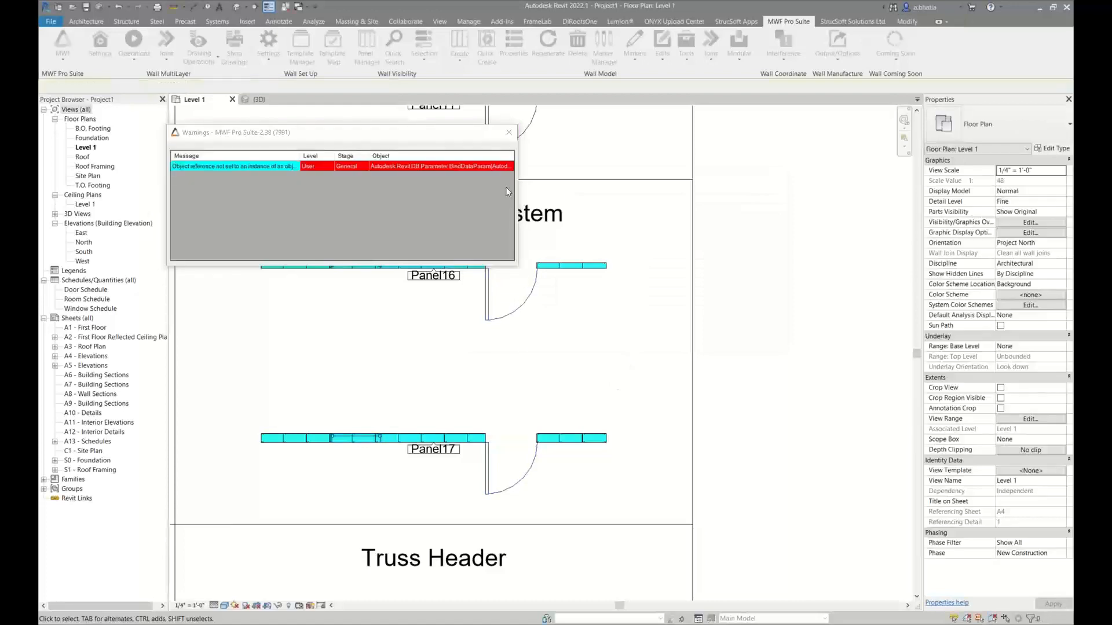
left_click(512, 139)
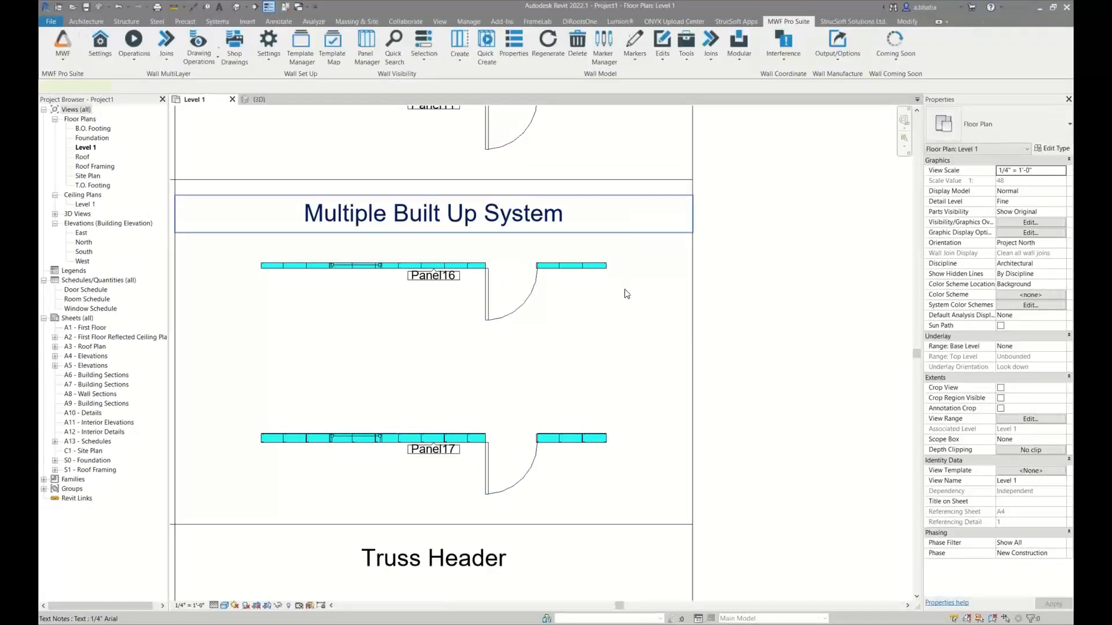
Regenerate the framing of the Panel16 and Panel17 walls
left_click_drag(620, 256, 578, 474)
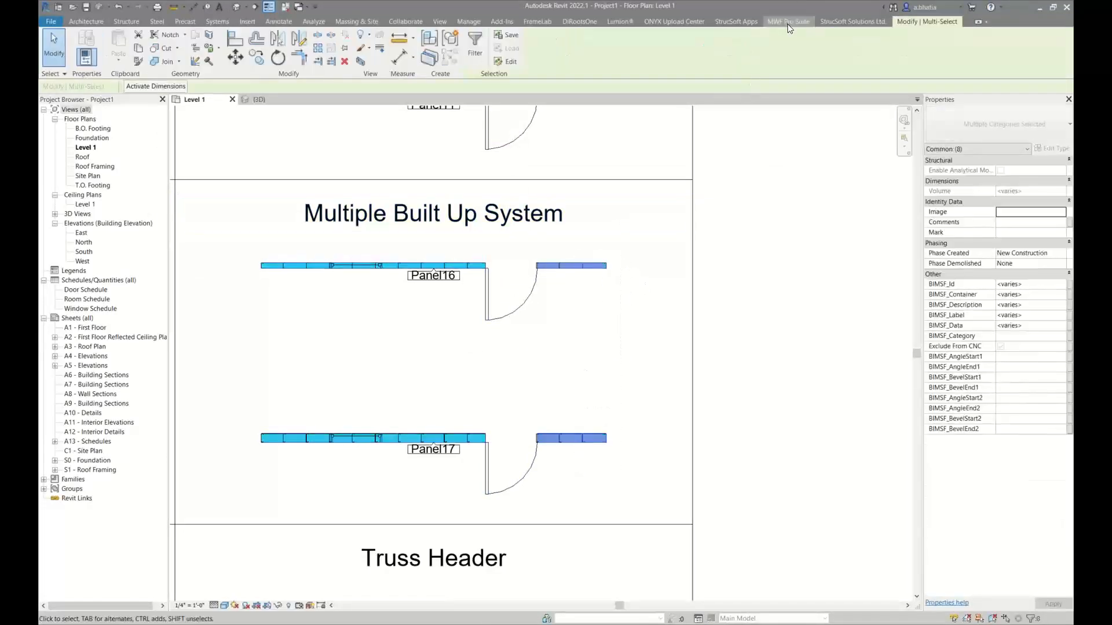
left_click(549, 44)
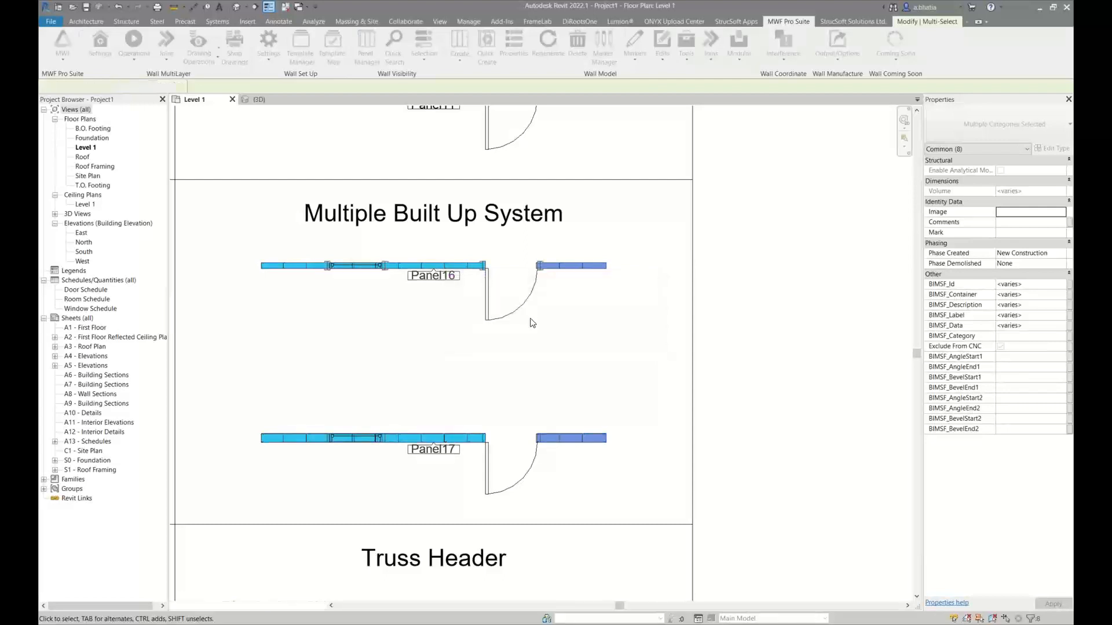
Isolate the Panel16 and Panel17 walls in a 3D selection box and examine their box headers and built-up king studs
left_click_drag(223, 248, 622, 465)
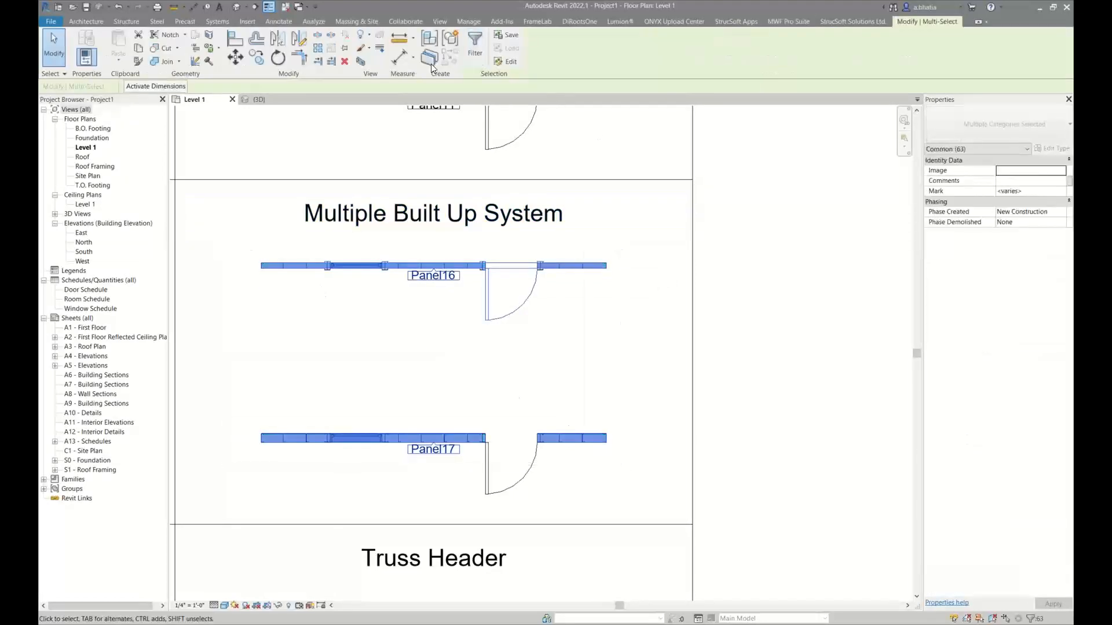
left_click(360, 61)
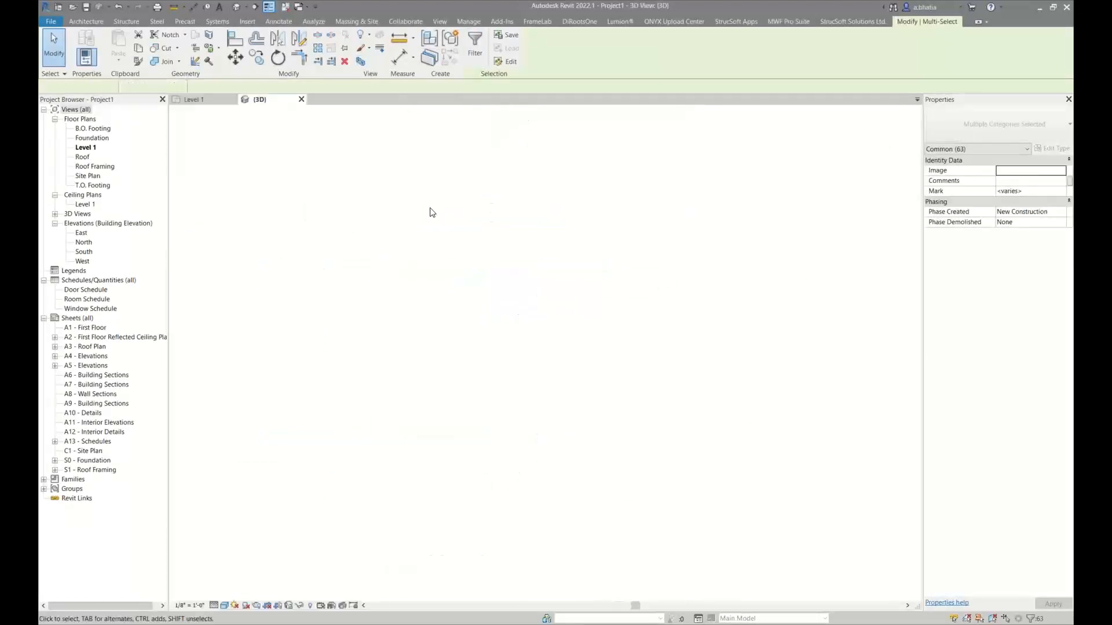
scroll(514, 256, "up", 10)
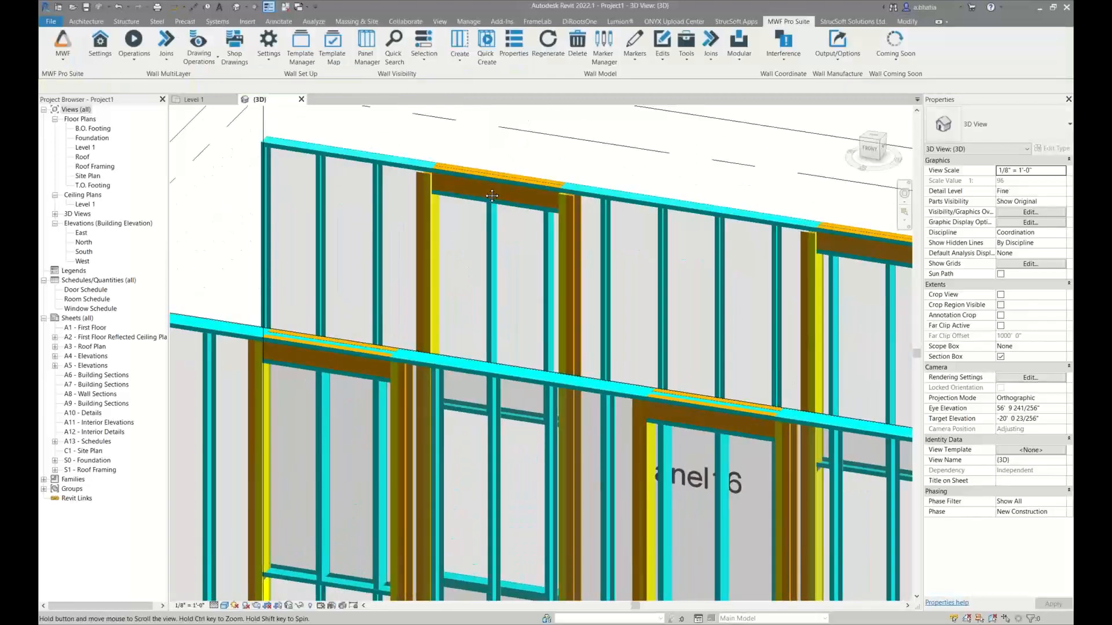
scroll(284, 323, "down", 8)
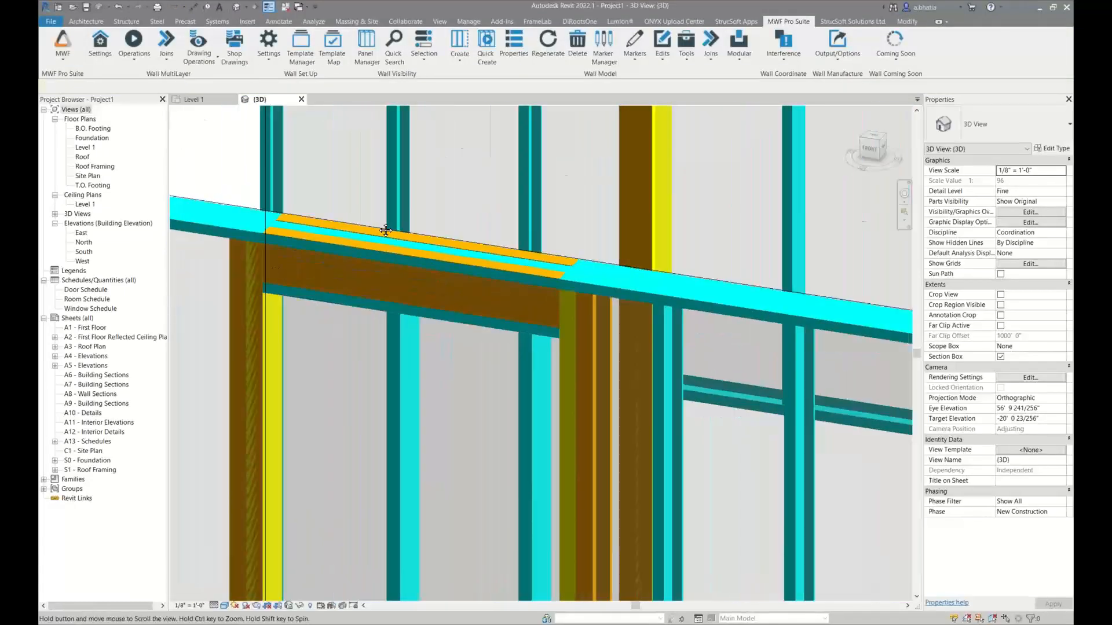
scroll(398, 523, "up", 10)
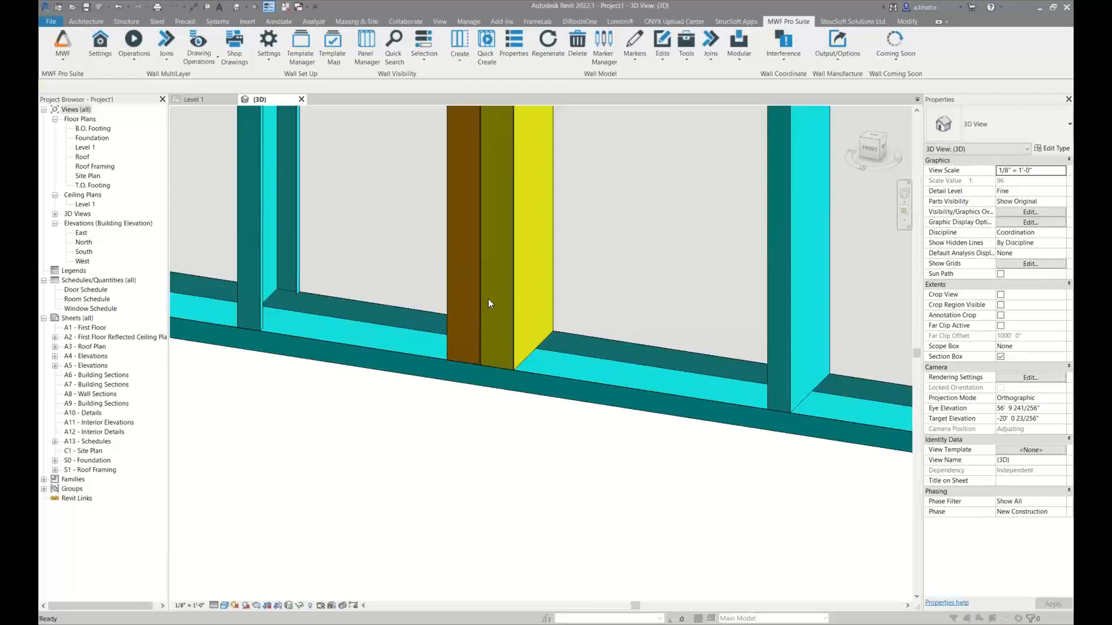
Set the surface transparency of the structural columns category to 20% in the 3D view's visibility/graphic overrides
key("v")
key("g")
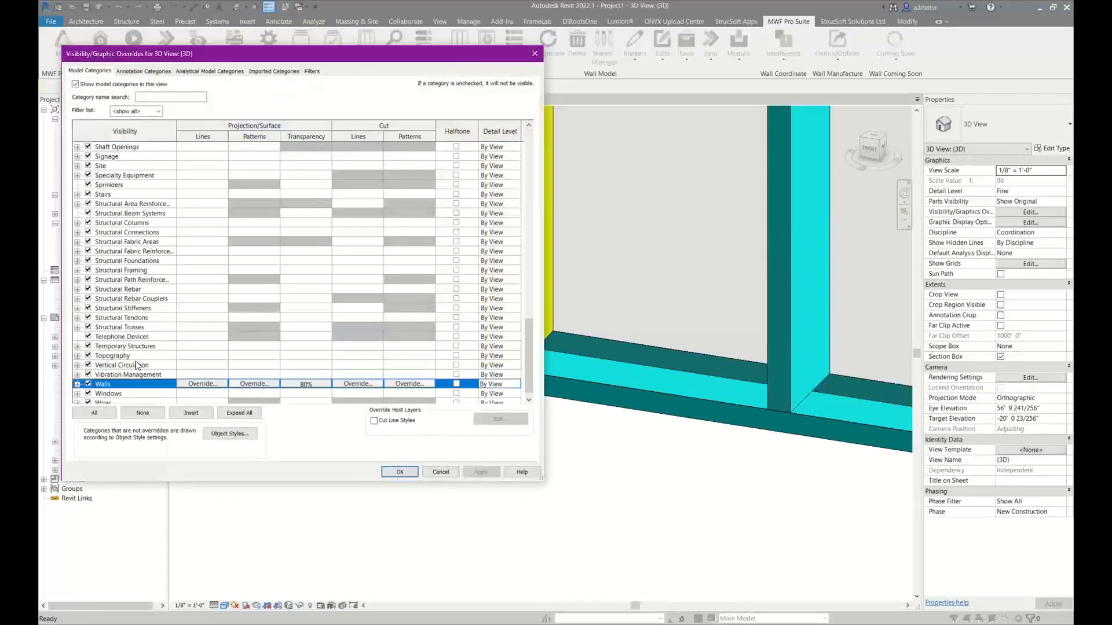
scroll(139, 232, "up", 1)
left_click(139, 156)
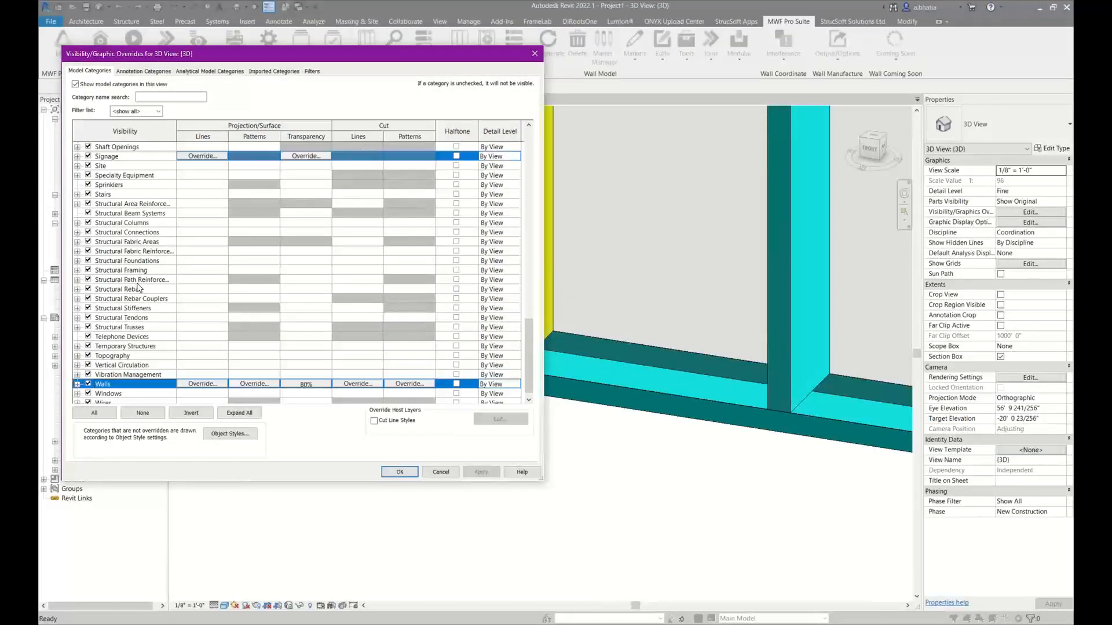
left_click(240, 243)
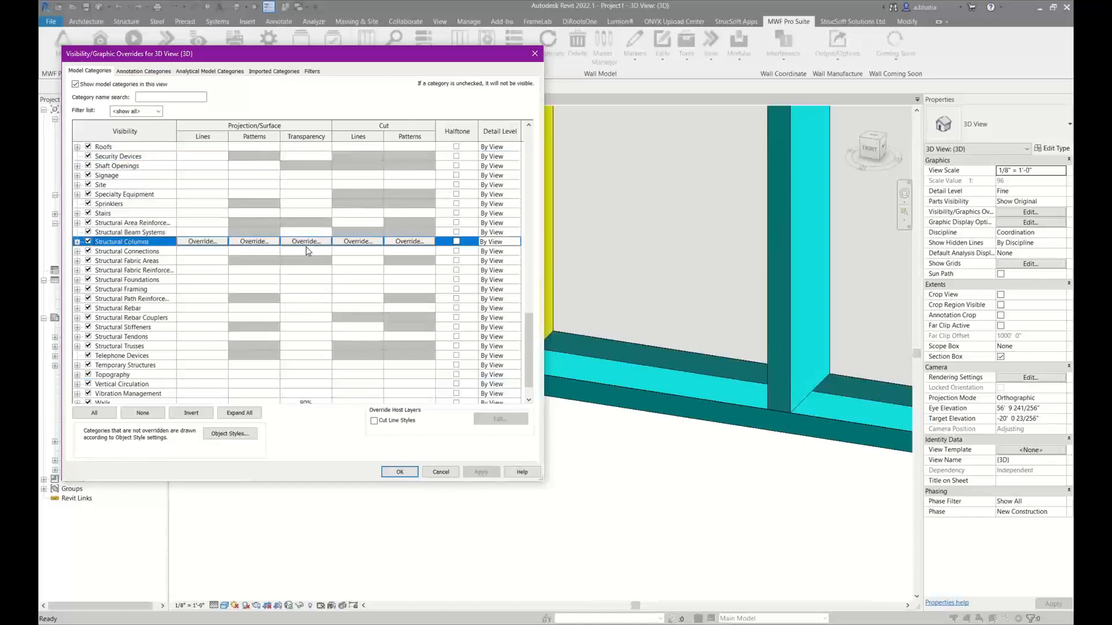
left_click(307, 242)
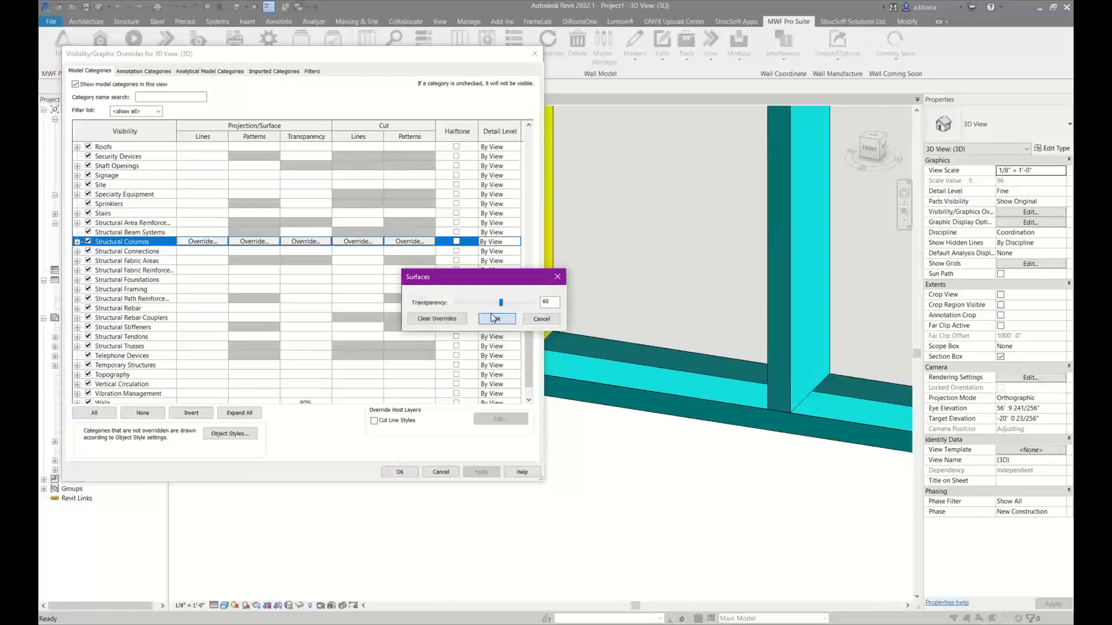
left_click(492, 319)
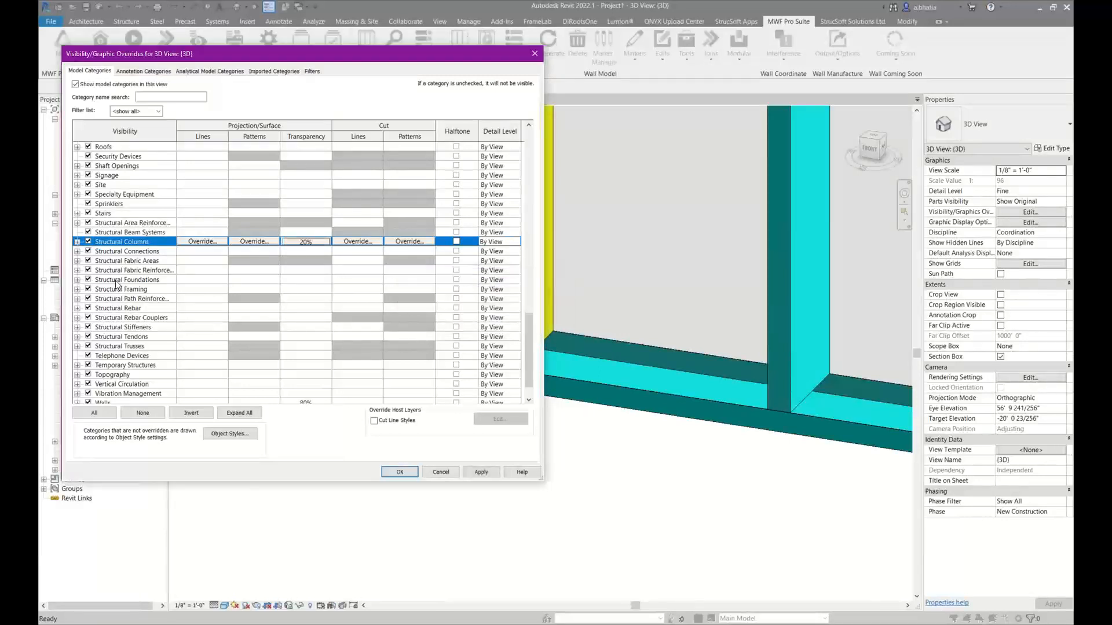
Override the surface transparency of the structural framing category as well and accept the visibility overrides
left_click(132, 290)
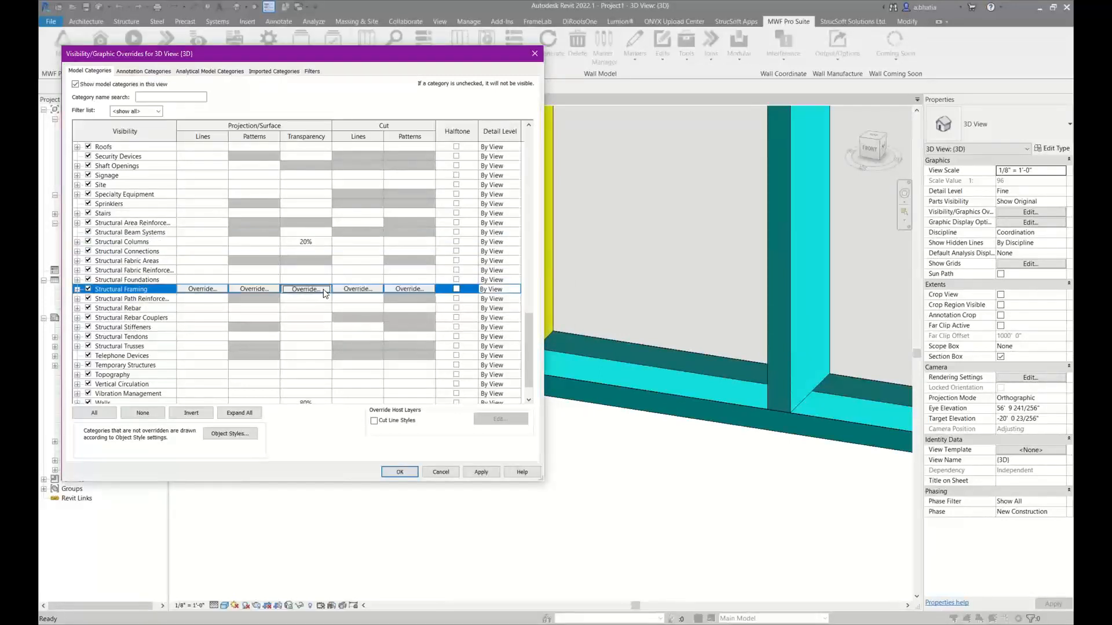
left_click(305, 289)
left_click(496, 319)
left_click(400, 472)
Examine the individual members of Panel17's built-up king stud where they meet the bottom track
scroll(390, 446, "down", 2)
scroll(460, 390, "up", 4)
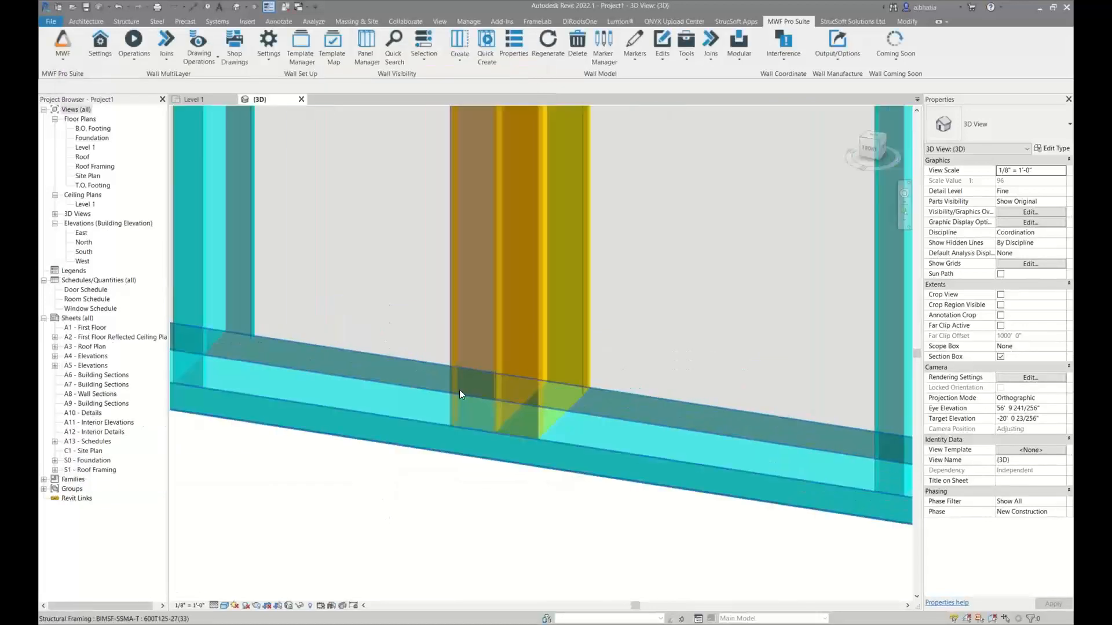
scroll(460, 390, "up", 3)
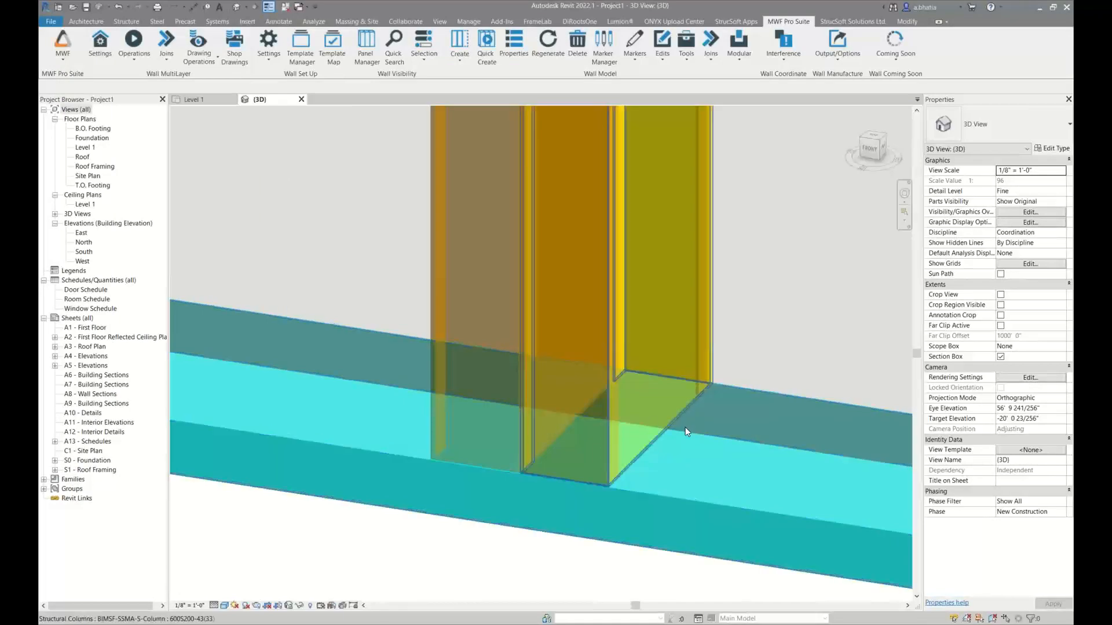
left_click(617, 437)
left_click(650, 449)
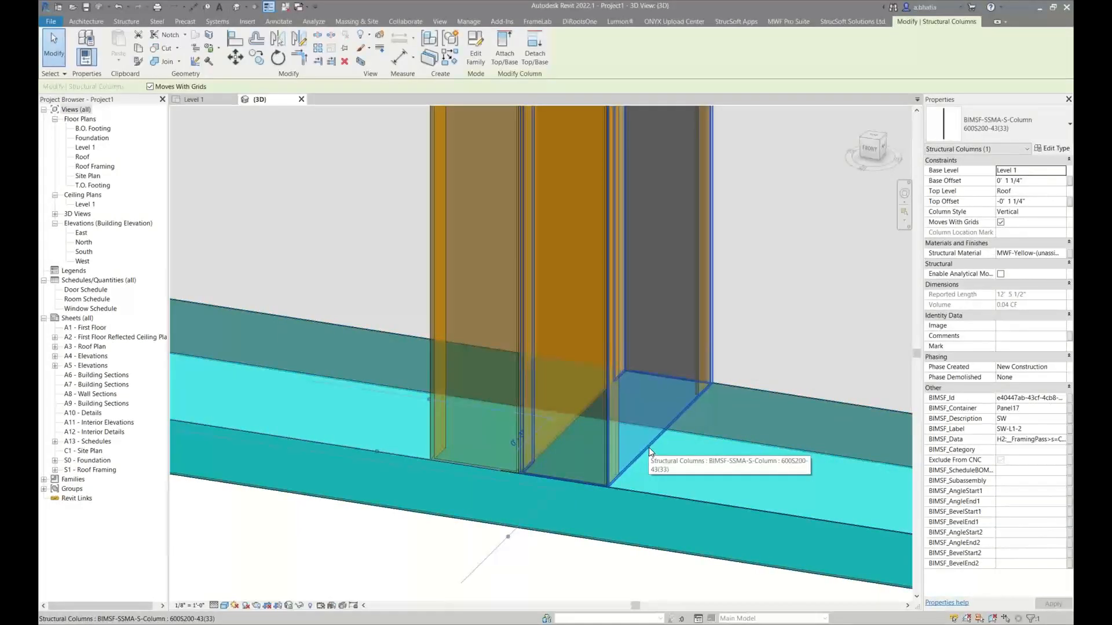
scroll(649, 451, "down", 4)
scroll(648, 283, "up", 4)
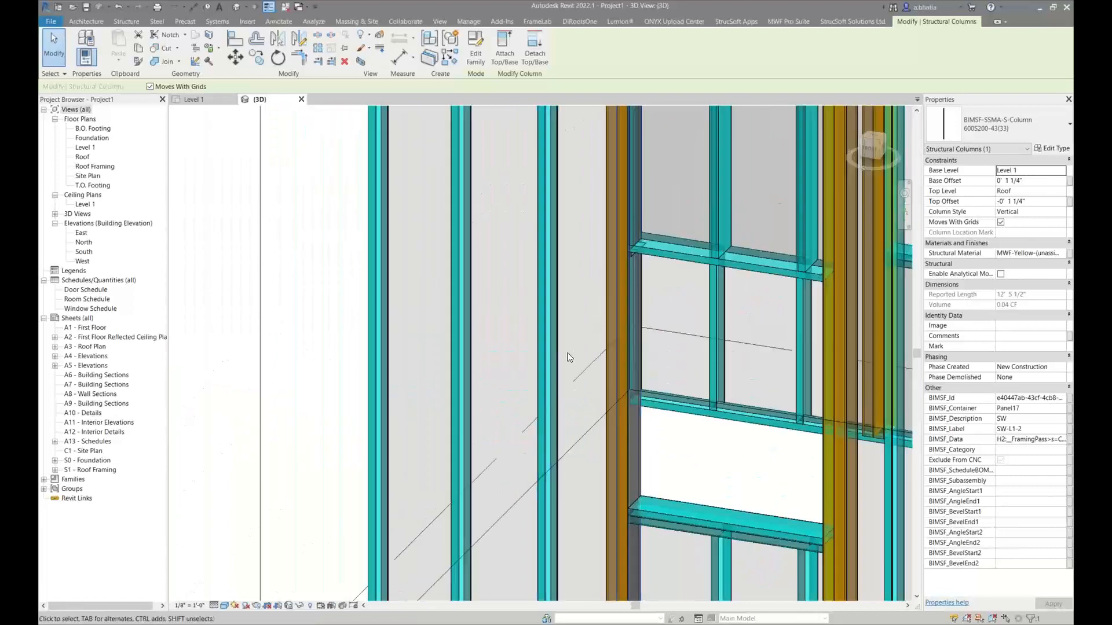
scroll(569, 357, "down", 5)
key("Escape")
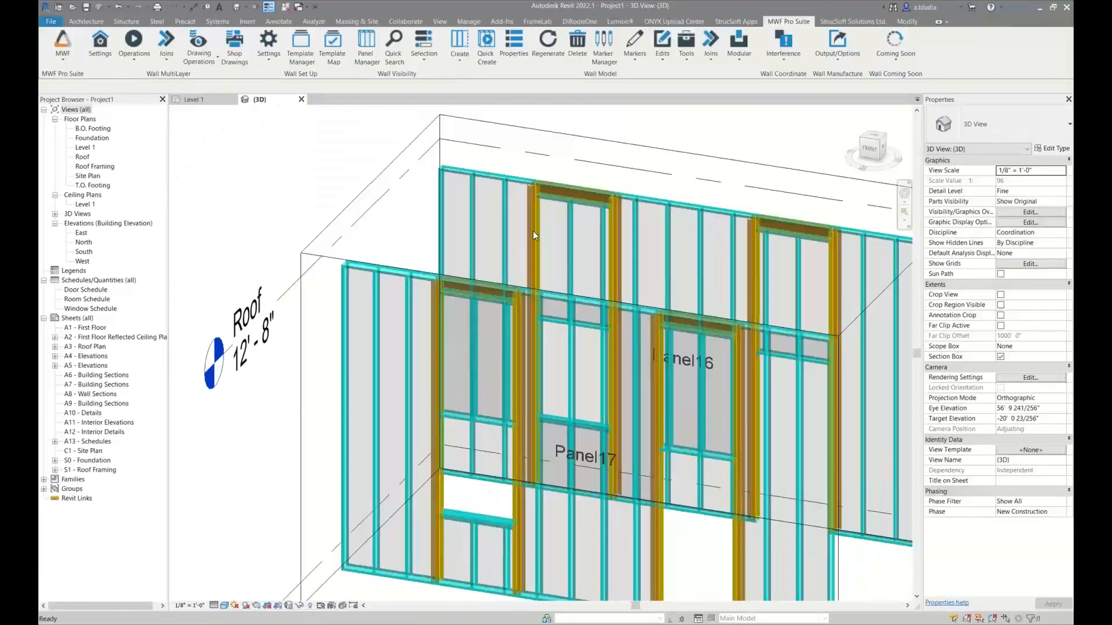
Examine the built-up king stud members and box header at the upper corner of Panel16's window opening
middle_click_drag(533, 231, 524, 340, "shift")
middle_click_drag(555, 111, 512, 317)
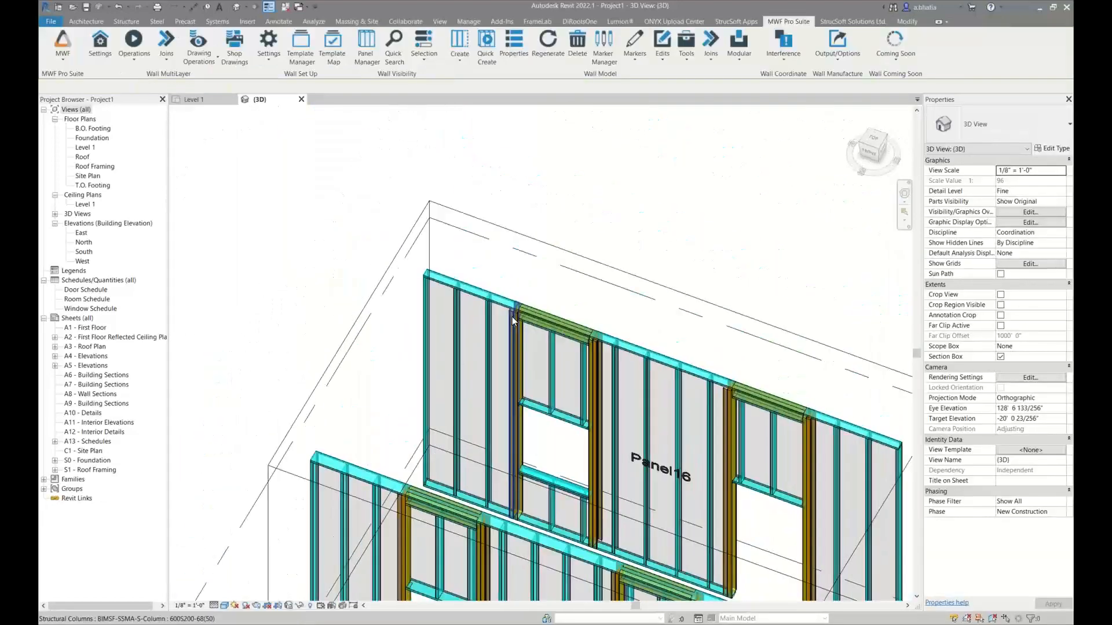
scroll(509, 284, "up", 5)
left_click(510, 374)
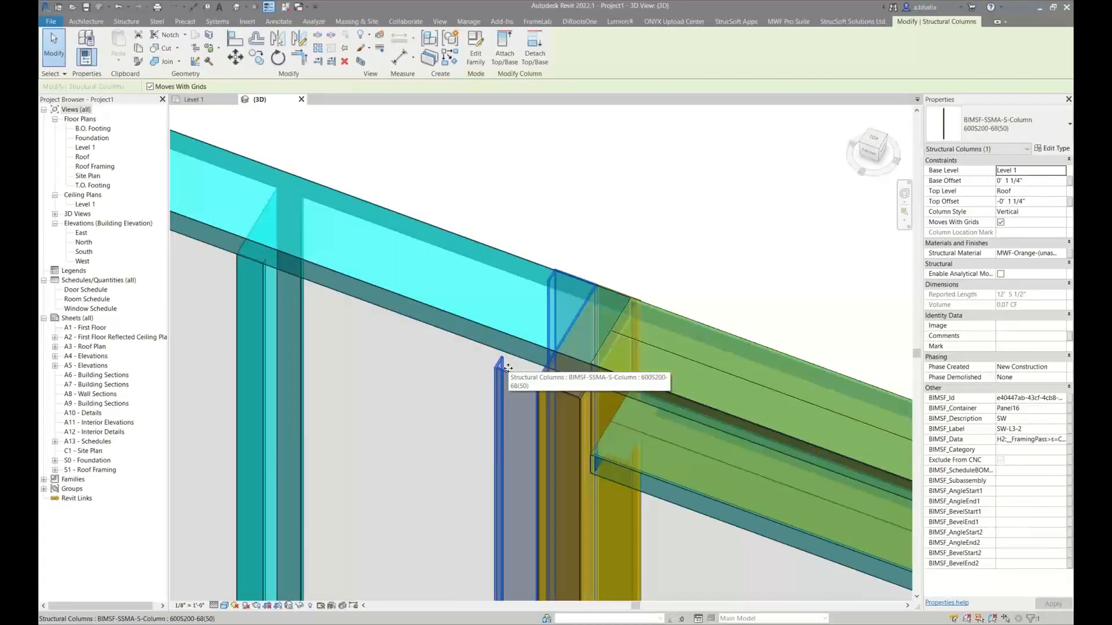
middle_click_drag(508, 368, 620, 286, "shift")
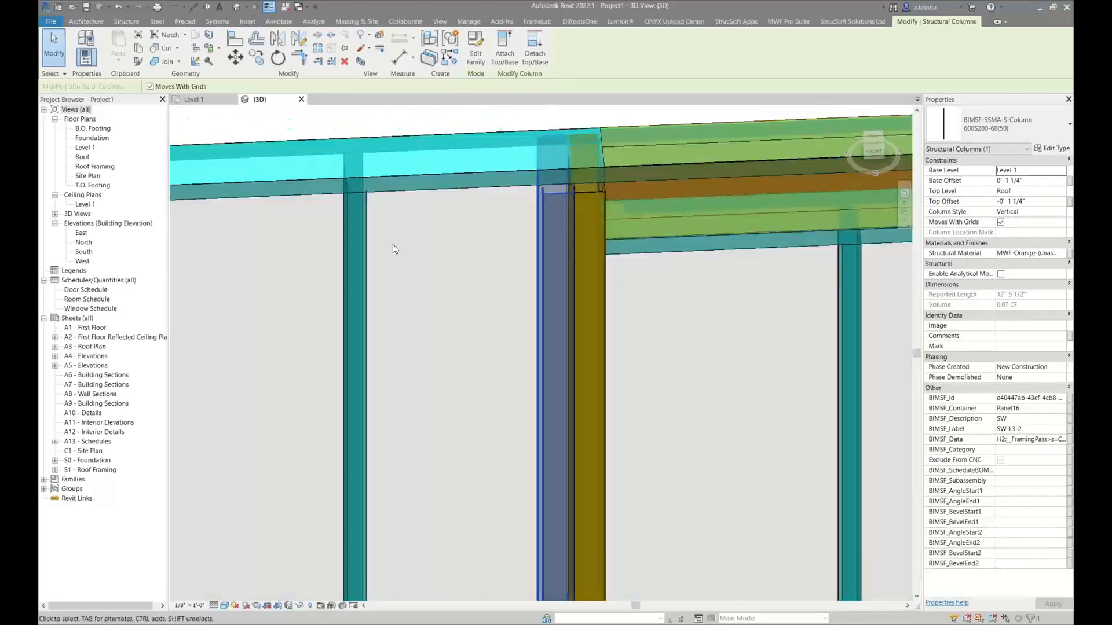
scroll(393, 244, "down", 3)
scroll(392, 245, "down", 5)
middle_click_drag(392, 246, 511, 280, "shift")
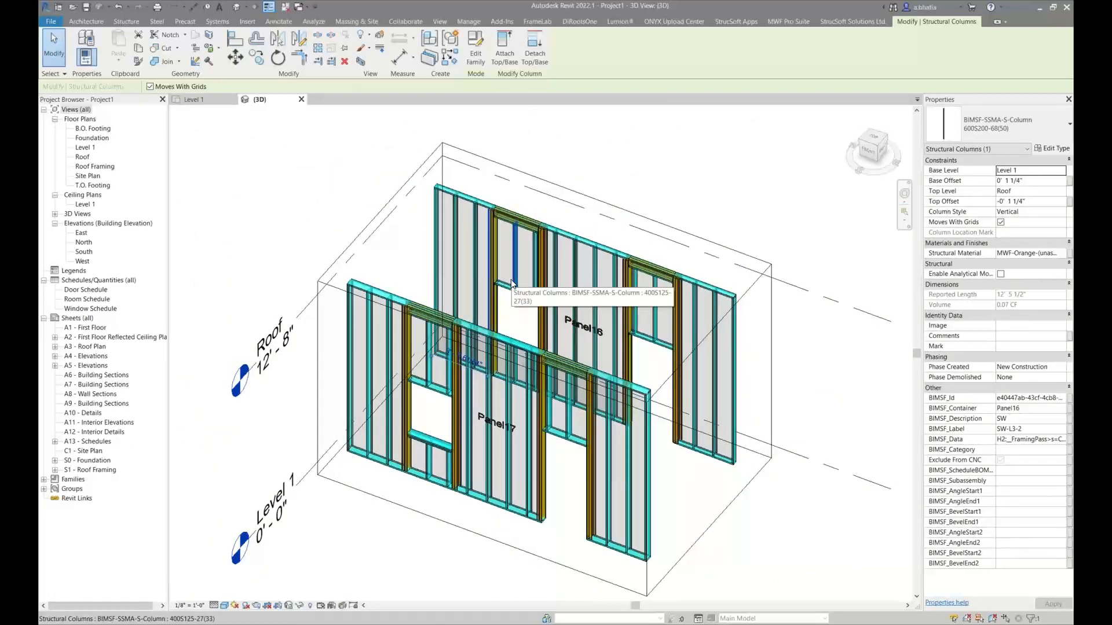
In the Level 1 floor plan, generate the framing for the two Truss Header walls and dismiss the warnings list
left_click(218, 103)
scroll(403, 248, "down", 2)
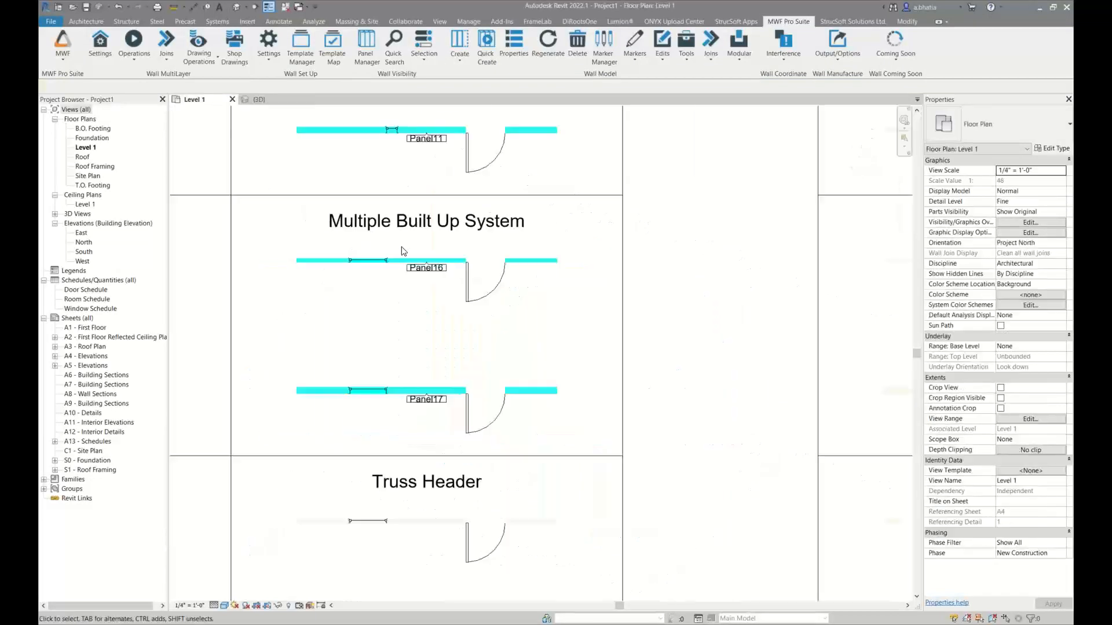
middle_click_drag(332, 336, 523, 246)
middle_click_drag(561, 353, 491, 301)
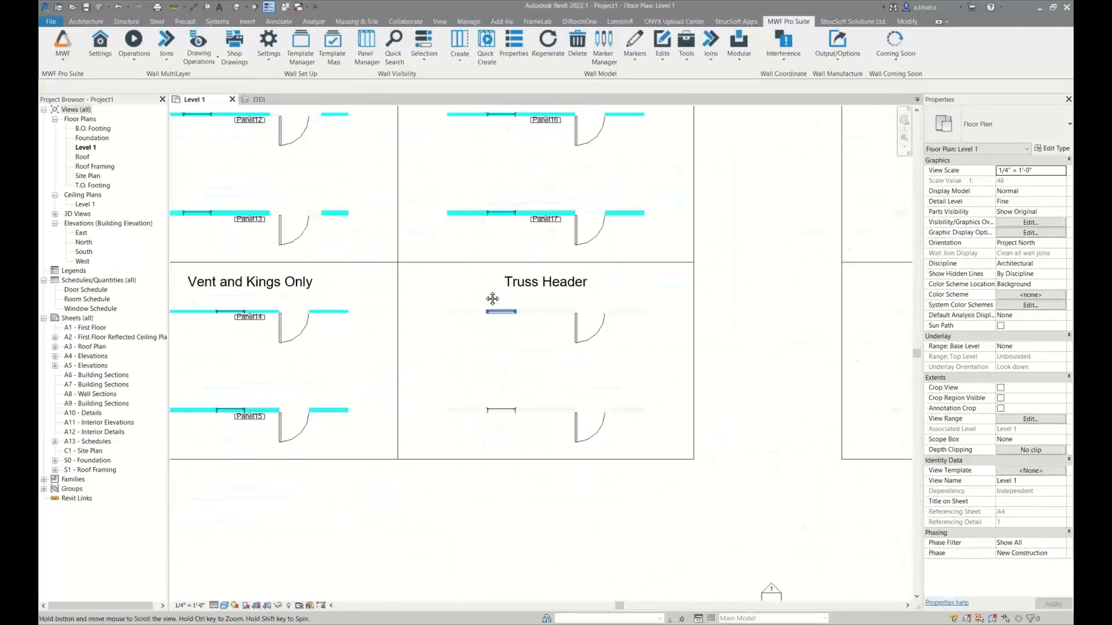
scroll(528, 343, "up", 2)
middle_click_drag(605, 296, 582, 281)
scroll(582, 281, "up", 1)
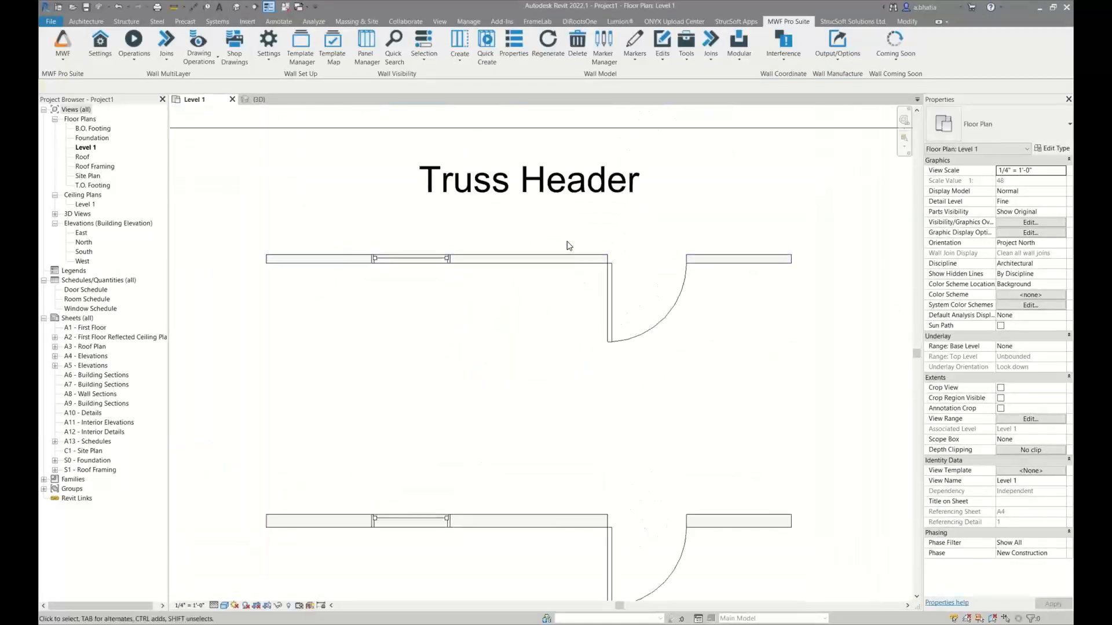
left_click_drag(566, 240, 524, 525)
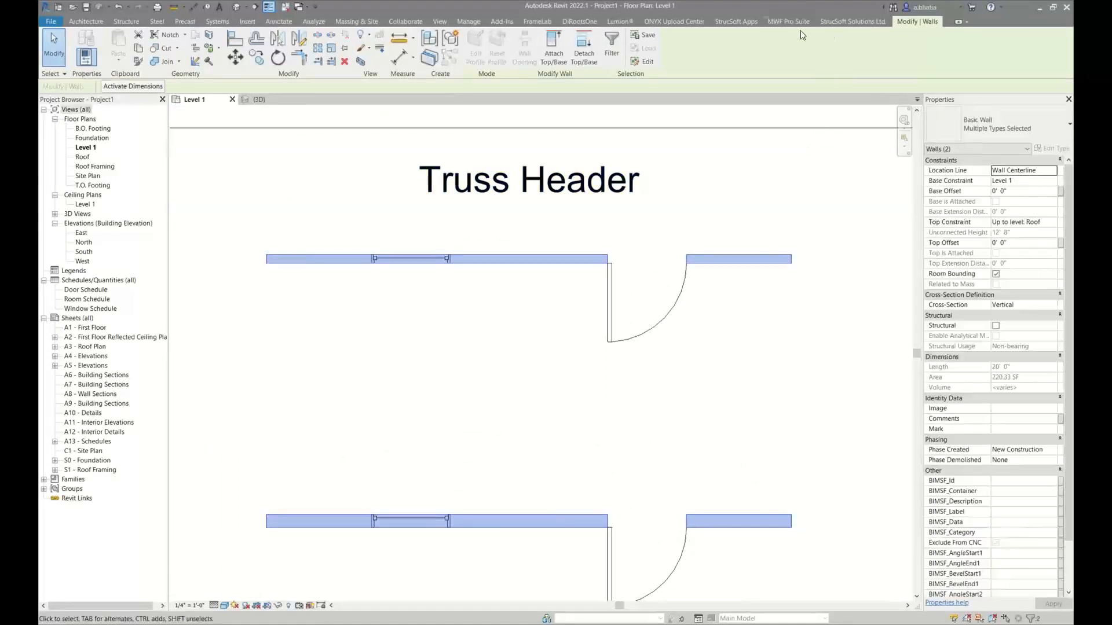
left_click(642, 51)
left_click(630, 59)
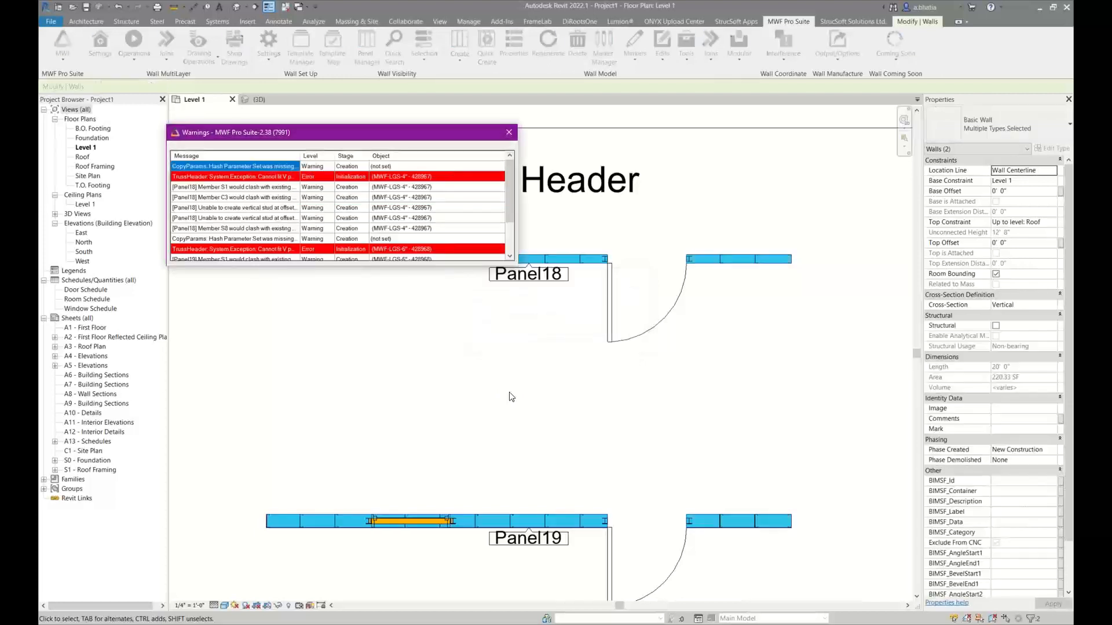
left_click(509, 133)
Isolate the Panel18 and Panel19 walls with their framing in a 3D selection box
left_click_drag(342, 225, 825, 574)
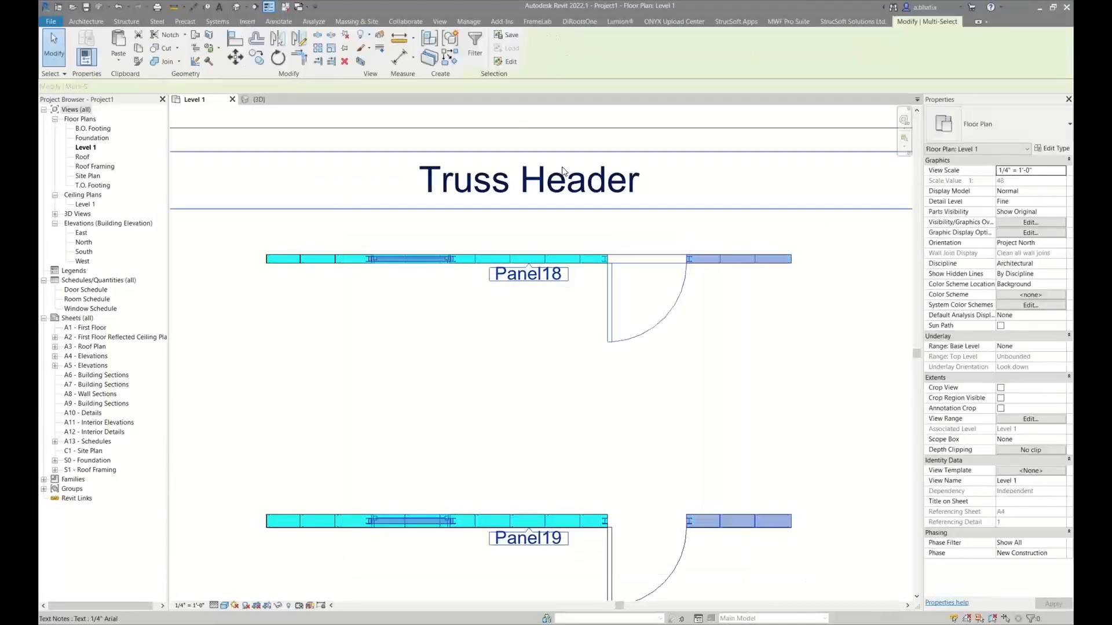
key("ctrl+Tab")
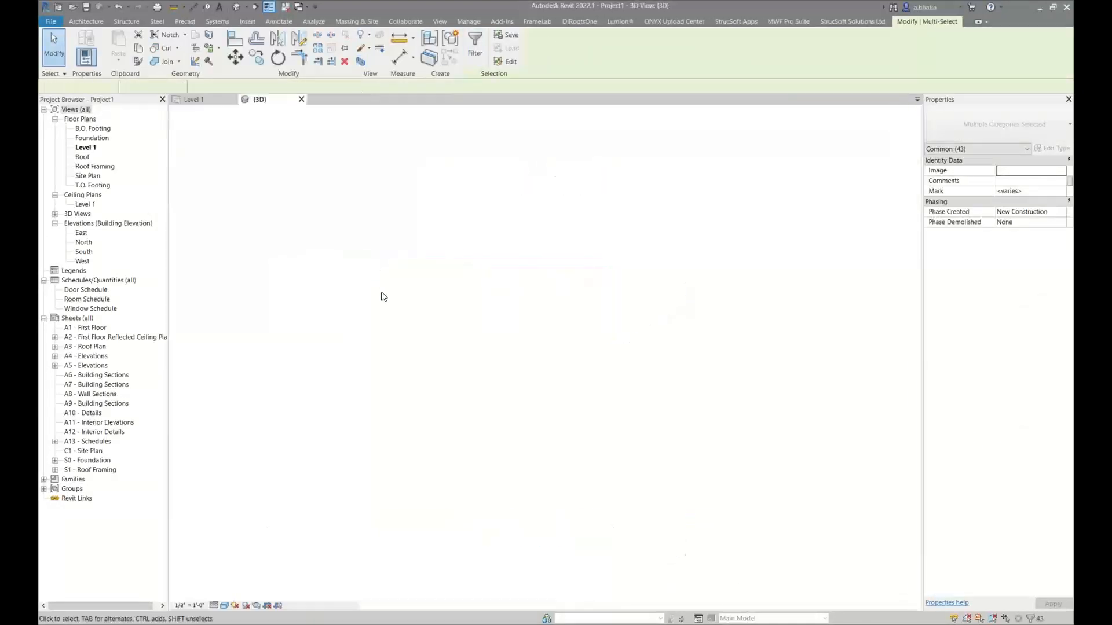
left_click(522, 487)
scroll(666, 275, "up", 1)
left_click_drag(636, 228, 457, 438)
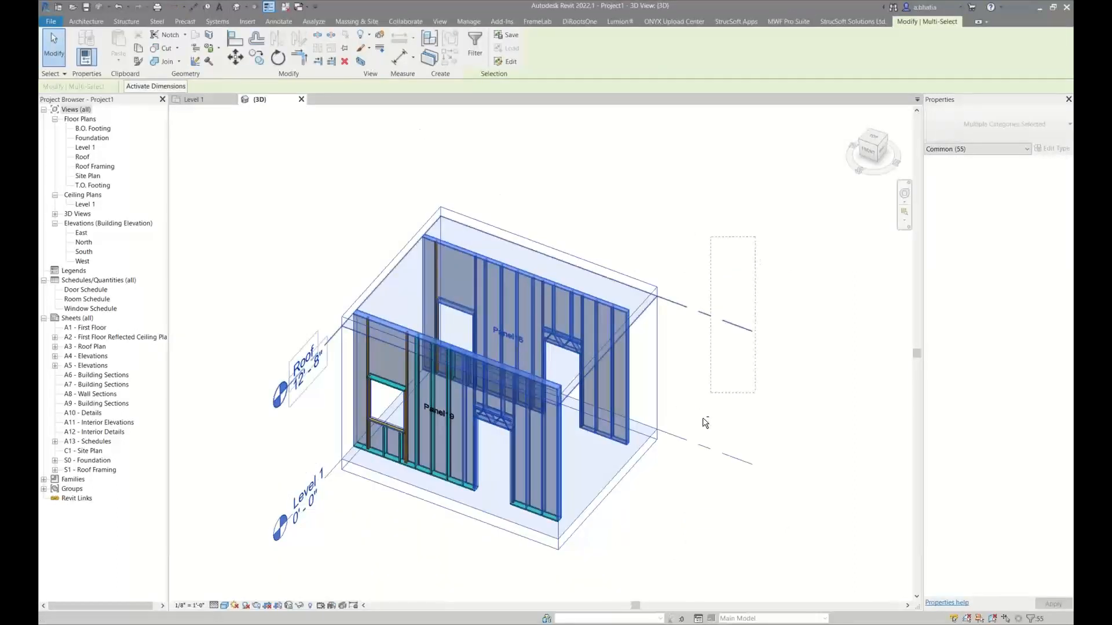
left_click_drag(703, 452, 702, 460, "shift")
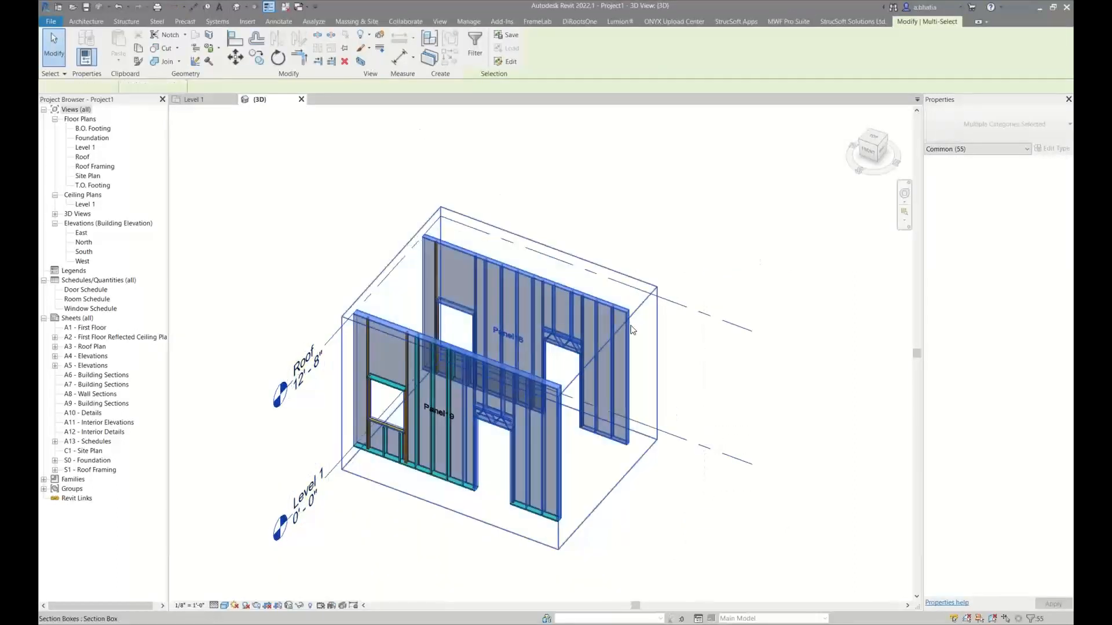
left_click(361, 62)
key("Escape")
Examine the window header and the door truss headers in the Panel18 and Panel19 framing
scroll(611, 348, "up", 6)
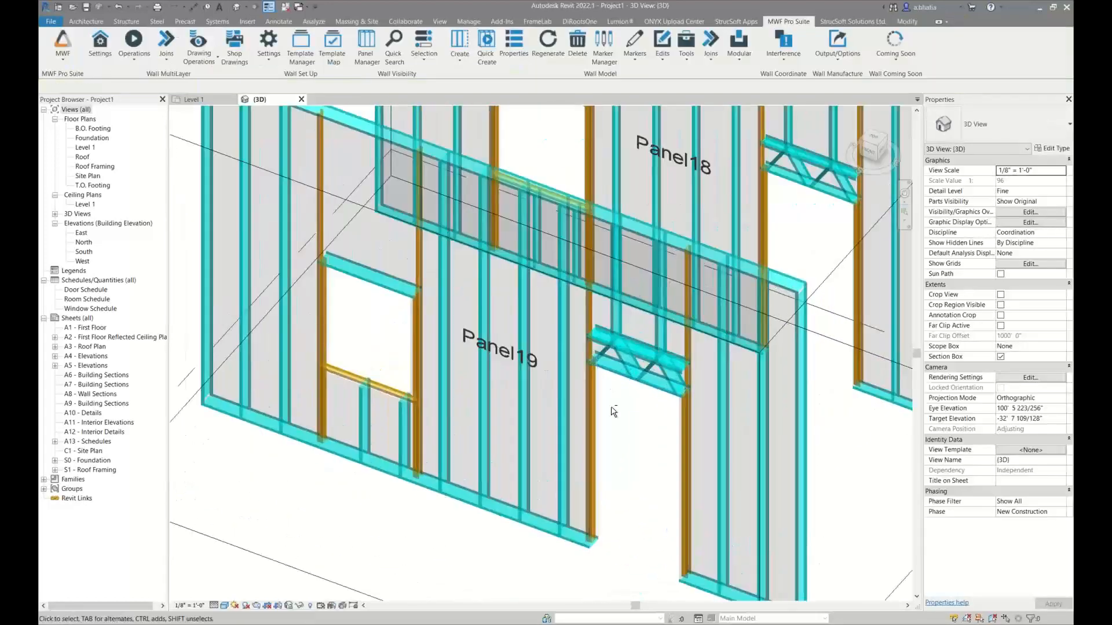
middle_click_drag(612, 408, 480, 491, "shift")
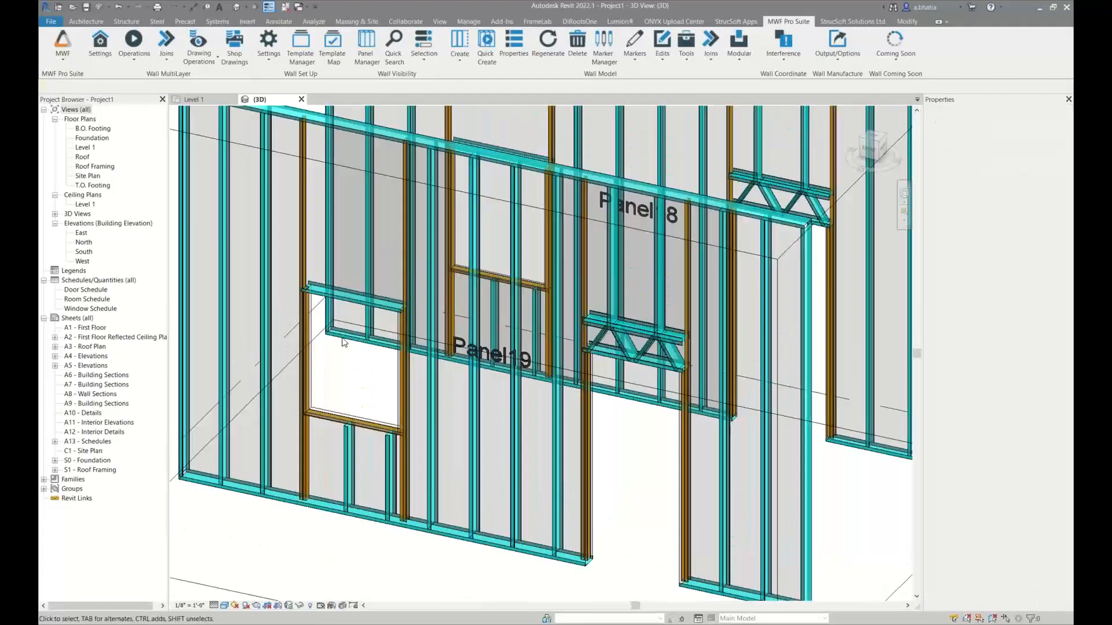
left_click(339, 286)
middle_click_drag(339, 288, 345, 359)
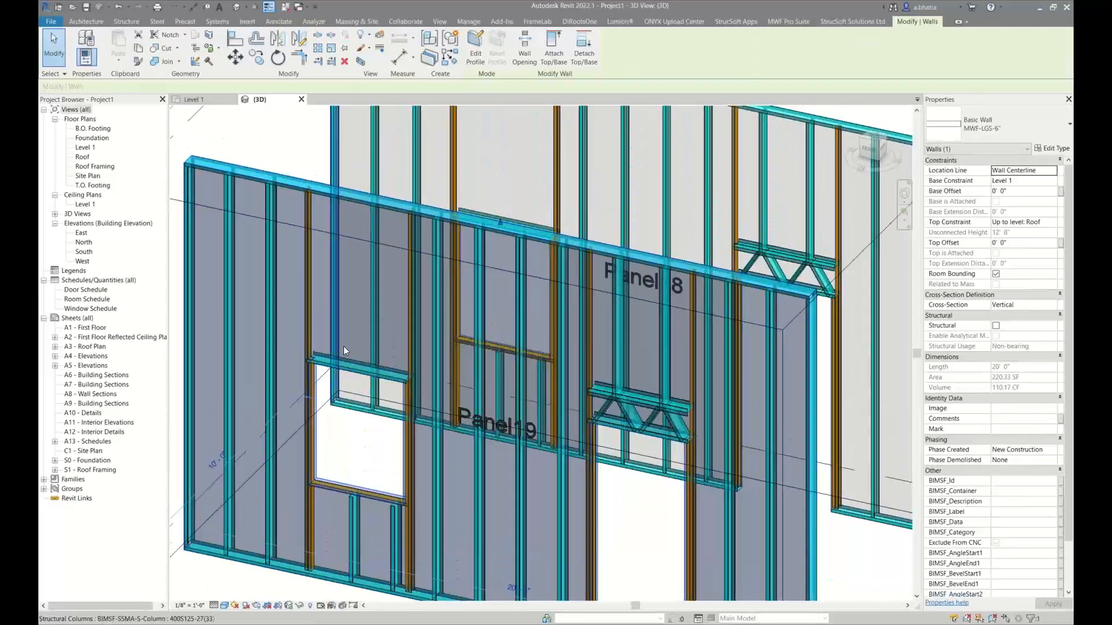
key("Escape")
scroll(390, 329, "down", 1)
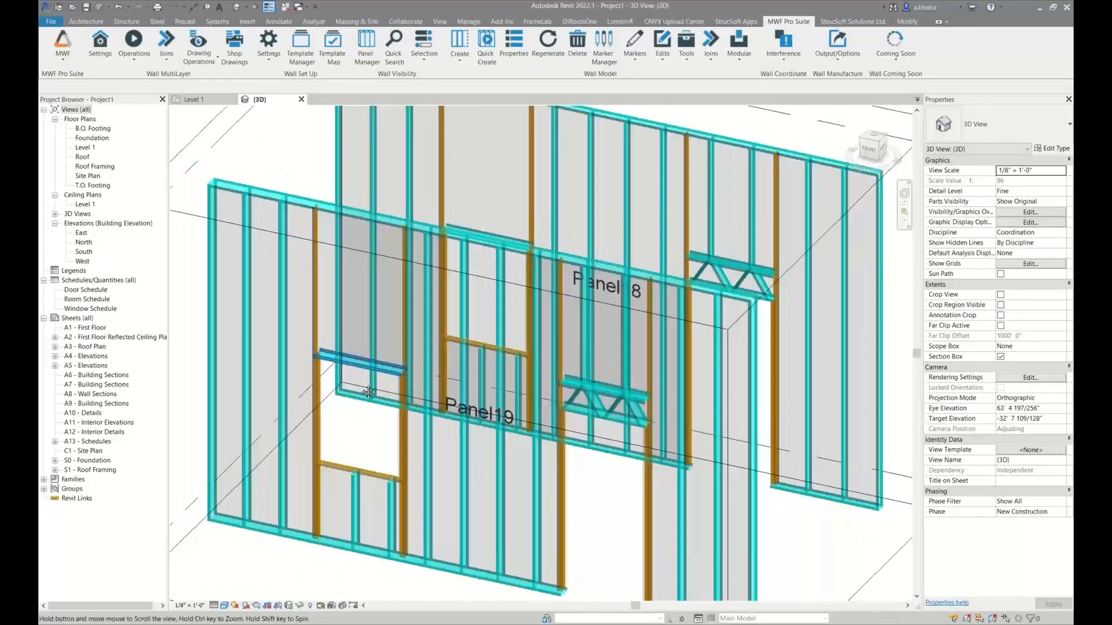
middle_click_drag(391, 328, 387, 389)
left_click_drag(707, 177, 603, 327)
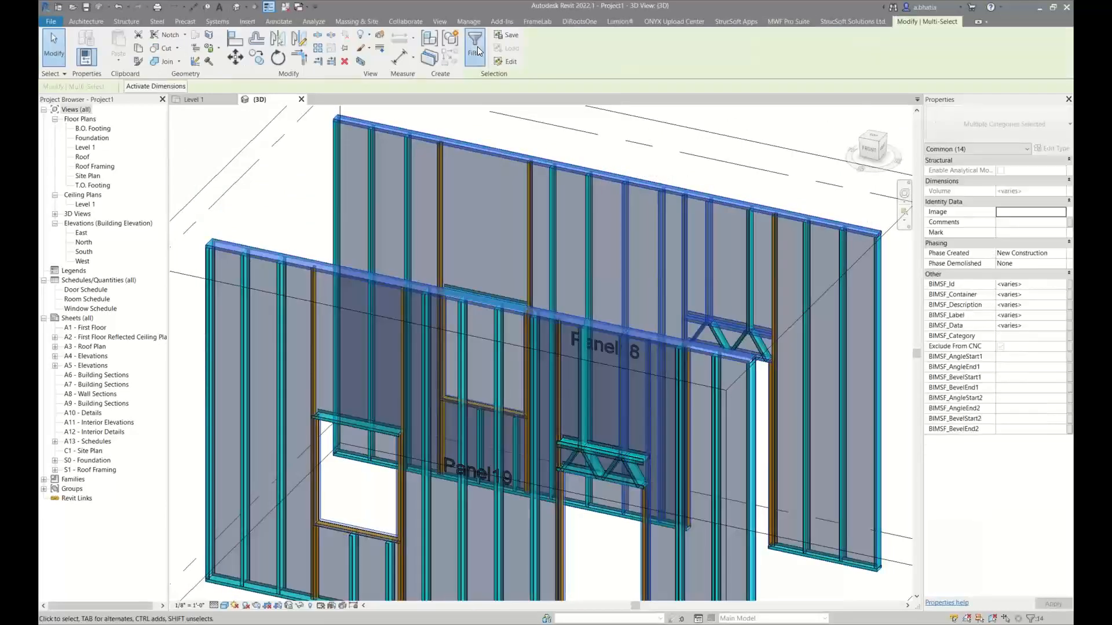
left_click(386, 254)
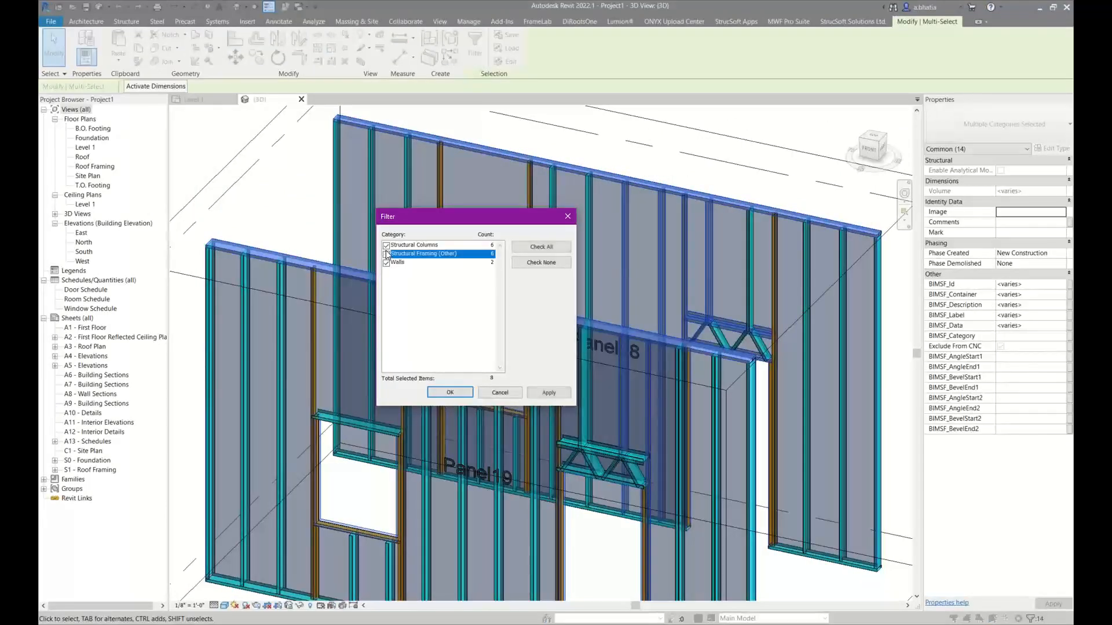
left_click(430, 394)
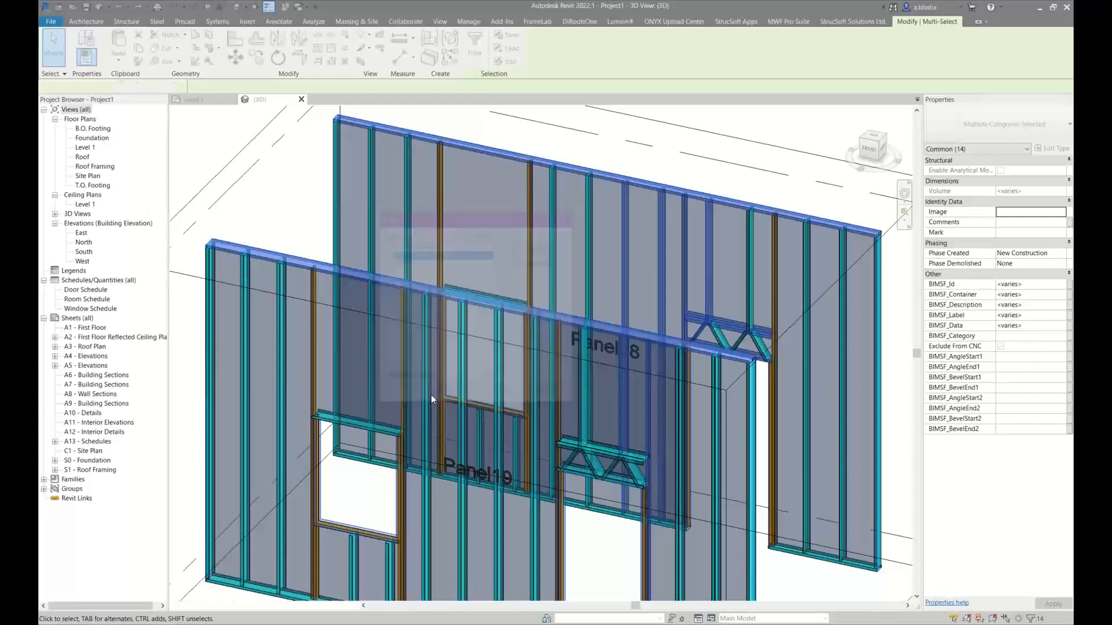
key("Escape")
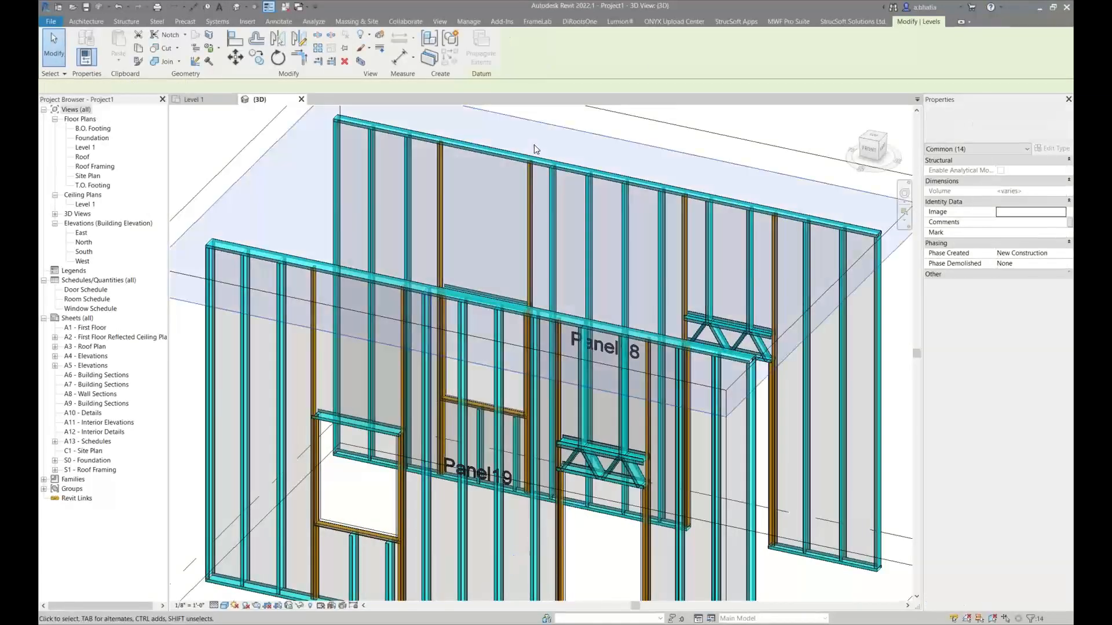
Select the framed elements of Panel18 and Panel19 and filter the selection down to the walls only
left_click_drag(537, 143, 400, 342)
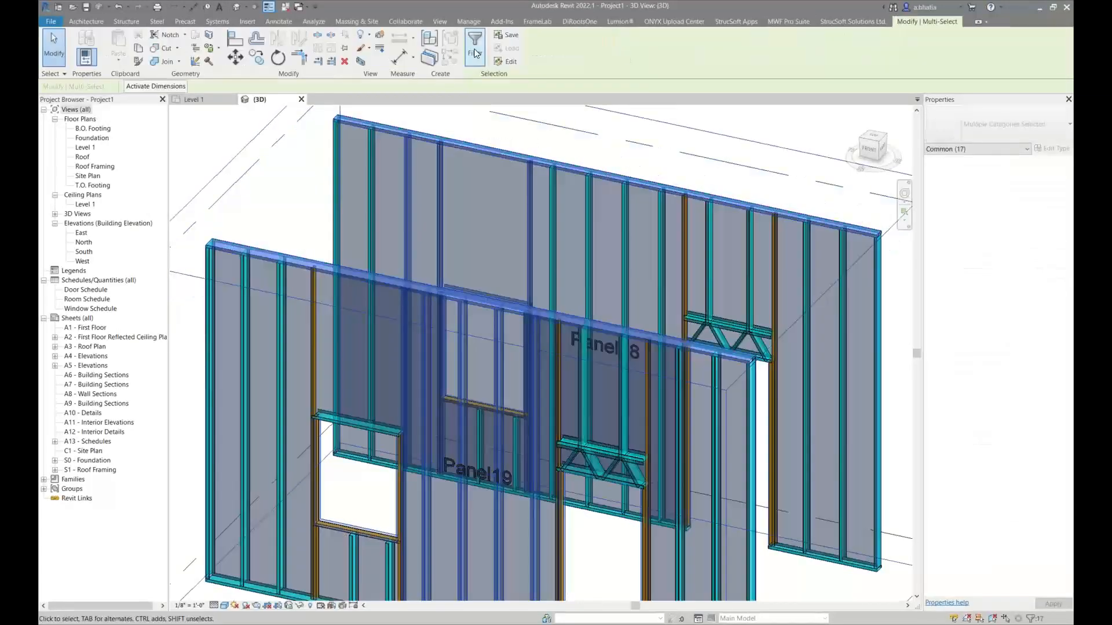
left_click(474, 53)
left_click(541, 262)
left_click(386, 271)
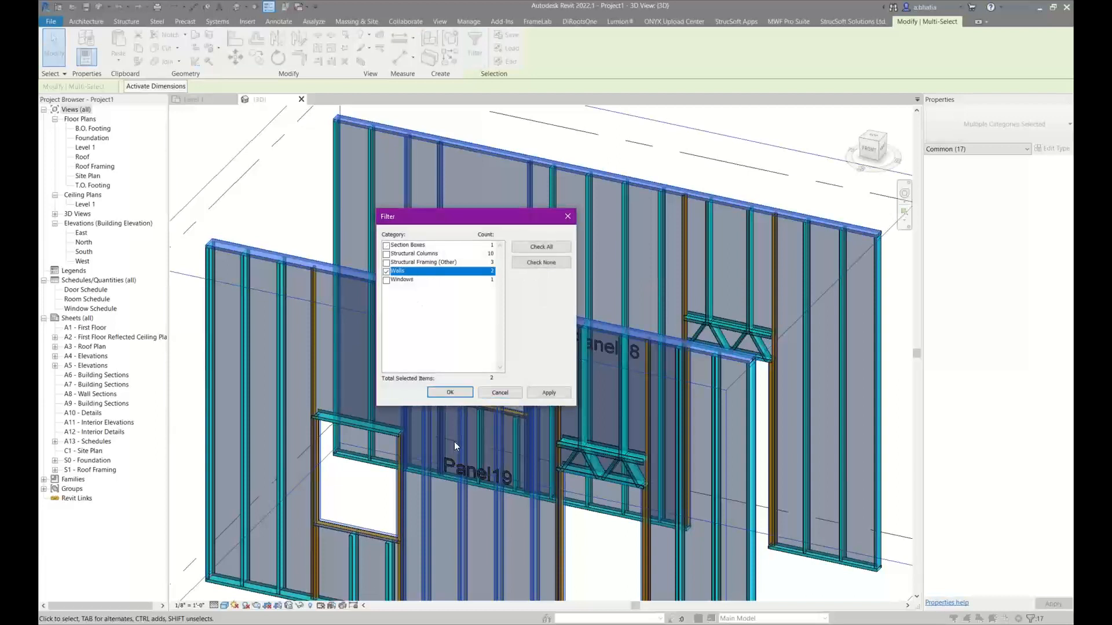
left_click(450, 393)
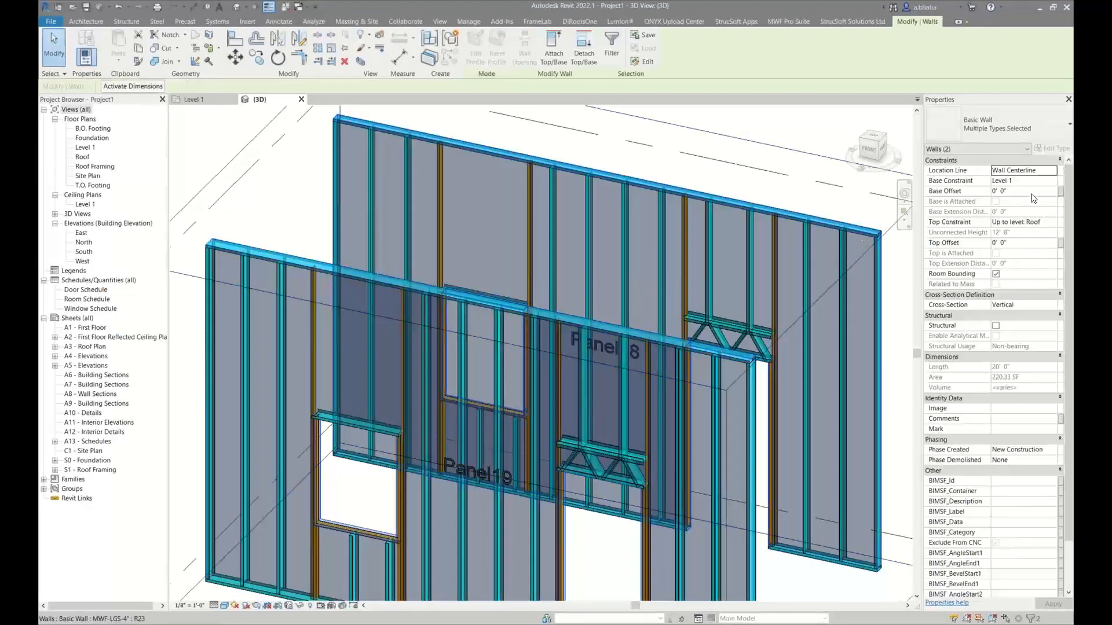
Make the tops of both selected walls unconnected and set their unconnected height to 10' 0"
left_click(1023, 222)
left_click(1052, 221)
left_click(1016, 230)
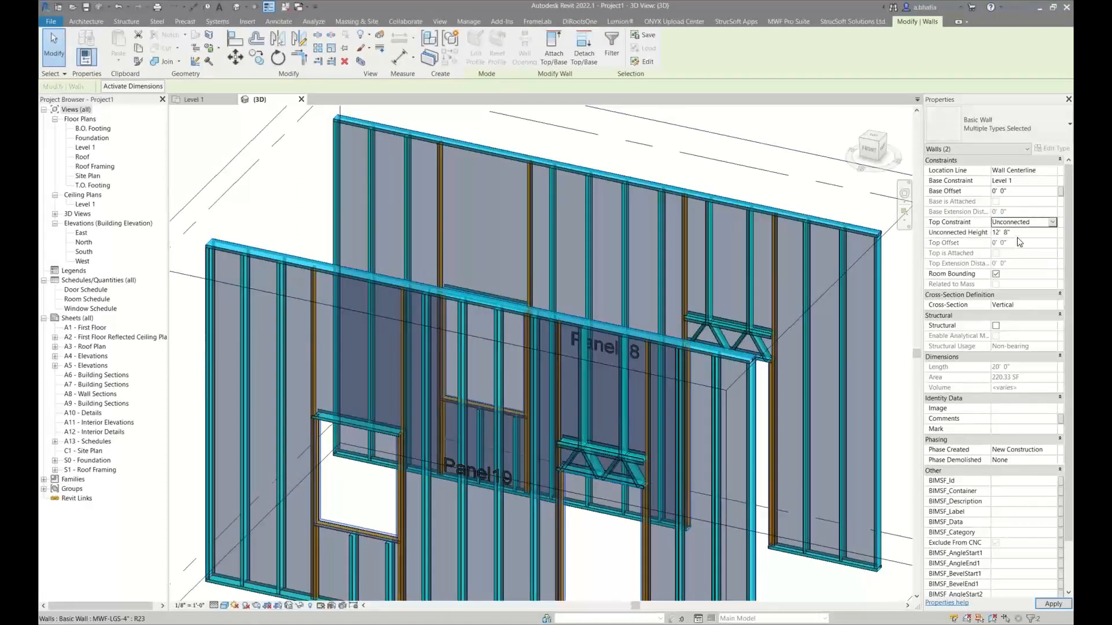
left_click(1023, 232)
type("10")
key("Return")
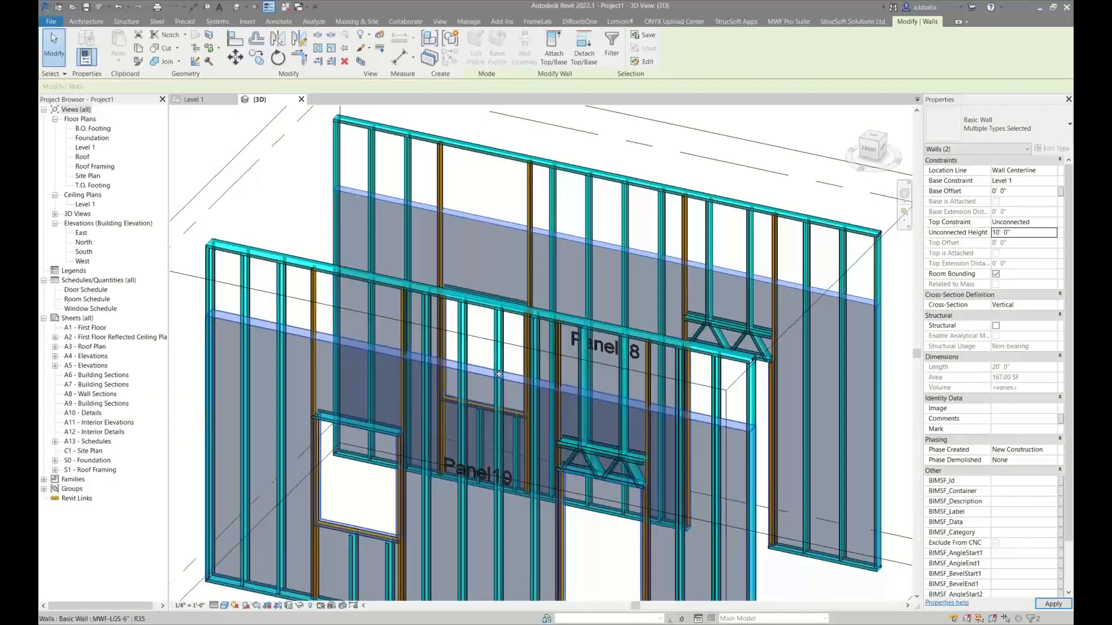
Try an unconnected height of 8' 0" for both walls, and settle on 9' 0"
left_click(1021, 234)
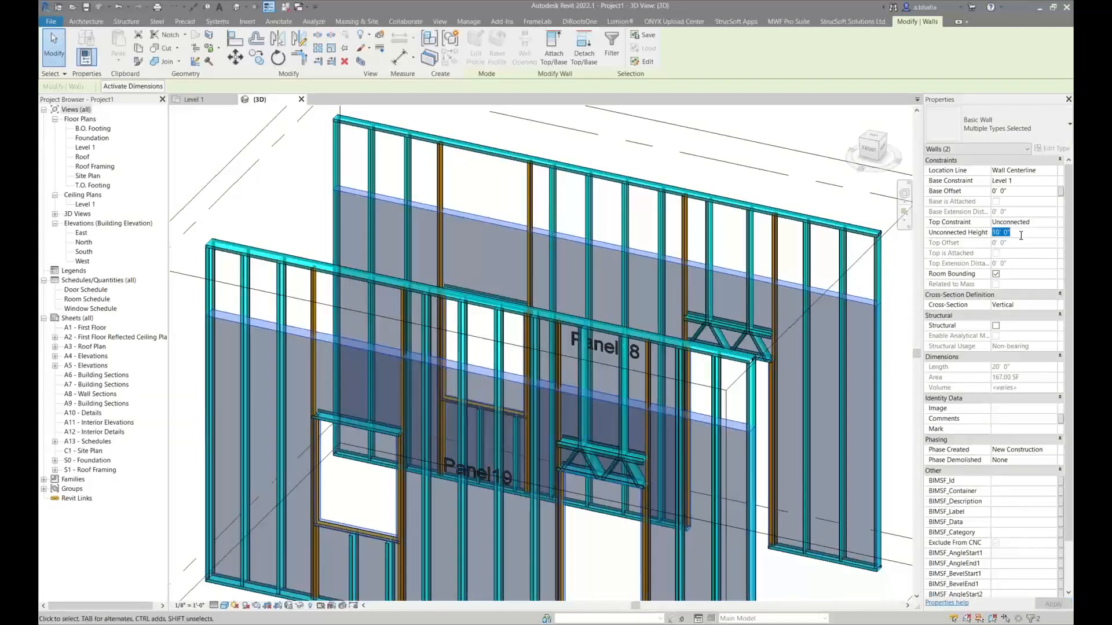
type("8")
key("Return")
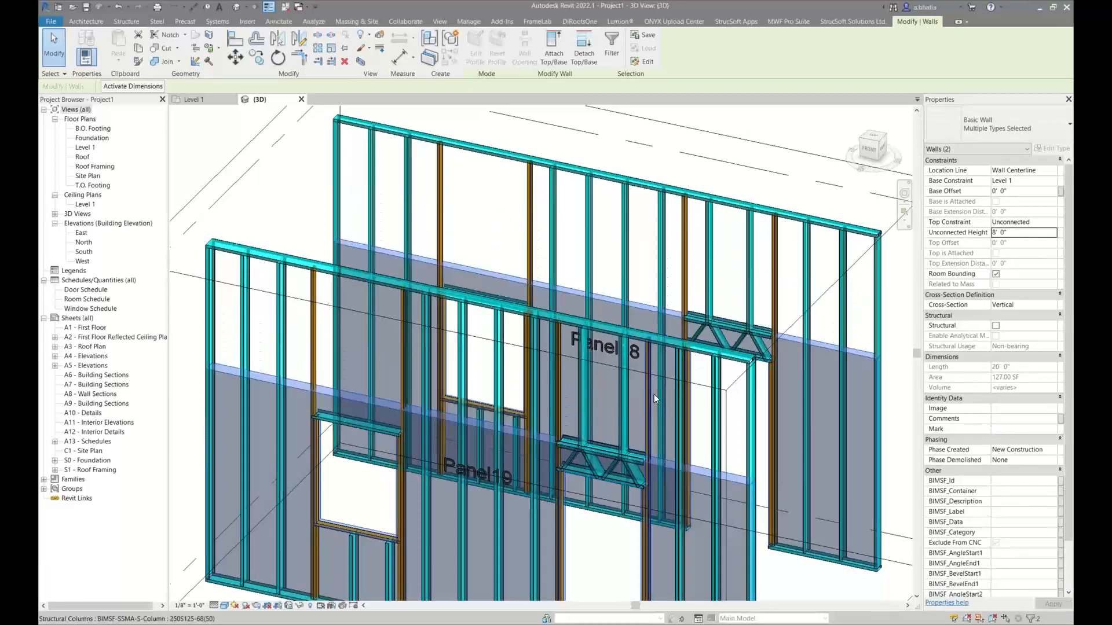
type("9")
key("Return")
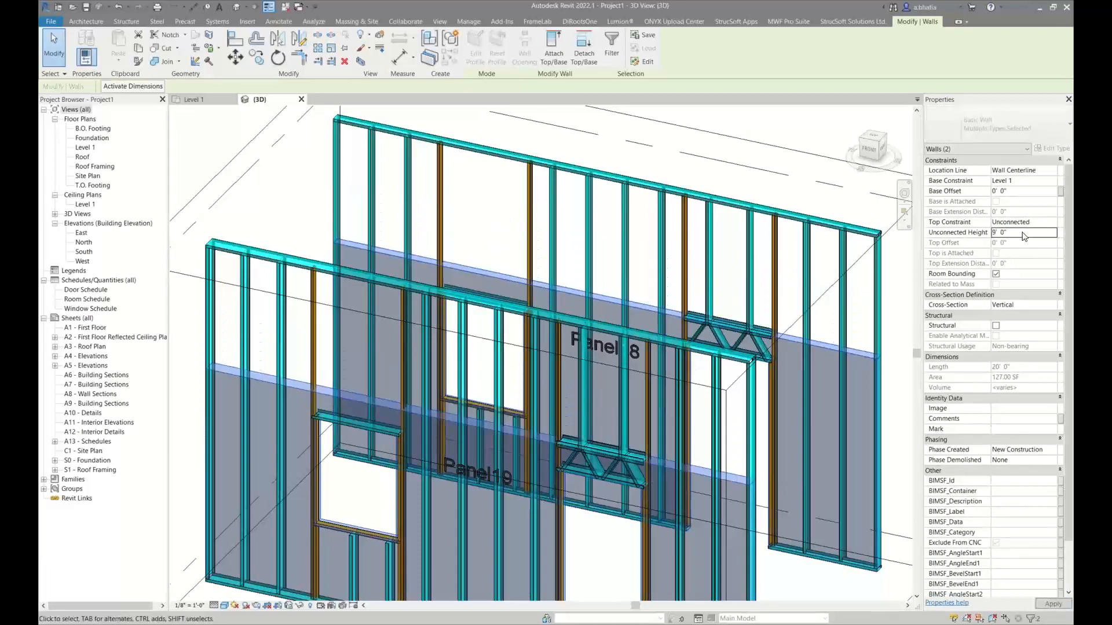
Regenerate the framing of both walls, examine the truss headers over their windows and doors, and clear the selection
left_click(774, 23)
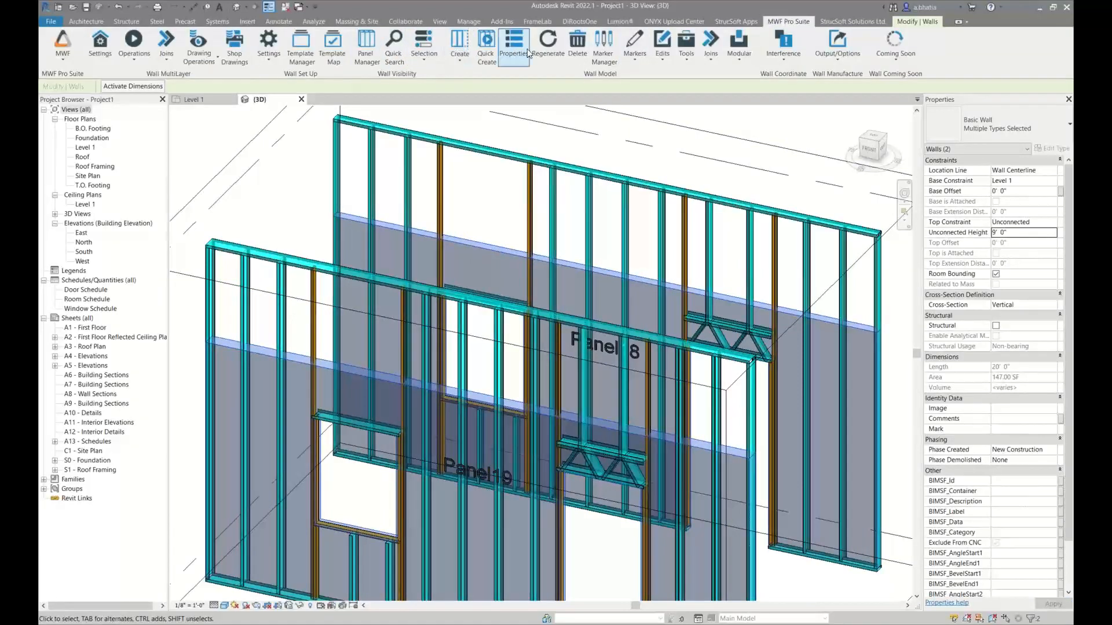
left_click(548, 45)
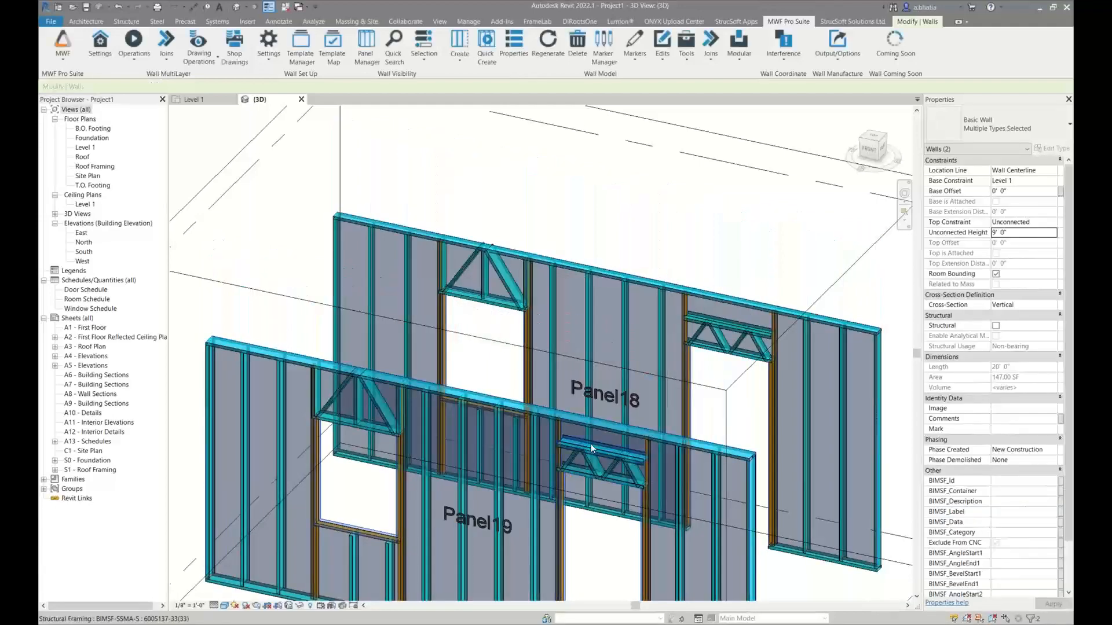
scroll(597, 454, "up", 5)
scroll(573, 417, "down", 2)
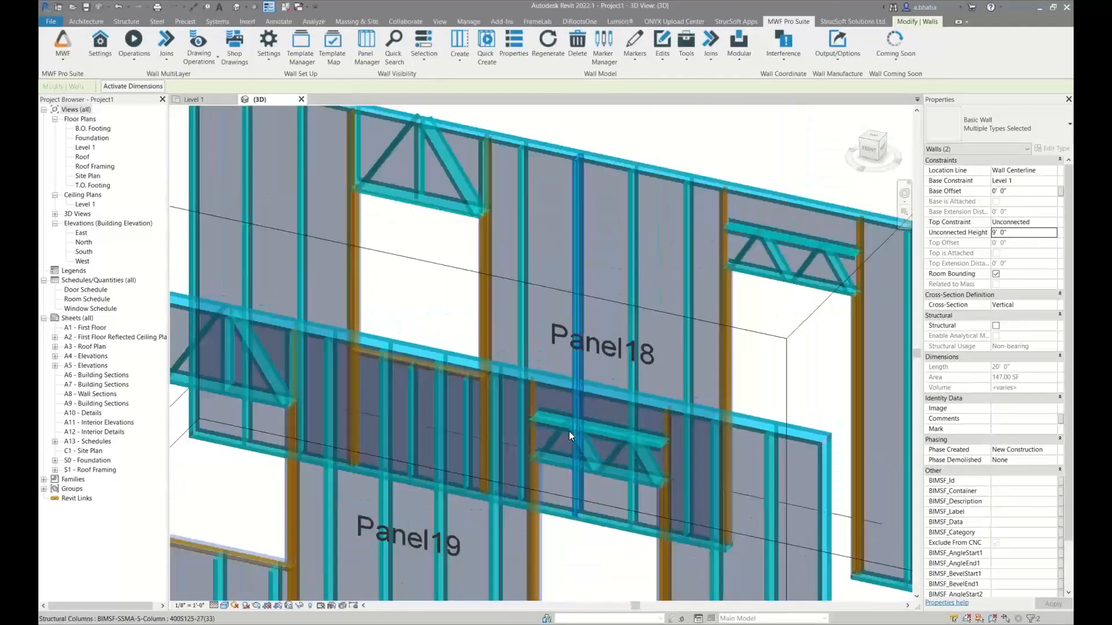
scroll(607, 457, "up", 2)
middle_click_drag(607, 457, 485, 403, "shift")
left_click(282, 272)
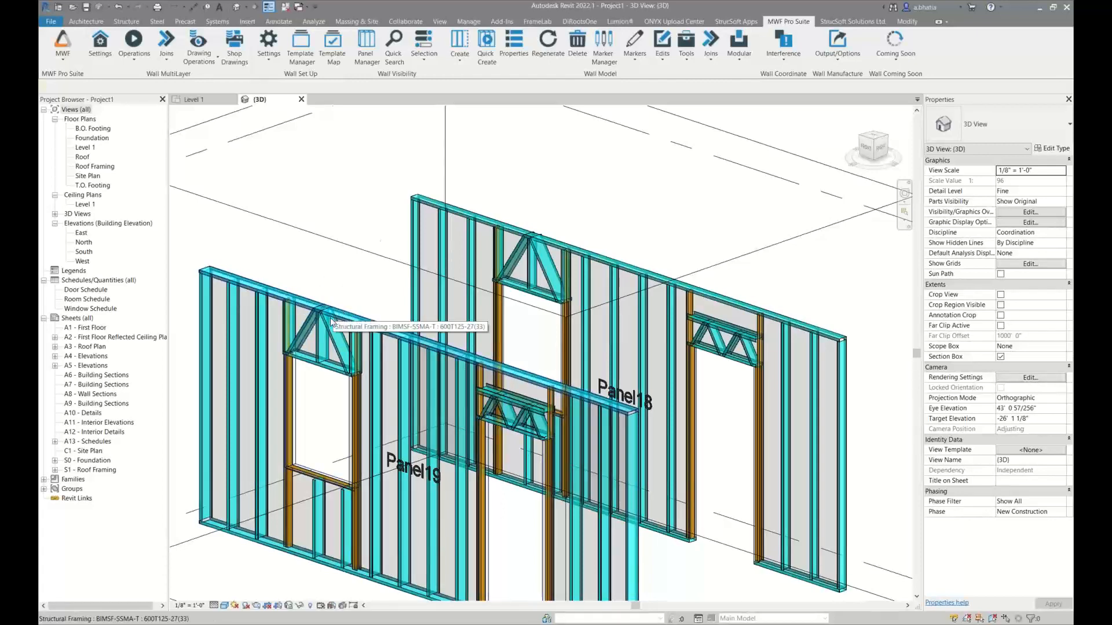
Review the minimum and maximum angle settings of the Truss Header symmetrical V opening type on Panel19's window, and leave without changes
left_click(297, 377)
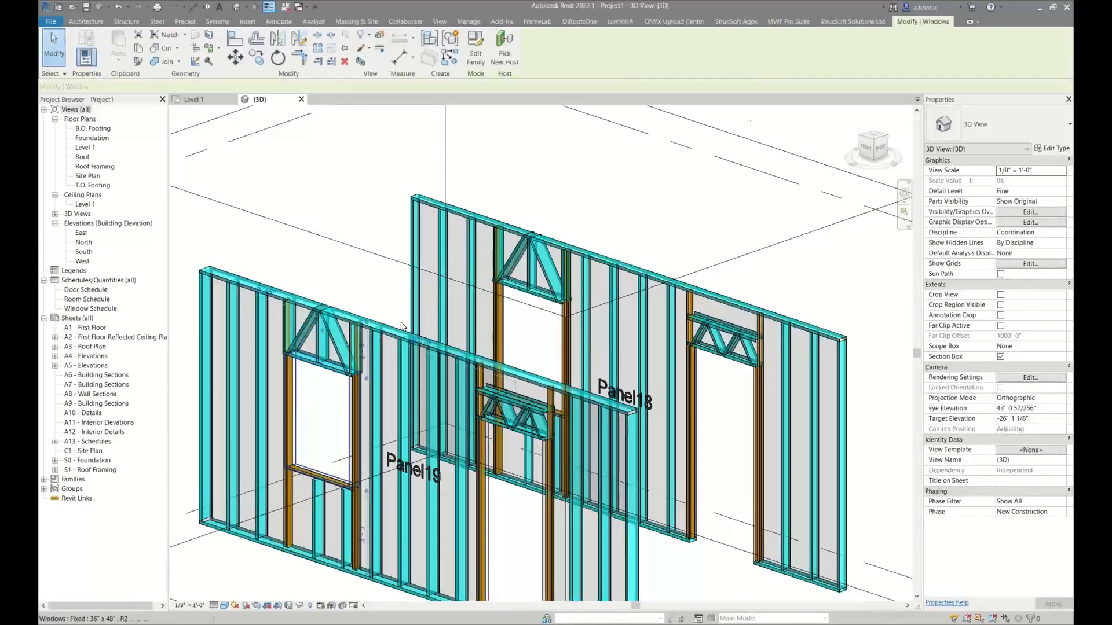
left_click(788, 21)
left_click(635, 46)
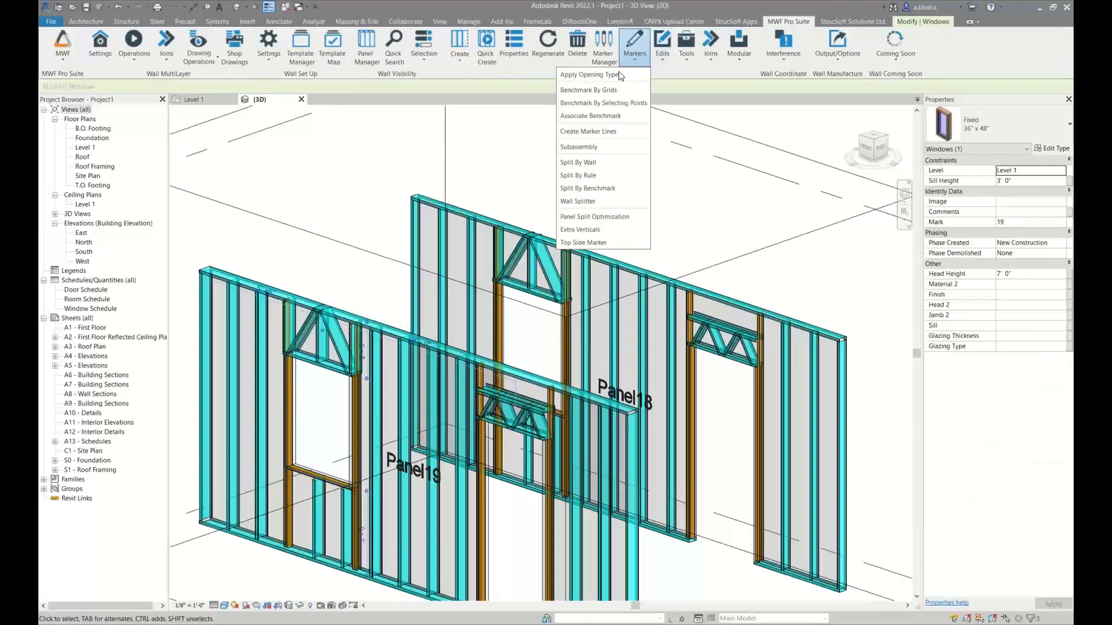
left_click(602, 75)
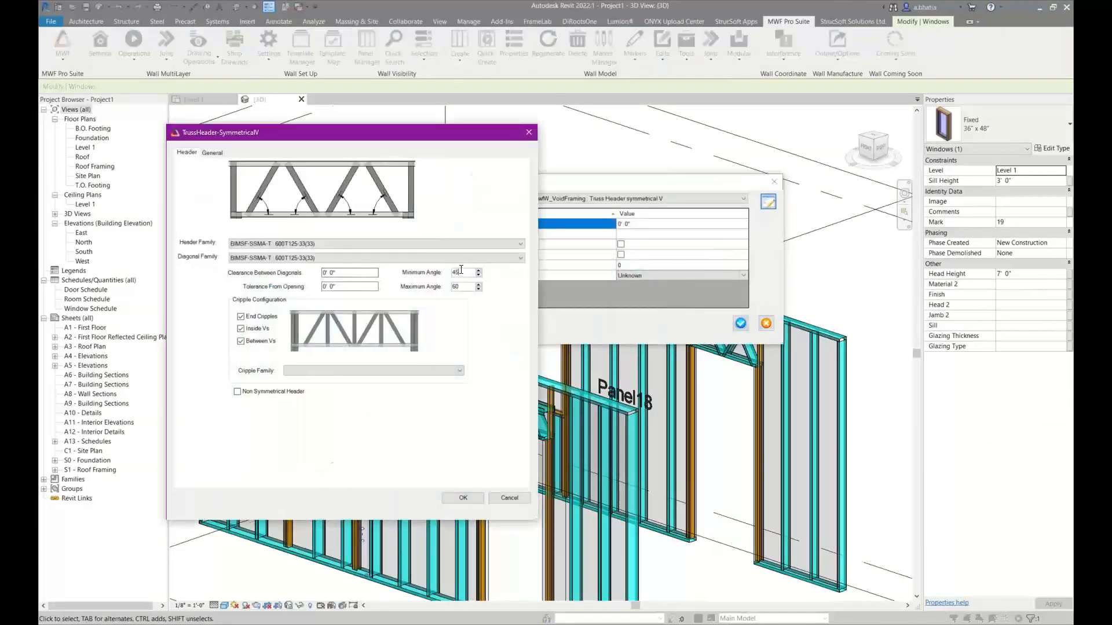
double_click(457, 286)
left_click(528, 132)
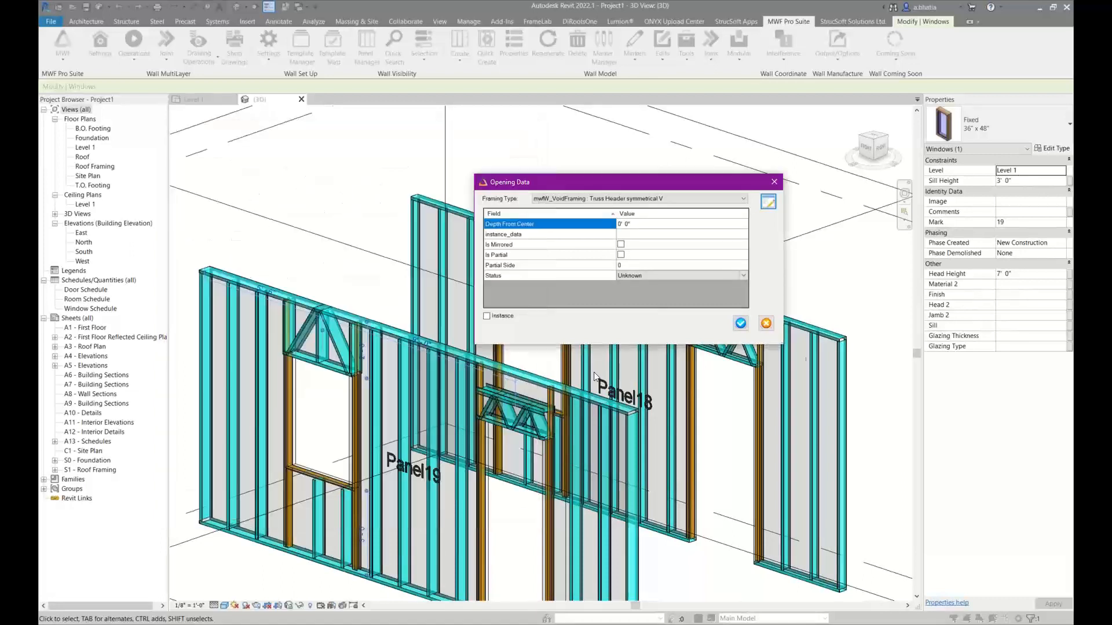
left_click(767, 325)
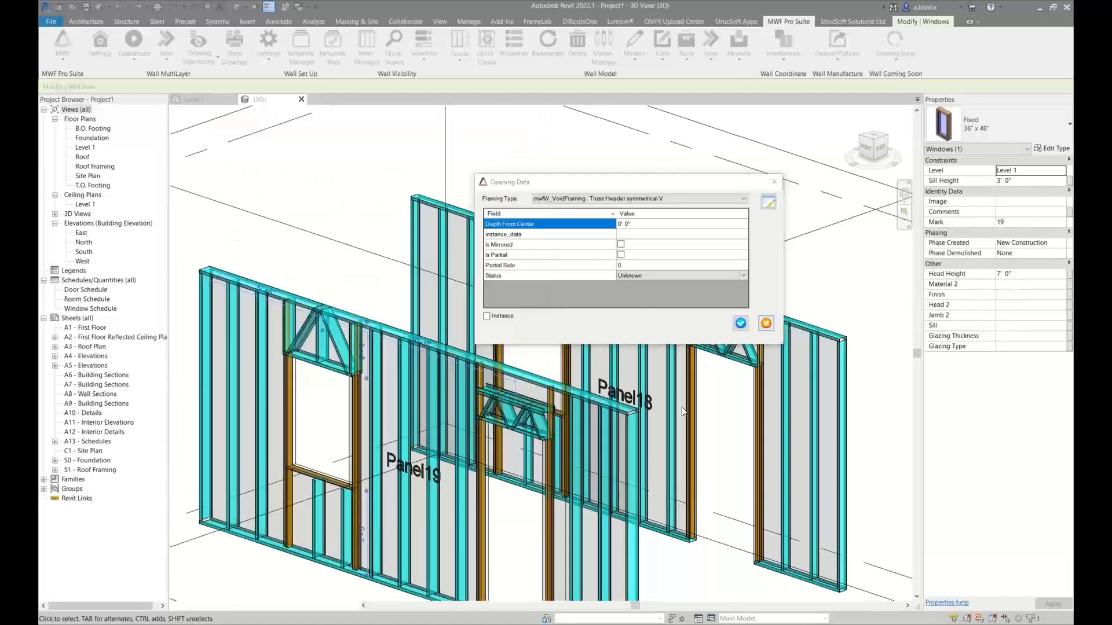
Select a stud in each of Panel18 and Panel19 and set the panels' minimum cripple length to 3
scroll(499, 388, "up", 4)
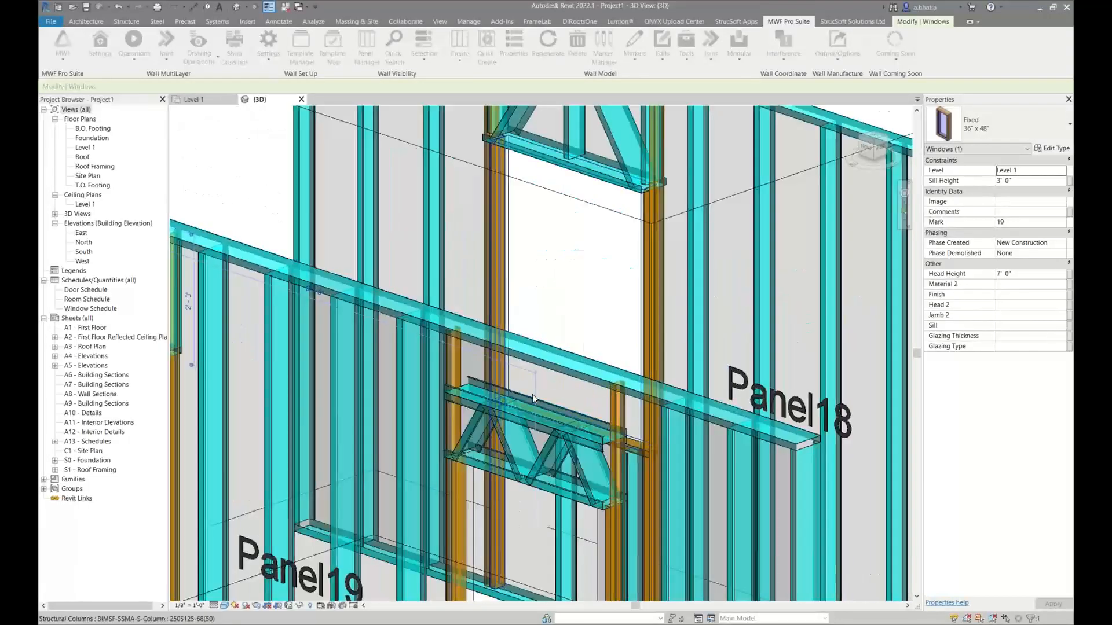
scroll(572, 396, "down", 5)
middle_click_drag(570, 439, 571, 390)
left_click(477, 421)
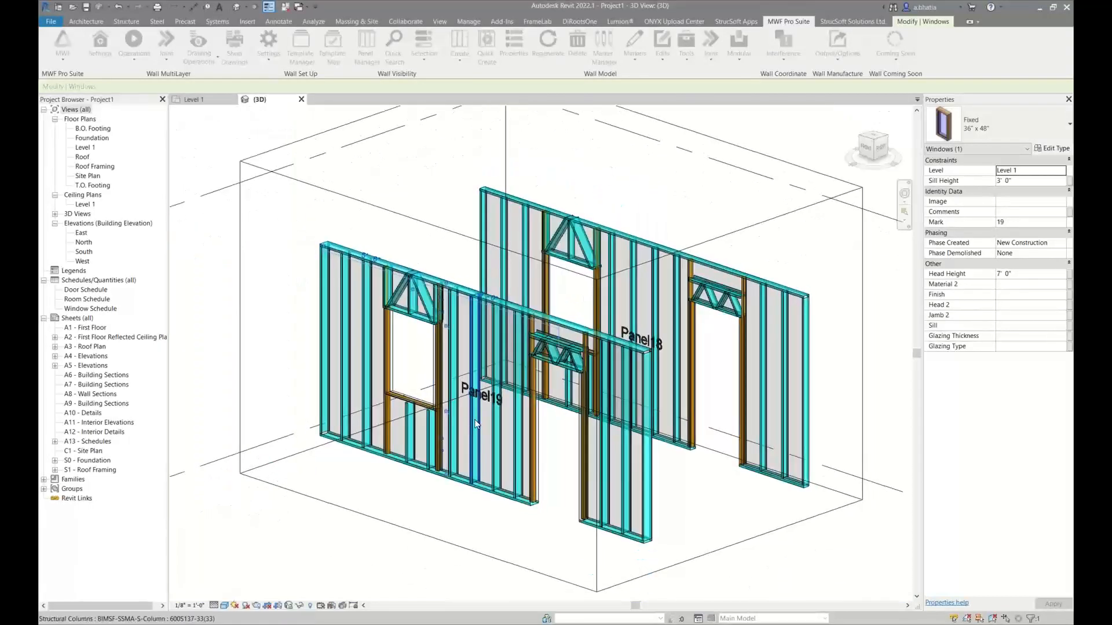
left_click(632, 297, "ctrl")
left_click(771, 22)
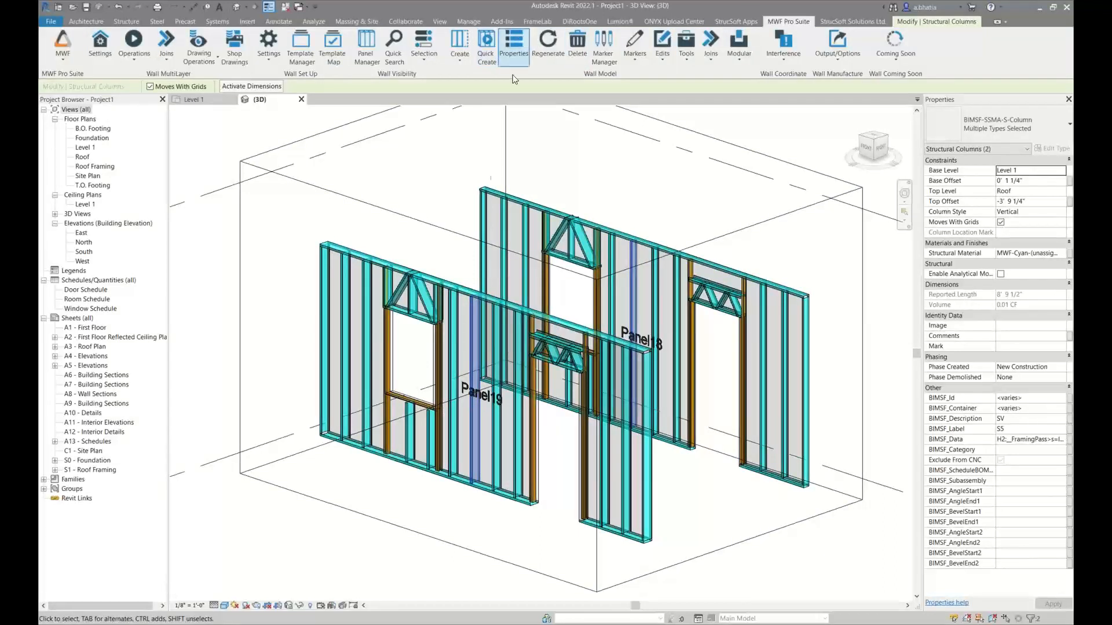
left_click(513, 45)
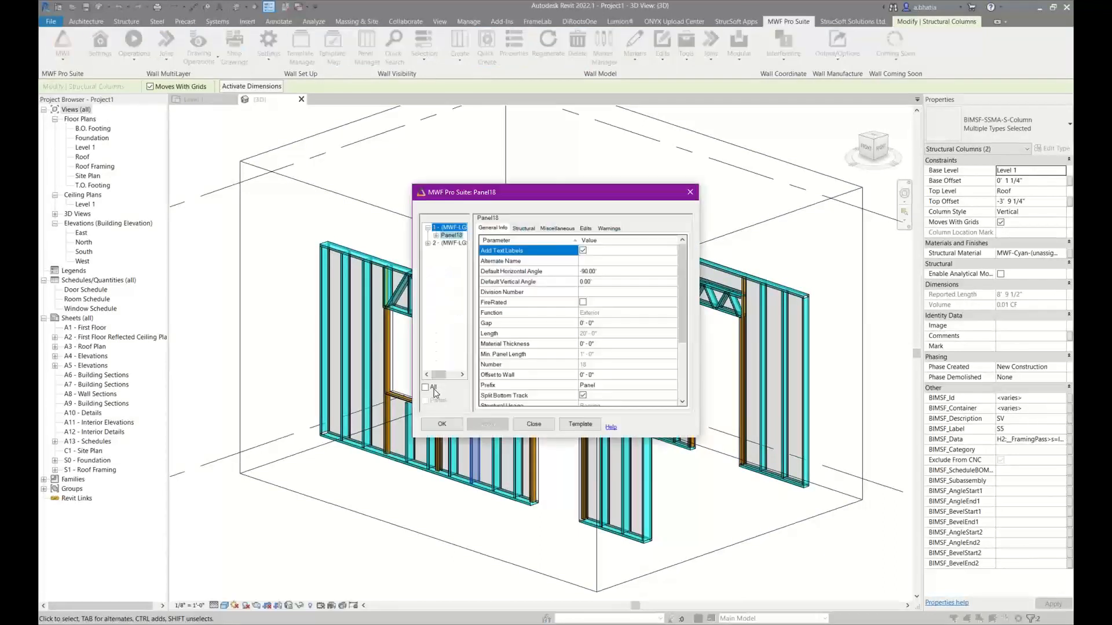
left_click(524, 228)
left_click(621, 303)
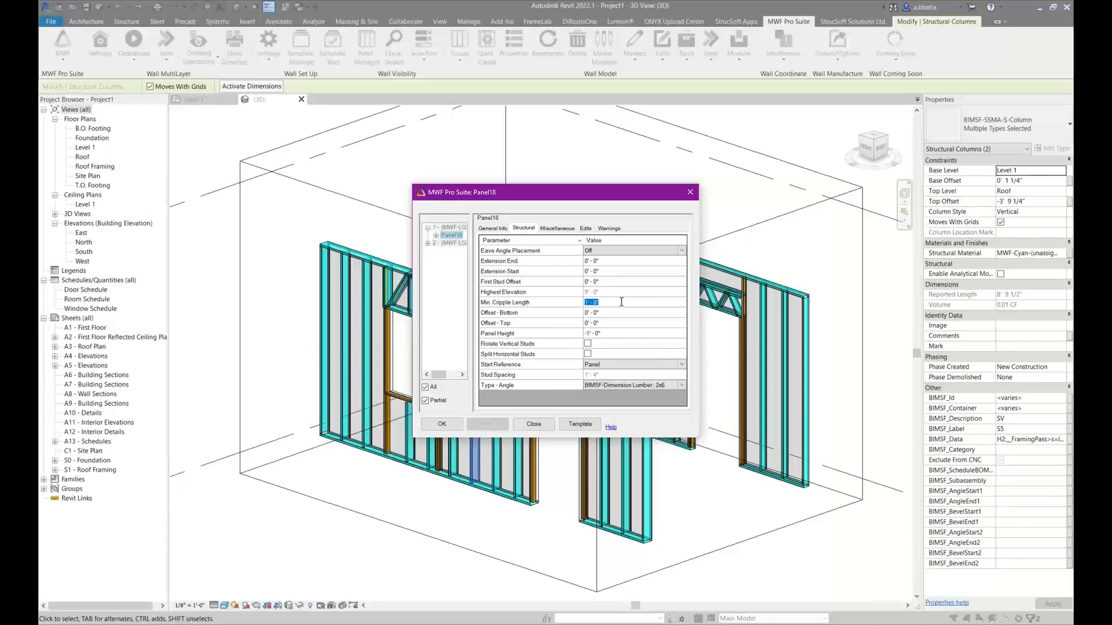
type("3")
left_click(447, 420)
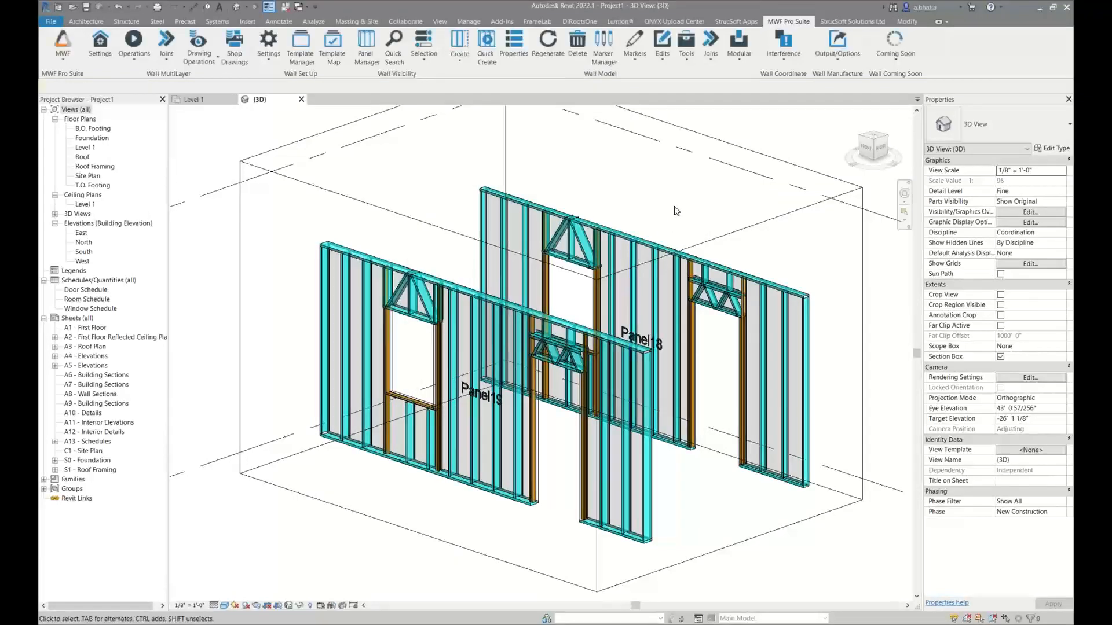
Examine the cripple studs above the truss header over Panel19's door
scroll(587, 273, "up", 5)
left_click(494, 392)
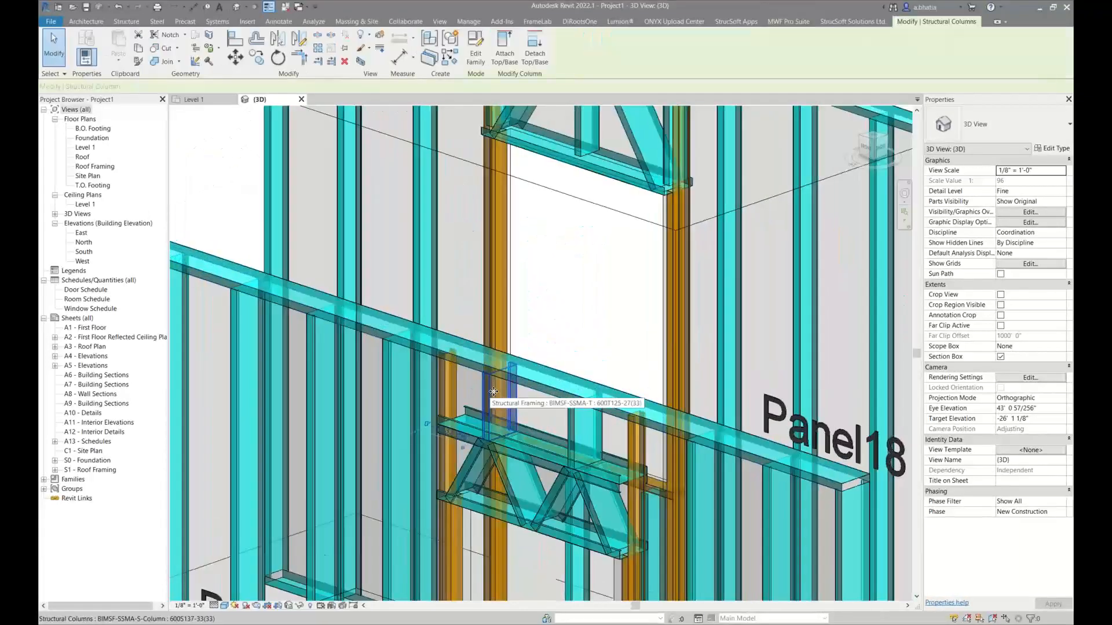
middle_click_drag(494, 391, 755, 402, "shift")
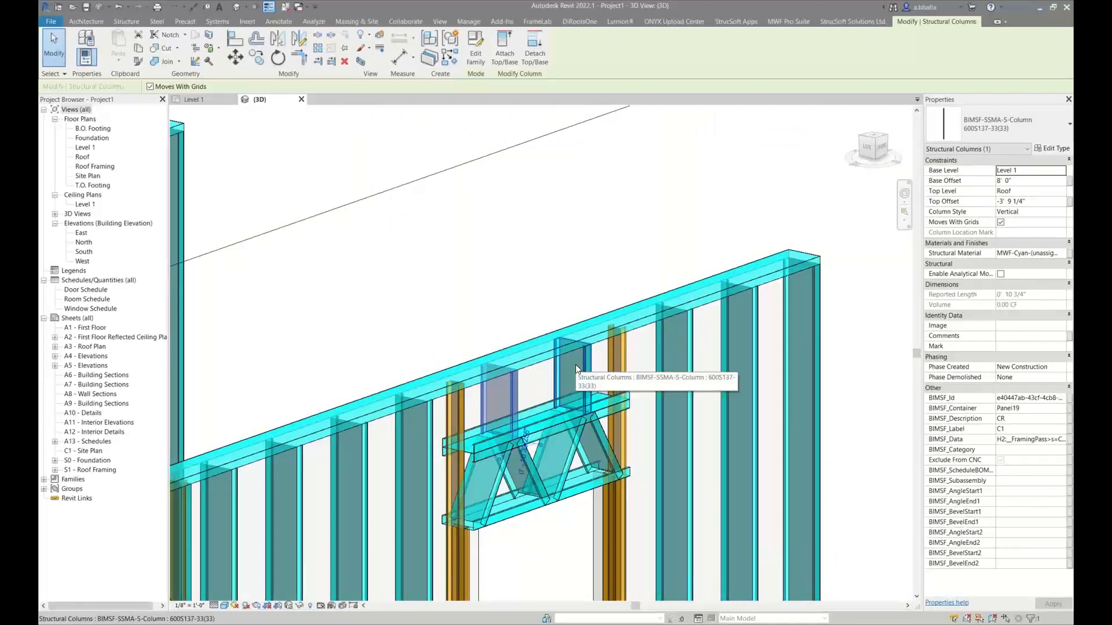
scroll(576, 365, "down", 4)
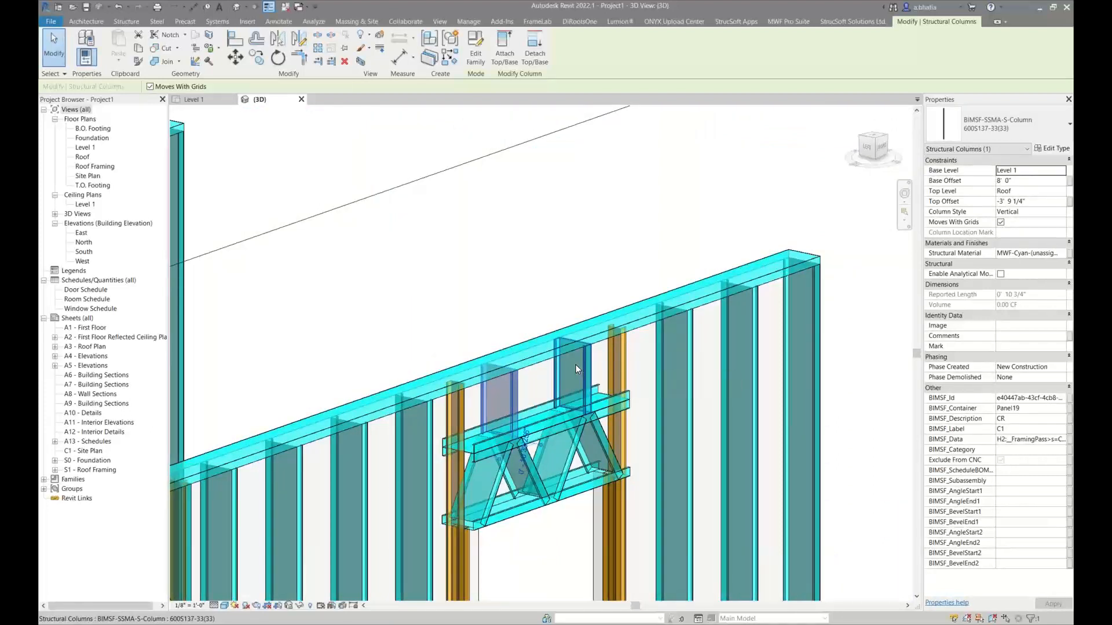
middle_click_drag(575, 364, 355, 470, "shift")
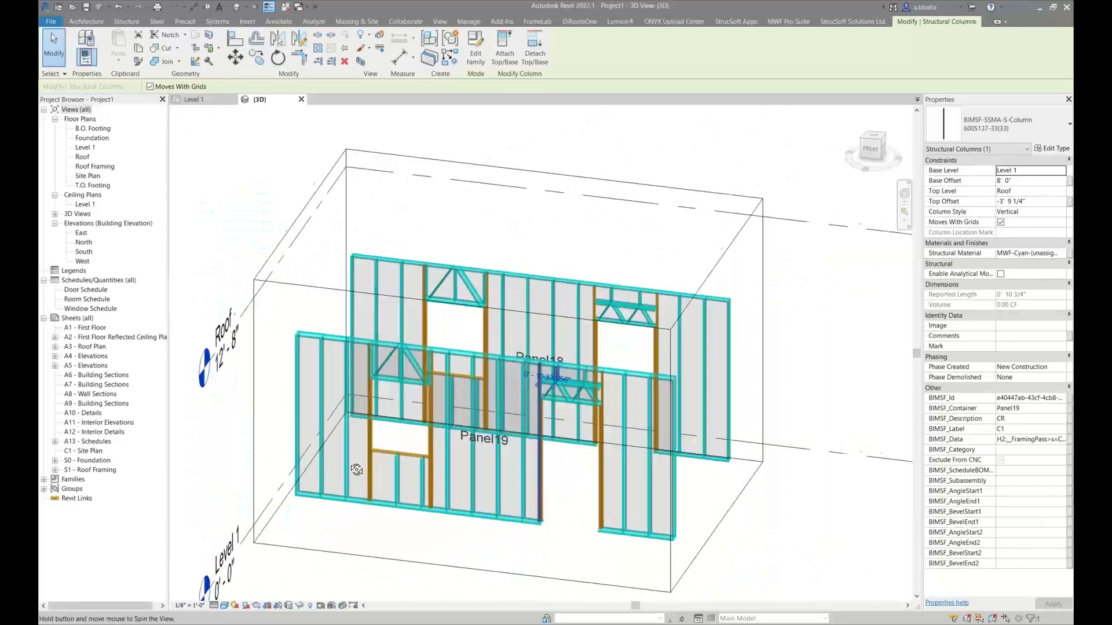
Return to the Level 1 floor plan and look over the group of opening types from Default Non-Bearing to Top of Opening
left_click(213, 101)
scroll(434, 323, "down", 5)
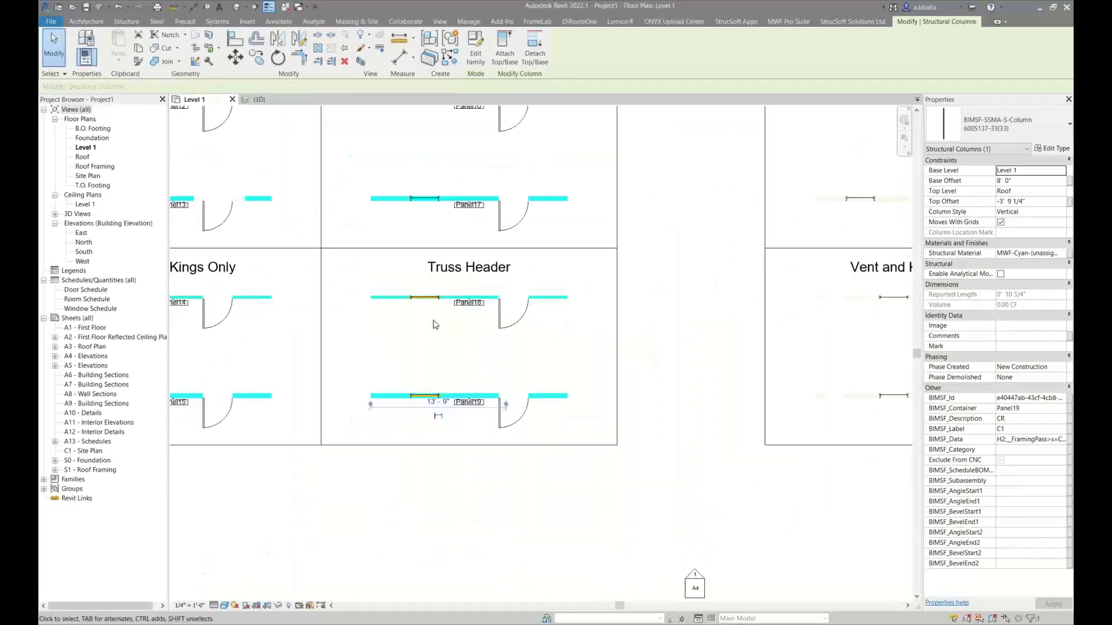
middle_click_drag(649, 229, 481, 319)
scroll(495, 306, "up", 4)
middle_click_drag(462, 269, 584, 209)
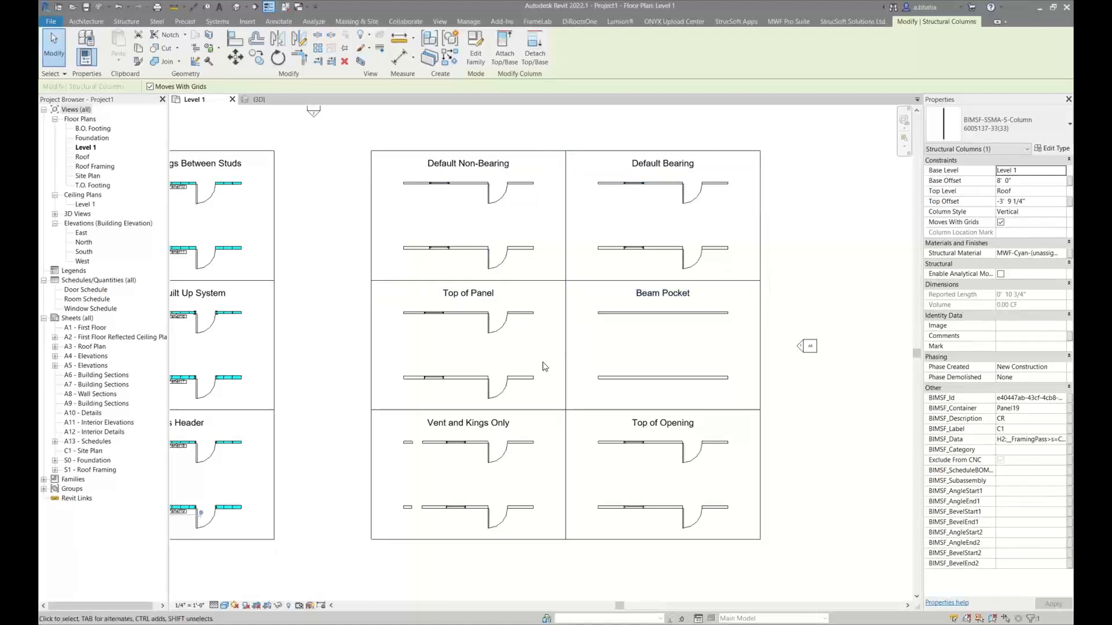
middle_click_drag(546, 364, 538, 325)
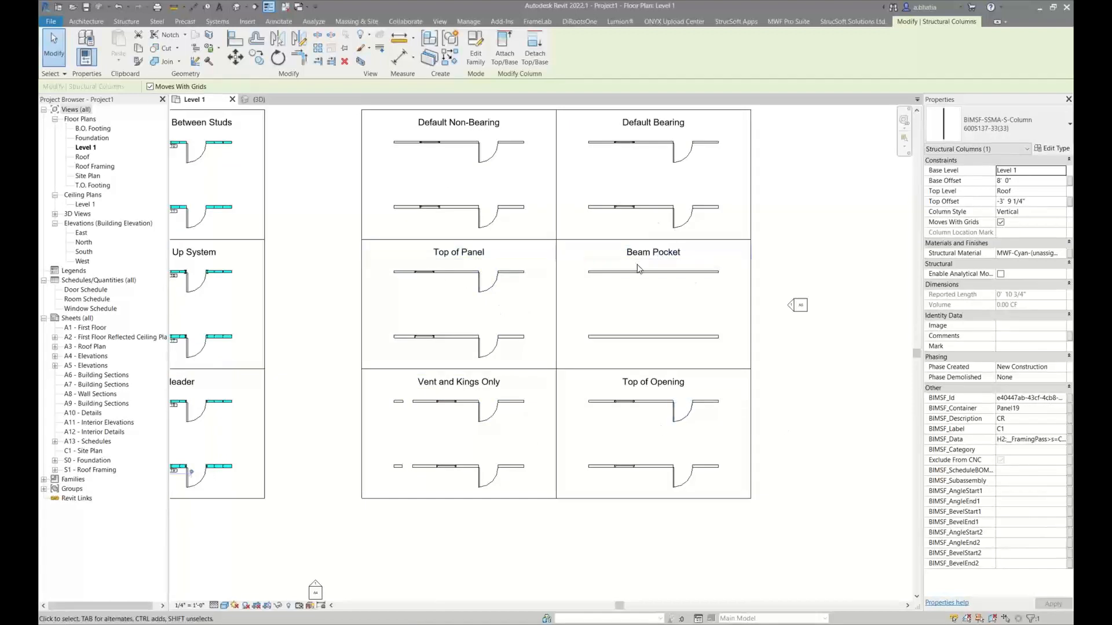
scroll(587, 281, "up", 3)
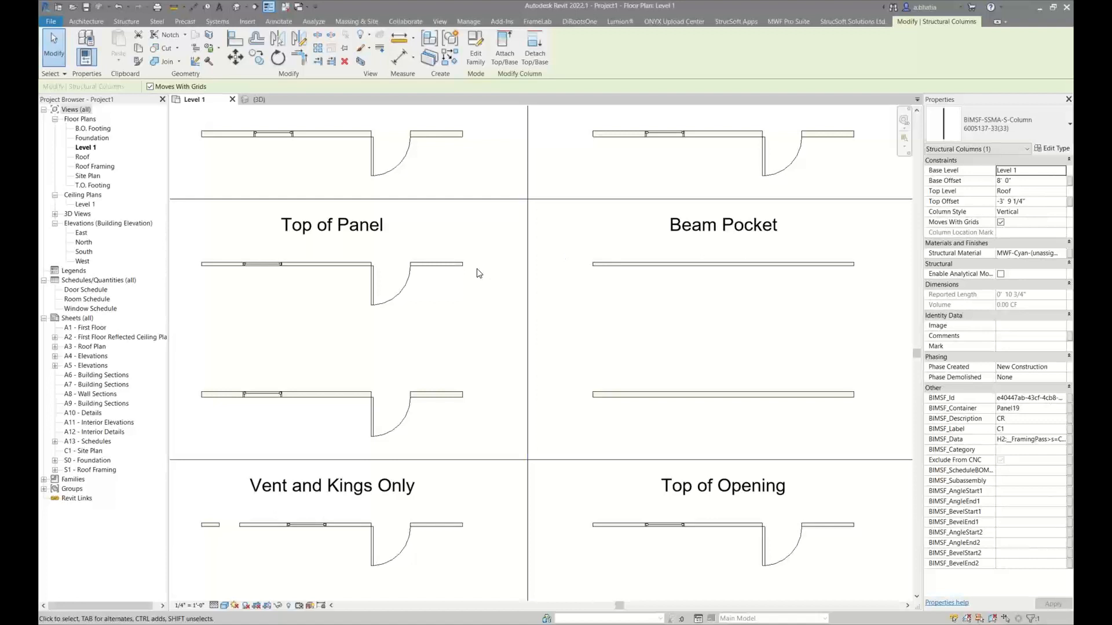
left_click(478, 251)
middle_click_drag(470, 264, 536, 267)
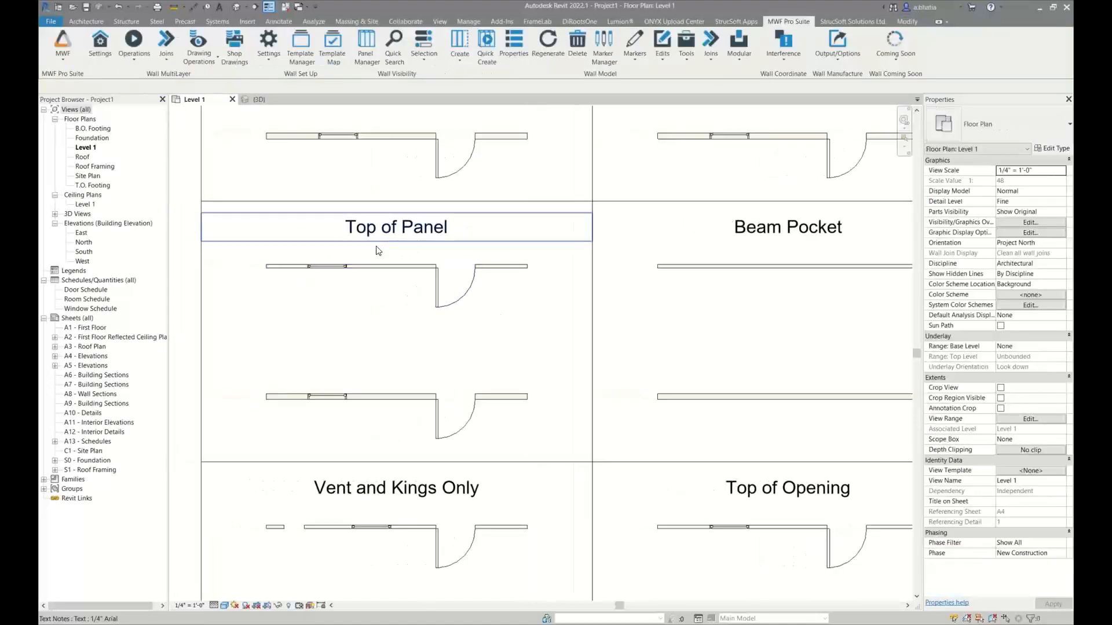
Isolate the two Top of Panel walls in a 3D selection box, view them at an angle, and clear the selection
left_click_drag(530, 437, 511, 250)
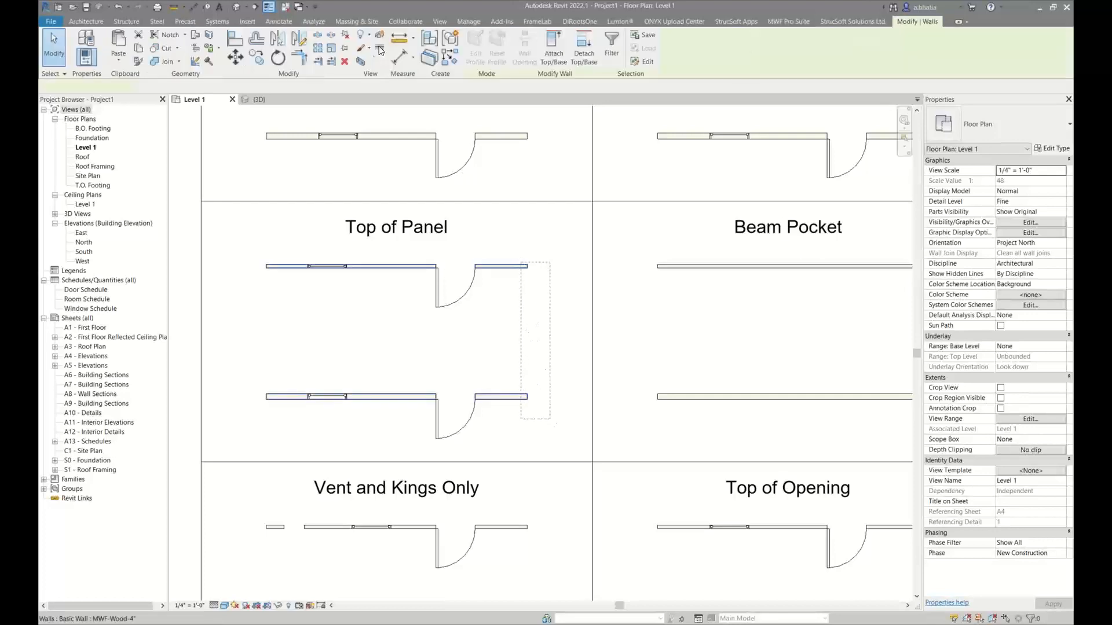
left_click(361, 61)
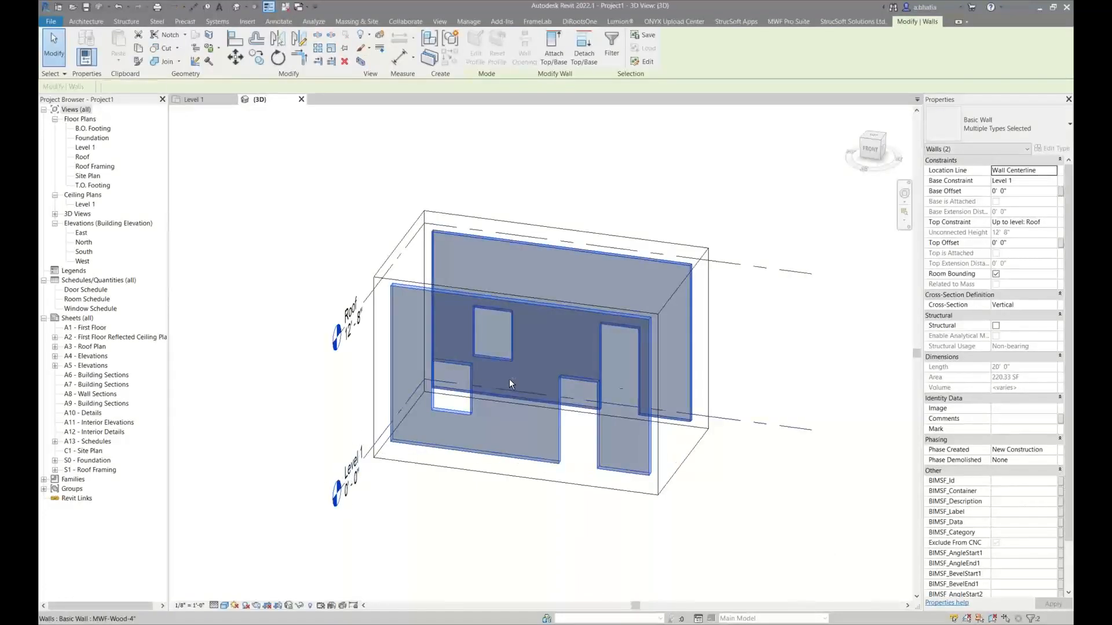
middle_click_drag(509, 379, 665, 437, "shift")
key("Escape")
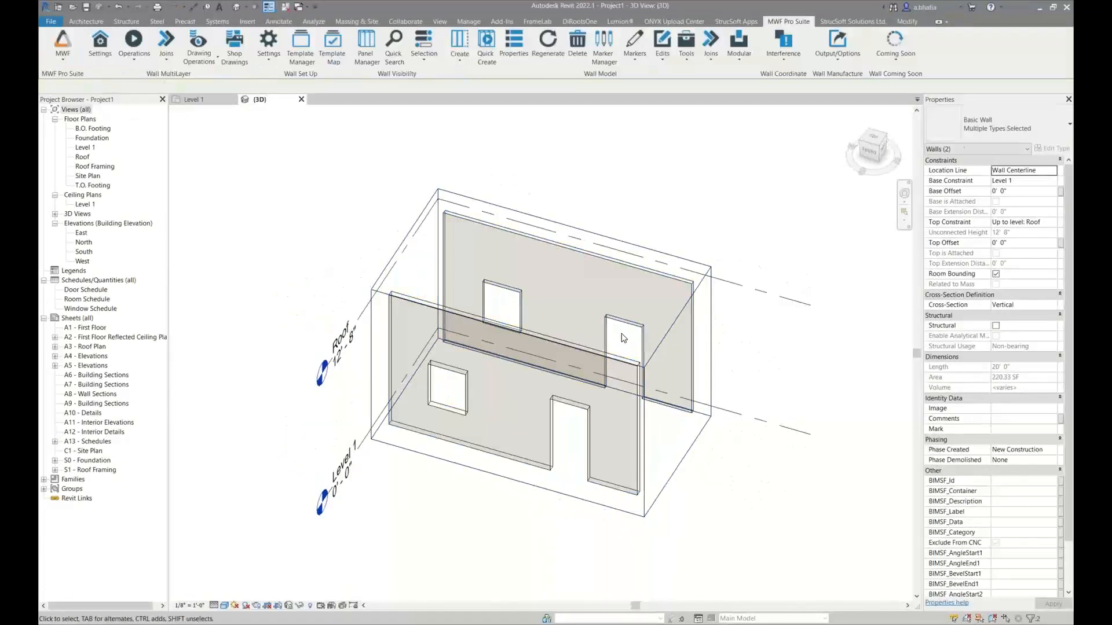
Select the doors and windows in both Top of Panel walls and start applying the WoodBearingBeam-TopOfPanel opening type to them
left_click(624, 331)
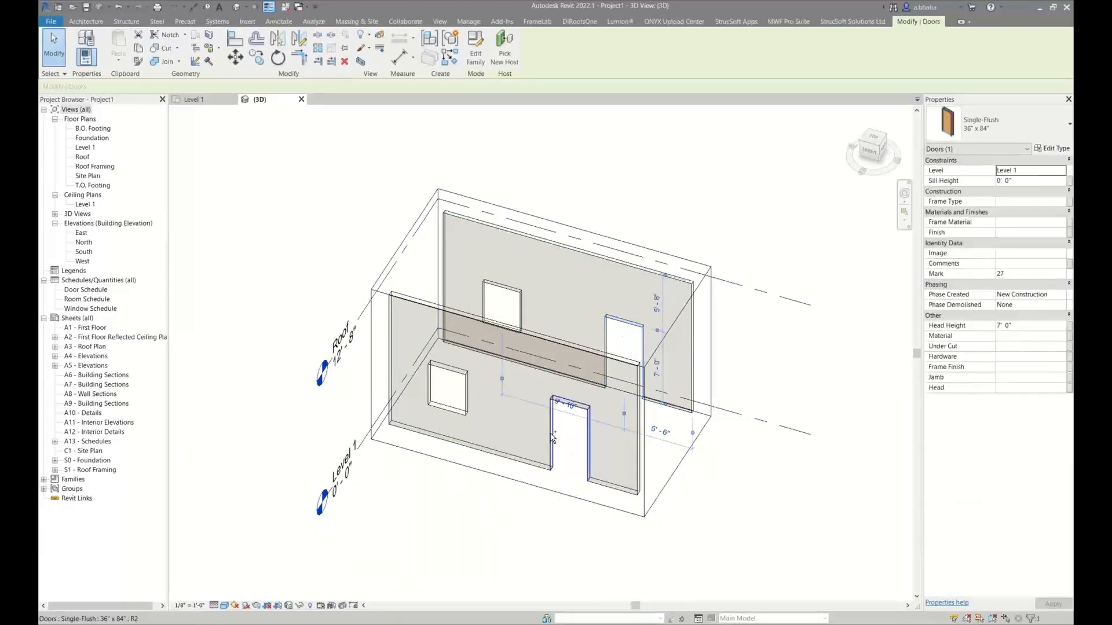
left_click(504, 322, "ctrl")
left_click(453, 379, "ctrl")
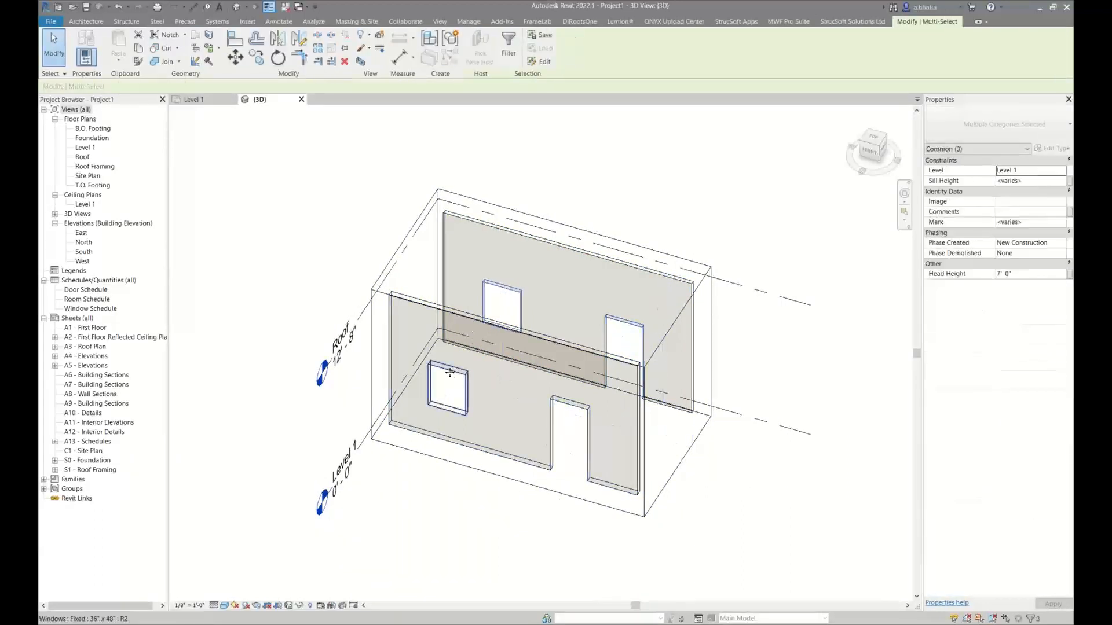
left_click(529, 147, "ctrl")
left_click(789, 21)
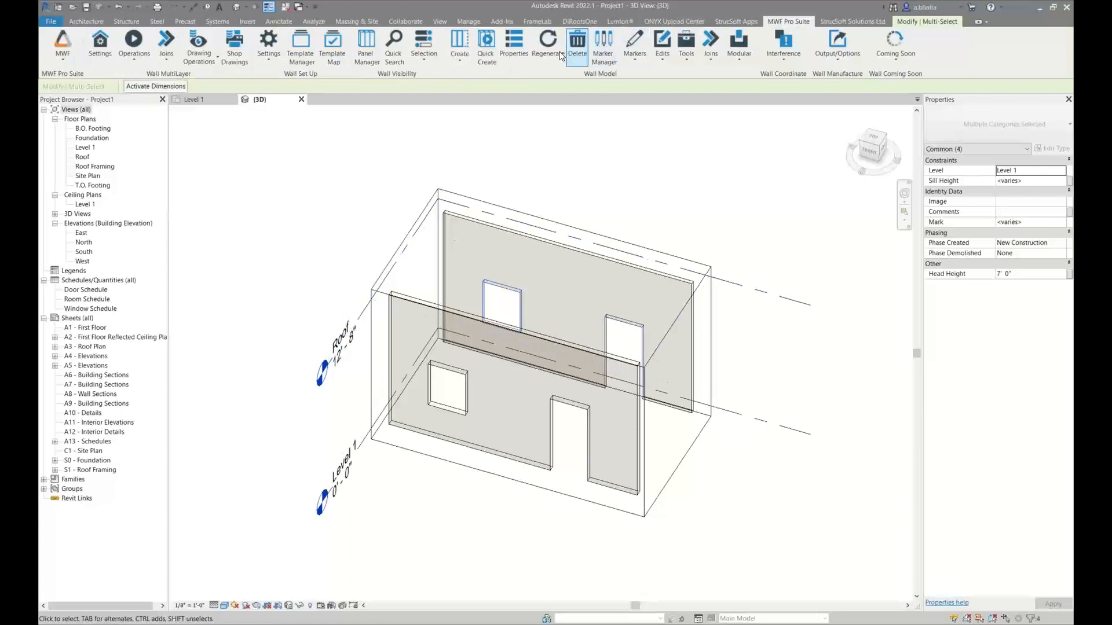
left_click(635, 44)
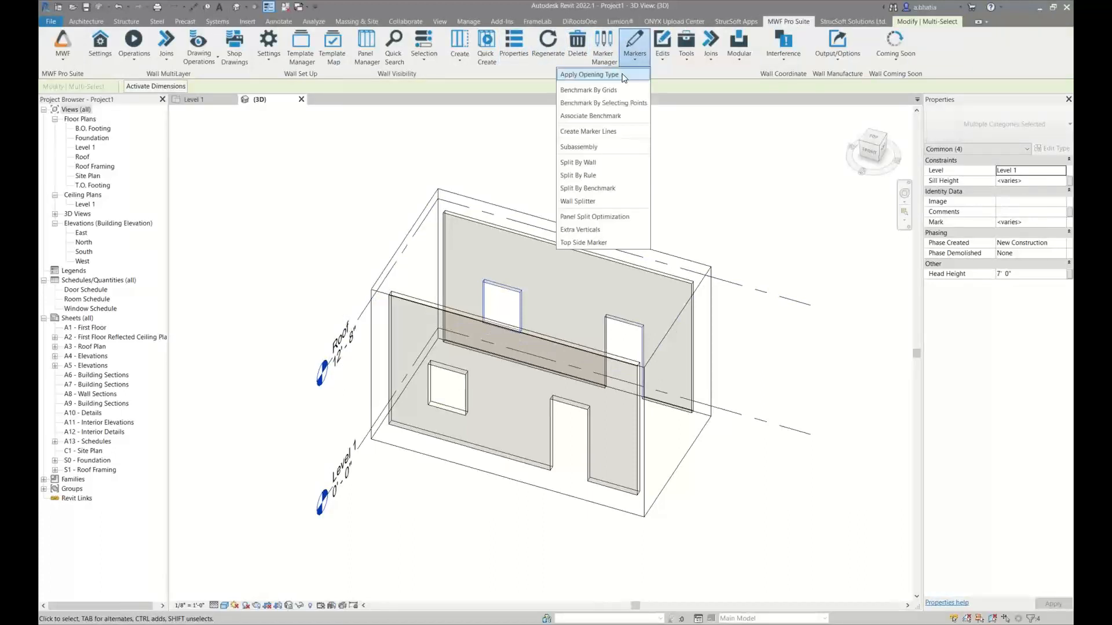
left_click(623, 109)
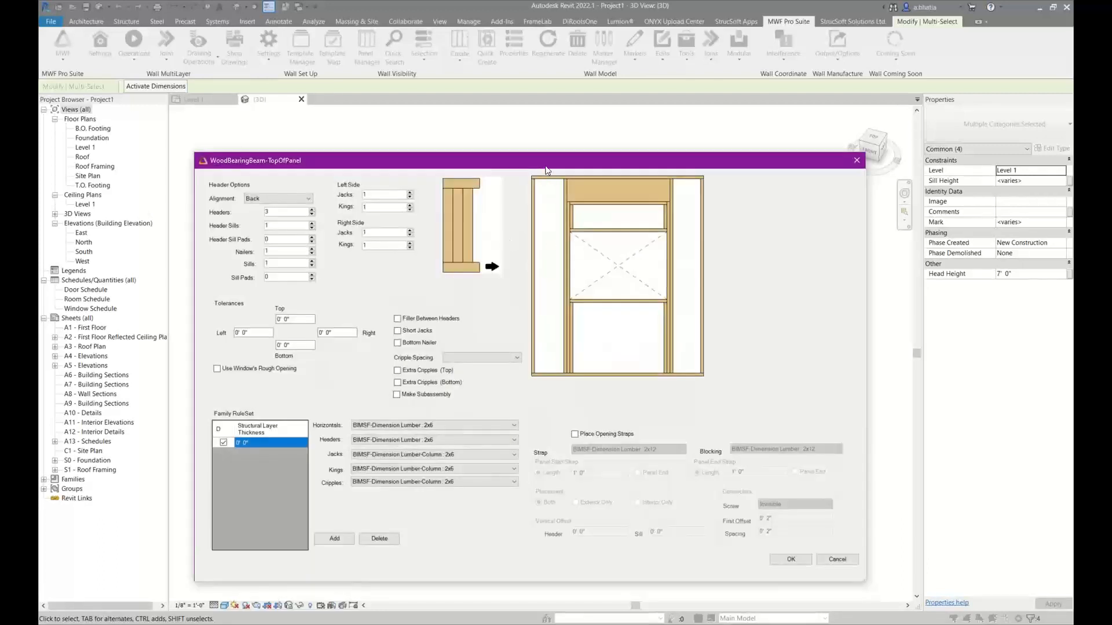
Set the opening's header alignment to Spaced and enable filler between headers
left_click_drag(546, 155, 547, 96)
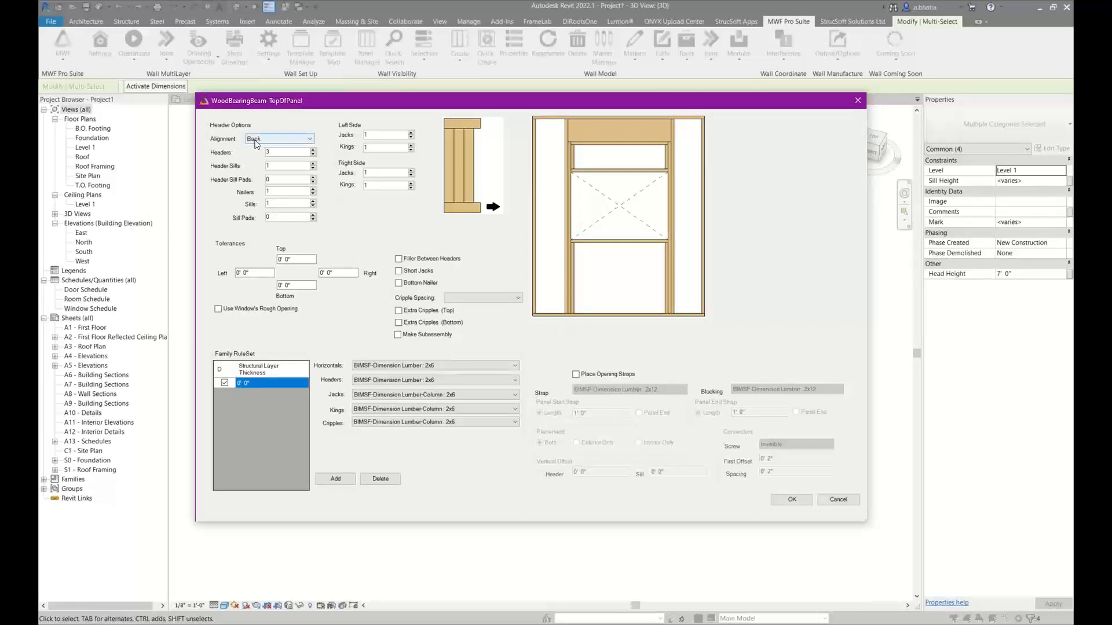
left_click(255, 145)
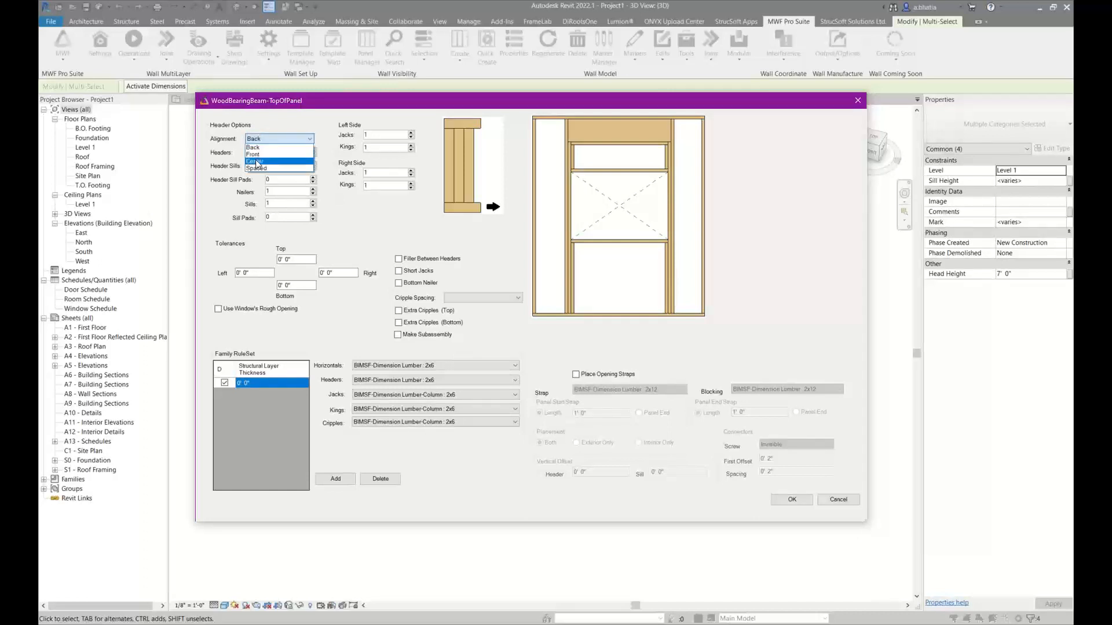
left_click(256, 168)
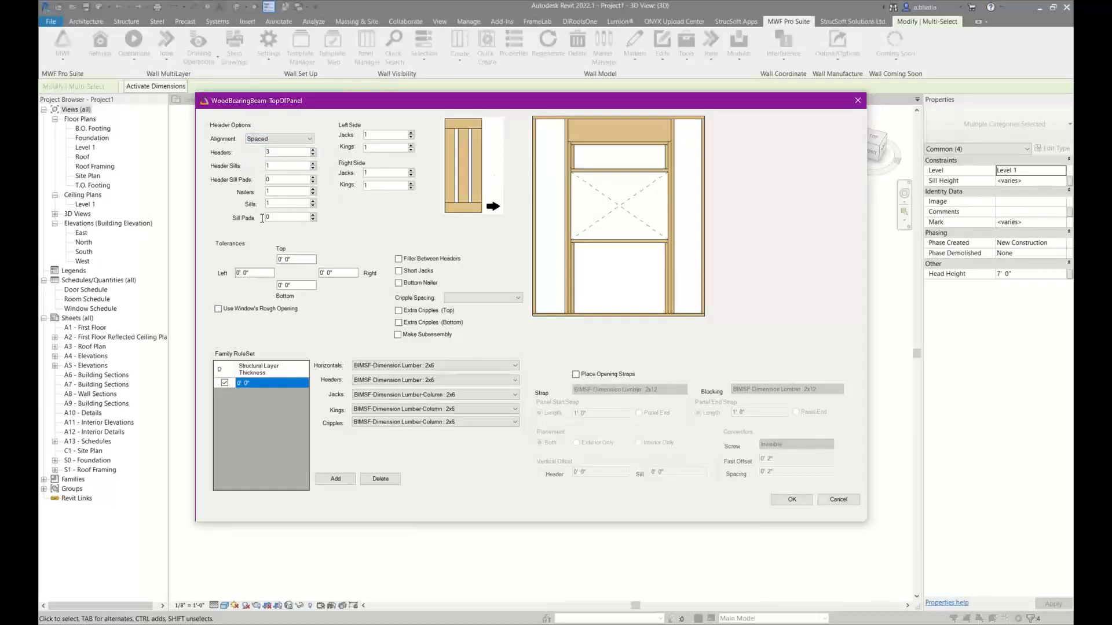
left_click(433, 260)
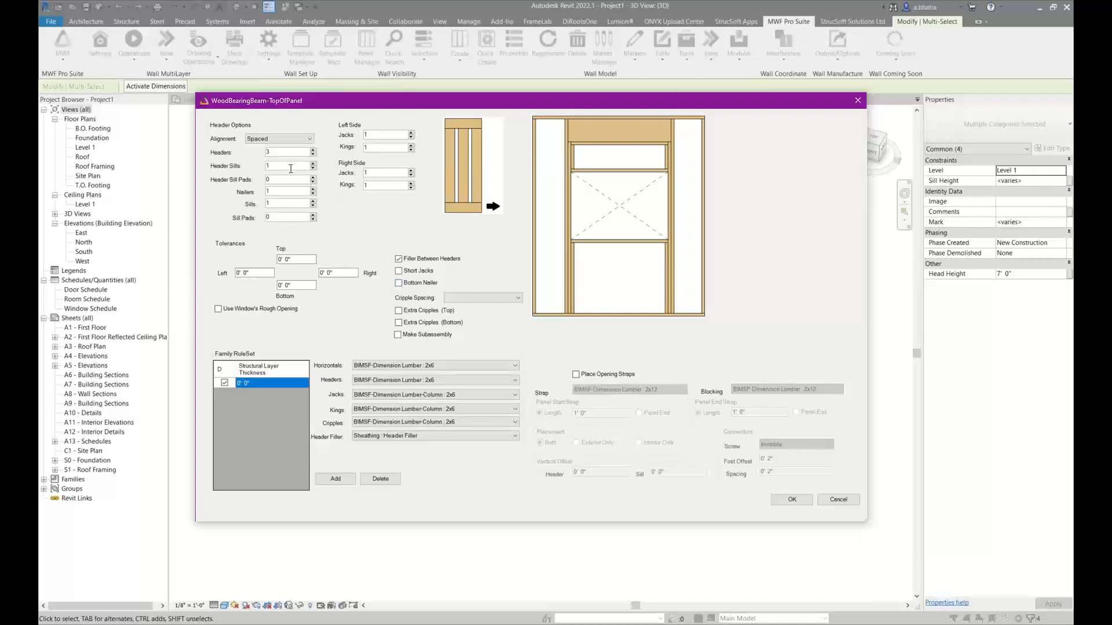
Examine in the preview which members the header, header sill, header sill pad, nailer, sill, sill pad, jack and king counts control
left_click(279, 152)
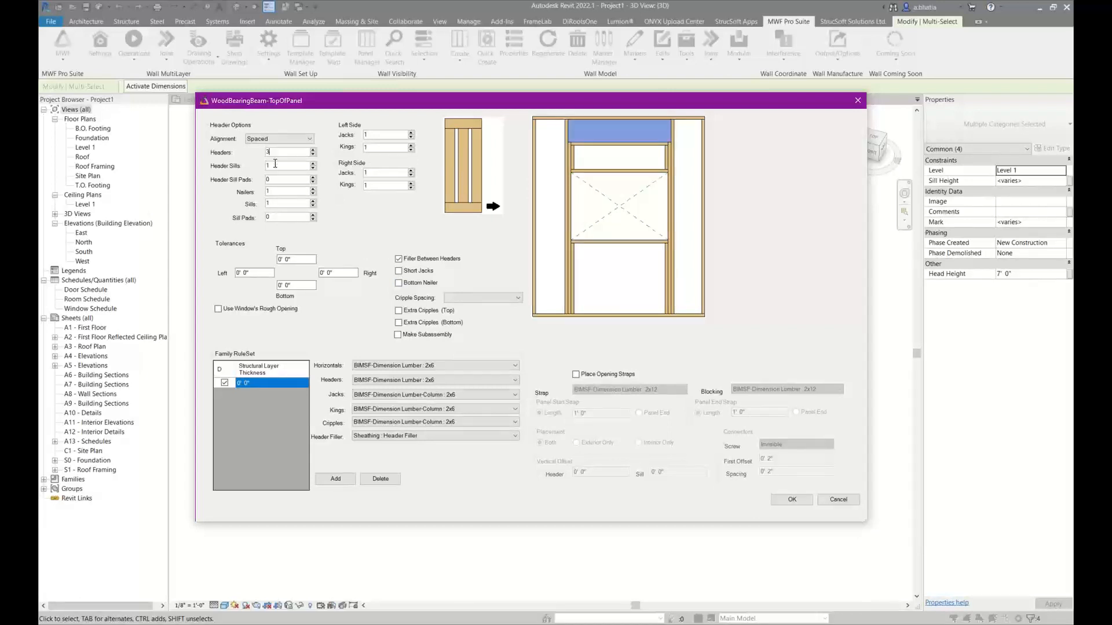
left_click(276, 164)
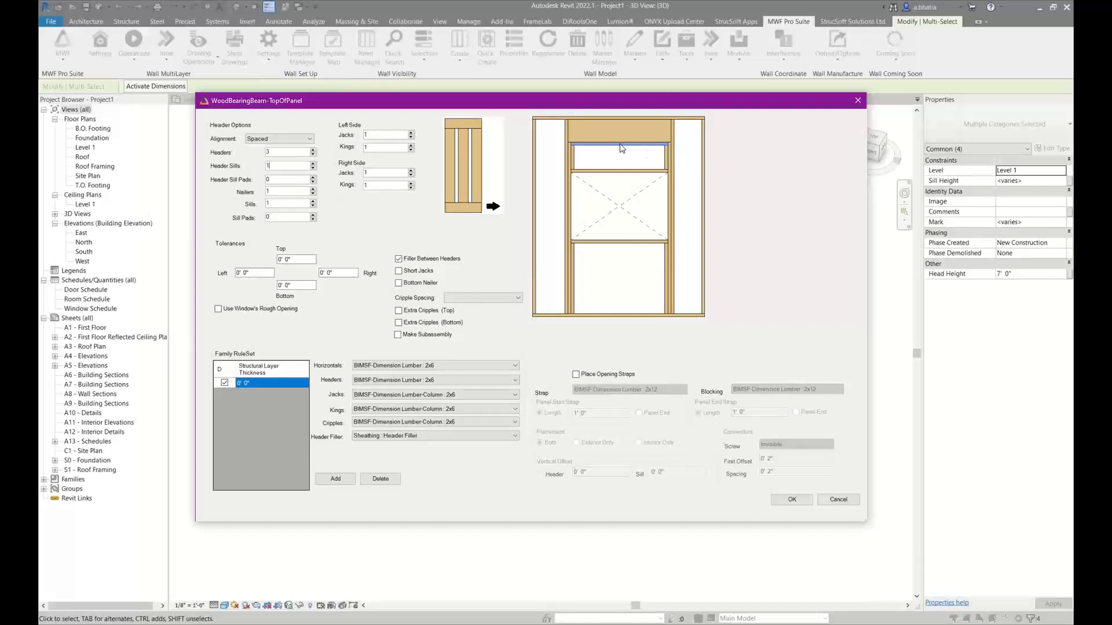
left_click(280, 180)
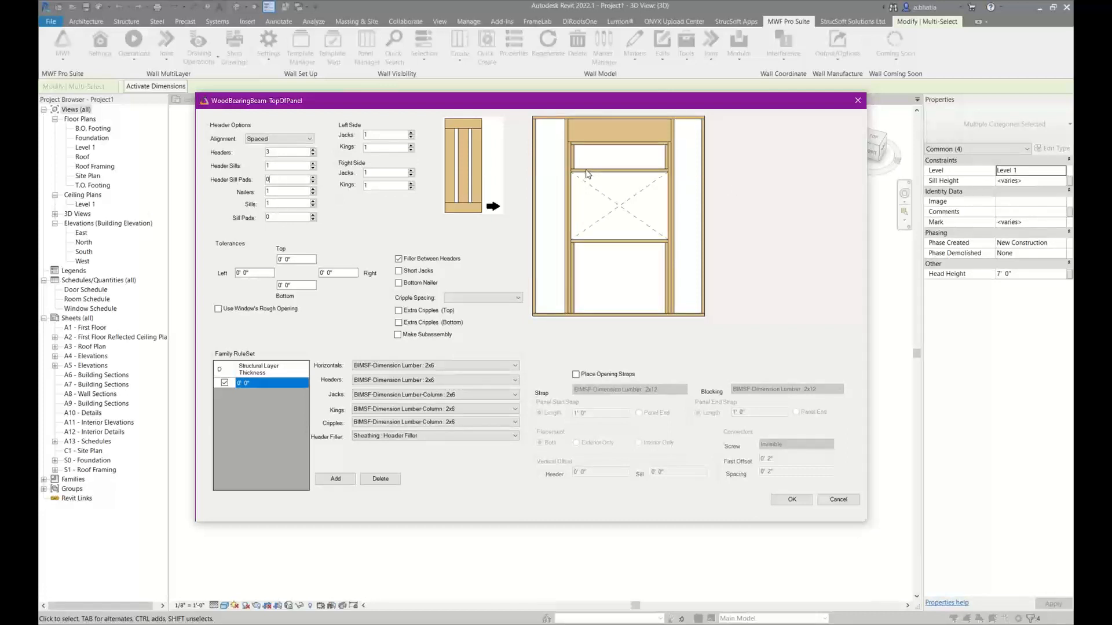
left_click(277, 191)
left_click(277, 205)
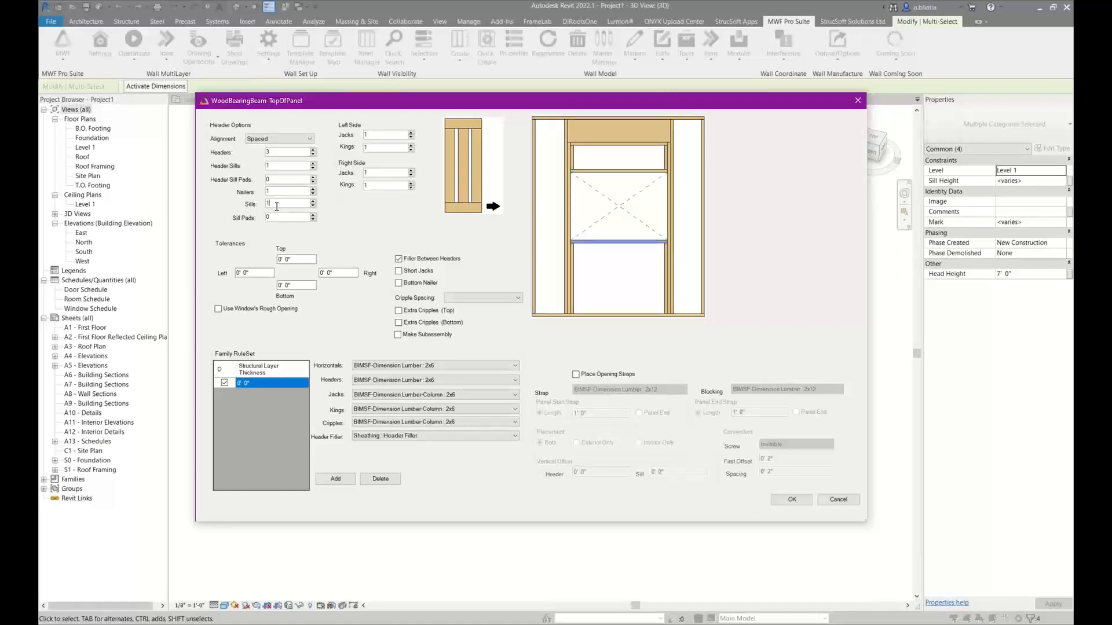
left_click(277, 218)
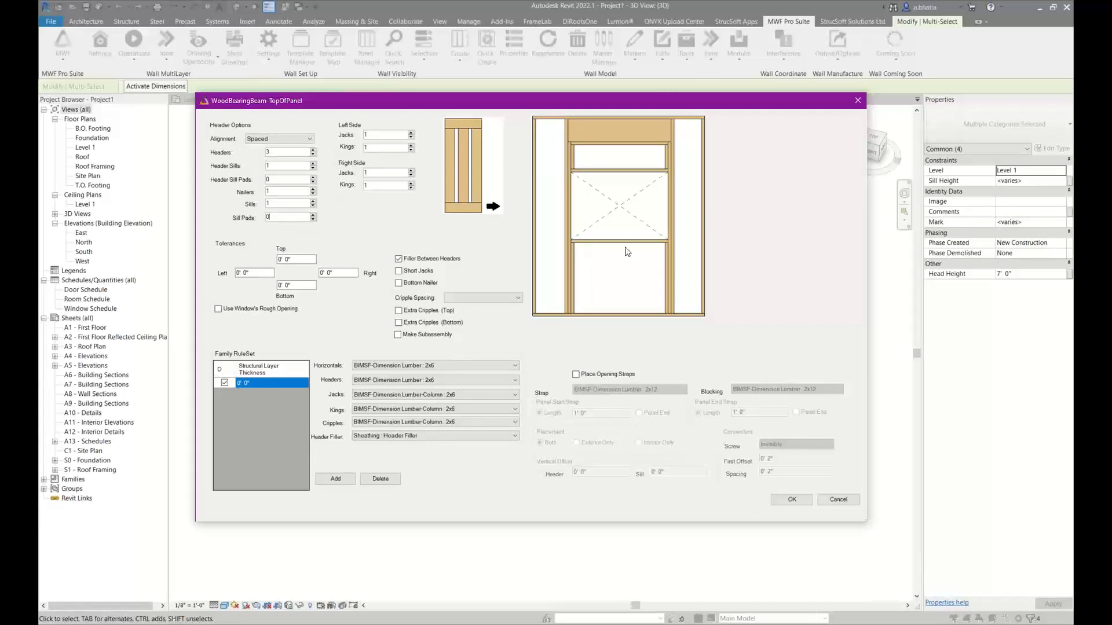
left_click(384, 134)
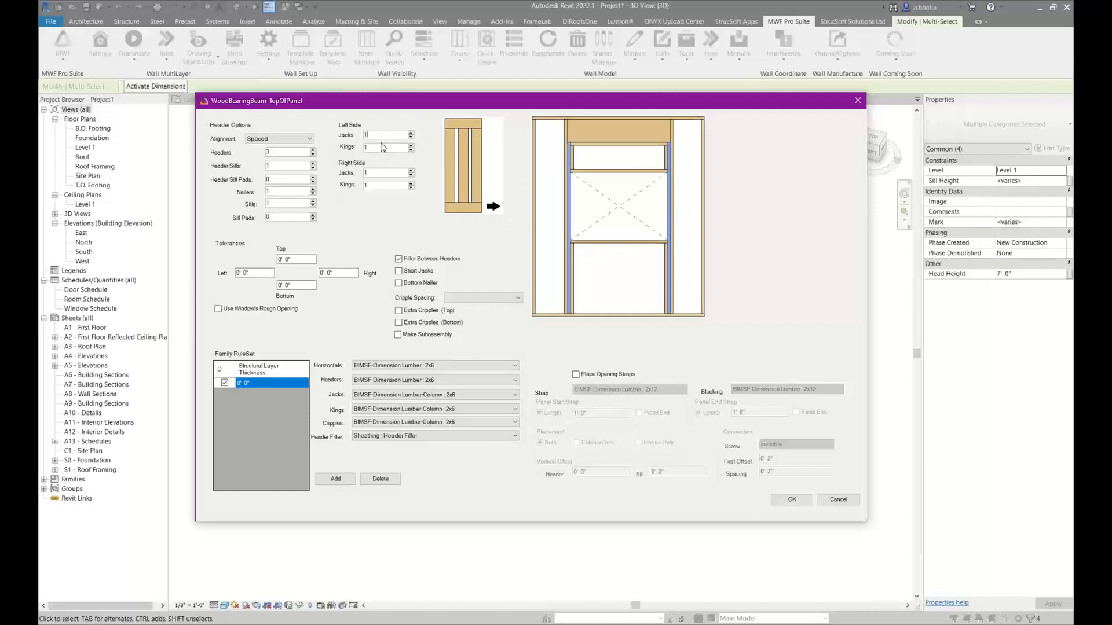
left_click(379, 148)
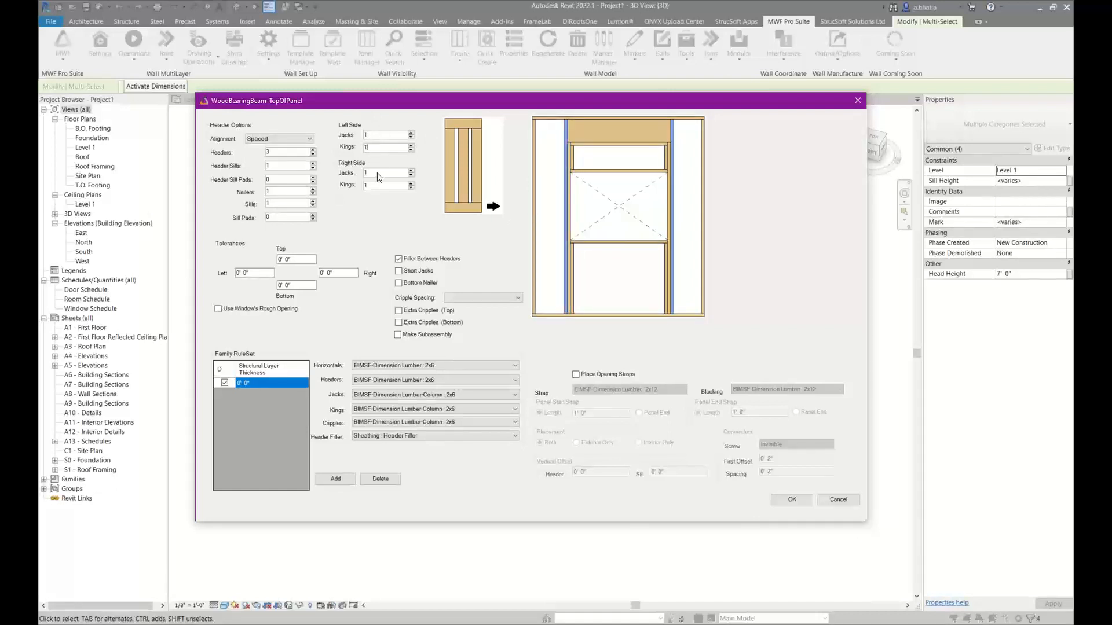
left_click(377, 173)
left_click(376, 185)
Try the short jacks option and turn it back off, and set the cripple spacing to Consistent
left_click(411, 271)
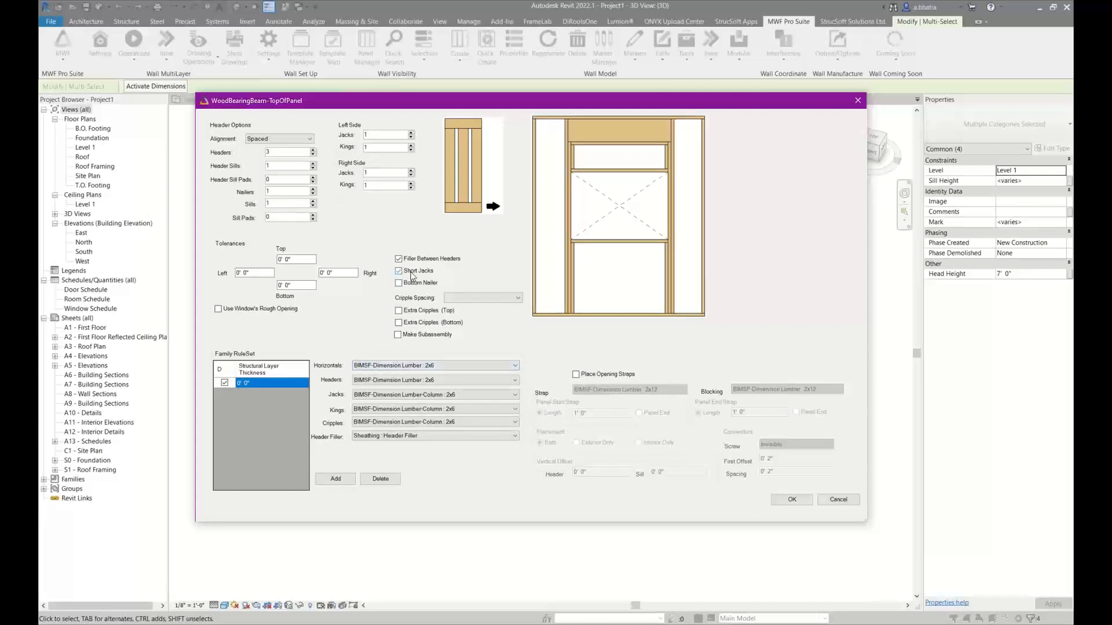
left_click(411, 273)
left_click(463, 296)
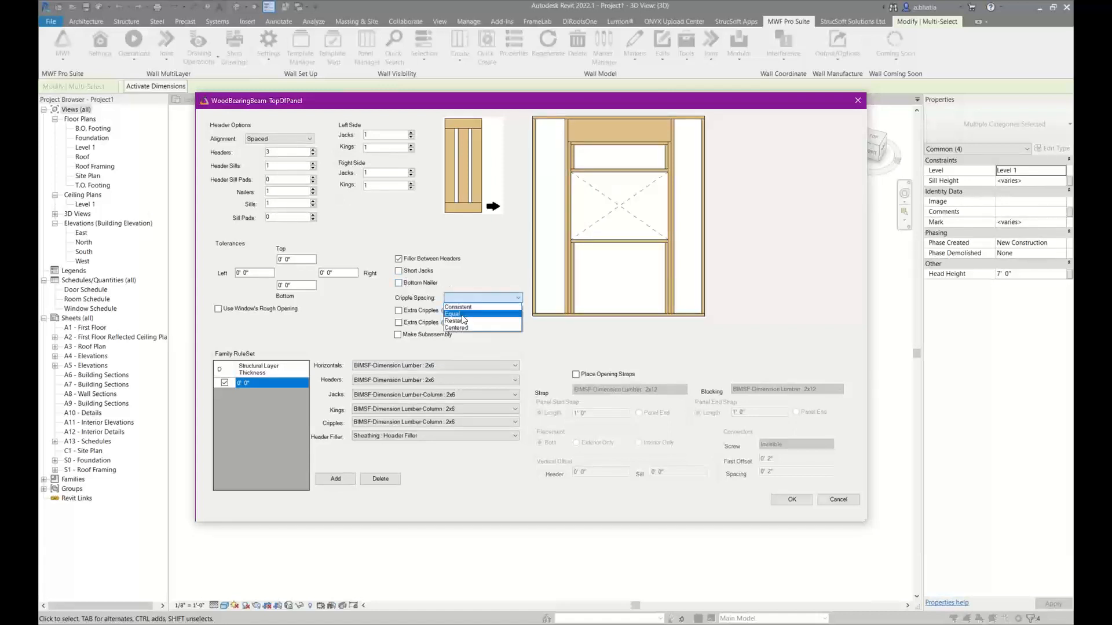
left_click(459, 309)
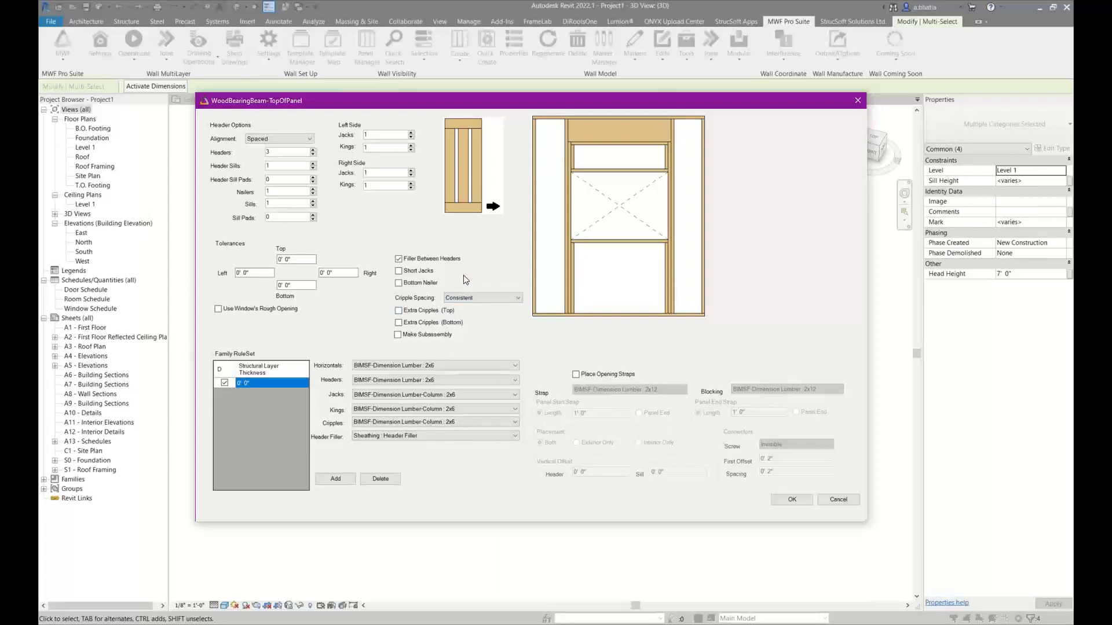
left_click(467, 298)
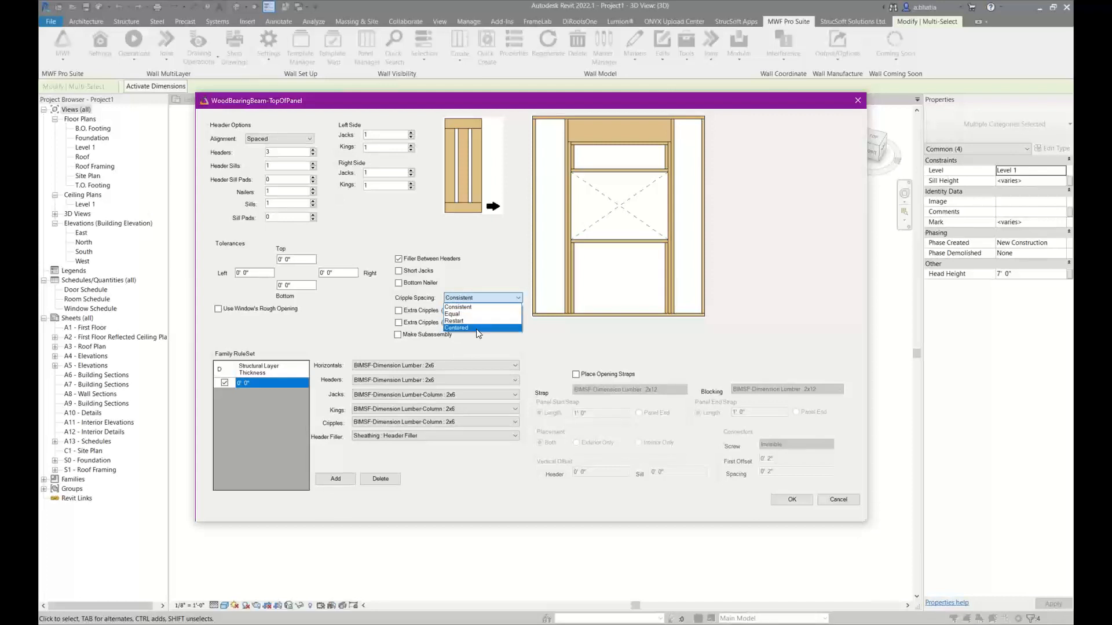
left_click(478, 307)
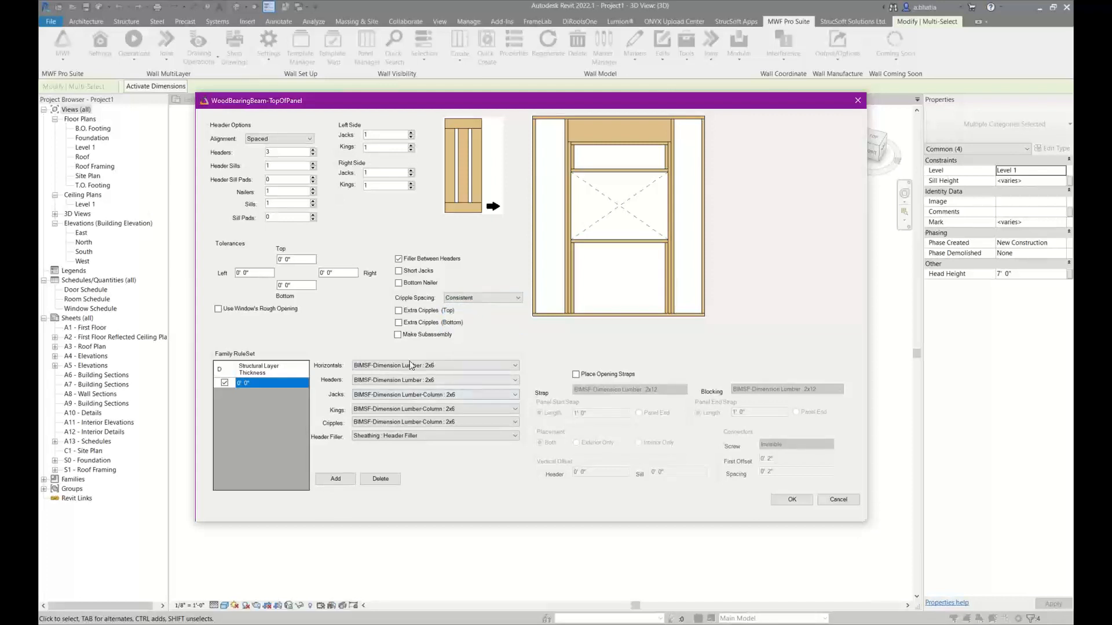
Open the choice of member families for the opening's horizontals
left_click(385, 366)
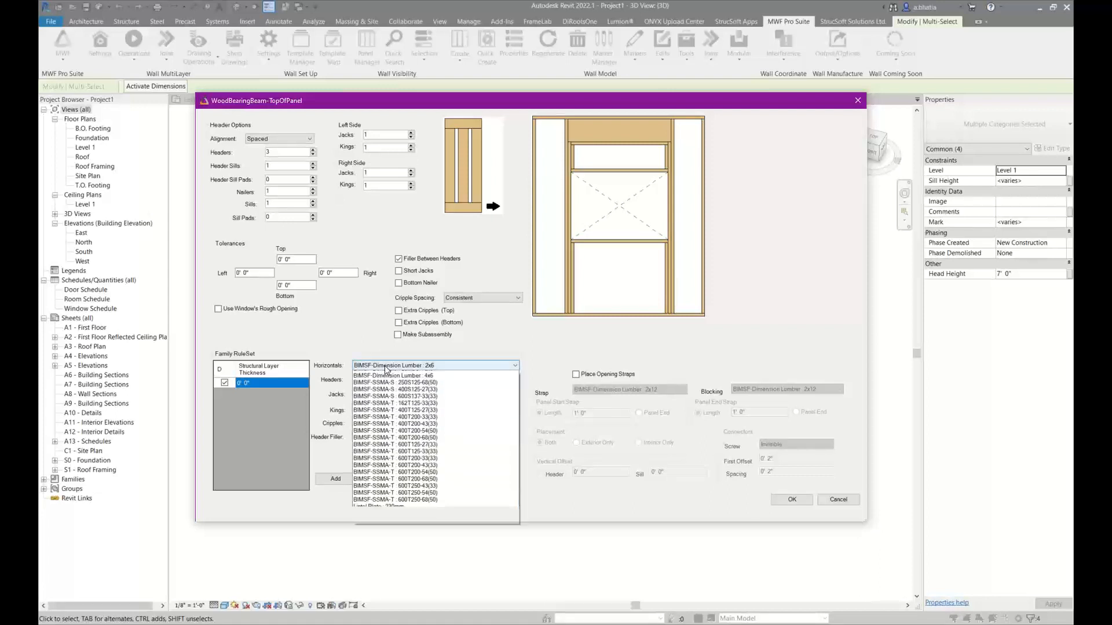
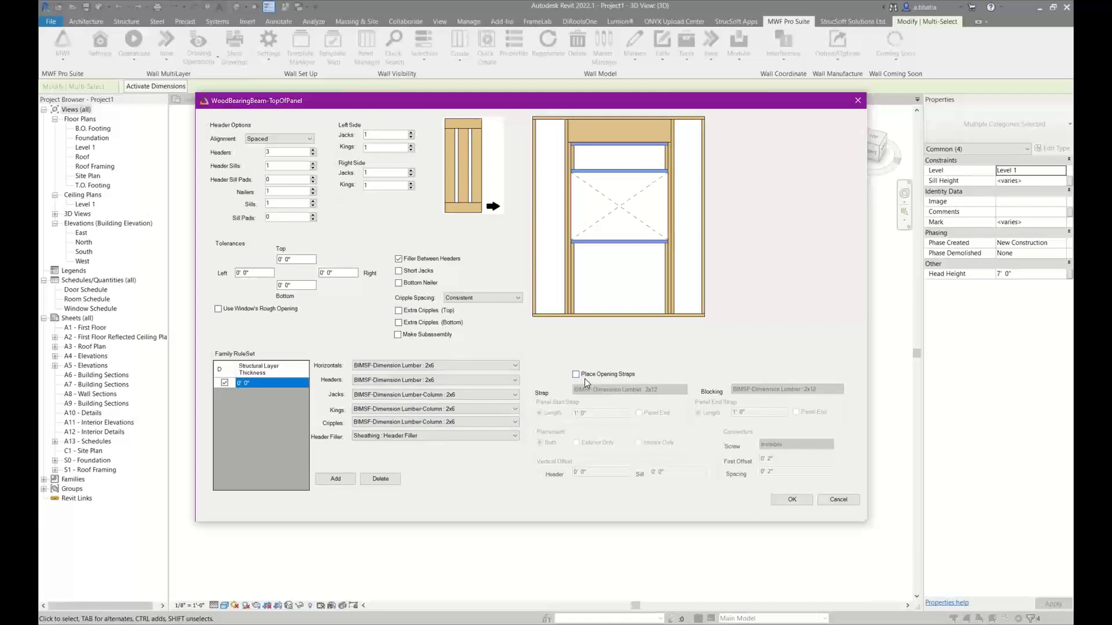
Set the family rule set's structural layer thickness to 5.5" and apply the opening settings to the four openings
left_click(246, 382)
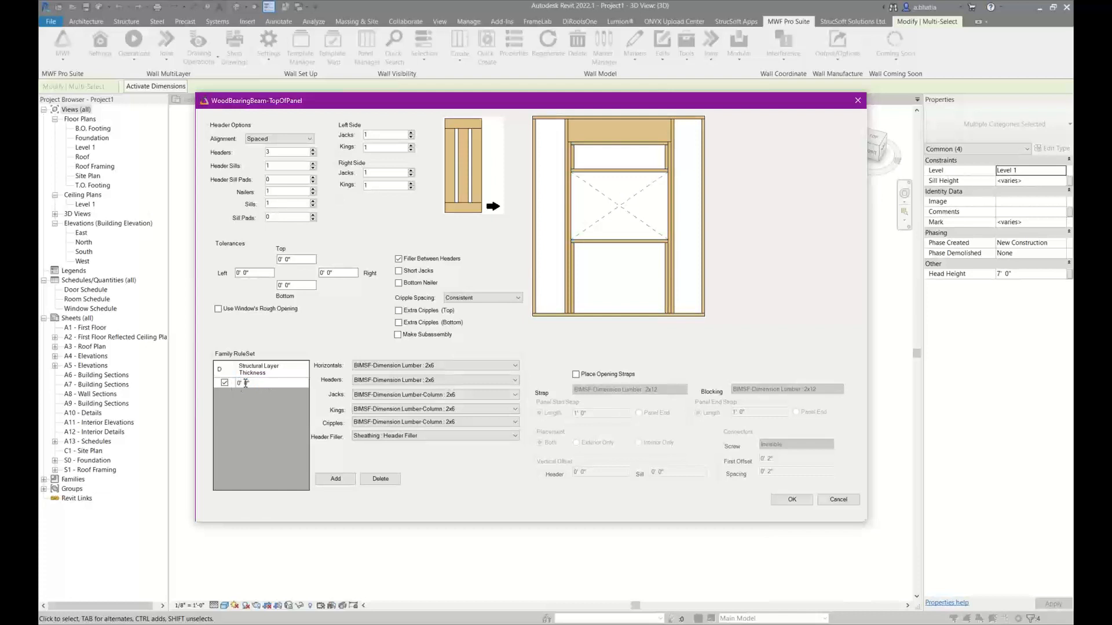
left_click_drag(245, 382, 248, 382)
type("6")
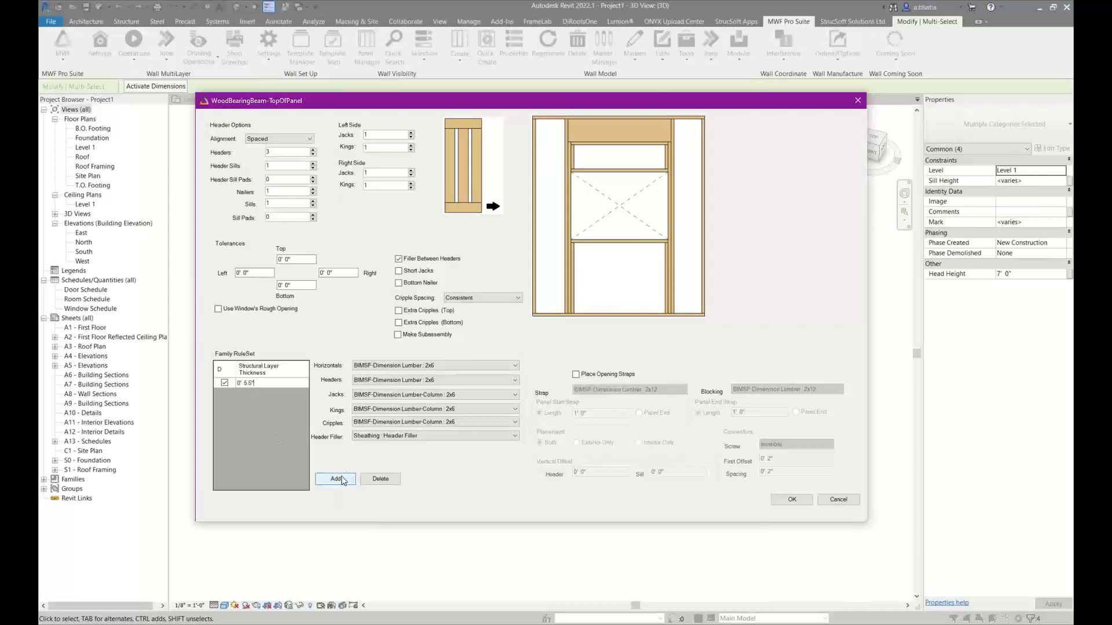
left_click(791, 500)
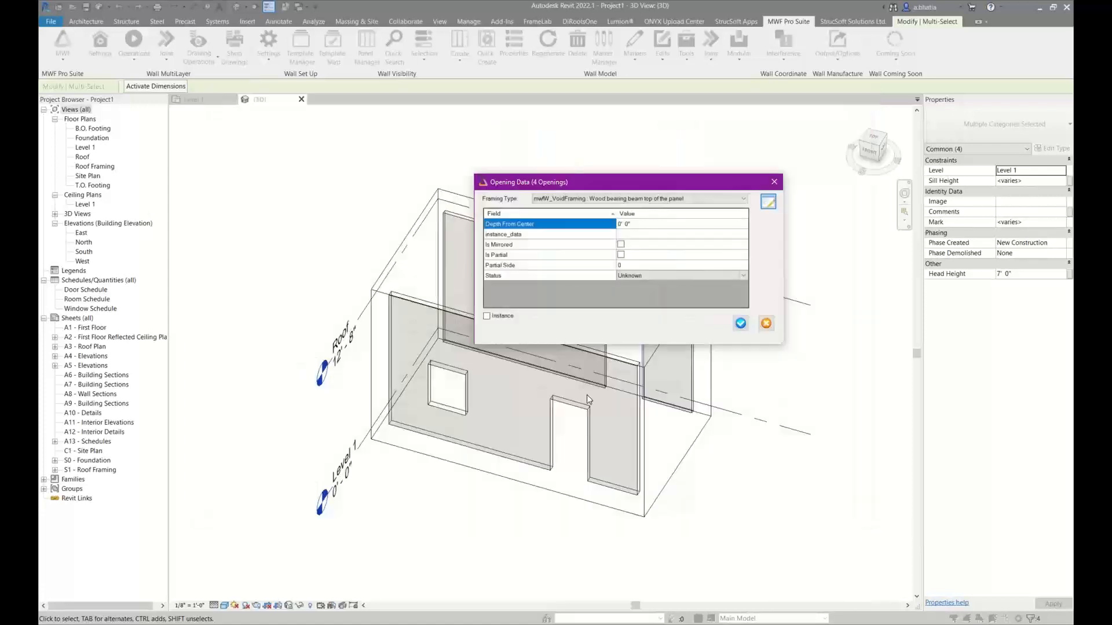
left_click(742, 324)
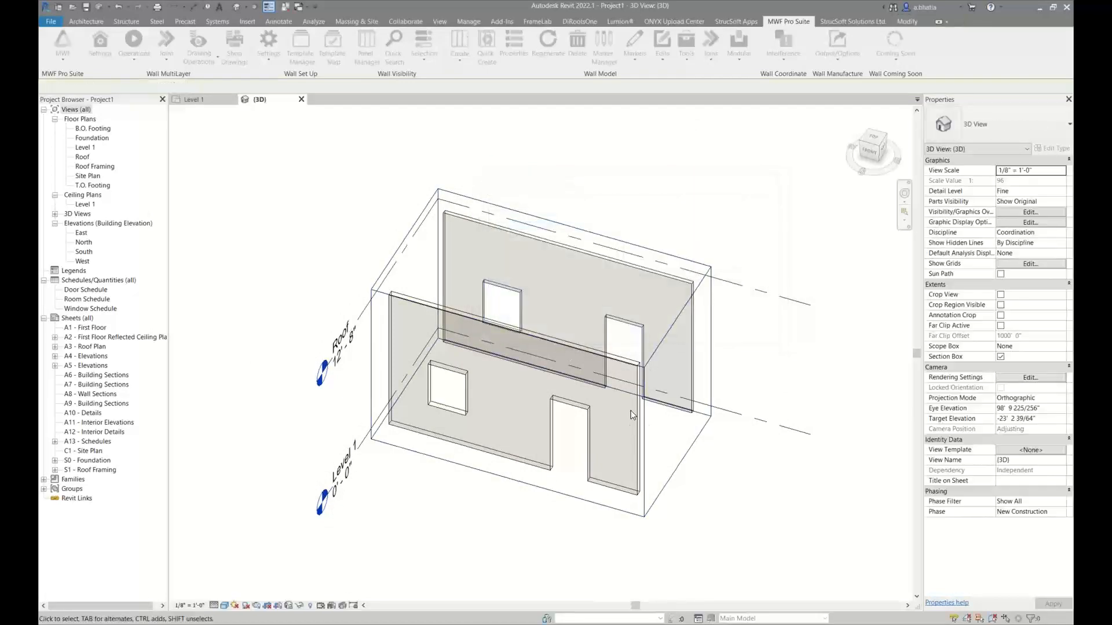
Generate the framing for both Top of Panel walls with Quick Create
left_click(622, 494)
left_click(690, 372, "ctrl")
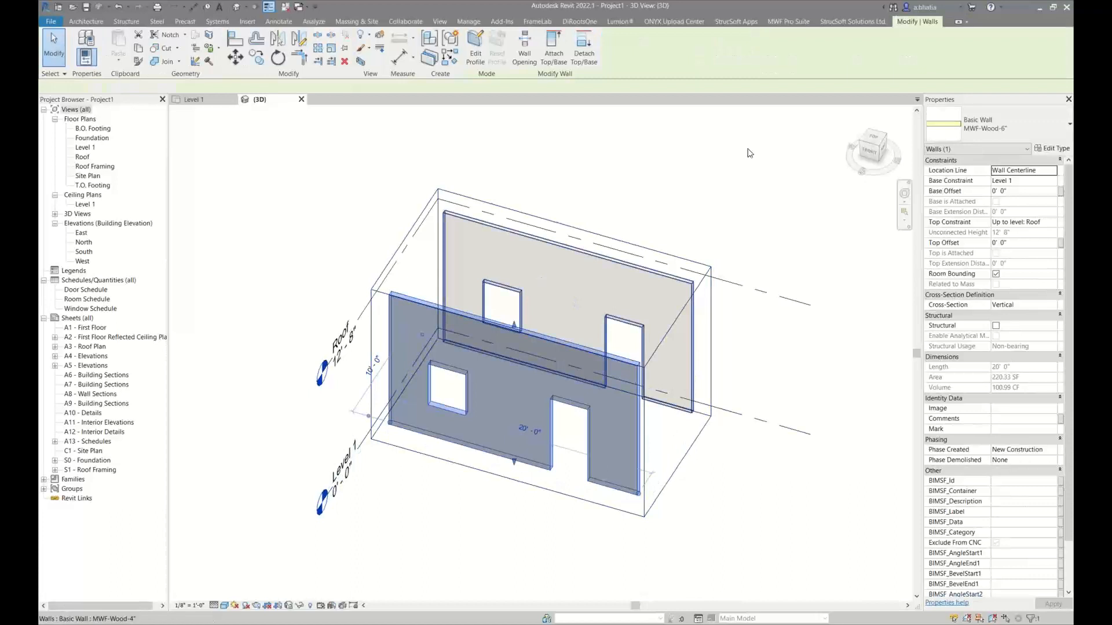
left_click(790, 23)
left_click(486, 50)
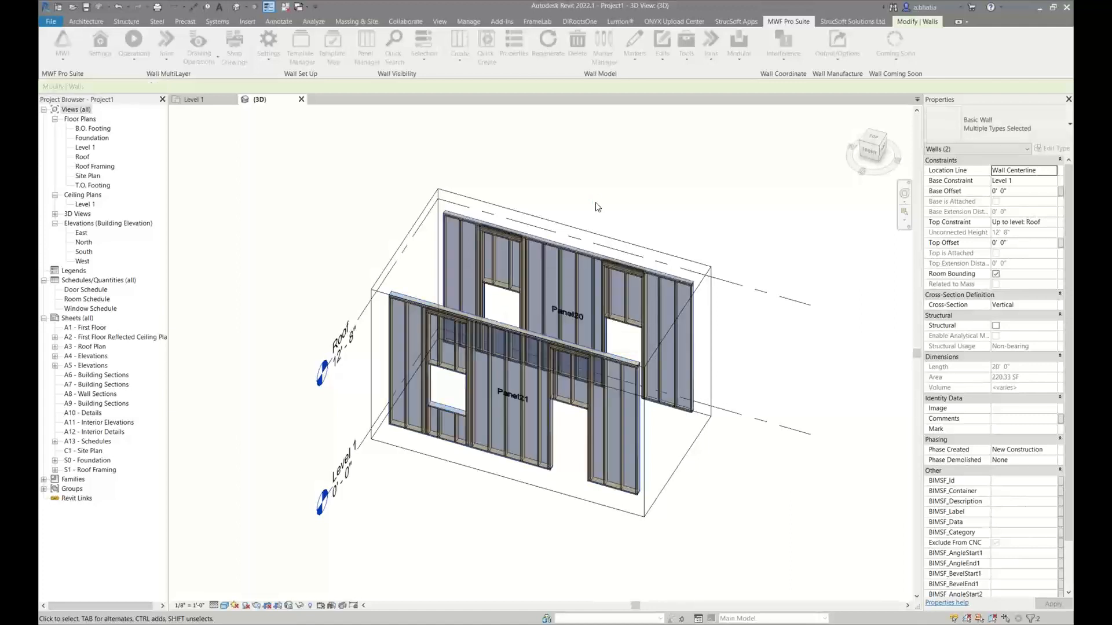
Clear the surface transparency overrides for the 3D view's structural categories from Structural Beam Systems through Structural Framing
scroll(410, 285, "up", 8)
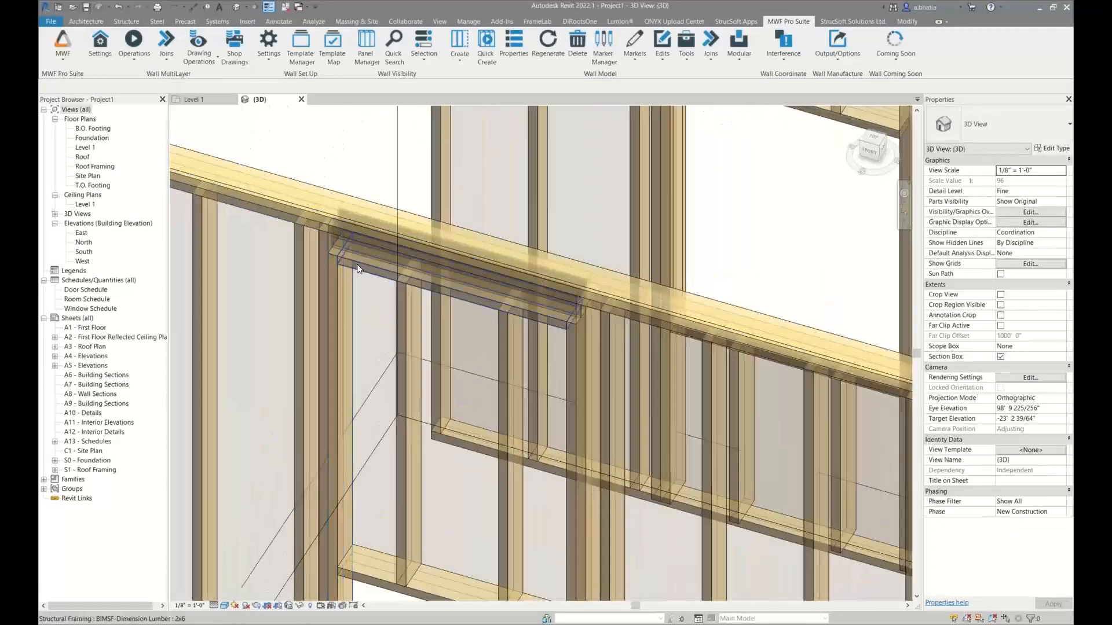
left_click(357, 320)
key("Escape")
key("v")
key("v")
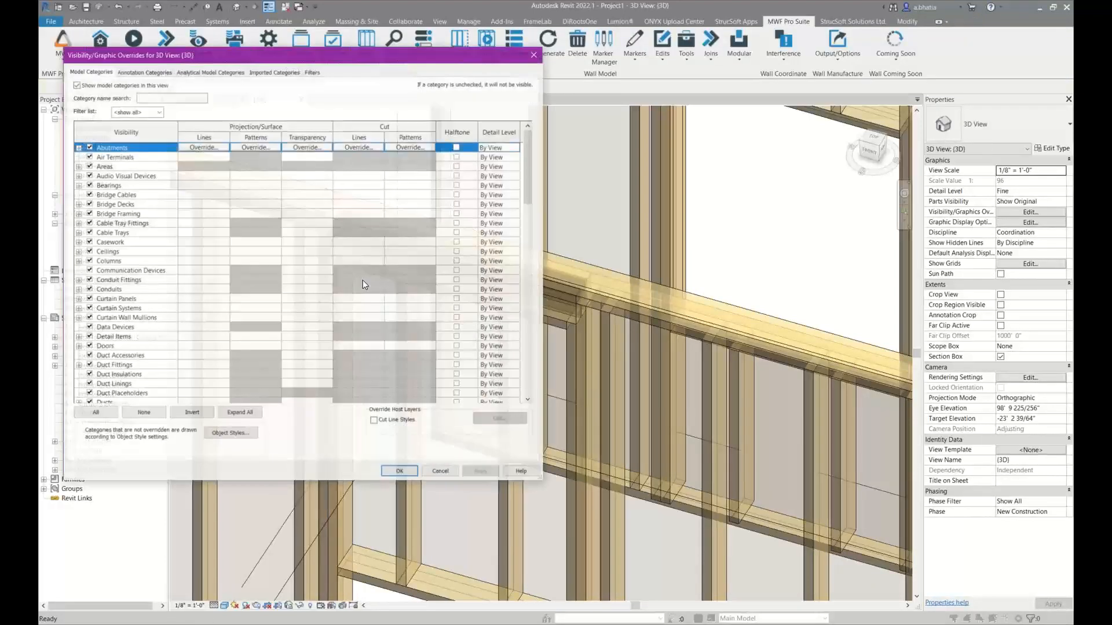
scroll(133, 278, "down", 20)
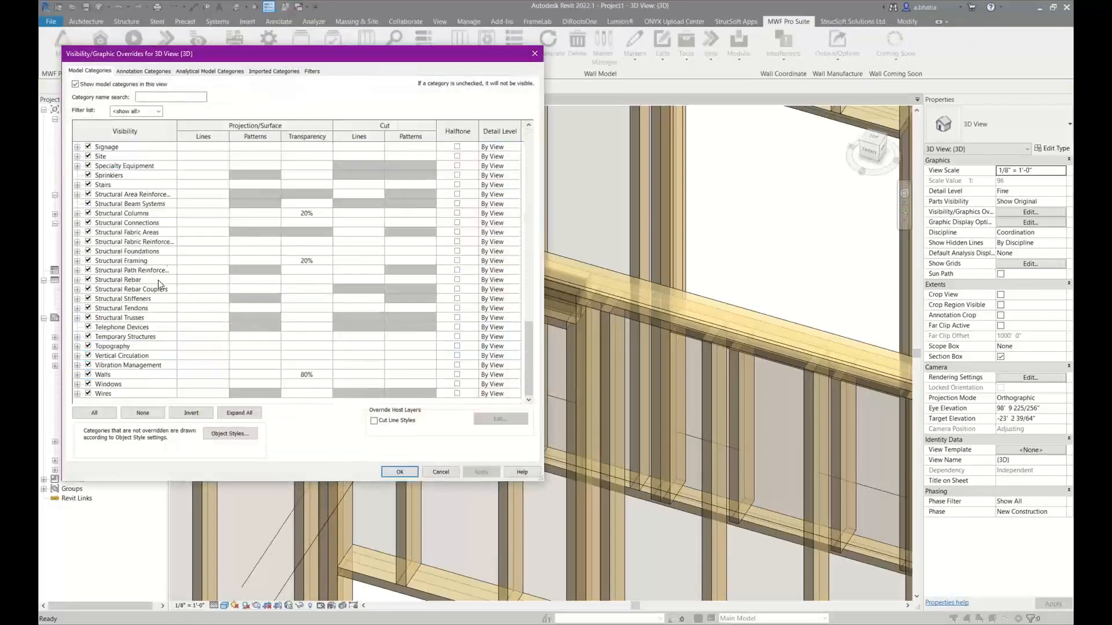
left_click(161, 204)
left_click(407, 251, "shift")
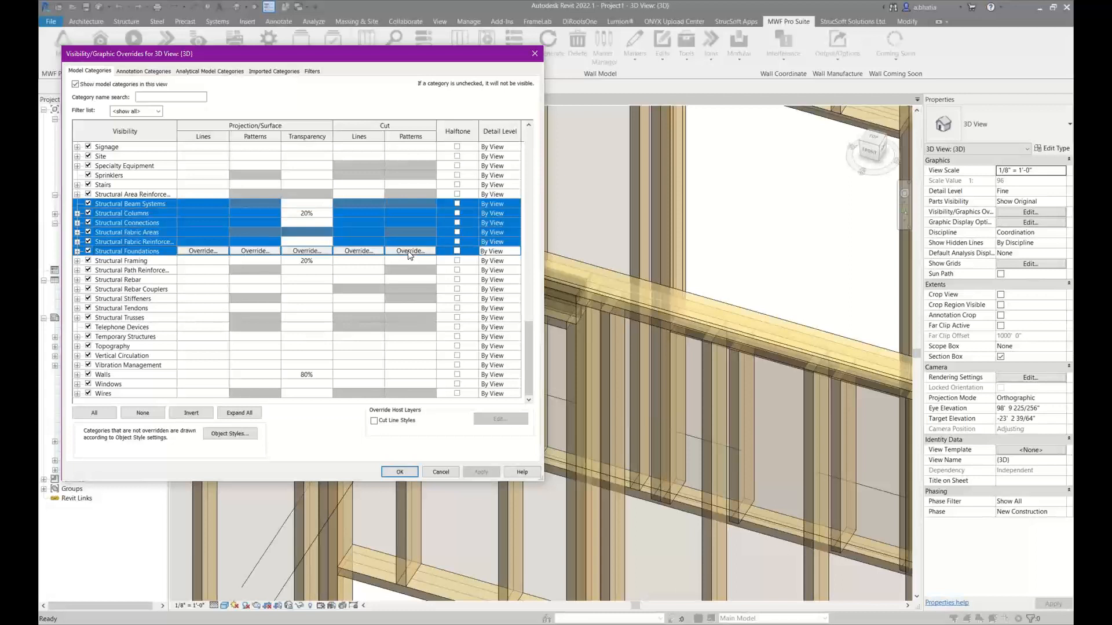
left_click(157, 260, "shift")
left_click(321, 261)
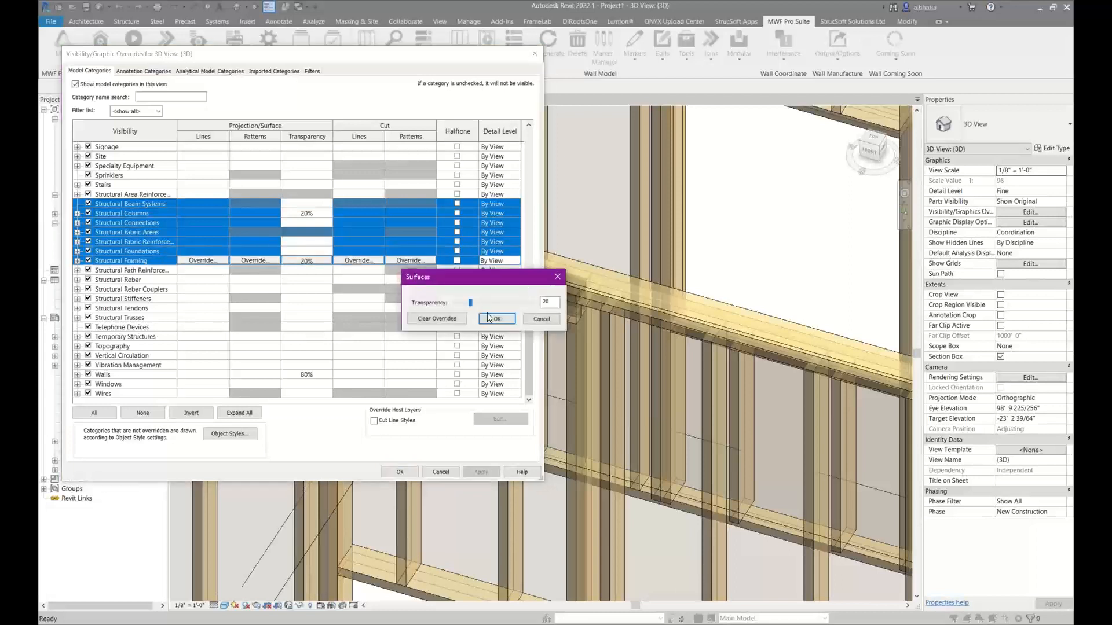
left_click(456, 319)
left_click(502, 321)
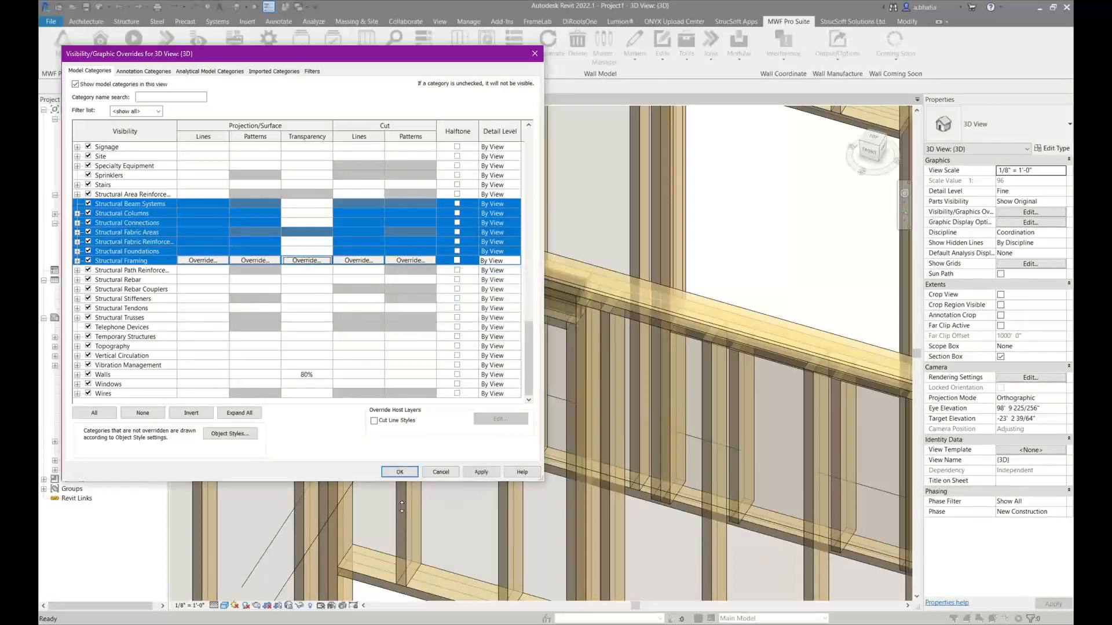
left_click(400, 472)
Examine the top plate above Panel21's window opening and how the header sits beneath it
scroll(384, 324, "up", 5)
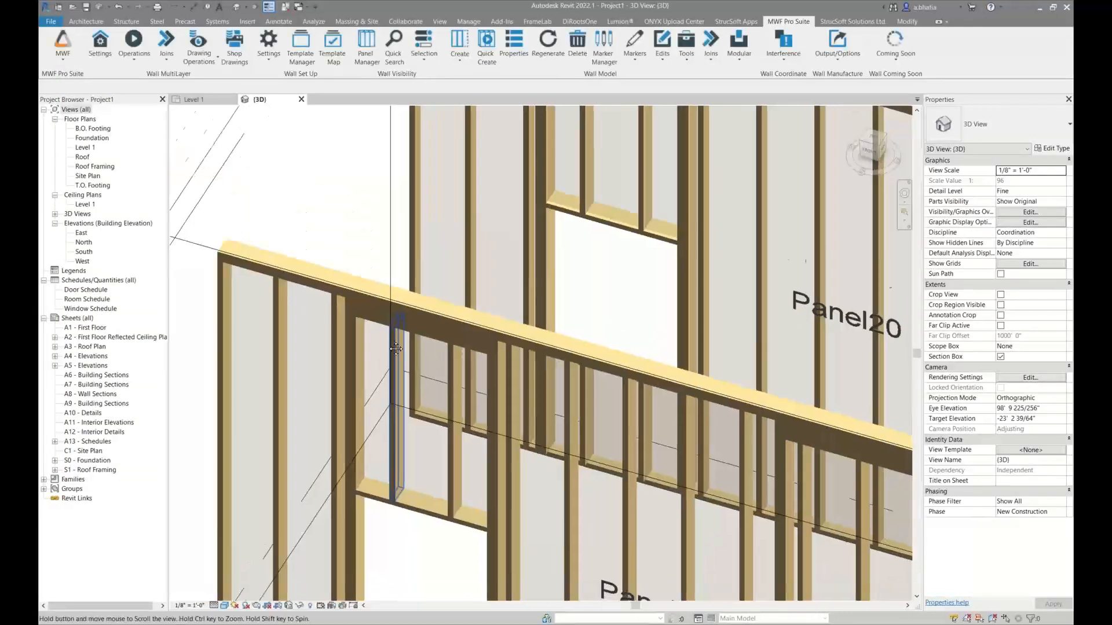
scroll(421, 231, "up", 4)
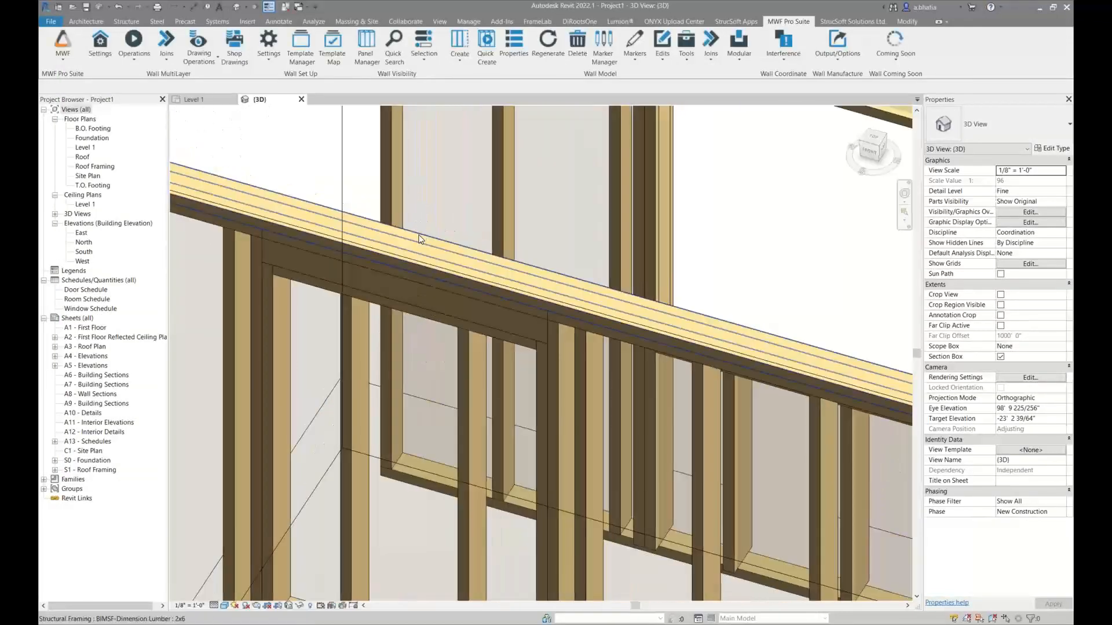
left_click(421, 242)
middle_click_drag(446, 268, 412, 315, "shift")
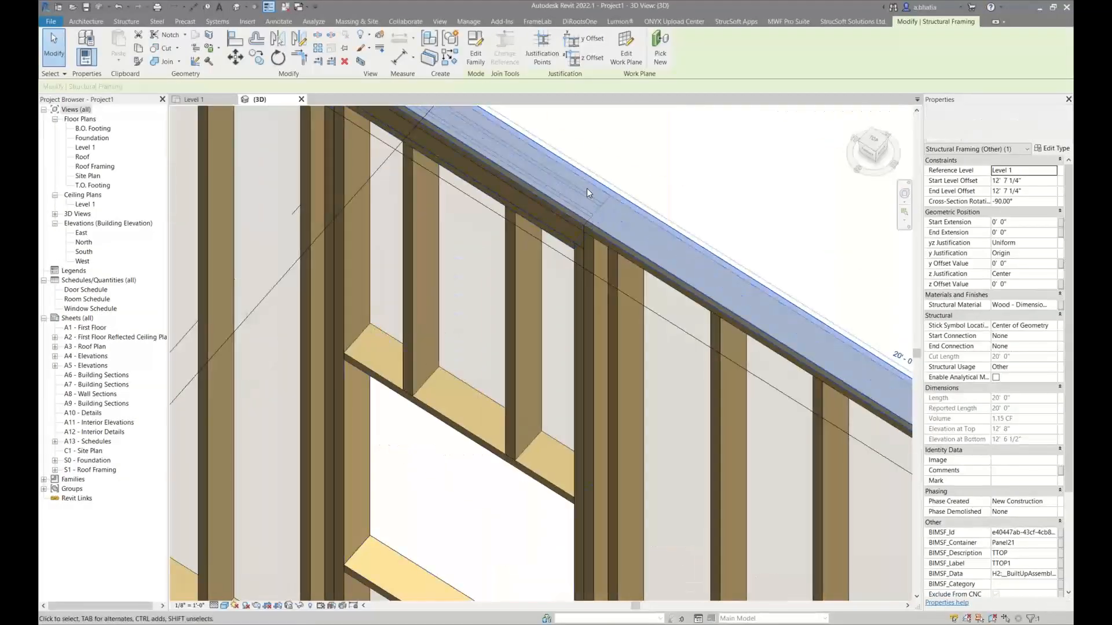
middle_click_drag(587, 194, 587, 347)
scroll(578, 339, "down", 1)
scroll(578, 339, "up", 2)
scroll(579, 339, "down", 6)
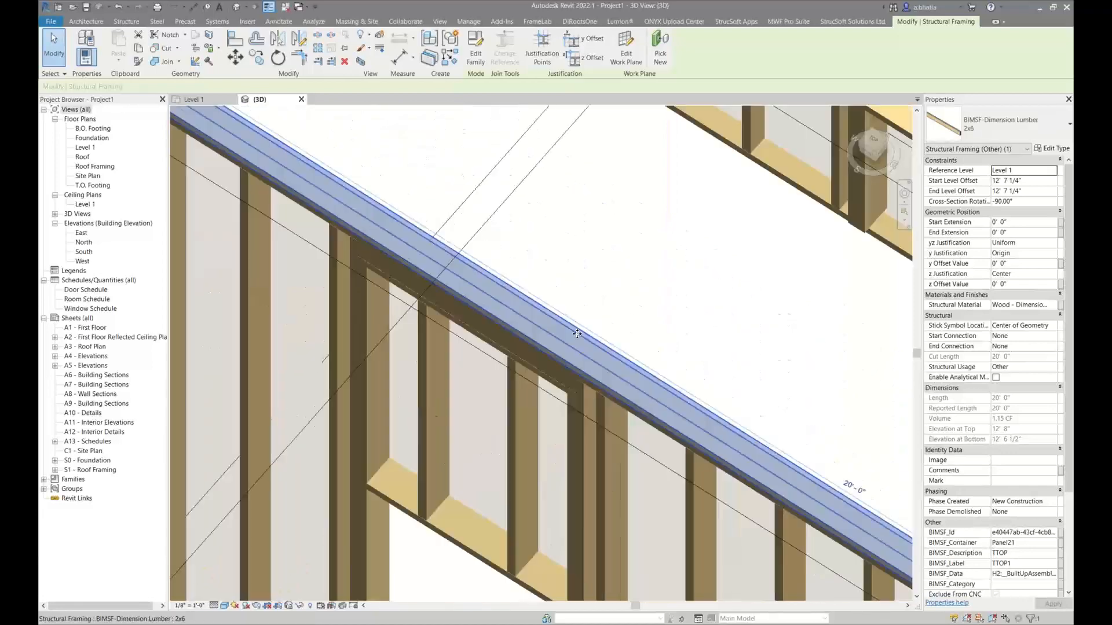
scroll(576, 319, "down", 3)
Examine the spaced header's cross-section at the wall end and select the two header filler pieces between its members
left_click(549, 244)
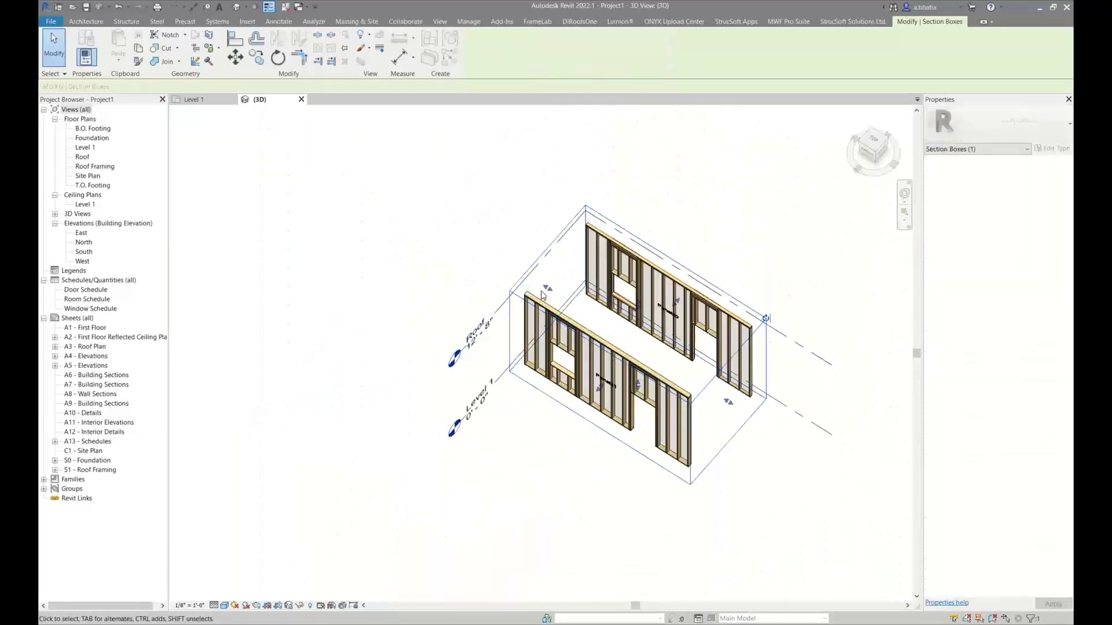
middle_click_drag(620, 324, 841, 276, "shift")
scroll(669, 344, "up", 10)
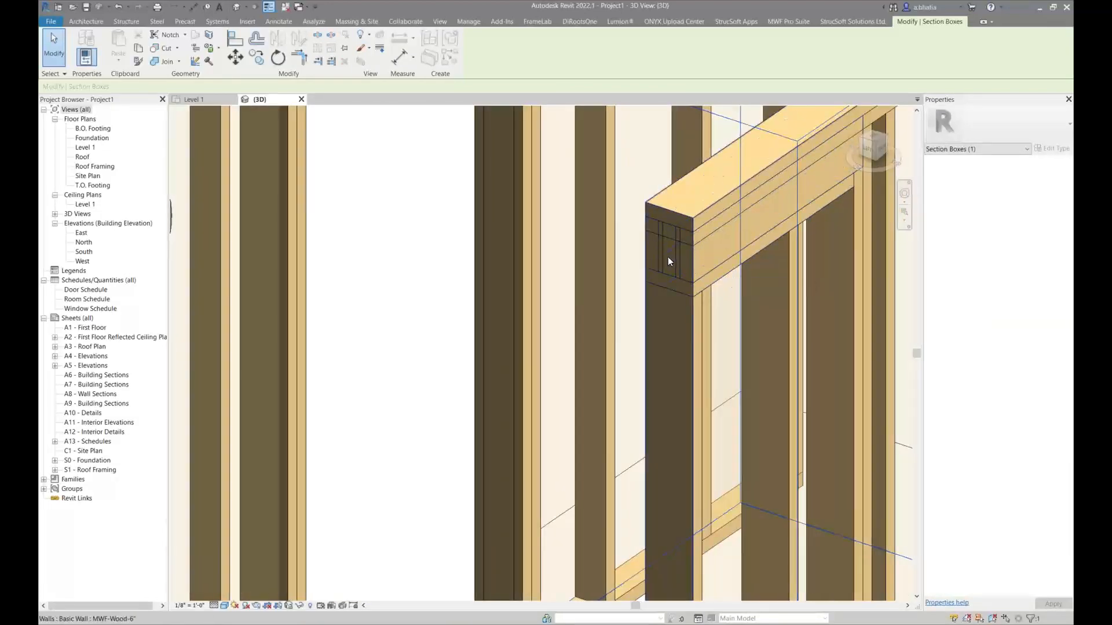
scroll(655, 250, "up", 2)
left_click(661, 248)
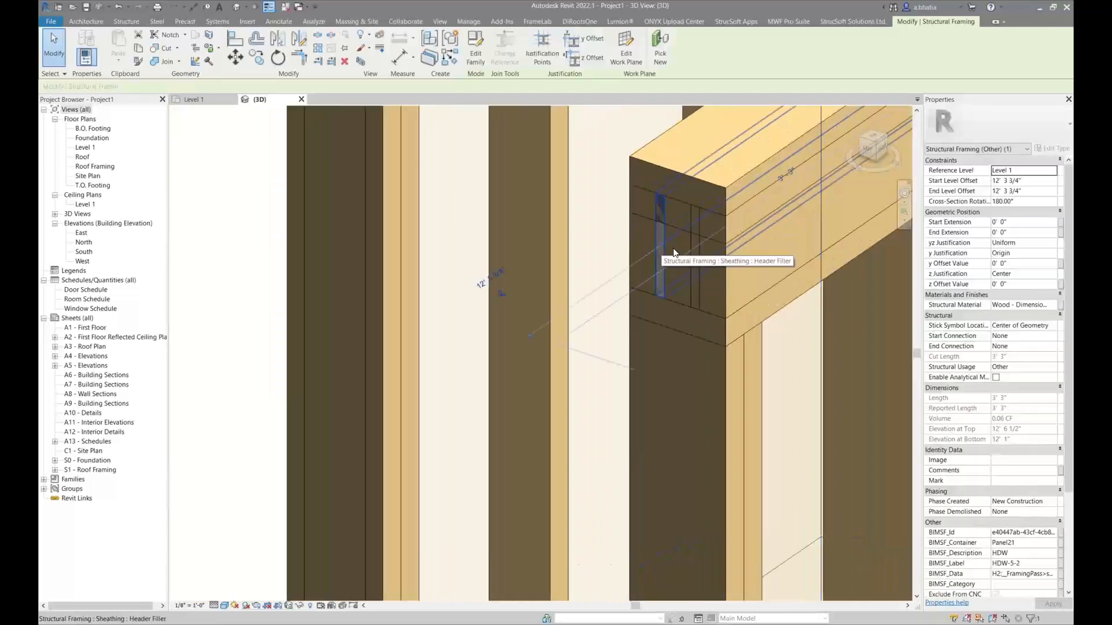
left_click(696, 266, "ctrl")
scroll(649, 304, "down", 5)
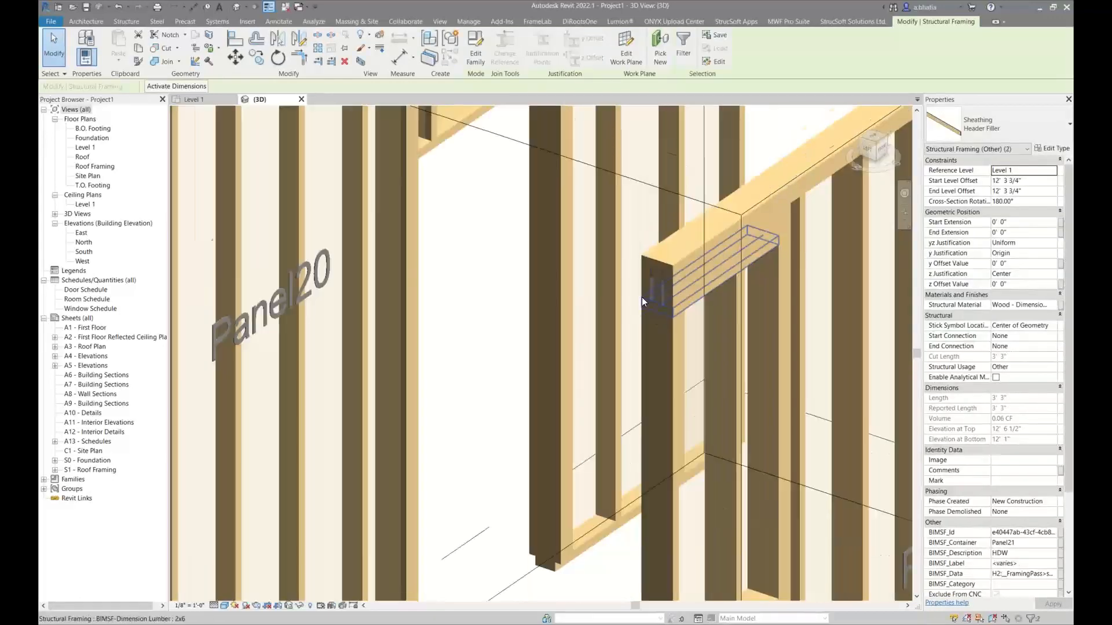
Check the lumber sizes of the regular stud and the neighbouring opening stud beside Panel20's header
middle_click_drag(670, 369, 669, 265)
scroll(659, 454, "up", 4)
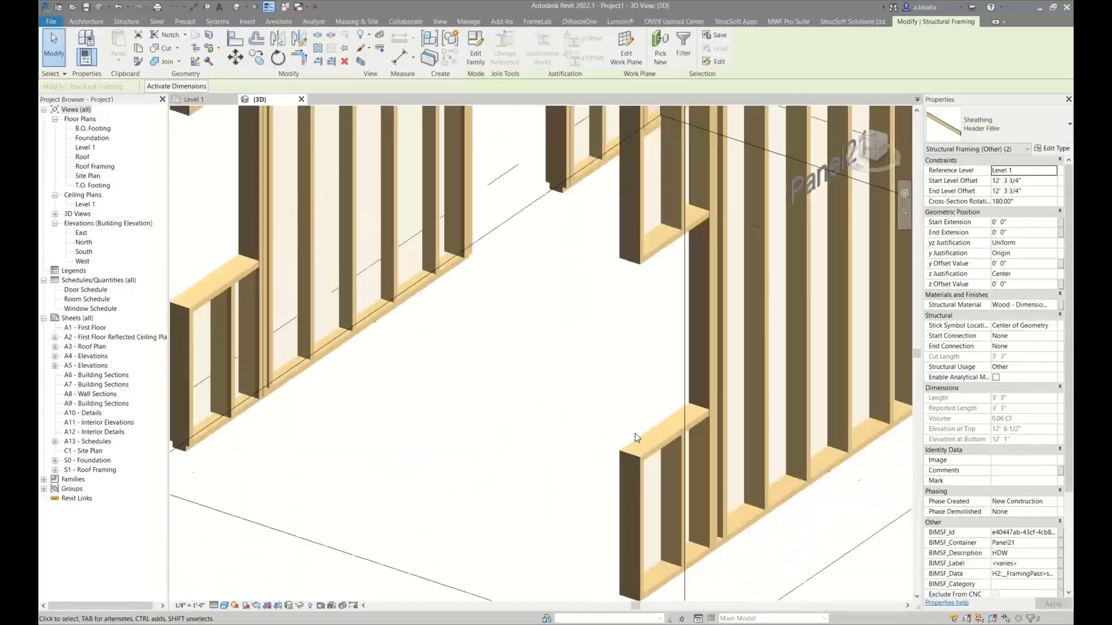
scroll(636, 441, "down", 3)
middle_click_drag(526, 413, 658, 530)
scroll(518, 155, "up", 3)
middle_click_drag(549, 289, 584, 515)
scroll(625, 272, "up", 3)
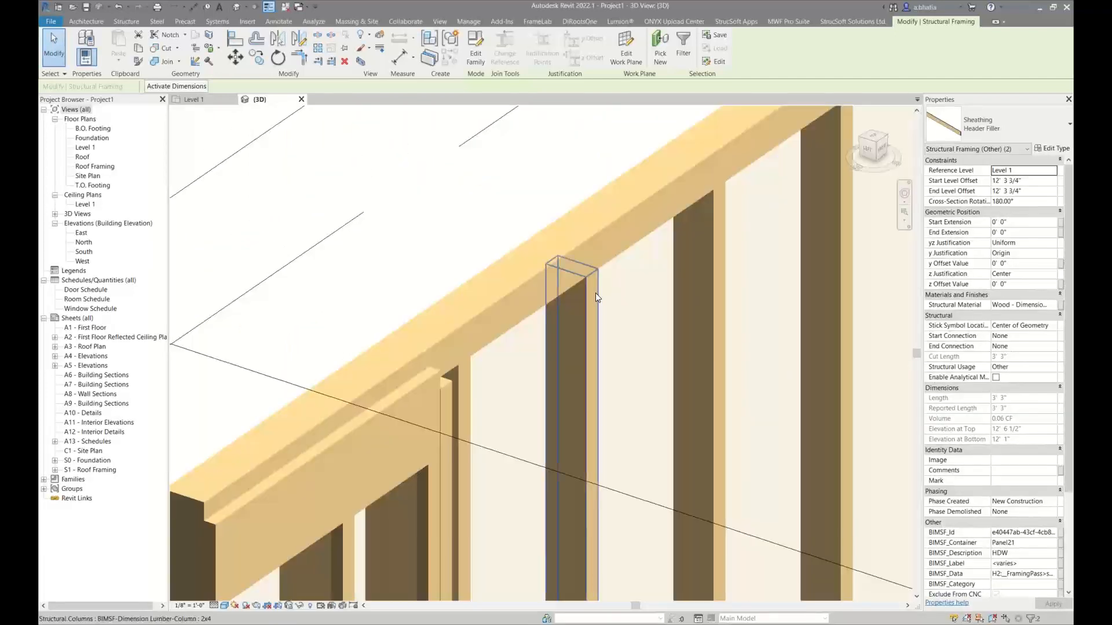
left_click(458, 380)
scroll(478, 327, "down", 2)
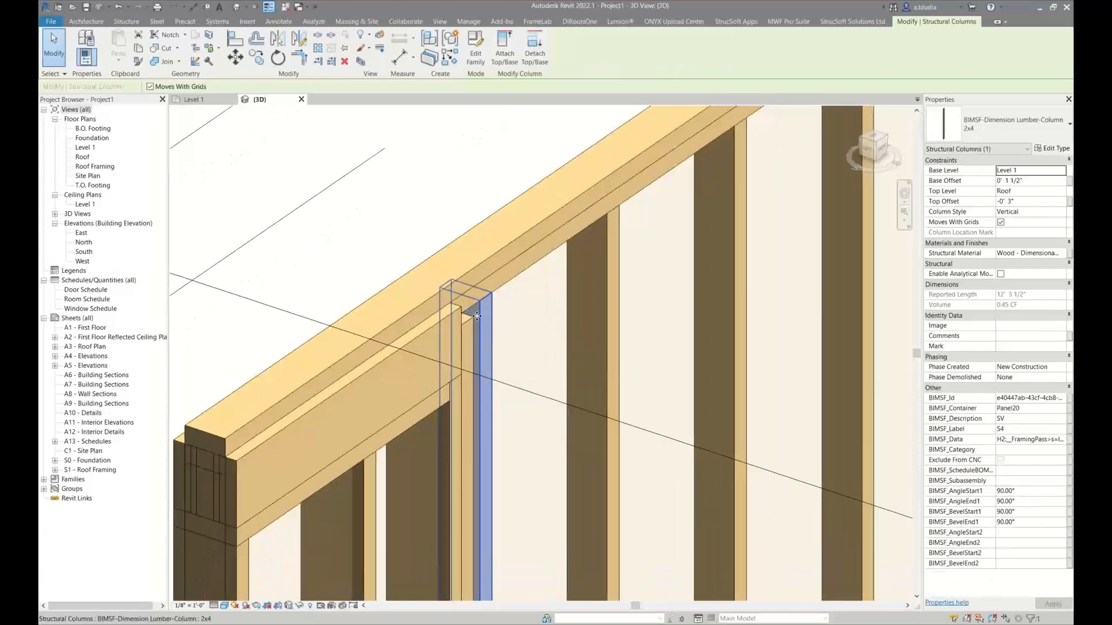
middle_click_drag(474, 324, 444, 270, "shift")
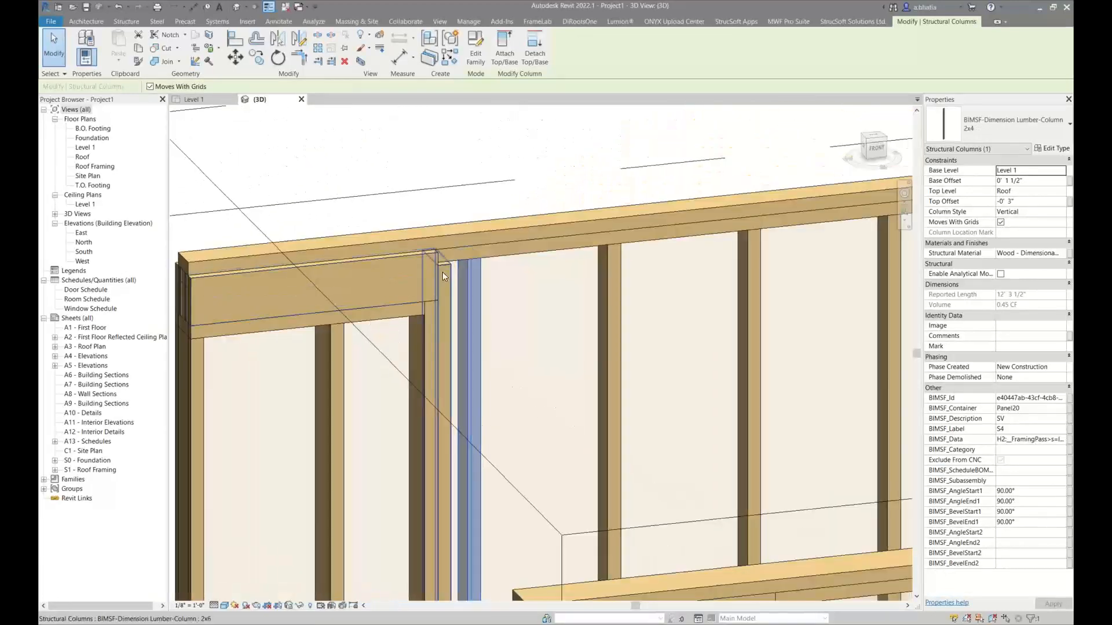
left_click(445, 269)
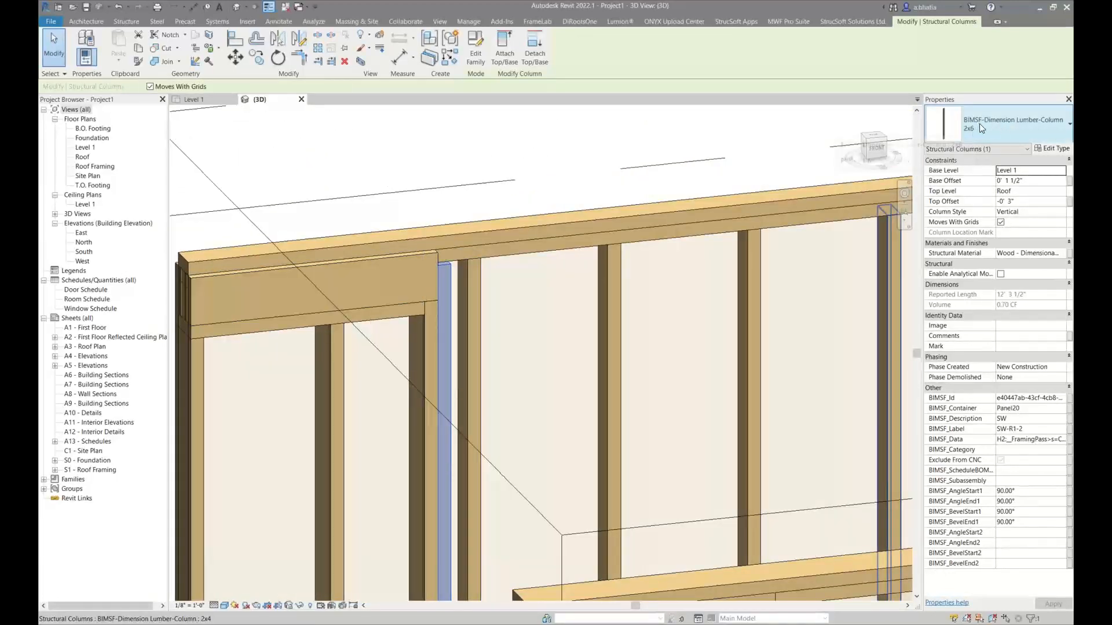
Inspect the horizontal member beneath Panel20's window header, and clear the selection
middle_click_drag(444, 252, 471, 241, "shift")
scroll(425, 304, "up", 4)
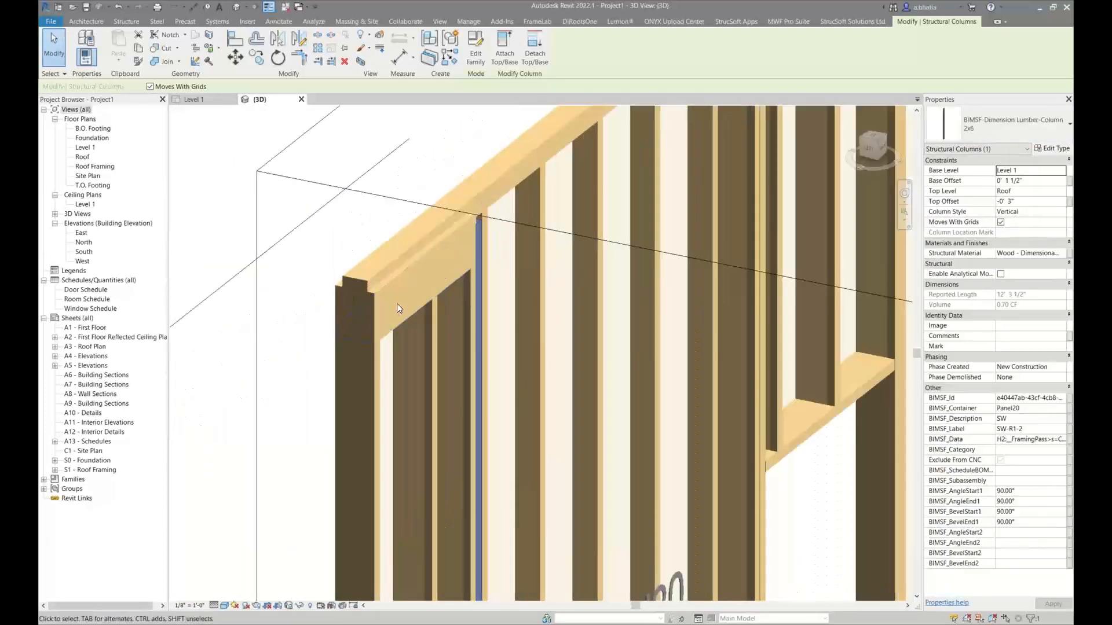
left_click(393, 329)
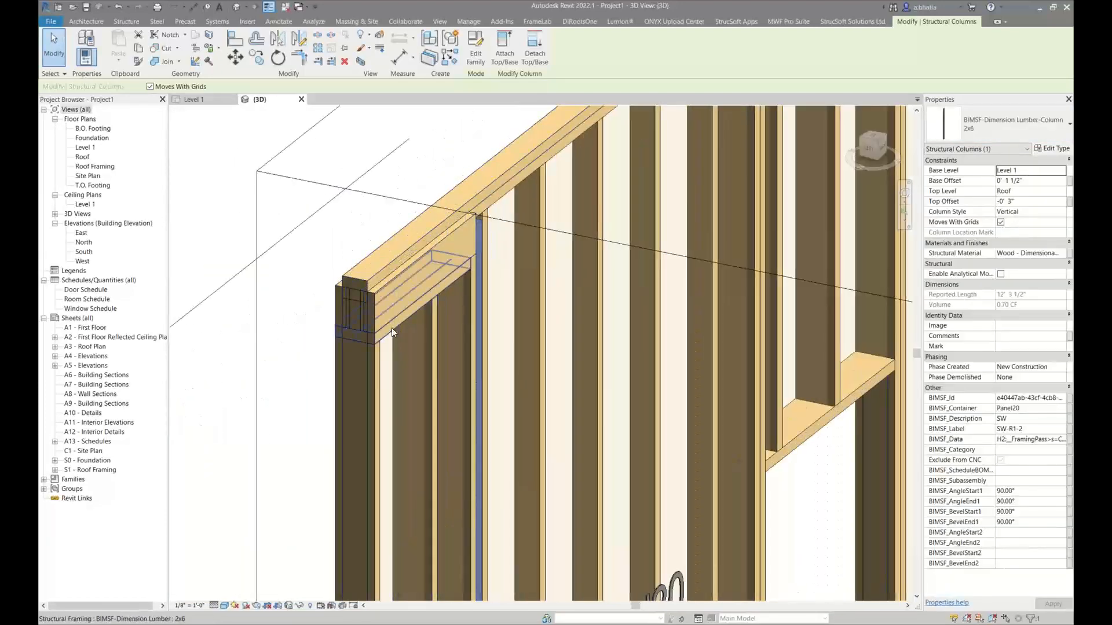
middle_click_drag(364, 300, 282, 327, "shift")
scroll(287, 322, "down", 5)
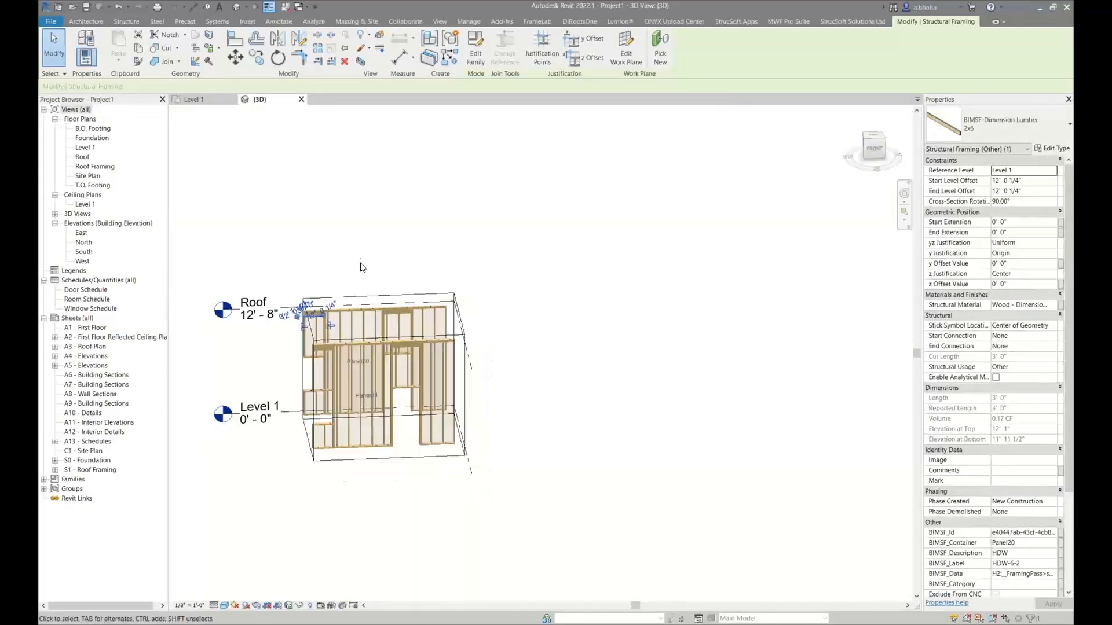
left_click(360, 266)
Select the two Beam Pocket walls in the Level 1 plan and isolate them in the 3D view
left_click(187, 102)
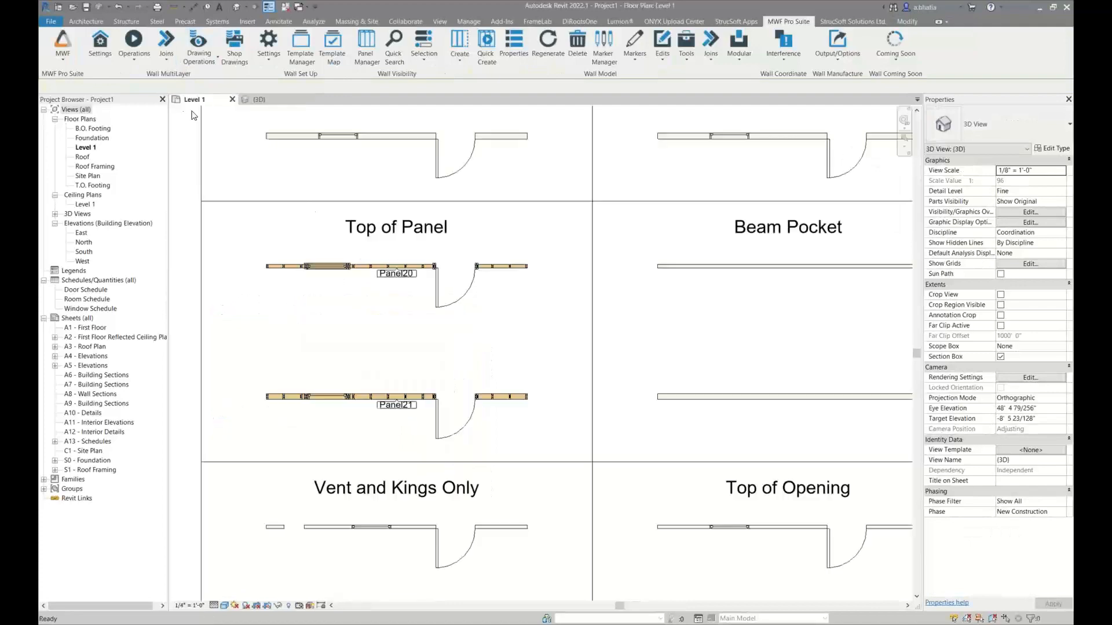
scroll(464, 270, "down", 3)
middle_click_drag(502, 278, 288, 243)
scroll(432, 248, "up", 4)
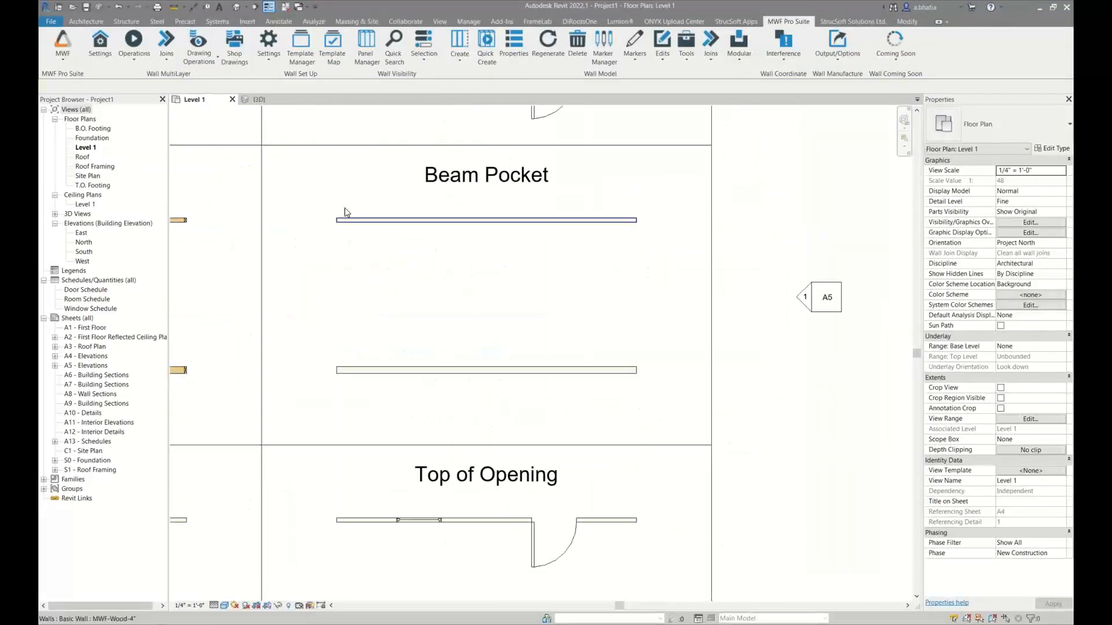
left_click_drag(348, 202, 304, 389)
scroll(356, 324, "down", 2)
middle_click_drag(356, 324, 529, 445)
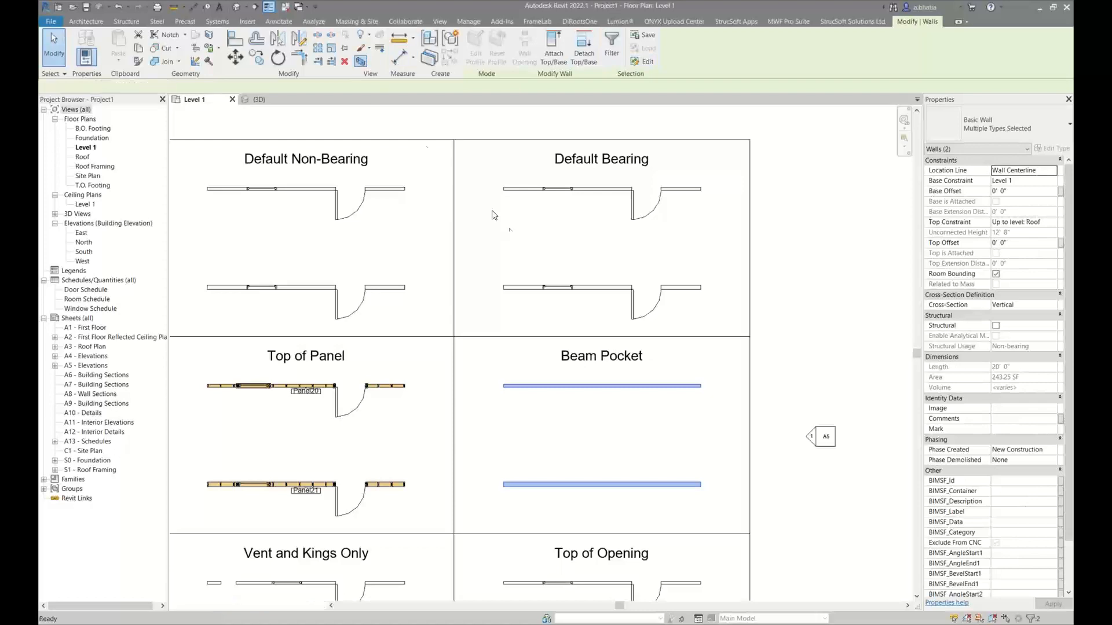
key("ctrl+Tab")
left_click(540, 189)
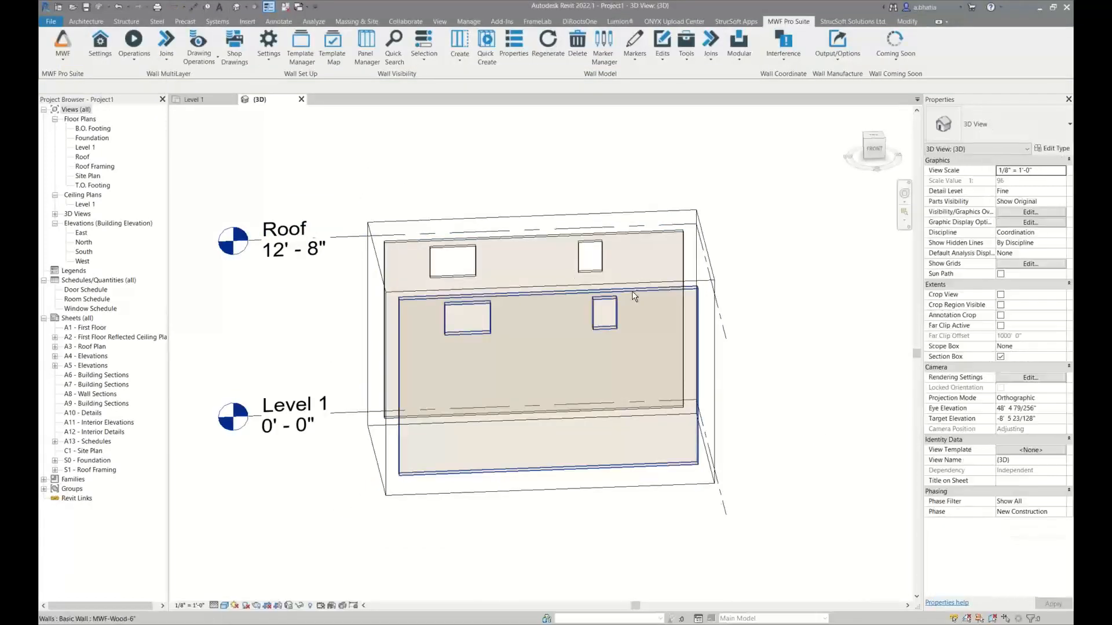
Select the narrower opening in both Beam Pocket walls and choose the Wood Opening - No Header framing type for them
middle_click_drag(632, 291, 547, 276, "shift")
left_click(571, 281)
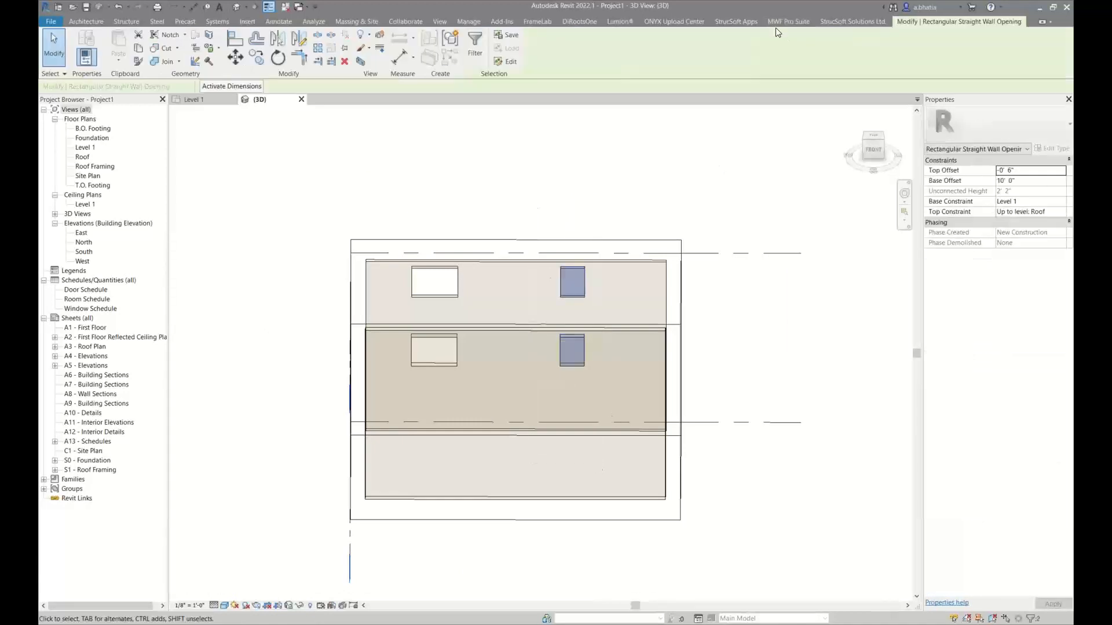
left_click(636, 58)
left_click(608, 75)
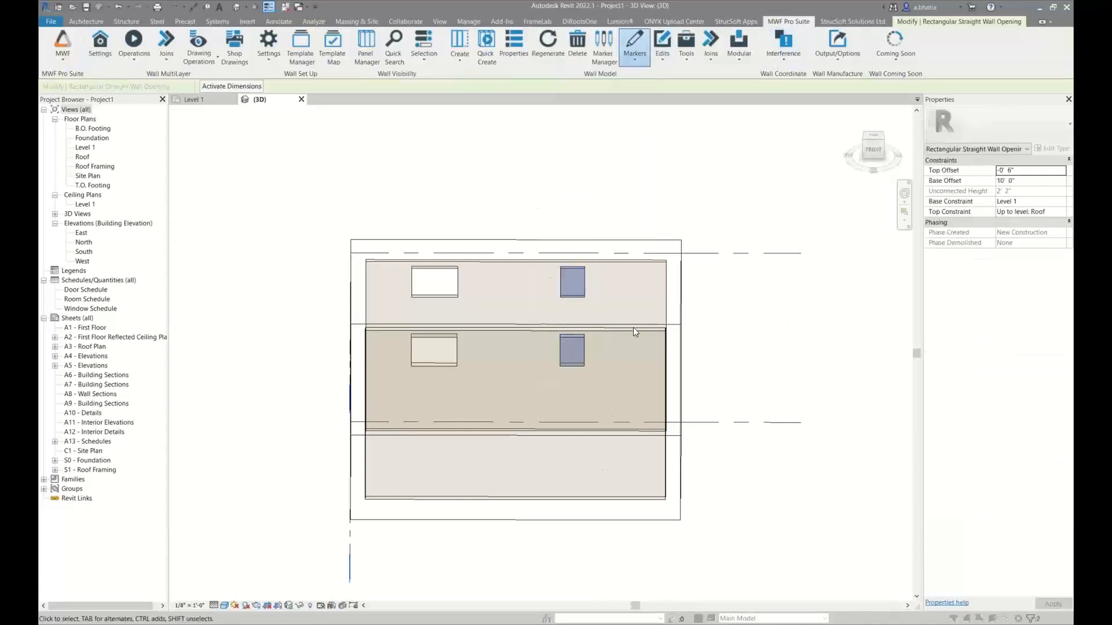
left_click(660, 200)
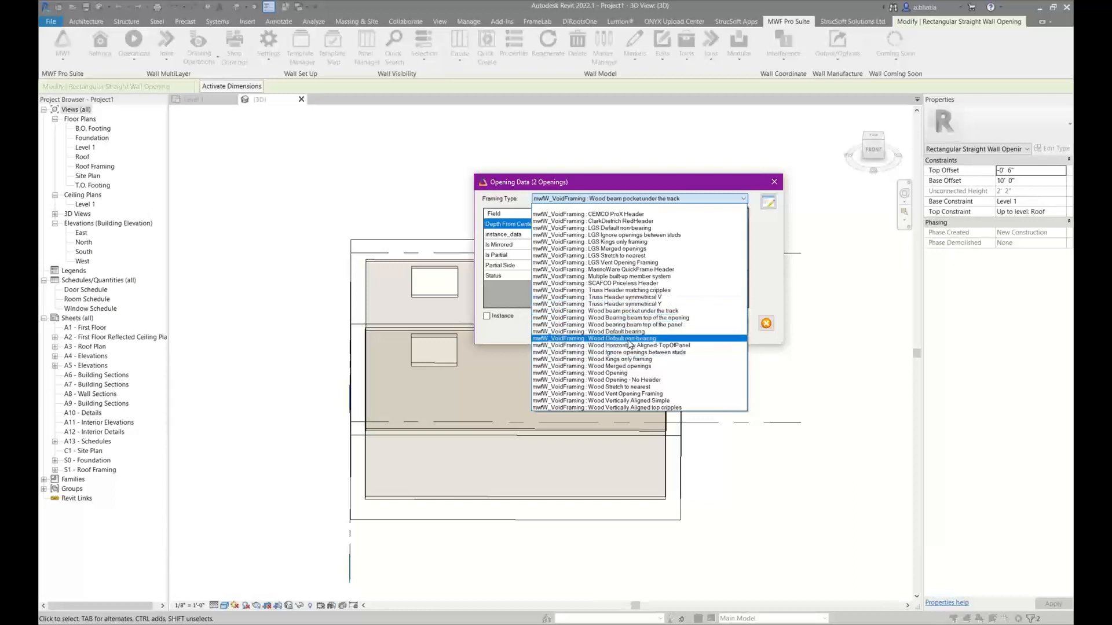
left_click(620, 380)
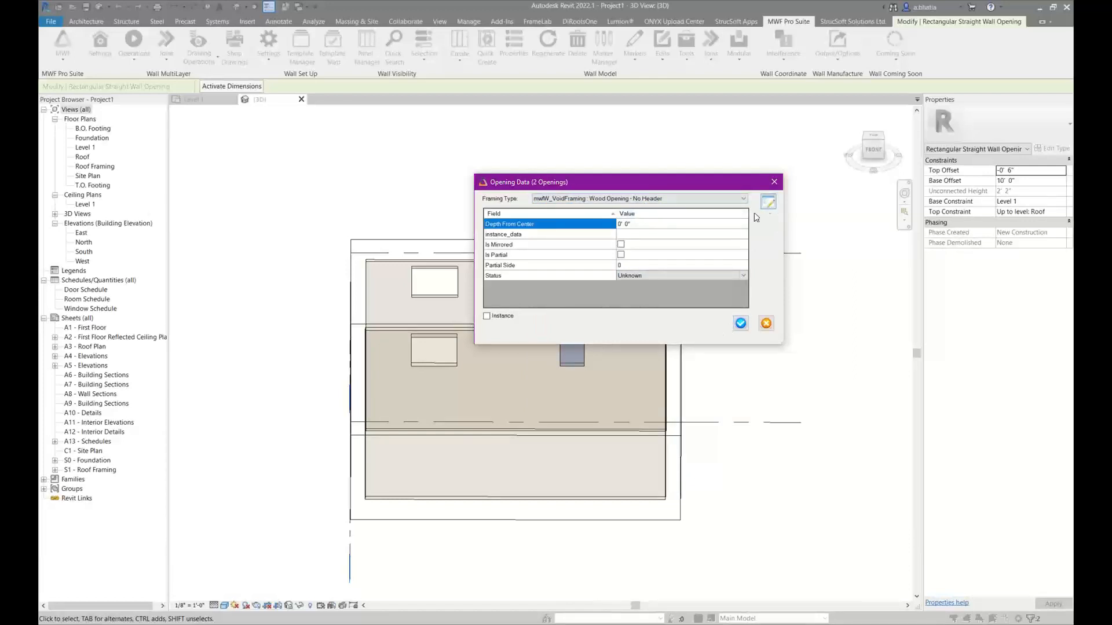
Review the No Header type's king, sill and cripple settings, accept them, and apply the type to the two narrower openings
left_click(768, 202)
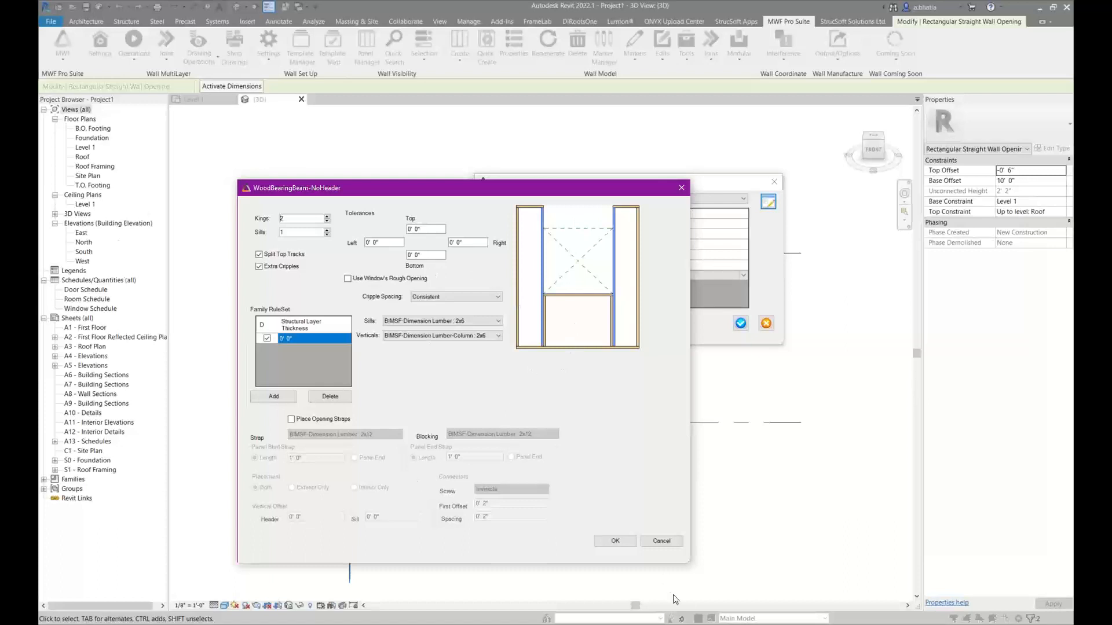
left_click(615, 540)
left_click(740, 323)
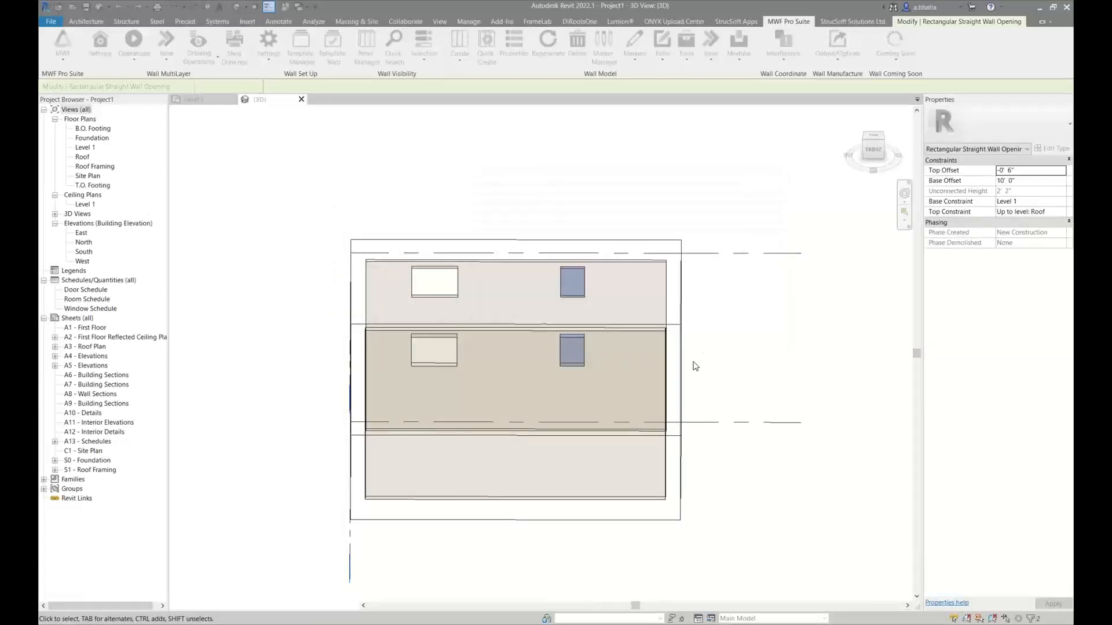
left_click(713, 278)
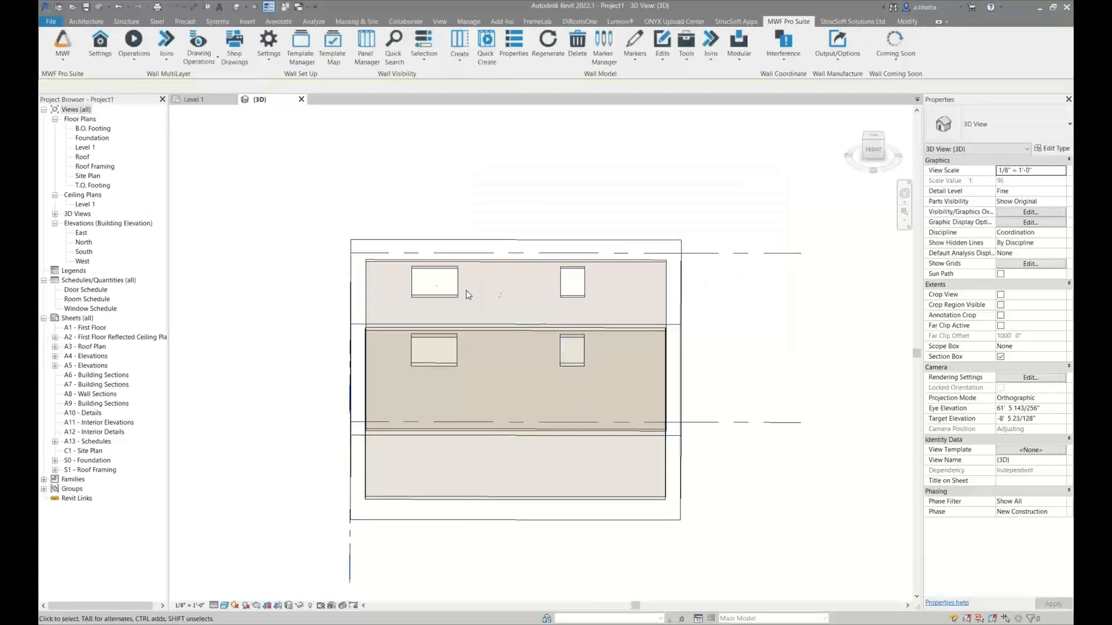
Select the wider opening in both Beam Pocket walls and use the Wood beam pocket under the track framing type
left_click(433, 280)
left_click(433, 349, "ctrl")
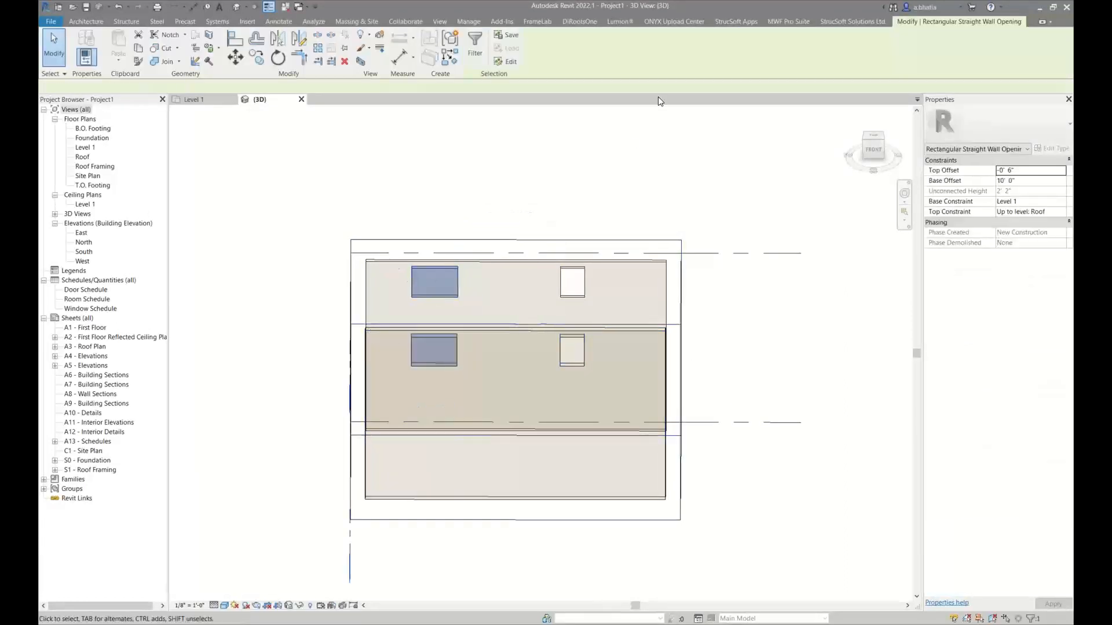
left_click(774, 21)
left_click(634, 49)
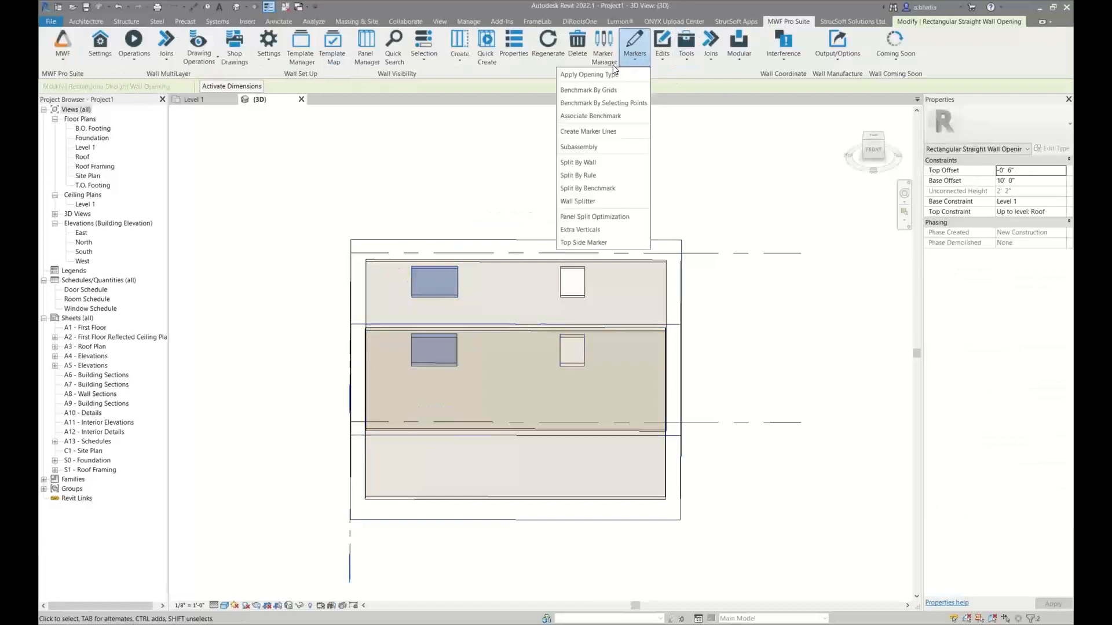
left_click(614, 74)
left_click(619, 198)
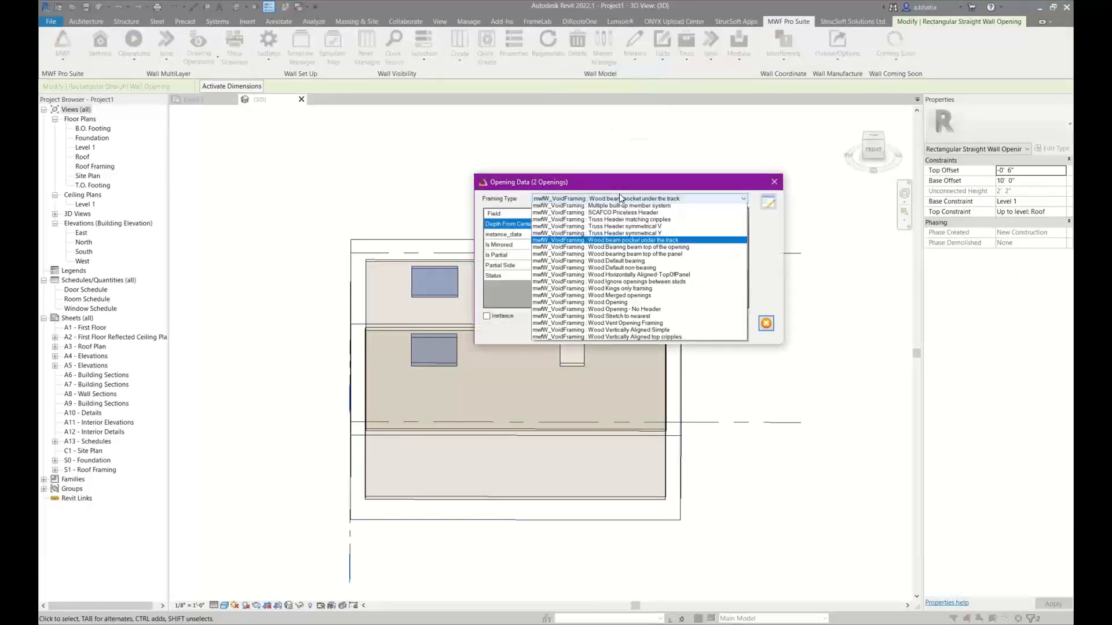
left_click(620, 198)
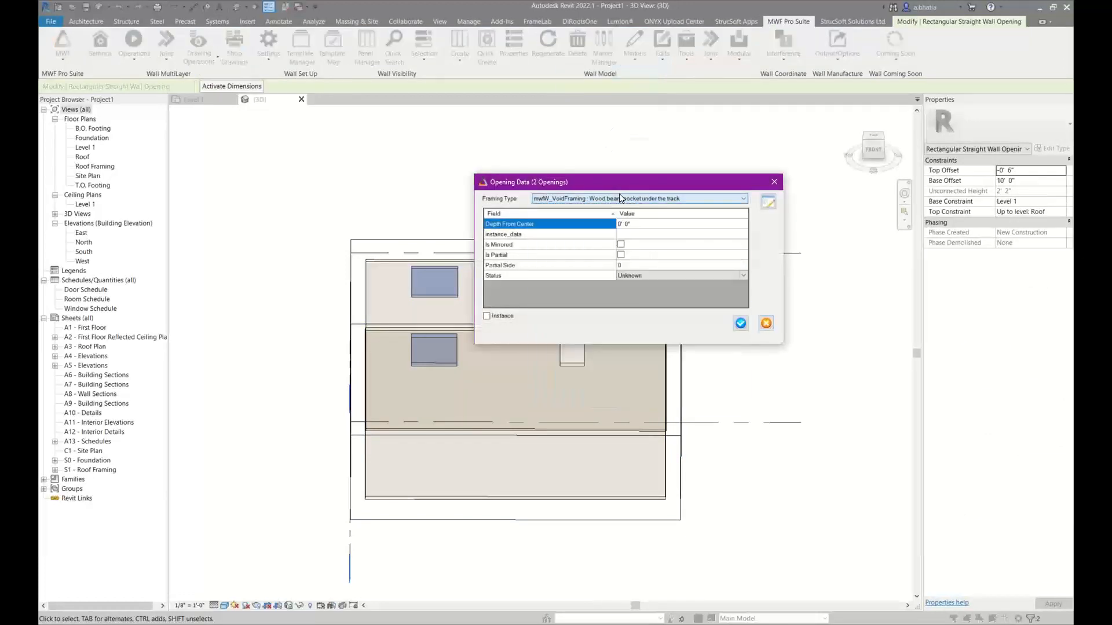
Keep the beam pocket's fillers as BIMSF-Dimension Lumber-Column : 2x6 and apply the framing type to both wider openings
left_click(773, 206)
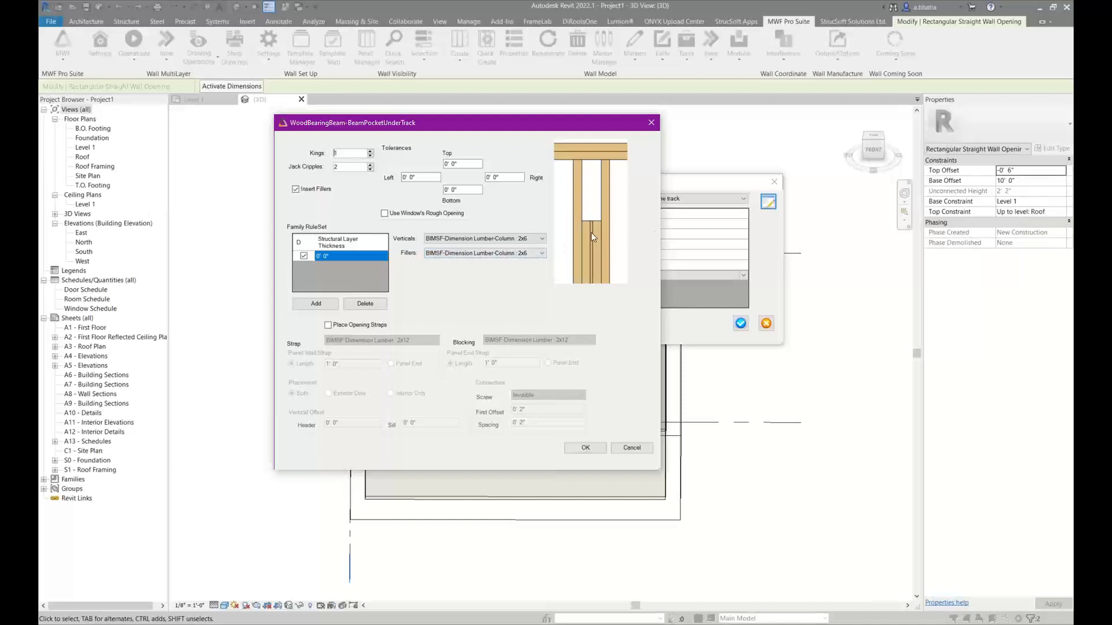
left_click(463, 253)
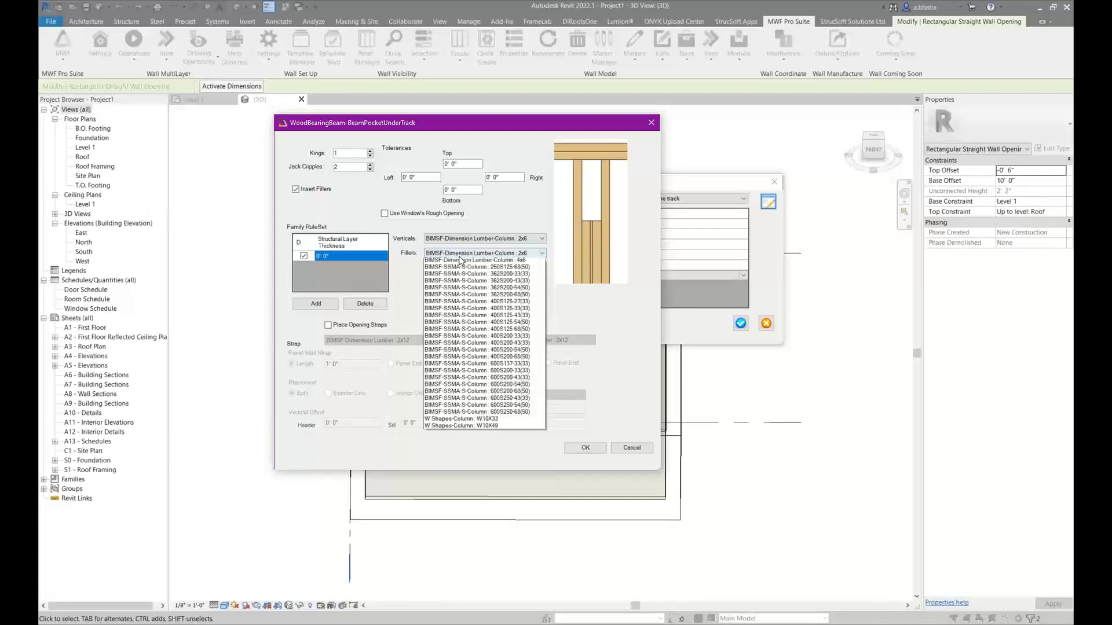
left_click(462, 261)
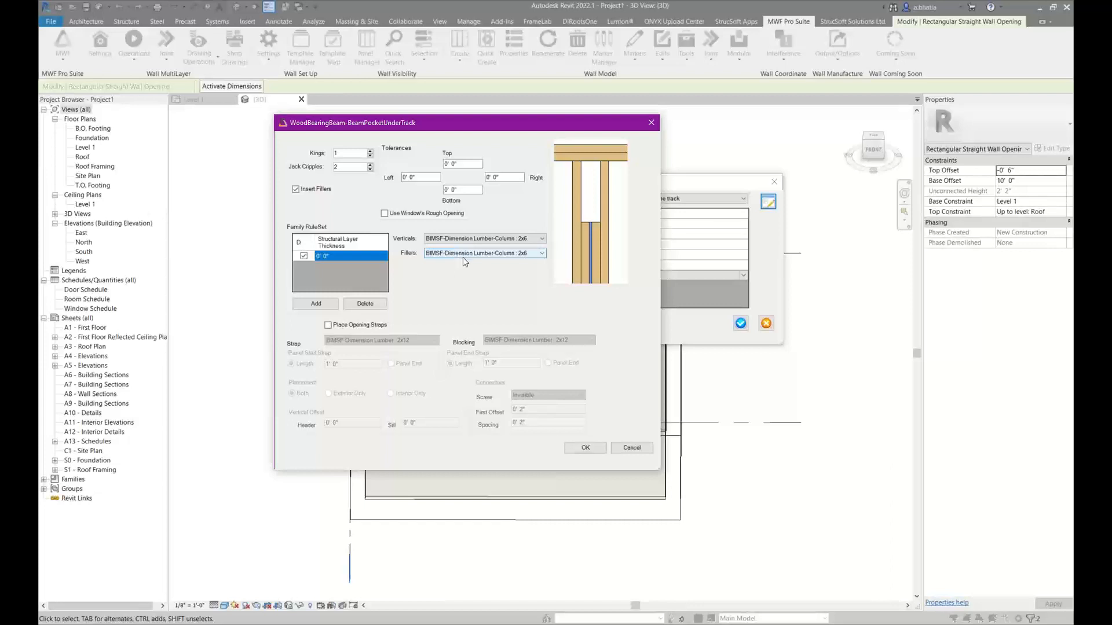
left_click(589, 447)
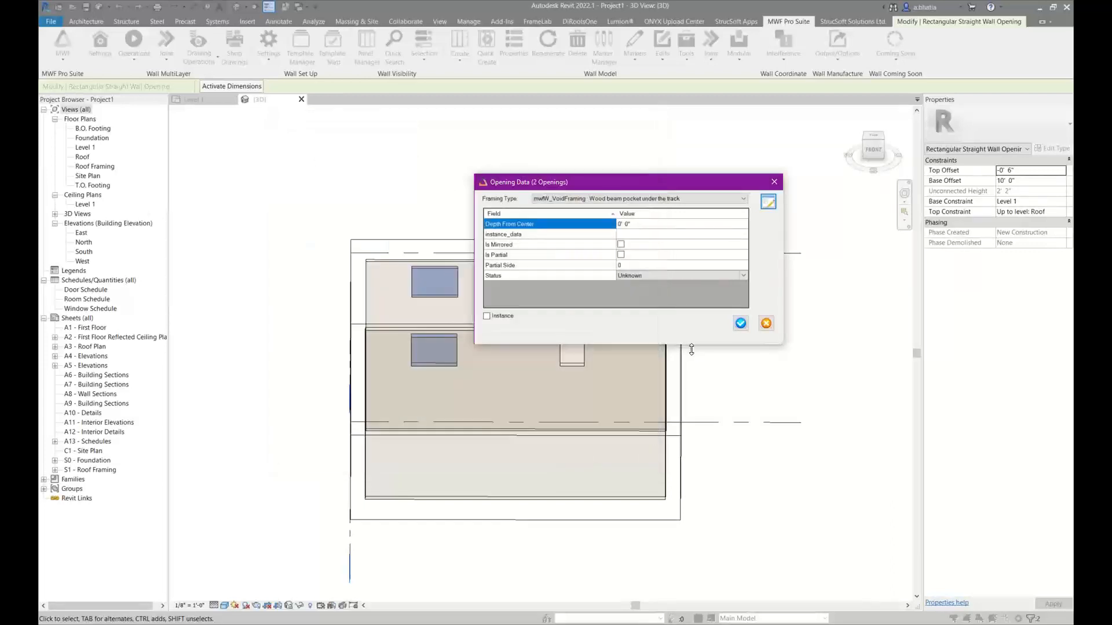
left_click(738, 322)
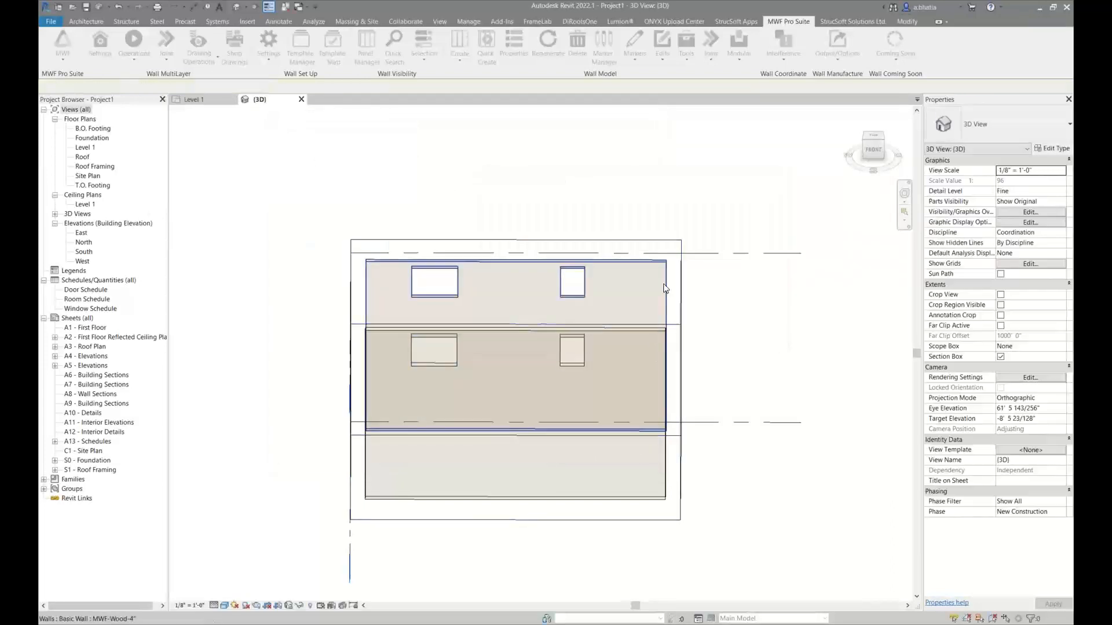
Frame the two Beam Pocket walls with Quick Create and clear the selection
left_click(666, 370)
left_click(662, 442, "ctrl")
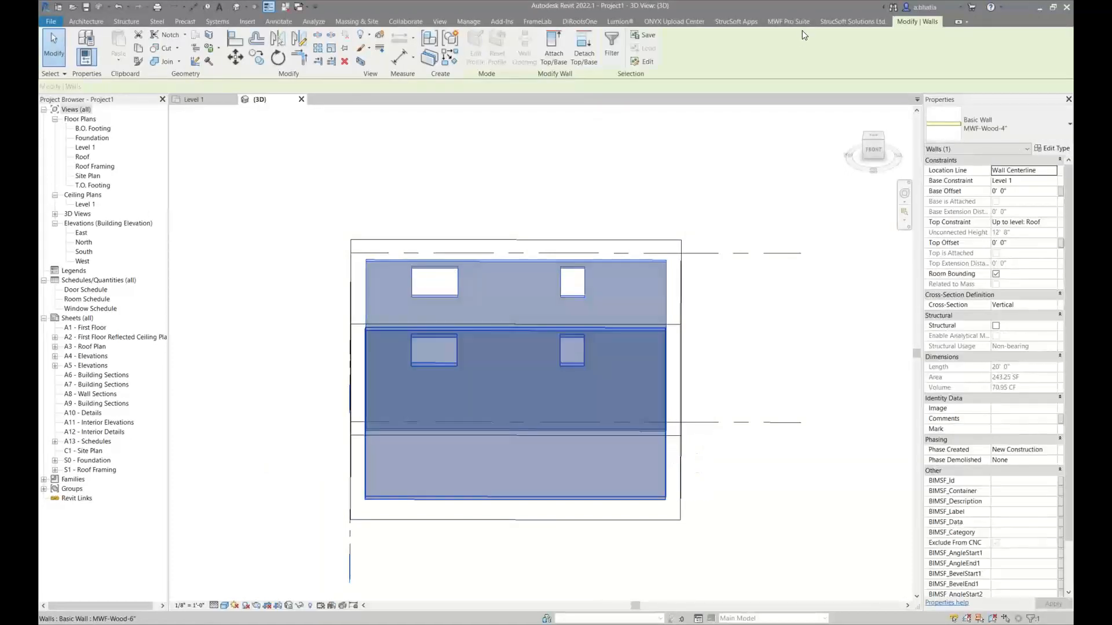
left_click(801, 25)
left_click(486, 46)
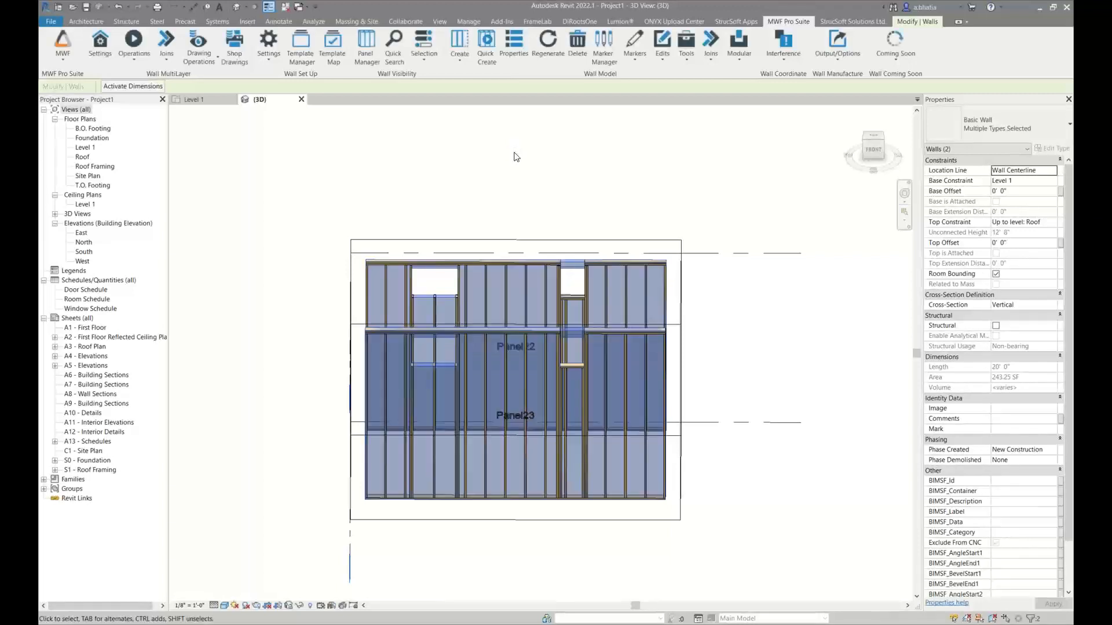
left_click(516, 156)
Inspect the top plates, kings and sill around the narrower no-header opening in the Panel22 wall
middle_click_drag(586, 281, 564, 292, "shift")
scroll(564, 294, "up", 6)
left_click(562, 296)
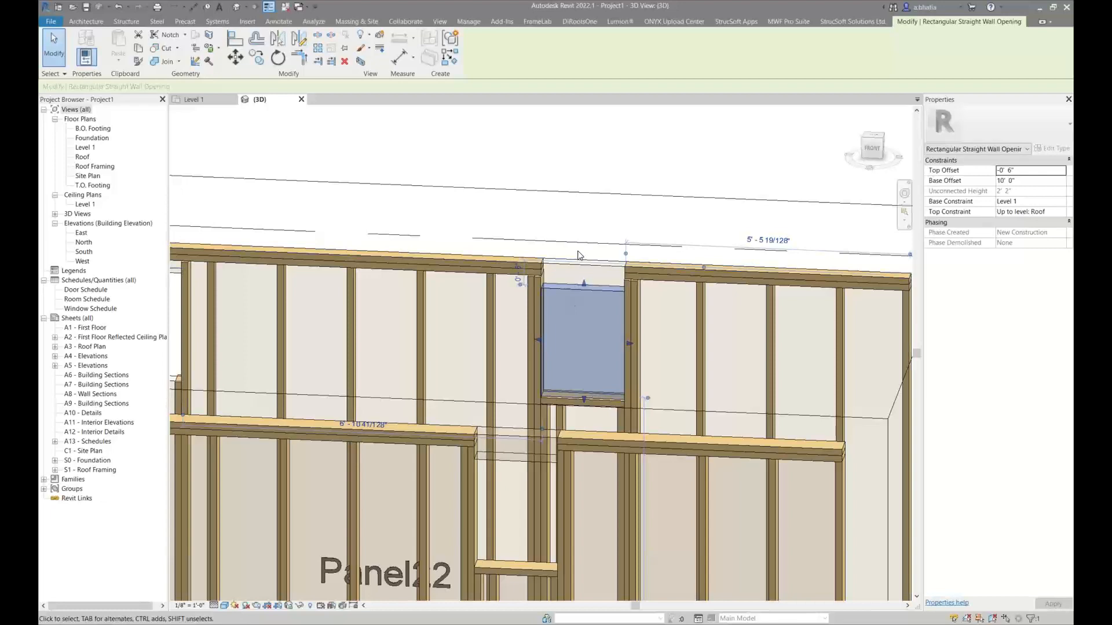
scroll(578, 255, "down", 1)
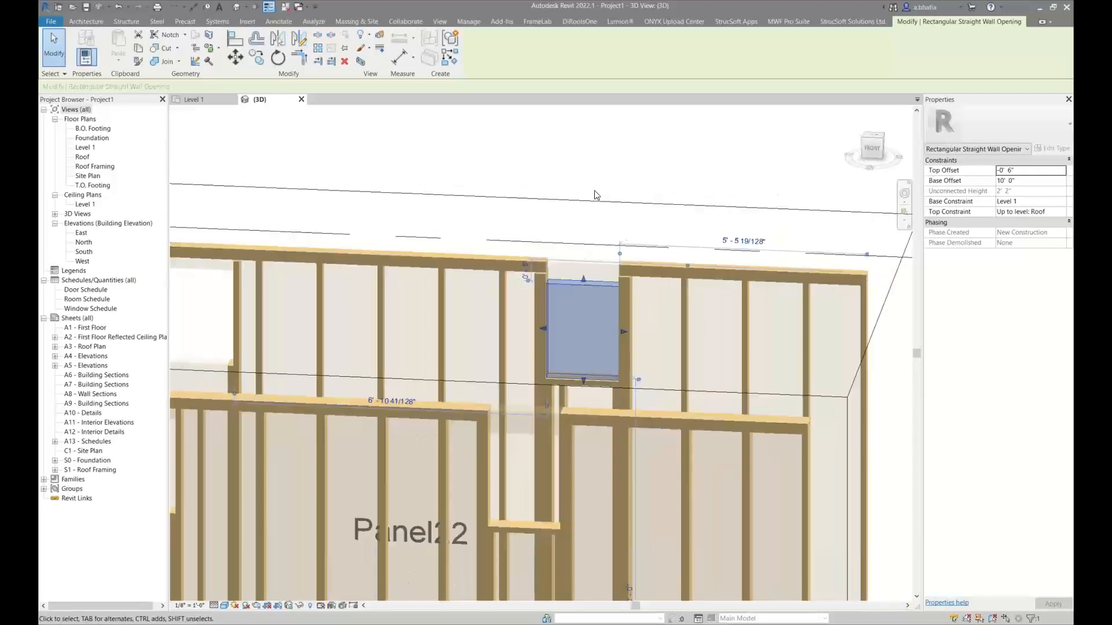
key("Escape")
scroll(552, 279, "down", 4)
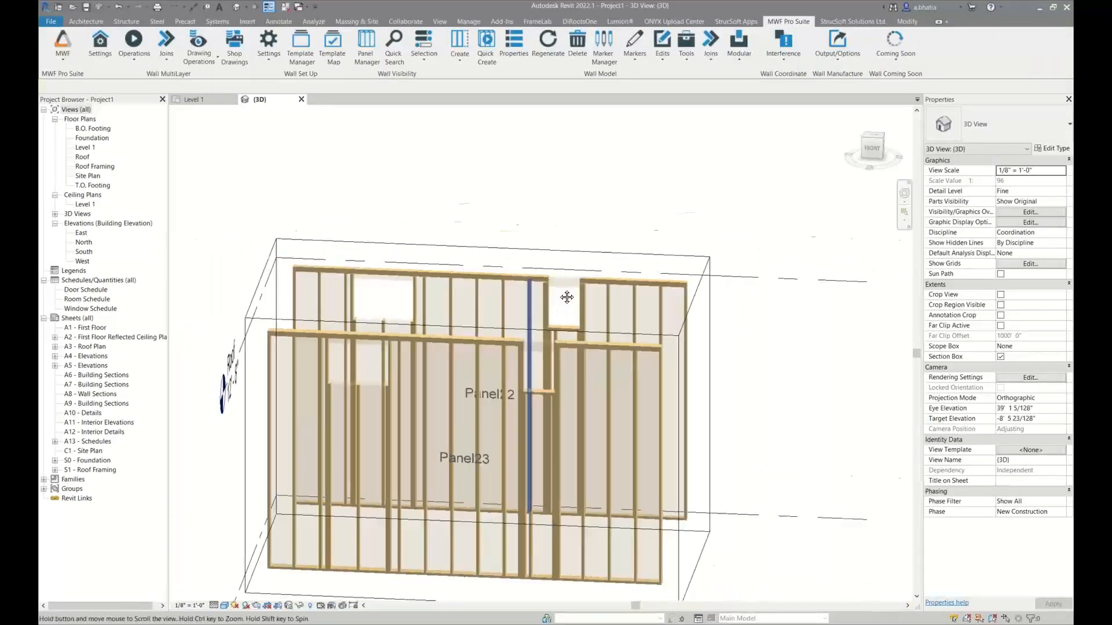
Inspect the jack cripple beneath Panel23's wider opening and select that opening beneath the top plate
middle_click_drag(534, 328, 395, 352, "shift")
scroll(297, 351, "up", 4)
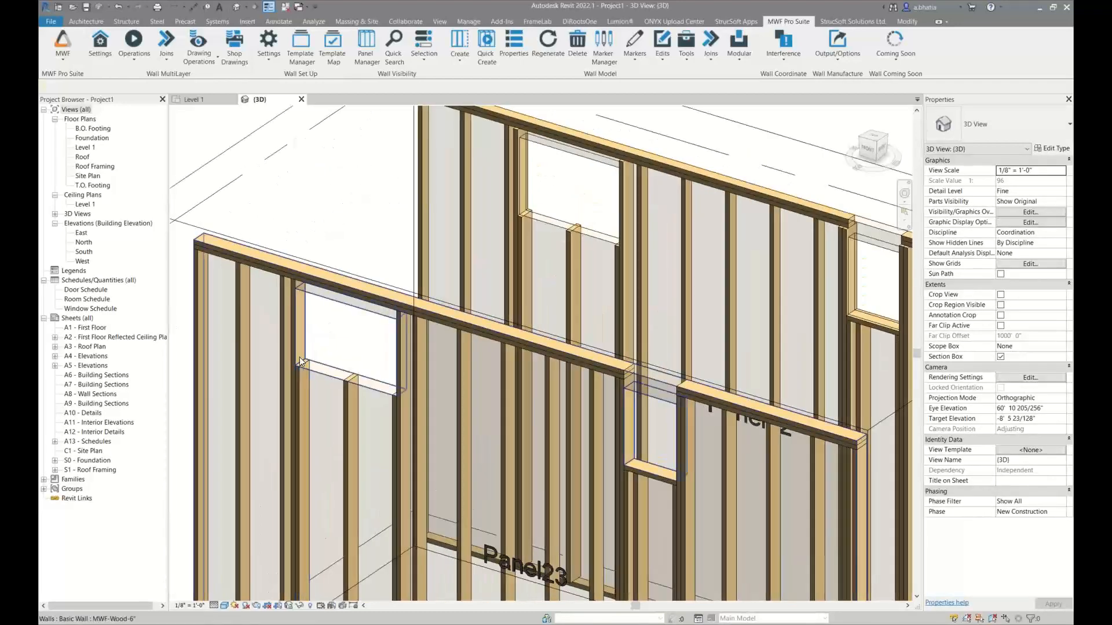
left_click(348, 390)
scroll(350, 321, "down", 6)
scroll(350, 318, "up", 1)
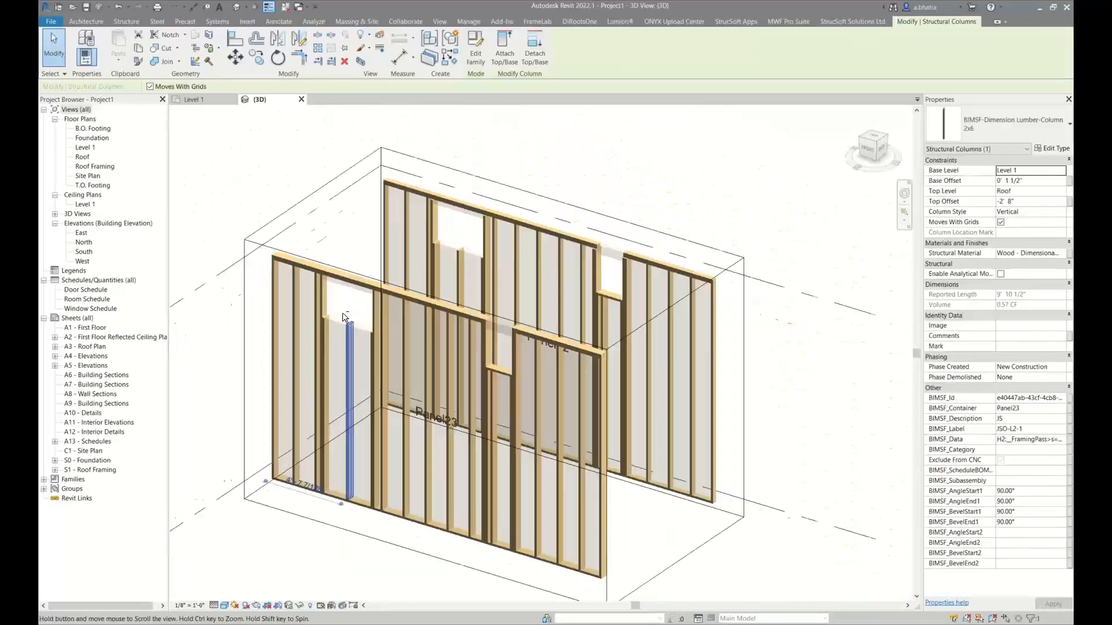
scroll(344, 289, "up", 6)
left_click(344, 280)
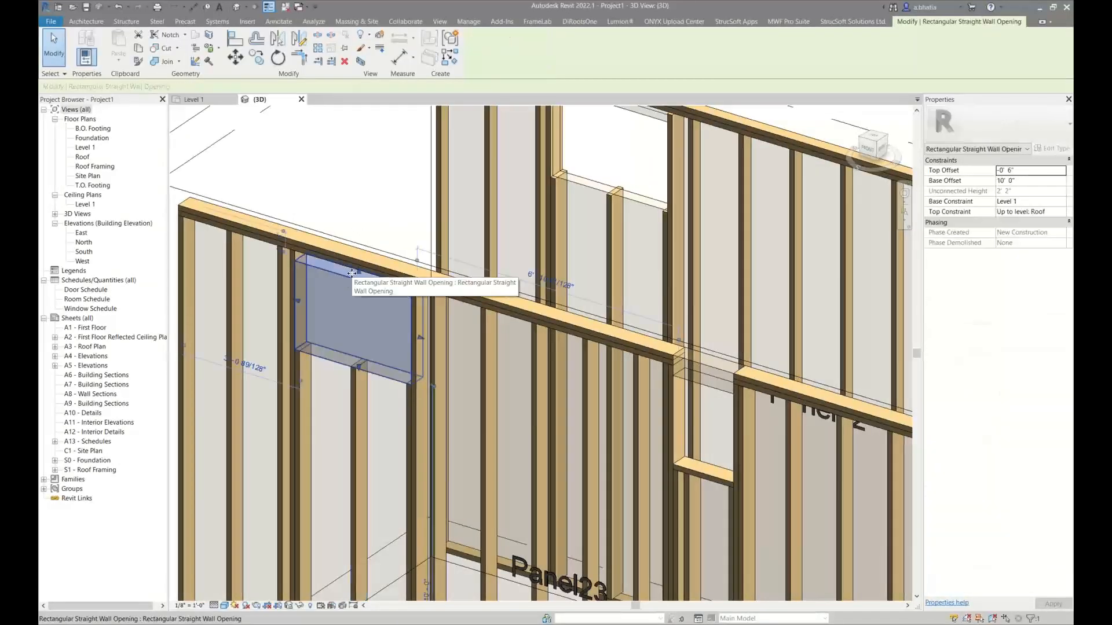
Try to shift the top edge of Panel23's wider opening upward, and undo the change
left_click_drag(354, 271, 352, 266)
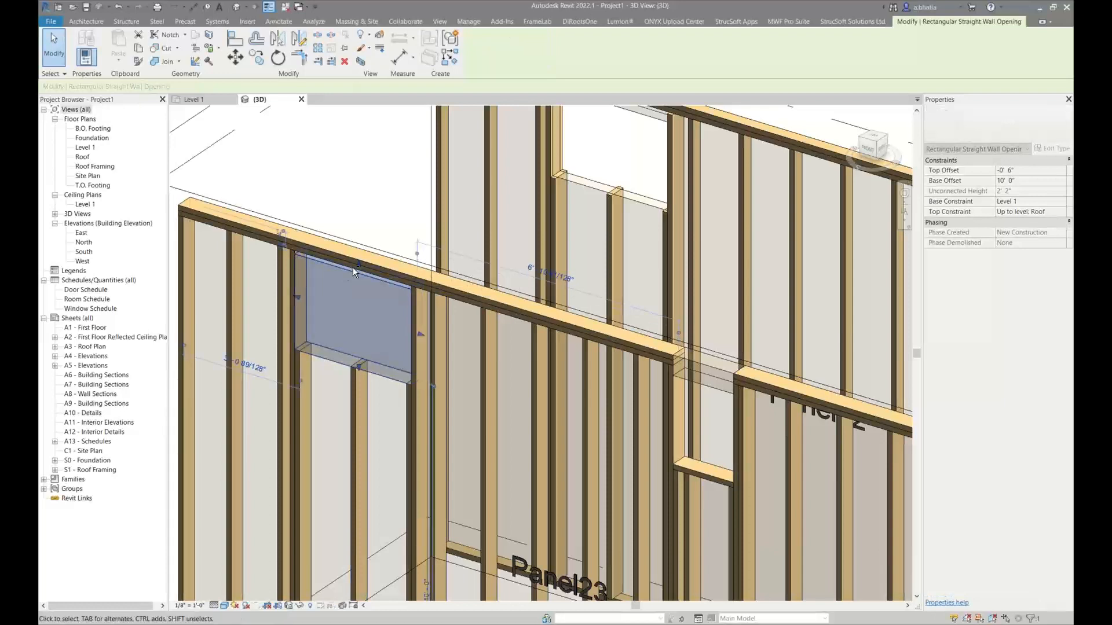
middle_click_drag(353, 267, 521, 145, "shift")
key("ctrl+z")
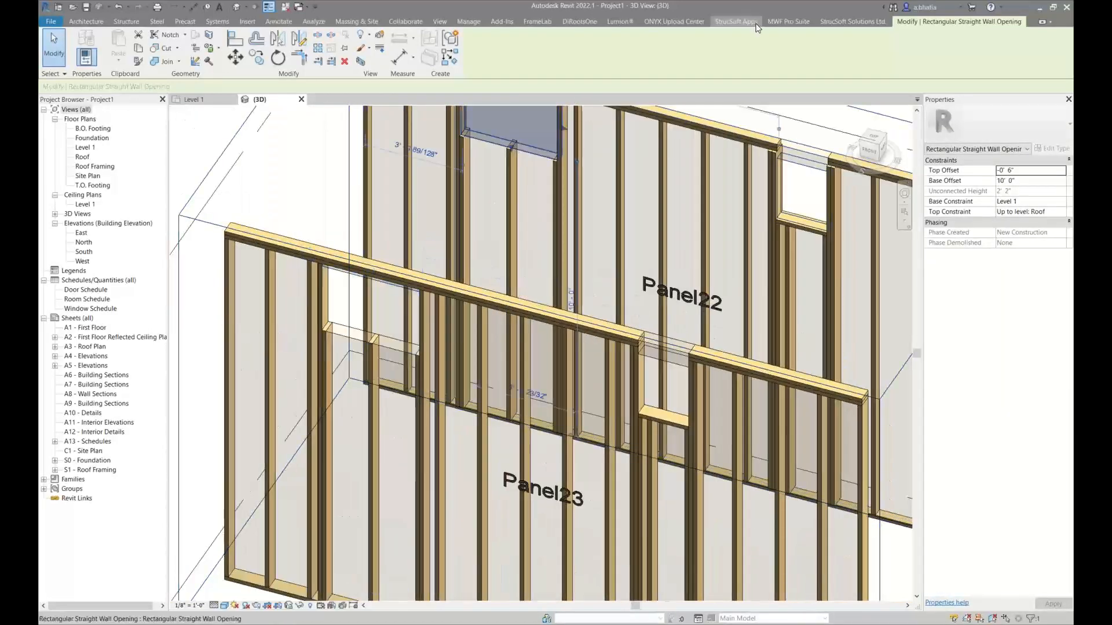
Check the jack cripple, filler and tolerance settings of the beam pocket type on Panel22's wider opening, leaving them as they are
left_click(776, 23)
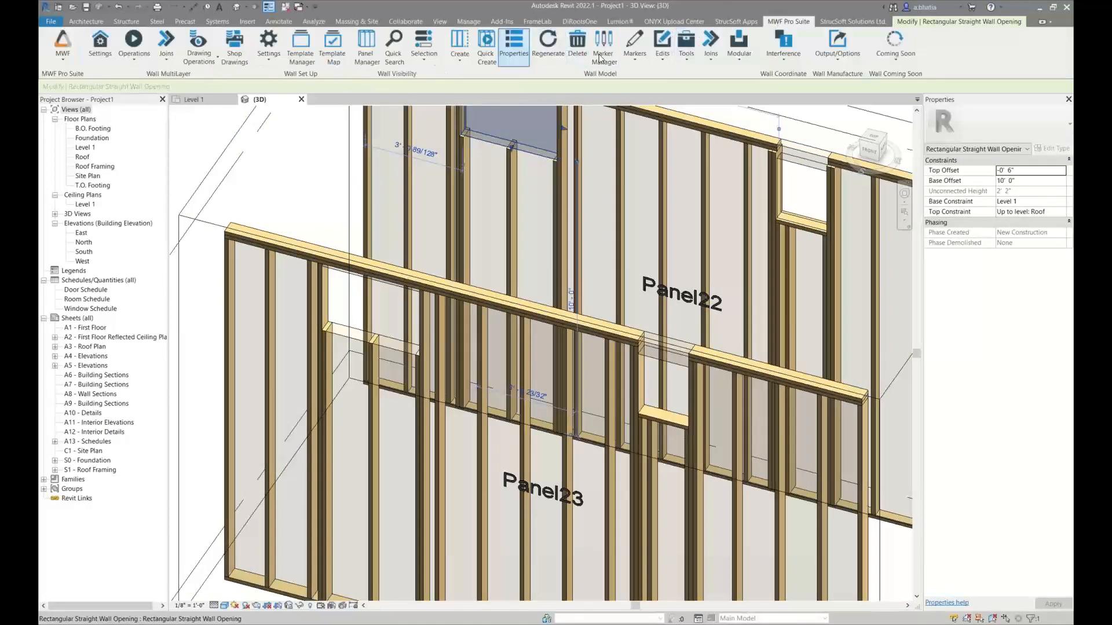
left_click(637, 58)
left_click(622, 70)
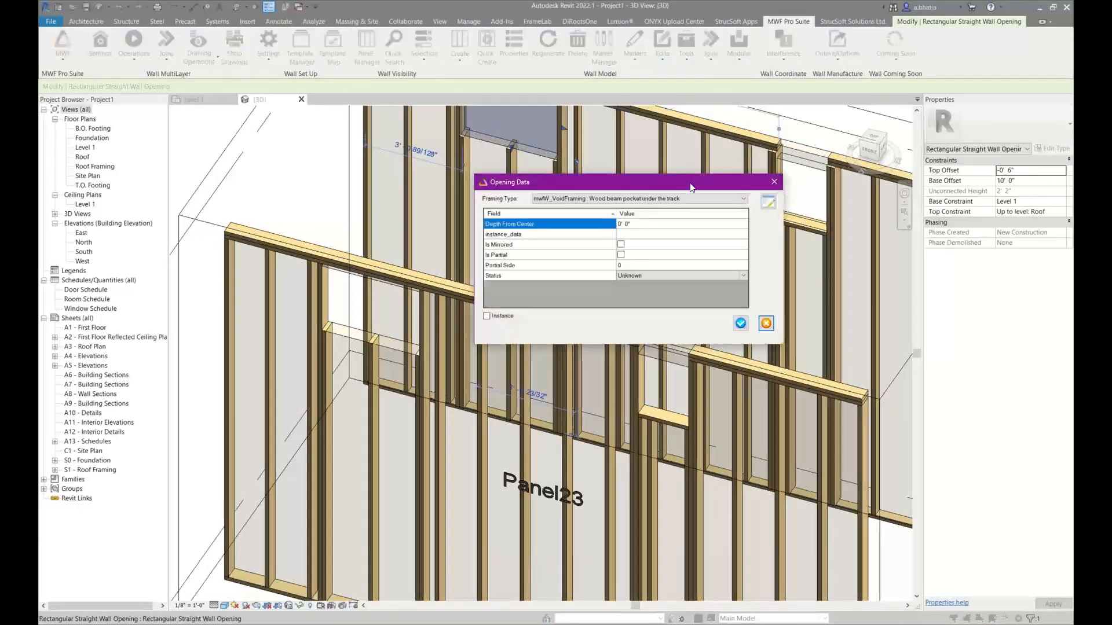
left_click(767, 201)
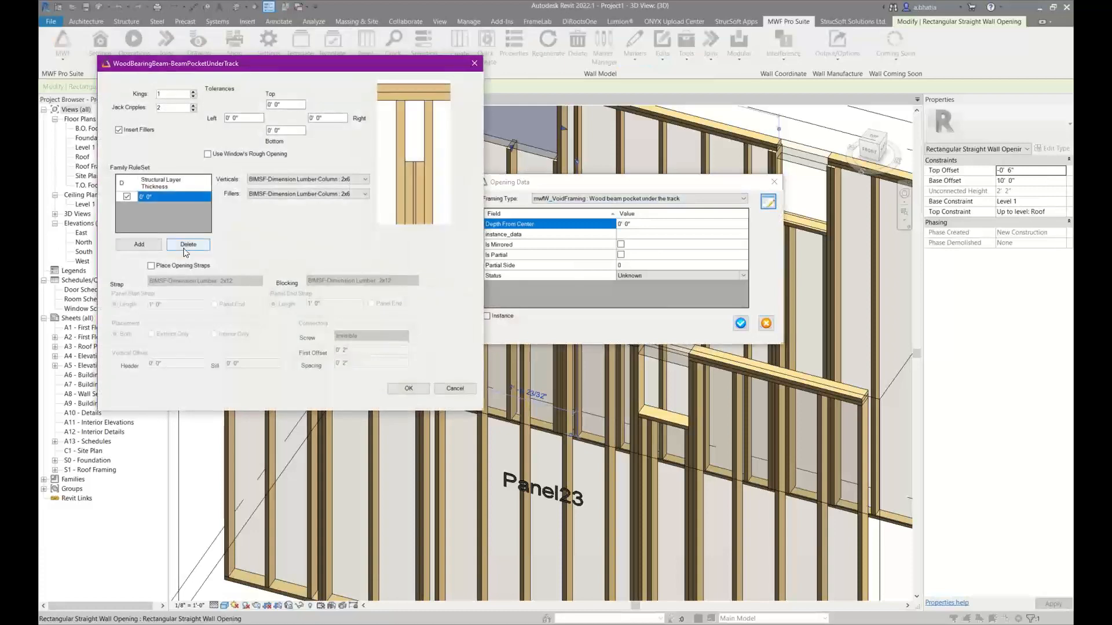
left_click(275, 131)
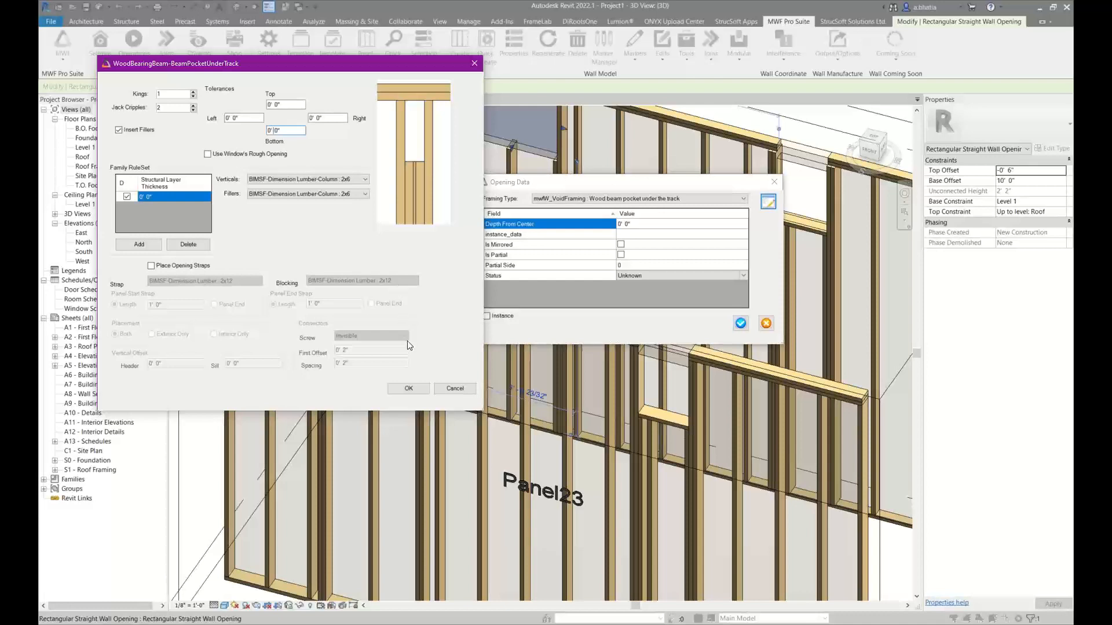
left_click(454, 389)
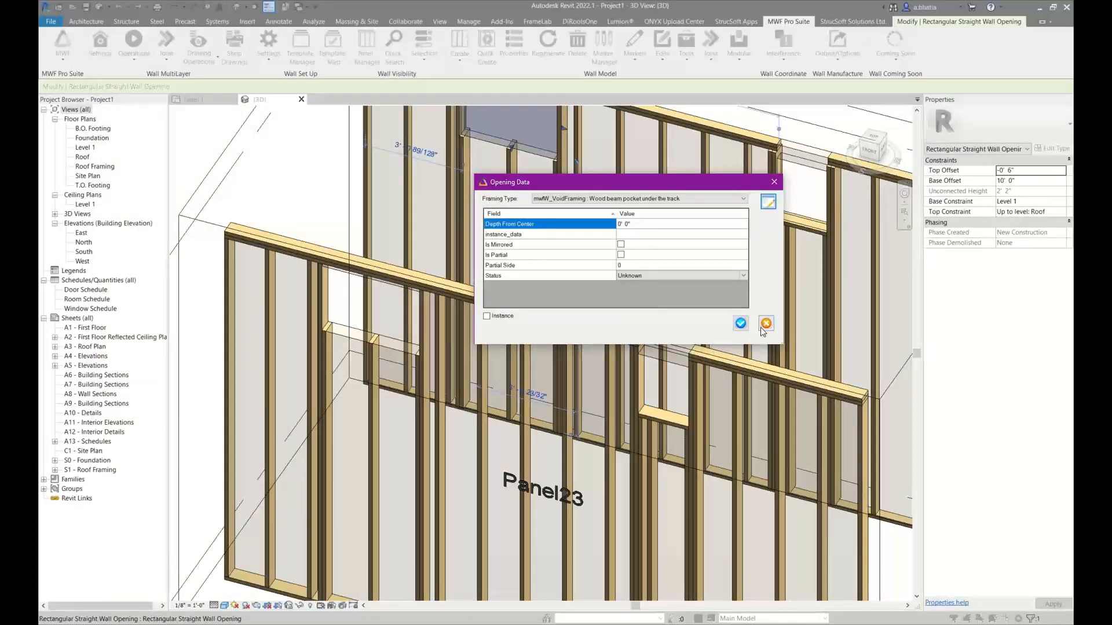
left_click(741, 323)
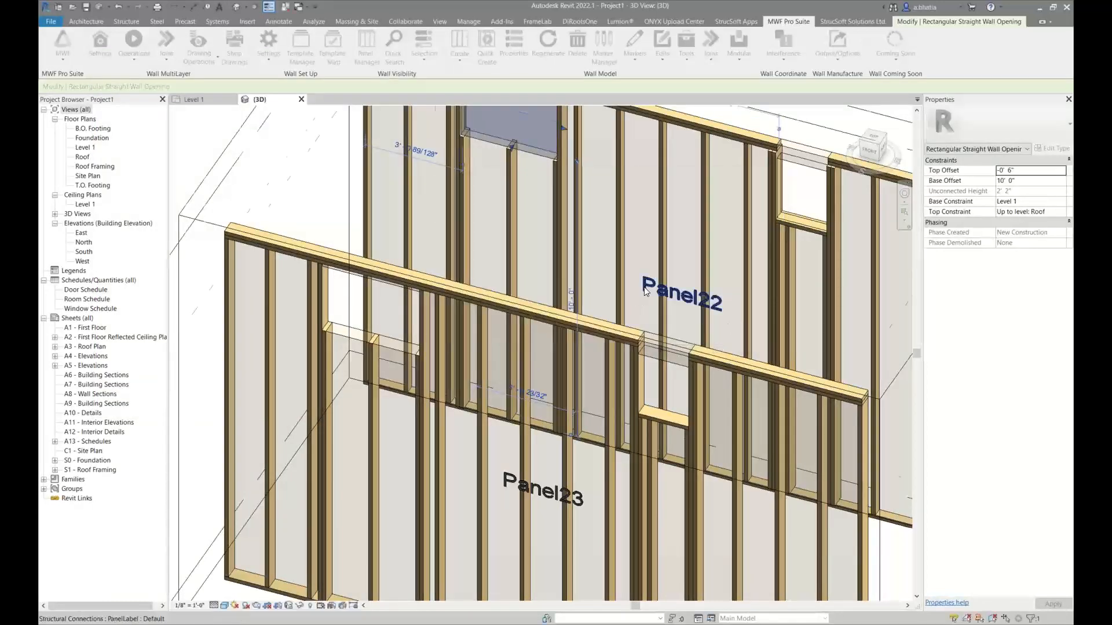
Return to the Level 1 plan, clear the selection, and locate the Top of Opening sample walls
scroll(618, 226, "down", 3)
left_click(199, 99)
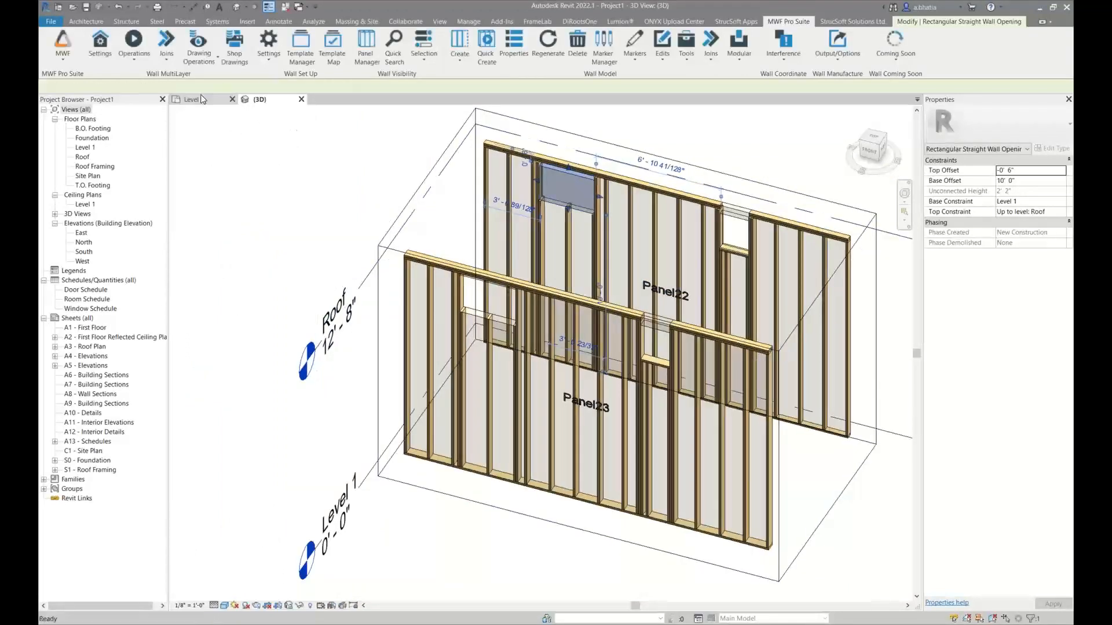
middle_click_drag(532, 374, 510, 289)
scroll(512, 286, "up", 2)
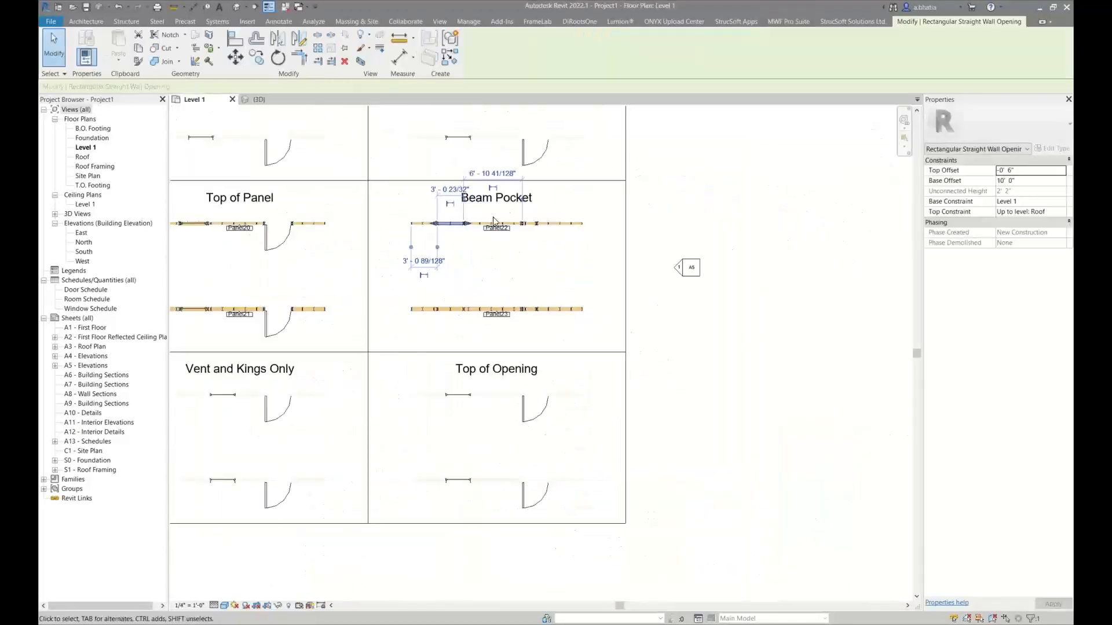
left_click(510, 245)
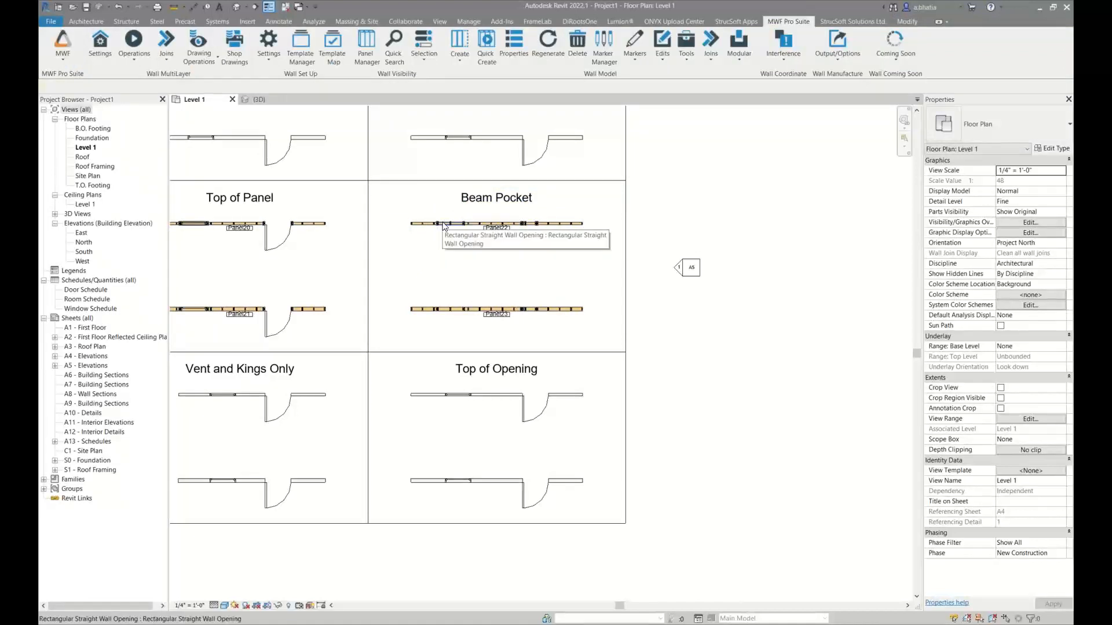
scroll(468, 407, "up", 2)
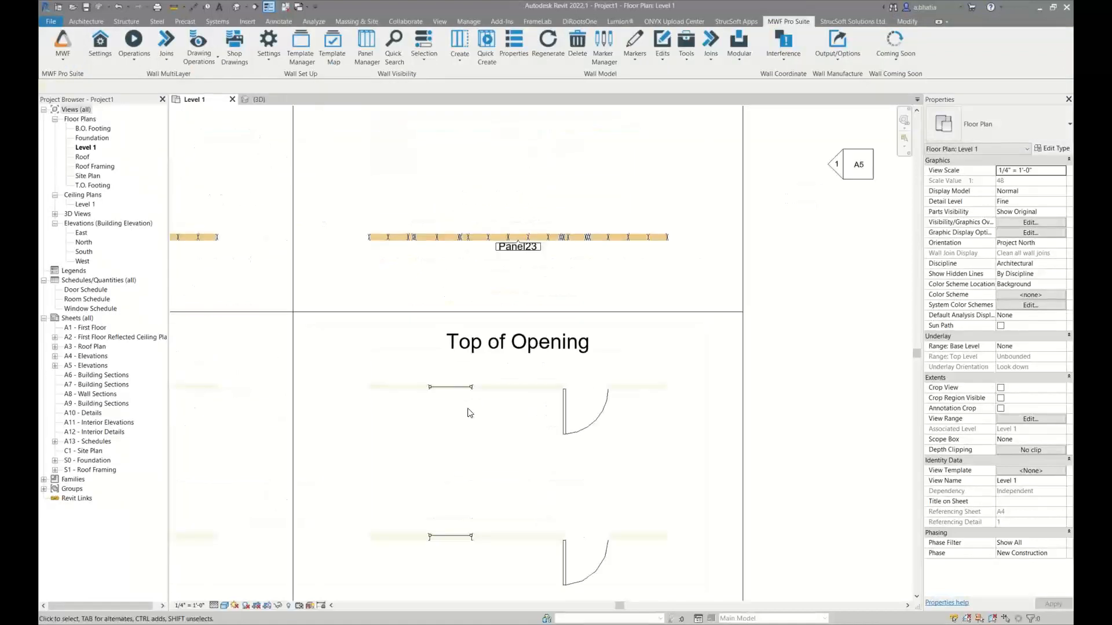
Select both Top of Opening sample walls and create their framing panels
middle_click_drag(462, 437, 414, 319)
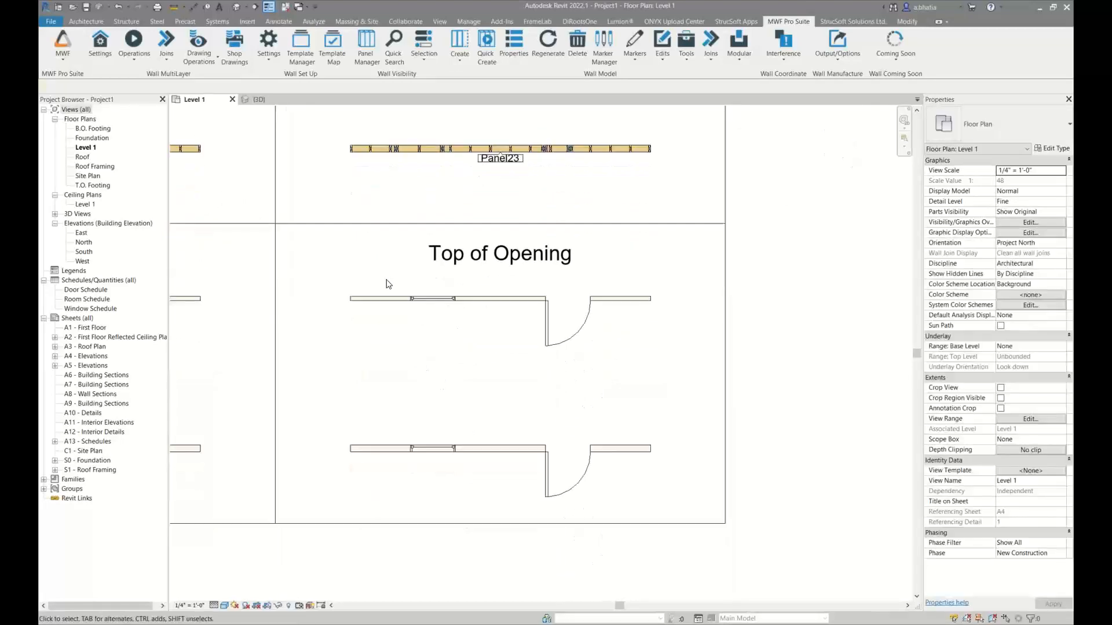
left_click_drag(385, 267, 365, 493)
key("ctrl+z")
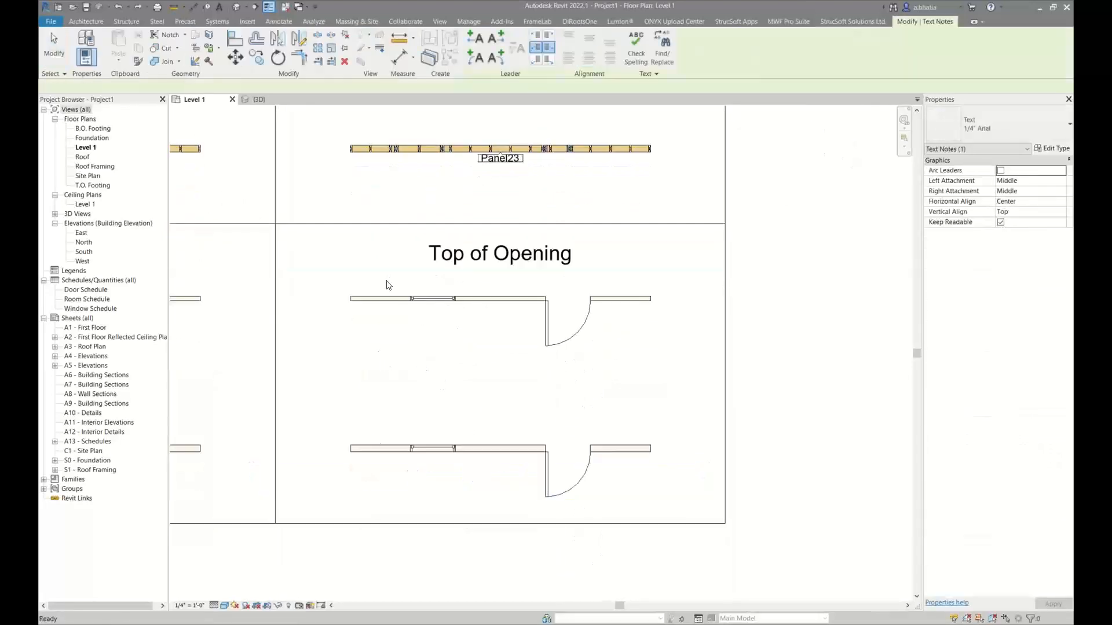
left_click_drag(384, 282, 374, 476)
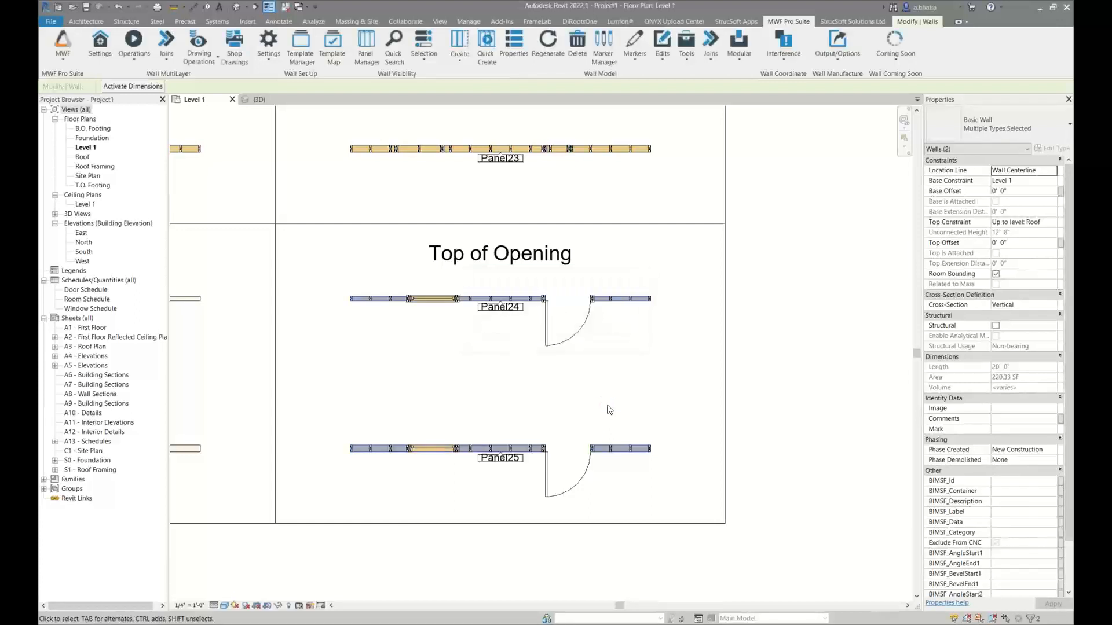
Isolate the two framed Top of Opening walls in a 3D section box and inspect the header above Panel25's window opening
left_click_drag(323, 290, 682, 489)
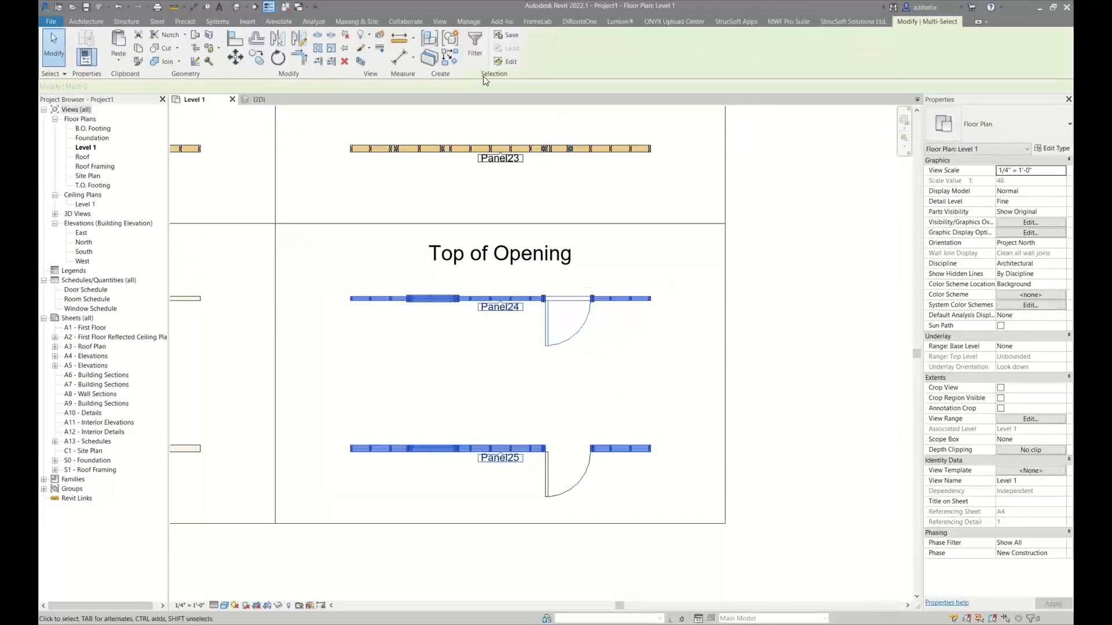
left_click(360, 62)
key("Escape")
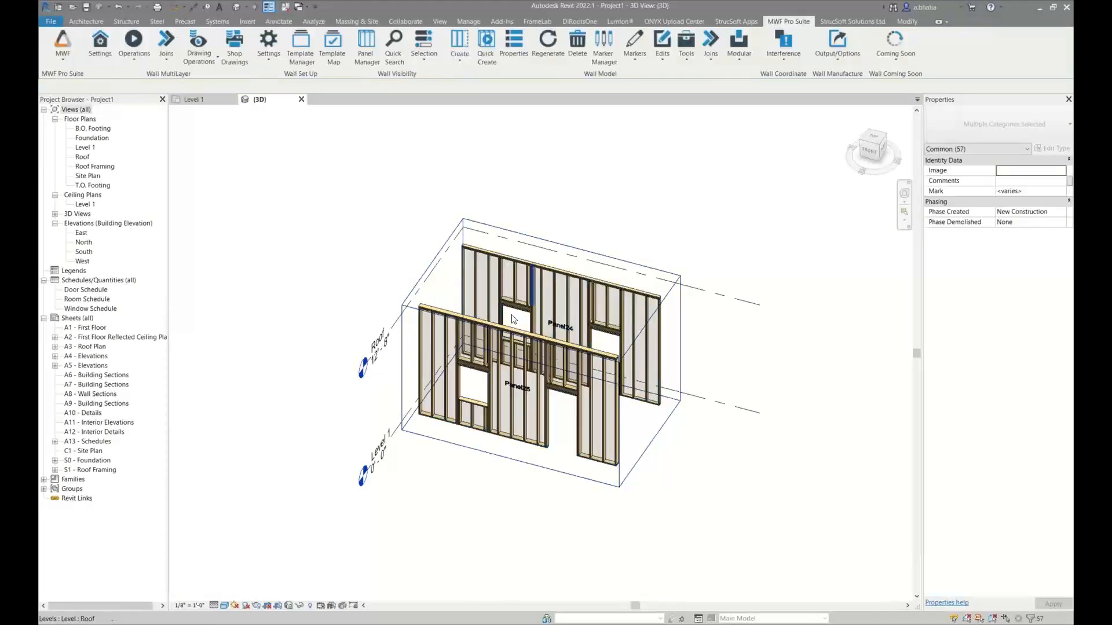
scroll(510, 320, "up", 3)
middle_click_drag(435, 416, 439, 340, "shift")
scroll(440, 336, "up", 3)
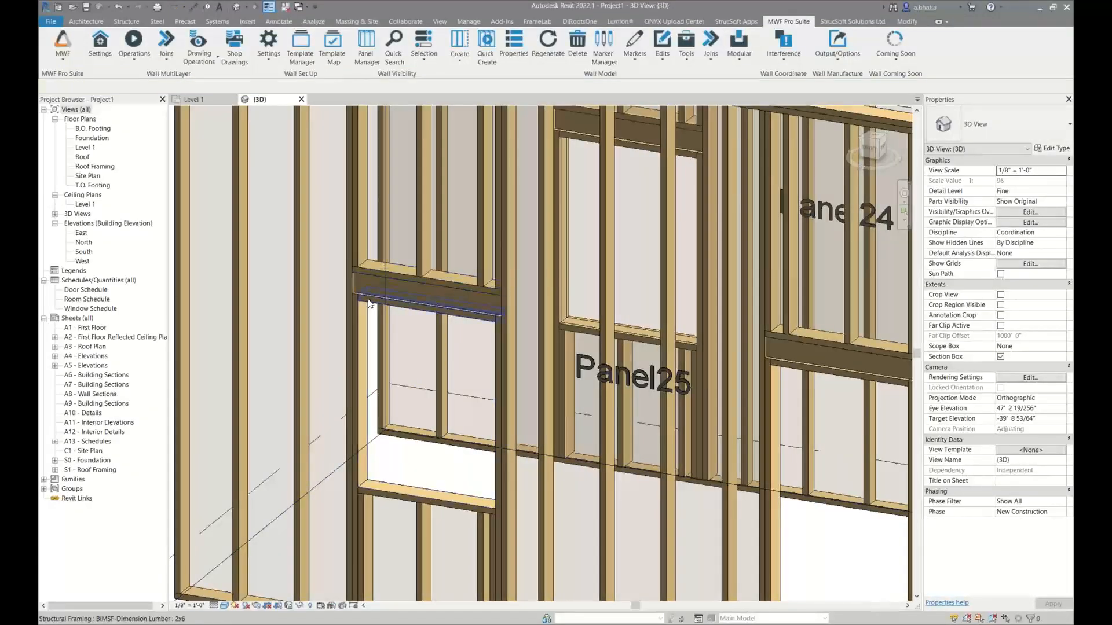
scroll(397, 285, "down", 1)
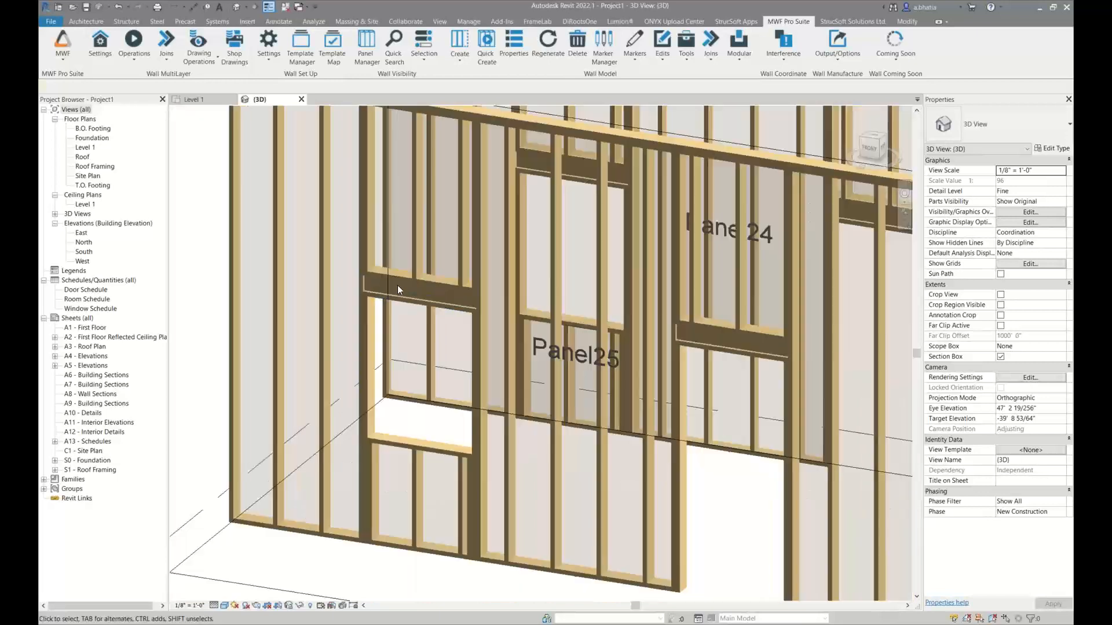
scroll(397, 285, "down", 1)
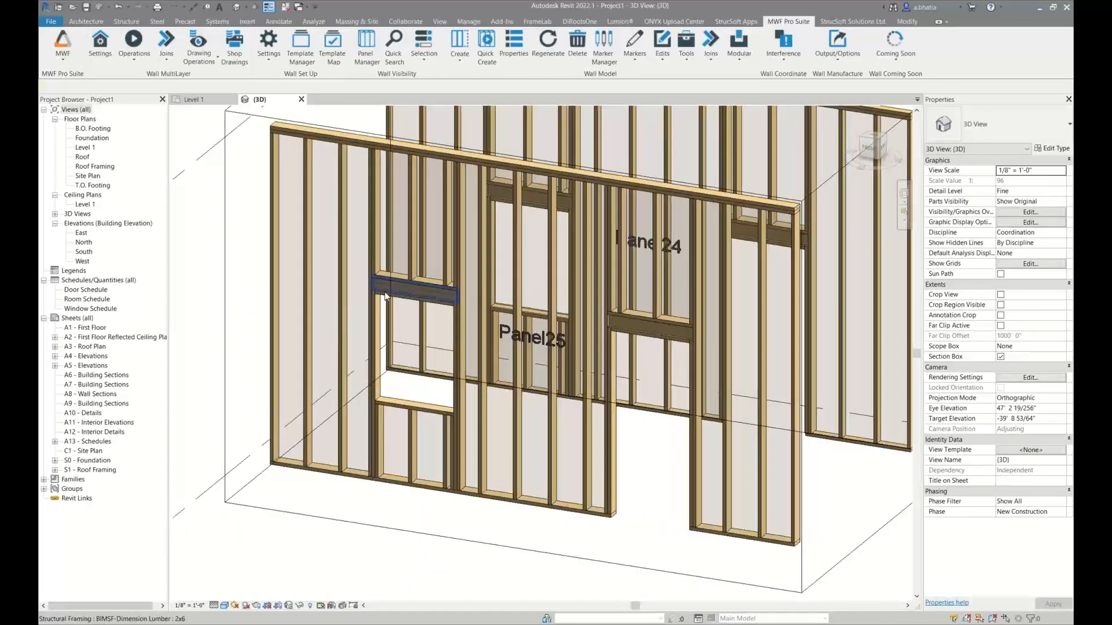
Open the WoodBearingBeam-TopOfWindow settings from the opening data of Panel25's window and check the header alignment choices, keeping Back
left_click(389, 290)
left_click(771, 27)
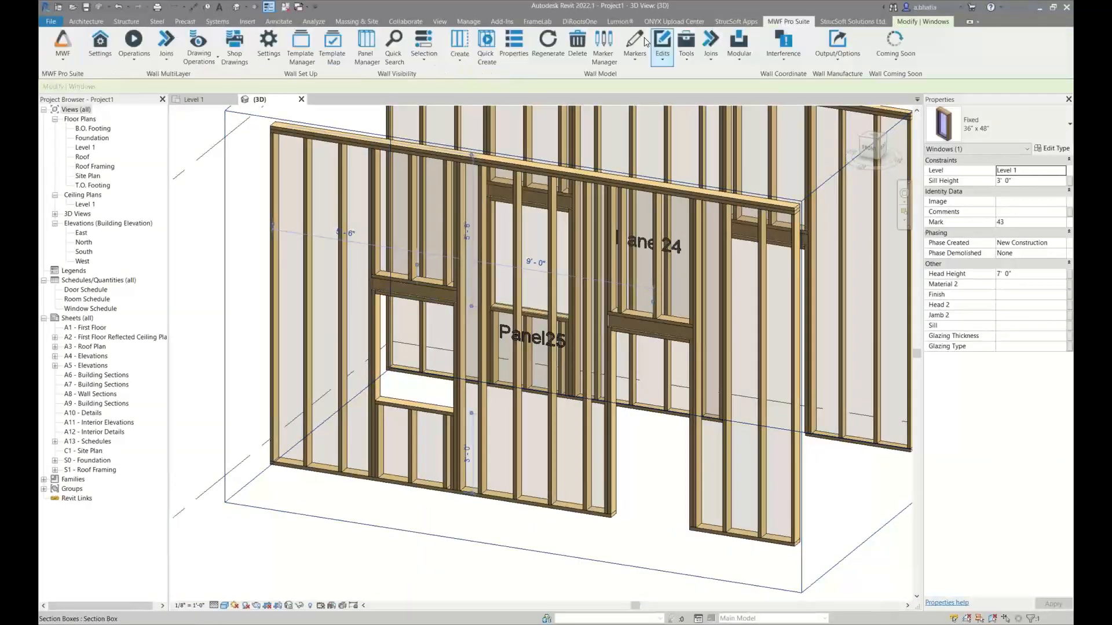
left_click(634, 49)
left_click(542, 211)
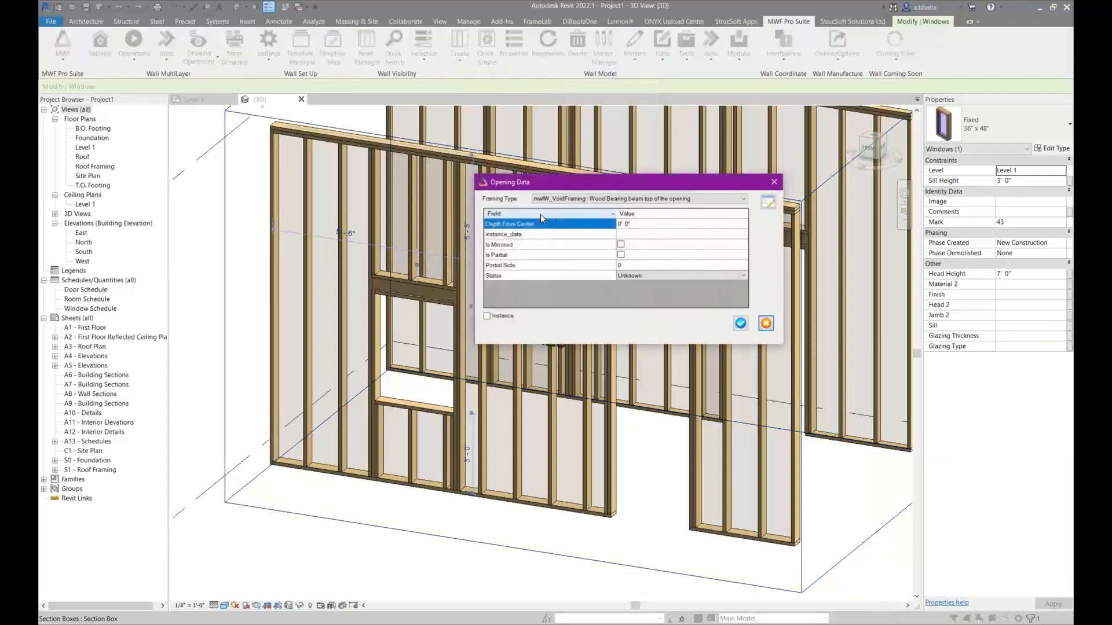
left_click(768, 202)
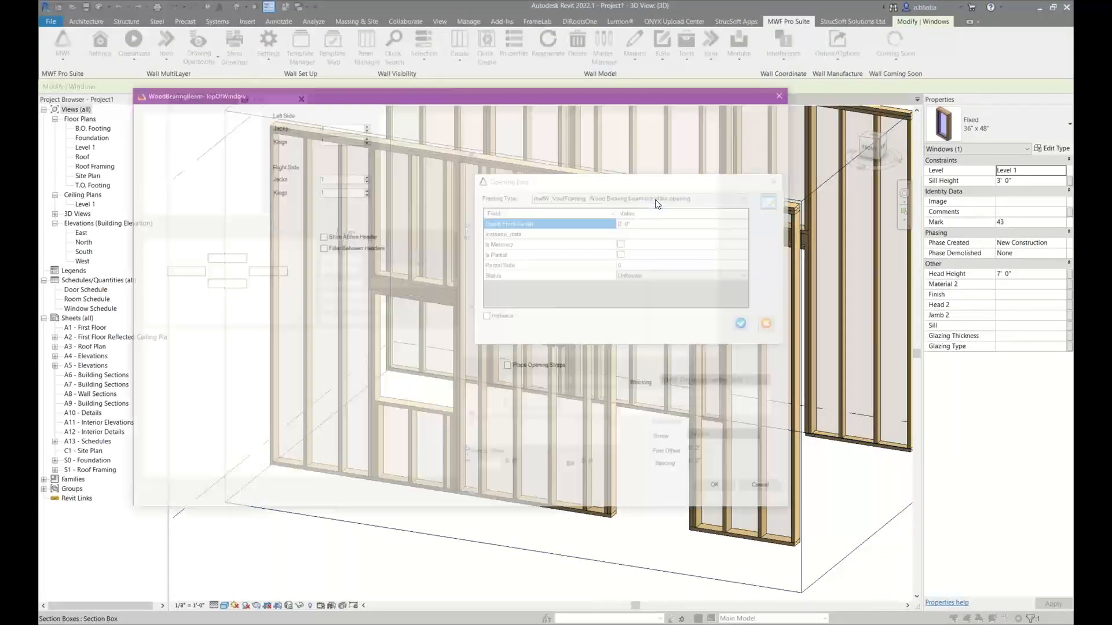
left_click(216, 126)
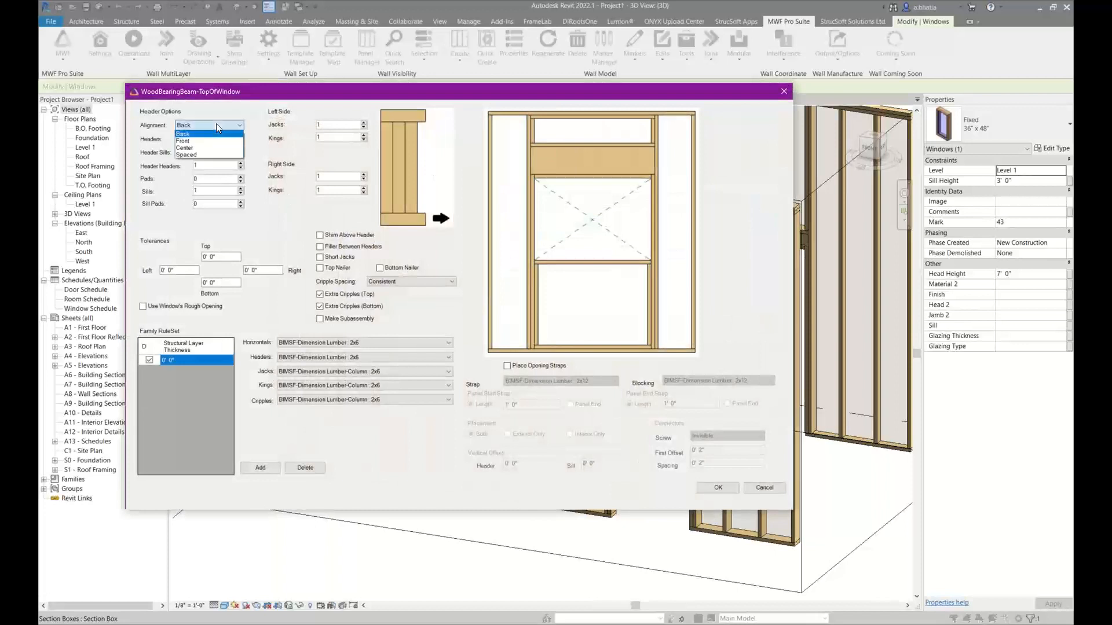
left_click(216, 126)
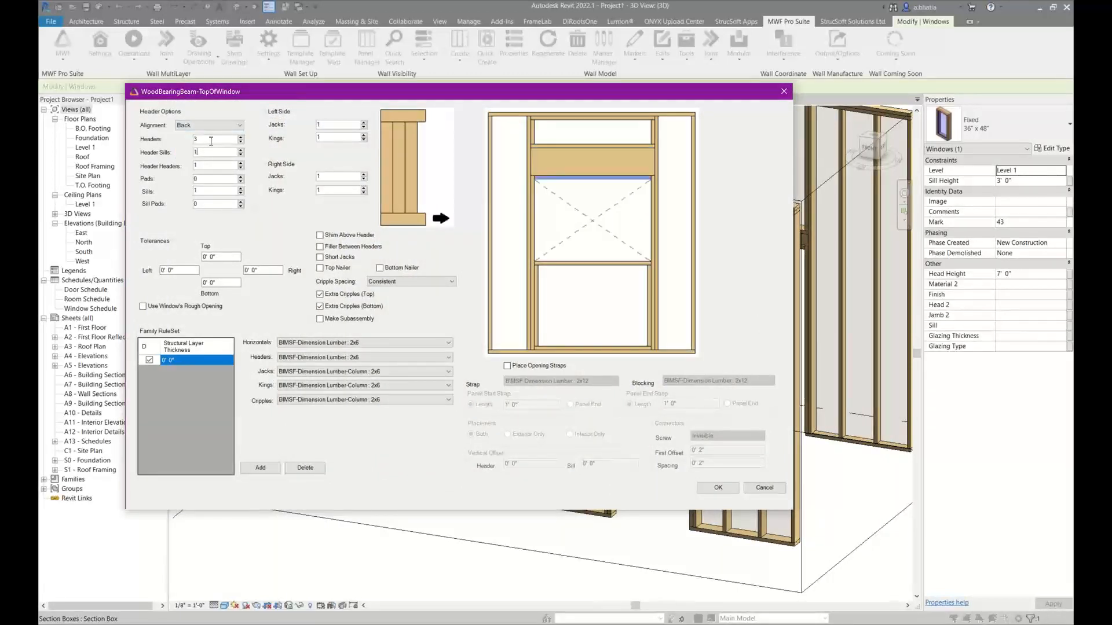
Review which members the header, header header, pad, sill, sill pad, jack and king counts control in the opening preview
left_click(203, 164)
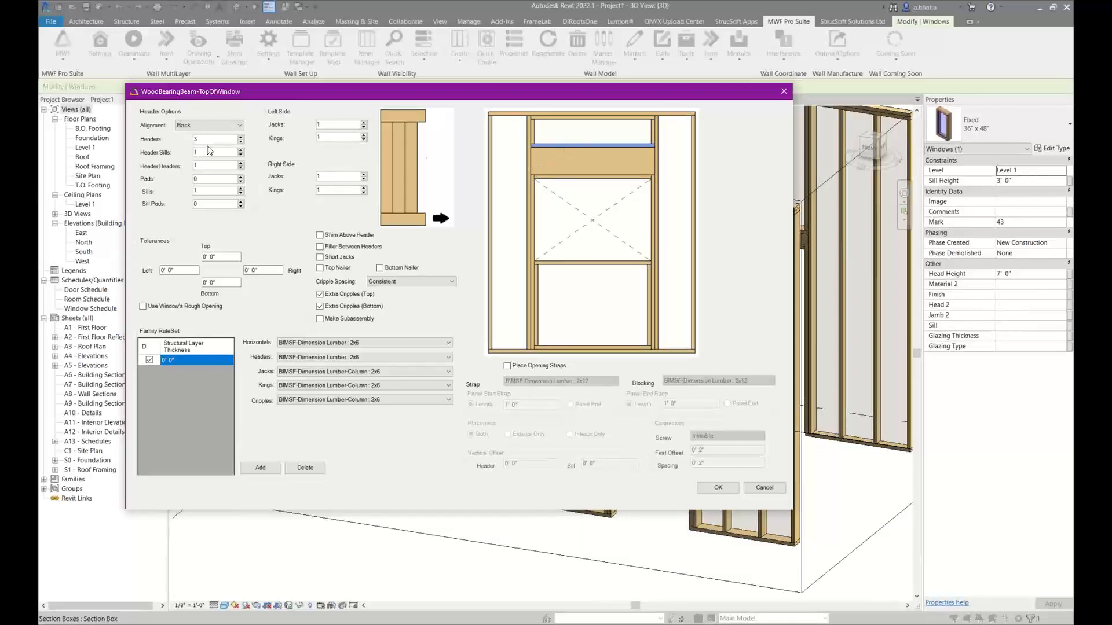
left_click(553, 171)
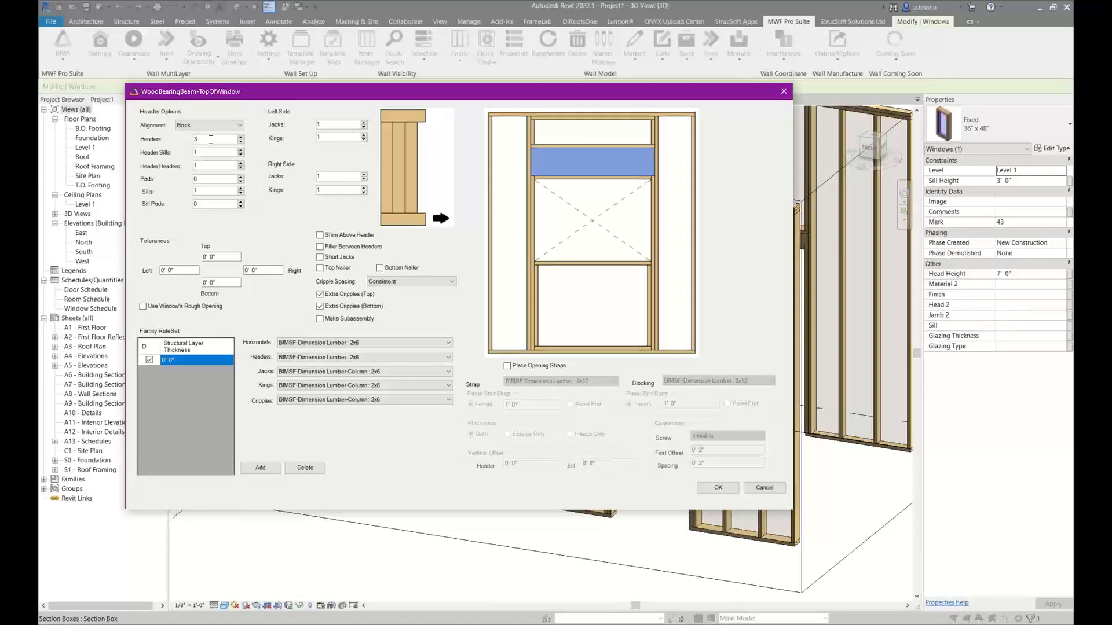
left_click(217, 180)
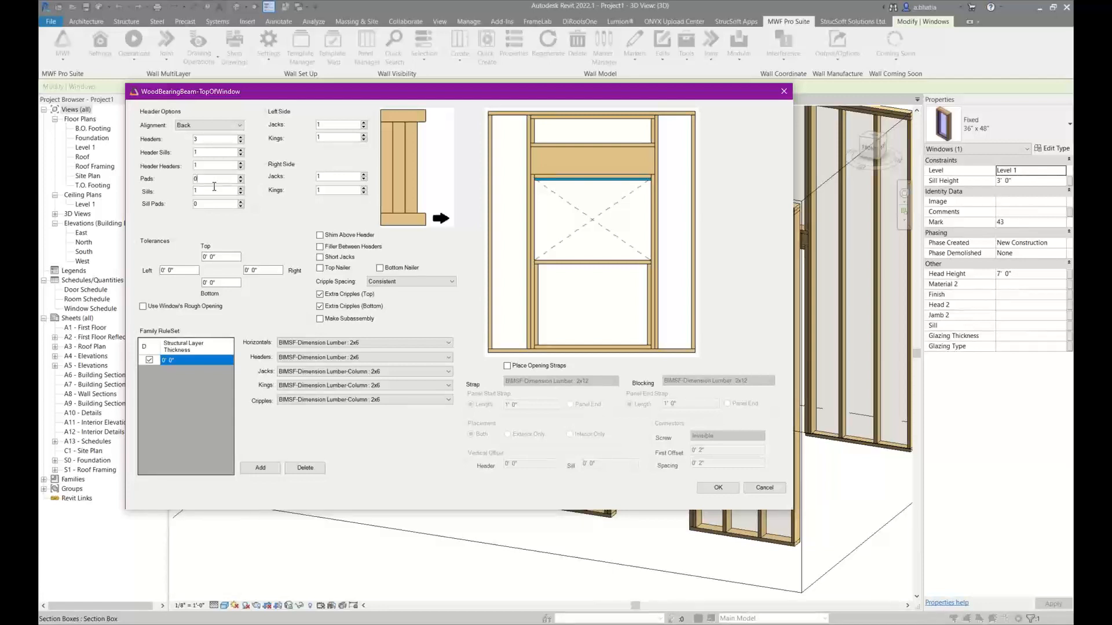
left_click(212, 189)
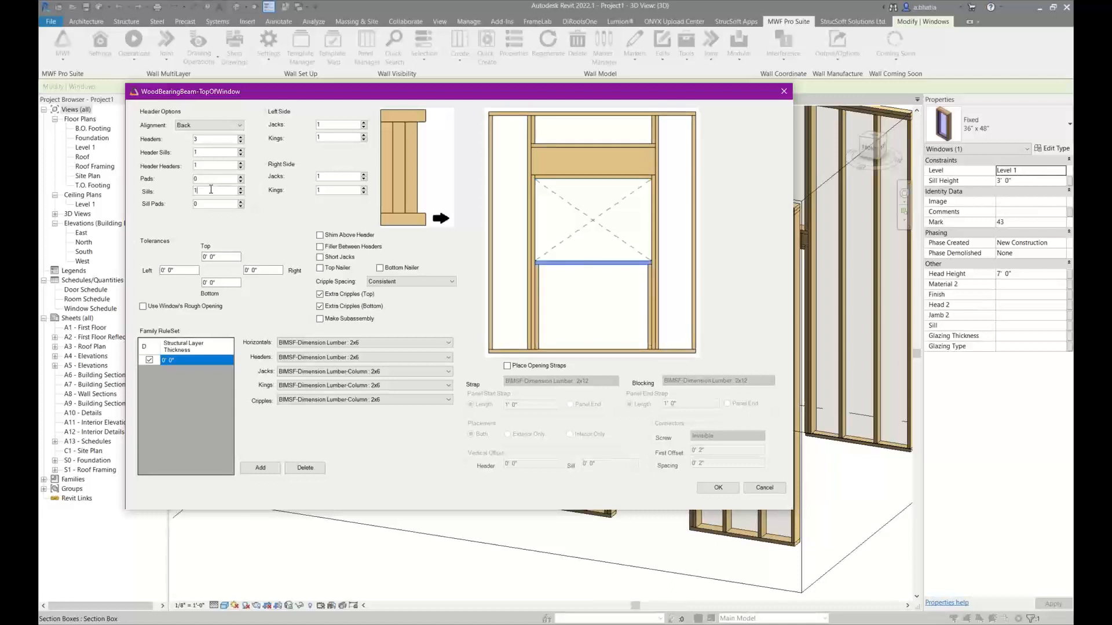
left_click(208, 204)
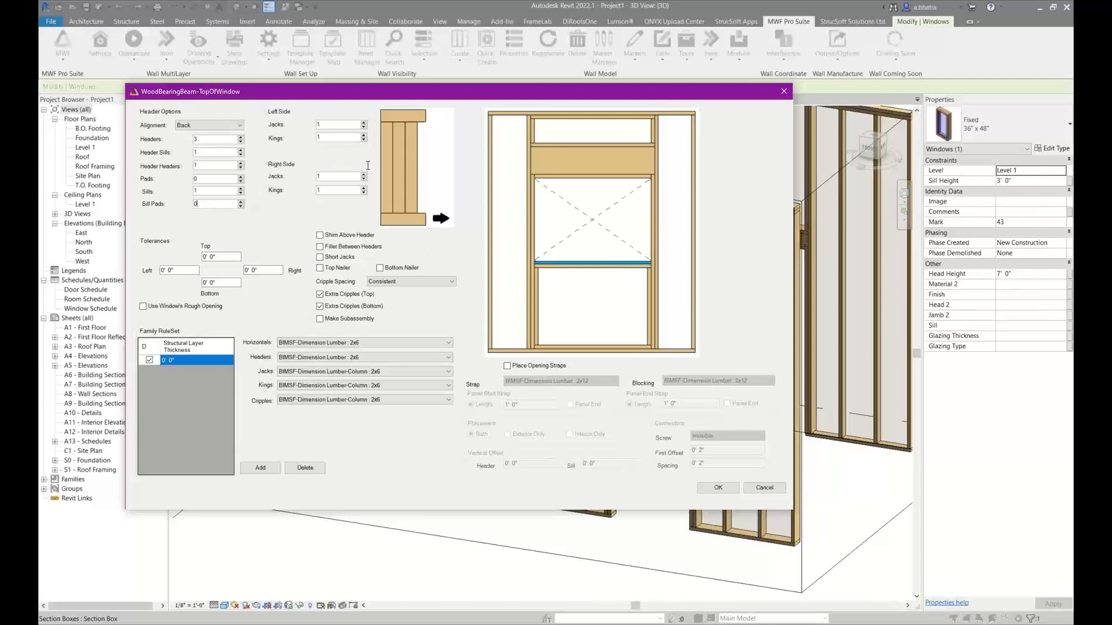
left_click(343, 126)
left_click(339, 139)
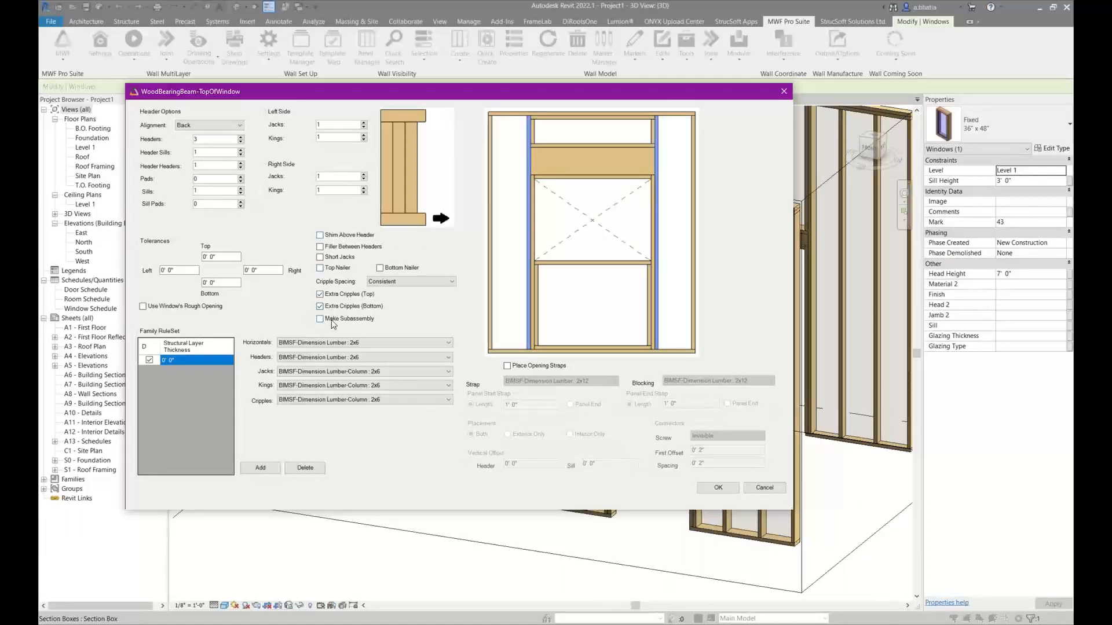
left_click(403, 272)
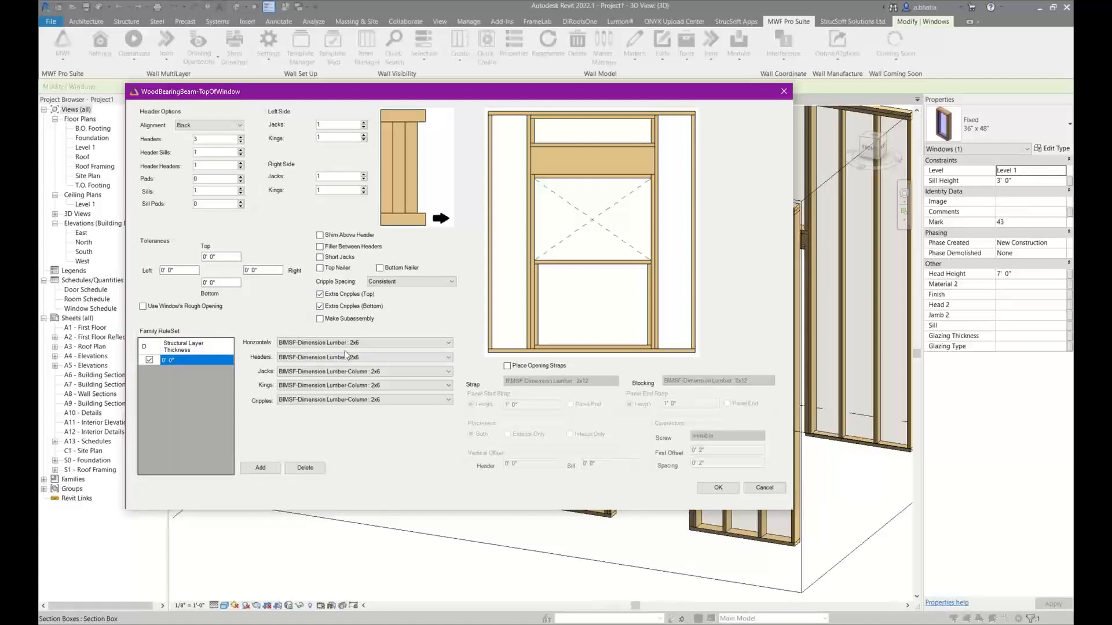
Set the family rule's structural layer thickness to 3 1/2" and assign BIMSF-Dimension Lumber 2x4 to its horizontals and headers
left_click(188, 362)
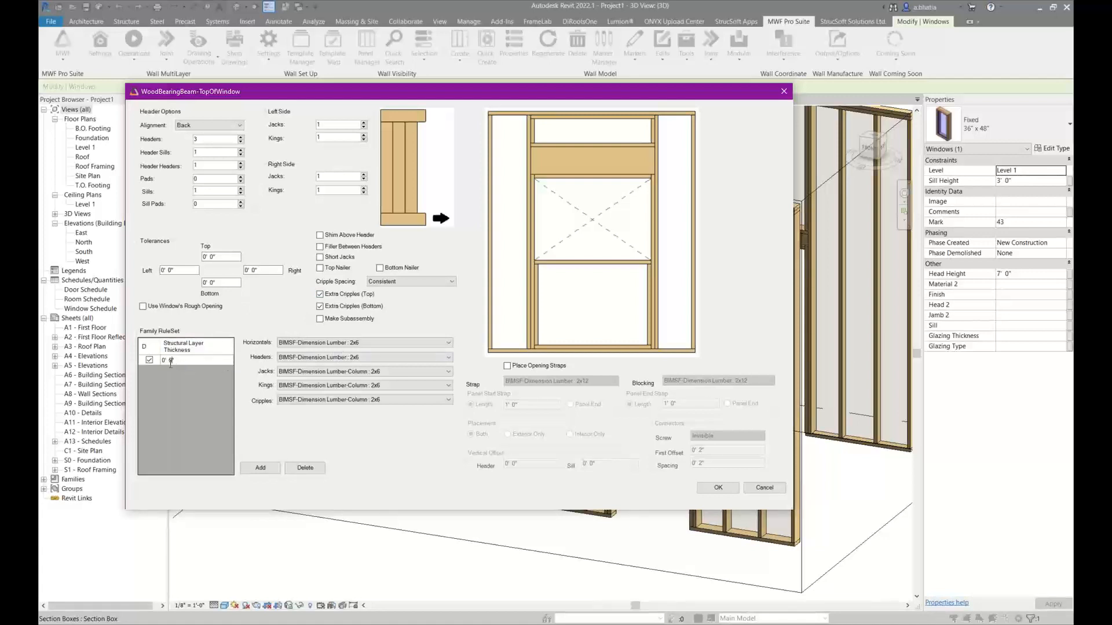
double_click(170, 361)
type("3.5")
left_click(324, 343)
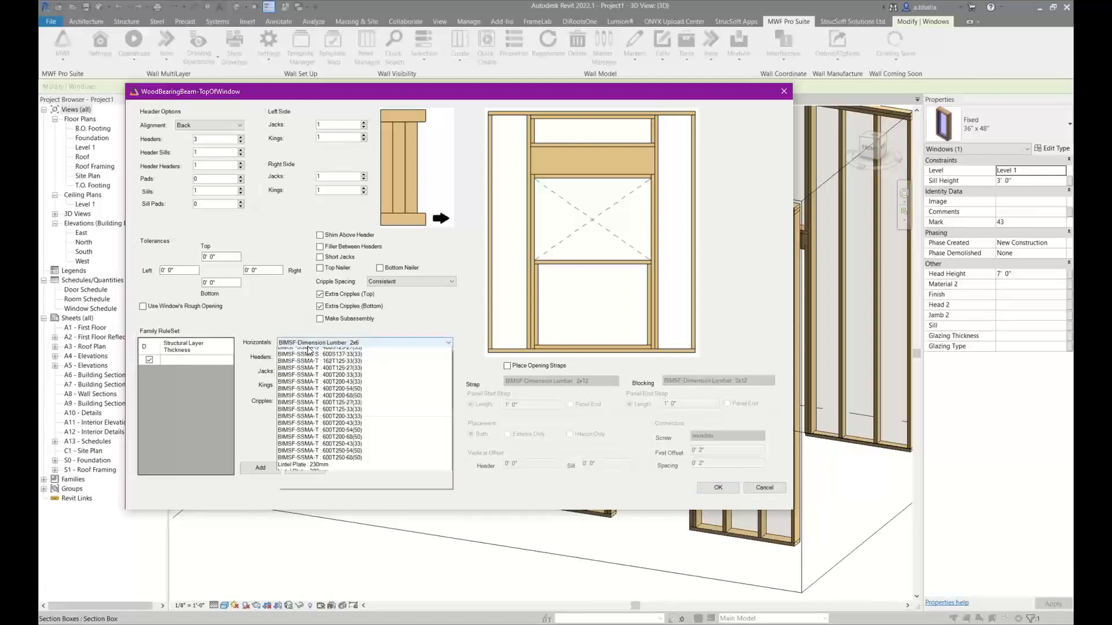
left_click(346, 358)
left_click(349, 358)
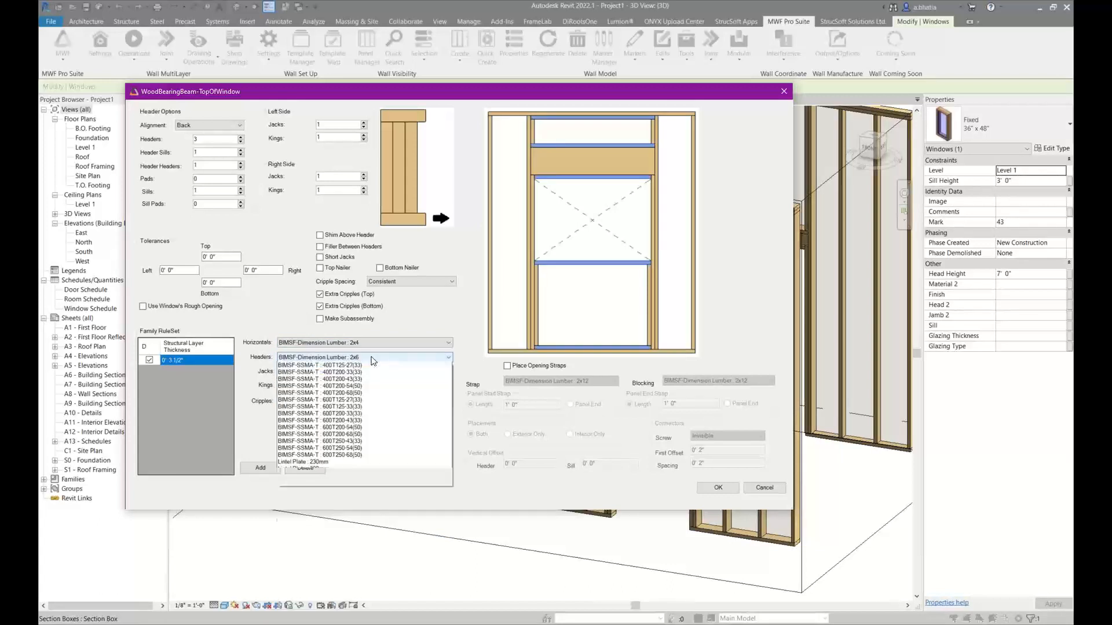
left_click(353, 373)
Assign BIMSF-Dimension Lumber-Column 2x4 to the jacks, kings and cripples of the 3 1/2" rule
left_click(360, 372)
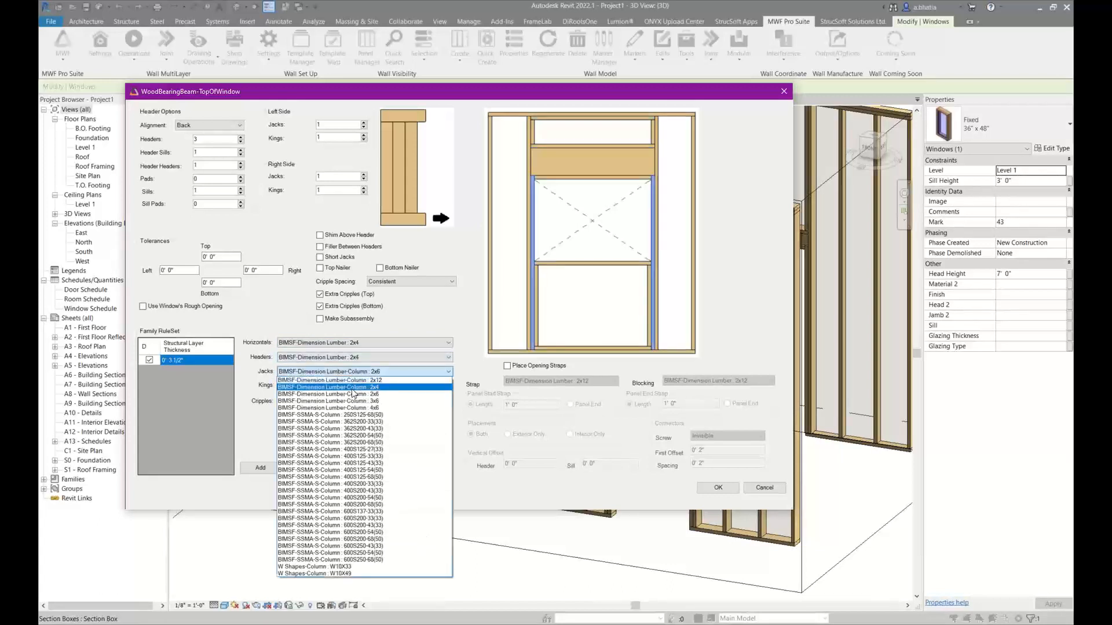
left_click(352, 388)
left_click(353, 388)
left_click(360, 402)
left_click(363, 401)
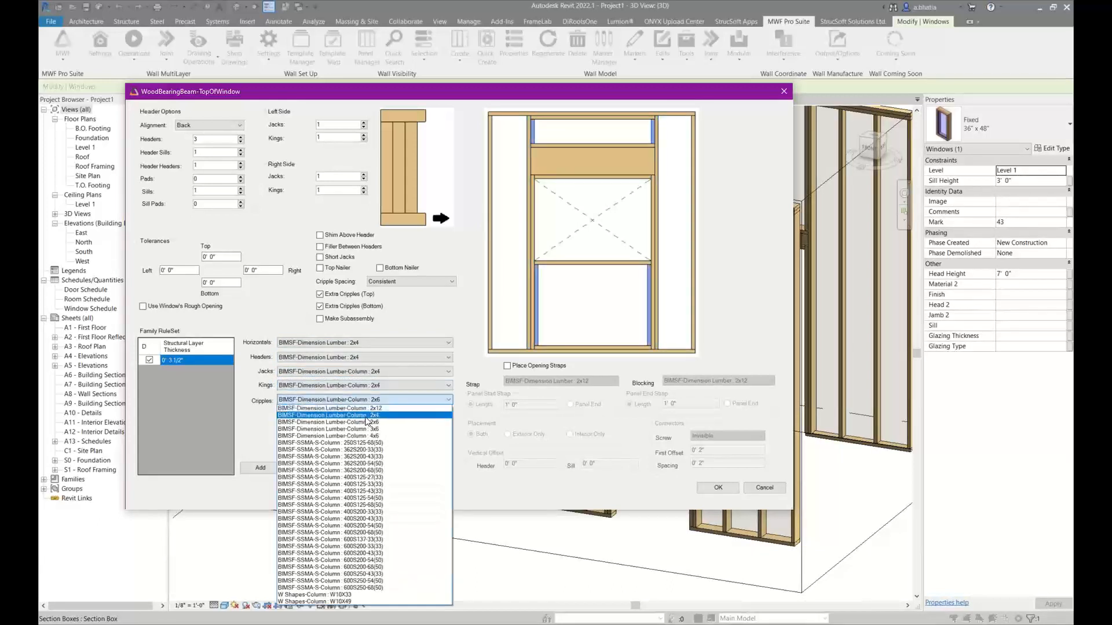
left_click(359, 416)
Add a second family rule with a structural layer thickness of 5 1/2", keeping the 3 1/2" rule as default
left_click(260, 467)
left_click(173, 371)
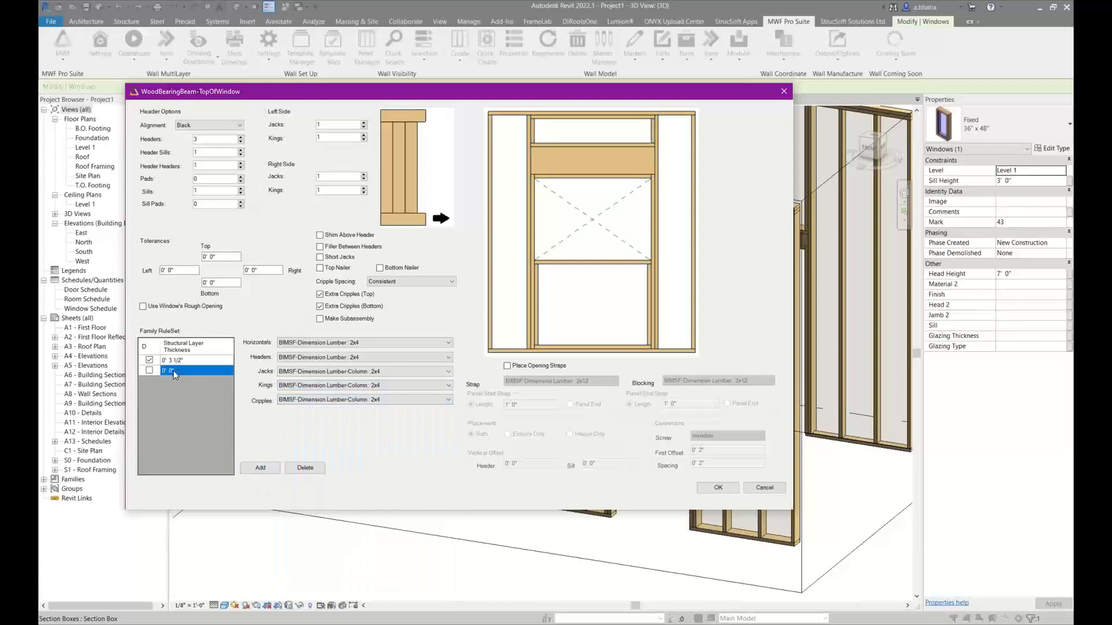
left_click(170, 370)
type("5 1/2")
left_click(143, 367)
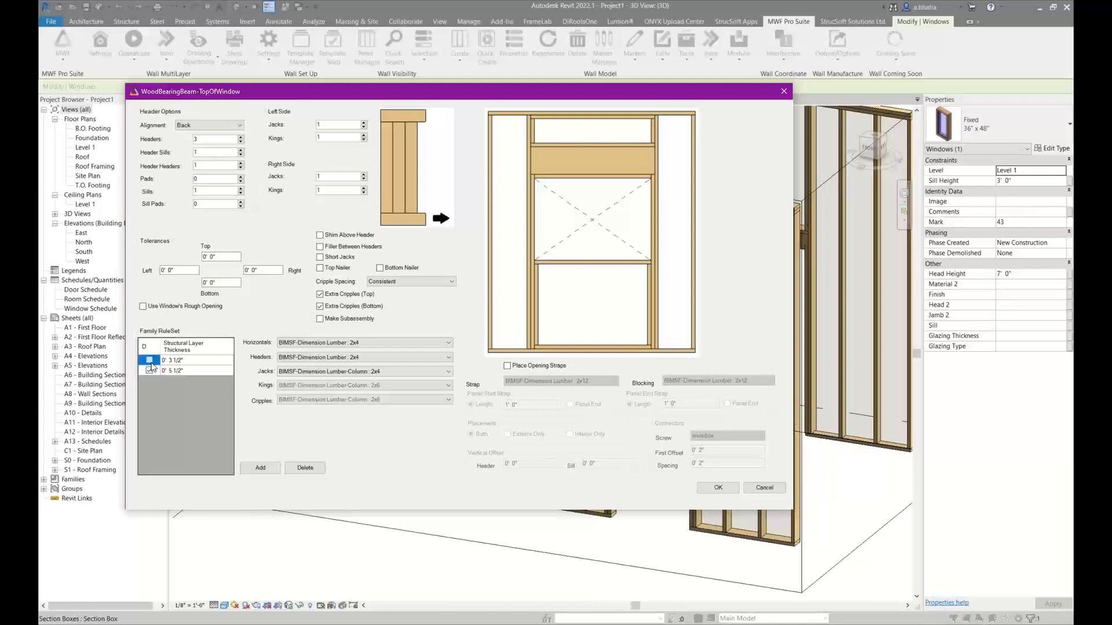
left_click(218, 374)
Assign BIMSF-Dimension Lumber 2x6 to the horizontals and headers of the 5 1/2" rule
left_click(342, 343)
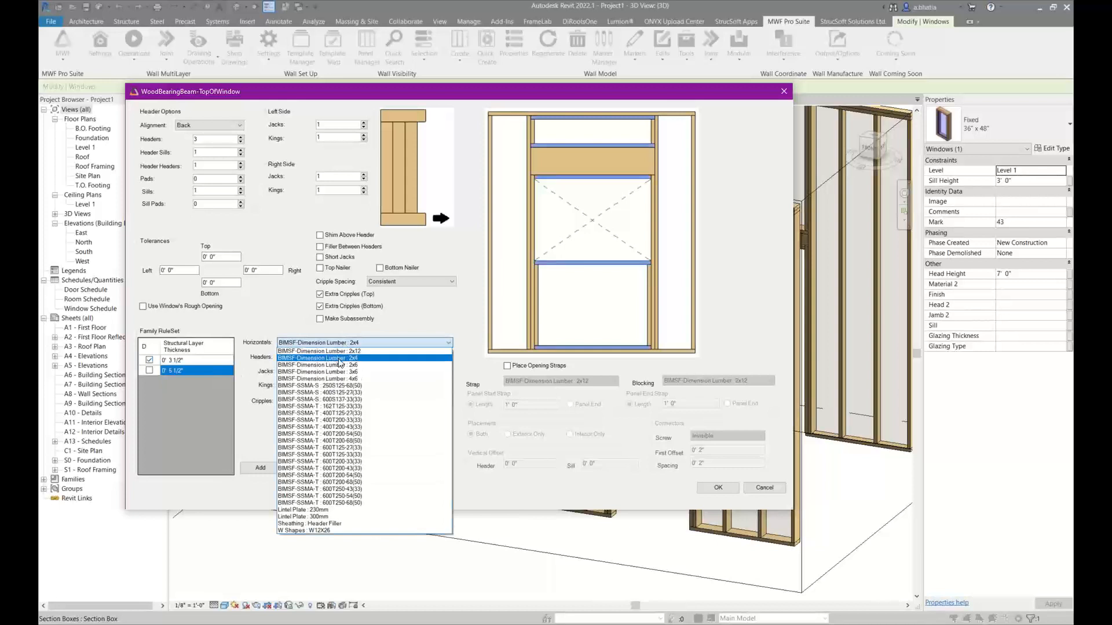
left_click(337, 366)
left_click(347, 358)
left_click(342, 379)
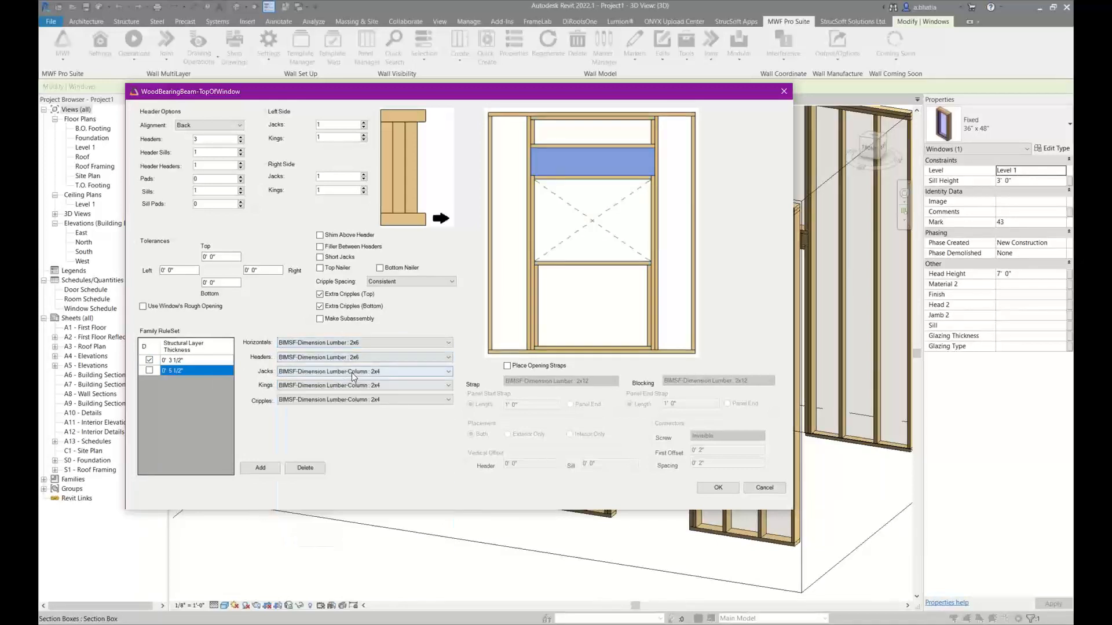
Assign BIMSF-Dimension Lumber-Column 2x6 to the 5 1/2" rule's jacks, kings and cripples, and accept the opening settings
left_click(350, 371)
left_click(350, 394)
left_click(355, 385)
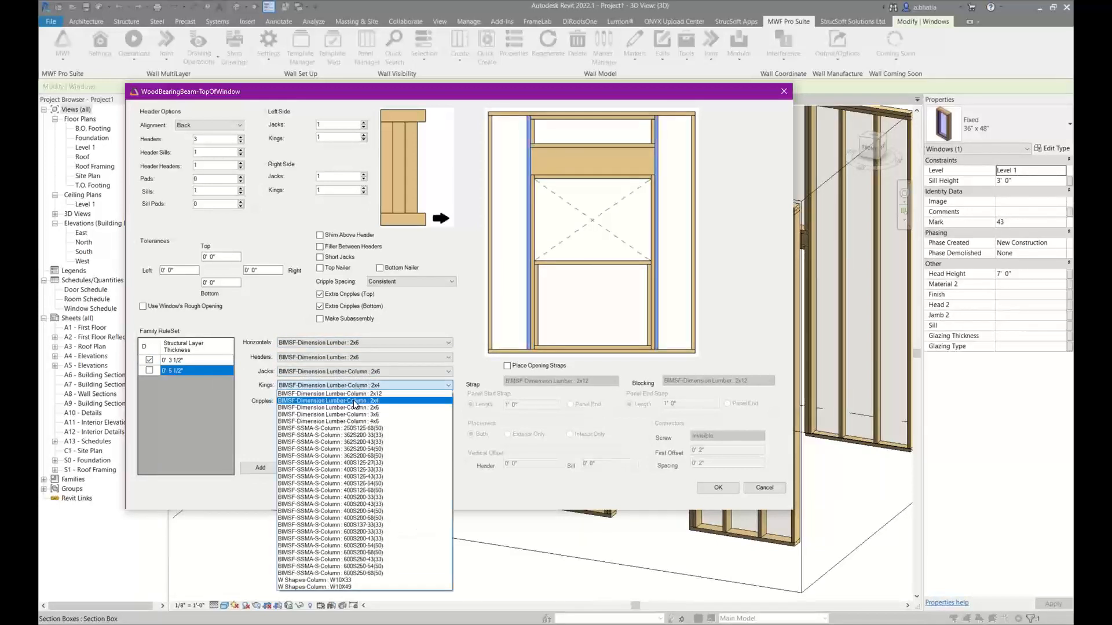
left_click(355, 408)
left_click(359, 400)
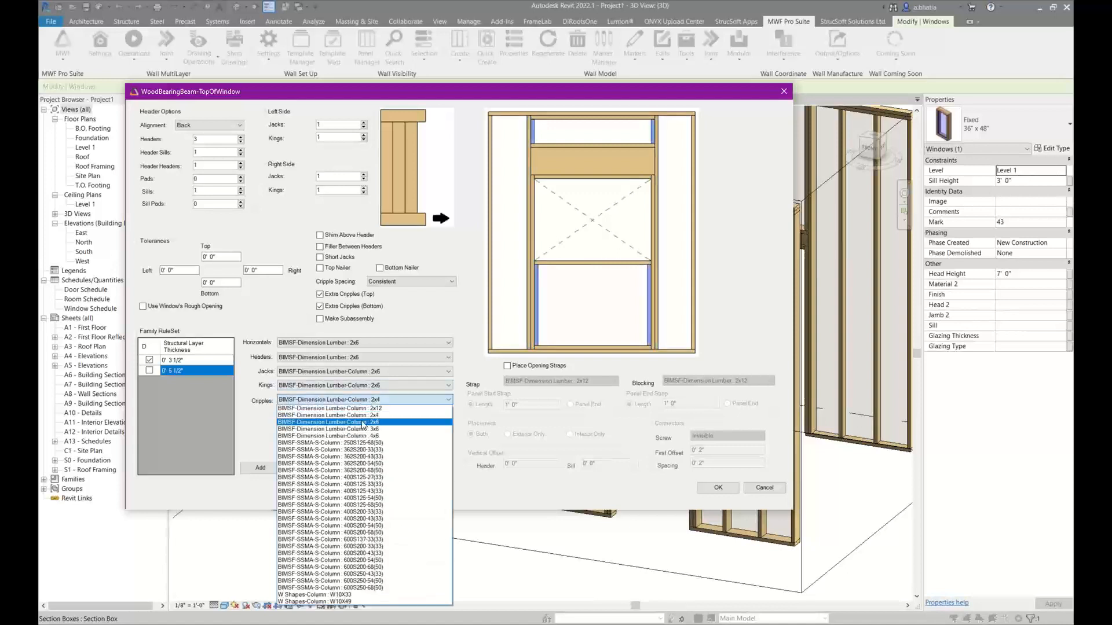
left_click(365, 422)
left_click(260, 468)
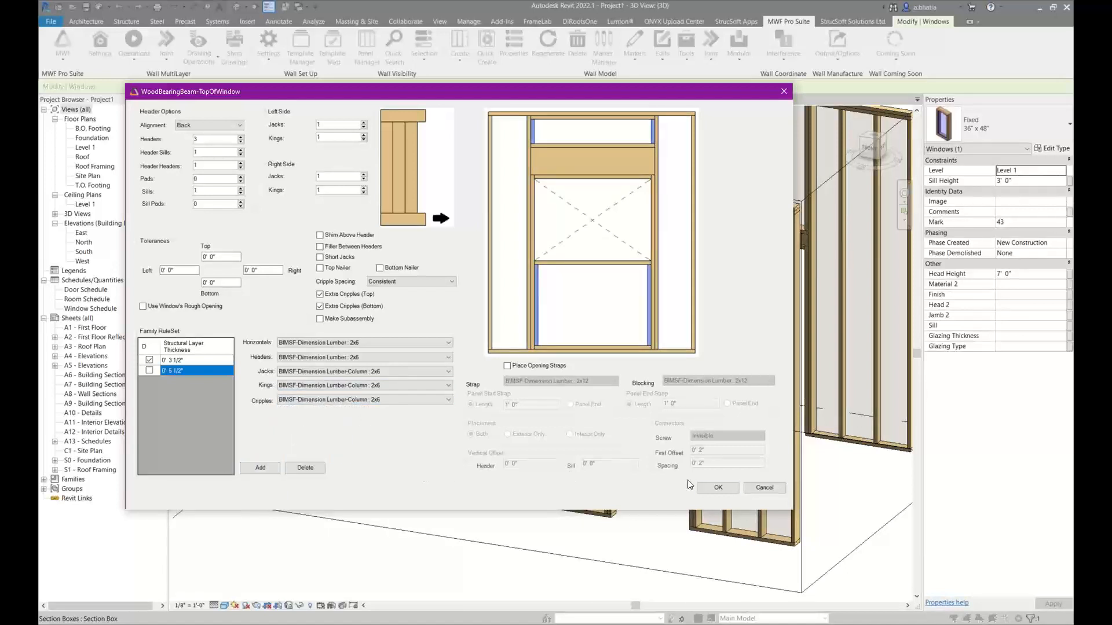
left_click(717, 488)
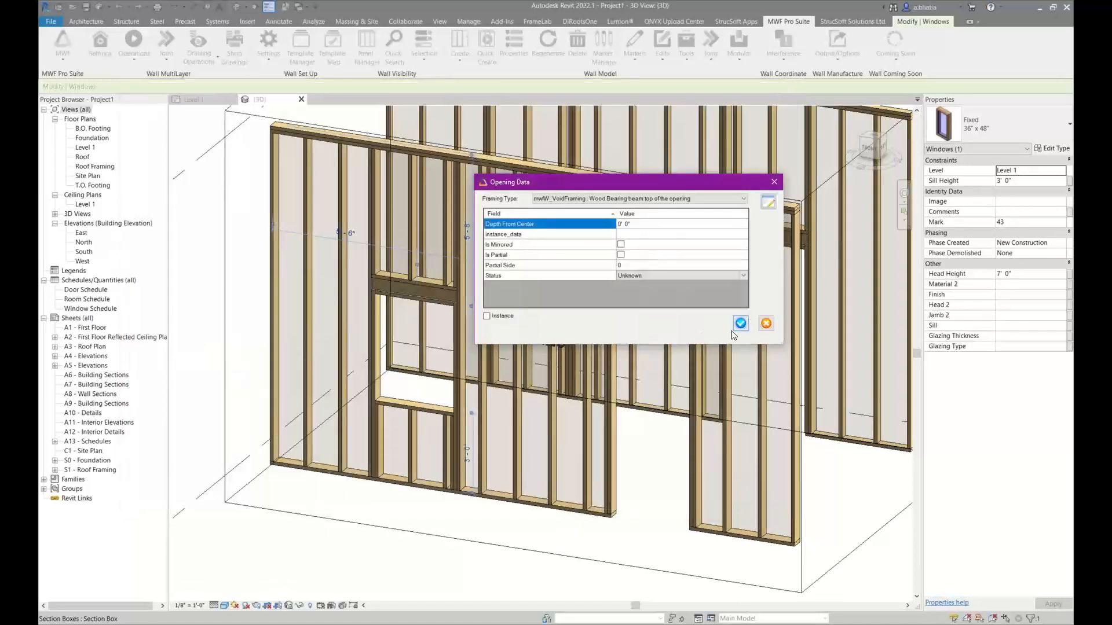
Inspect the framing around the Top of Opening walls' windows and doors, selecting the cripple above the rear door and a neighbouring 2x6 column
scroll(701, 371, "down", 3)
middle_click_drag(701, 371, 601, 437)
scroll(633, 332, "up", 2)
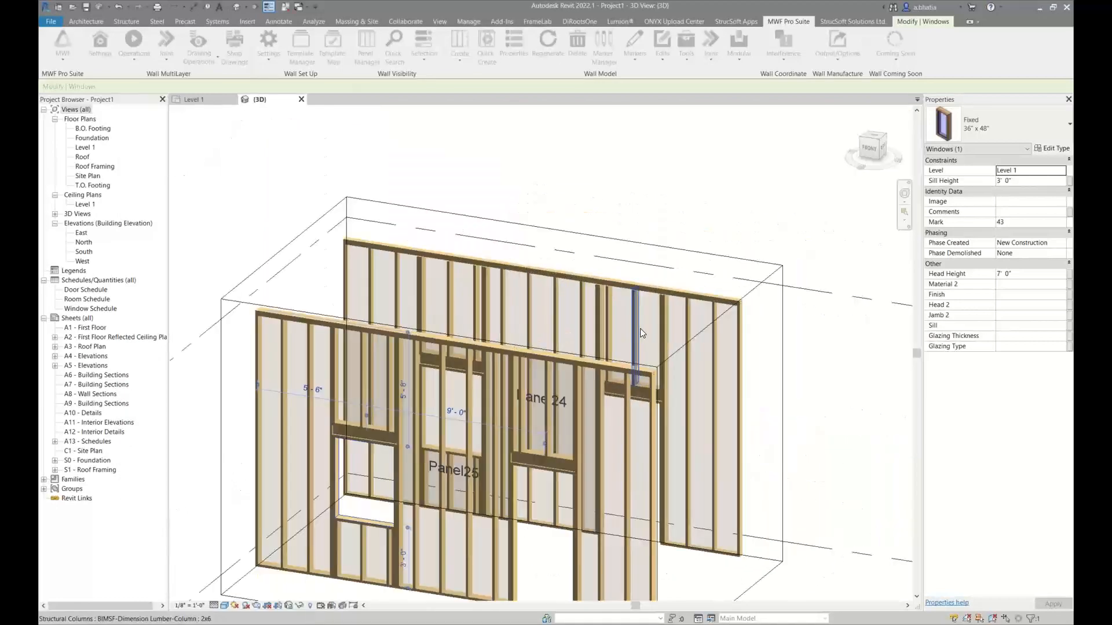
left_click(615, 397)
left_click(636, 348)
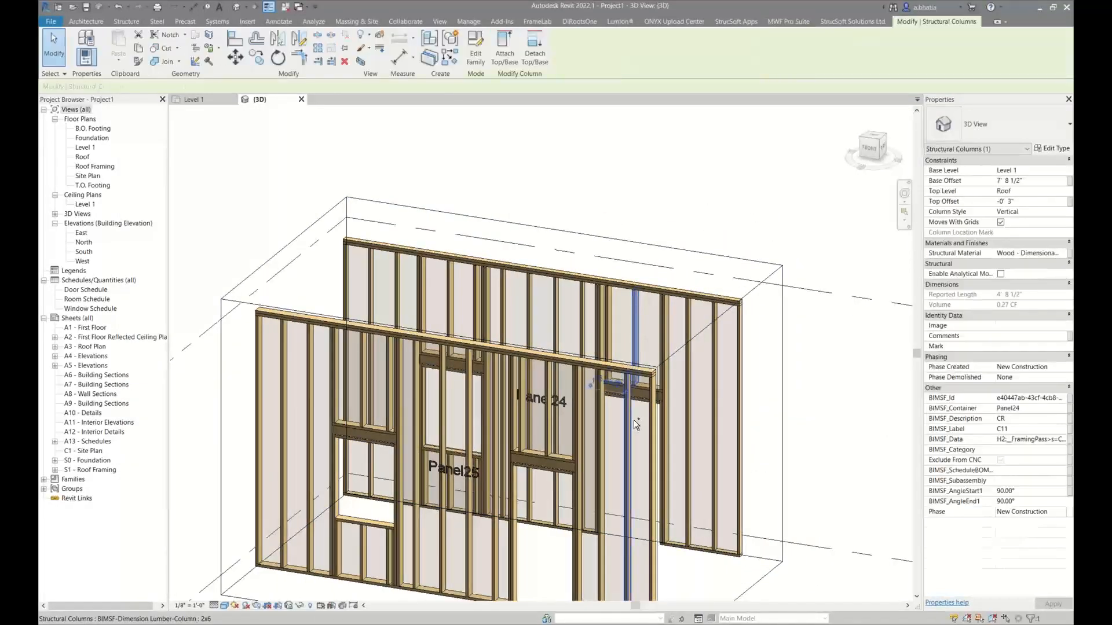
left_click(630, 418, "ctrl")
left_click(790, 22)
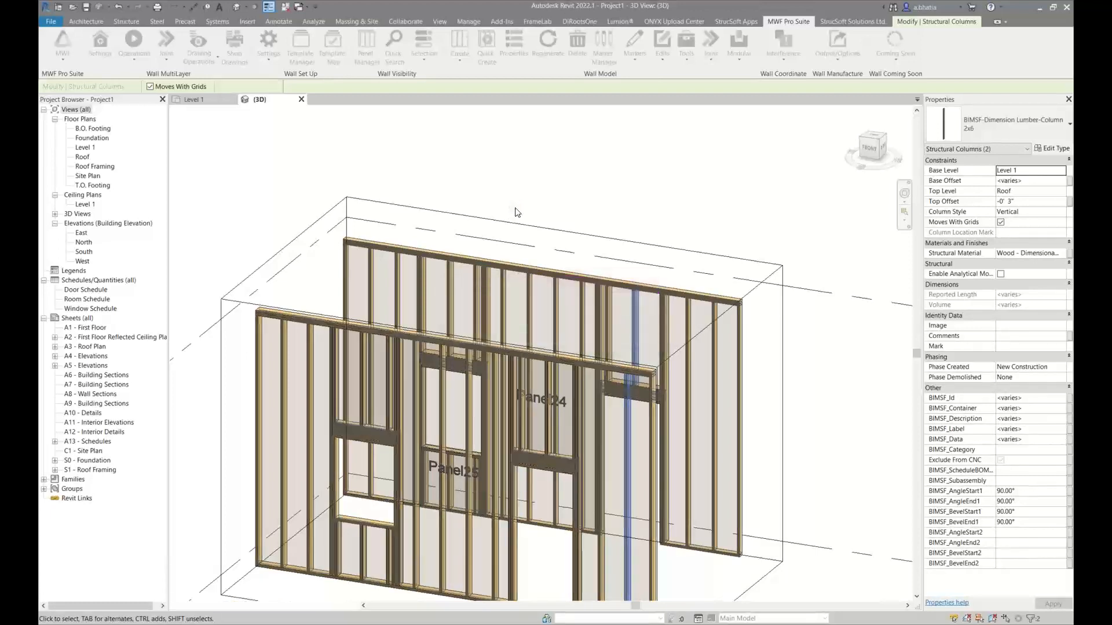
Examine the top plates, kings and cripples over the openings in Panel24 and Panel25 from several angles
middle_click_drag(584, 259, 581, 374, "shift")
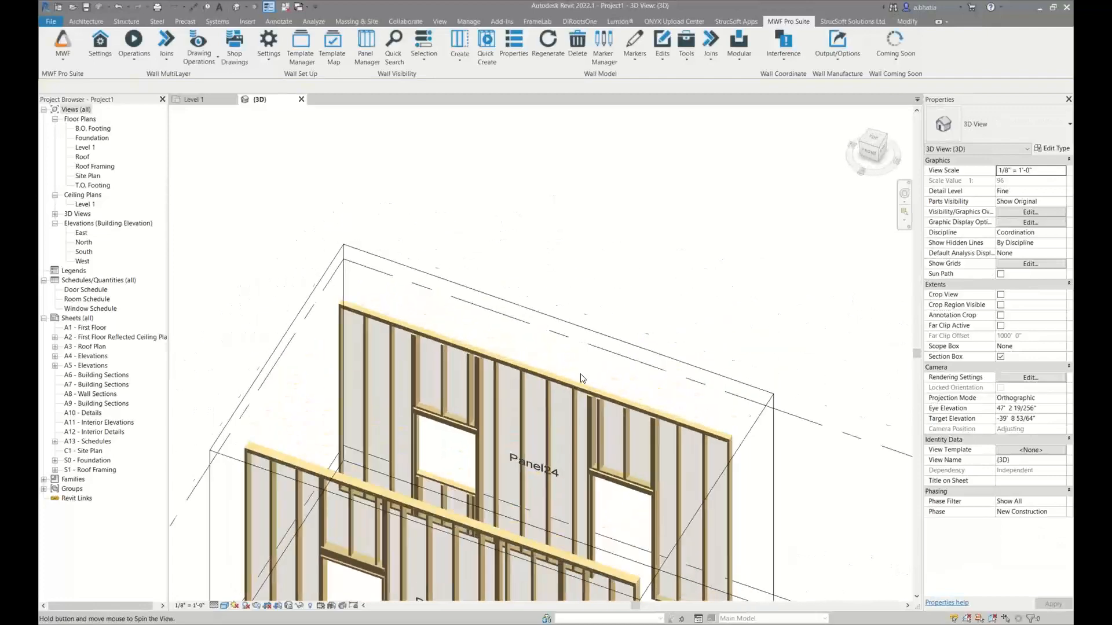
scroll(490, 406, "up", 4)
scroll(462, 330, "up", 3)
middle_click_drag(465, 281, 462, 369)
scroll(454, 359, "down", 8)
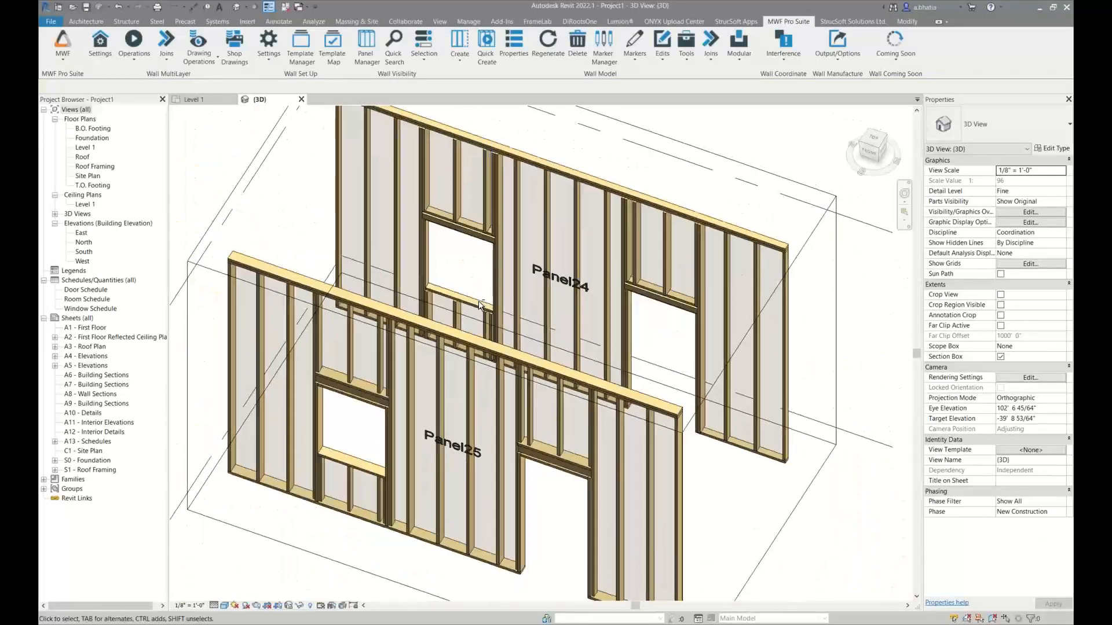
scroll(529, 277, "up", 4)
middle_click_drag(530, 277, 466, 199, "shift")
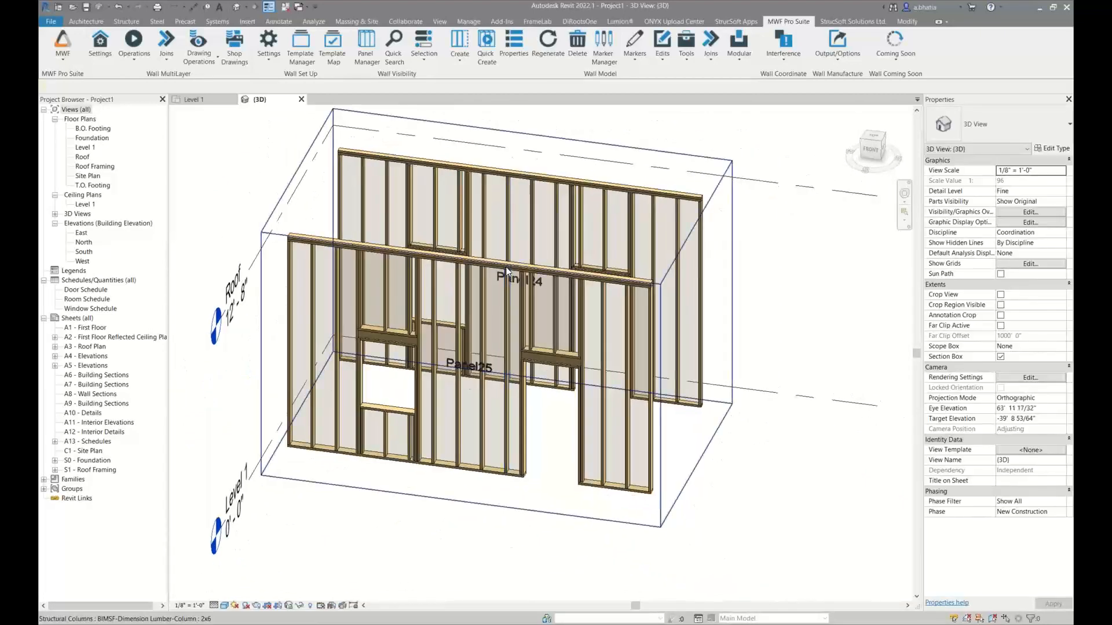
scroll(465, 195, "up", 5)
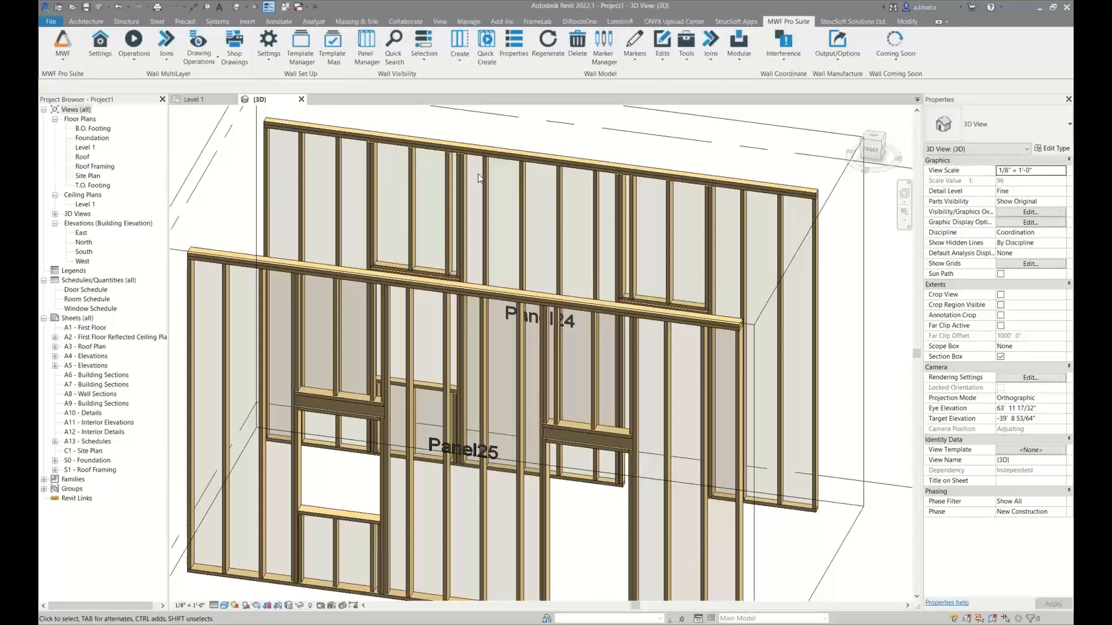
From the Level 1 plan, select both Top of Panel walls, Panel20 and Panel21, and isolate them in a 3D section box
left_click(194, 99)
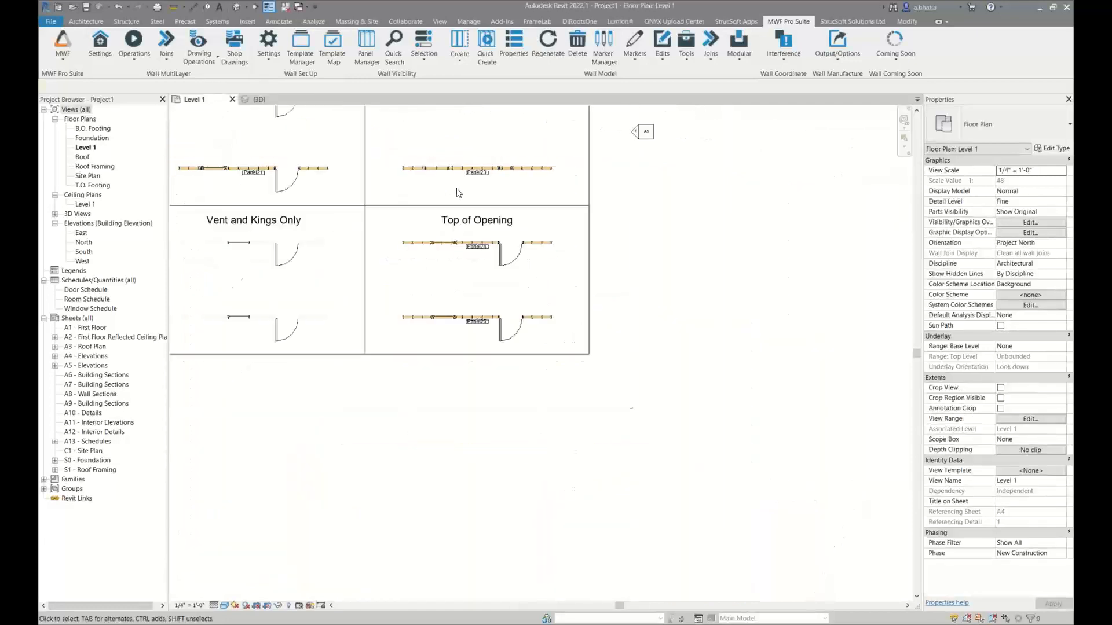
scroll(579, 278, "down", 5)
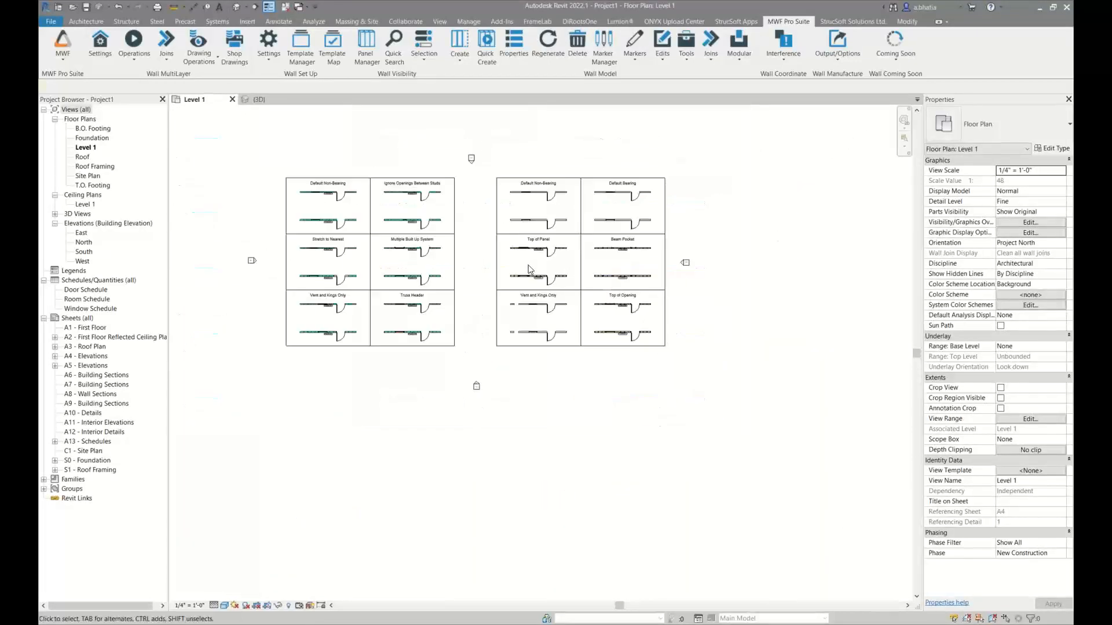
scroll(529, 272, "up", 3)
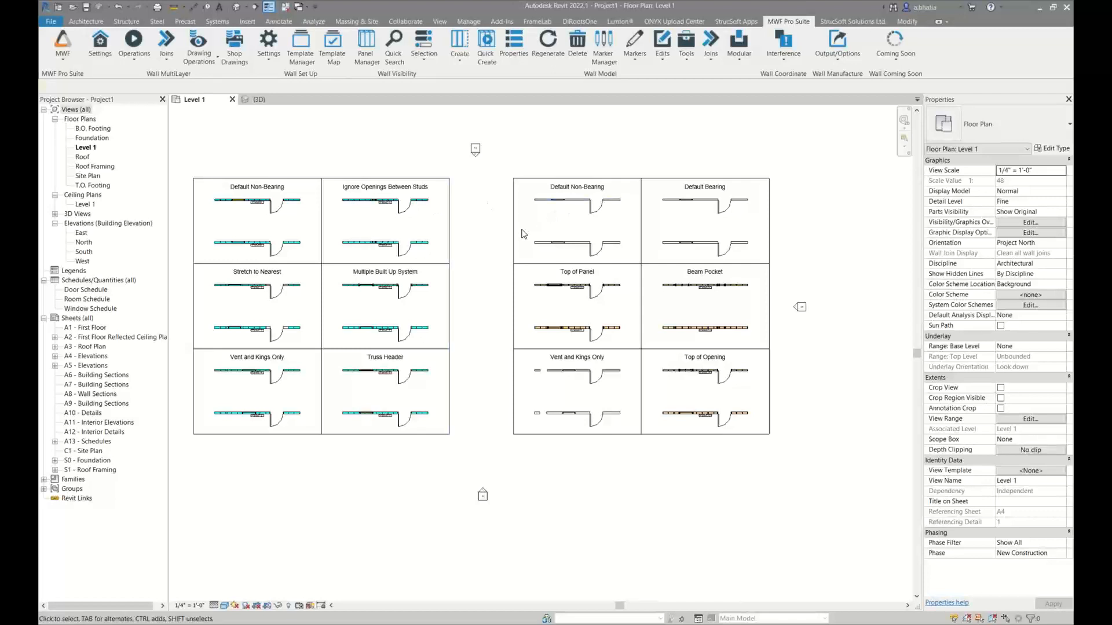
scroll(569, 313, "up", 4)
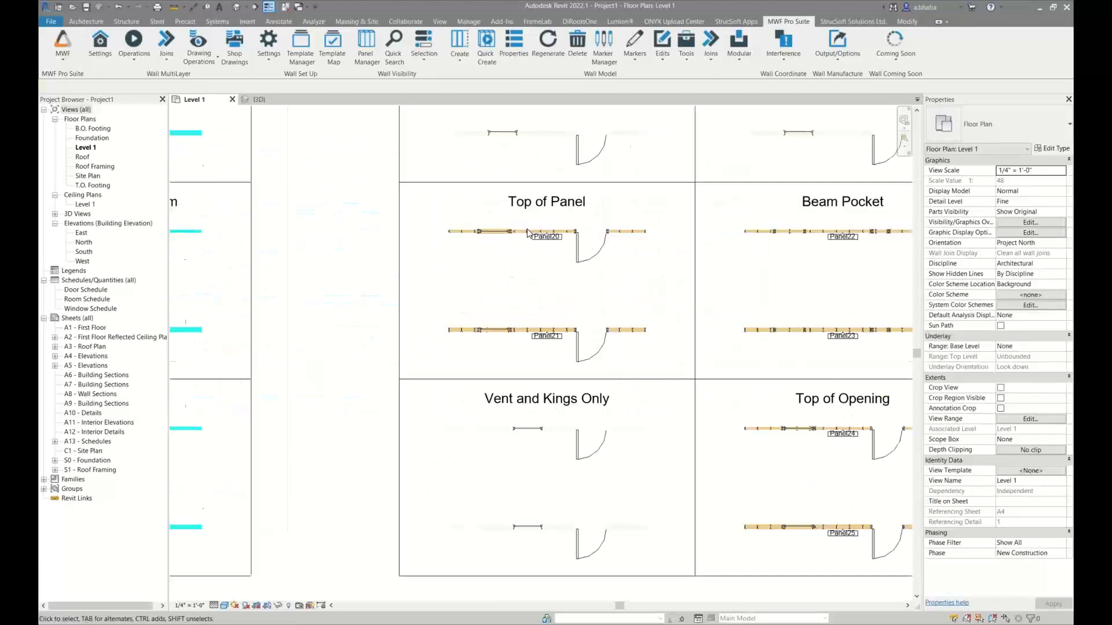
scroll(527, 232, "up", 3)
left_click_drag(392, 288, 831, 559)
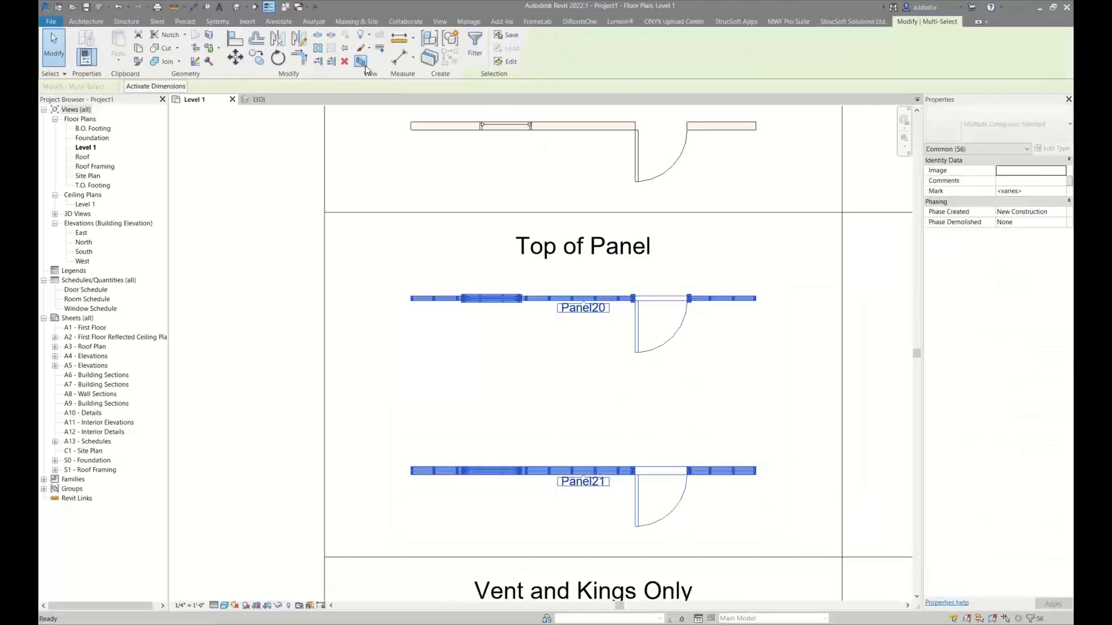
left_click(366, 68)
key("Escape")
Examine how the headers meet the top plates above the window openings in Panel20 and Panel21
scroll(484, 234, "up", 5)
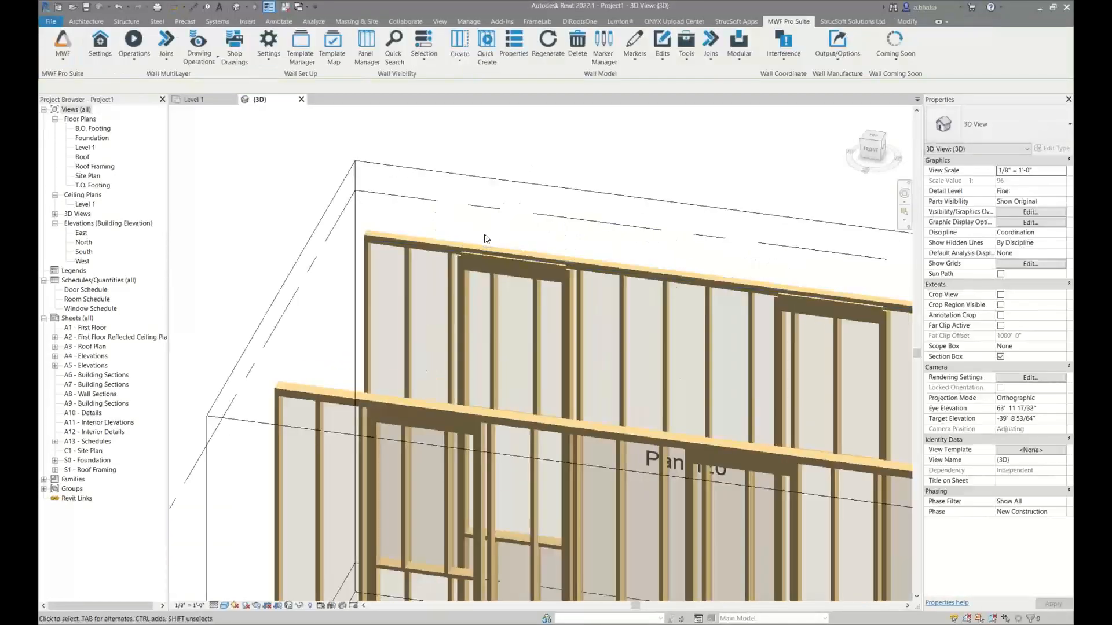
scroll(484, 234, "up", 5)
middle_click_drag(428, 339, 404, 279)
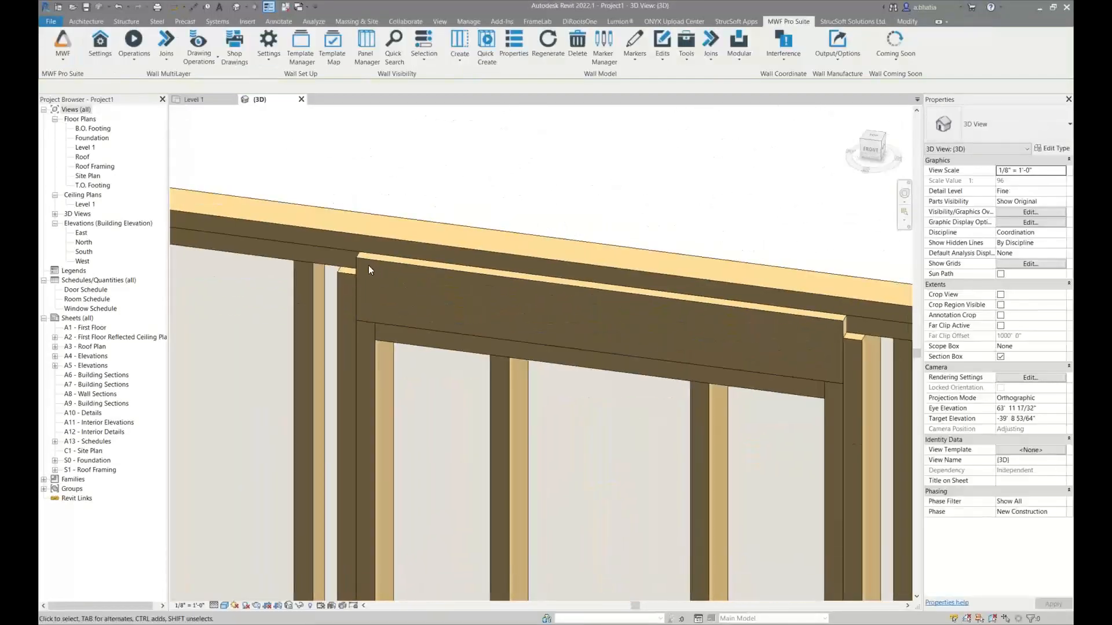
scroll(371, 266, "down", 6)
middle_click_drag(399, 356, 419, 275)
scroll(372, 299, "up", 4)
middle_click_drag(309, 294, 398, 277)
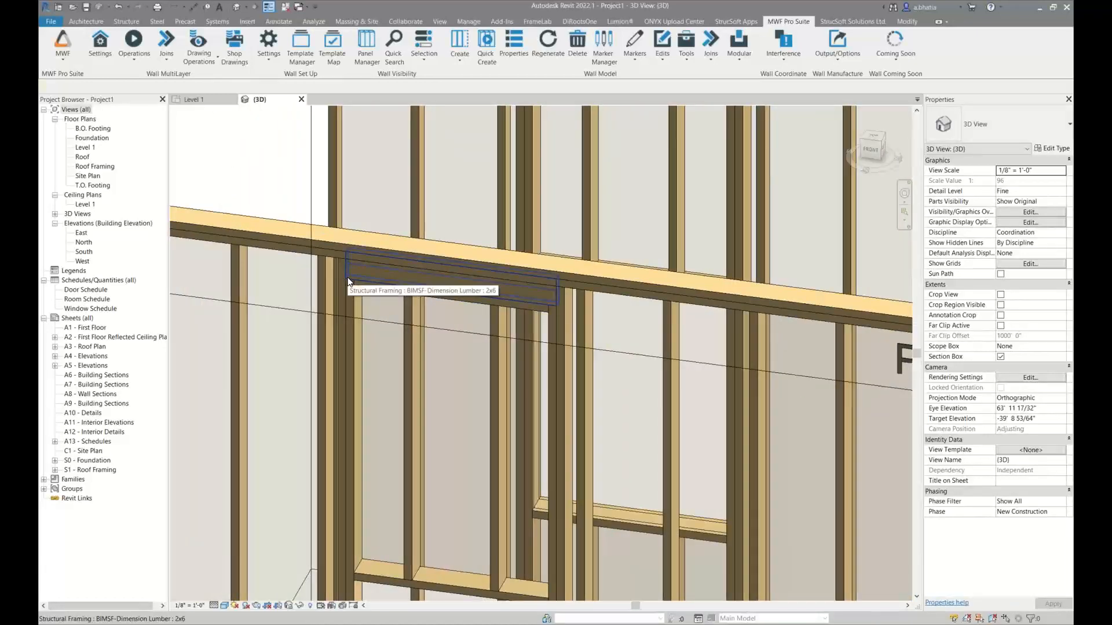
scroll(348, 272, "up", 4)
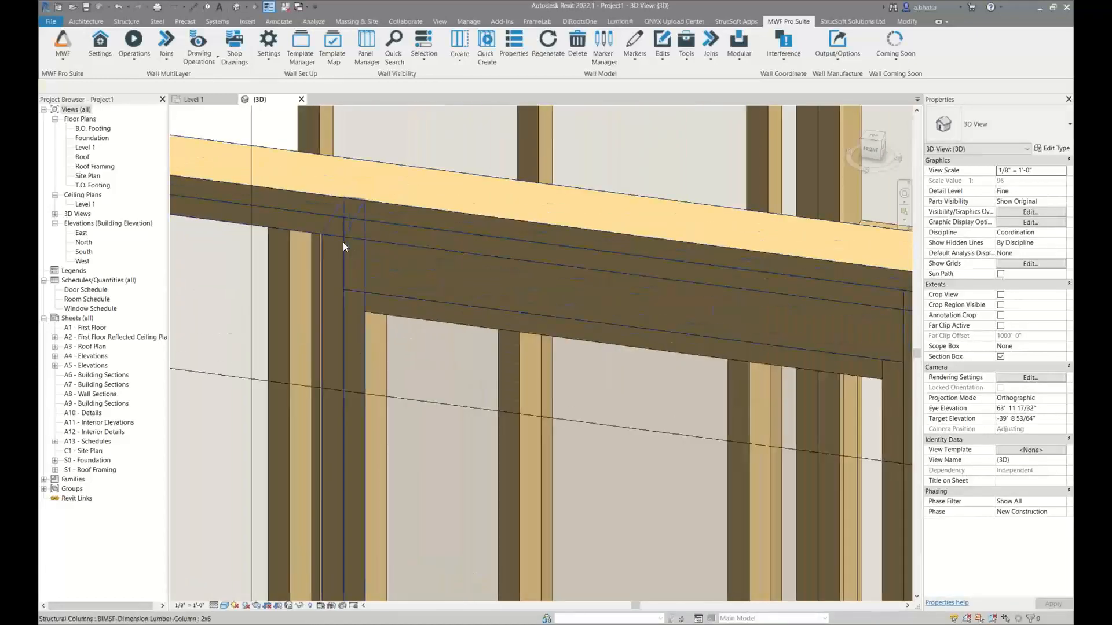
scroll(345, 240, "down", 3)
Select the Panel21 window header and inspect it and the framing between it and the opening from other angles
left_click(362, 257)
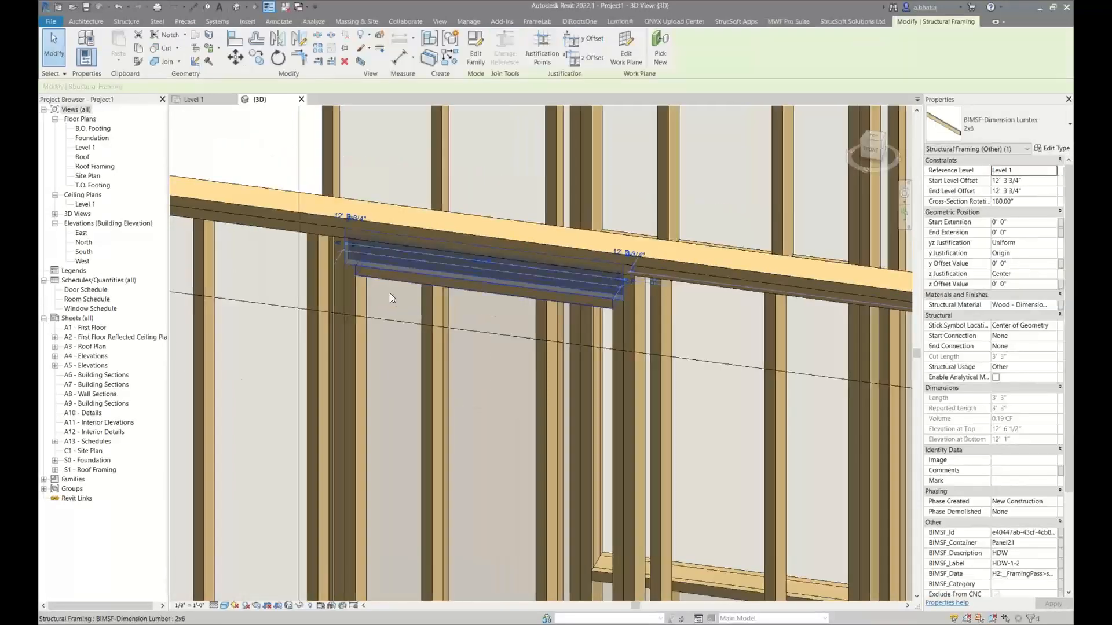
middle_click_drag(418, 317, 380, 171, "shift")
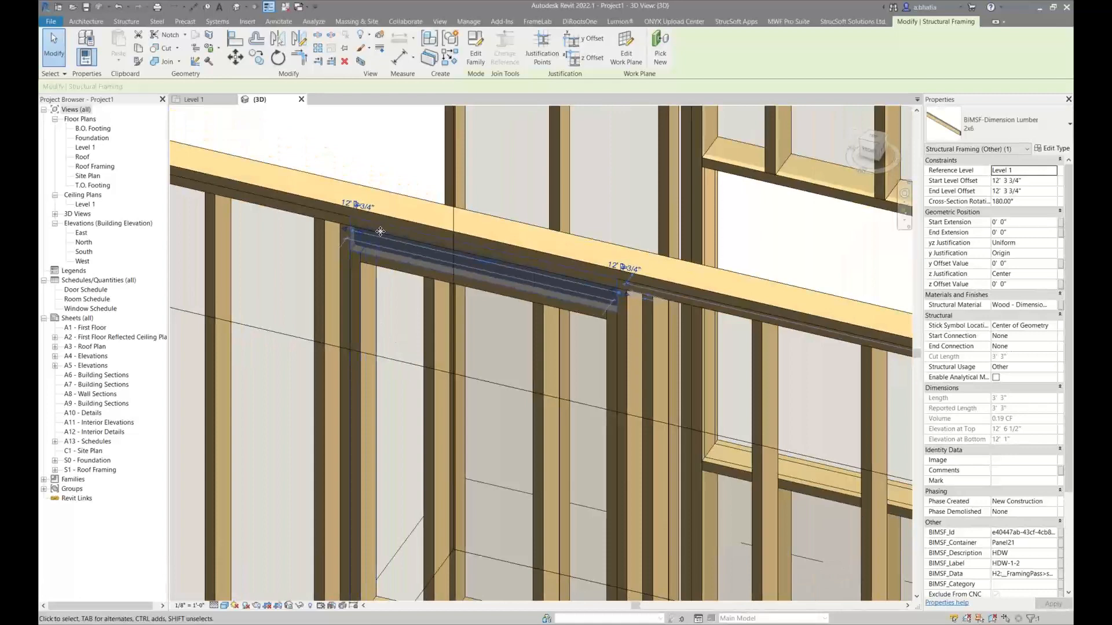
left_click(380, 170)
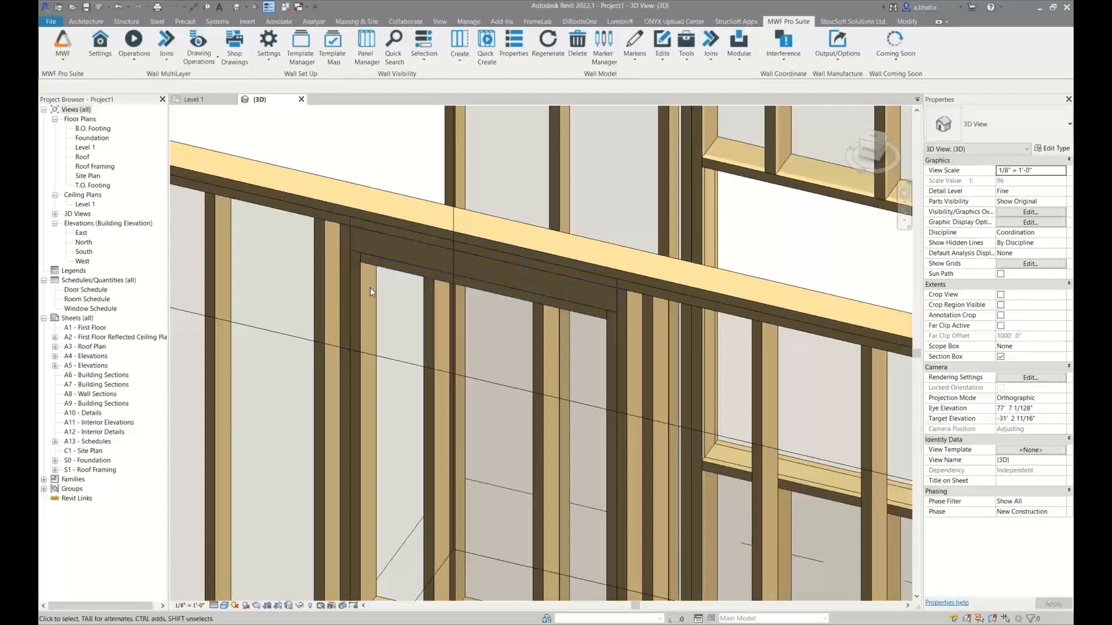
middle_click_drag(370, 287, 367, 183, "shift")
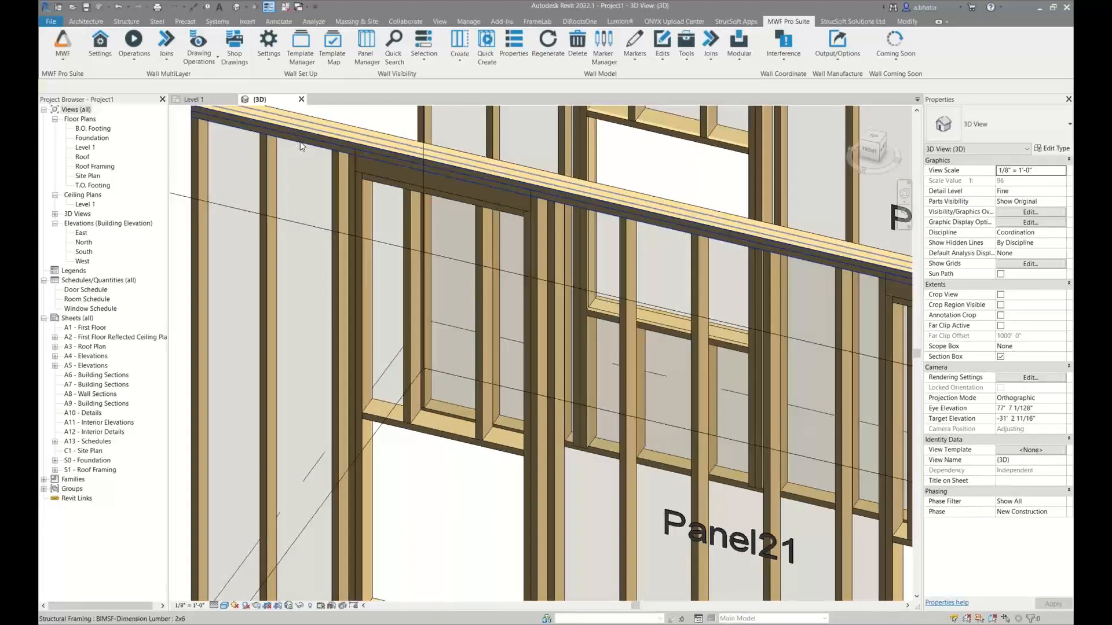
middle_click_drag(300, 142, 306, 161, "shift")
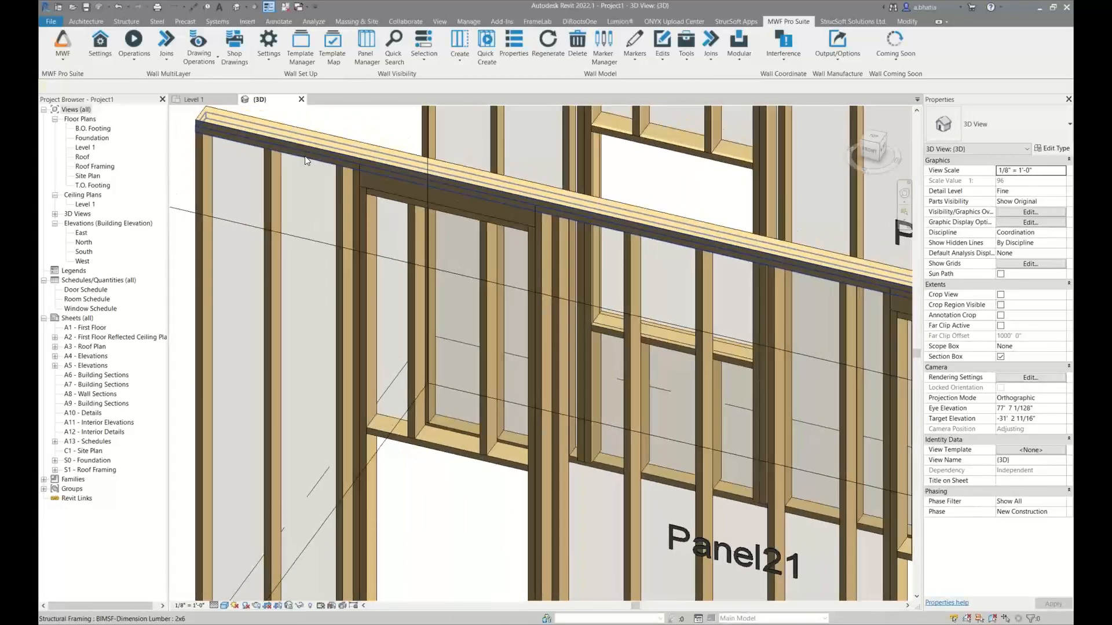
scroll(413, 183, "up", 2)
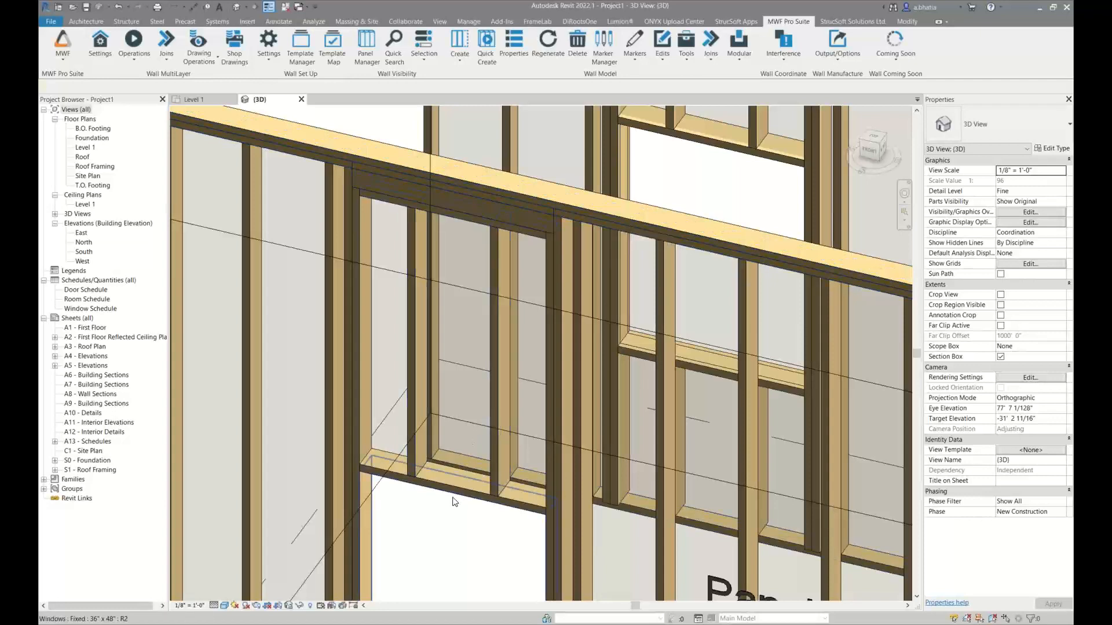
Review the Panel21 window's "Wood bearing beam top of the panel" settings, including the top tolerance, and close its opening data
left_click(462, 471)
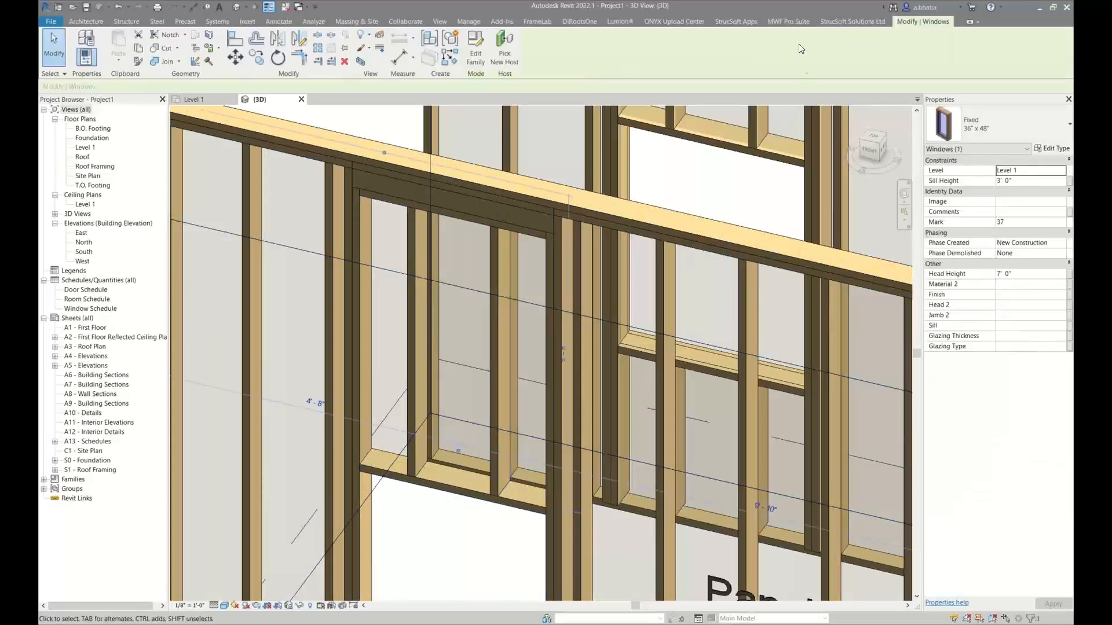
left_click(635, 46)
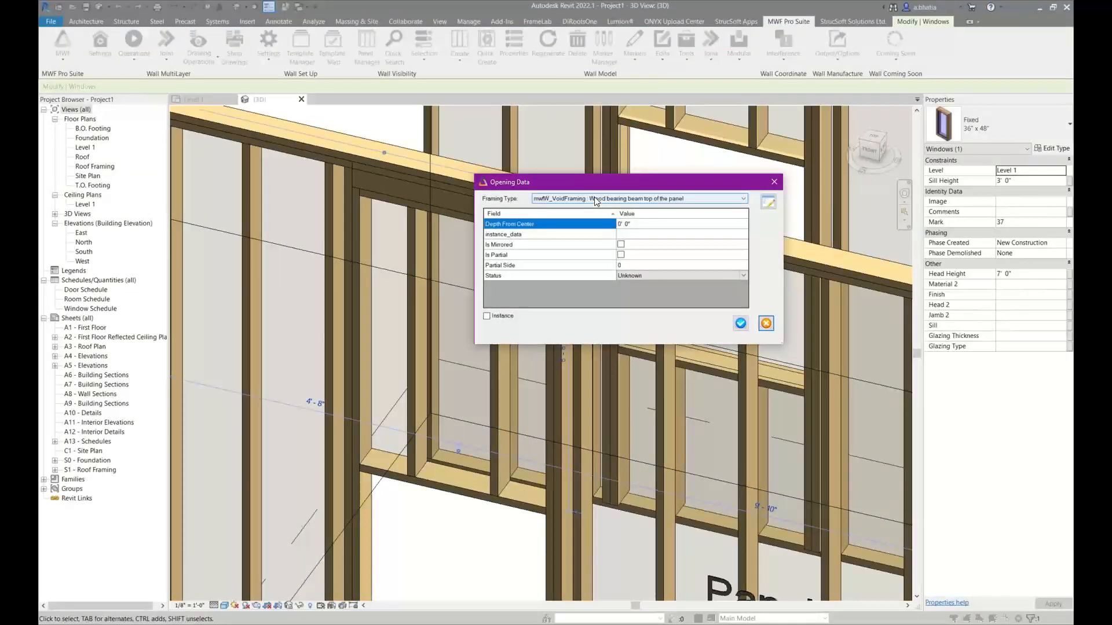
left_click(767, 203)
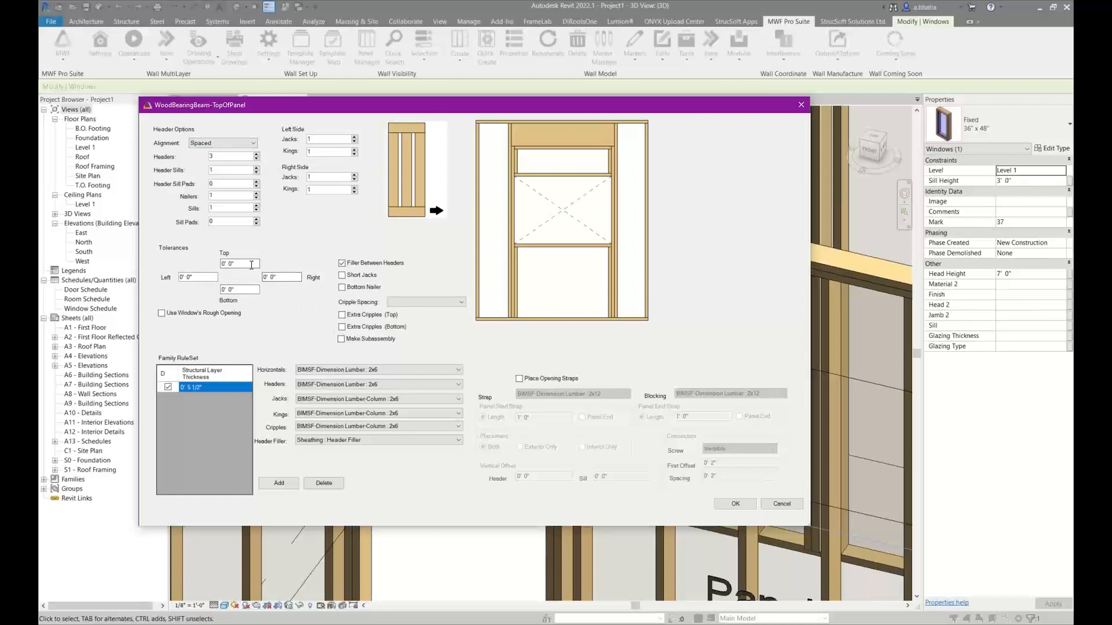
left_click_drag(255, 264, 210, 267)
left_click(774, 503)
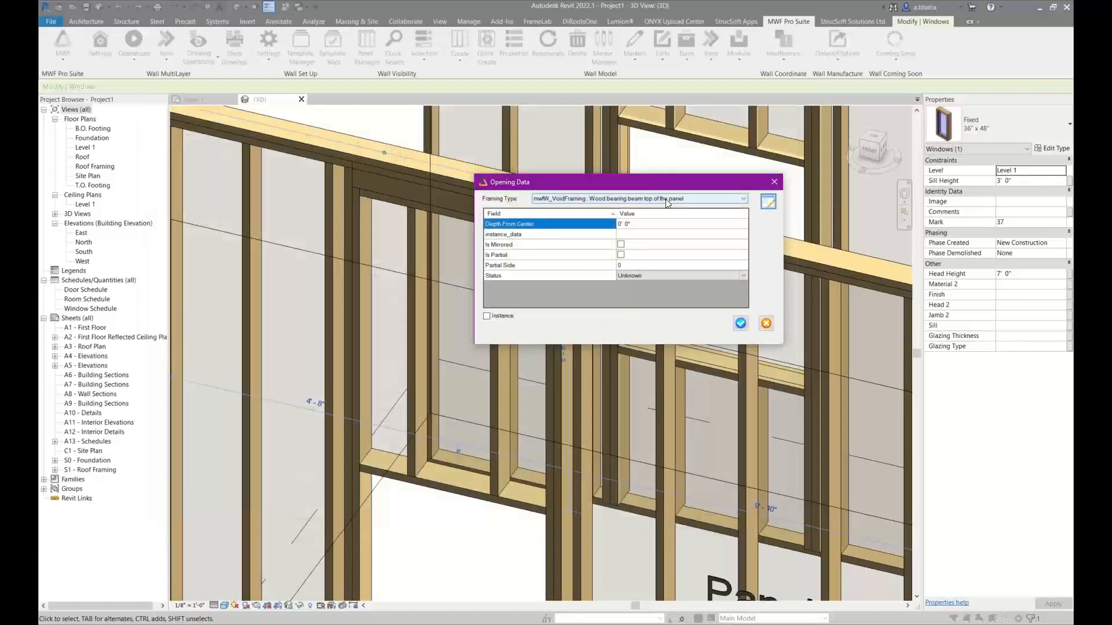
left_click(740, 325)
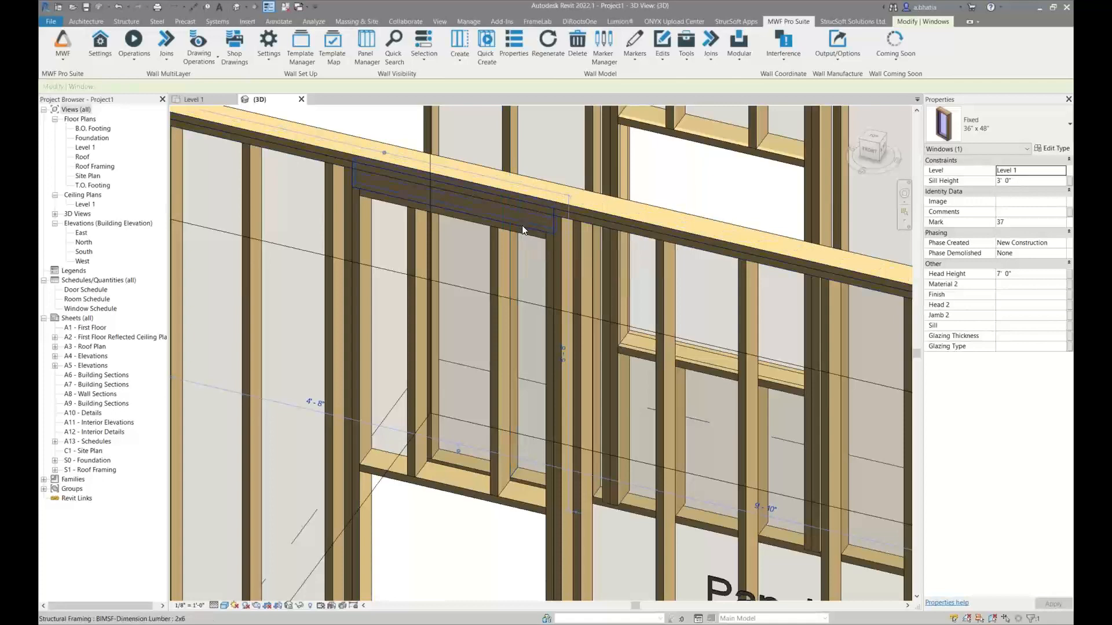
Select the Panel21 window header and examine how it sits beneath the top plates, viewing the wall from its end
left_click(523, 229)
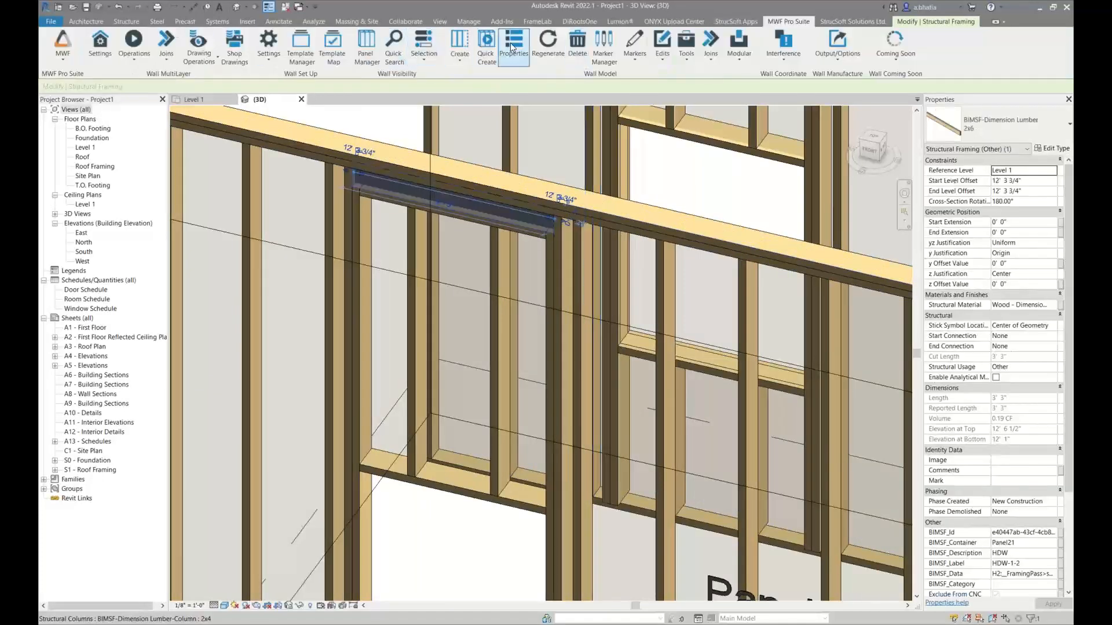
scroll(482, 313, "down", 4)
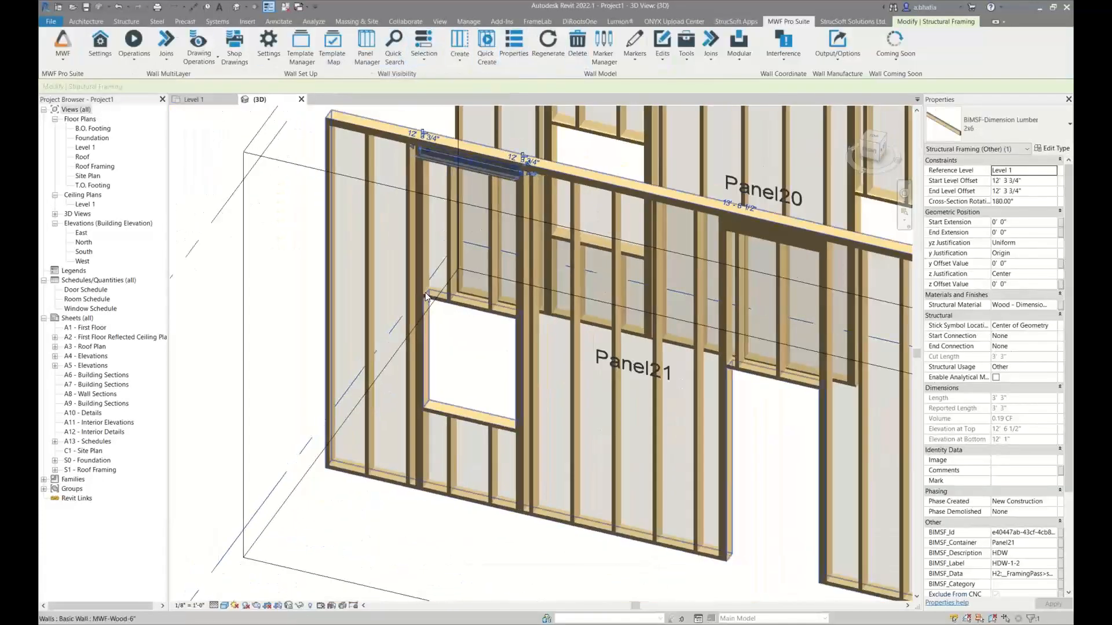
scroll(425, 295, "up", 2)
left_click(377, 255)
middle_click_drag(378, 255, 698, 311)
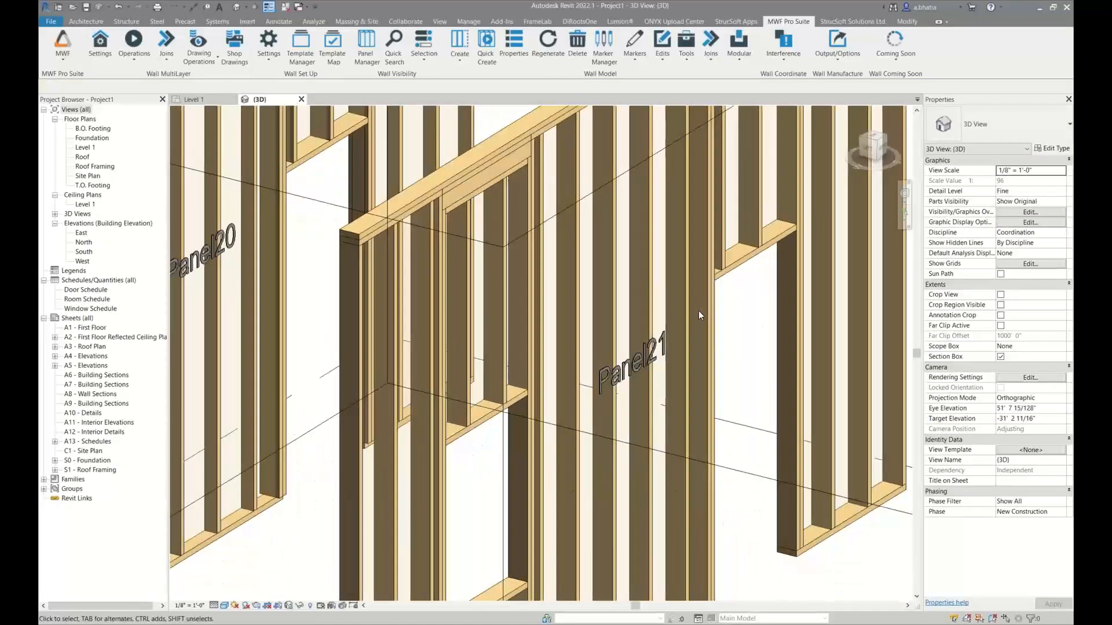
middle_click_drag(689, 308, 474, 220, "shift")
scroll(474, 220, "up", 3)
Select the lower top plate above the Panel21 window and open the panel's Cutbacks details
left_click(429, 194)
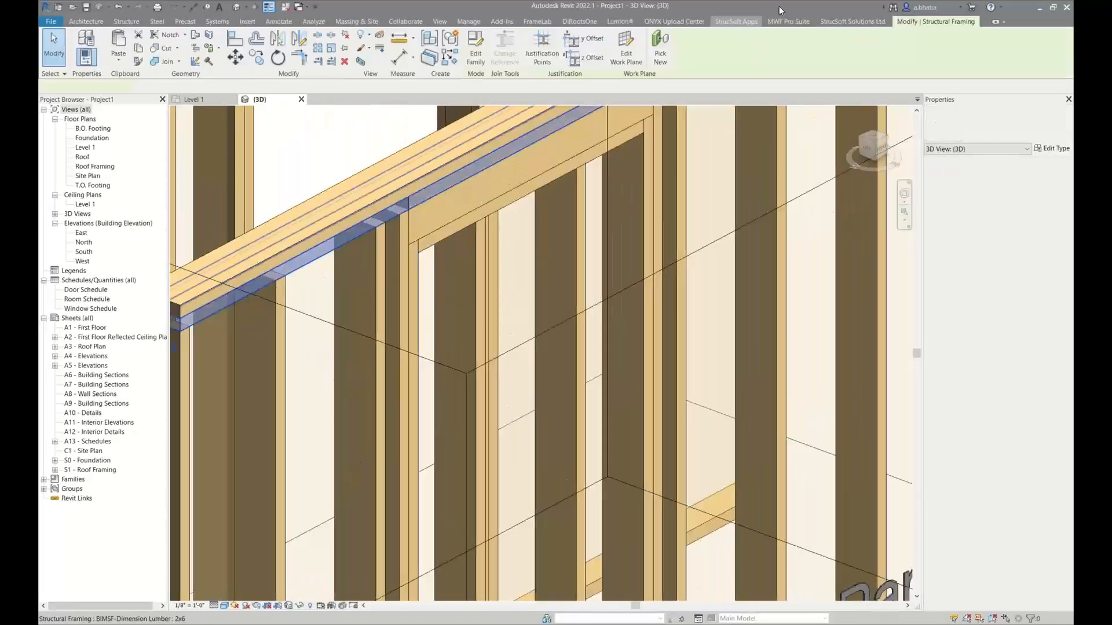
left_click(789, 21)
left_click(524, 42)
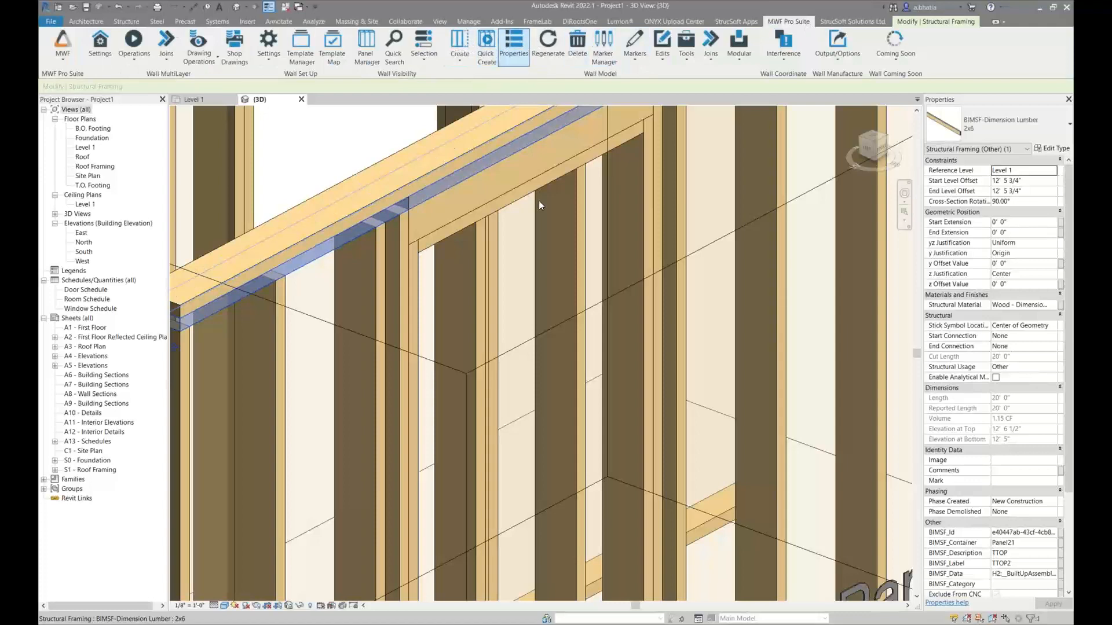
left_click(557, 228)
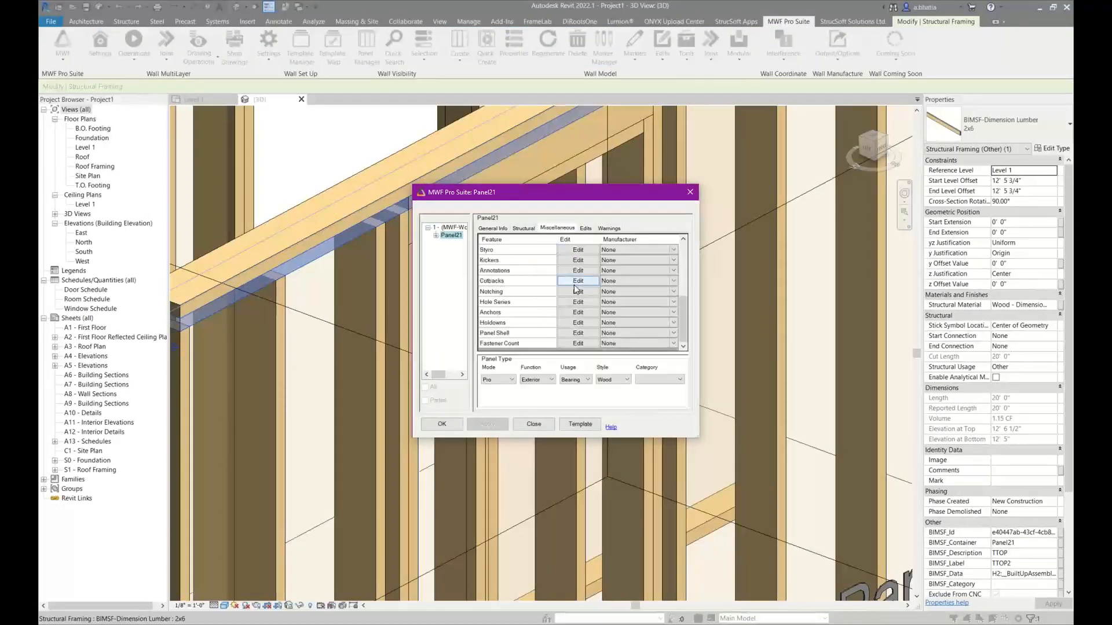
left_click(577, 282)
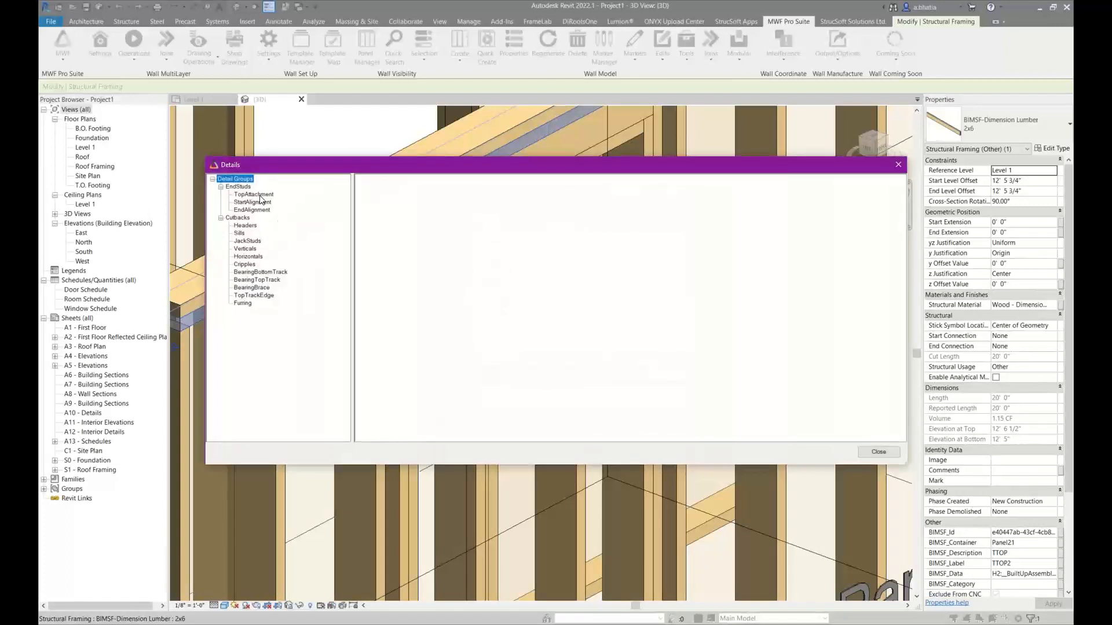
Review the Headers, BearingBottomTrack and BearingTopTrack cutback options for Panel21, including HeaderFlushInnerKing
left_click(243, 218)
left_click(245, 225)
left_click(252, 272)
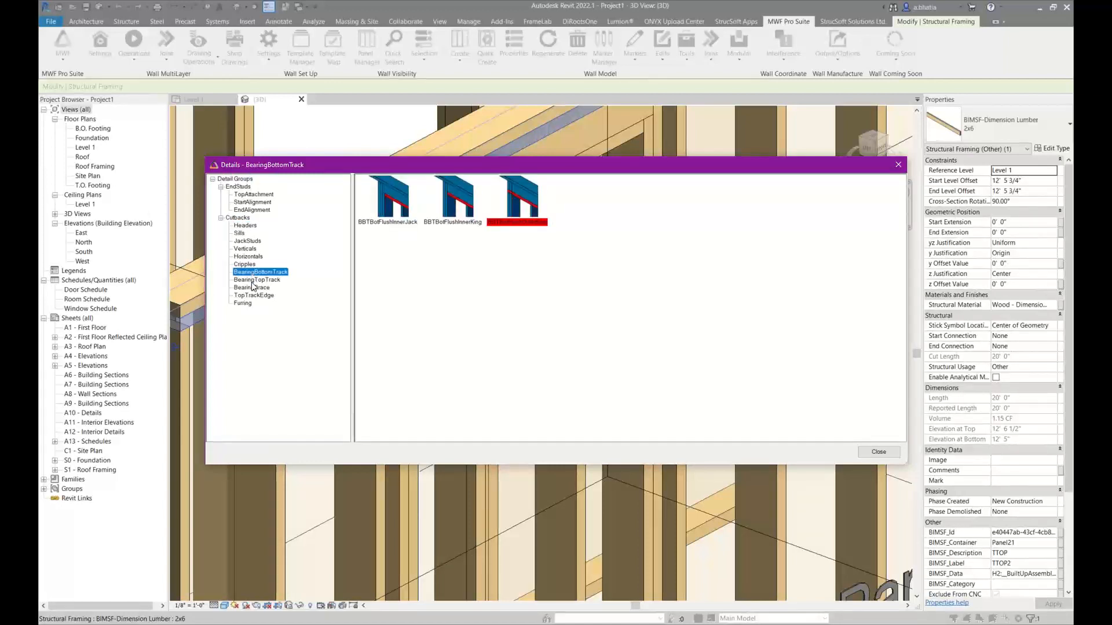
left_click(253, 280)
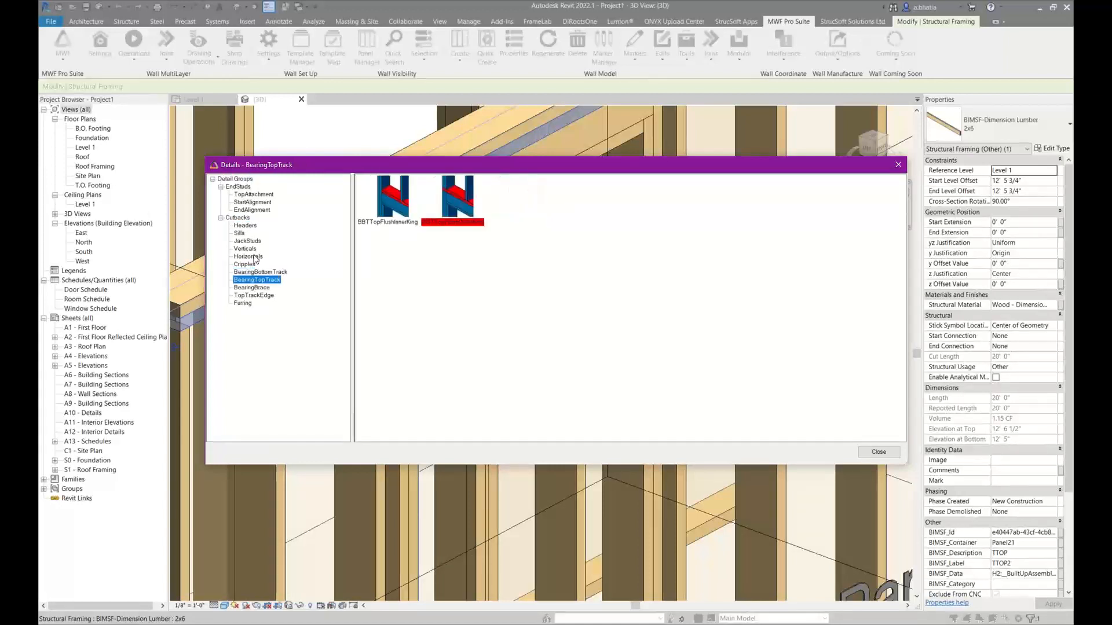
left_click(253, 226)
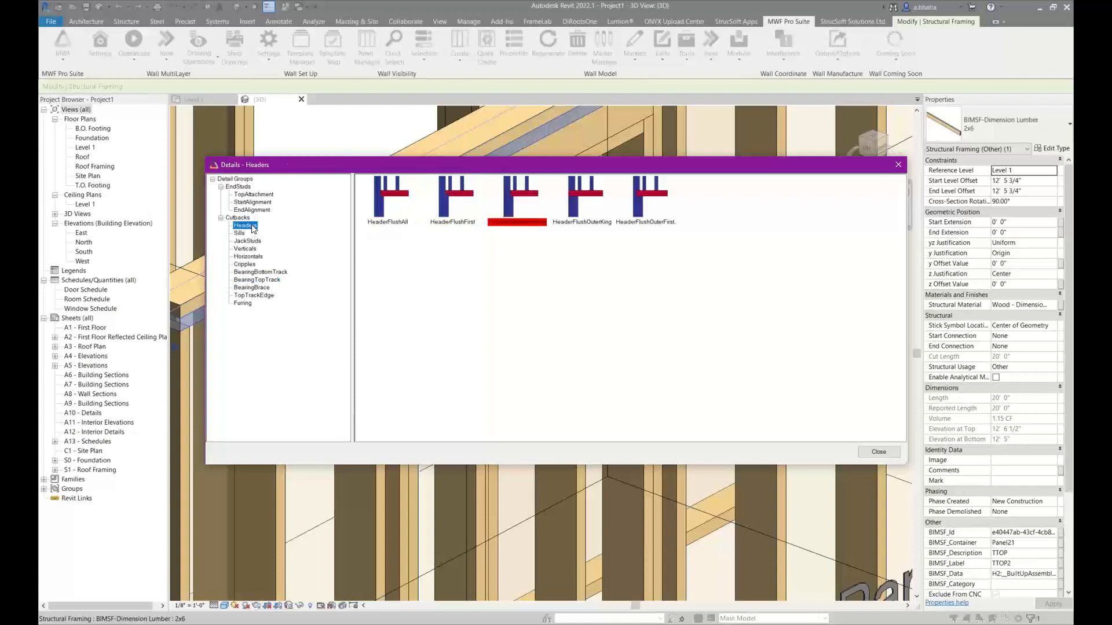
left_click(529, 205)
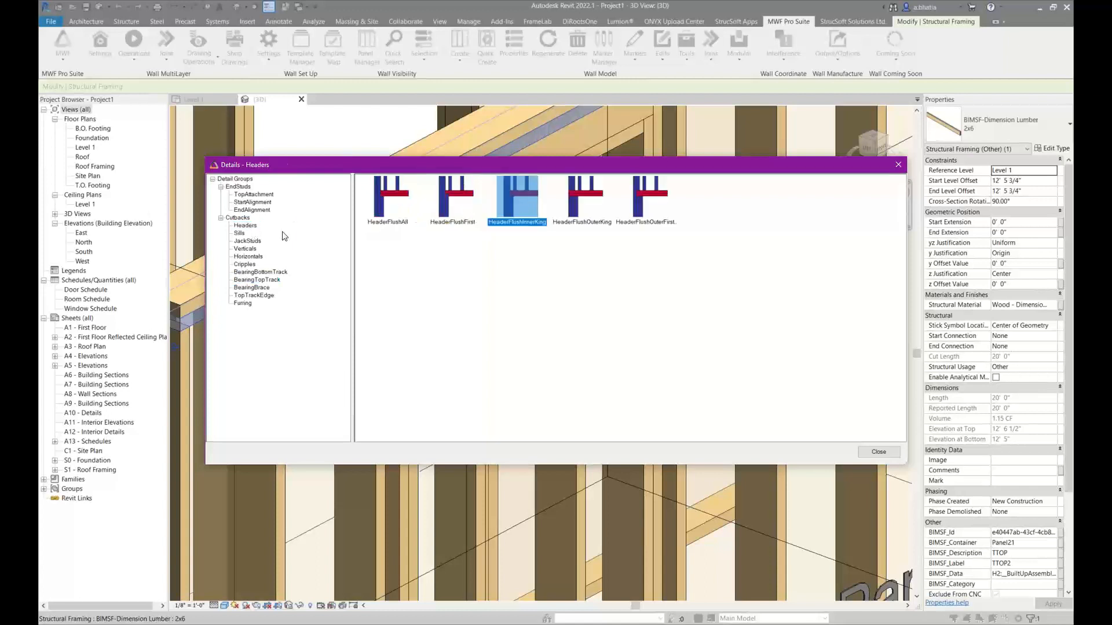
Compare the Horizontals, Verticals, TopTrackEdge and bearing track cutback options with the Headers ones, and close the details
left_click(248, 257)
left_click(248, 272)
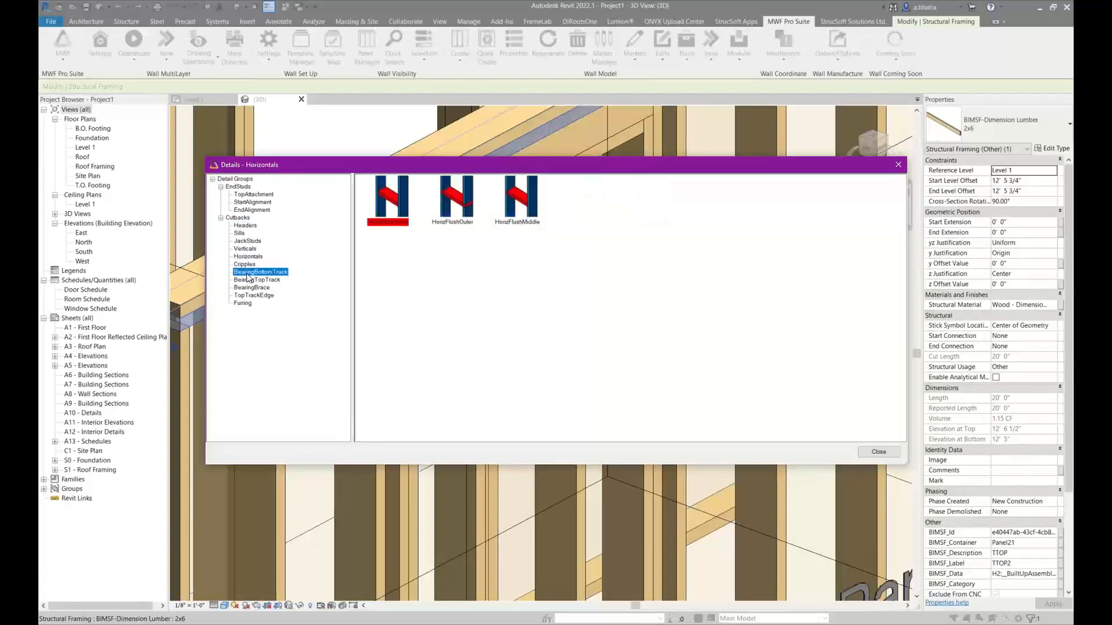
left_click(249, 295)
left_click(248, 250)
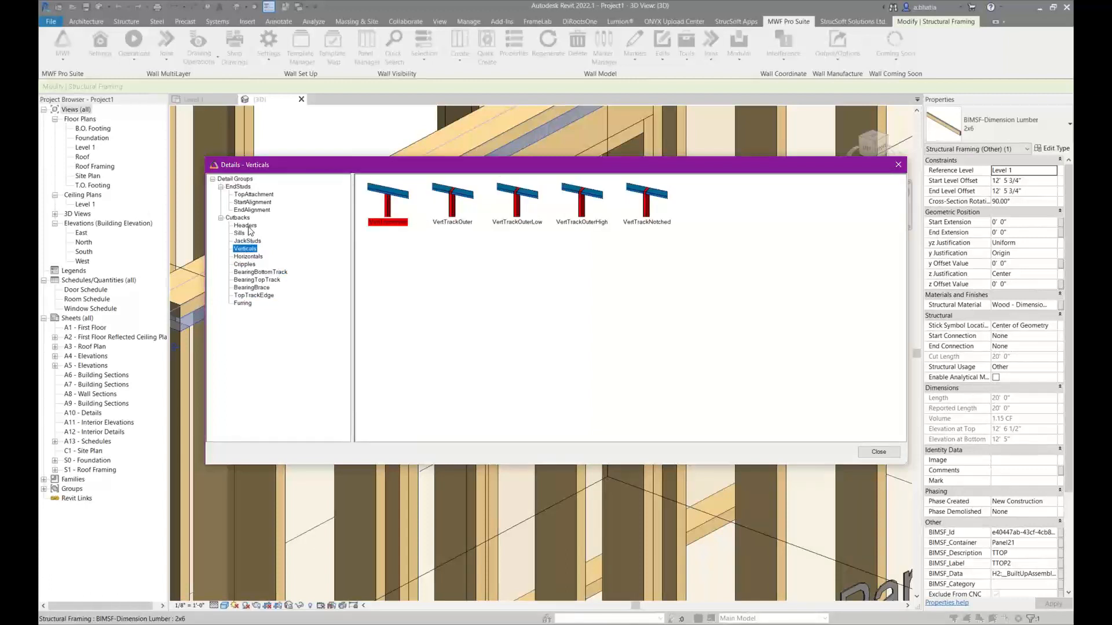
left_click(248, 226)
left_click(250, 295)
left_click(252, 280)
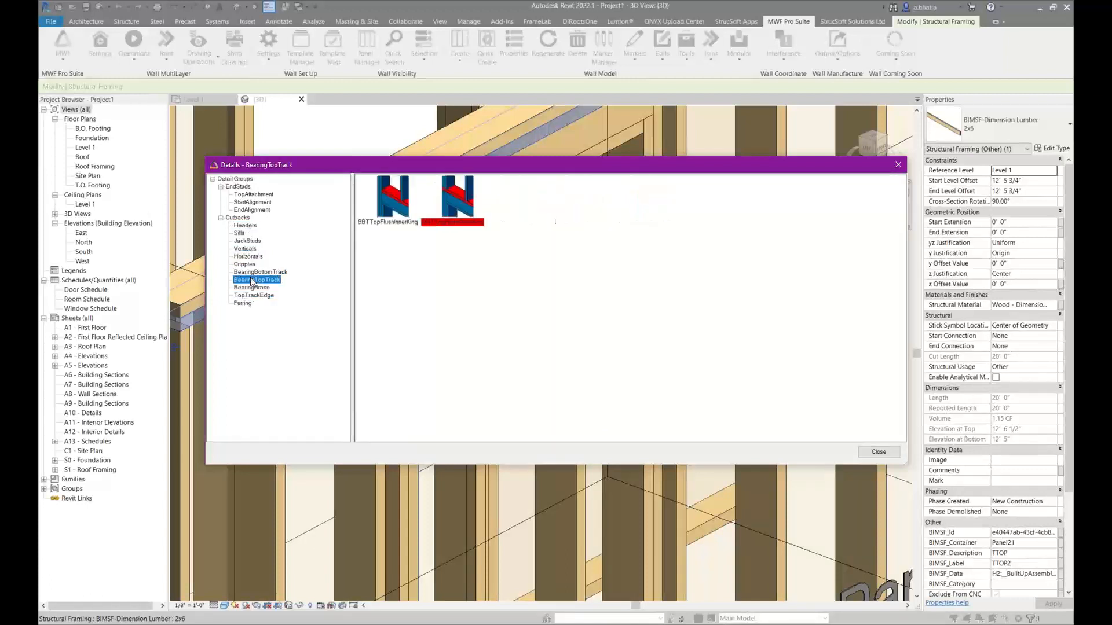
left_click(255, 273)
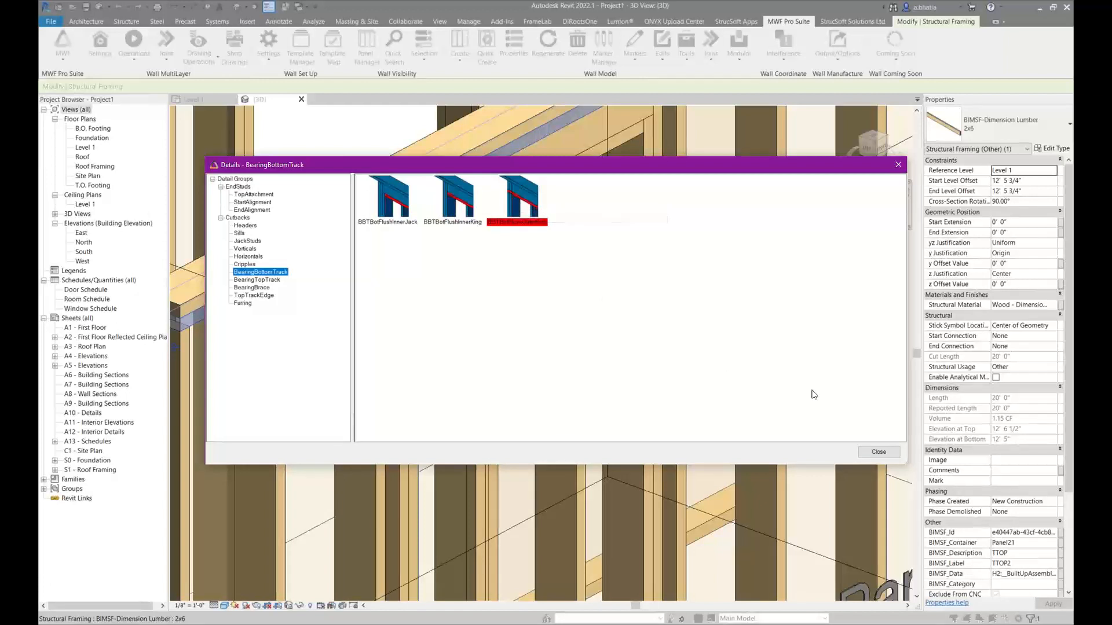
left_click(878, 451)
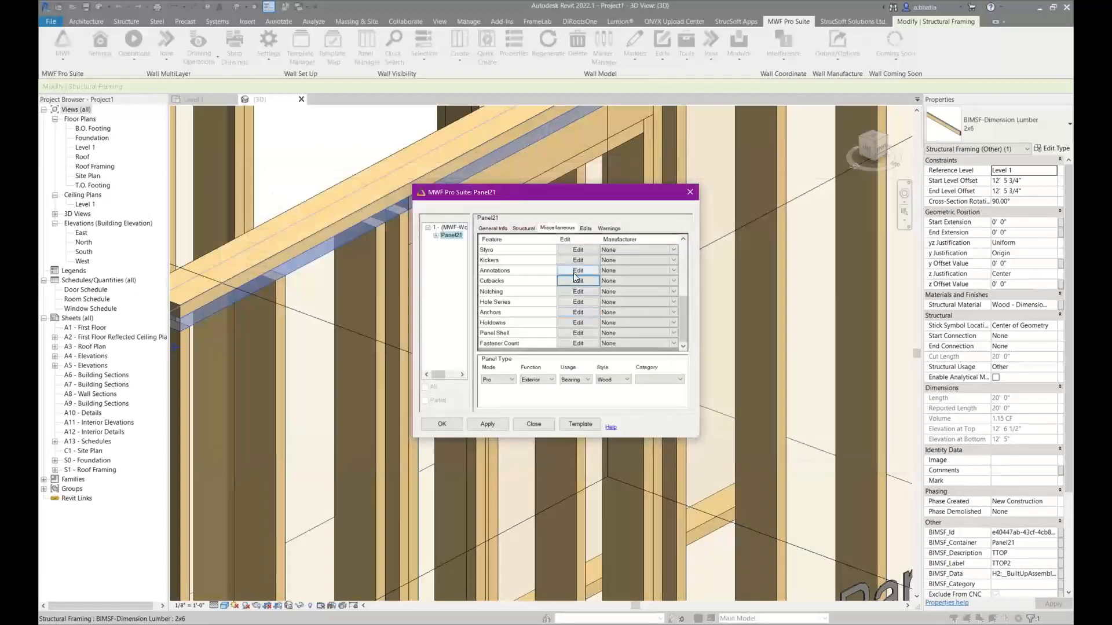
Reopen the Panel21 cutbacks, review the end stud TopAttachment, StartAlignment, Sills, Headers and Verticals options, and close the panel properties
left_click(578, 281)
left_click(264, 194)
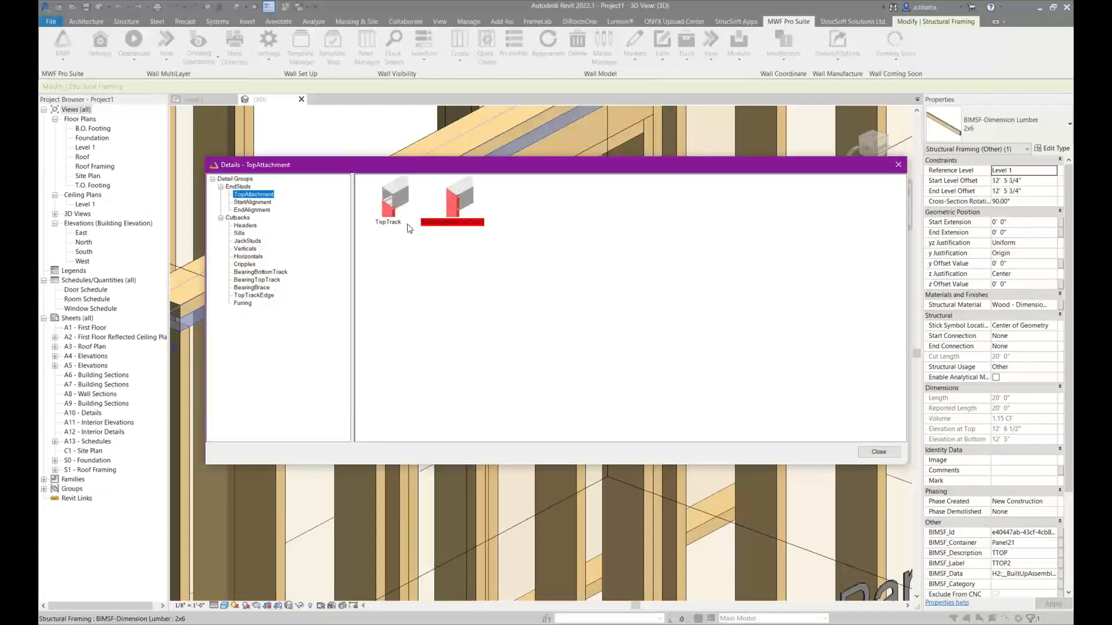
double_click(460, 201)
left_click(253, 202)
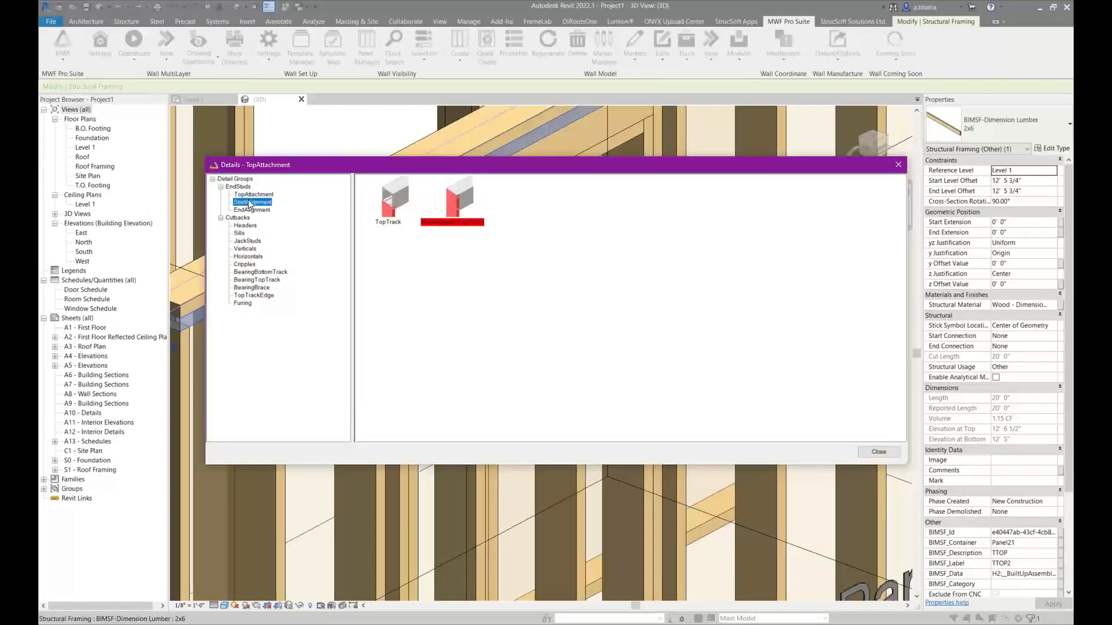
left_click(242, 233)
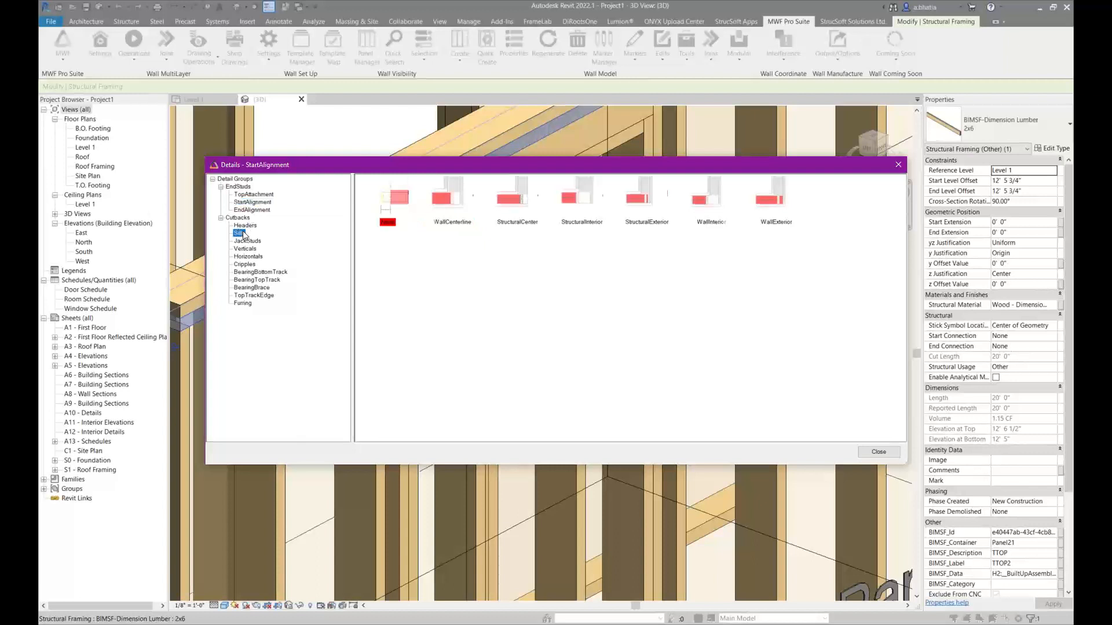
left_click(244, 226)
left_click(245, 249)
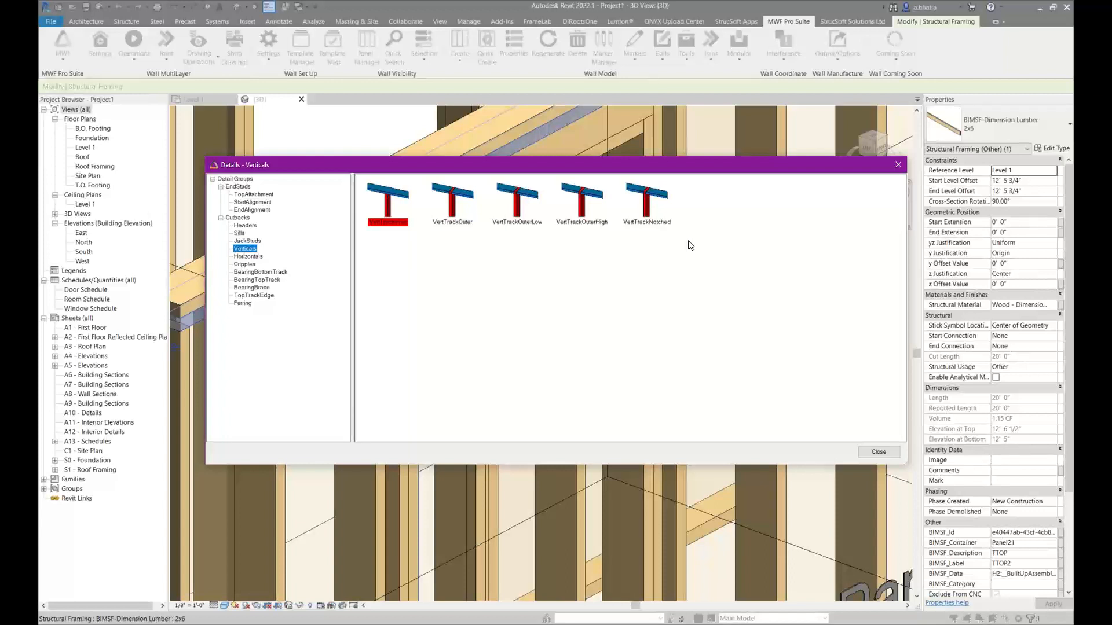
left_click(901, 170)
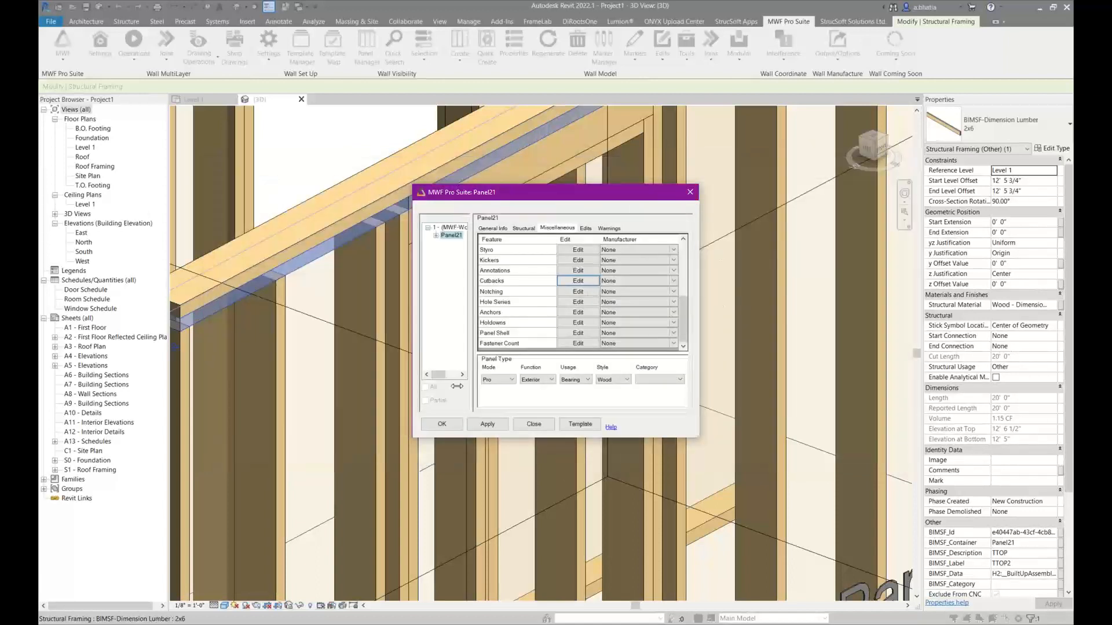
left_click(442, 425)
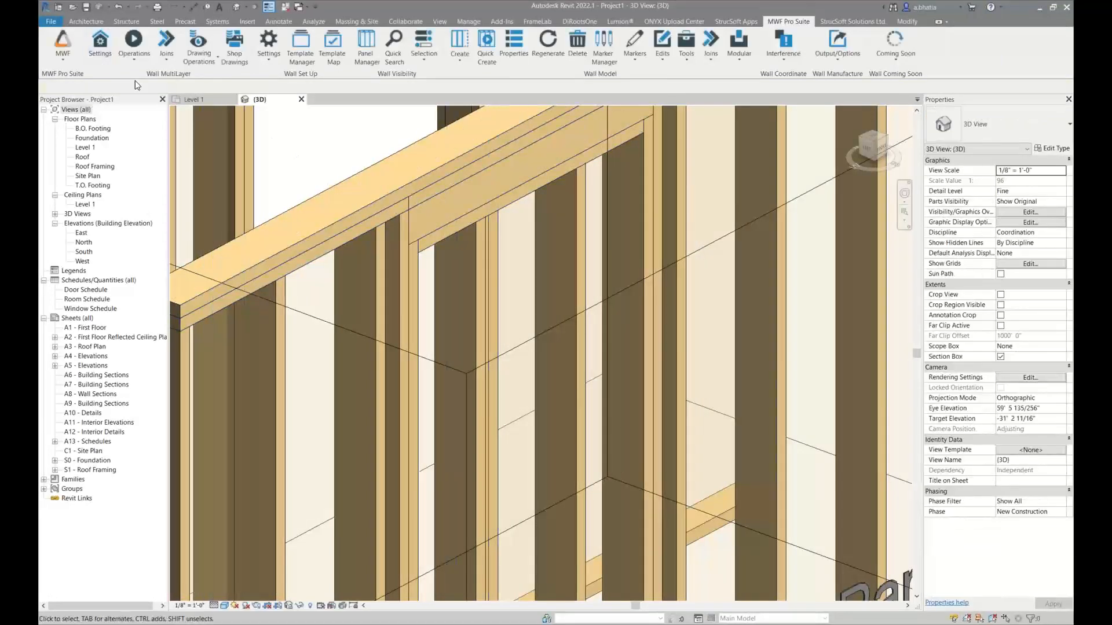
Open the project member priorities and choose Headers and Tracks as the member pair for disabling clashes
left_click(268, 46)
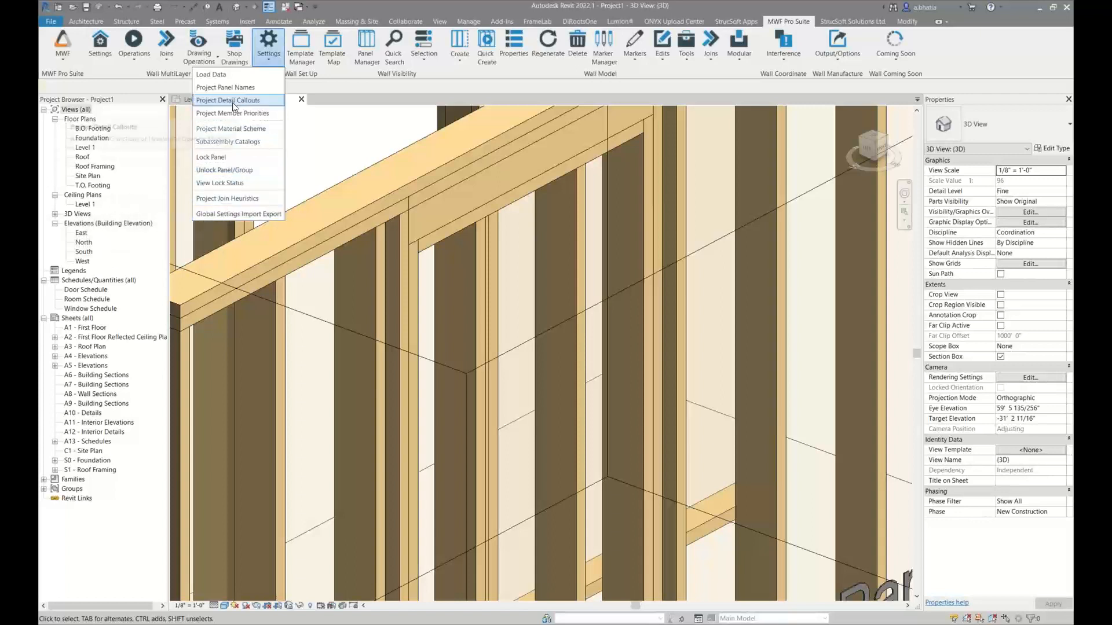
left_click(234, 114)
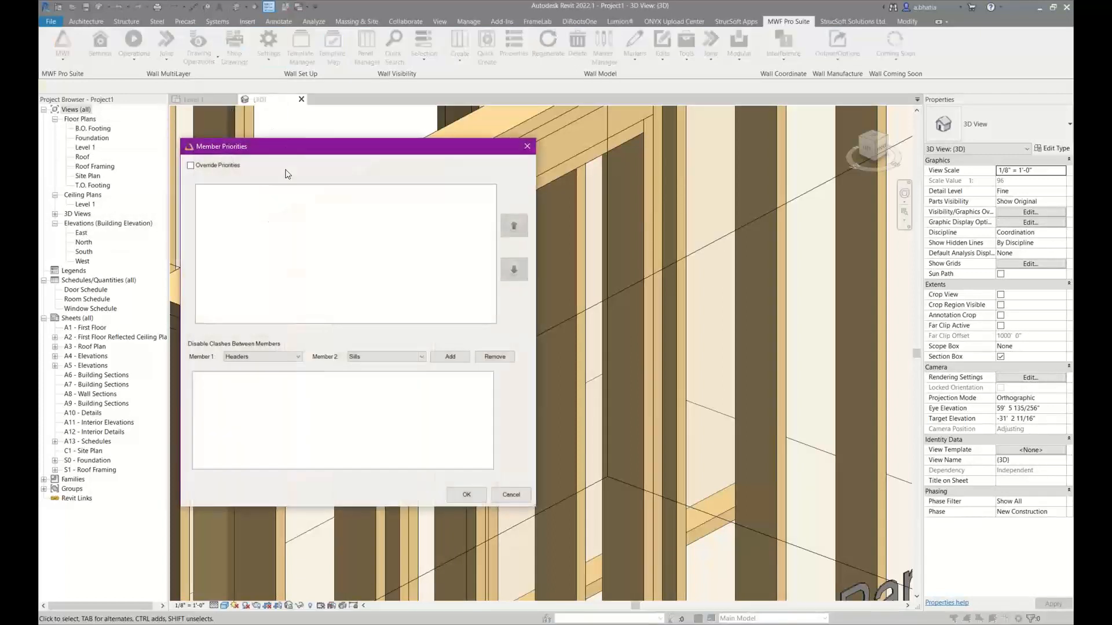
left_click_drag(282, 153, 564, 214)
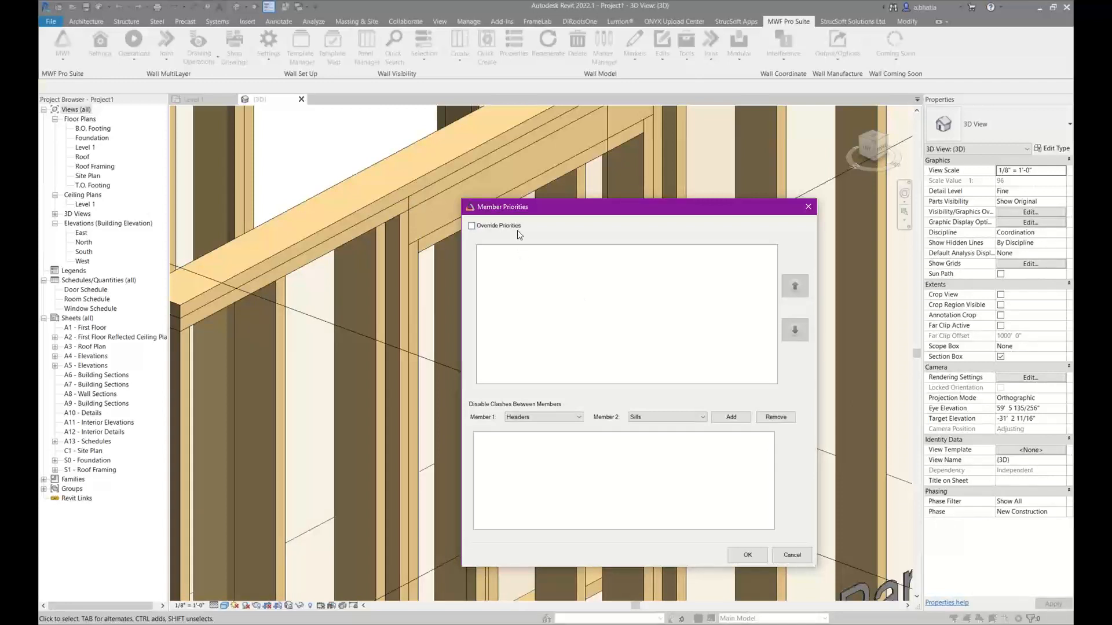
left_click_drag(533, 212, 479, 143)
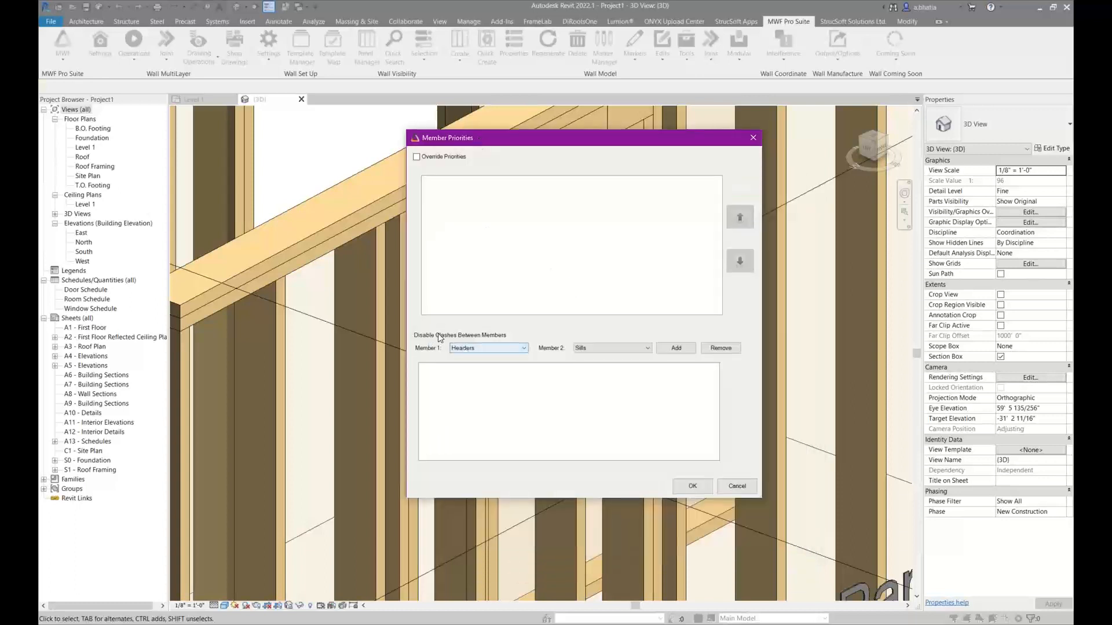
left_click(495, 345)
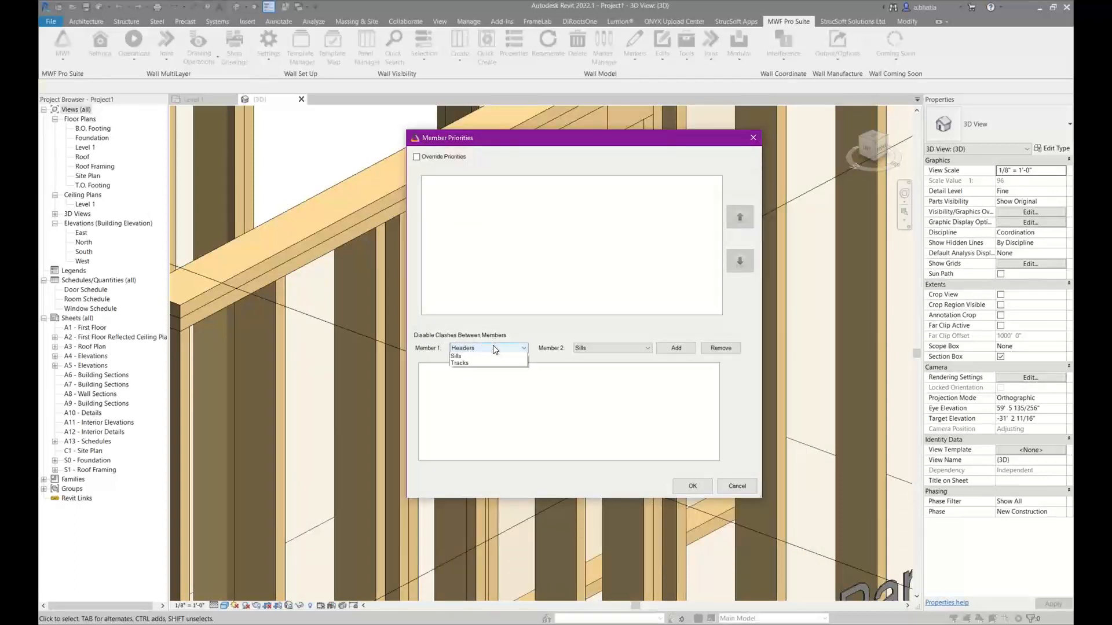
left_click(492, 356)
left_click(612, 348)
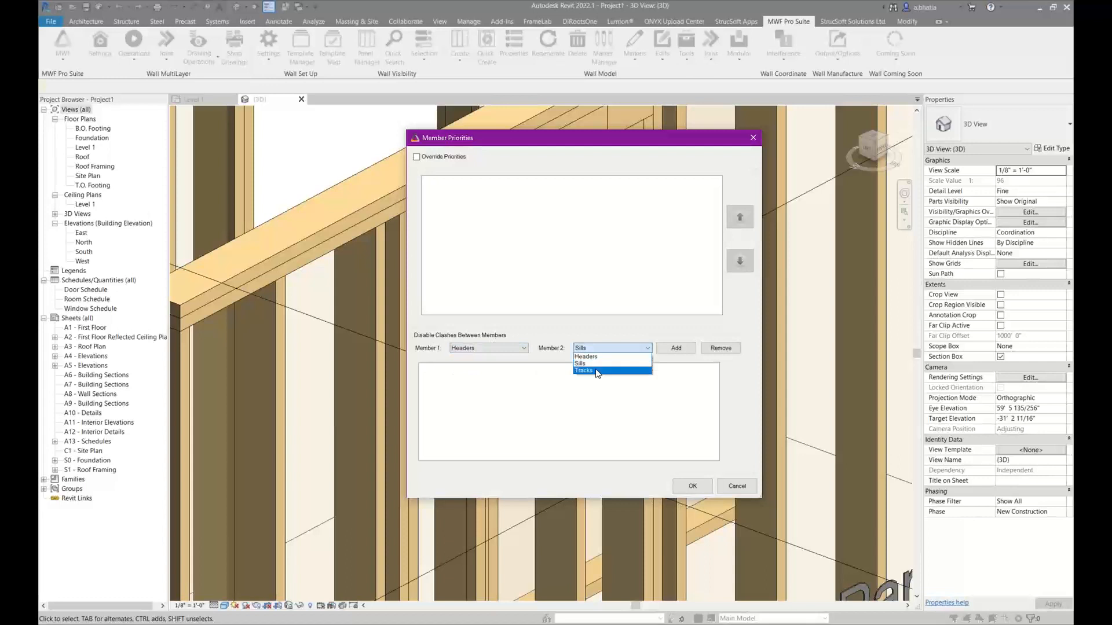
left_click(600, 371)
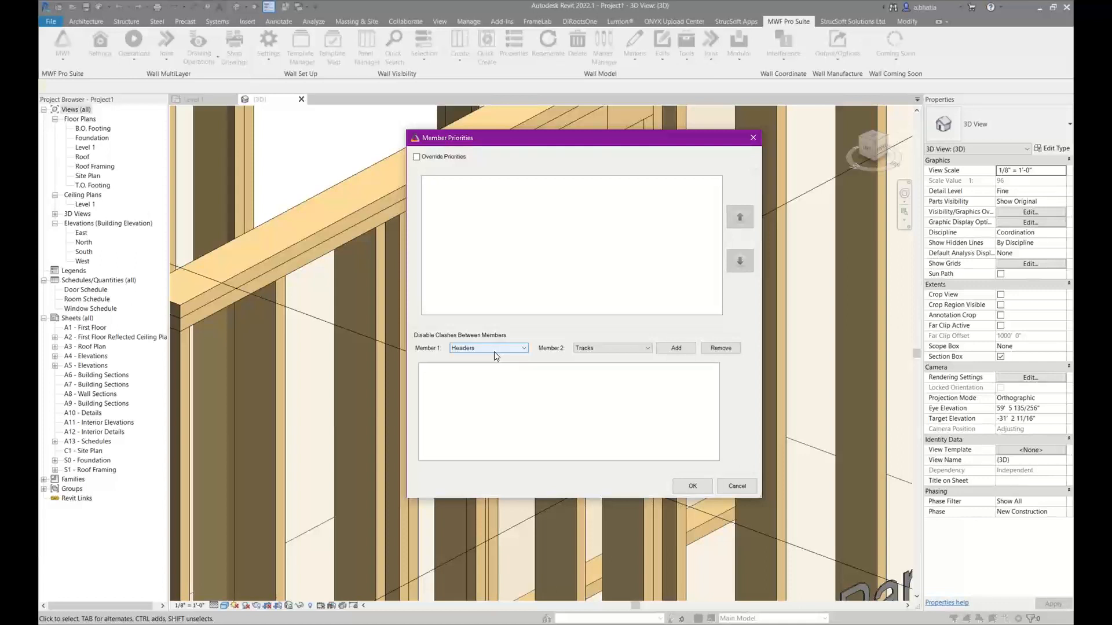
Enable Override Priorities, look through the join, door, window, opening and other member priorities, and disable the override
left_click(452, 155)
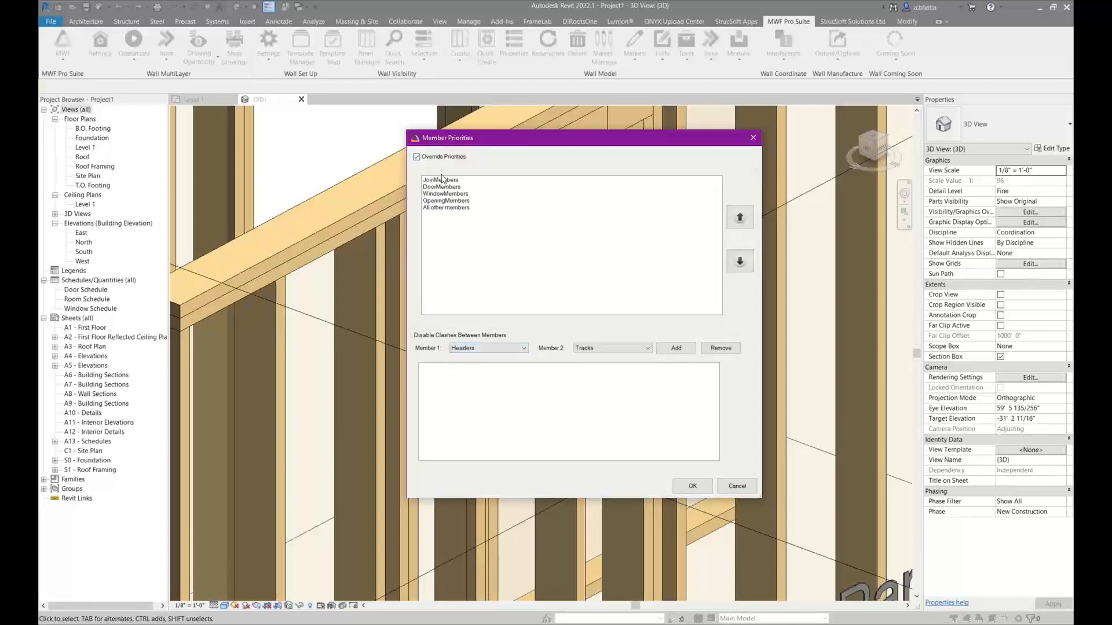
left_click(438, 186)
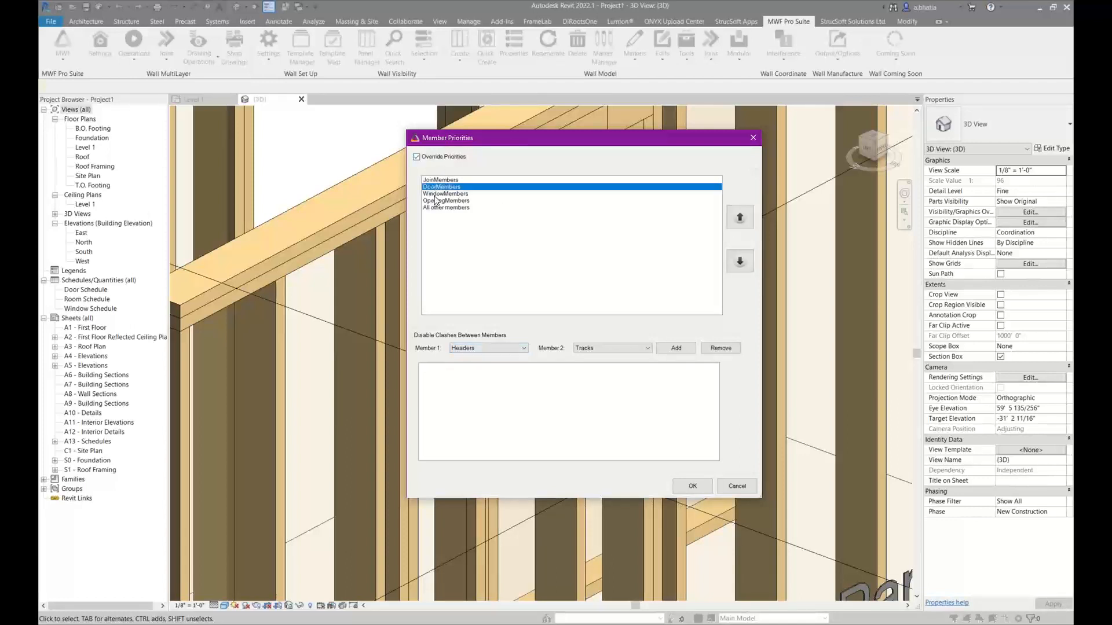
left_click(435, 195)
left_click(439, 203)
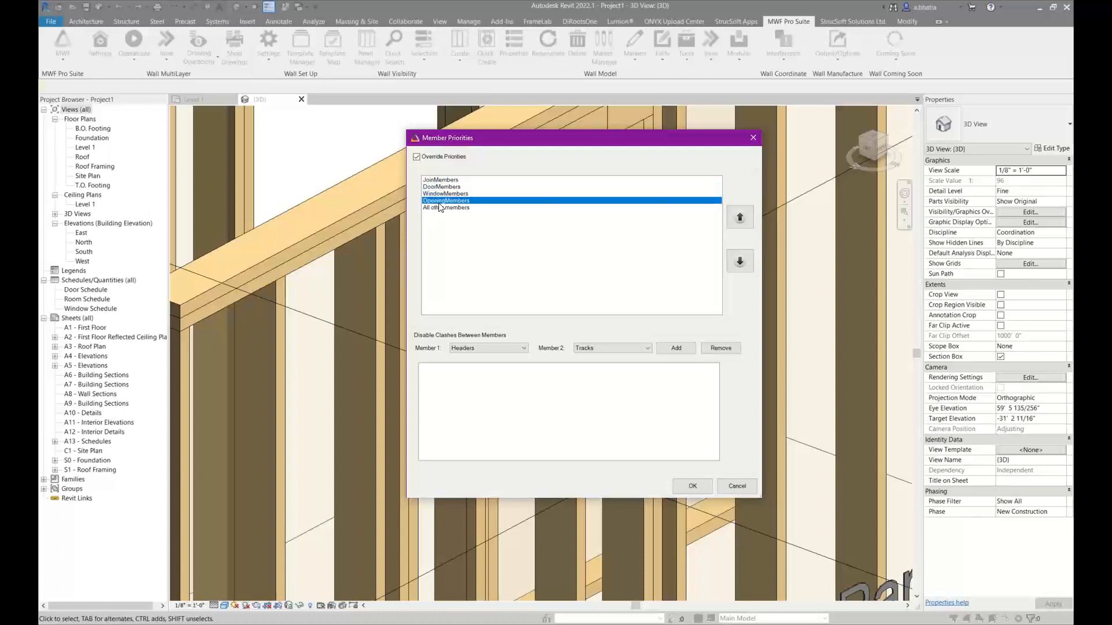
left_click(436, 210)
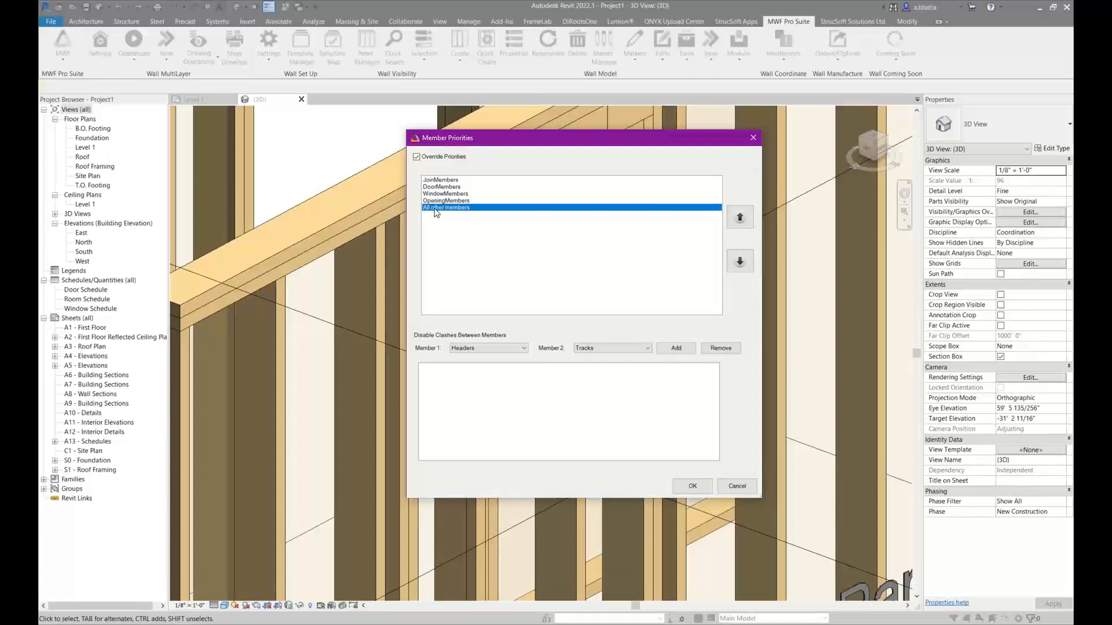
left_click(448, 181)
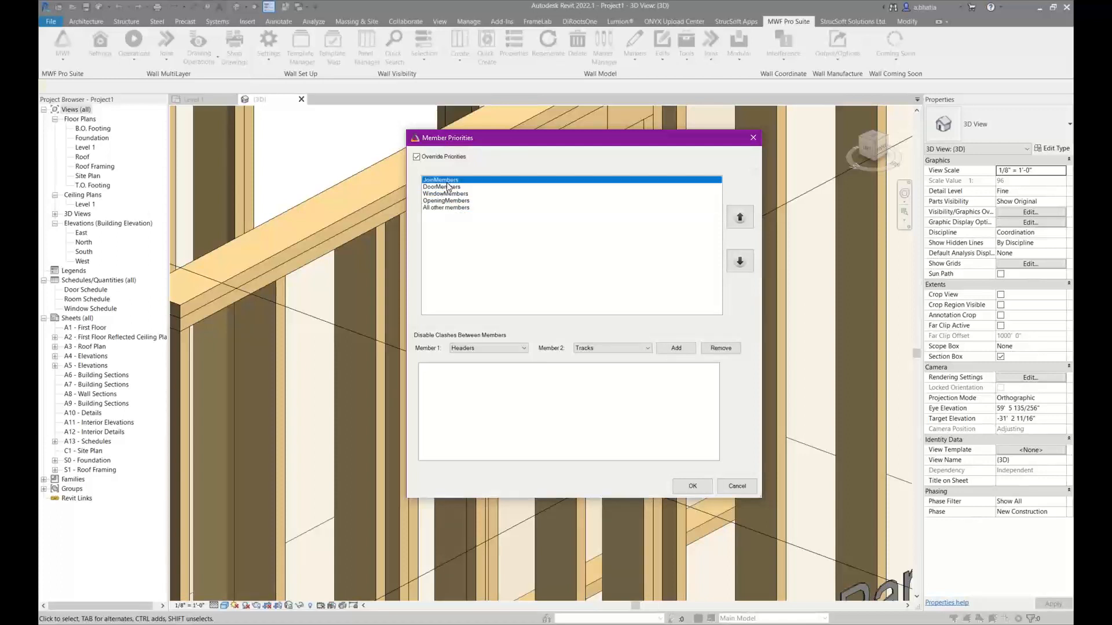
left_click(442, 193)
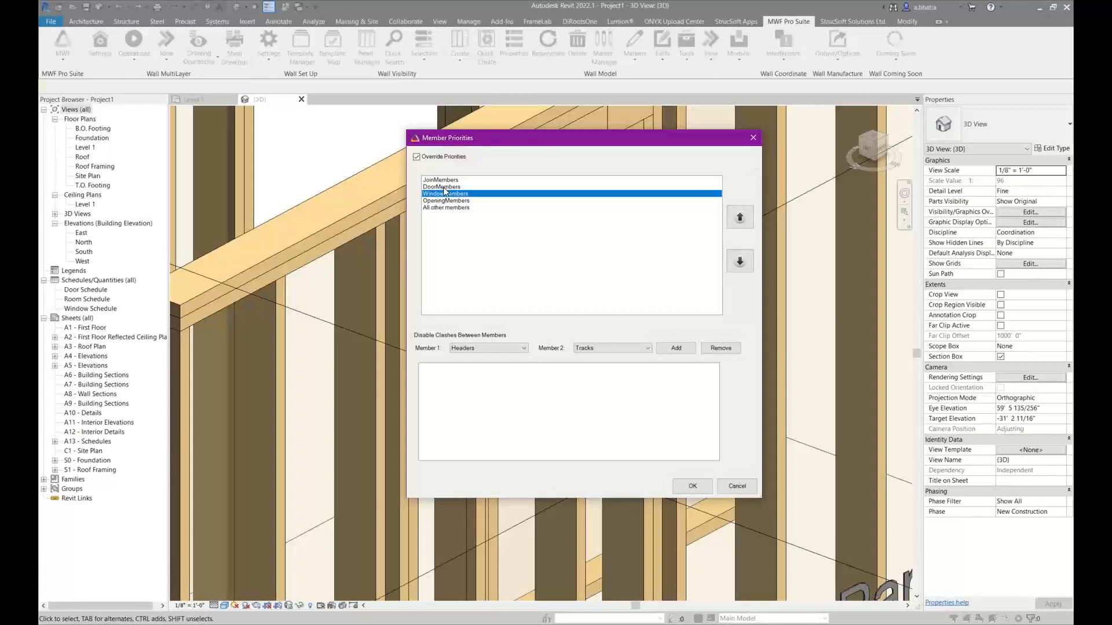
left_click(449, 157)
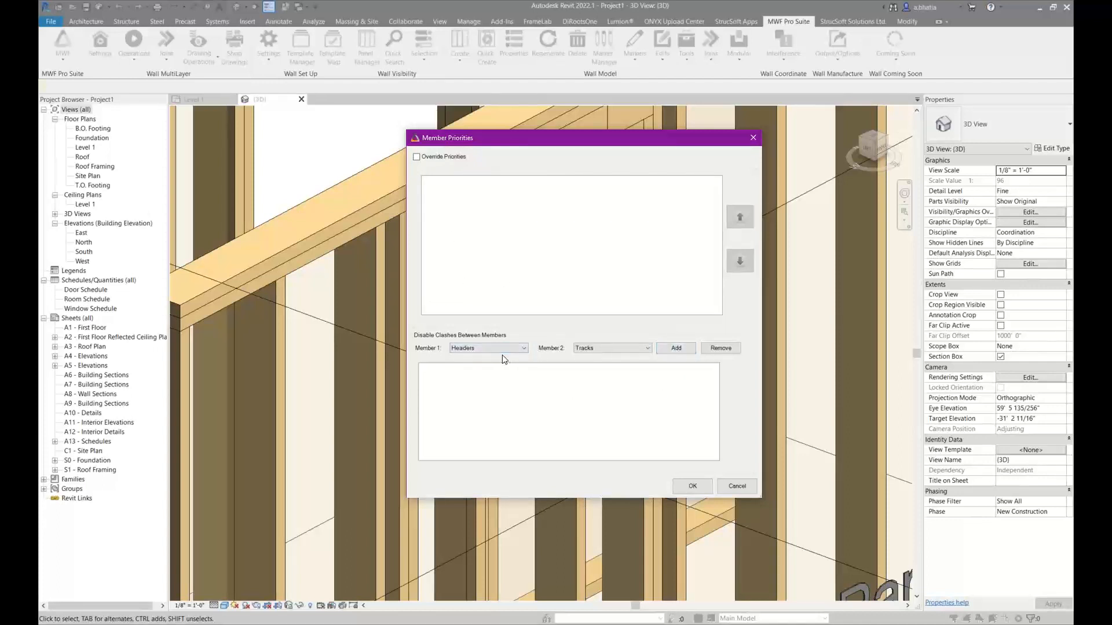
Add the Headers - Tracks pair to the disabled clashes and confirm the member priorities
left_click(688, 491)
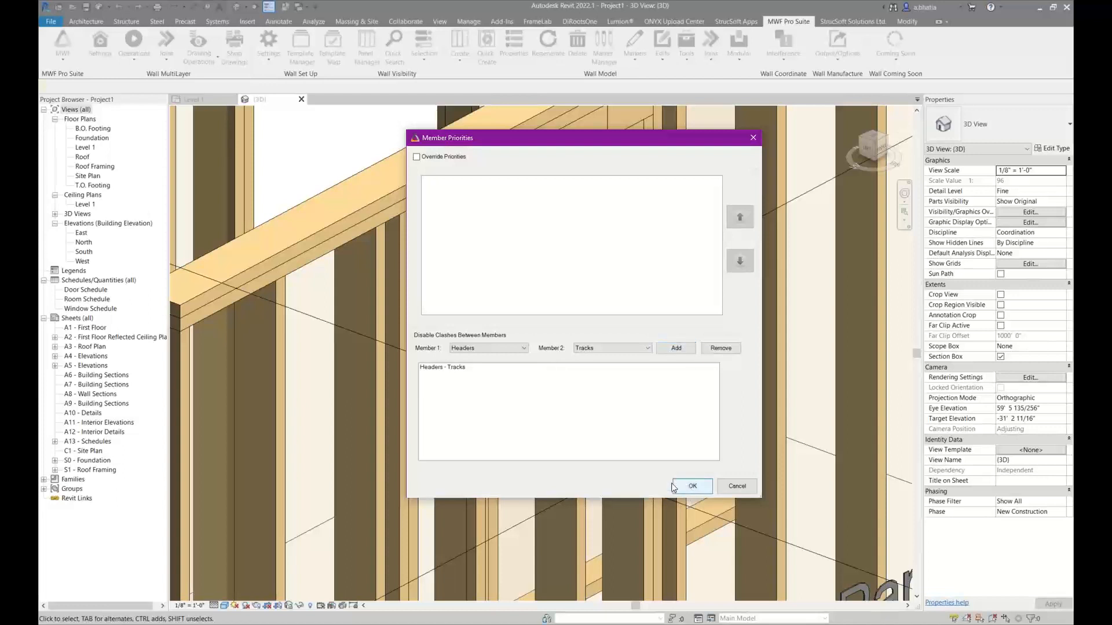
left_click(582, 356)
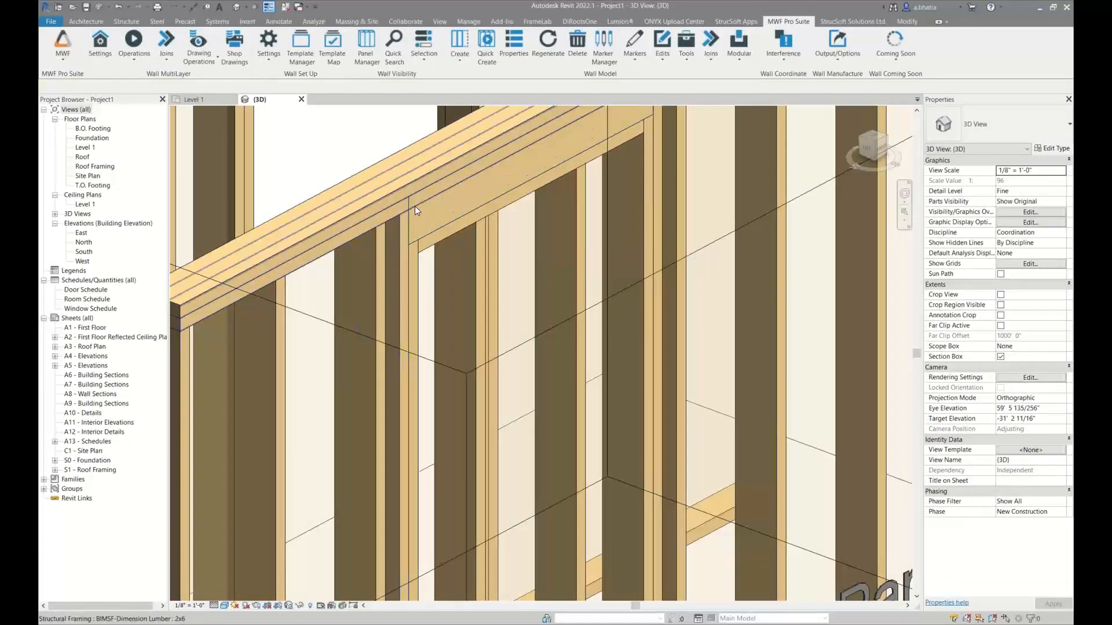
Select the Panel21 window header and examine its overlap with the lower top plate, comparing it with the headers on both panels
left_click(410, 231)
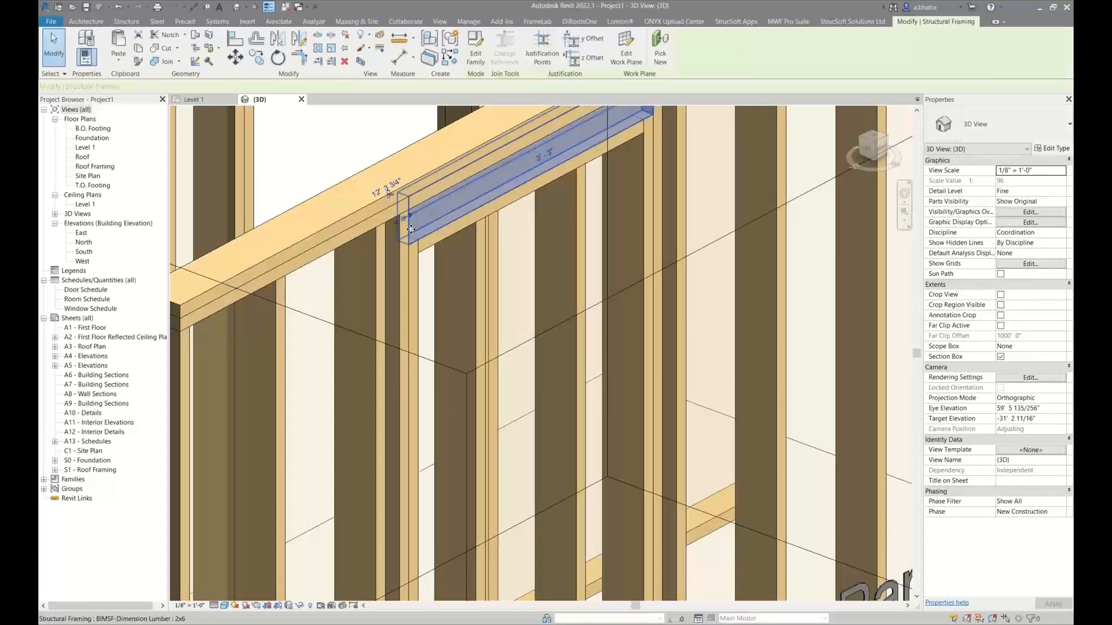
middle_click_drag(410, 231, 613, 346, "shift")
scroll(612, 347, "down", 3)
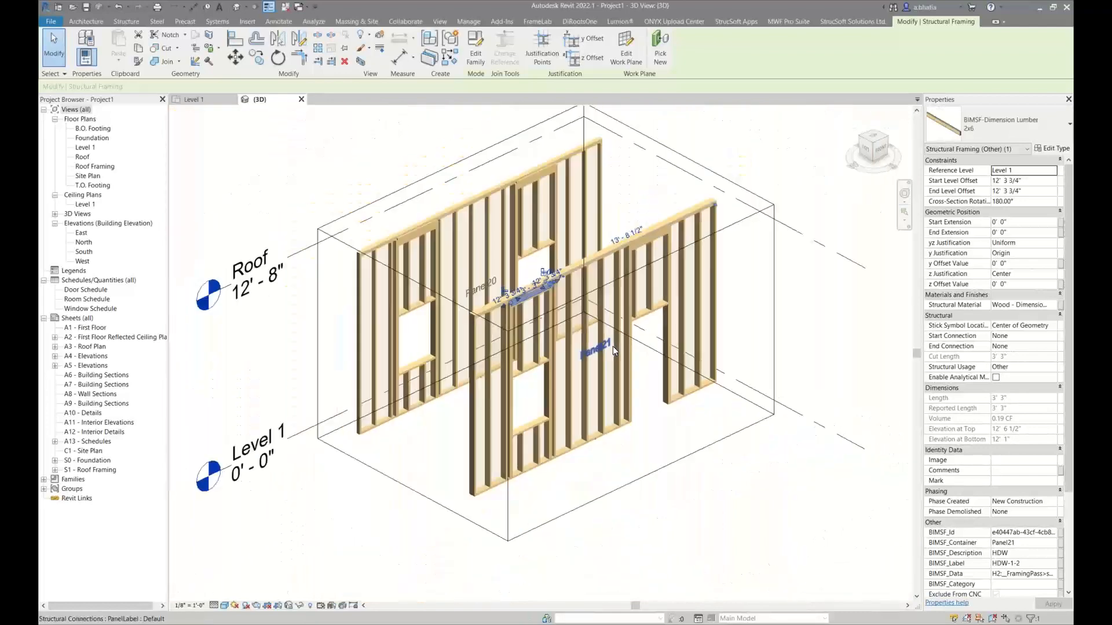
scroll(600, 246, "up", 1)
left_click(636, 187)
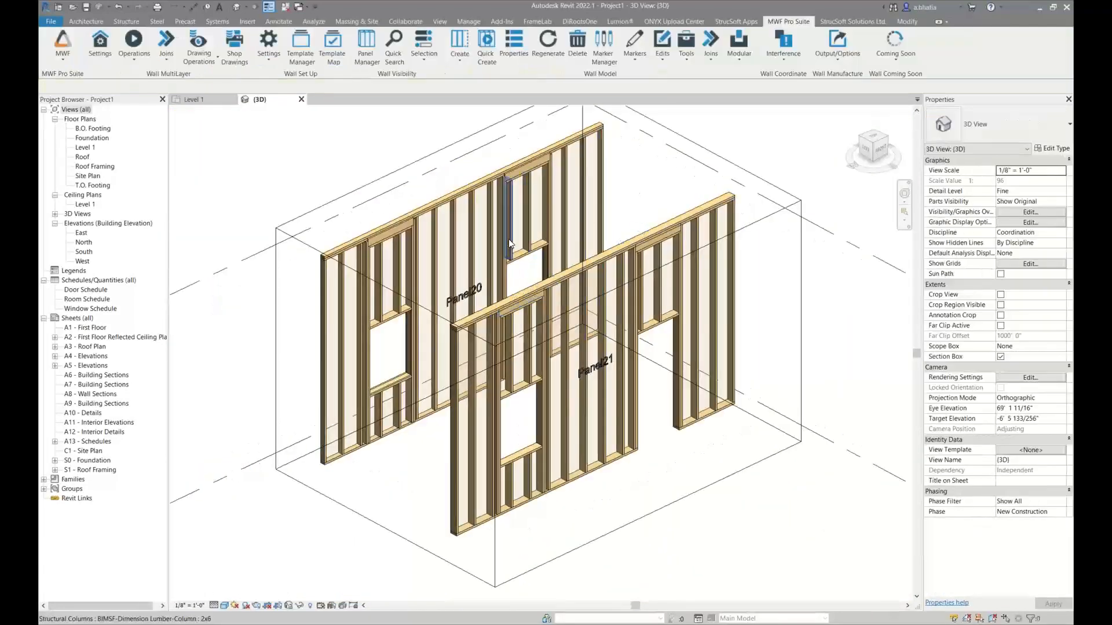
scroll(364, 266, "up", 5)
scroll(377, 207, "up", 4)
scroll(377, 208, "down", 6)
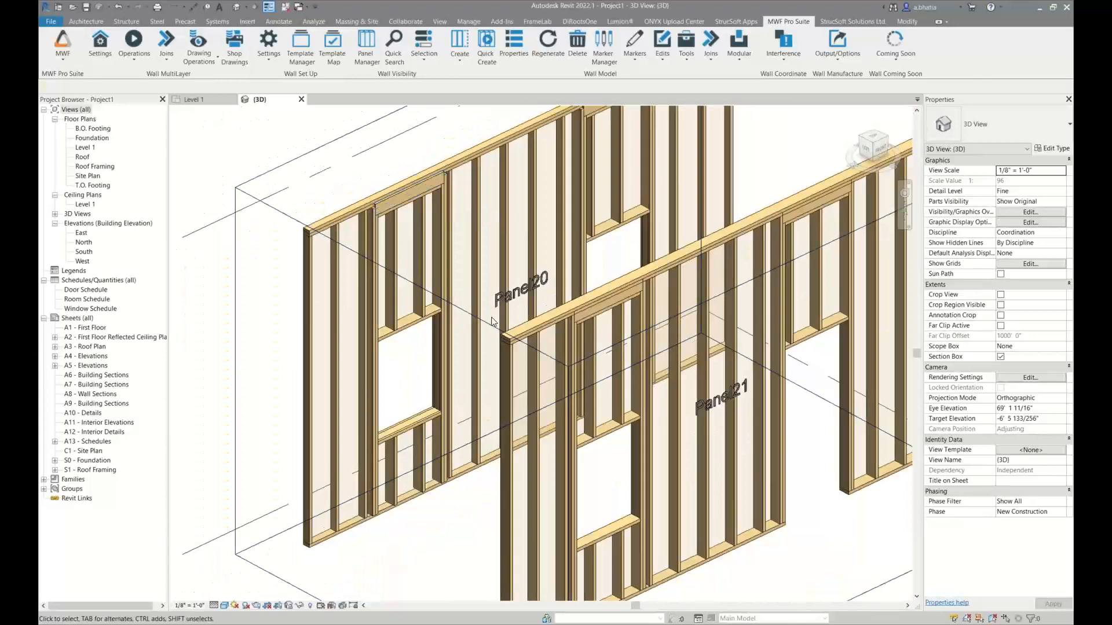
Confirm Panel21's track settings with Double Top Track enabled, apply them to the panel, and close the panel properties
left_click(538, 375)
left_click(789, 21)
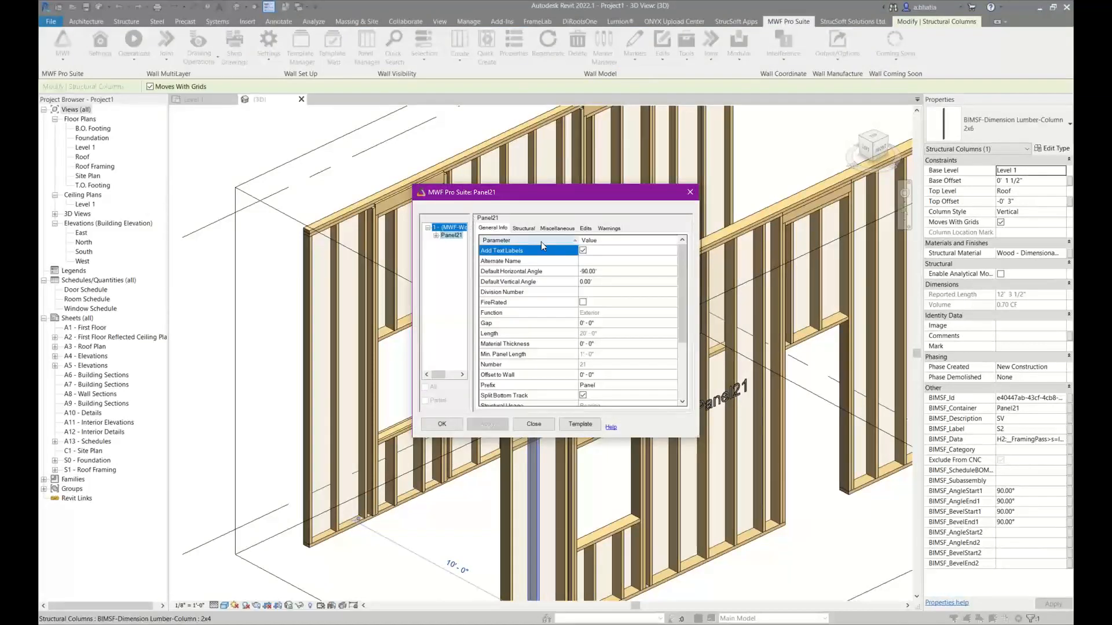
left_click(553, 228)
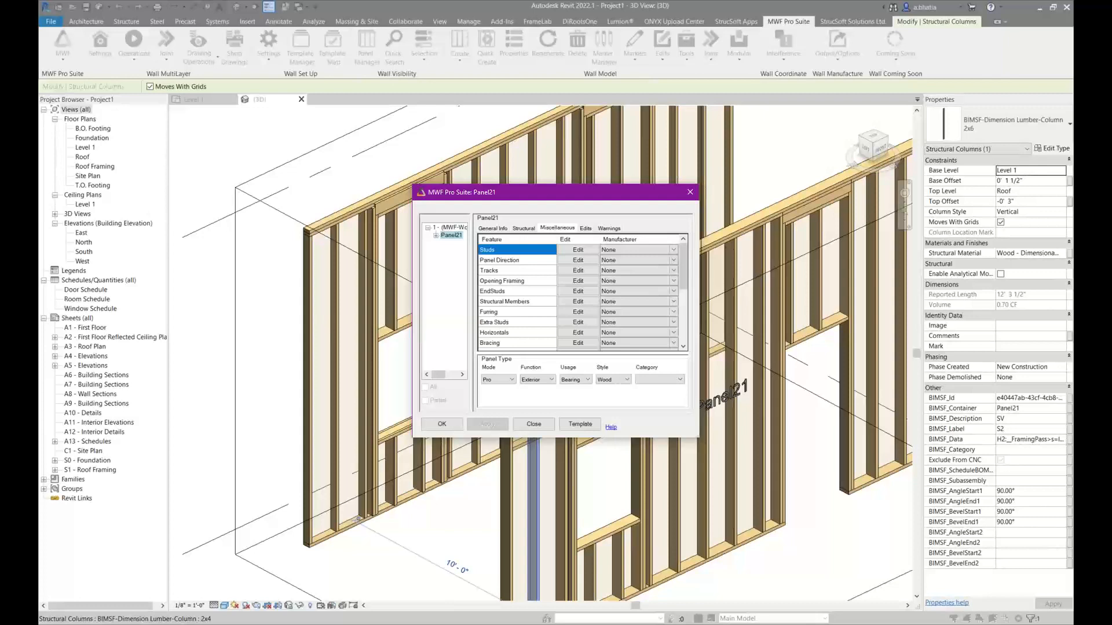
scroll(524, 290, "down", 4)
scroll(523, 289, "up", 4)
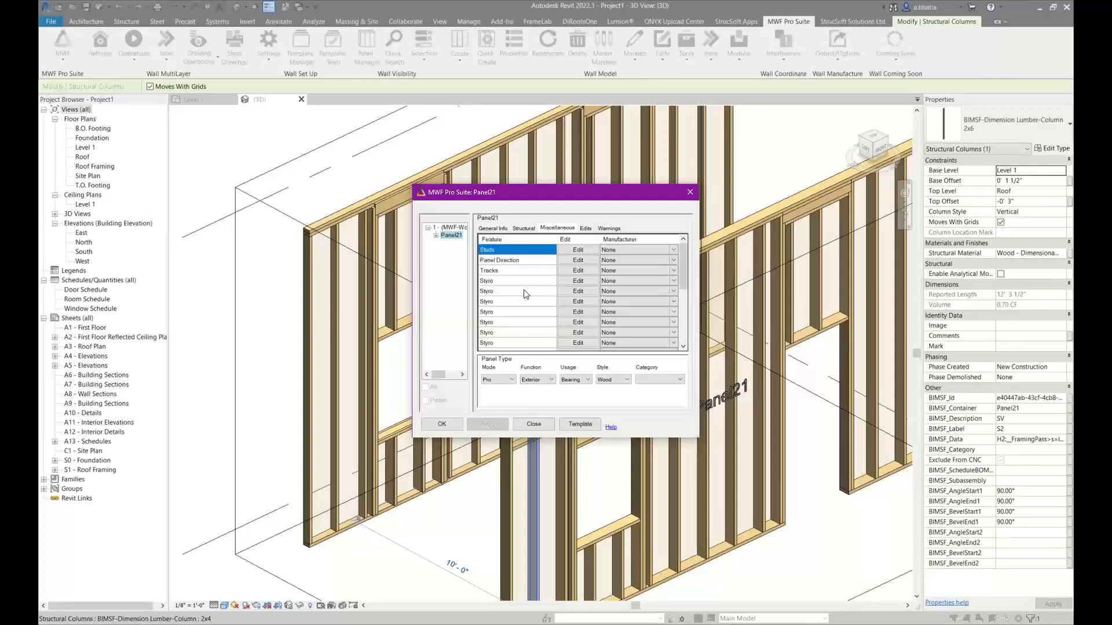
left_click(561, 268)
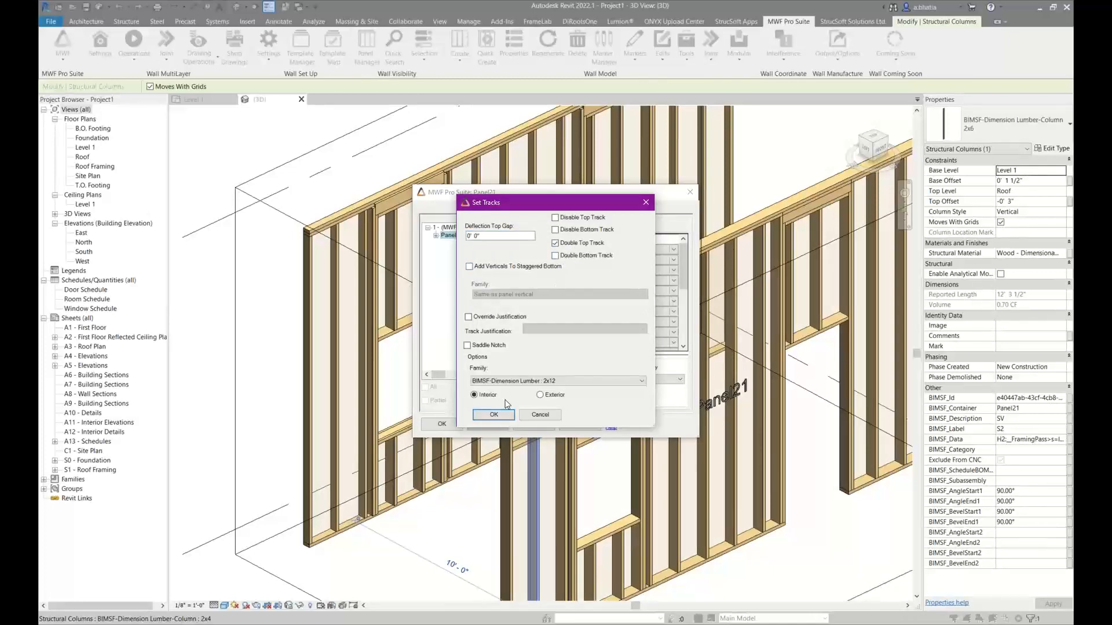
left_click(493, 414)
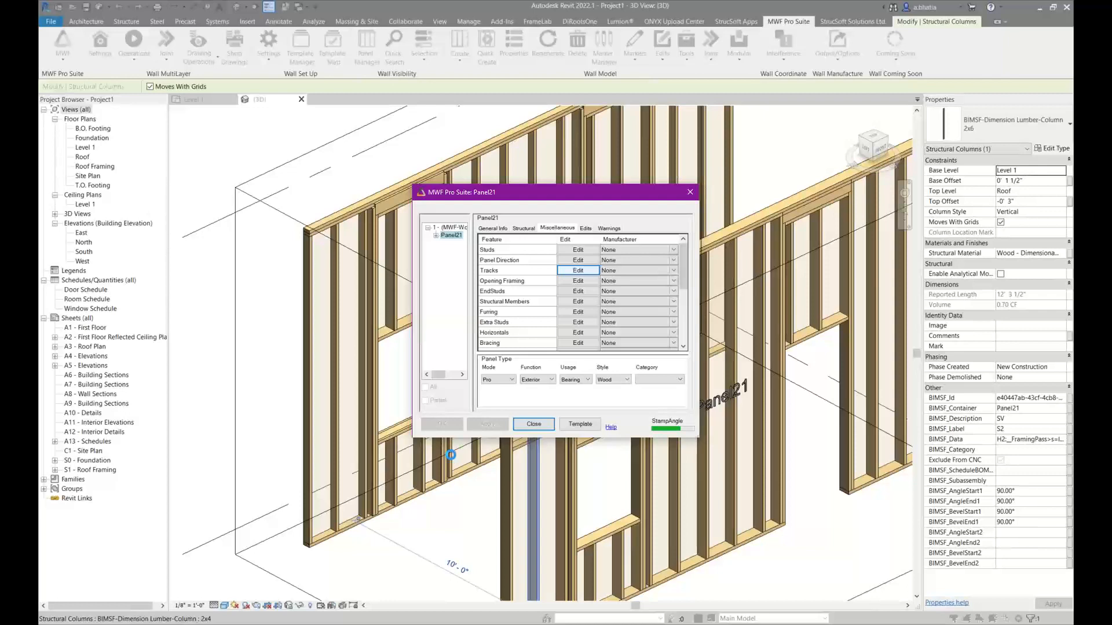
left_click(533, 424)
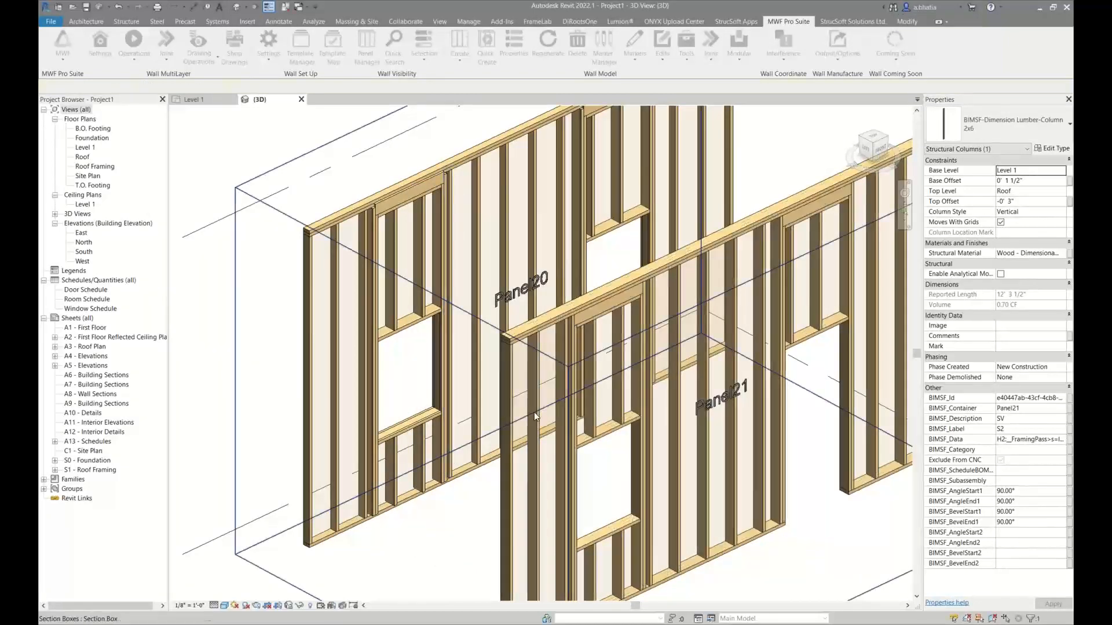
Inspect the reframed Panel21 window header and the top plates above it from several angles, selecting each to check their positions
scroll(534, 412, "up", 5)
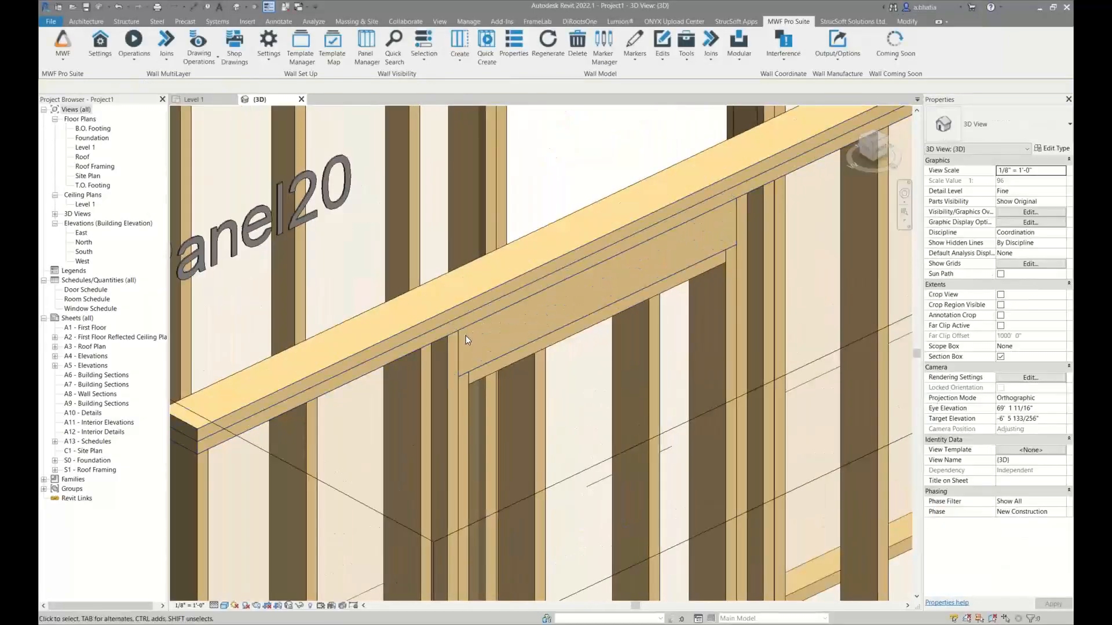
left_click(468, 332)
middle_click_drag(470, 389, 433, 356, "shift")
scroll(449, 314, "down", 1)
scroll(442, 326, "up", 4)
left_click(439, 385)
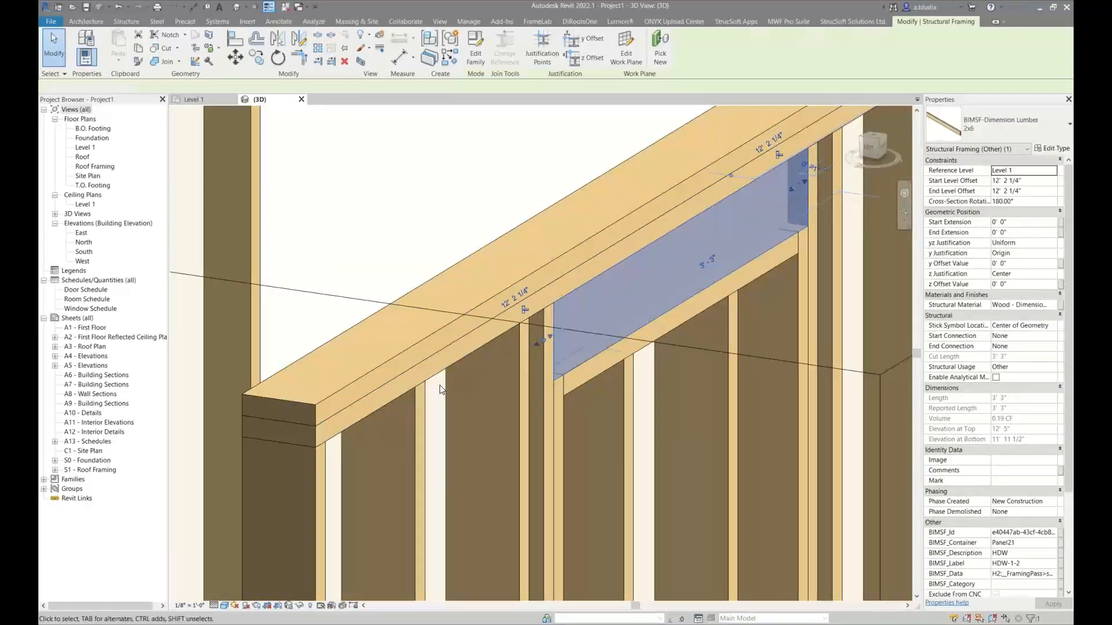
left_click(434, 380)
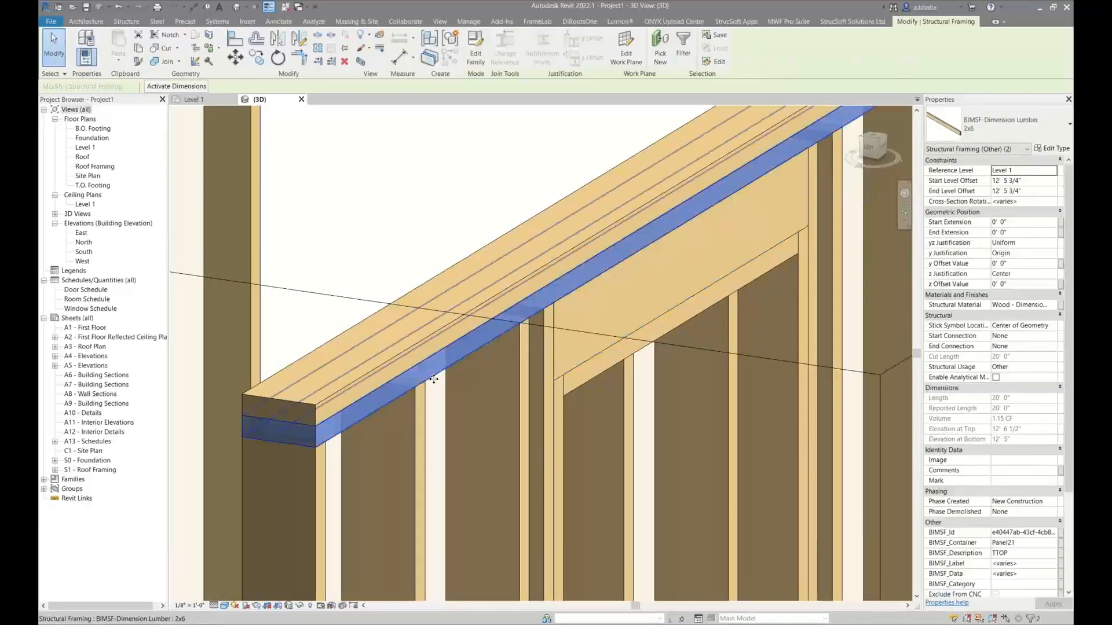
left_click(412, 250)
middle_click_drag(412, 250, 377, 273, "shift")
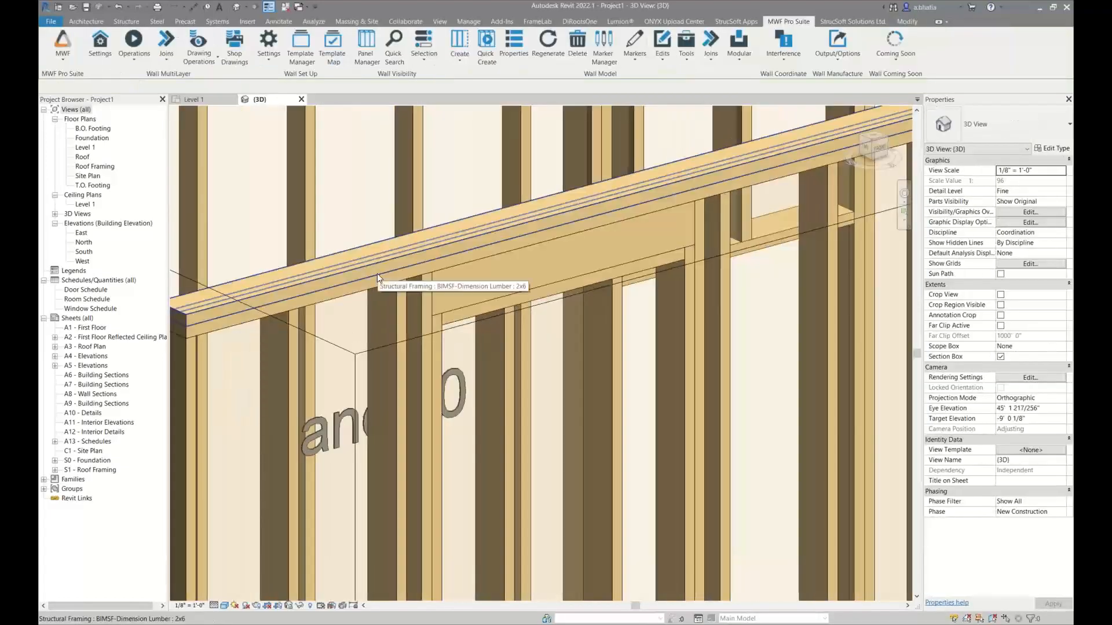